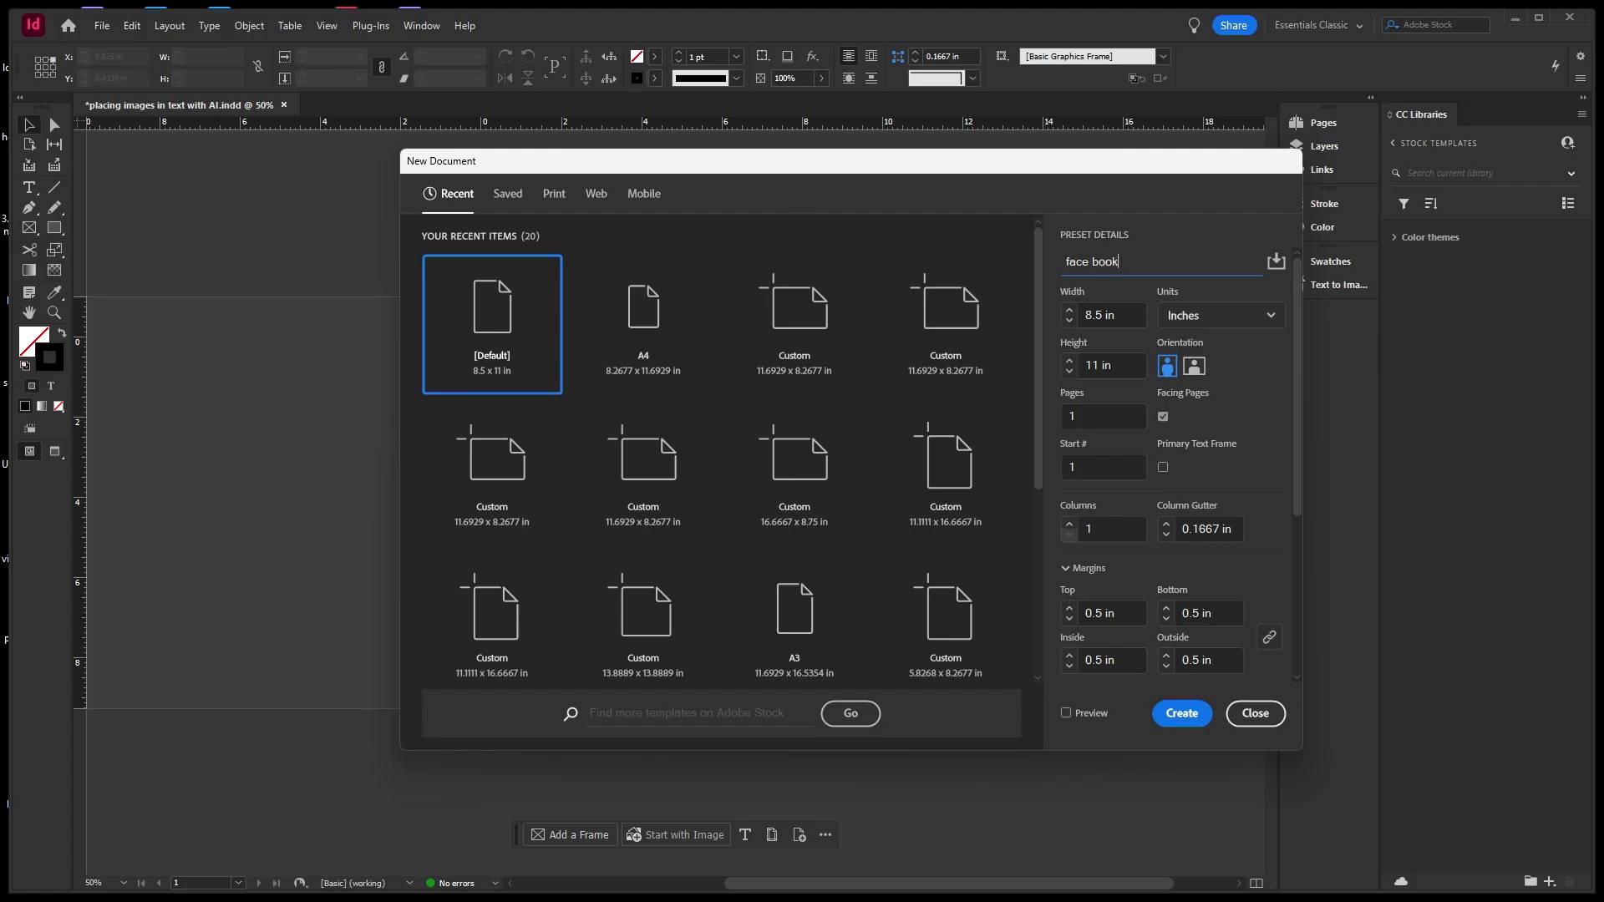
Create a new document named "face book post" in pixels, with a width and height of 1080 px.
text(post)
click(1270, 318)
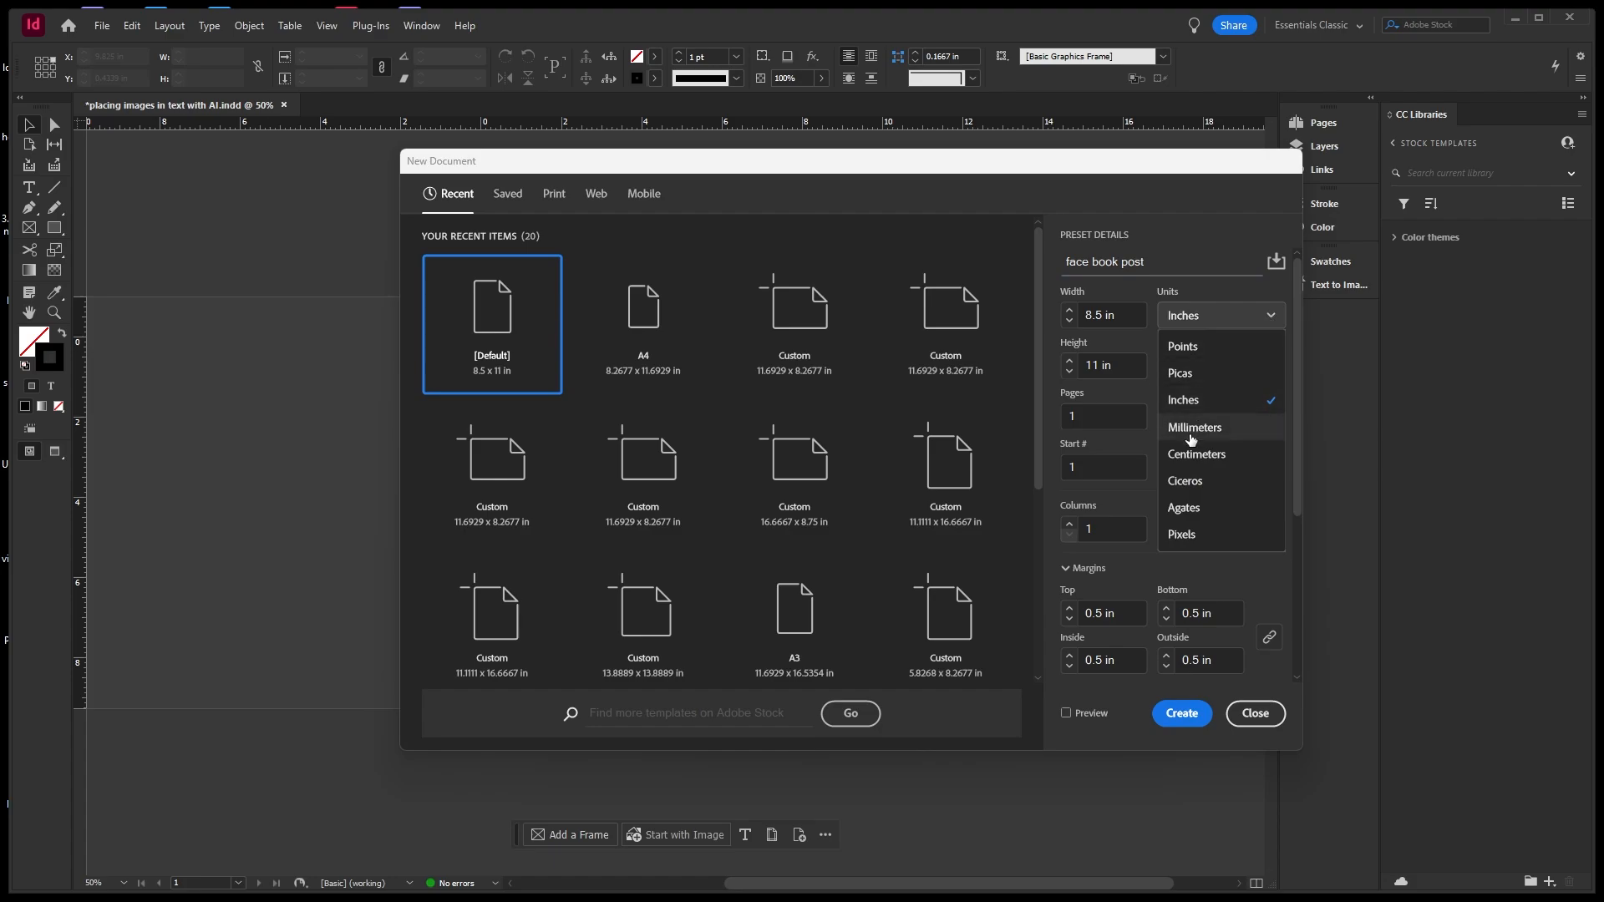
click(1180, 534)
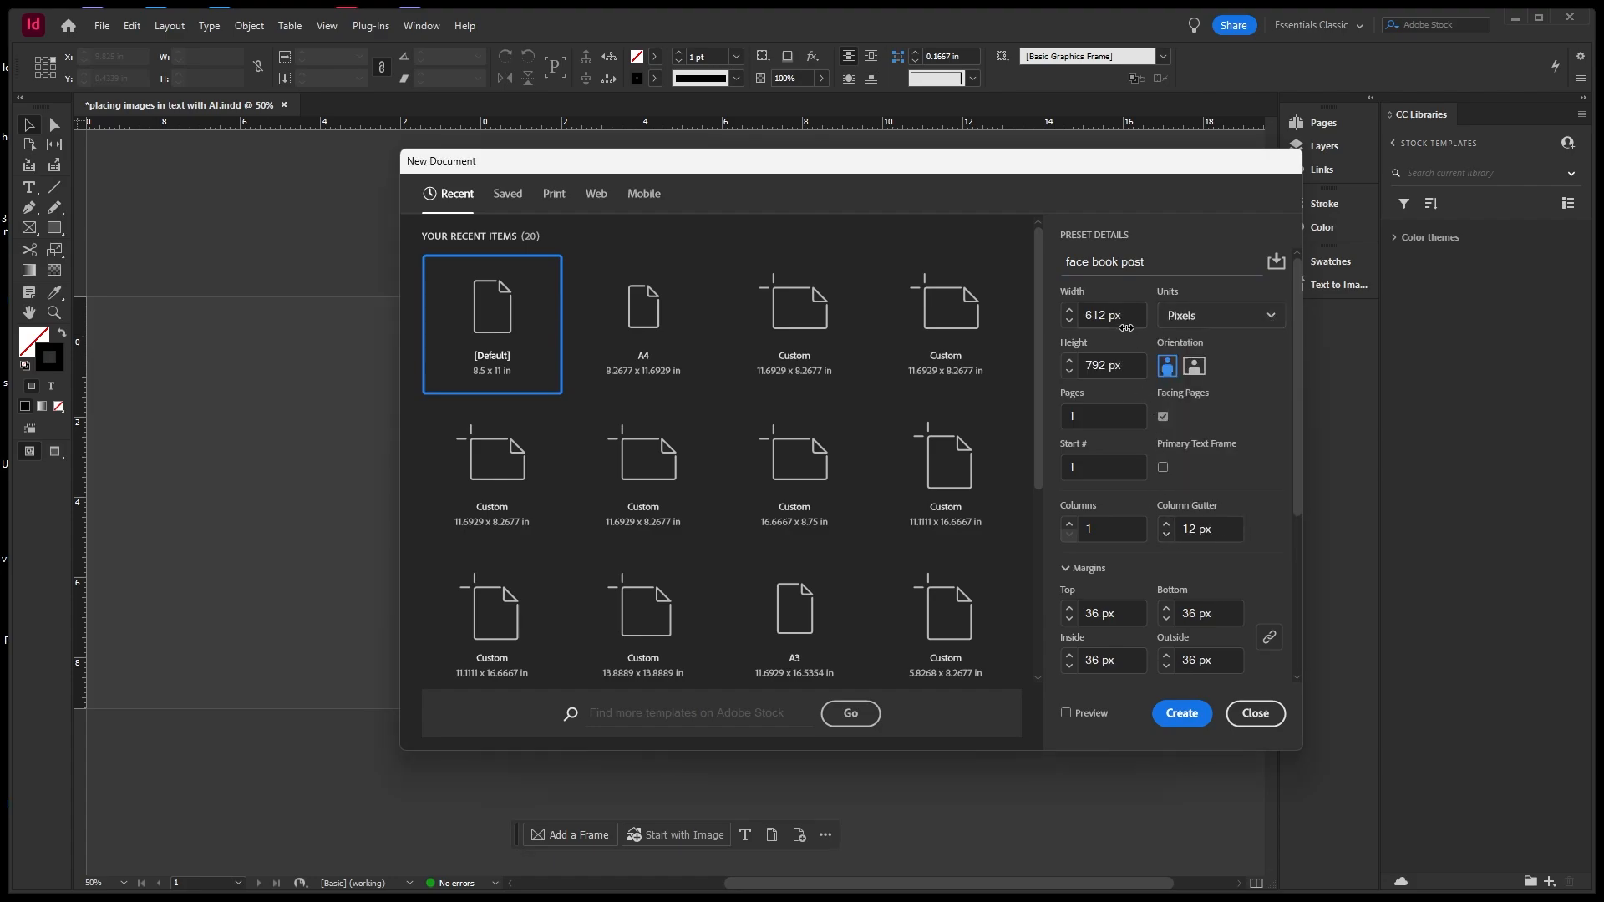
drag(1128, 315, 1064, 317)
text(1080)
drag(1130, 365, 1066, 370)
text(10)
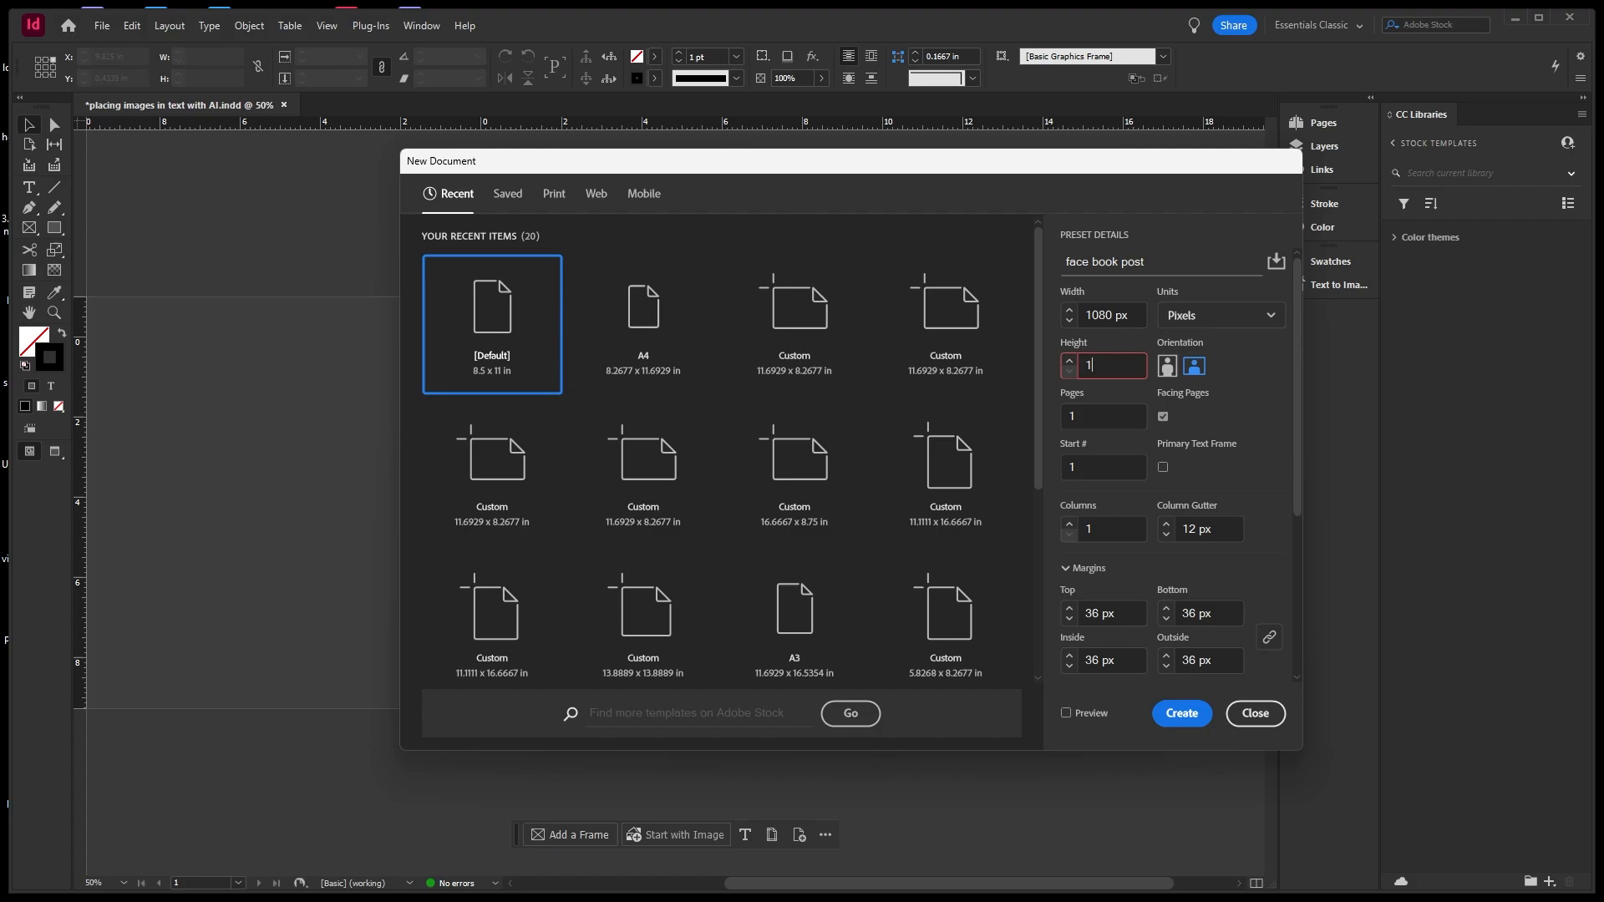
text(80)
click(1181, 714)
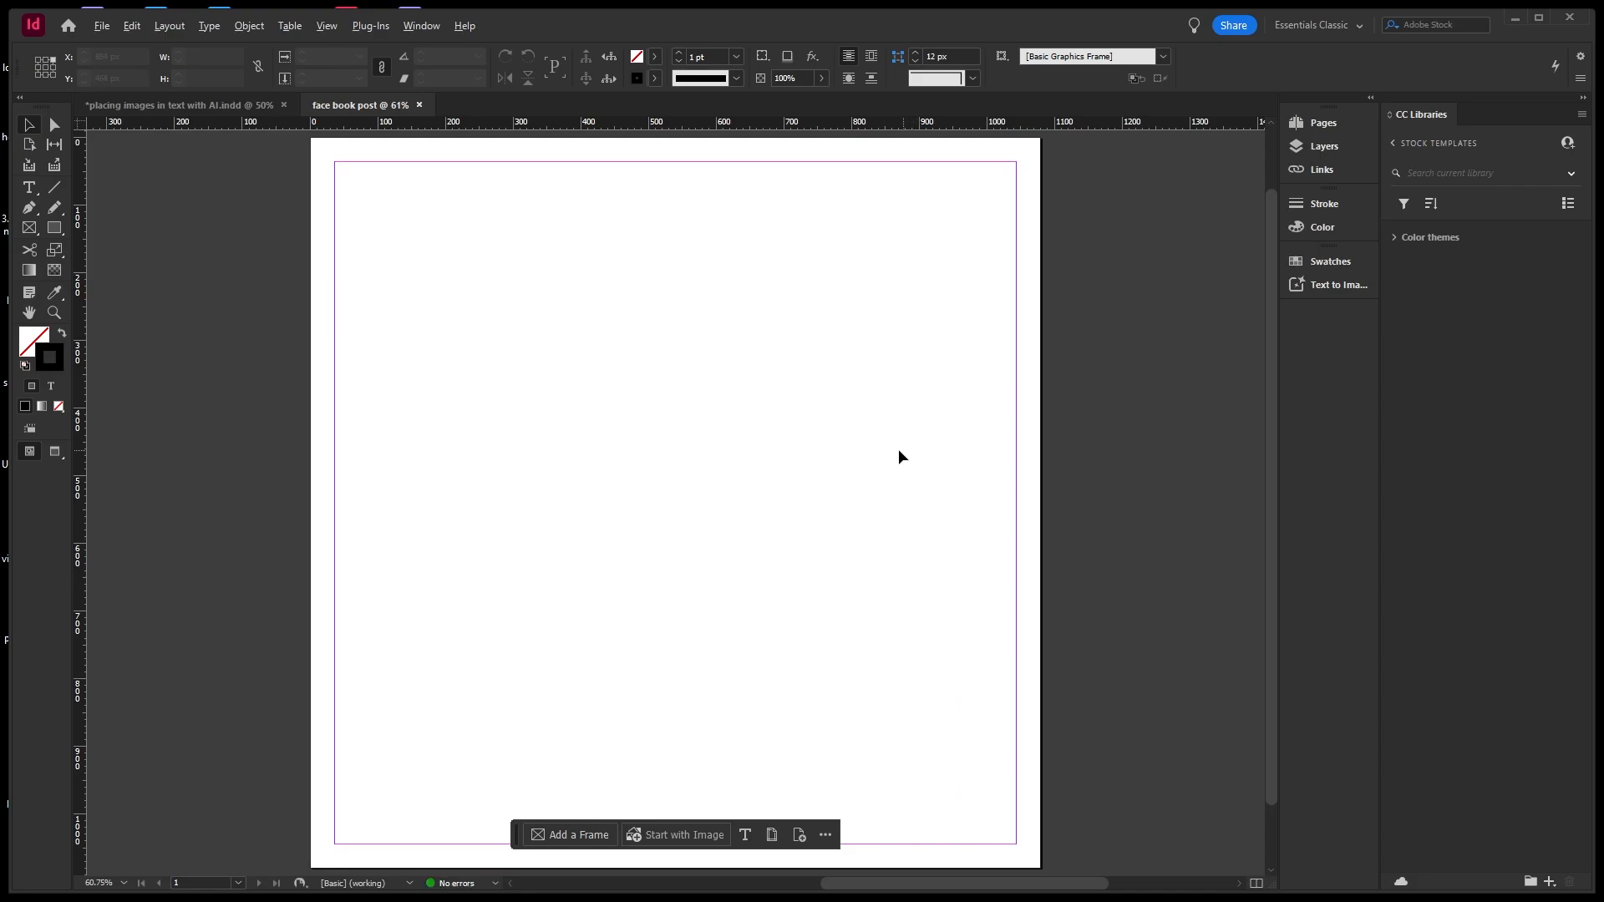
Display the document properties and reduce all four page margins to 0 px.
key(ctrl+minus)
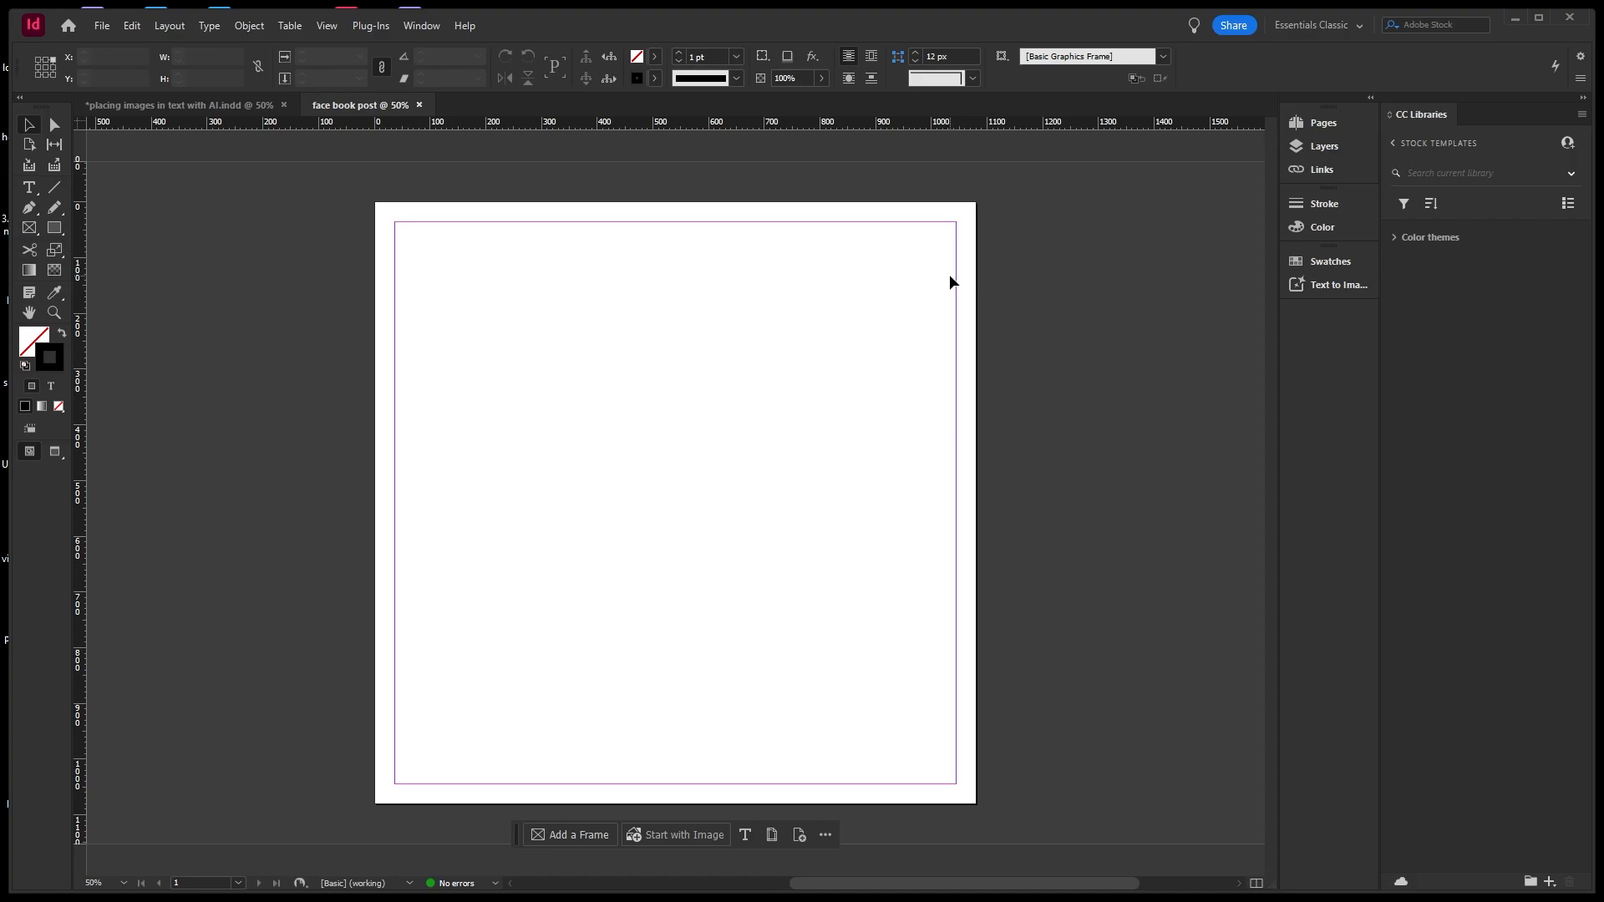
click(429, 31)
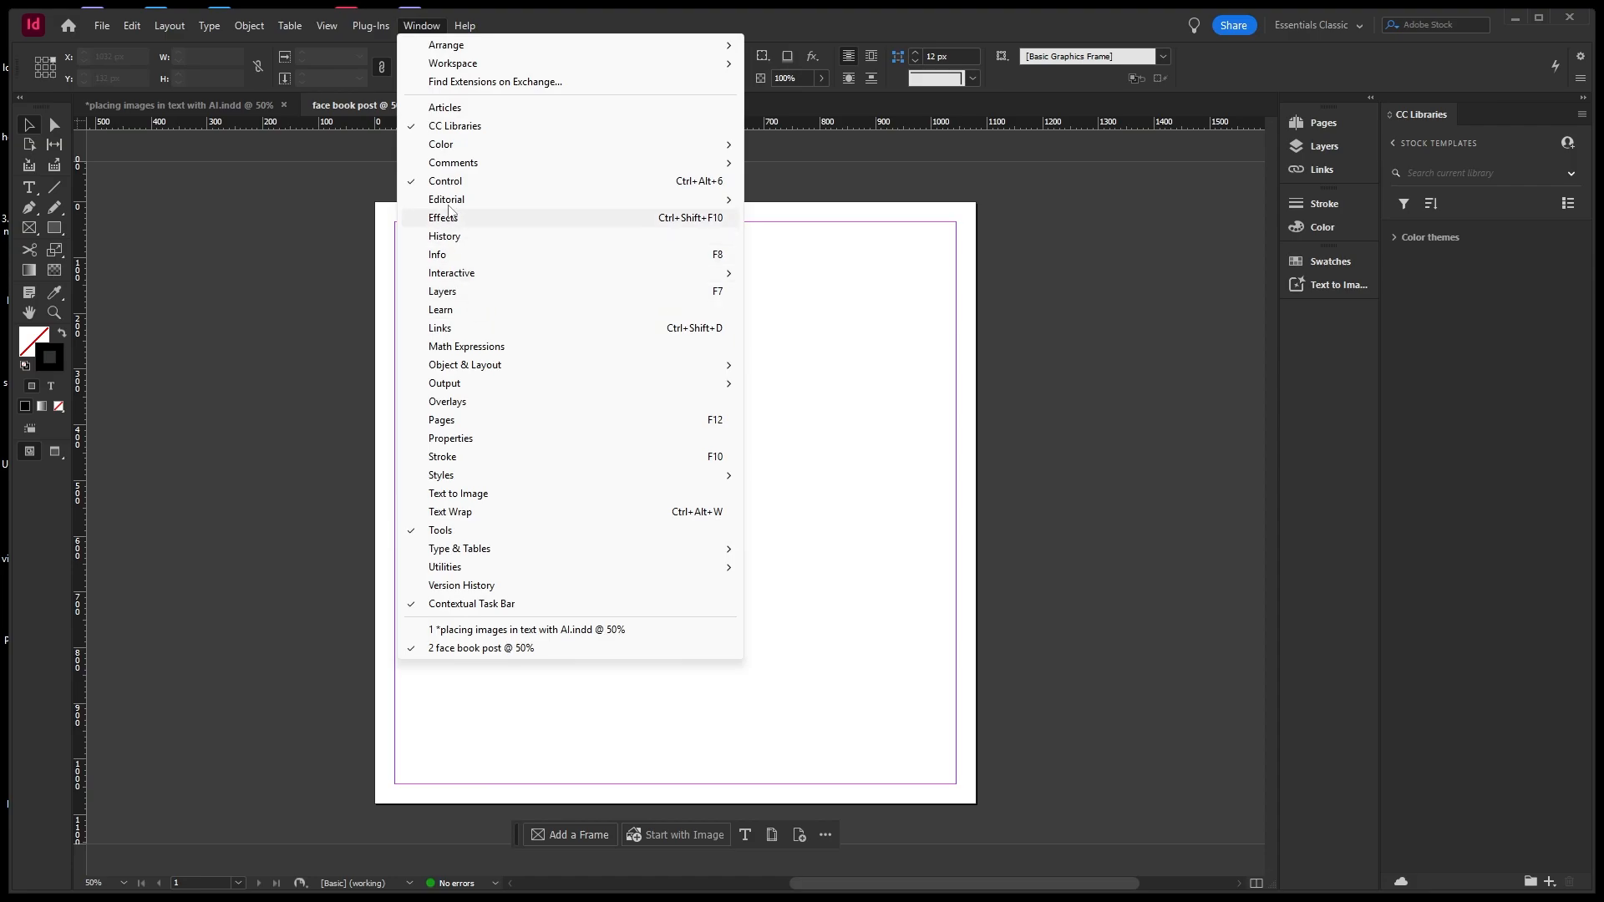
click(451, 439)
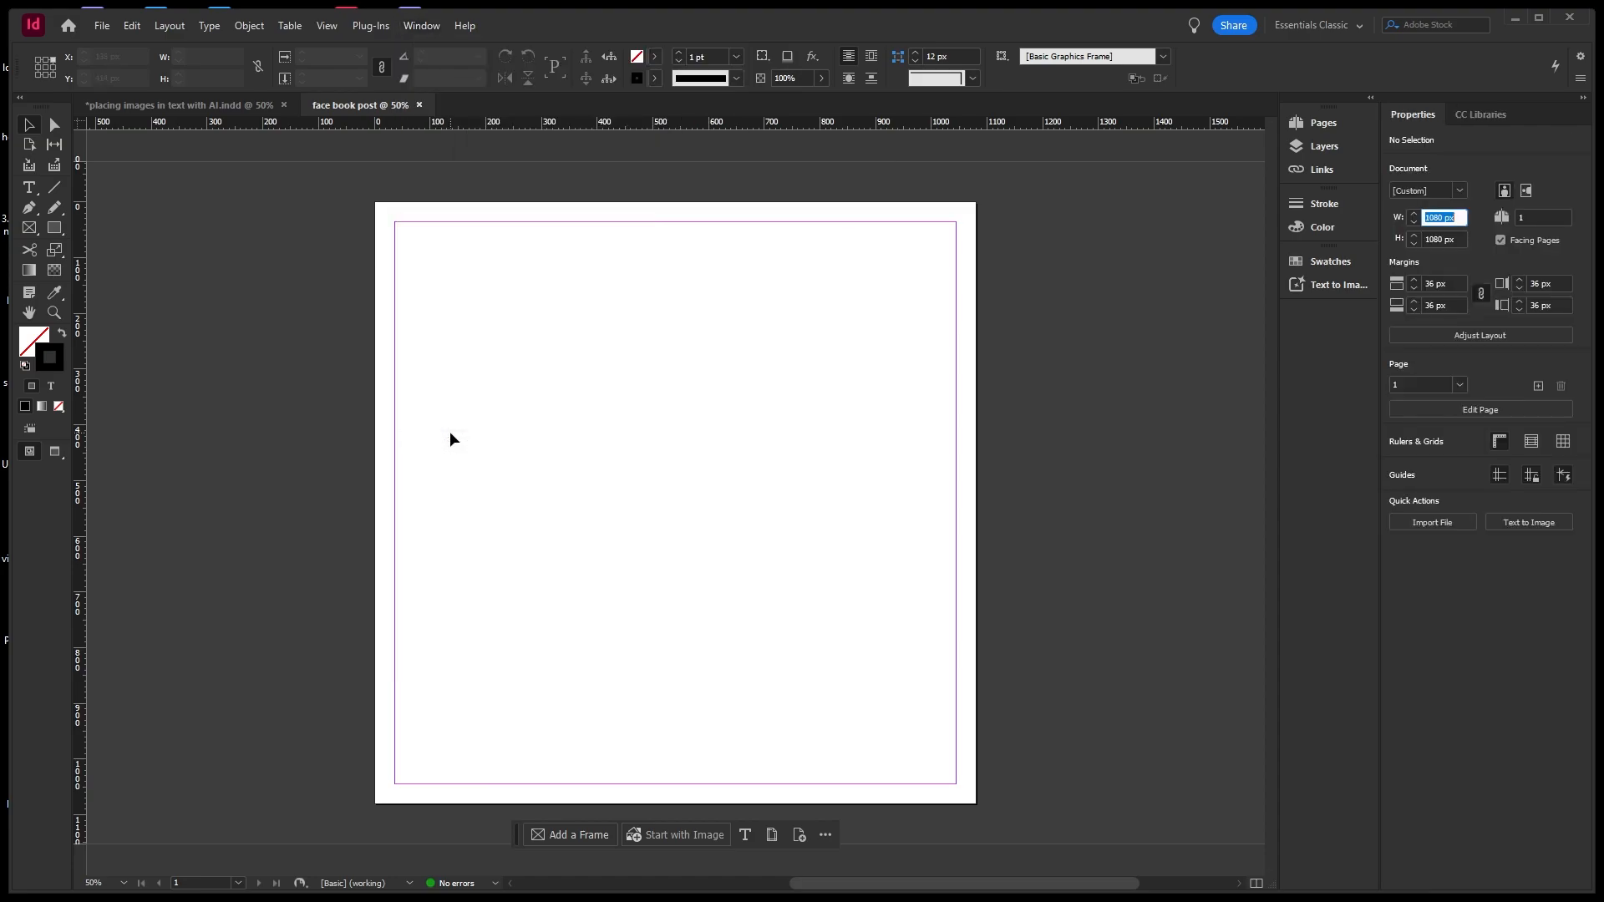
click(1518, 288)
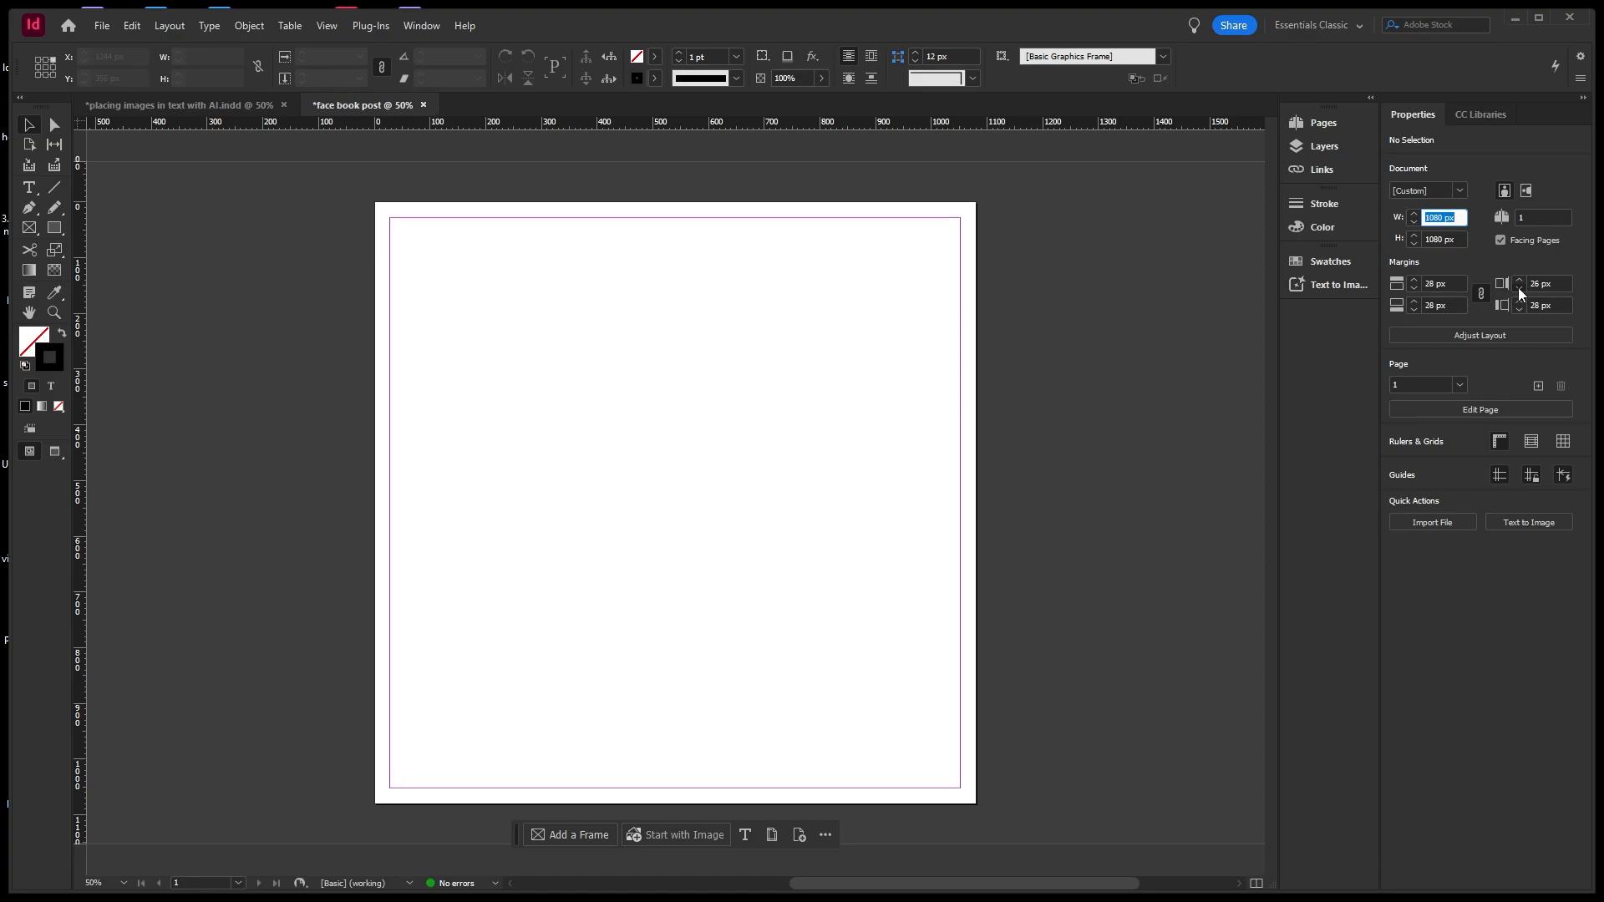
click(1518, 288)
click(1517, 288)
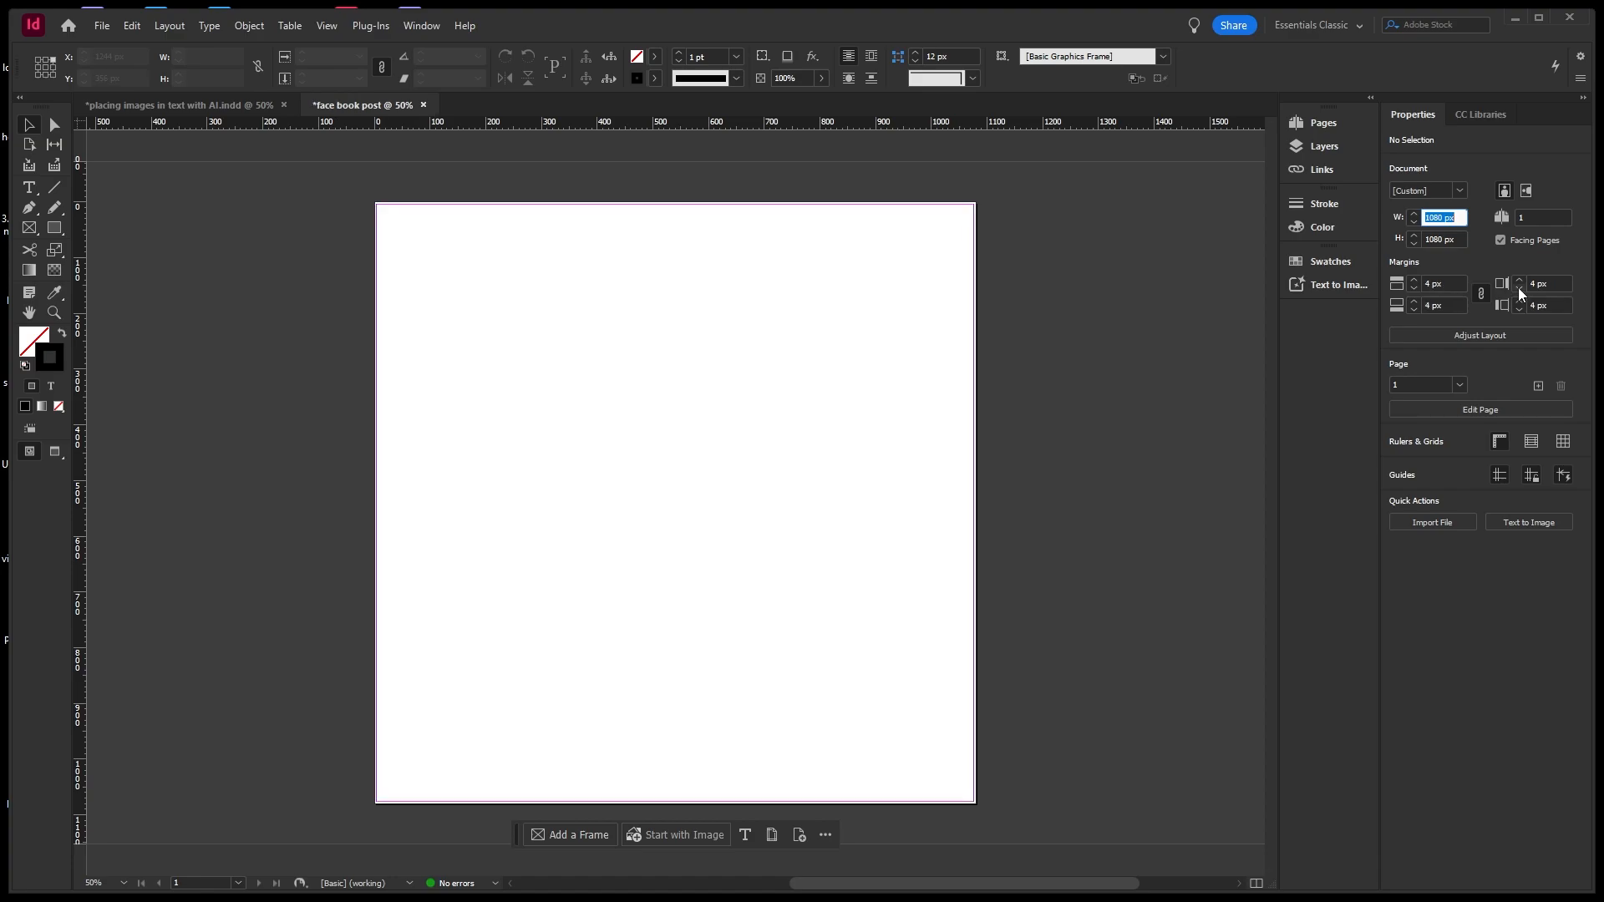
click(1517, 288)
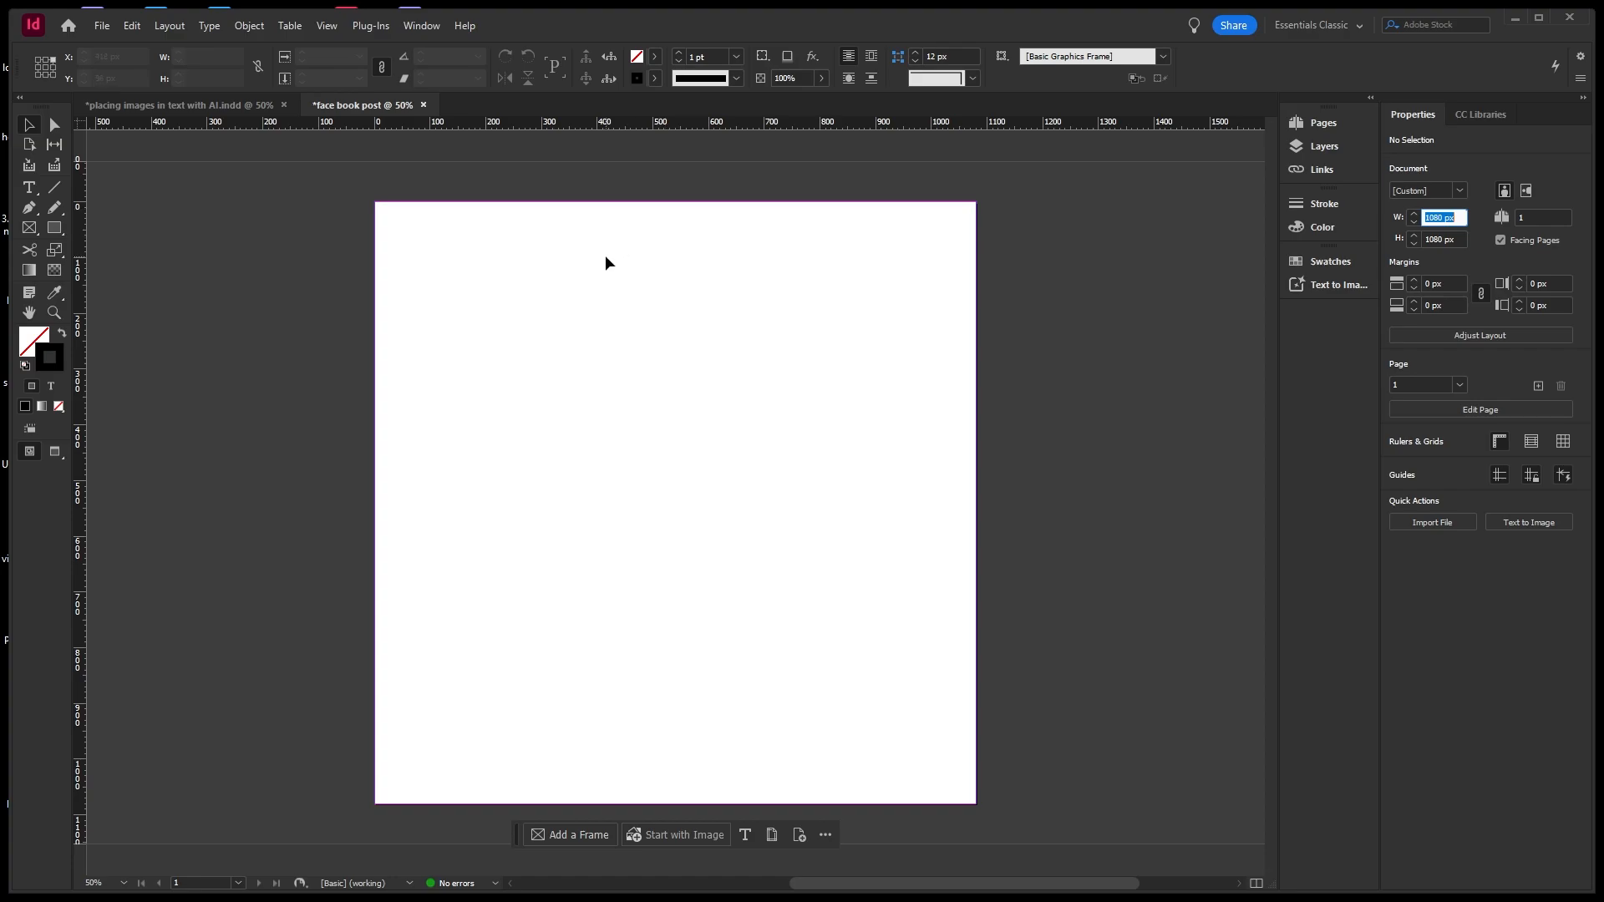
Draw a 1080 by 1080 px rectangle frame covering the whole page.
click(35, 238)
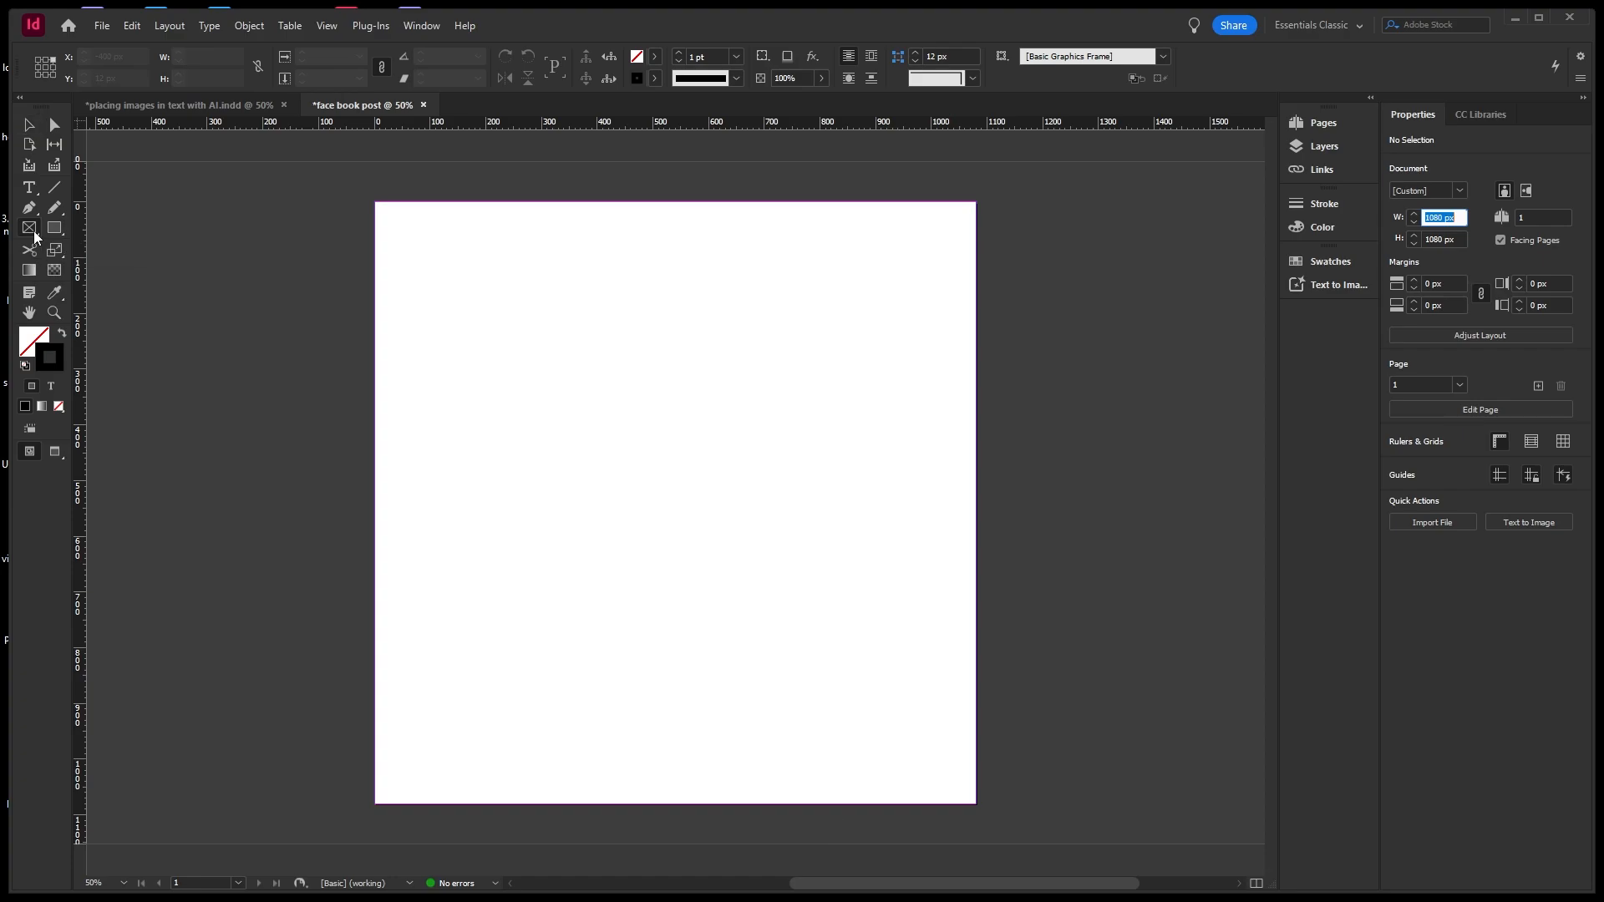
click(84, 251)
drag(375, 201, 977, 803)
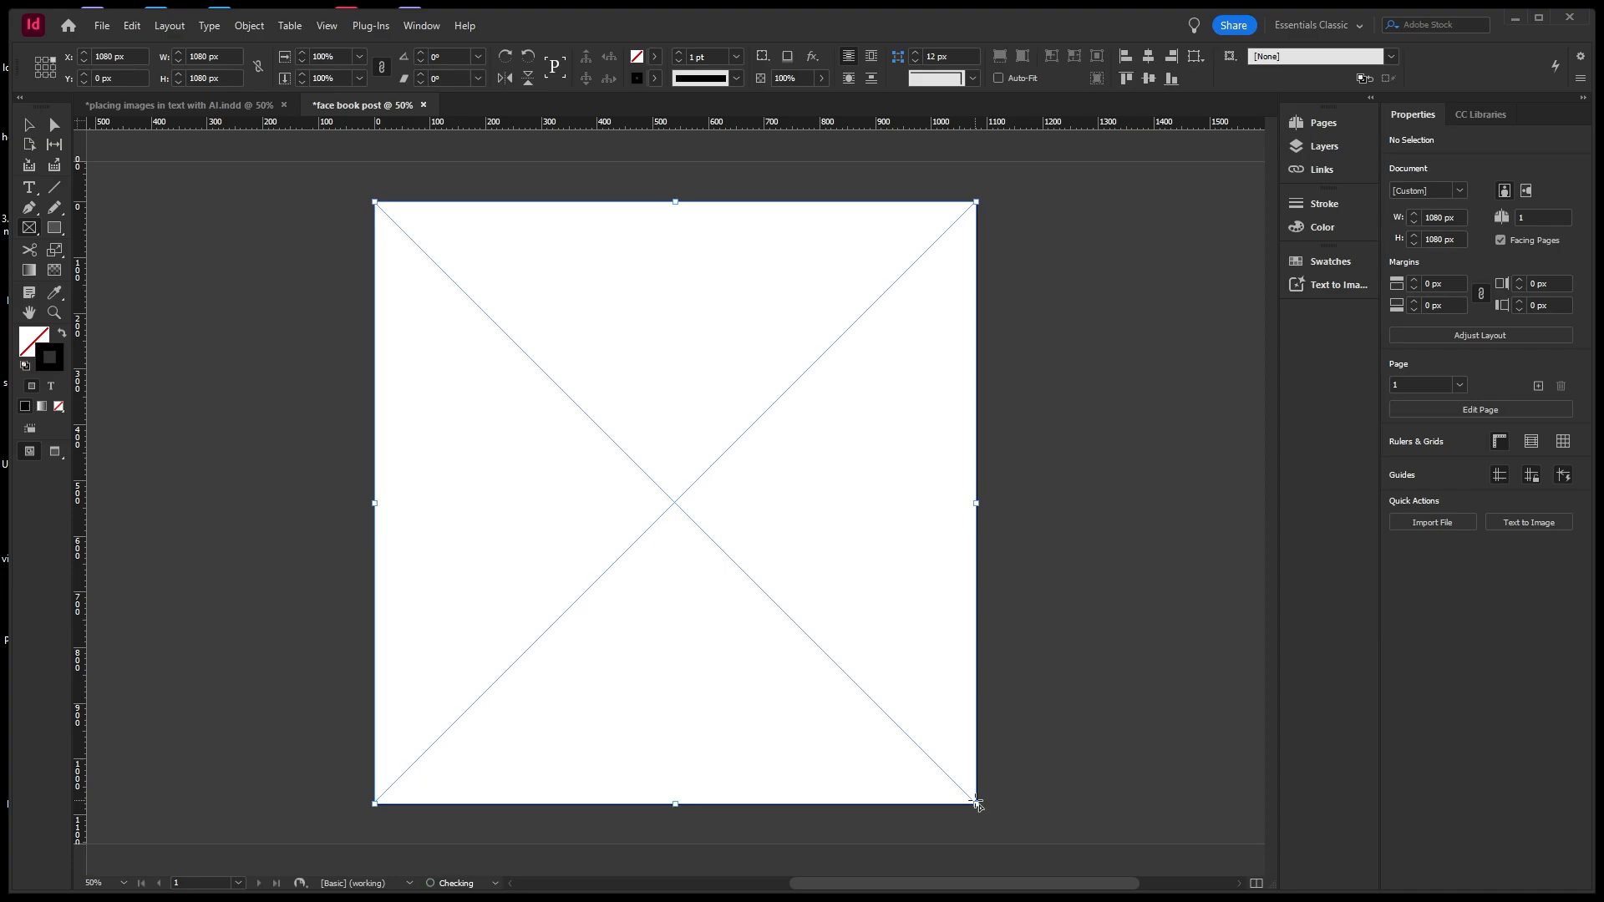
Rename the layer holding the frame as bg.
click(1327, 147)
double_click(1158, 141)
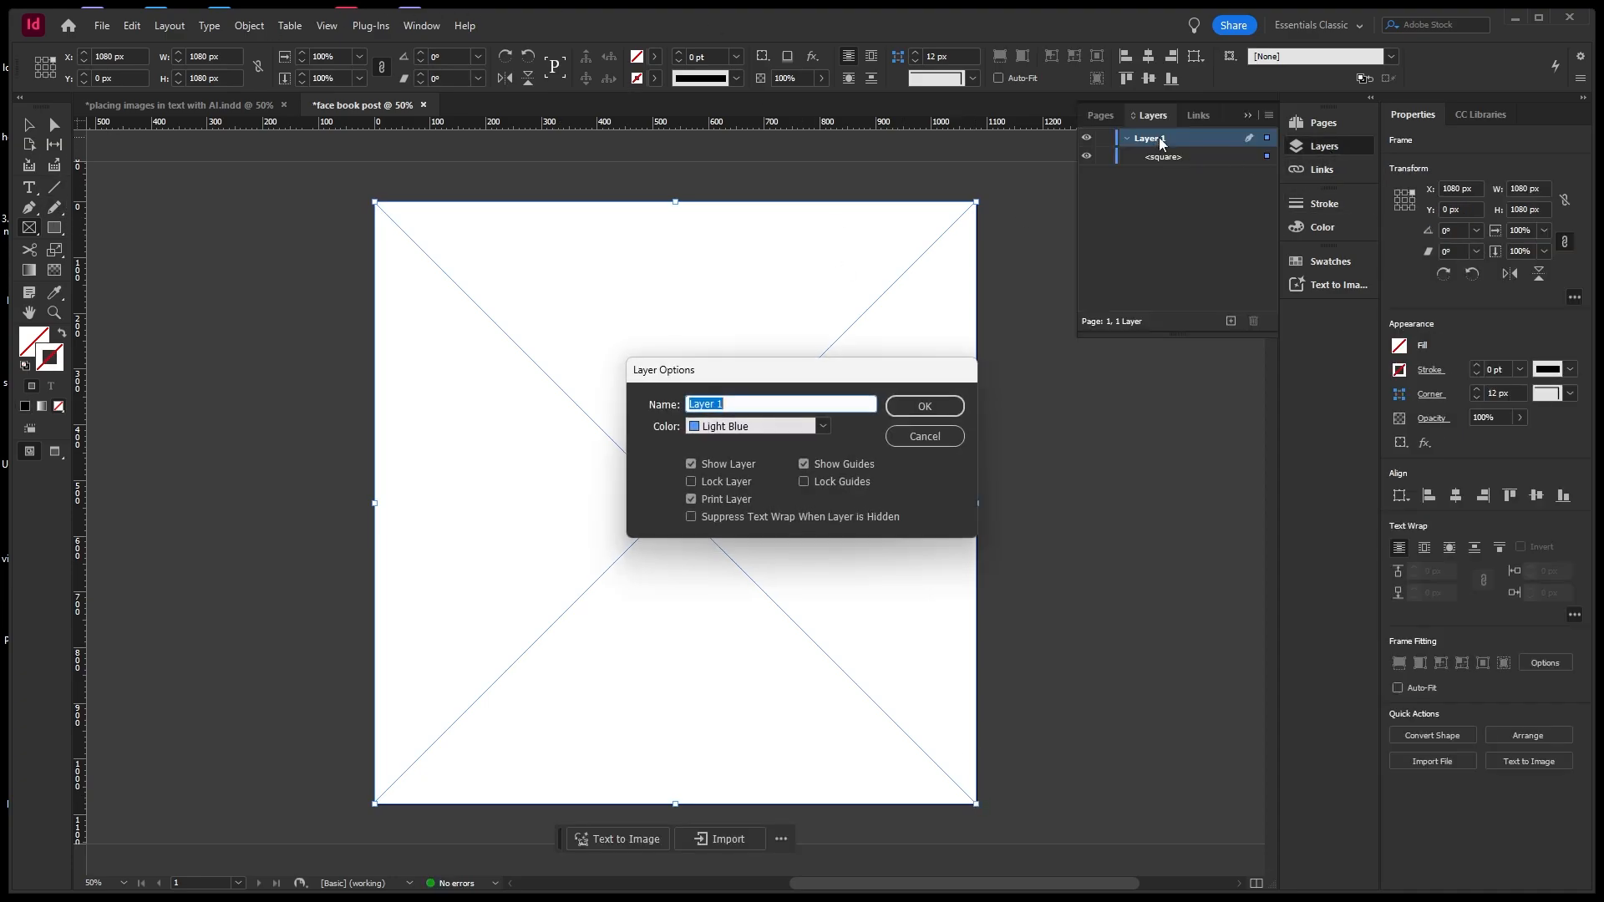
text(bg)
key(Return)
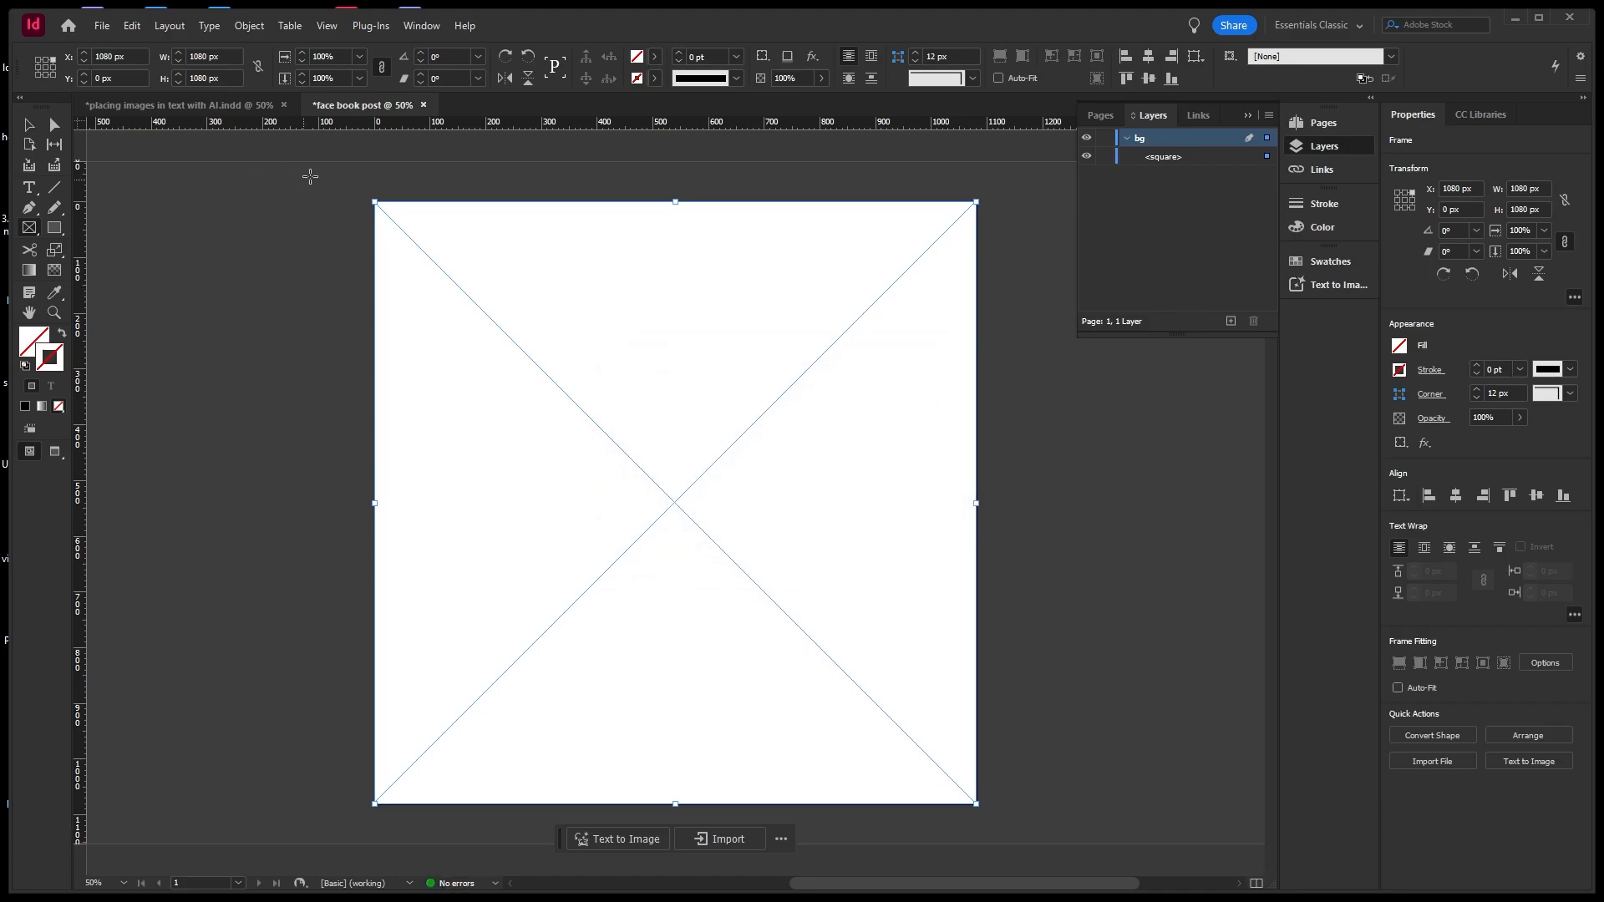
Place the image ice-cream-2588541_1280.jpg from the social media post folder into the full-page frame.
click(31, 130)
click(101, 26)
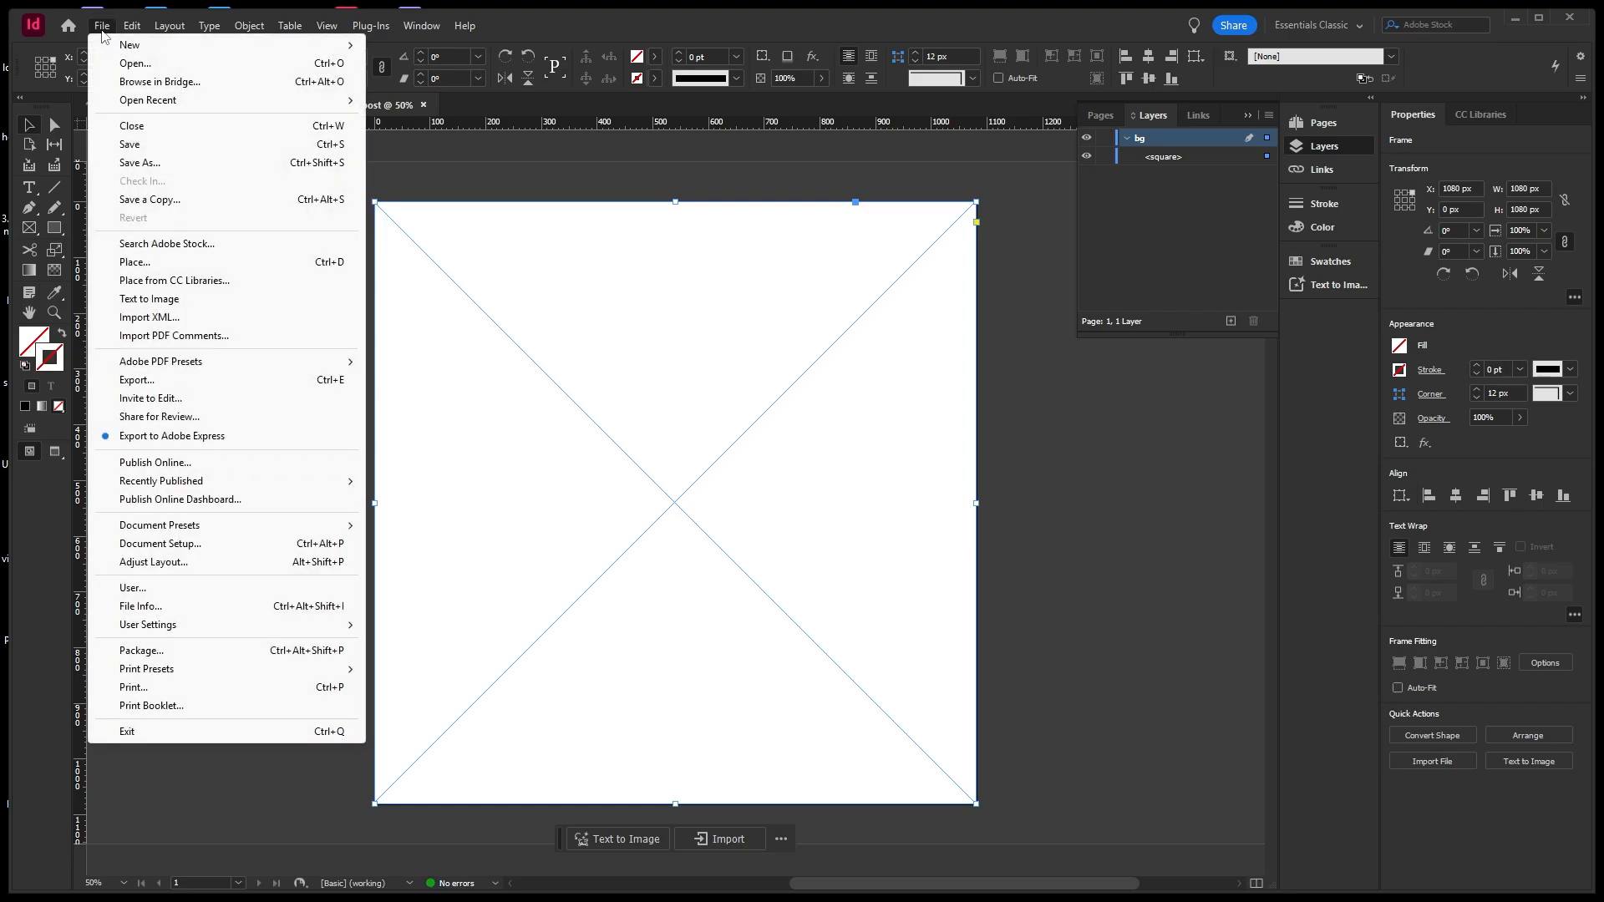
click(185, 262)
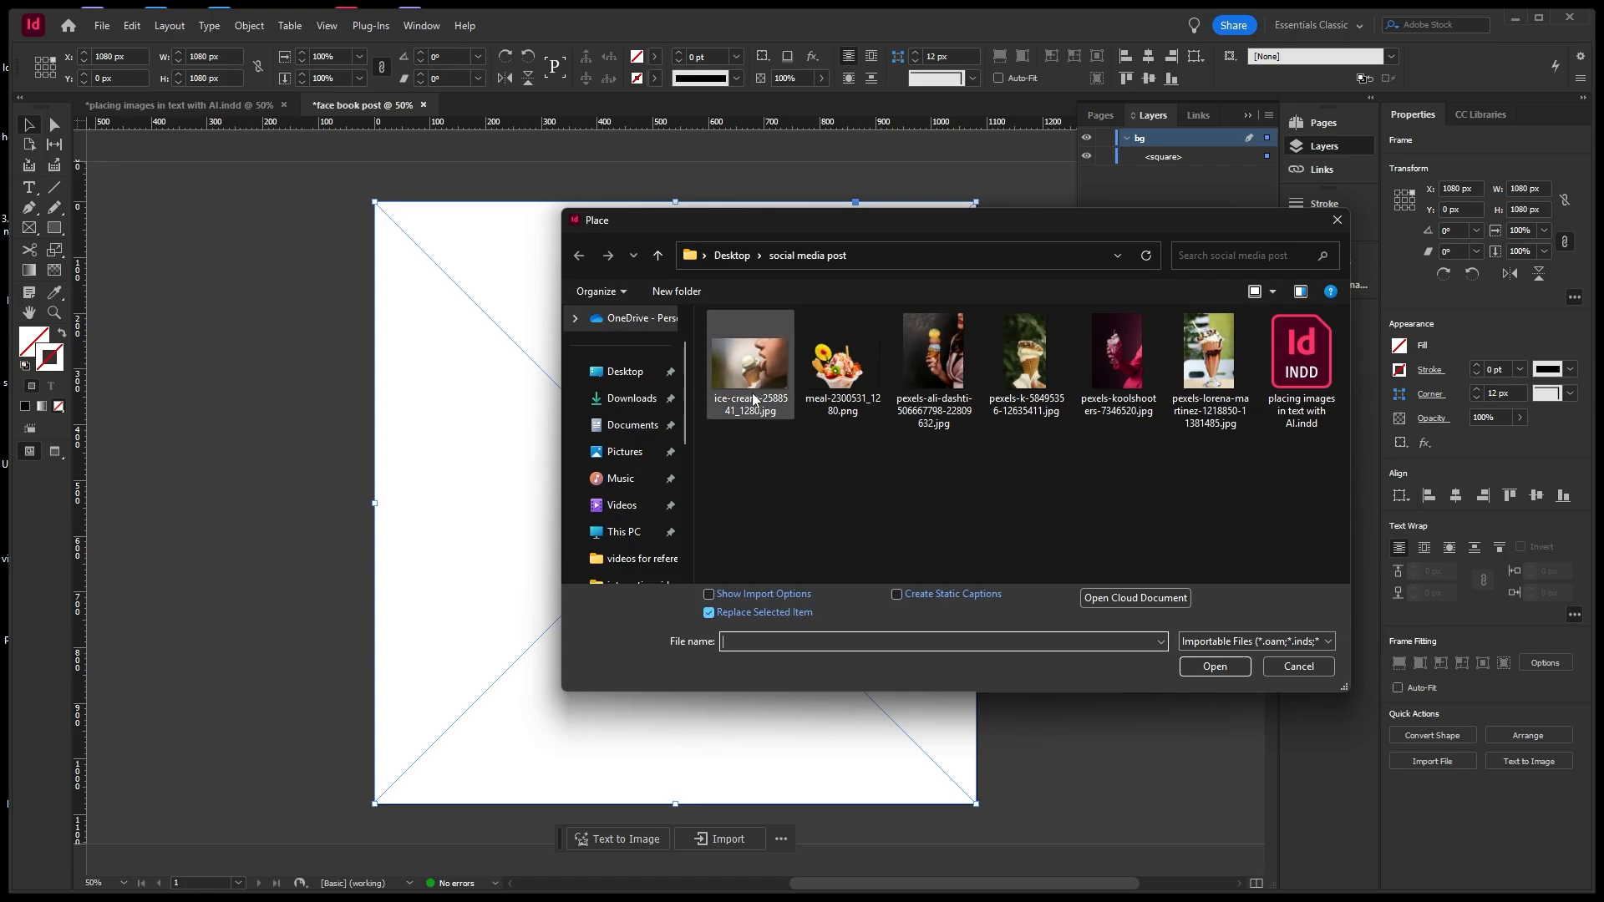
click(749, 363)
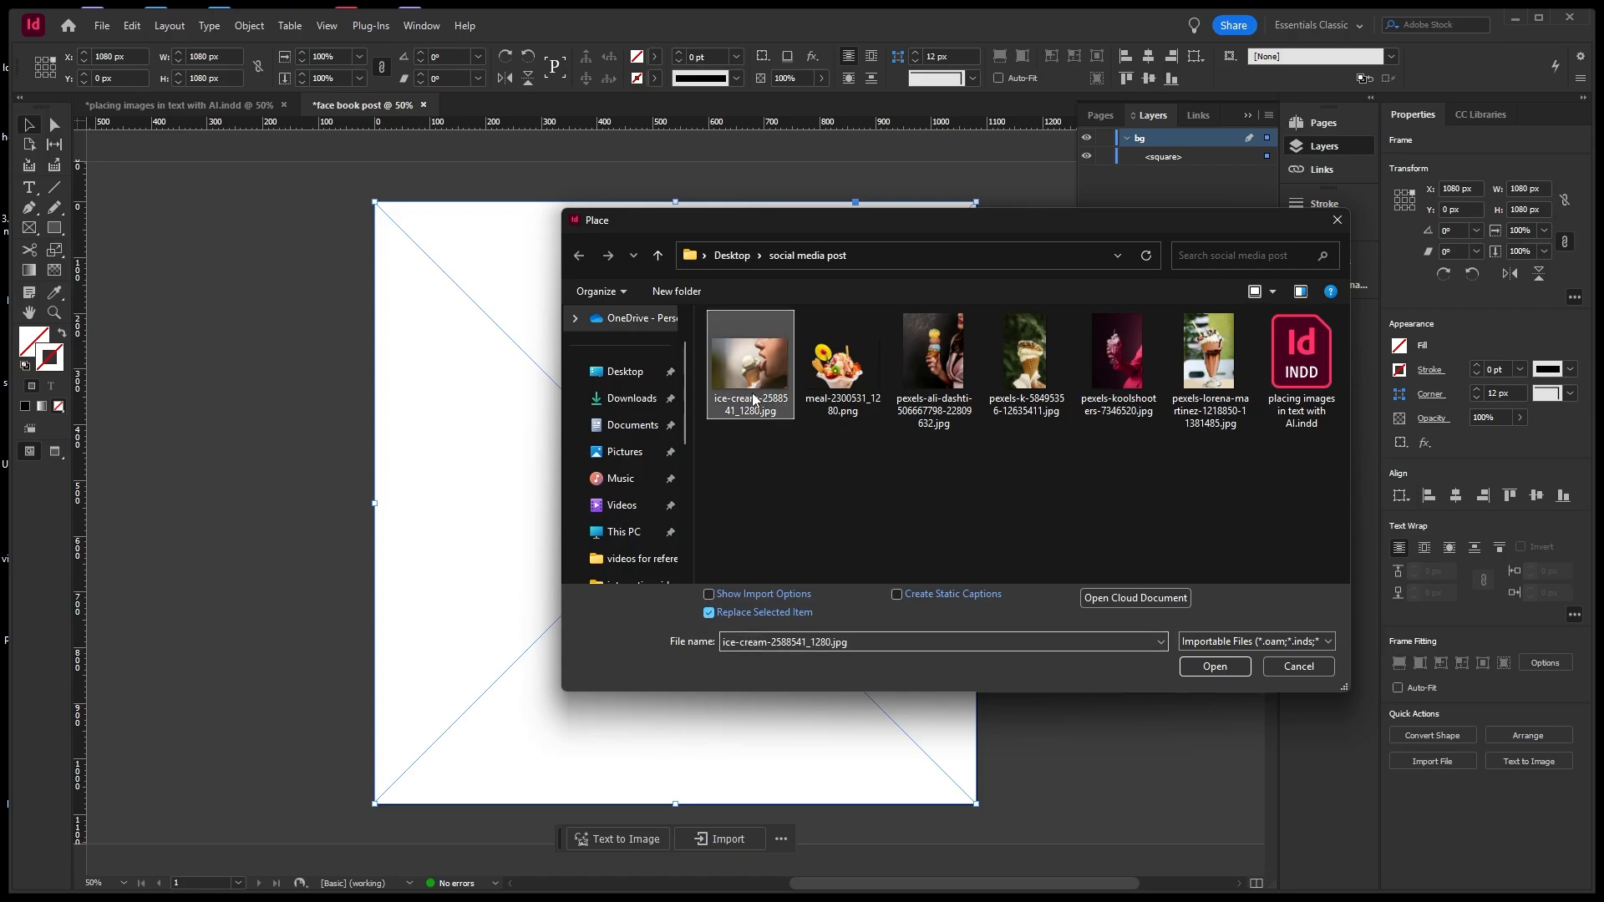
click(1214, 666)
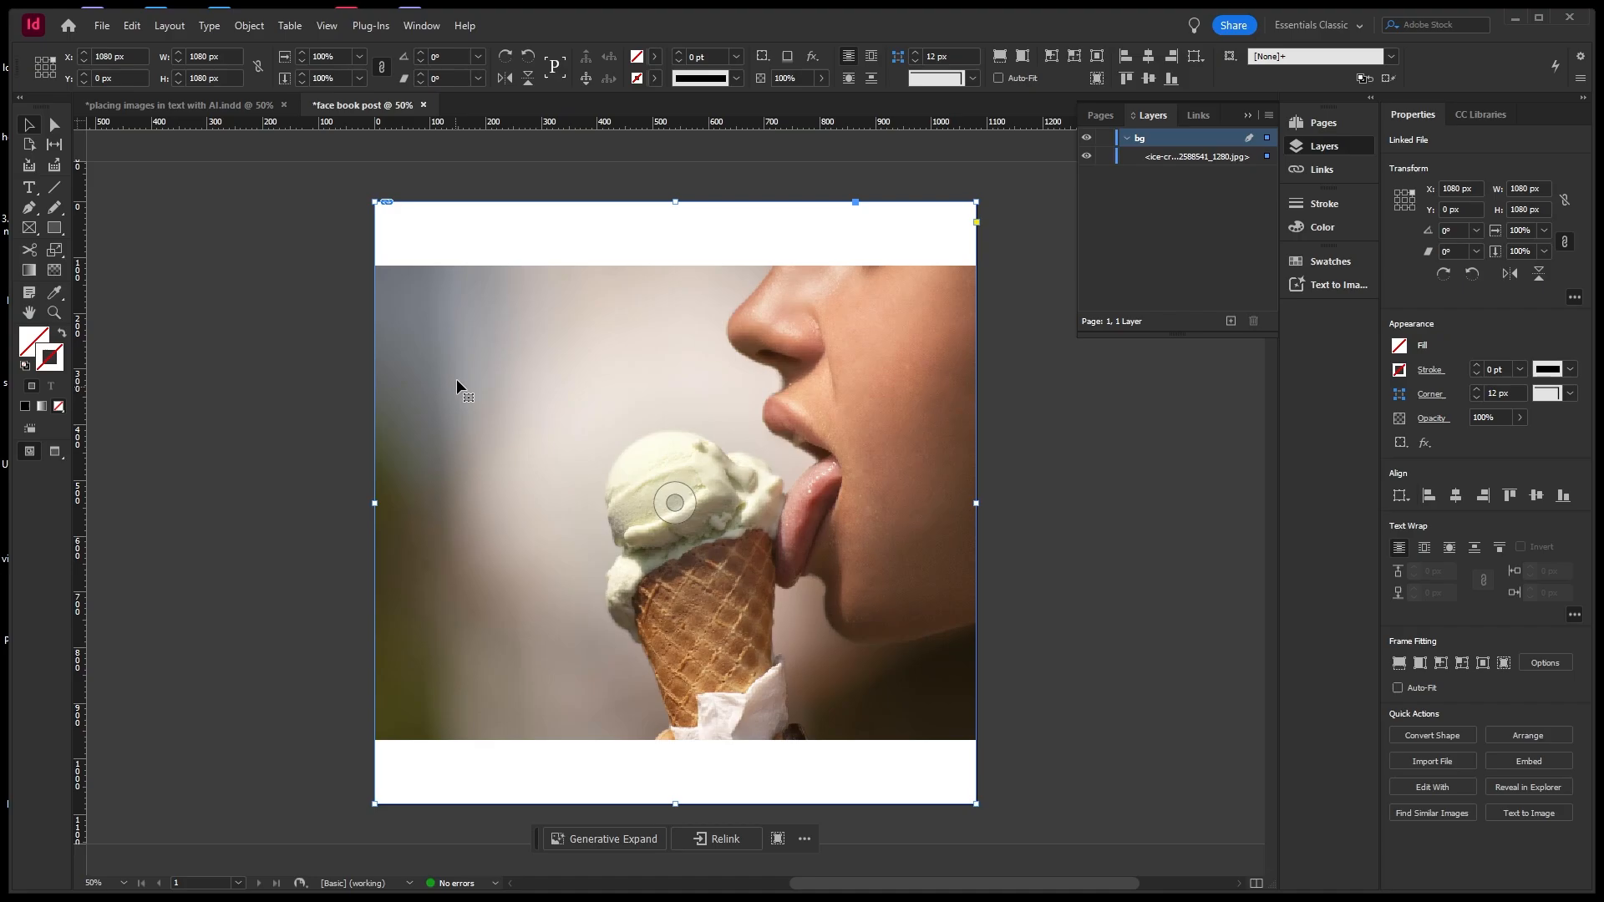
Try the Fill Frame Proportionally fitting on the ice-cream image.
right_click(462, 358)
mouse_move(640, 562)
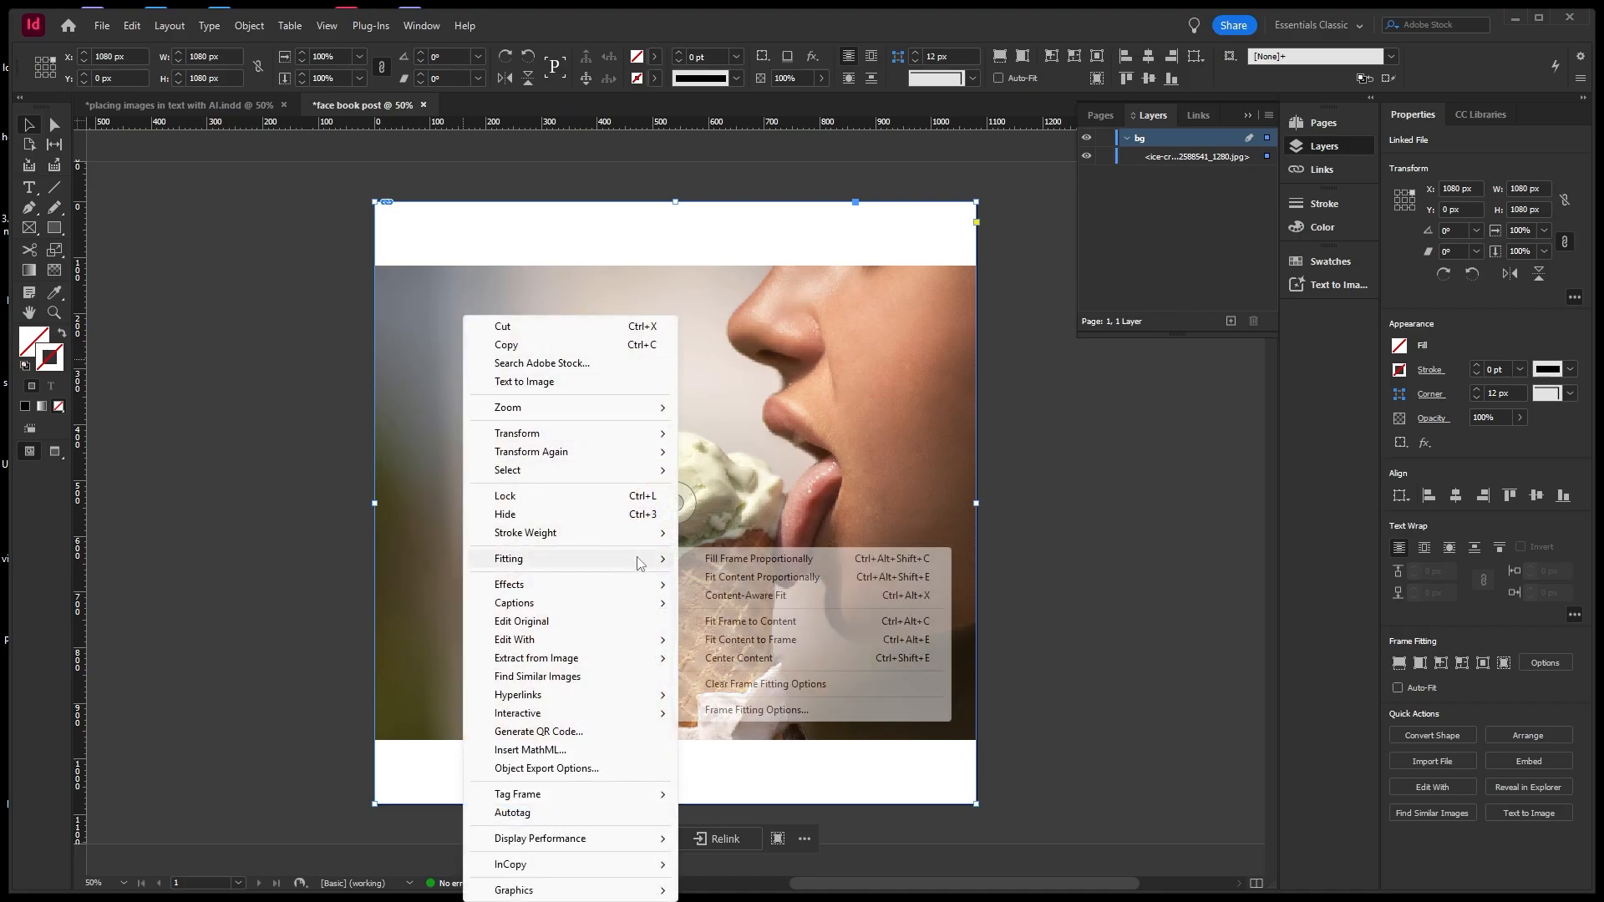
click(710, 568)
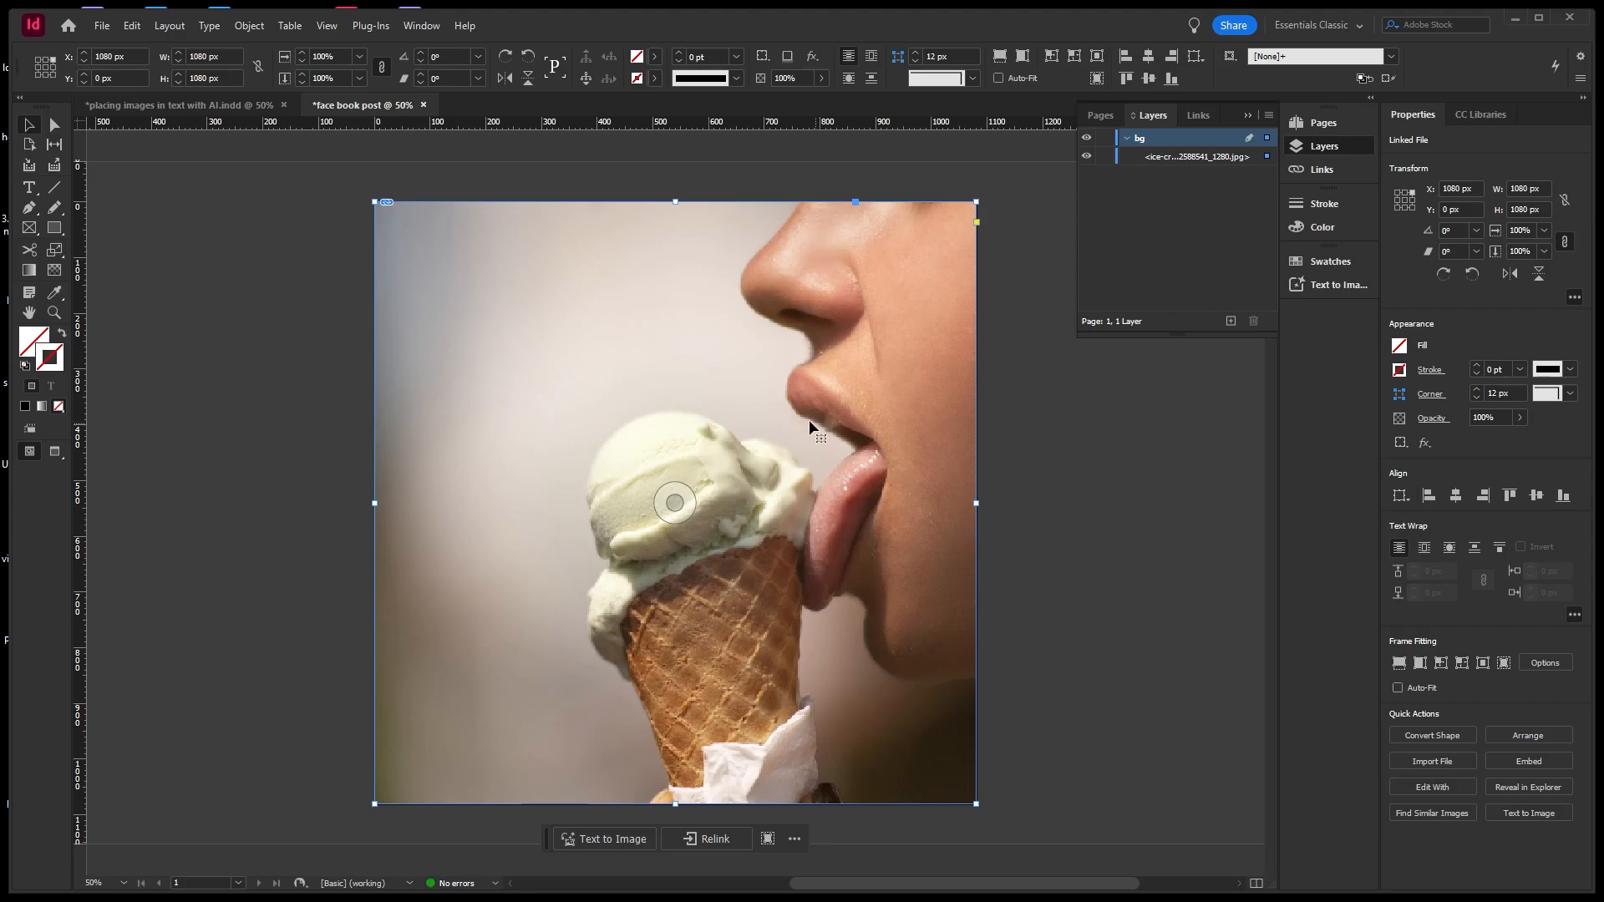
Try the Fit Content Proportionally fitting on the ice-cream image.
right_click(325, 374)
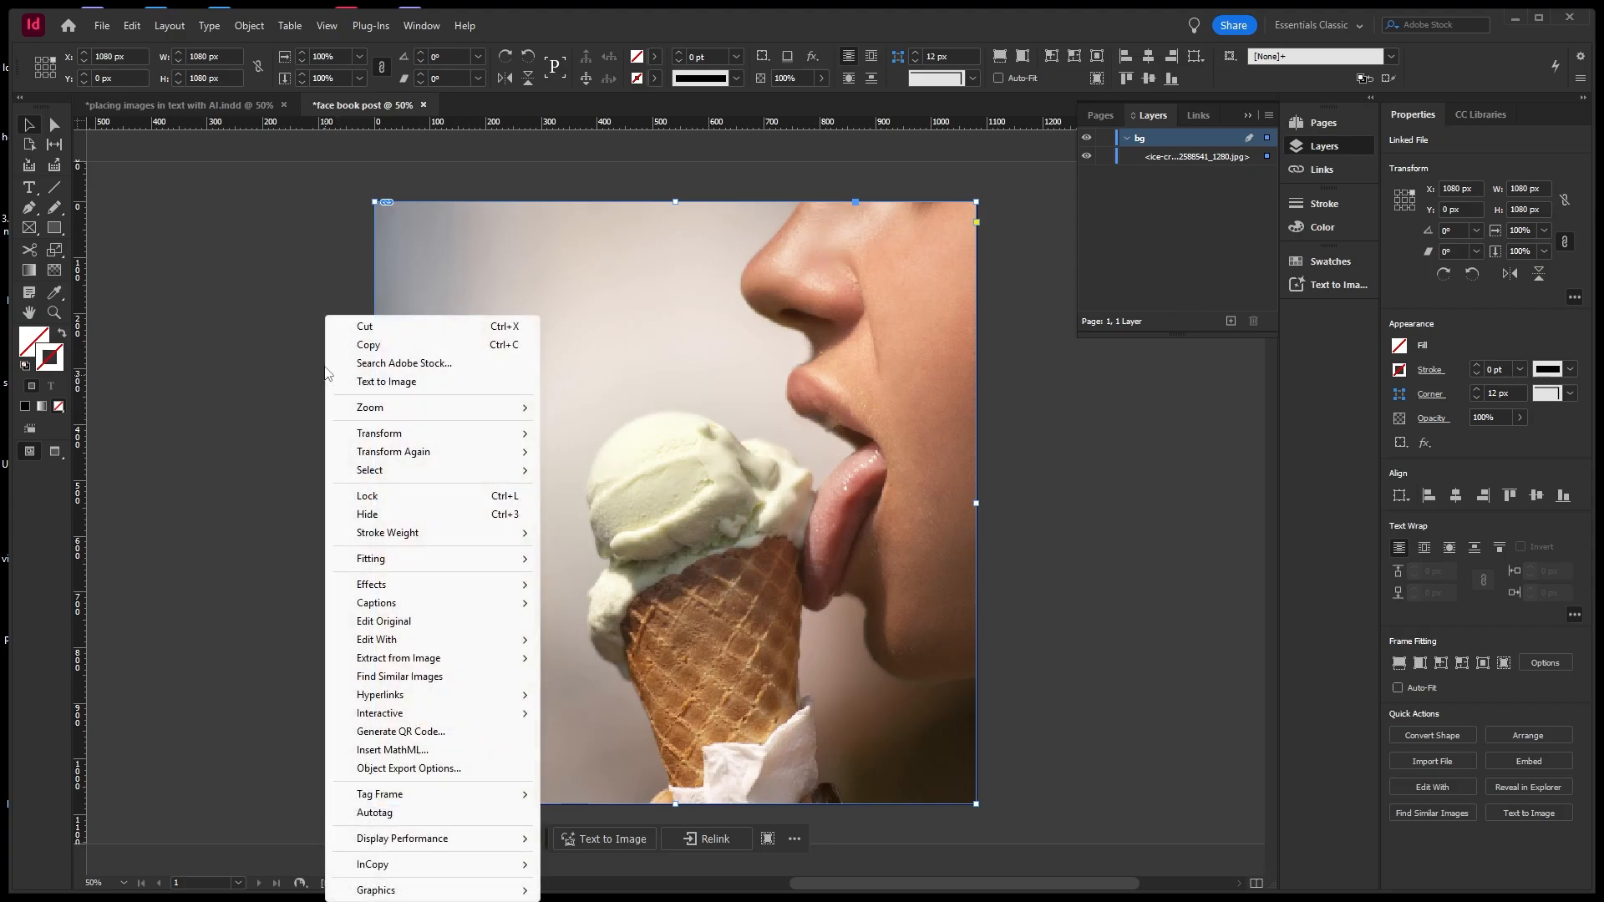
click(318, 320)
drag(318, 316, 478, 384)
right_click(479, 386)
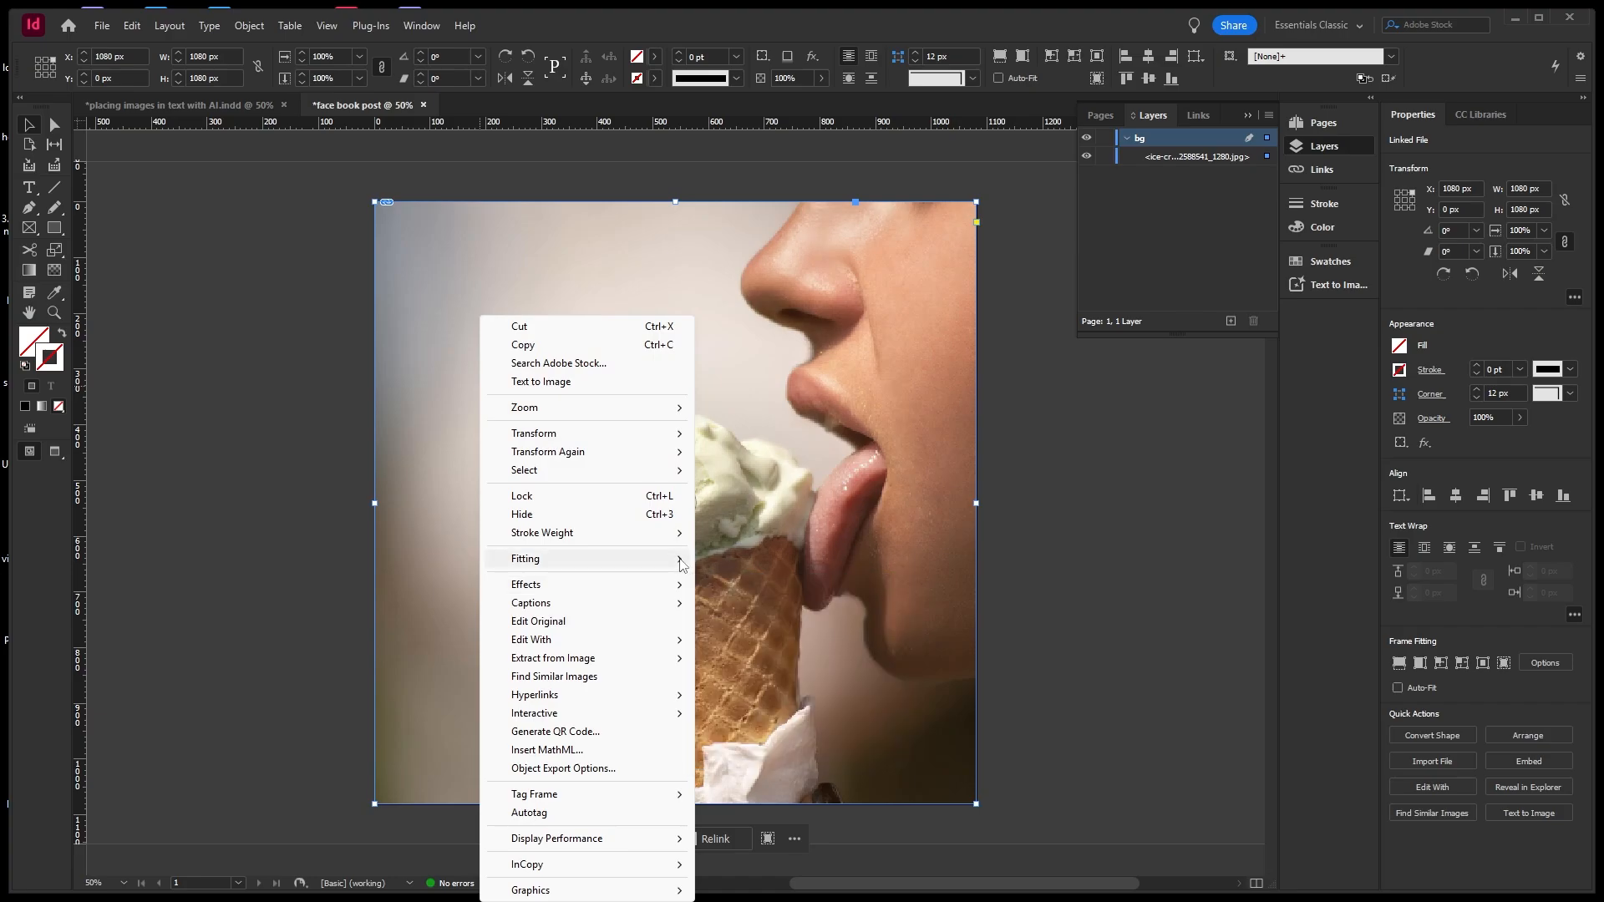
mouse_move(683, 564)
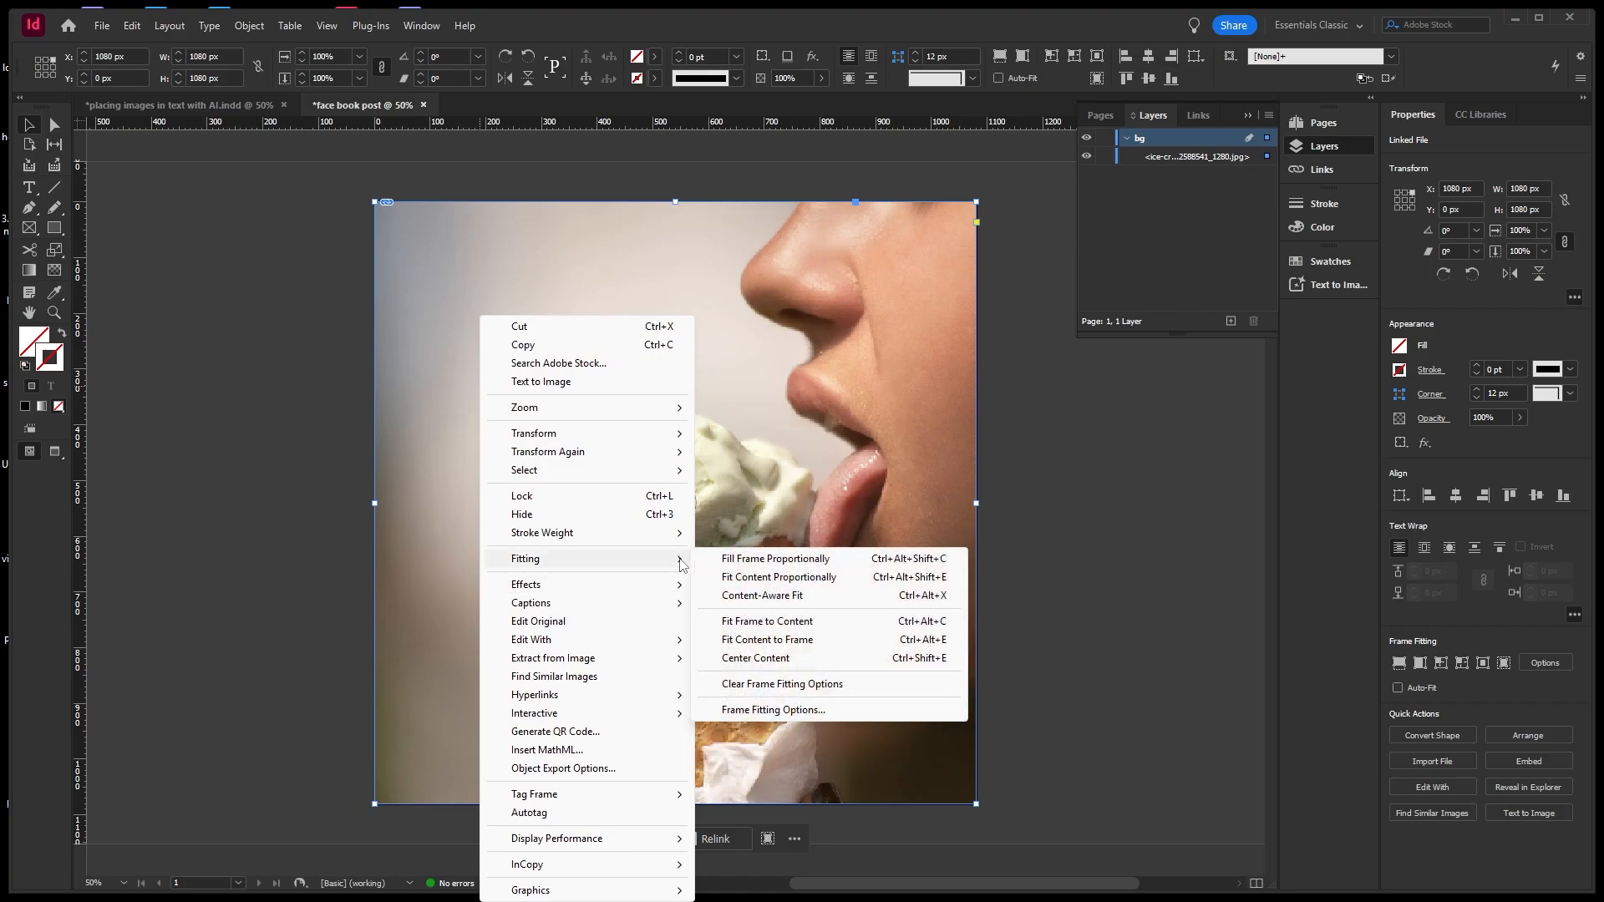
click(779, 577)
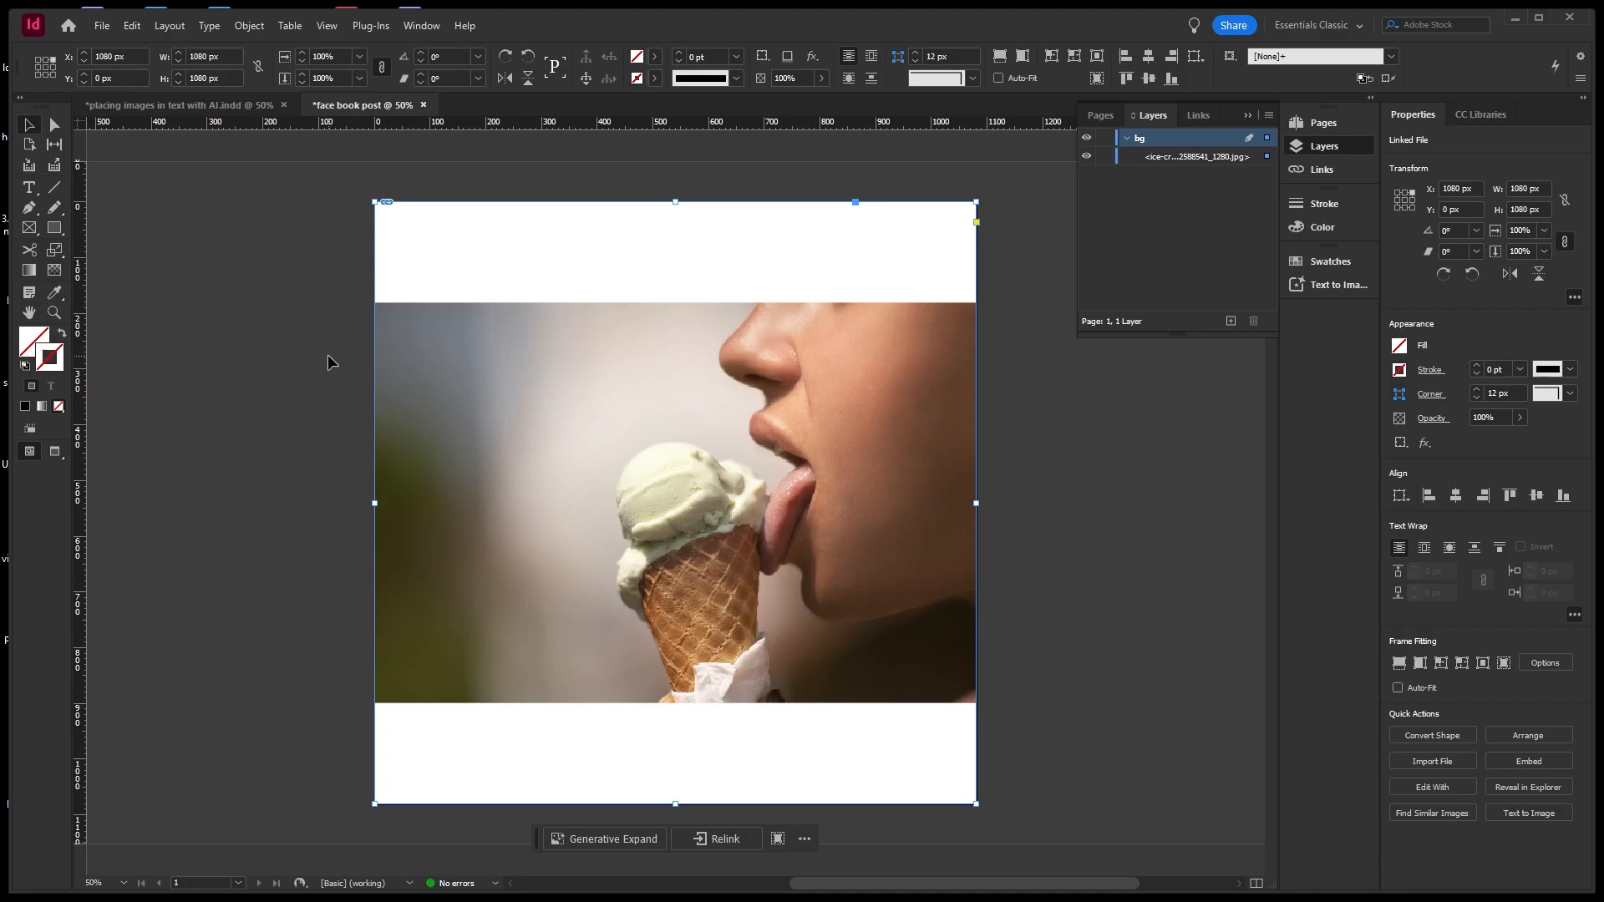
Try the Content-Aware Fit option on the ice-cream image.
right_click(428, 370)
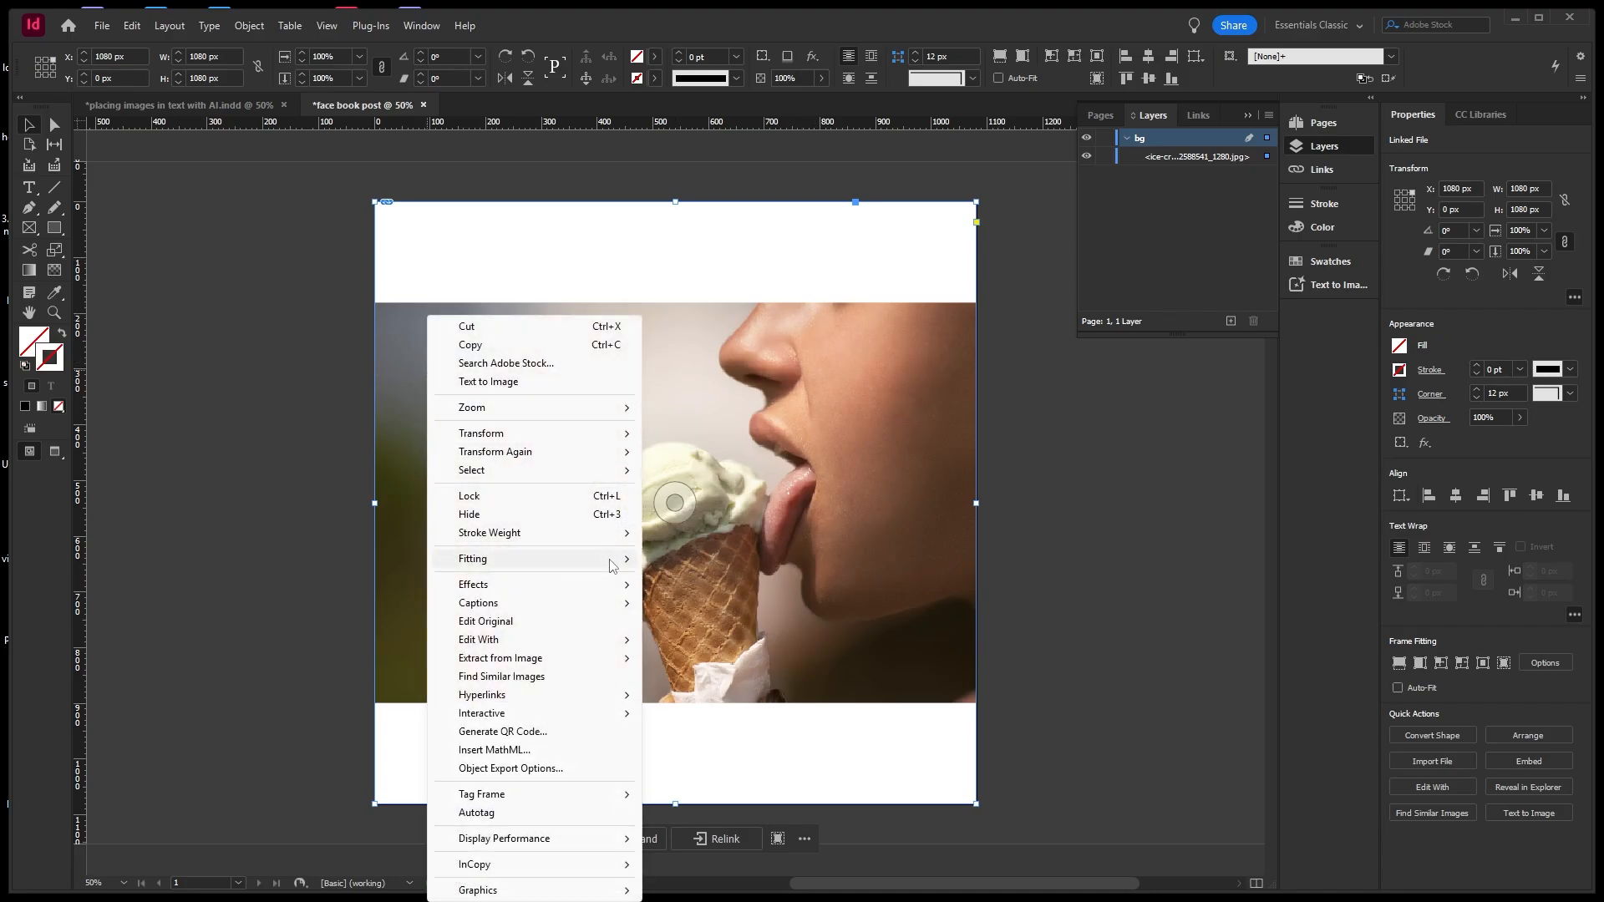
mouse_move(611, 566)
click(675, 596)
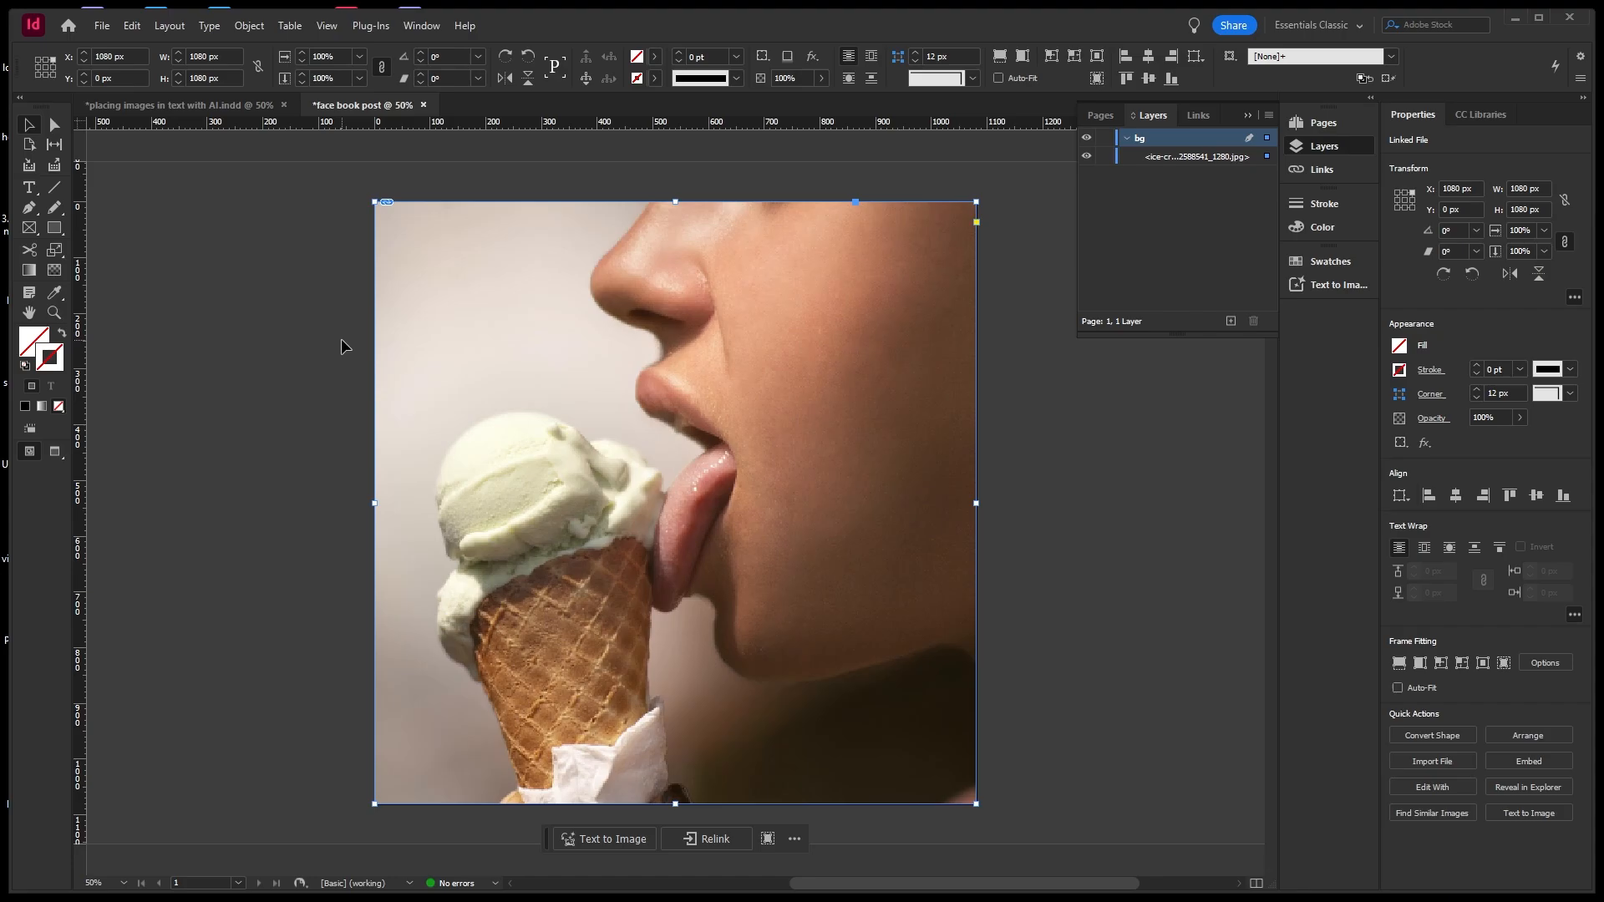
Undo the fitting changes back to the ice-cream image as originally placed.
key(ctrl+z)
key(ctrl+z)
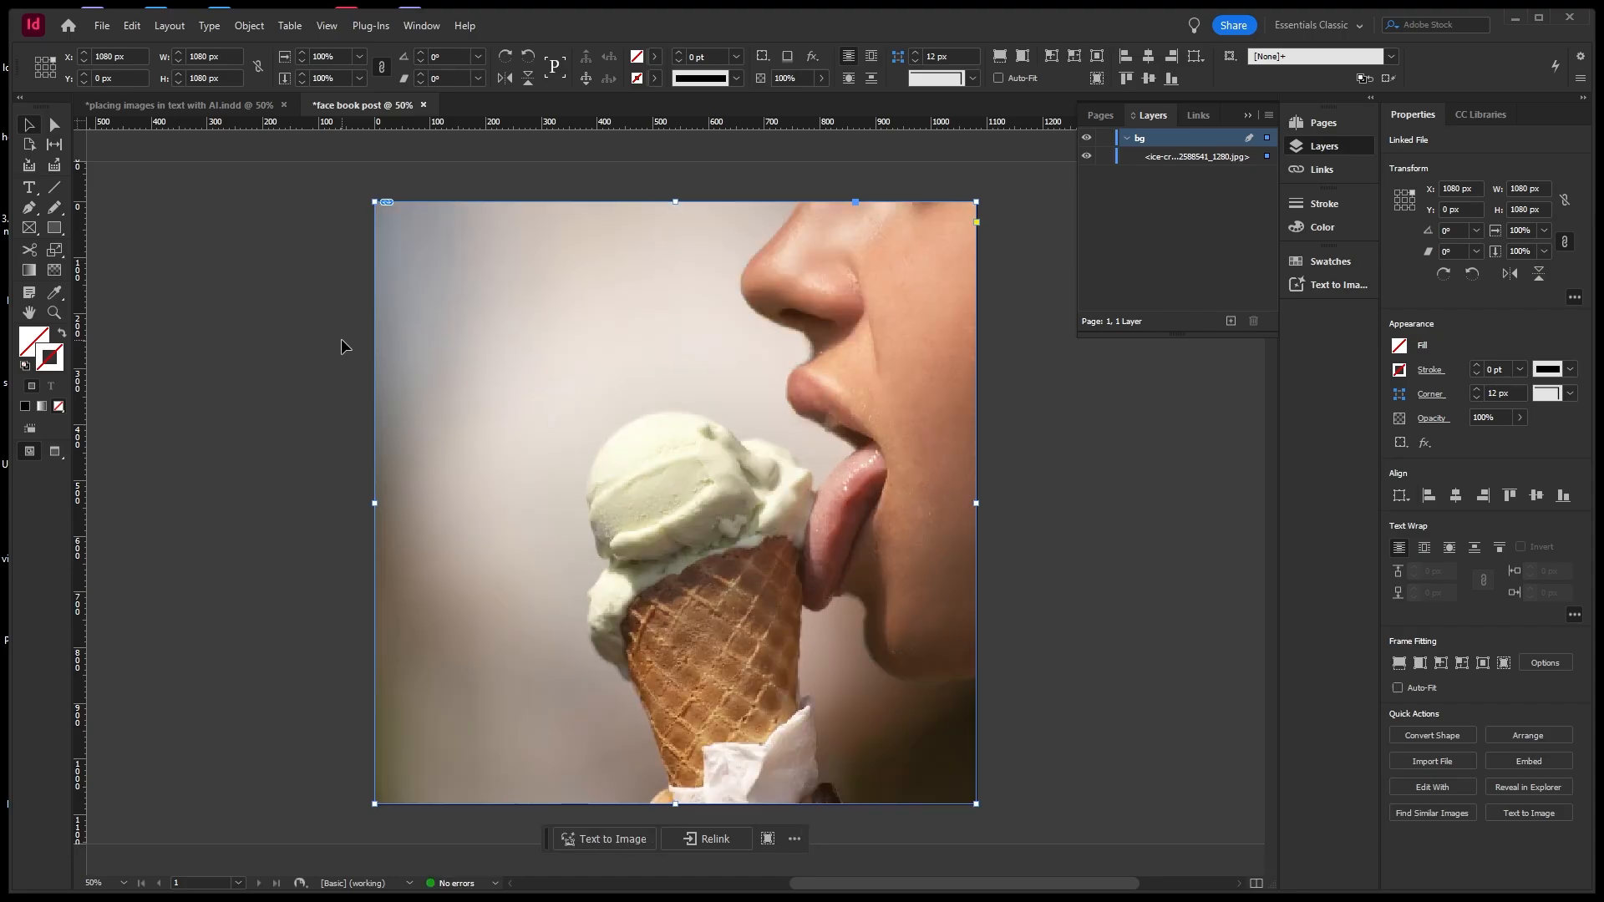
key(ctrl+shift+z)
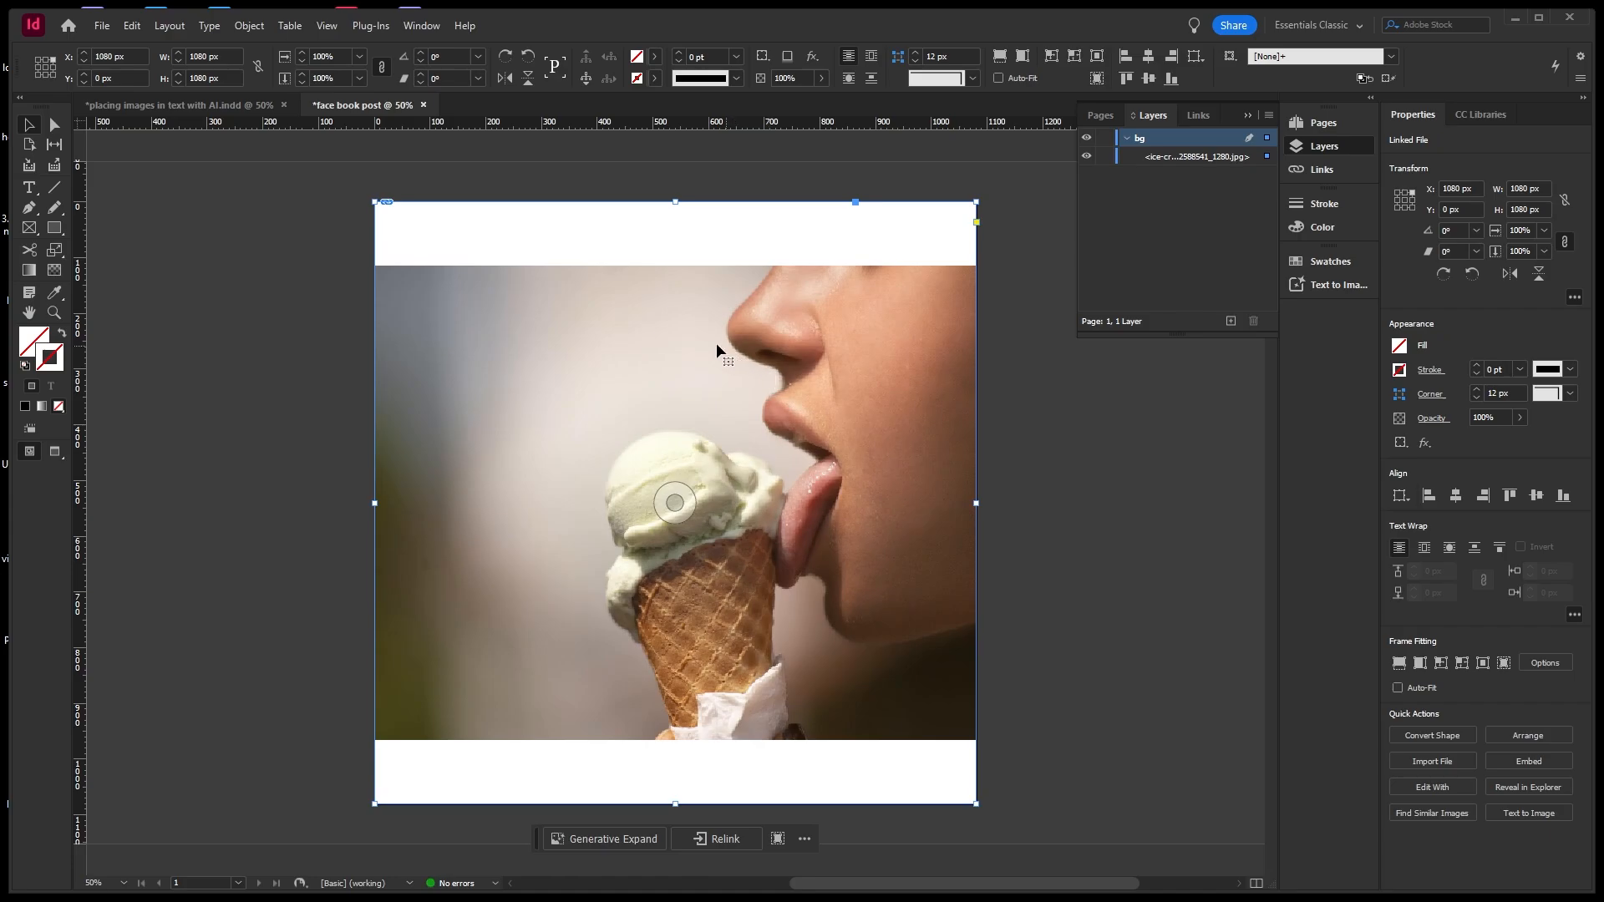
Fit the ice-cream image so that it fills the full-page frame proportionally, and deselect it.
right_click(423, 353)
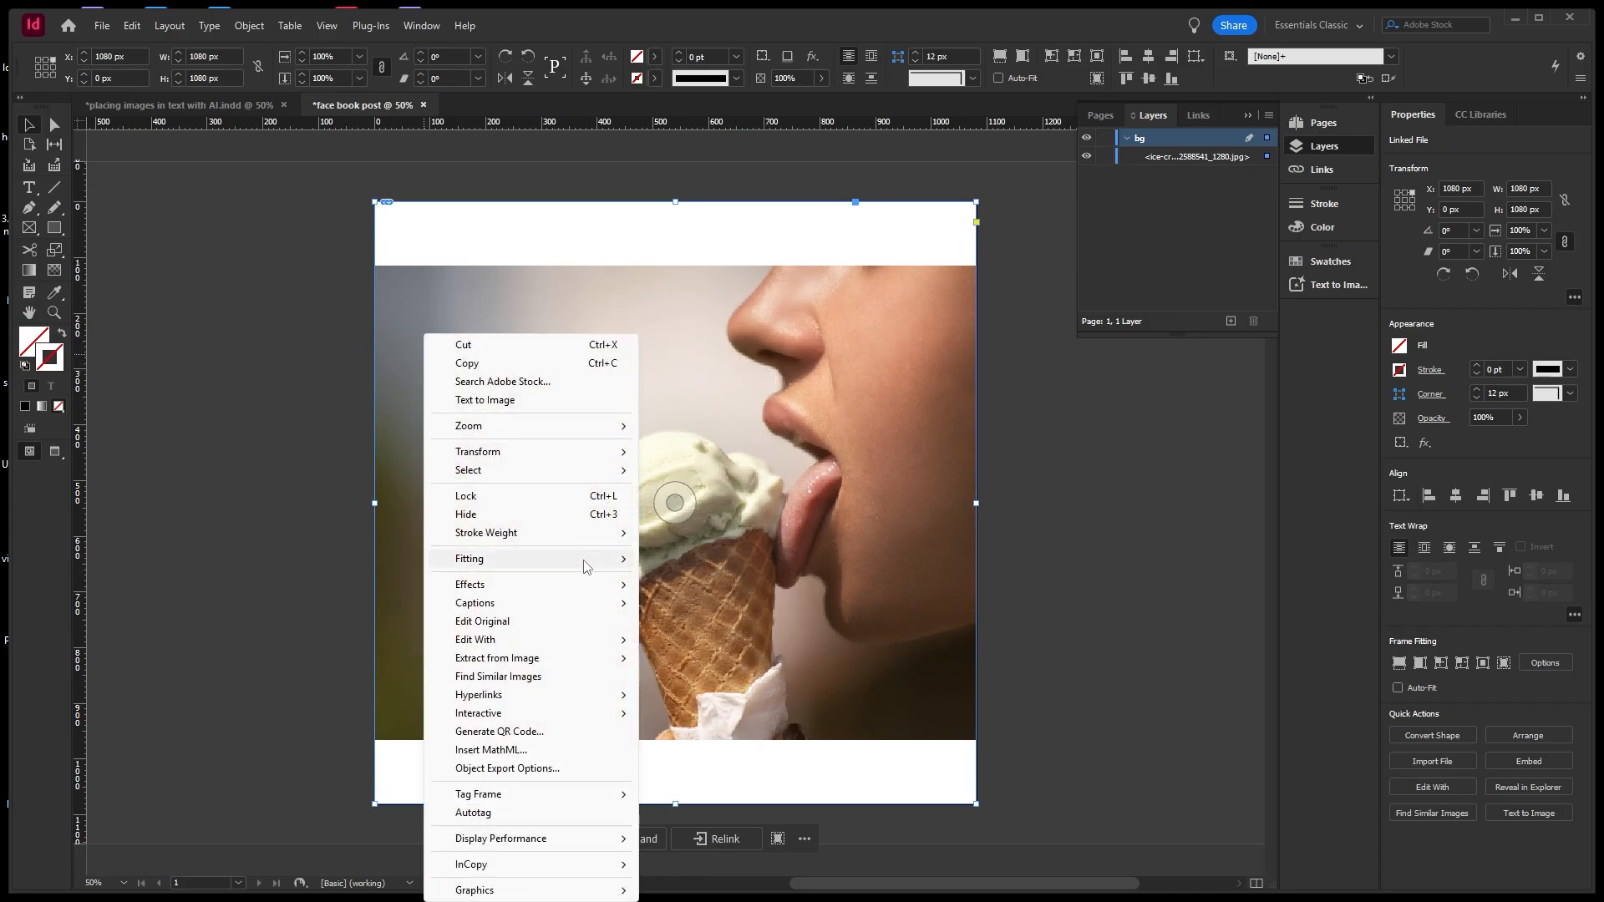
mouse_move(608, 570)
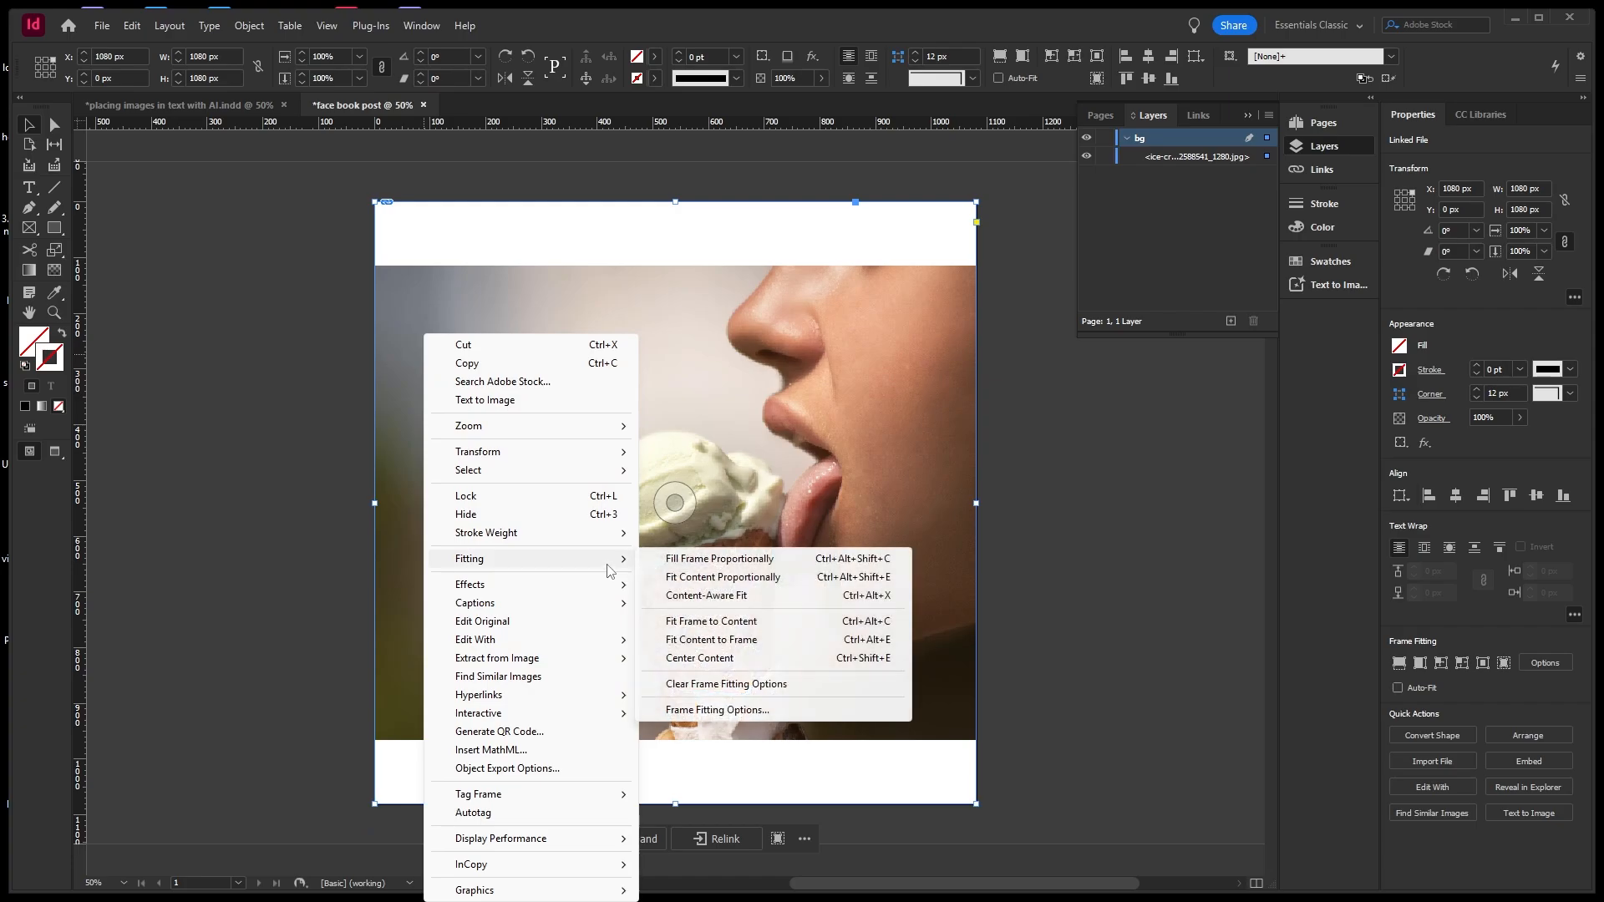
click(675, 568)
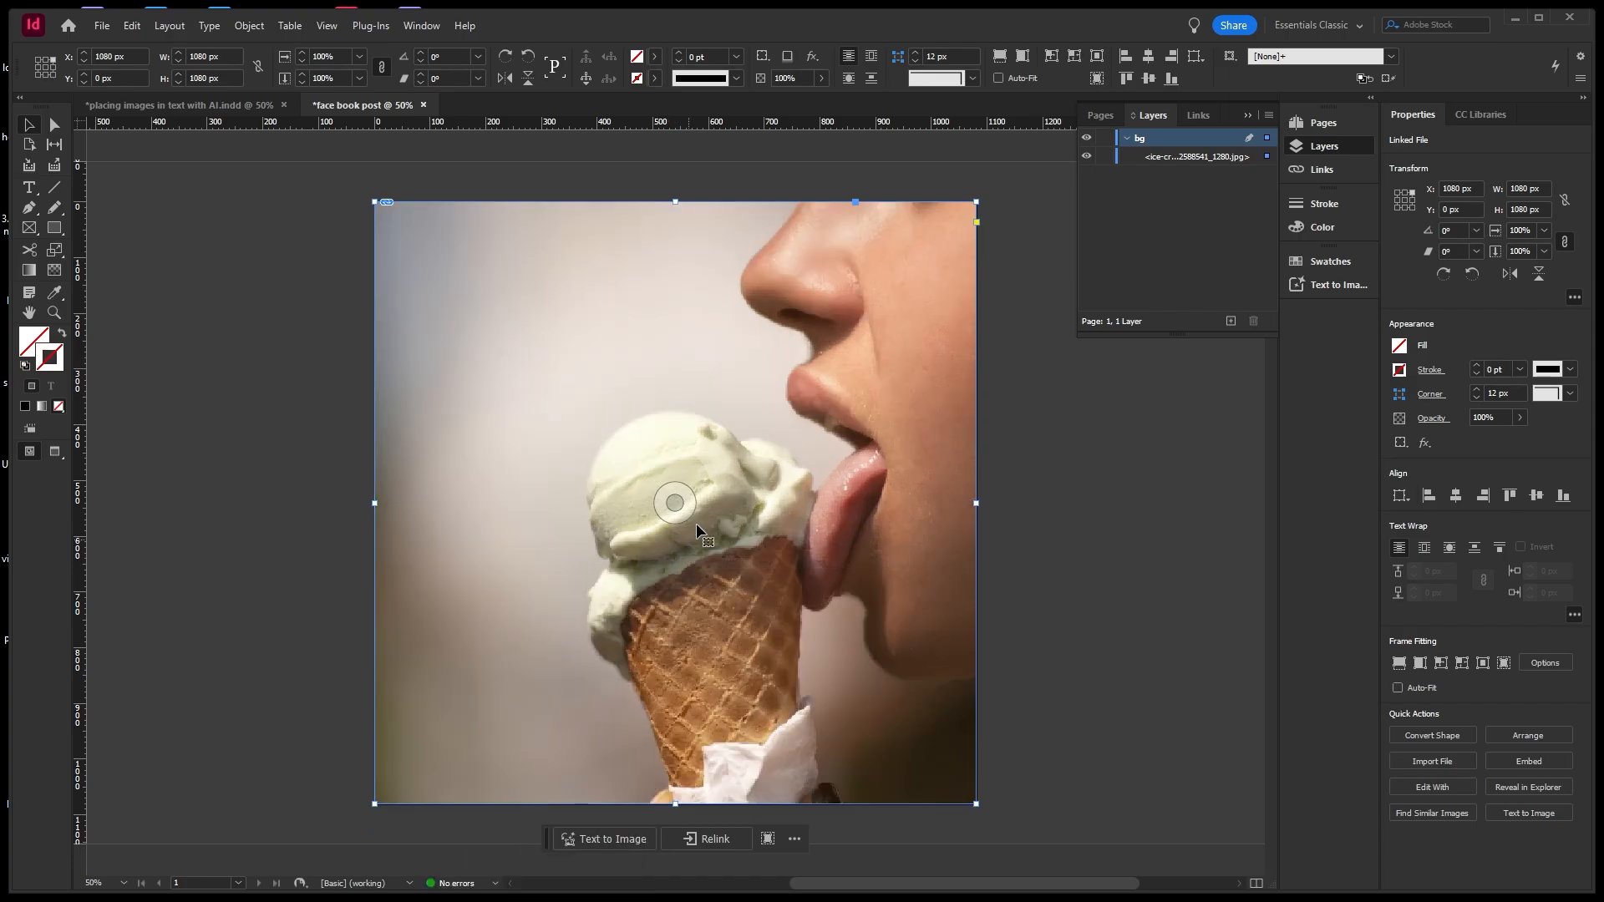
click(276, 266)
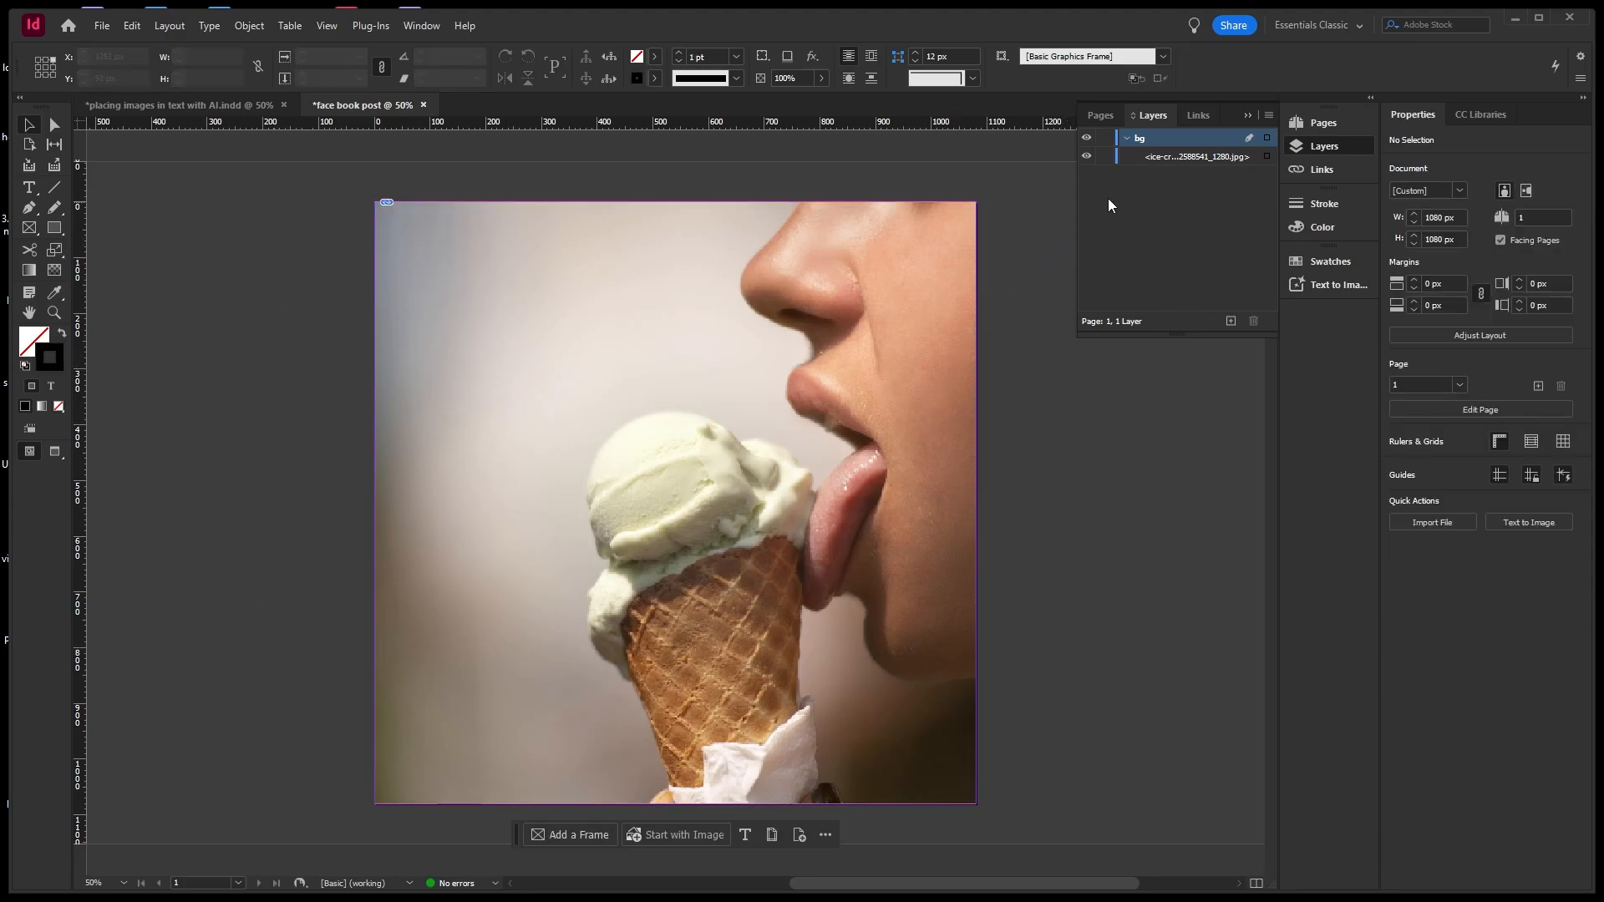
Lock the bg layer and add a new layer above it.
click(1104, 139)
click(1130, 138)
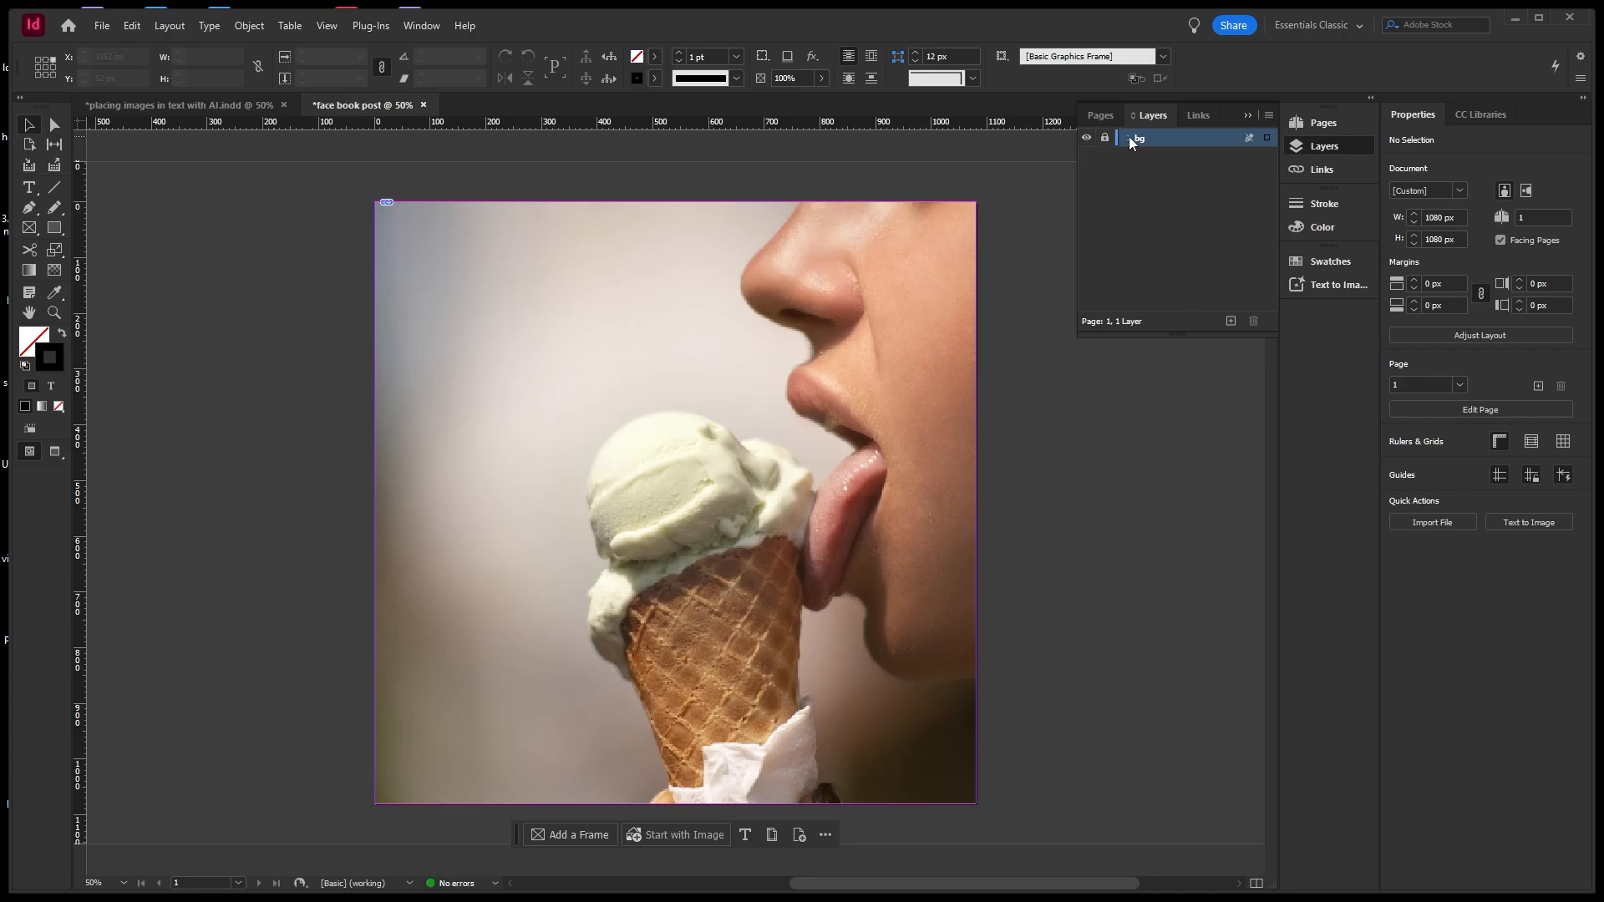
click(1230, 322)
Draw a wide text frame on the new layer in the lower-left area of the page, reaching over the cone.
click(30, 187)
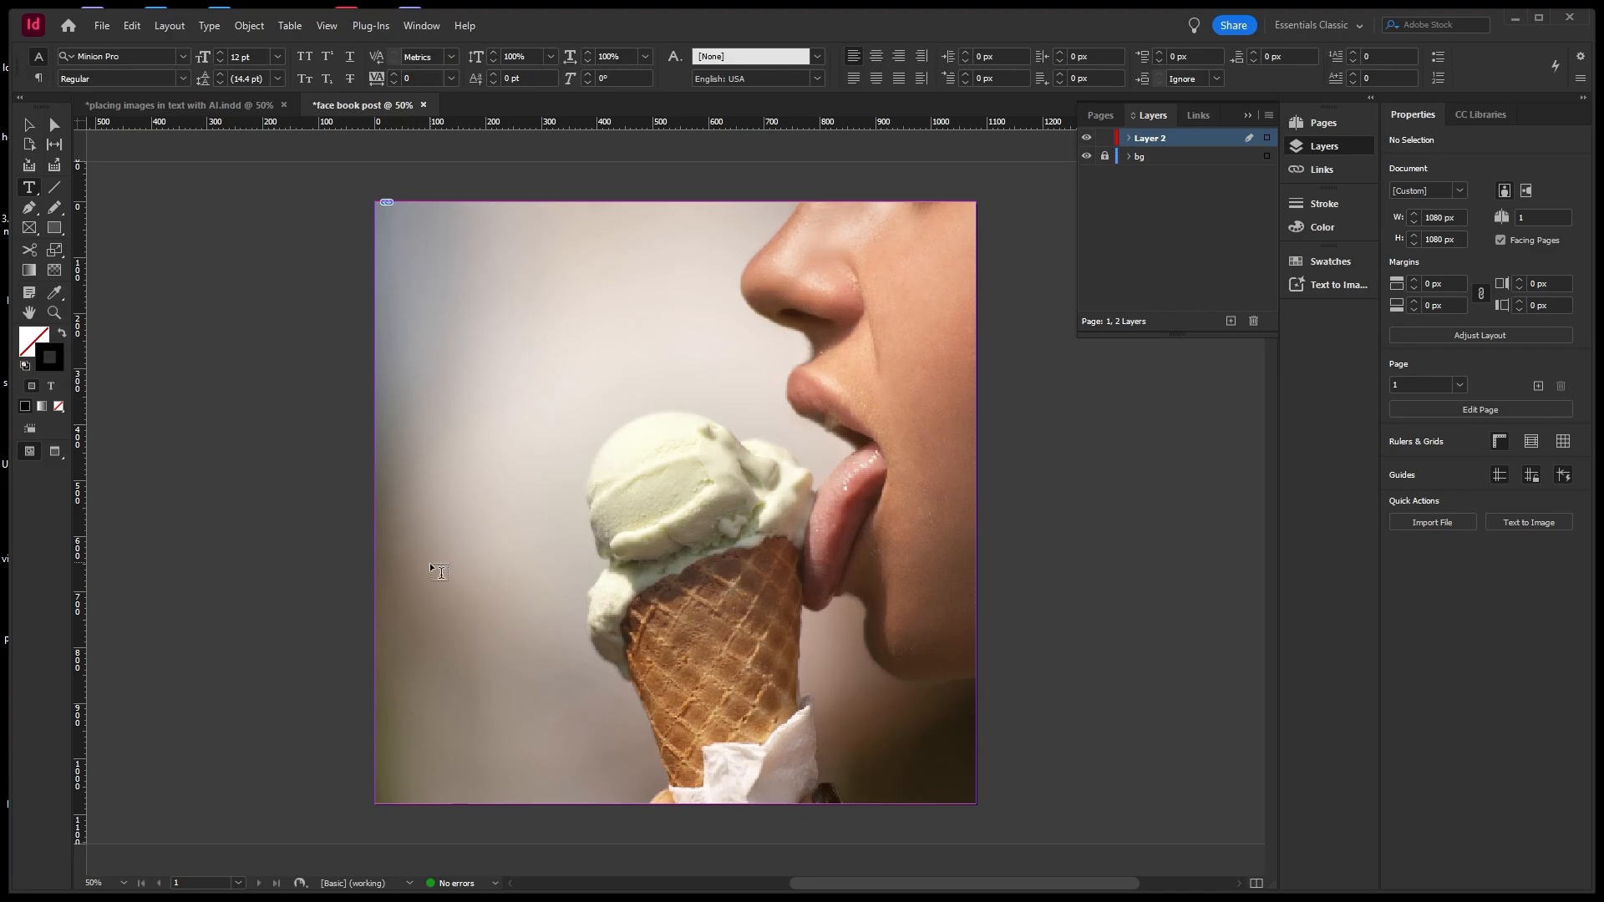
drag(437, 707, 695, 771)
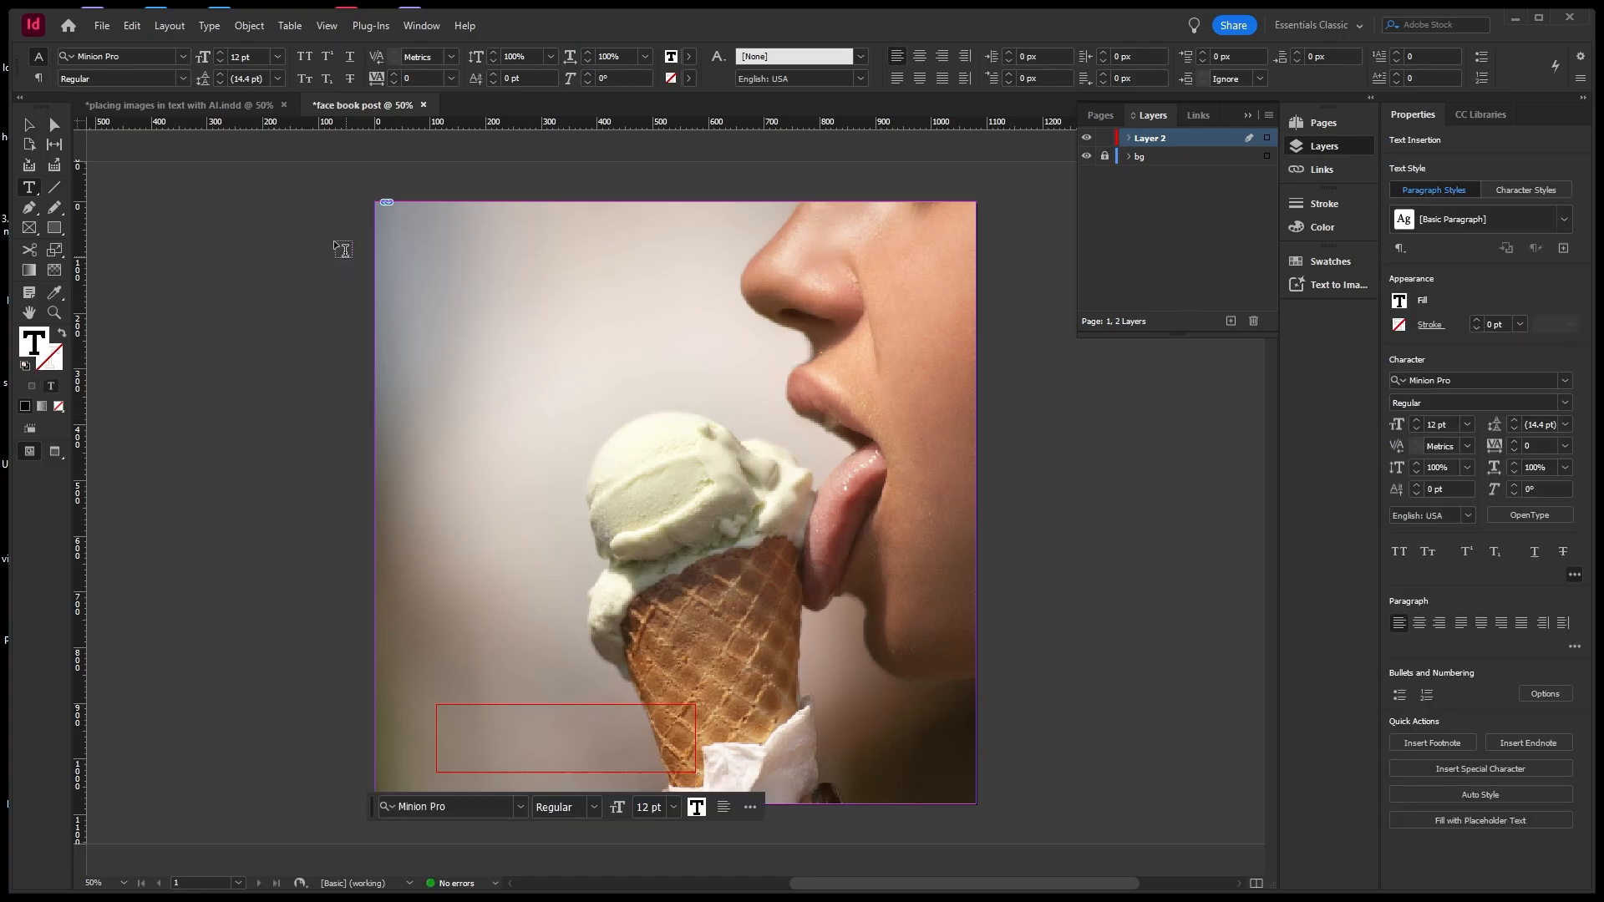
Set the type size to 48 pt and enter the word TEMPTATIONS in the new text frame.
click(278, 60)
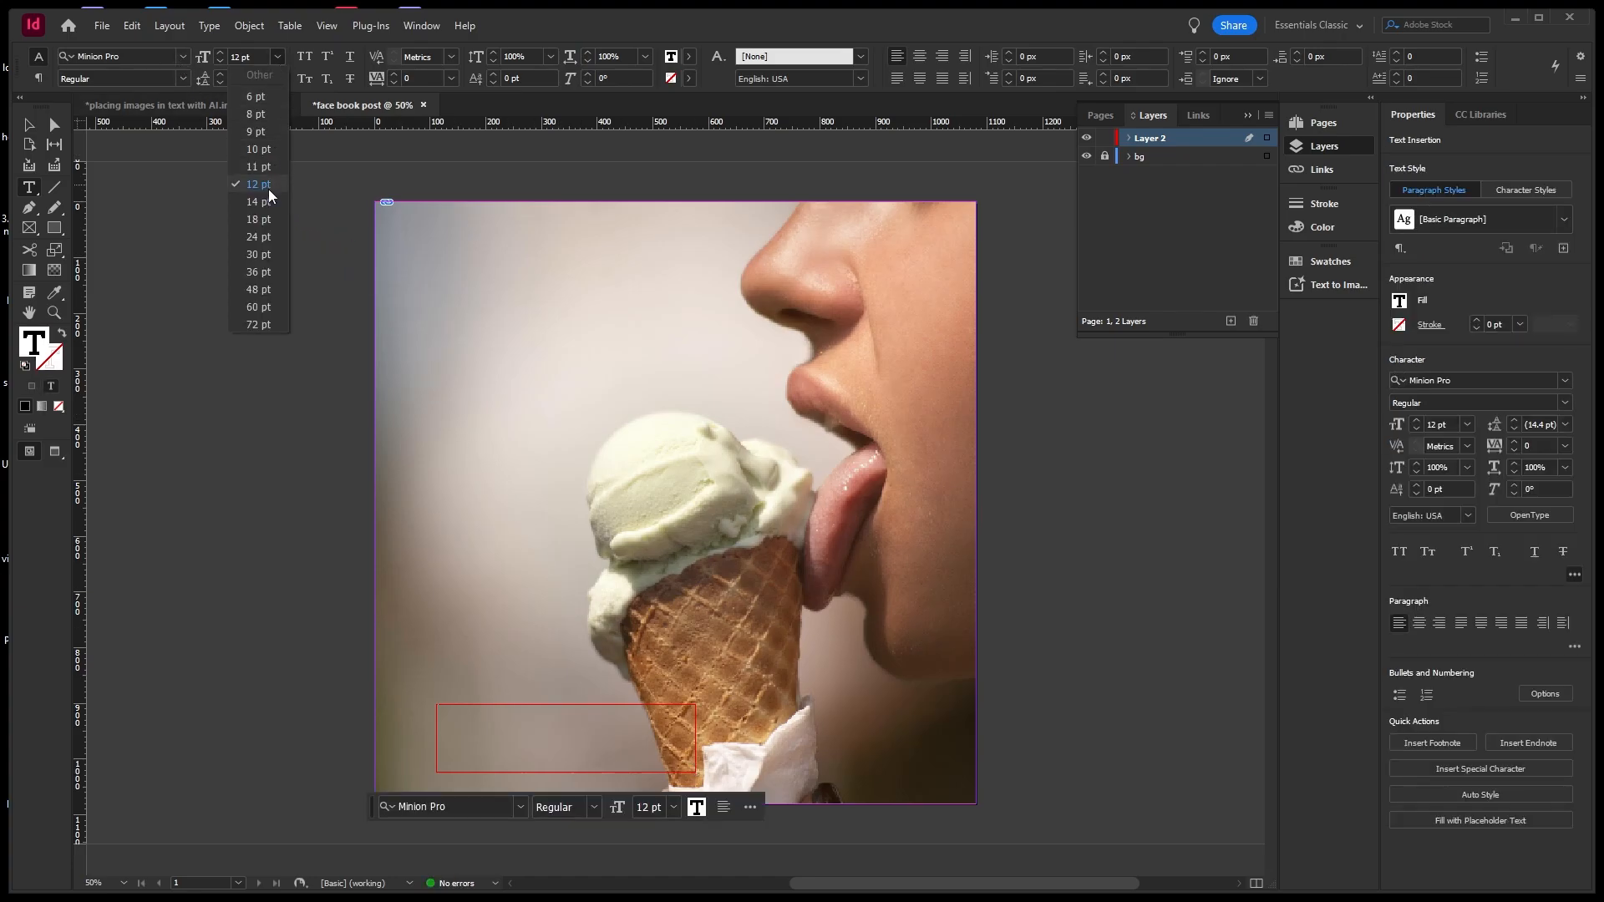
click(264, 222)
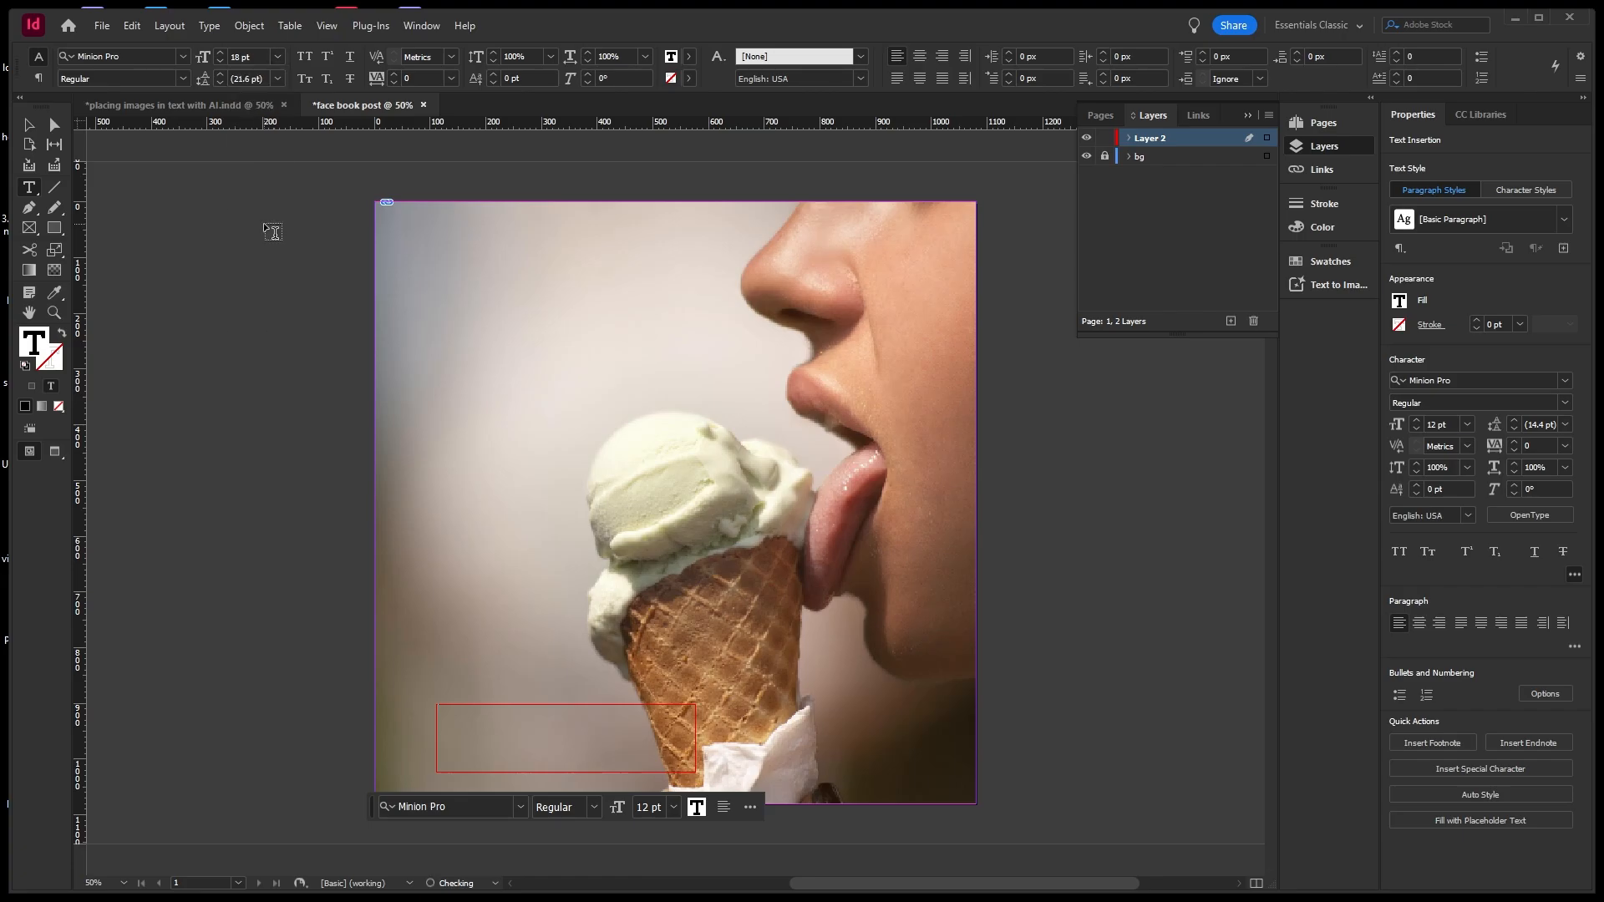
click(274, 60)
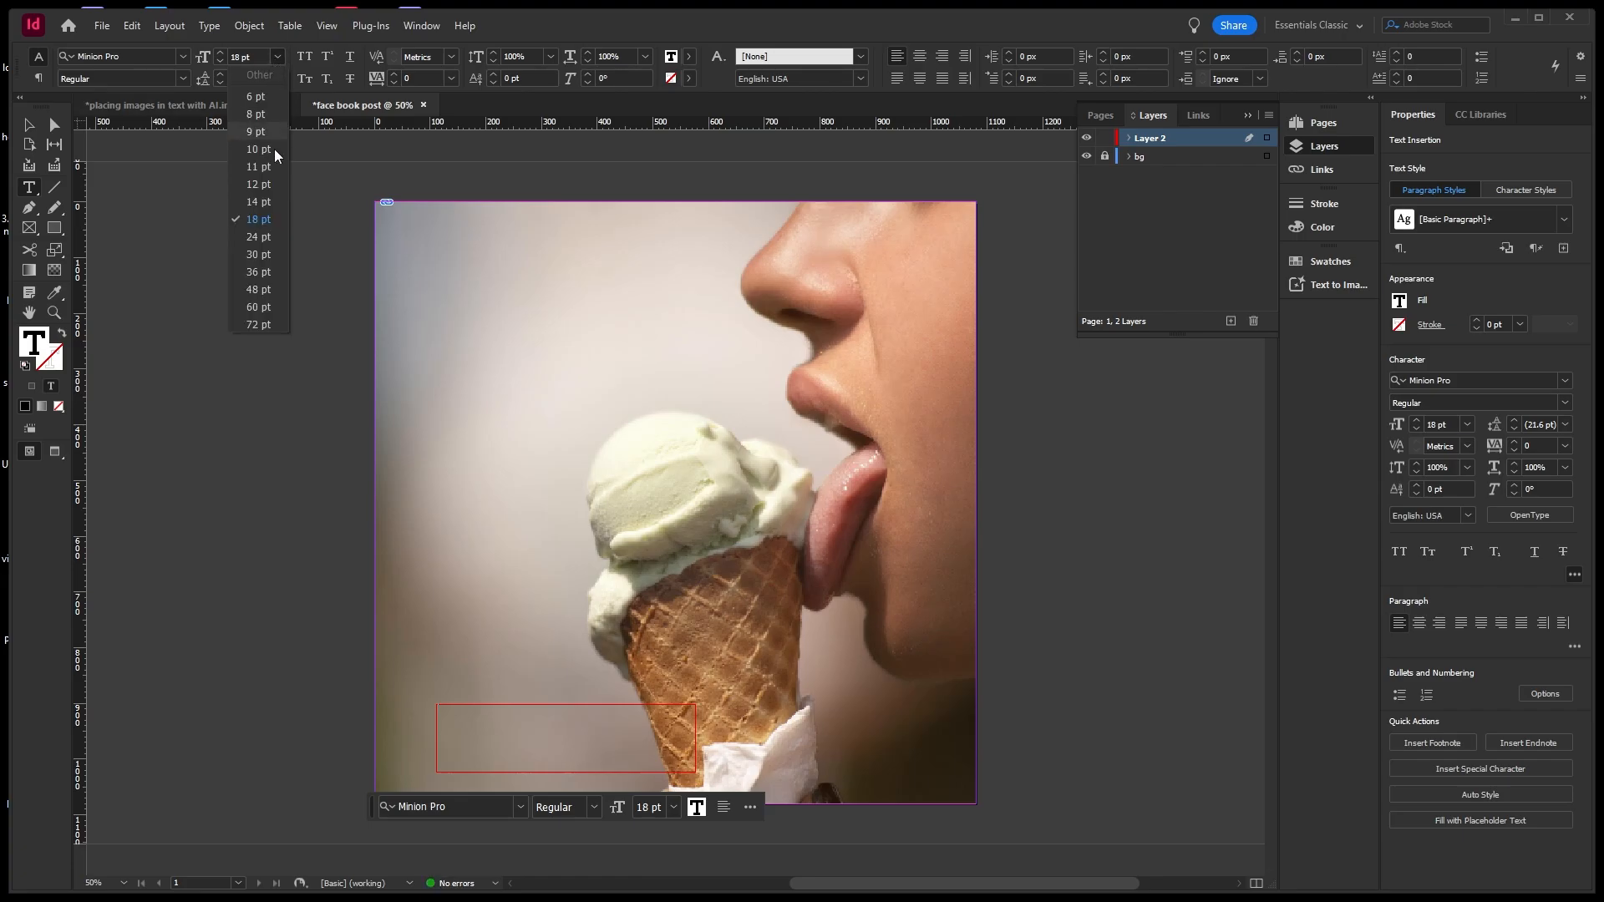
click(274, 290)
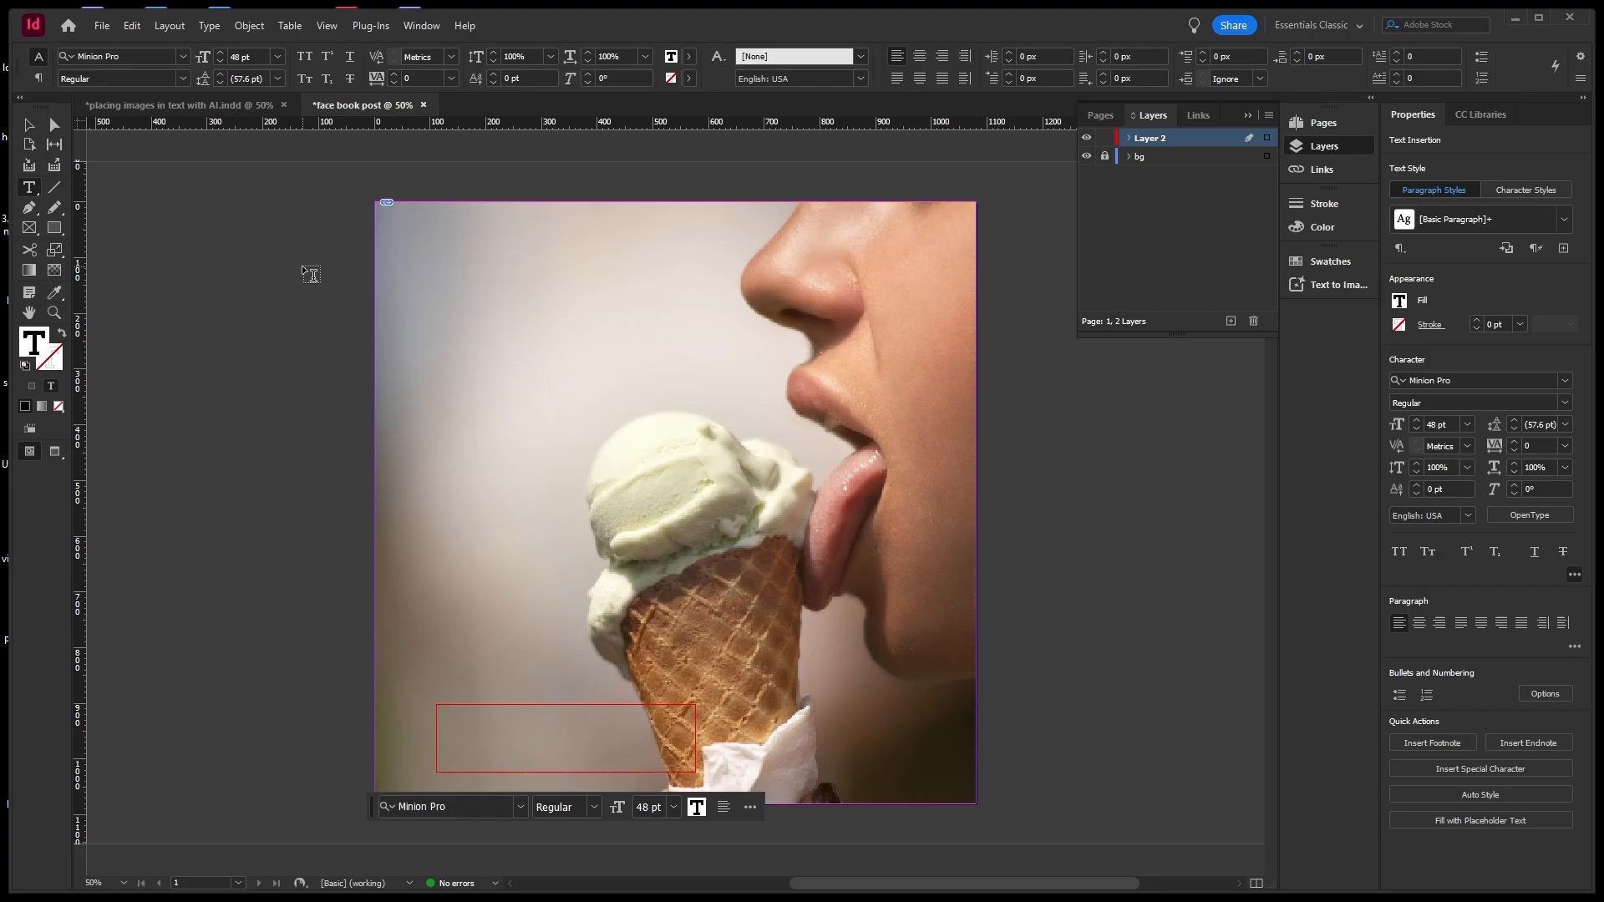
text(t)
key(BackSpace)
text(TEMPTATION)
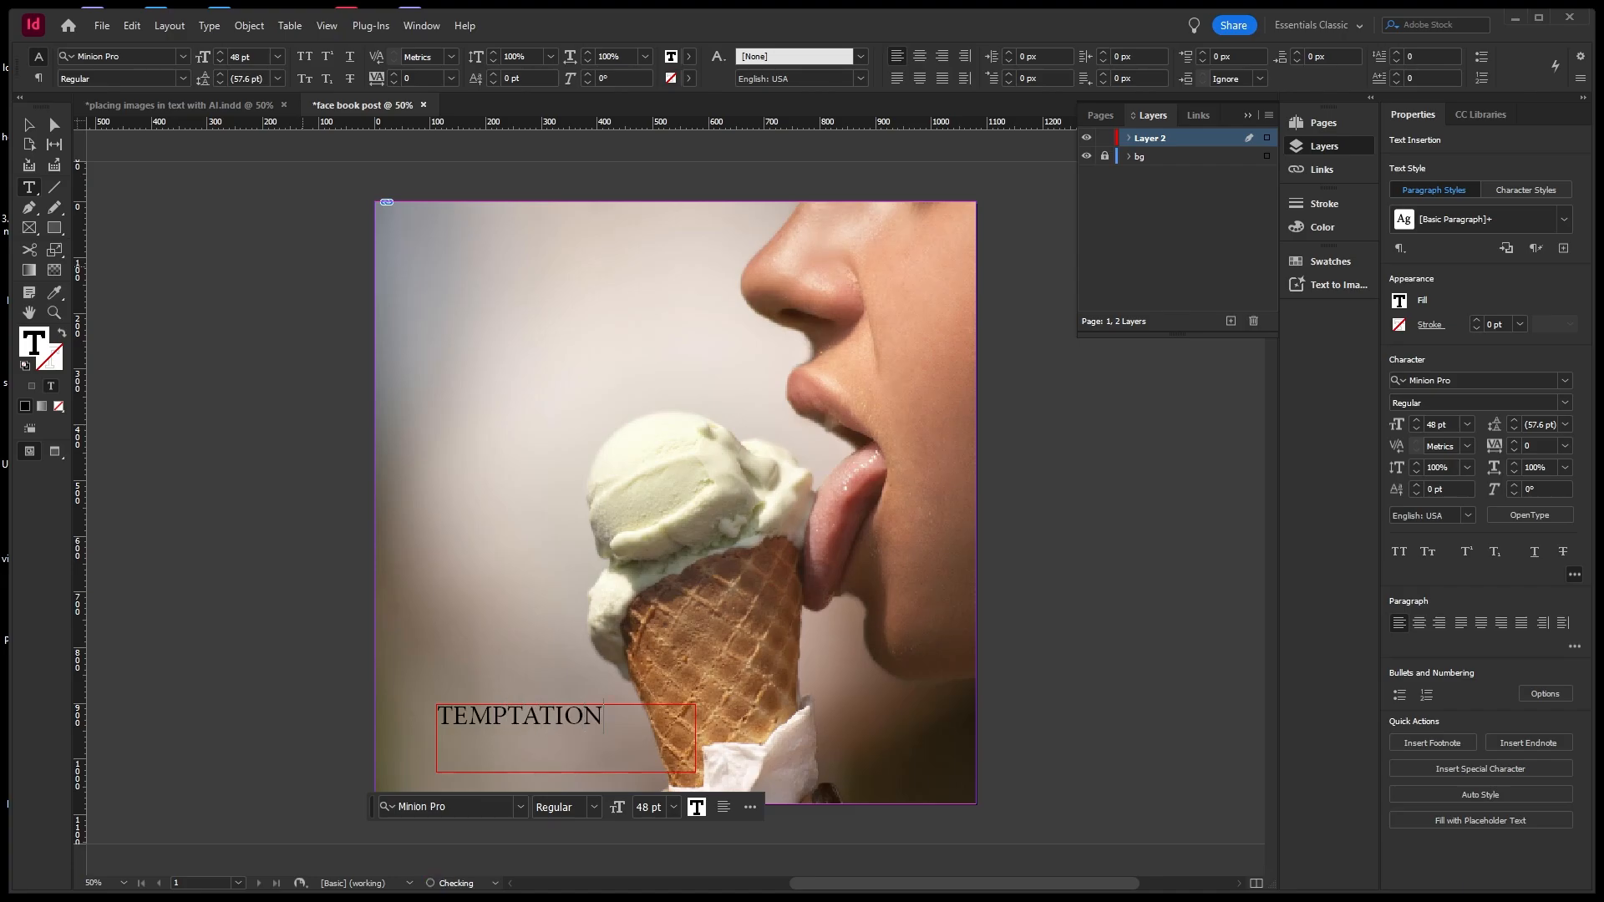
text(S)
Set the letters TEMPTATION, without the final S, to a size of 60 pt.
drag(604, 719, 428, 712)
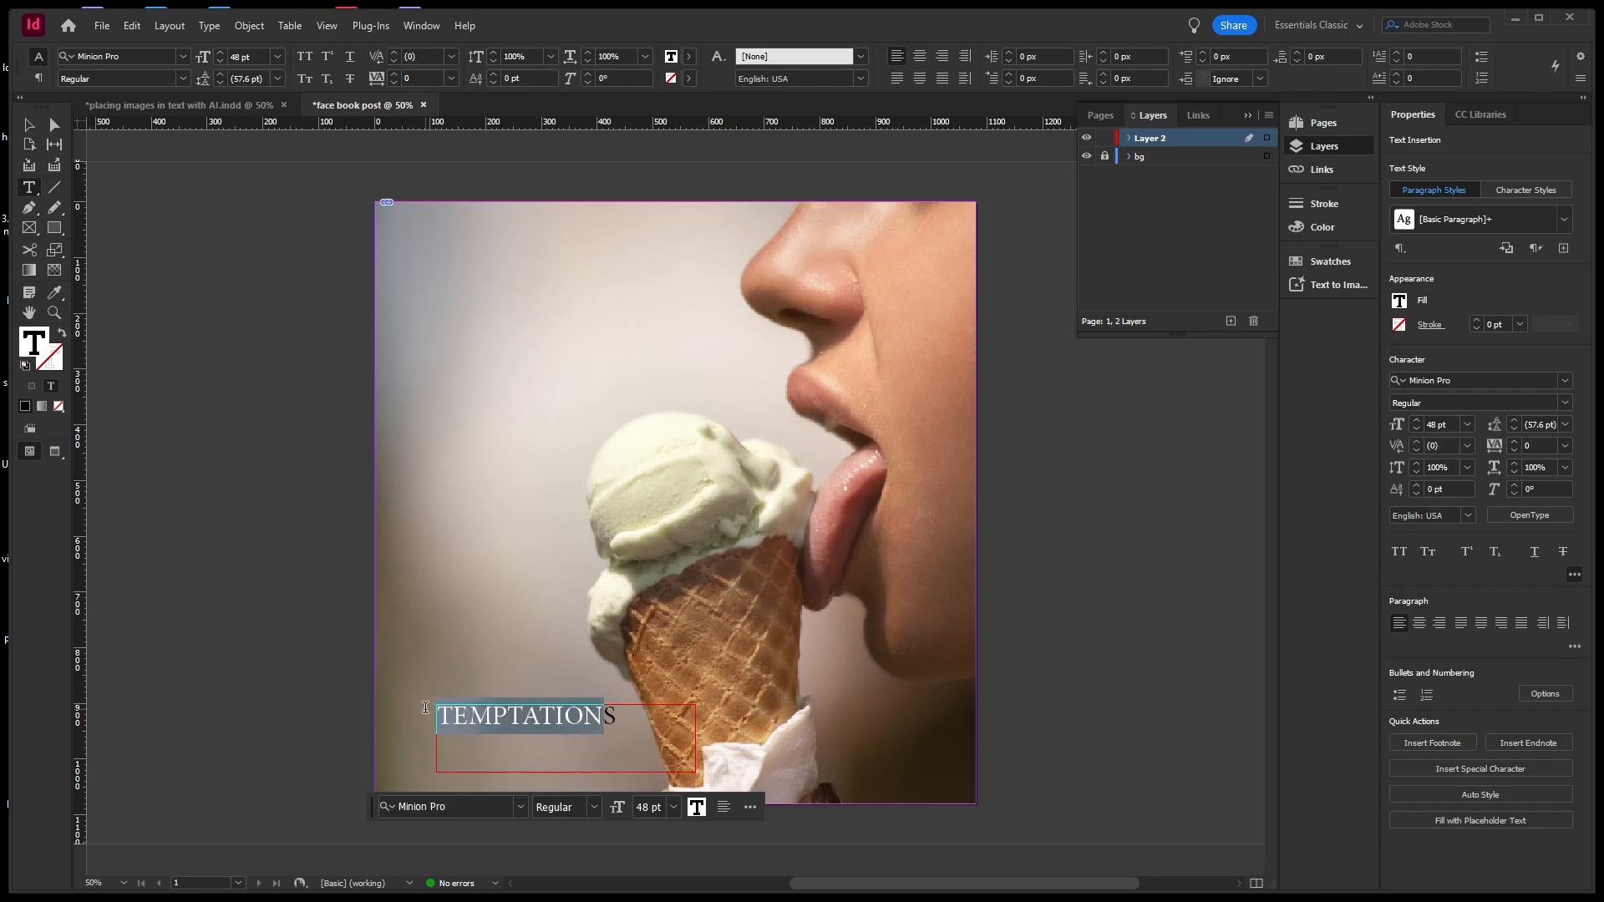
click(276, 57)
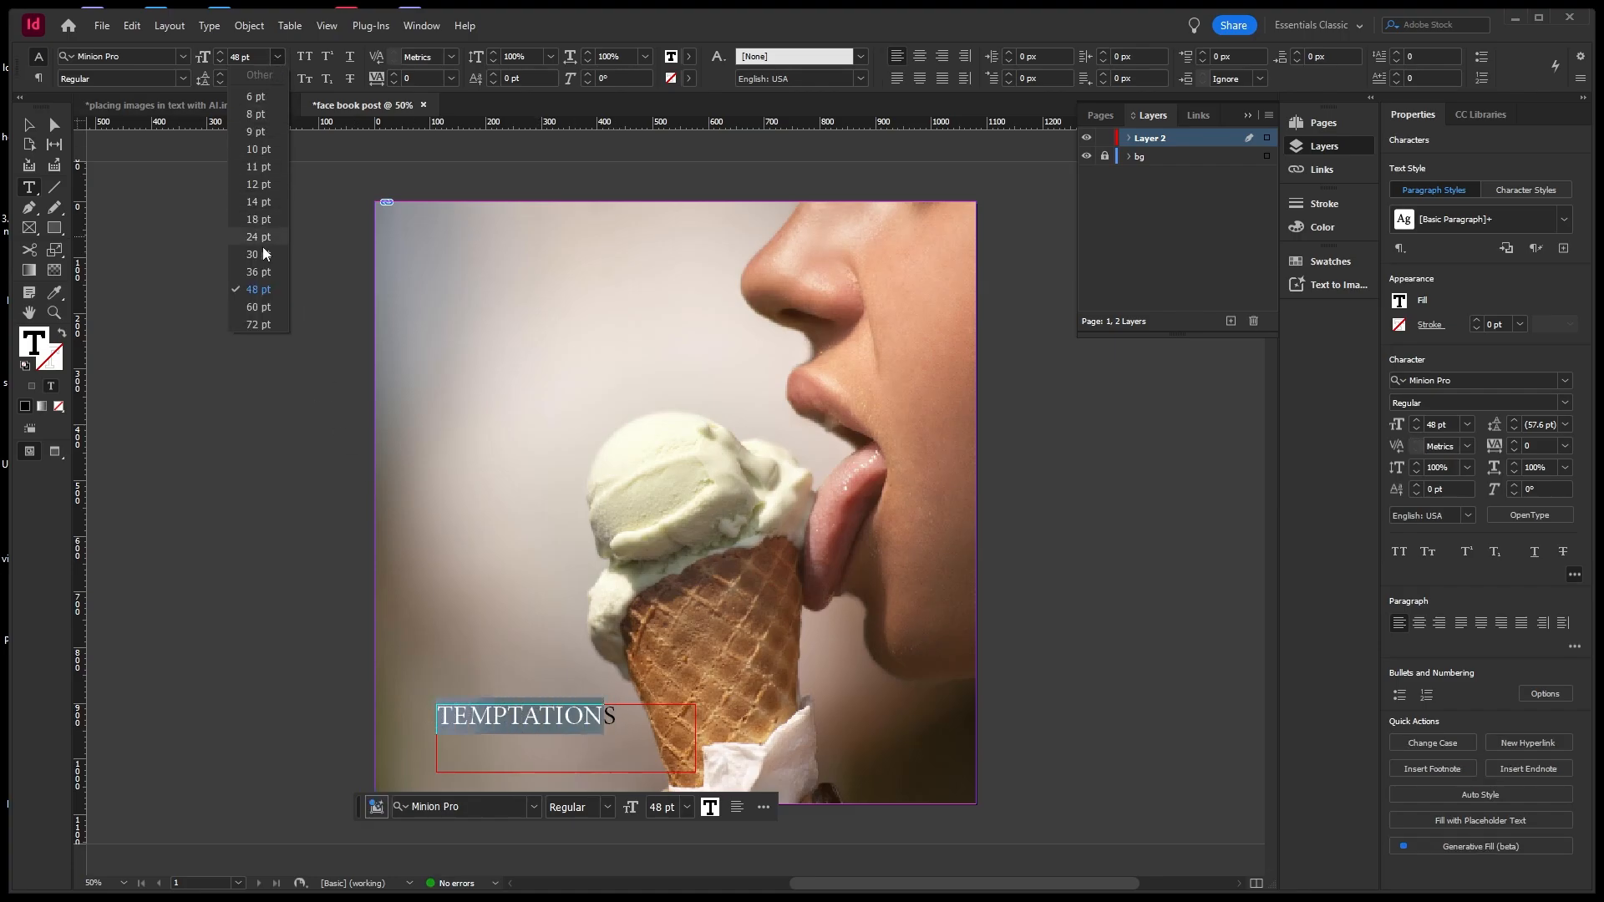
click(266, 310)
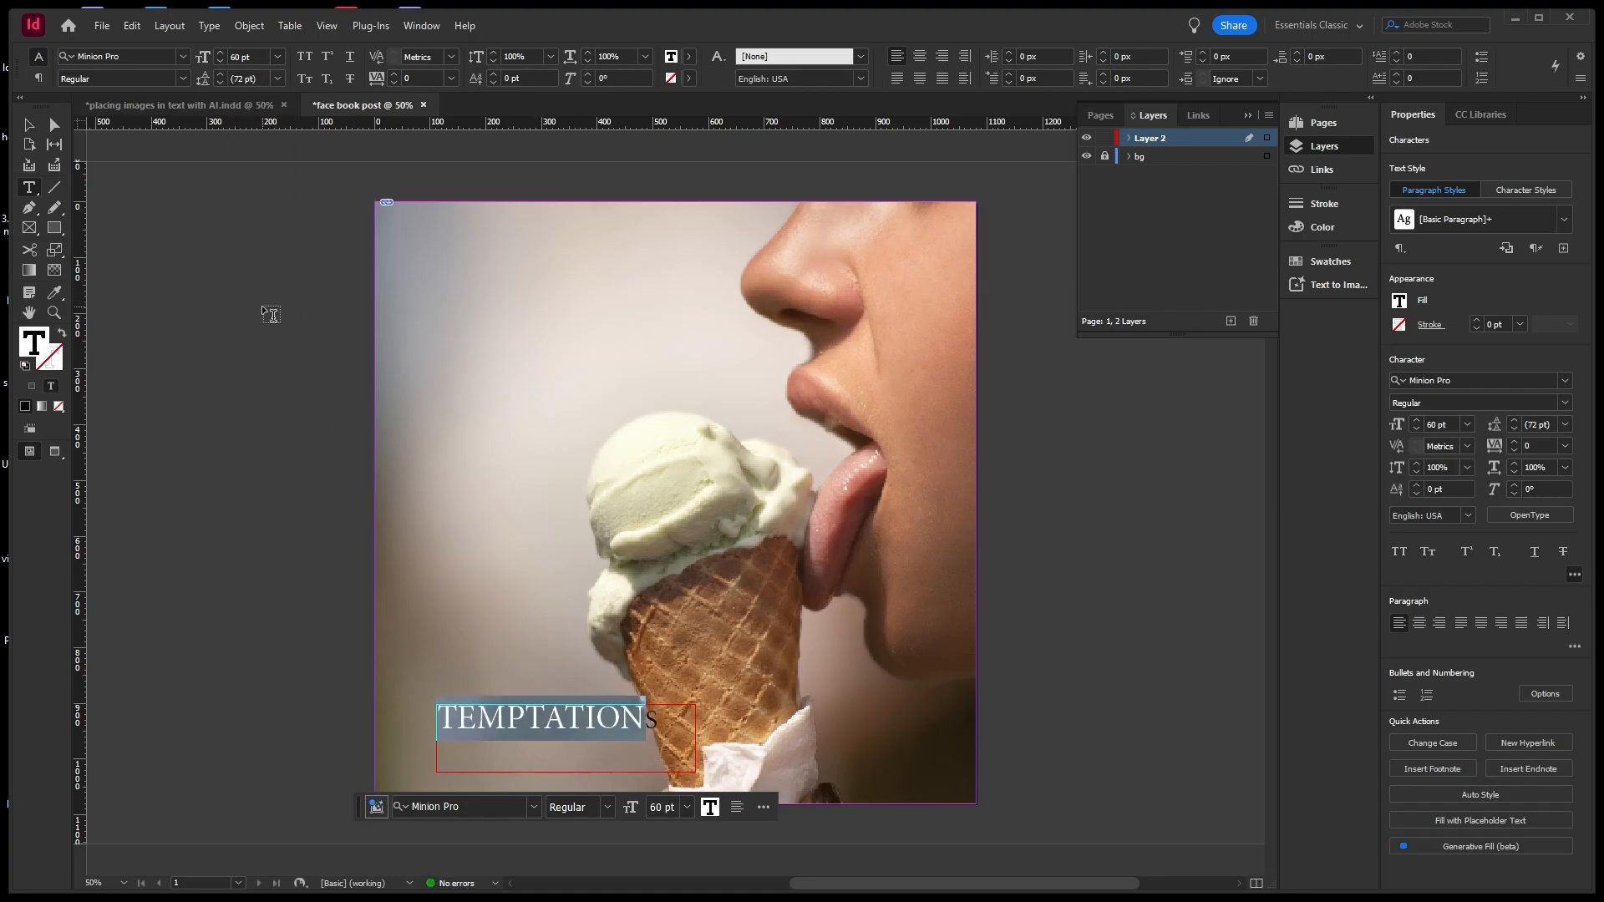
Browse the font list and set the selected letters TEMPTATION in Marcellus SC.
click(182, 57)
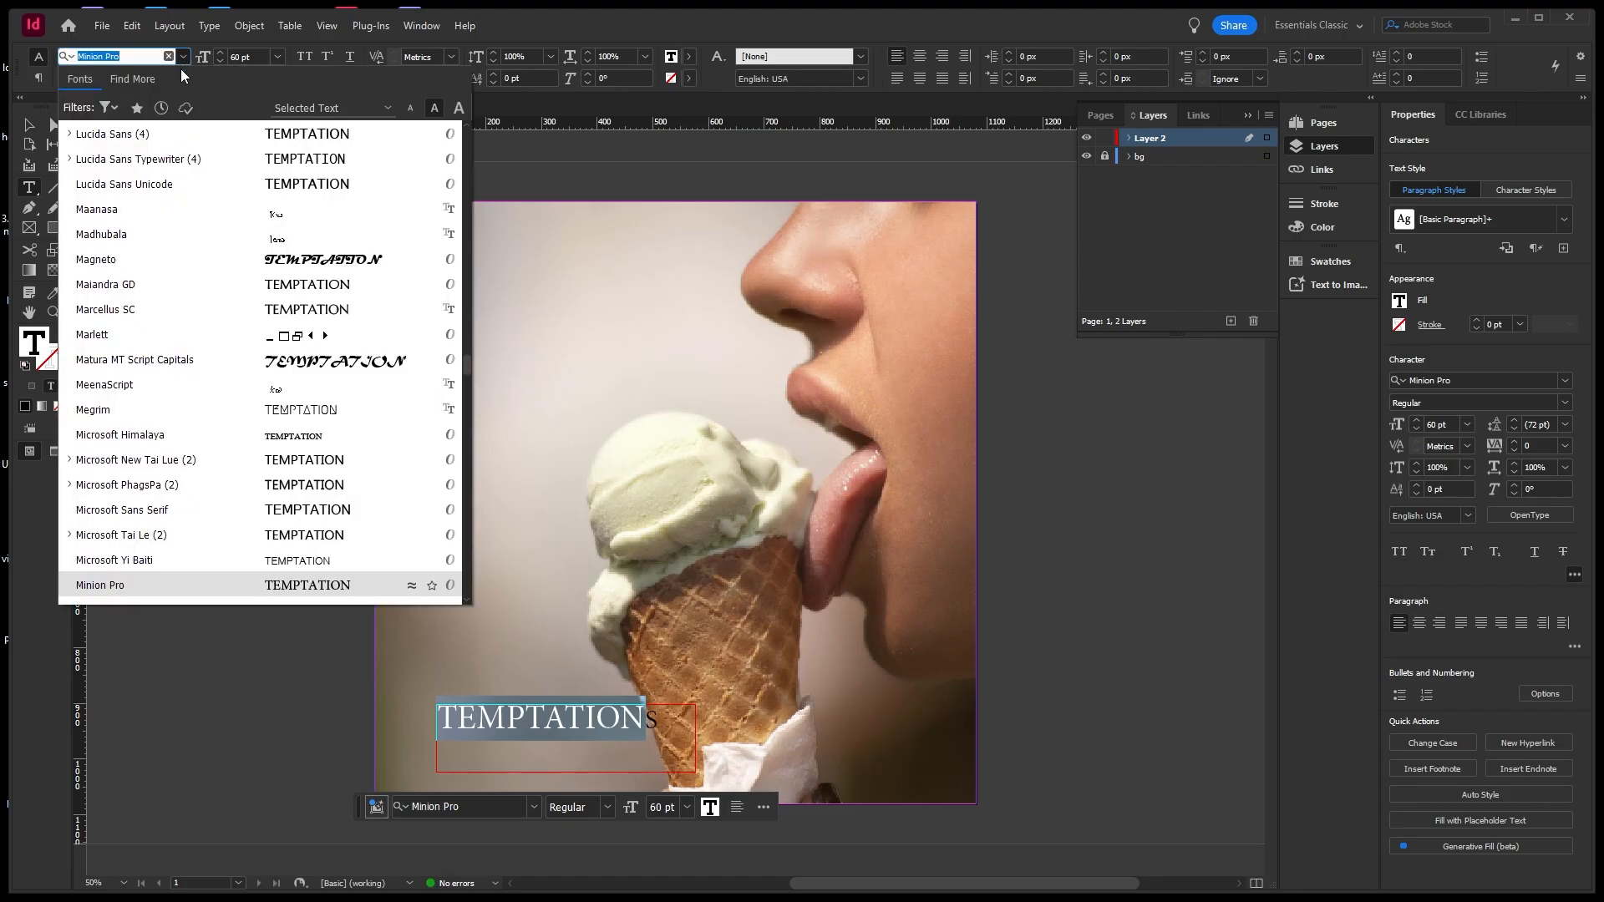
scroll(433, 368, up, 3)
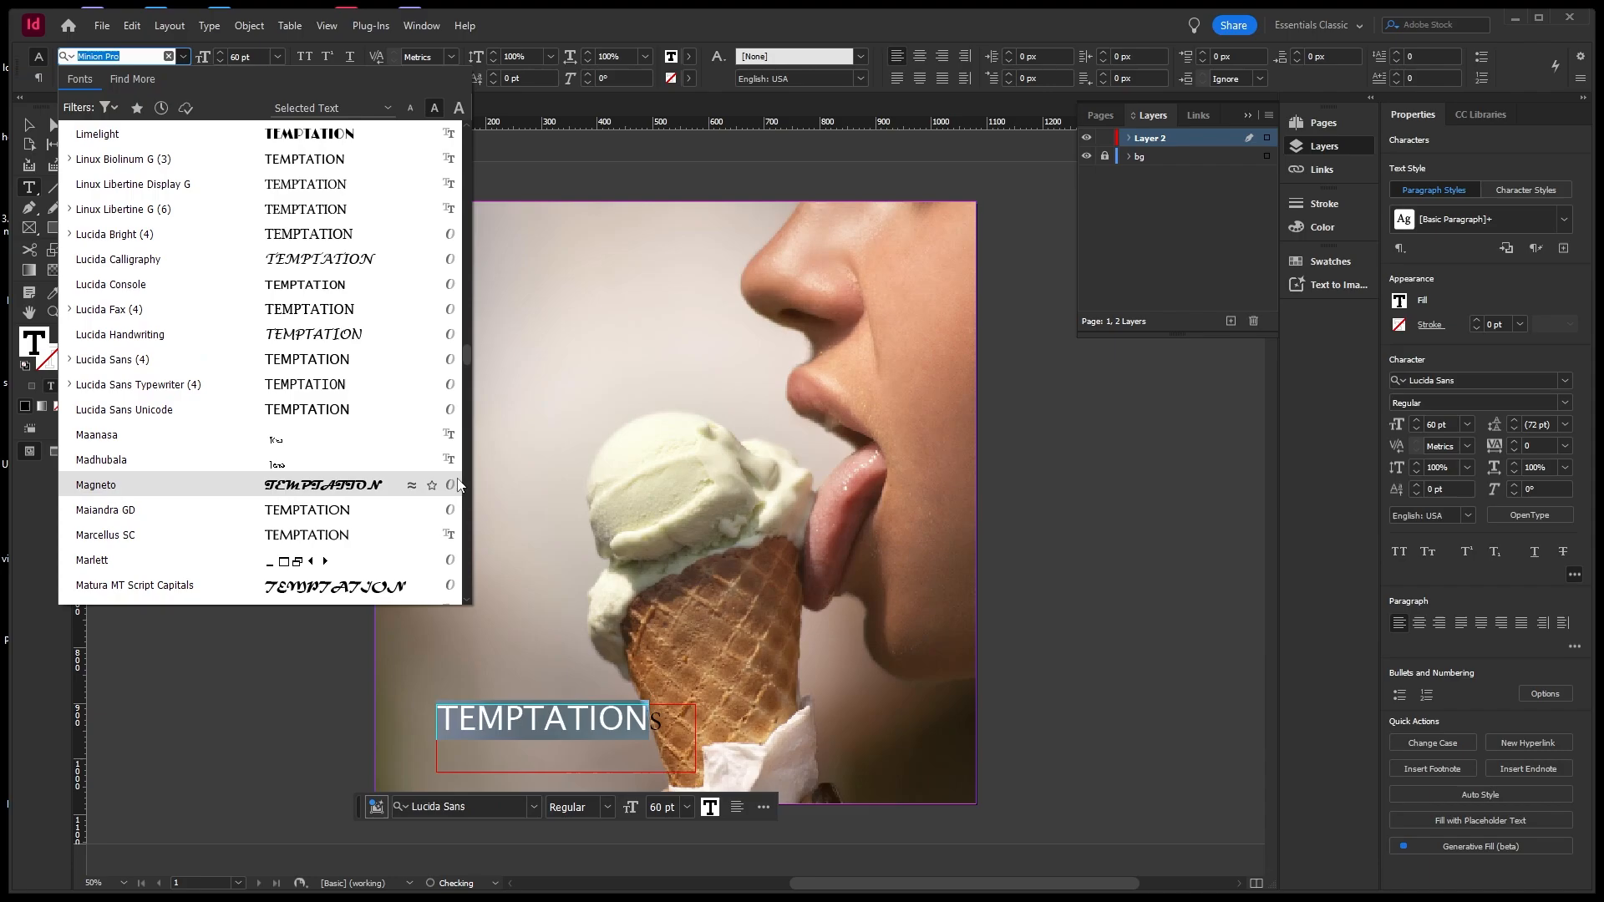
scroll(433, 284, up, 2)
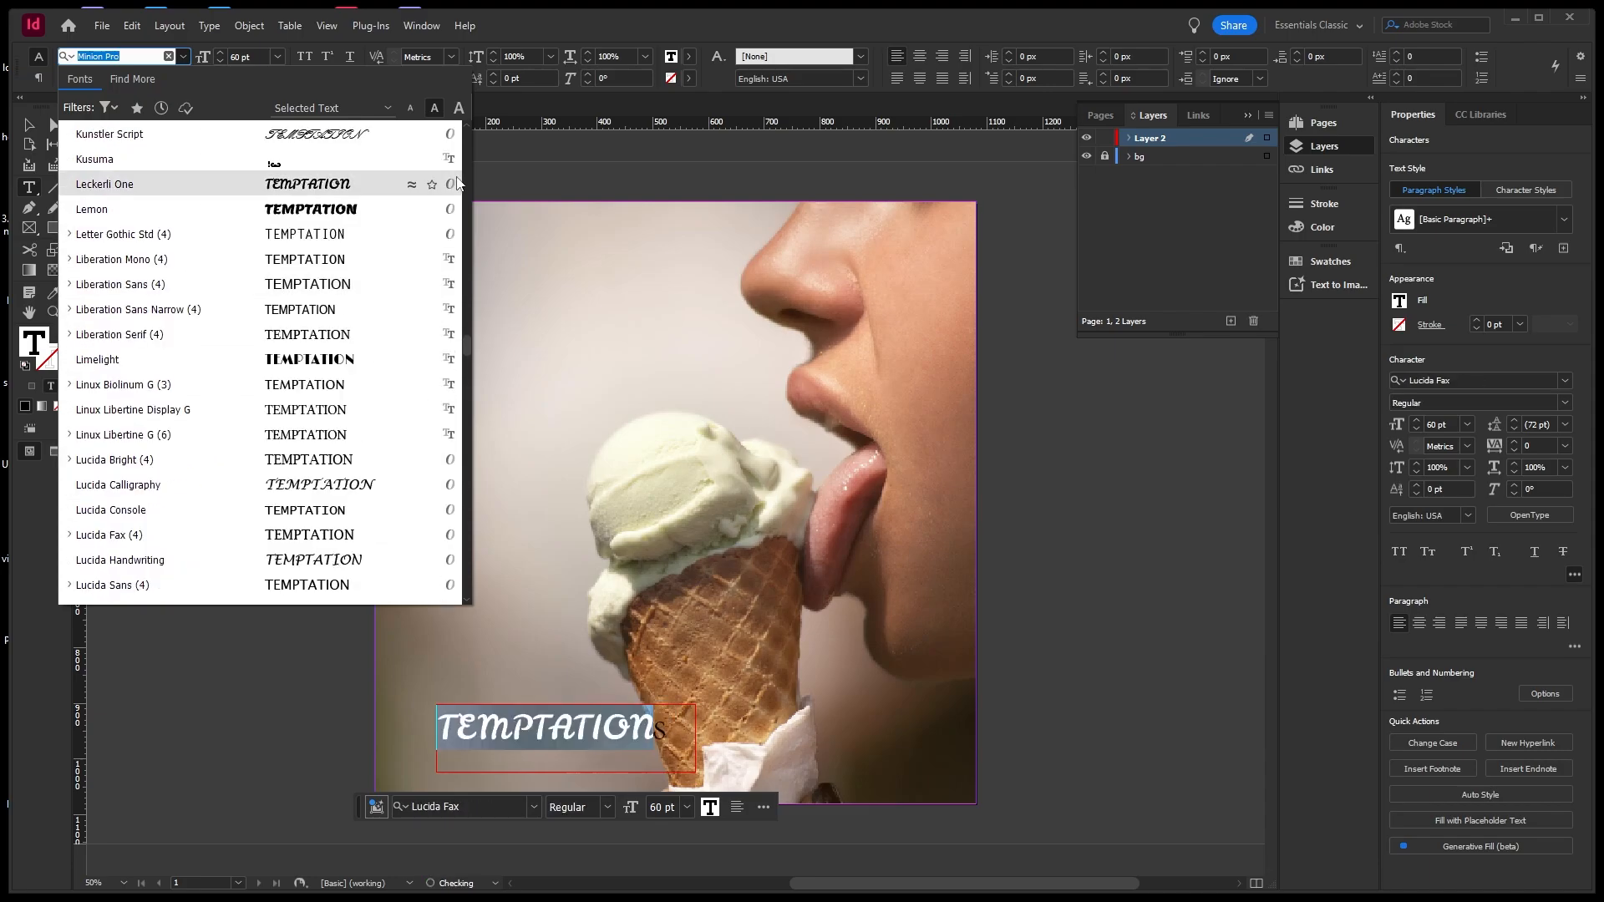
scroll(434, 267, down, 6)
scroll(435, 252, up, 5)
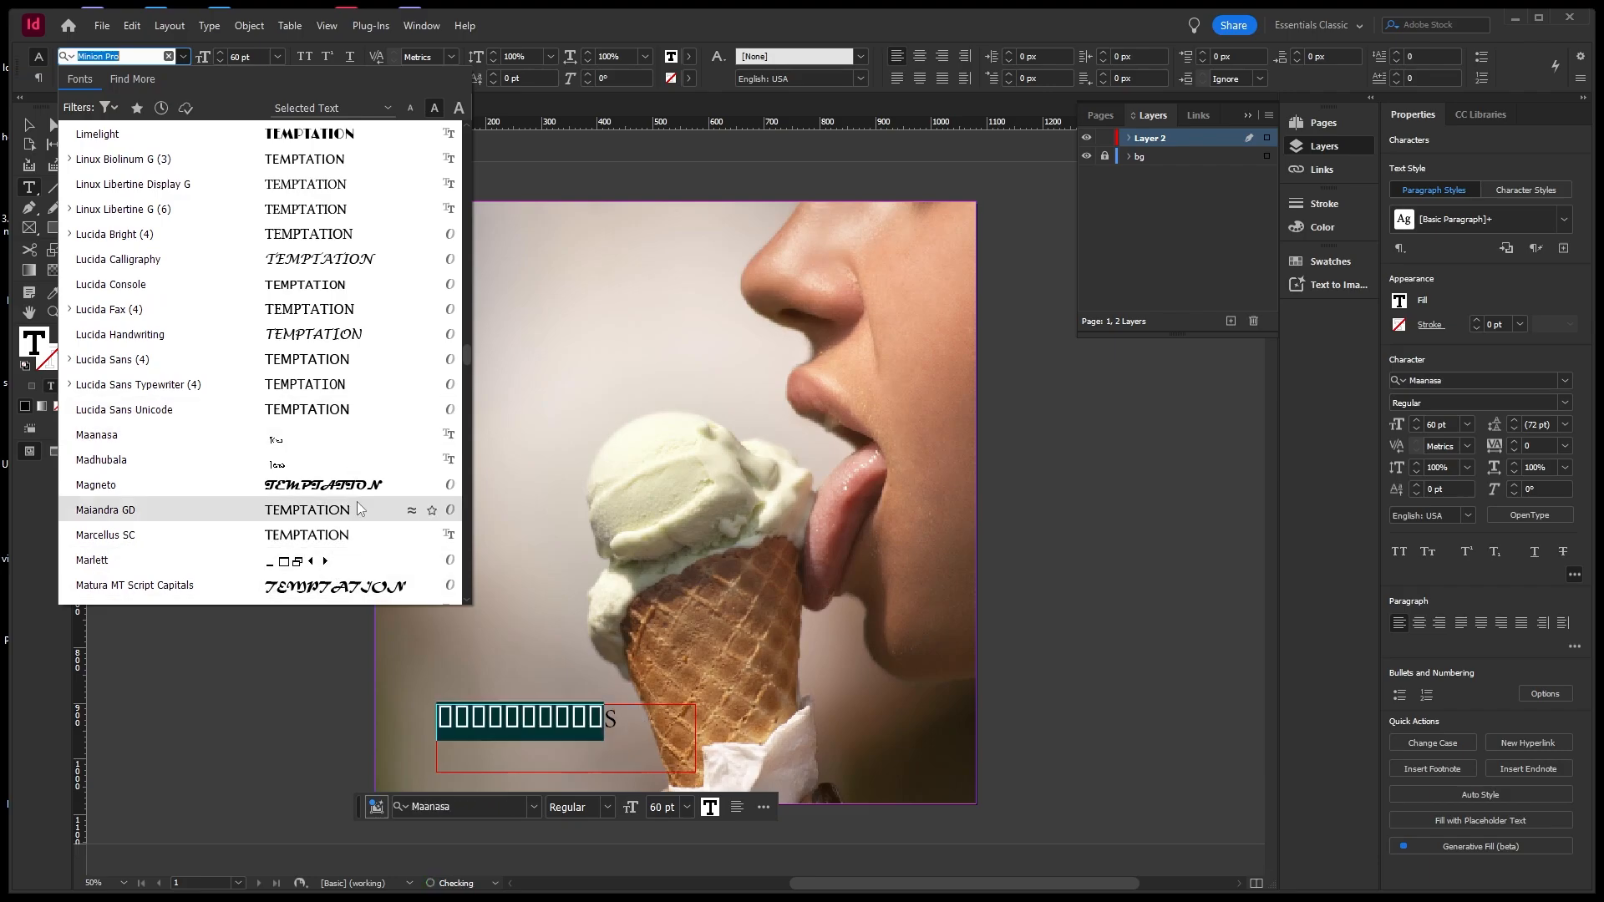
scroll(401, 259, up, 6)
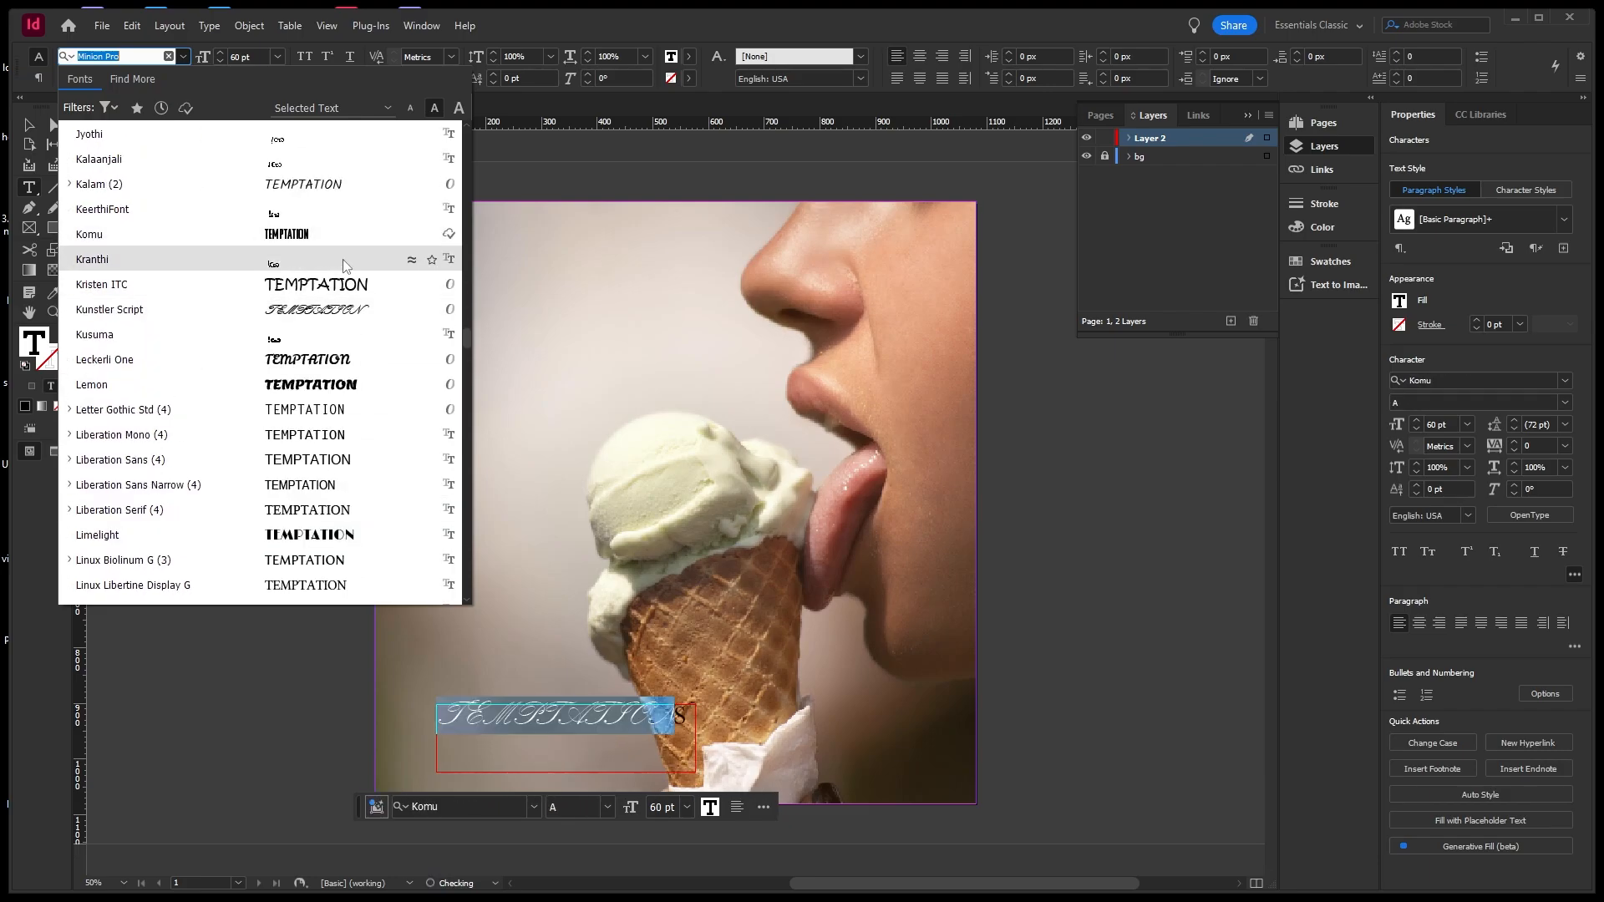
scroll(343, 259, up, 5)
scroll(318, 414, up, 8)
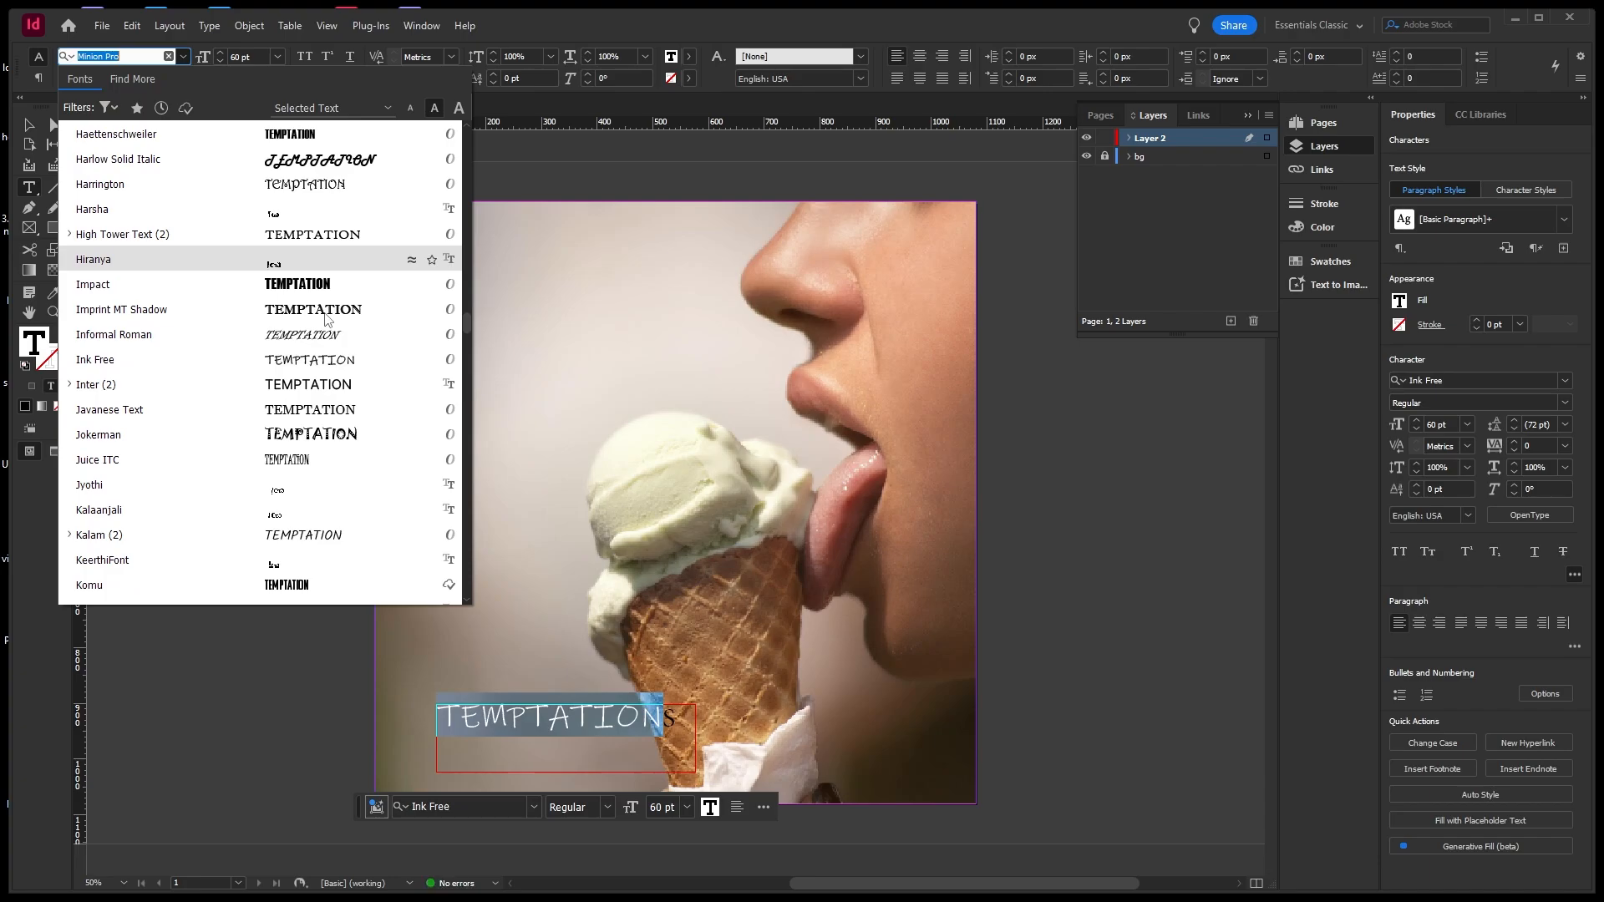
scroll(300, 188, up, 6)
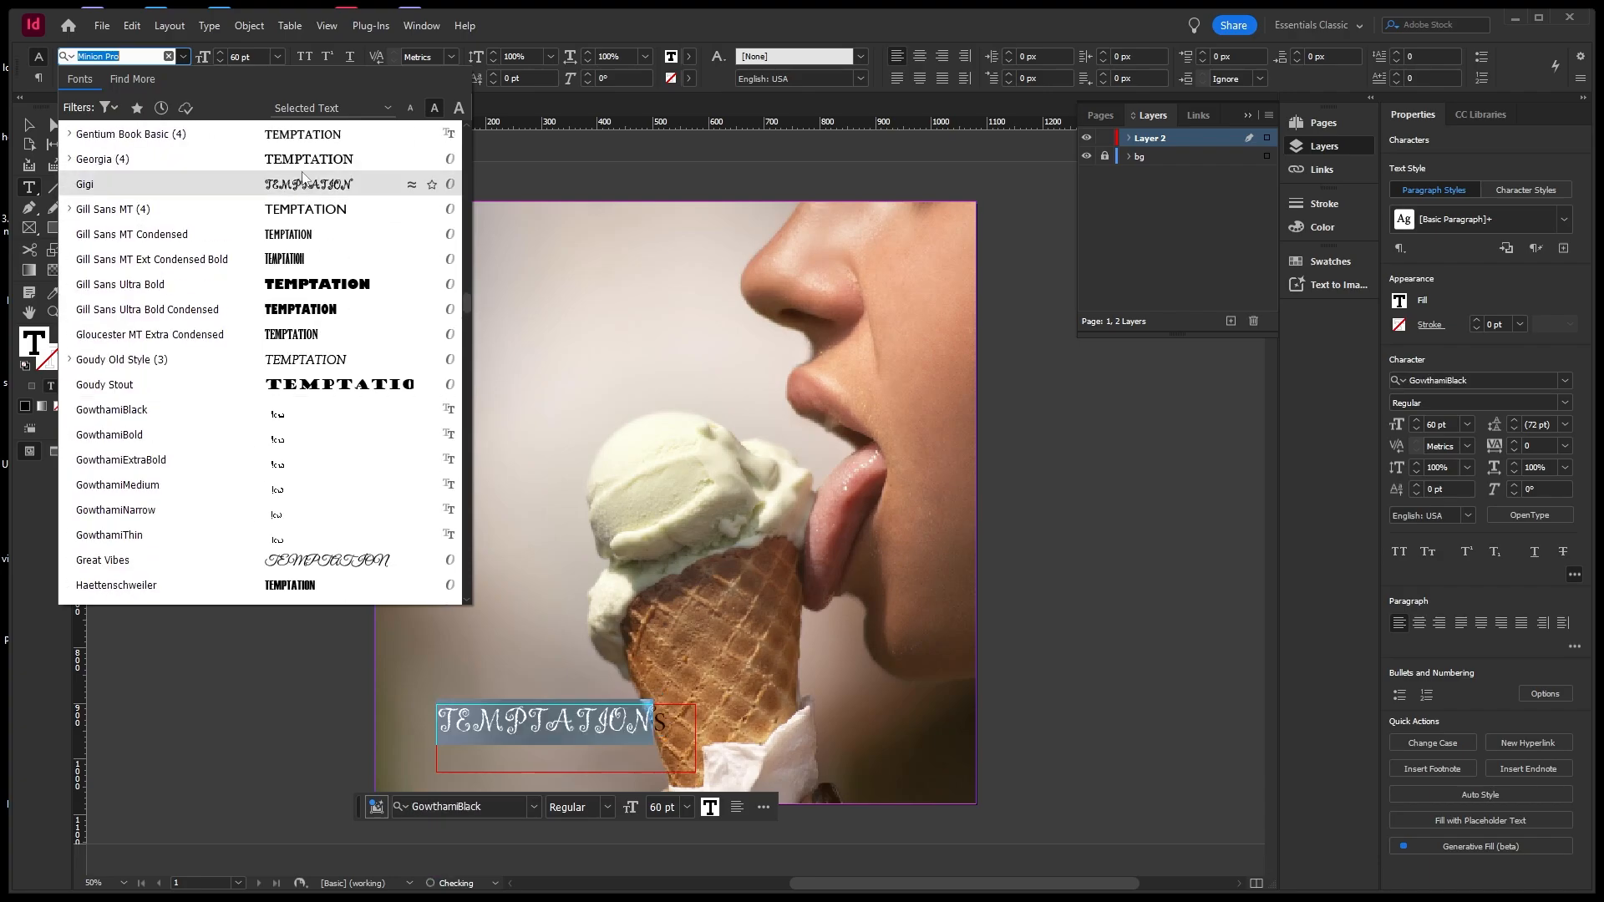
scroll(303, 177, up, 5)
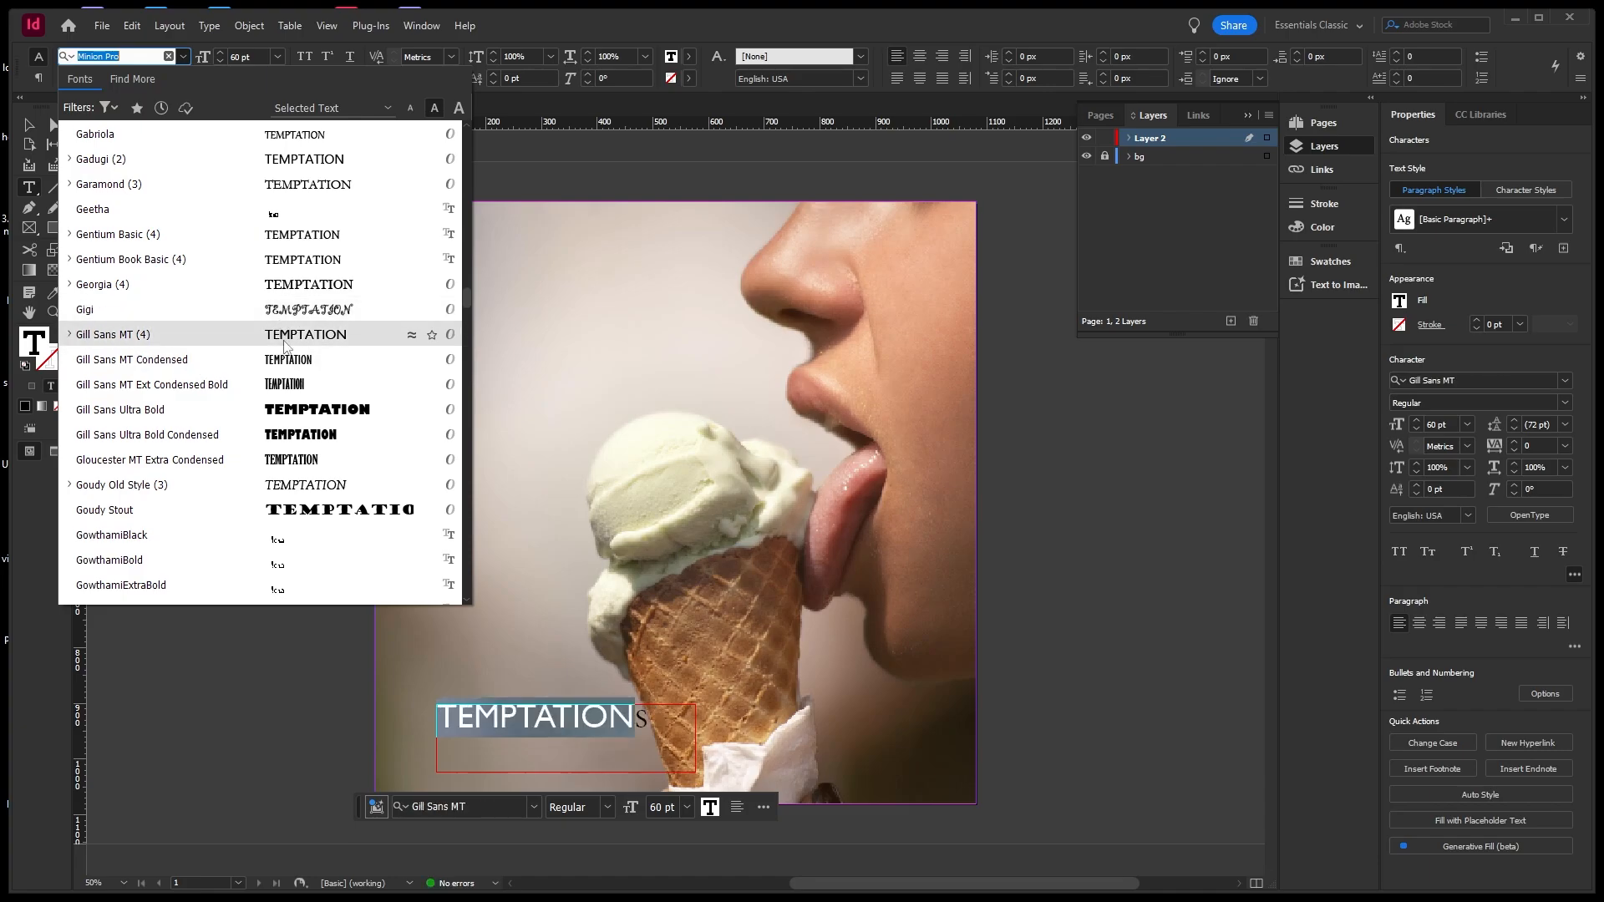
scroll(289, 250, up, 5)
scroll(303, 129, up, 13)
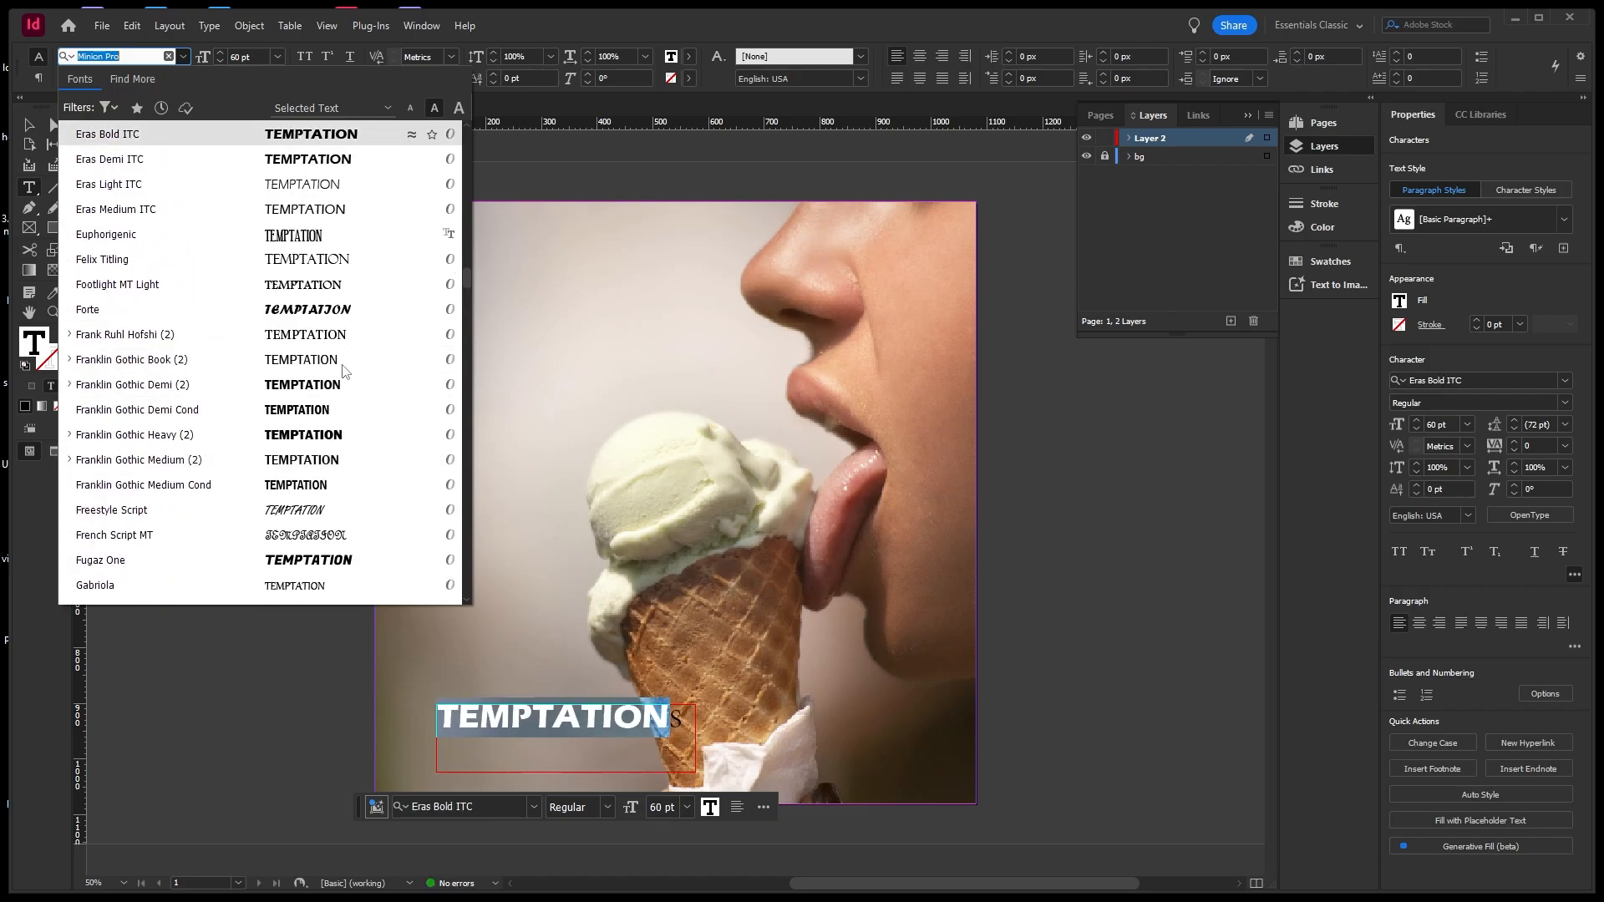
scroll(324, 216, up, 6)
scroll(324, 216, up, 20)
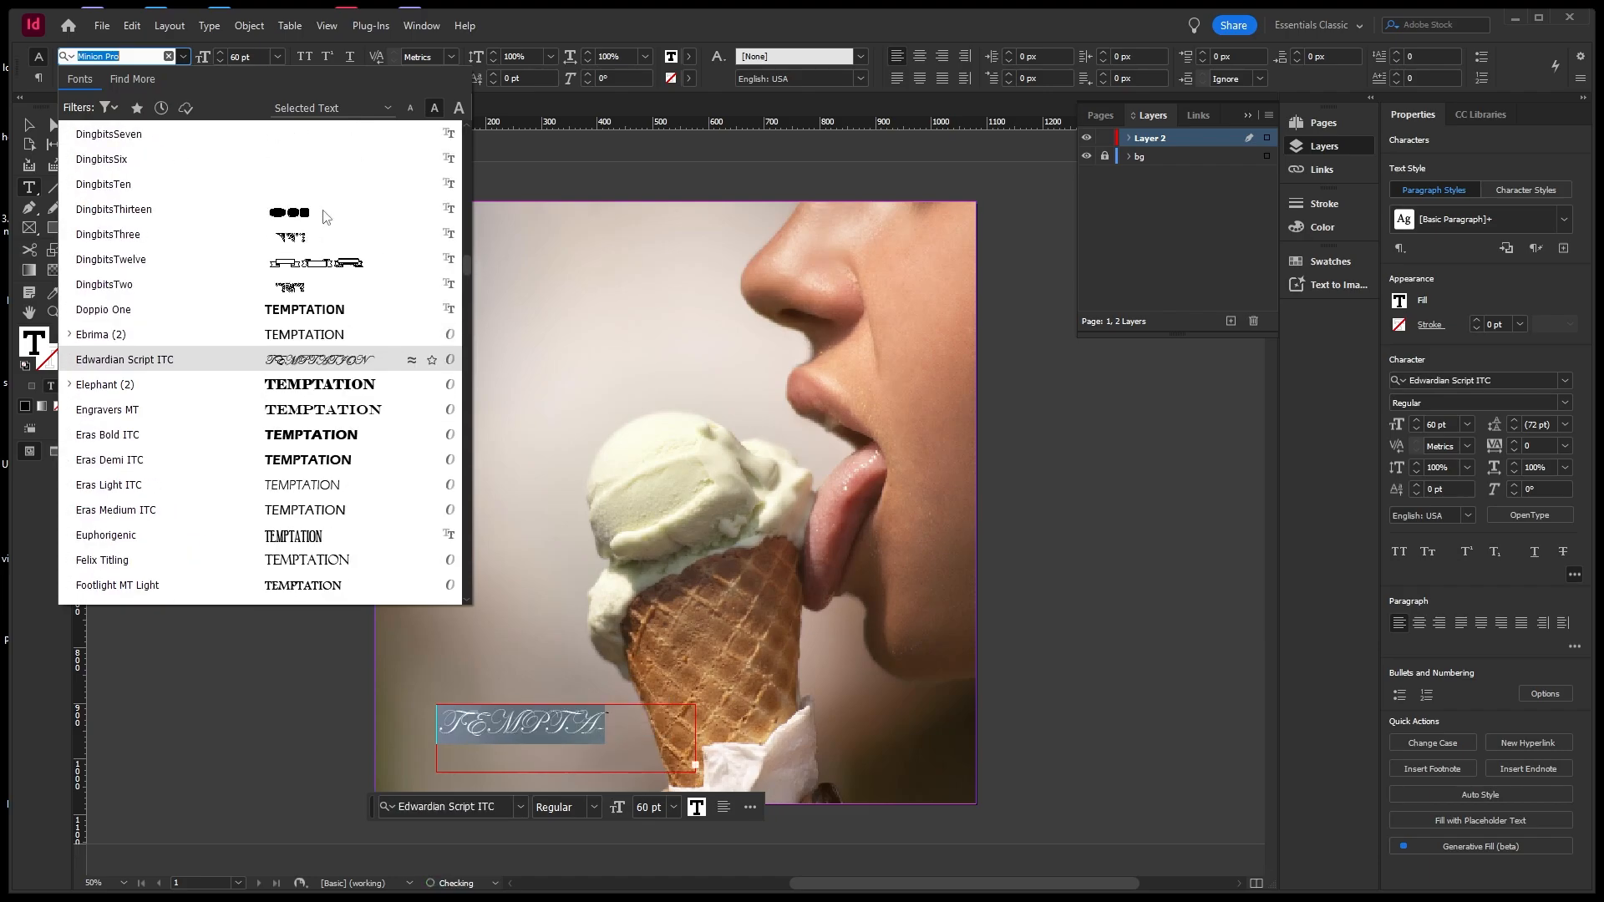
scroll(326, 213, up, 11)
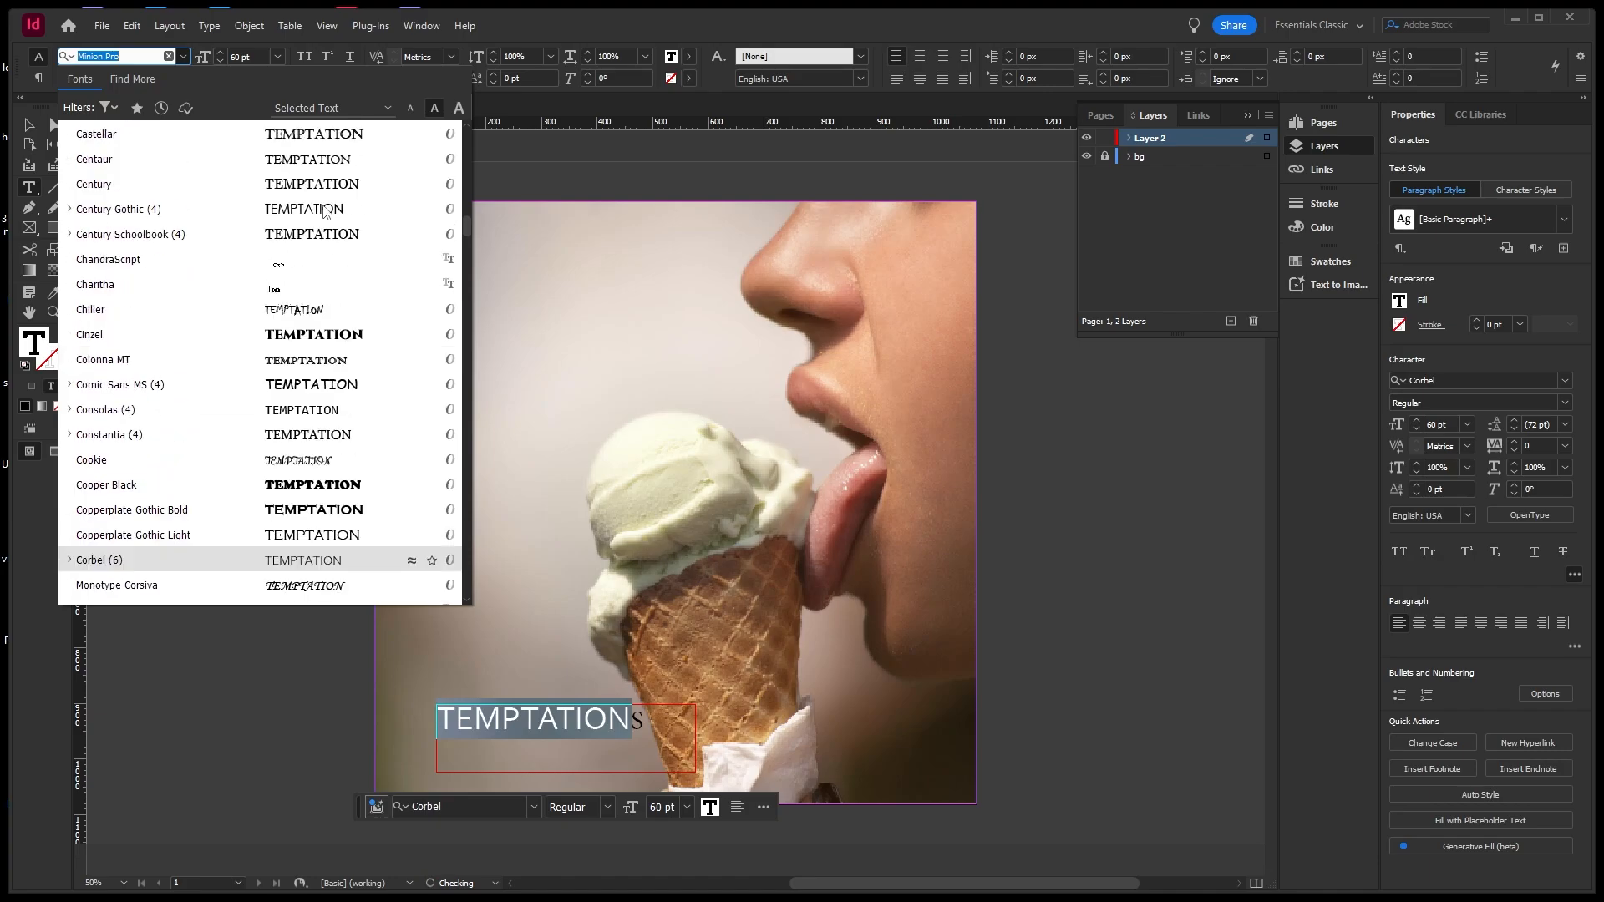
drag(464, 219, 468, 123)
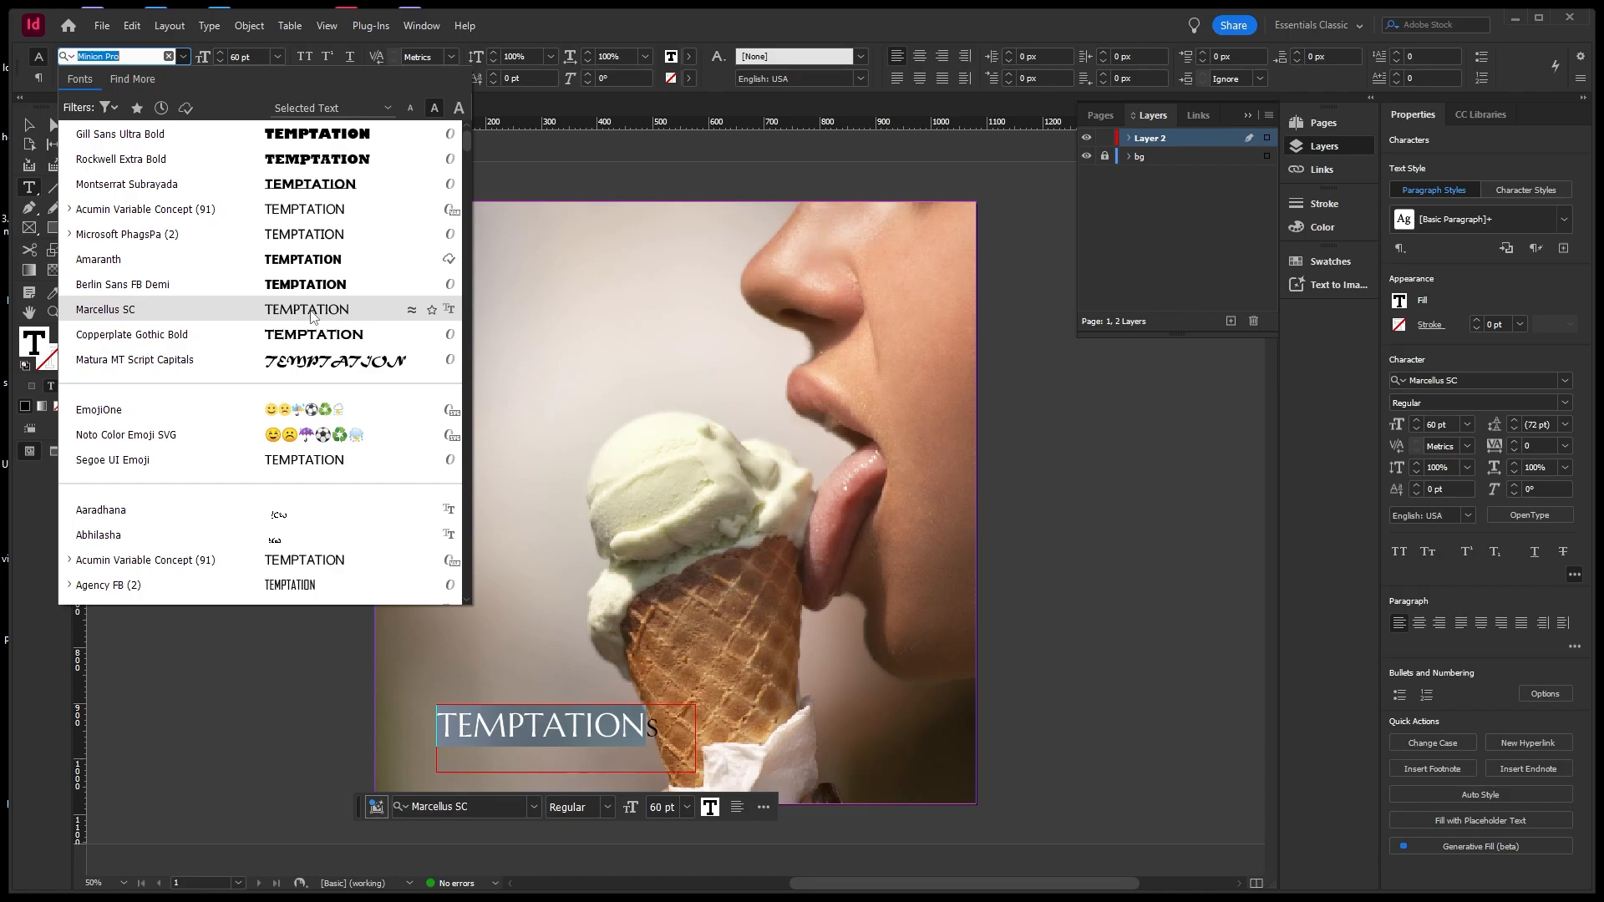
key(Escape)
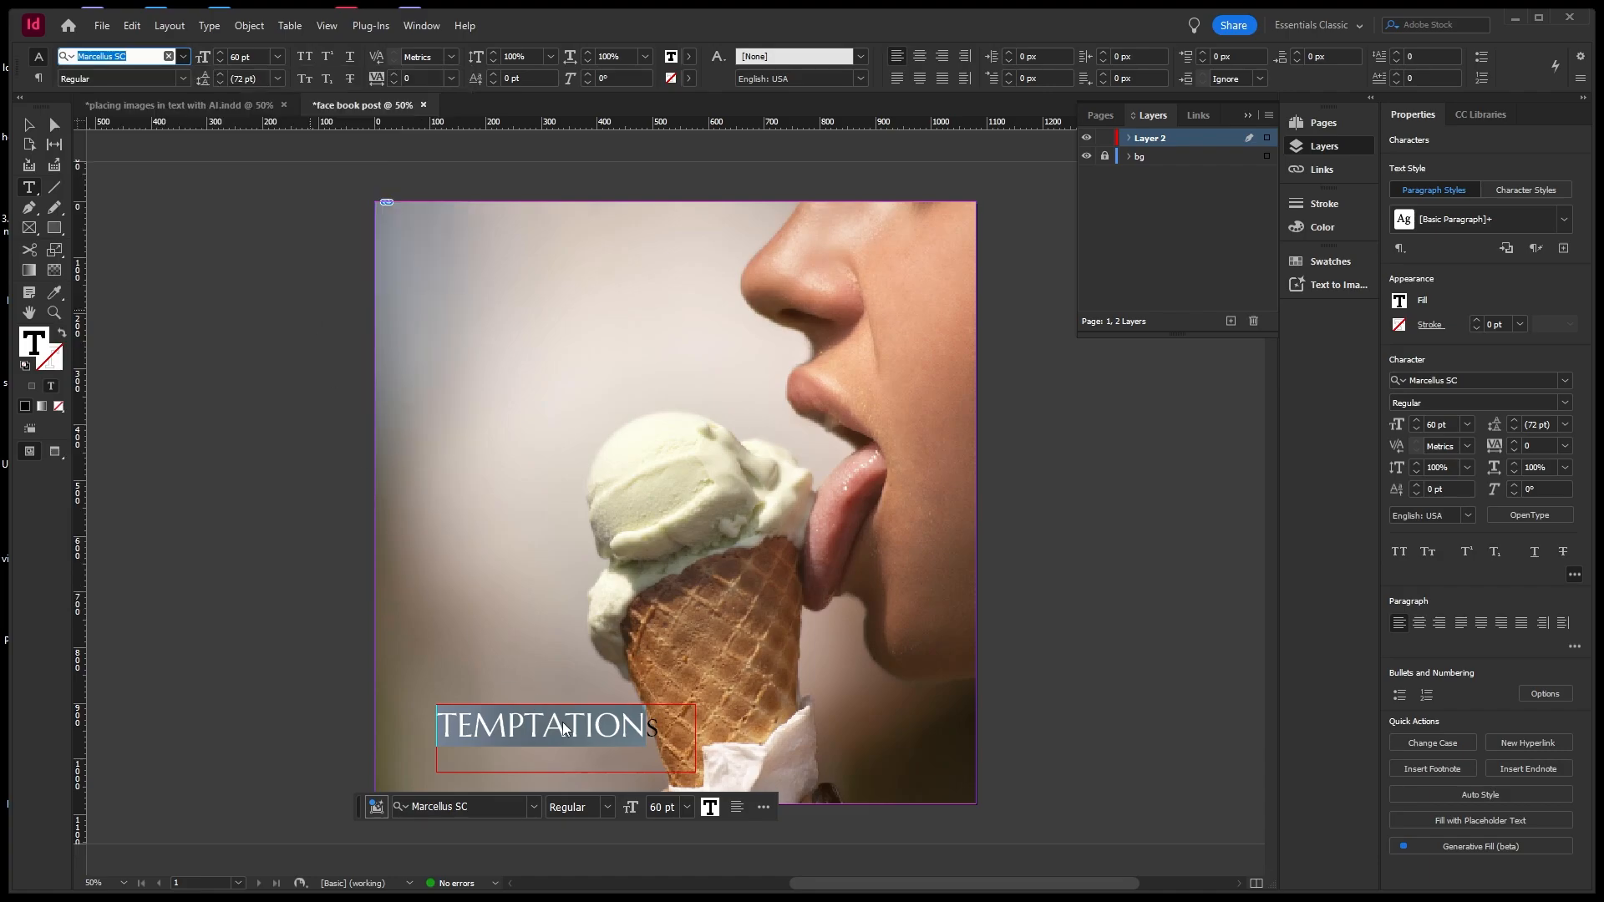
Apply the Marcellus SC font to the whole word TEMPTATIONS, including its final S.
drag(660, 726, 426, 725)
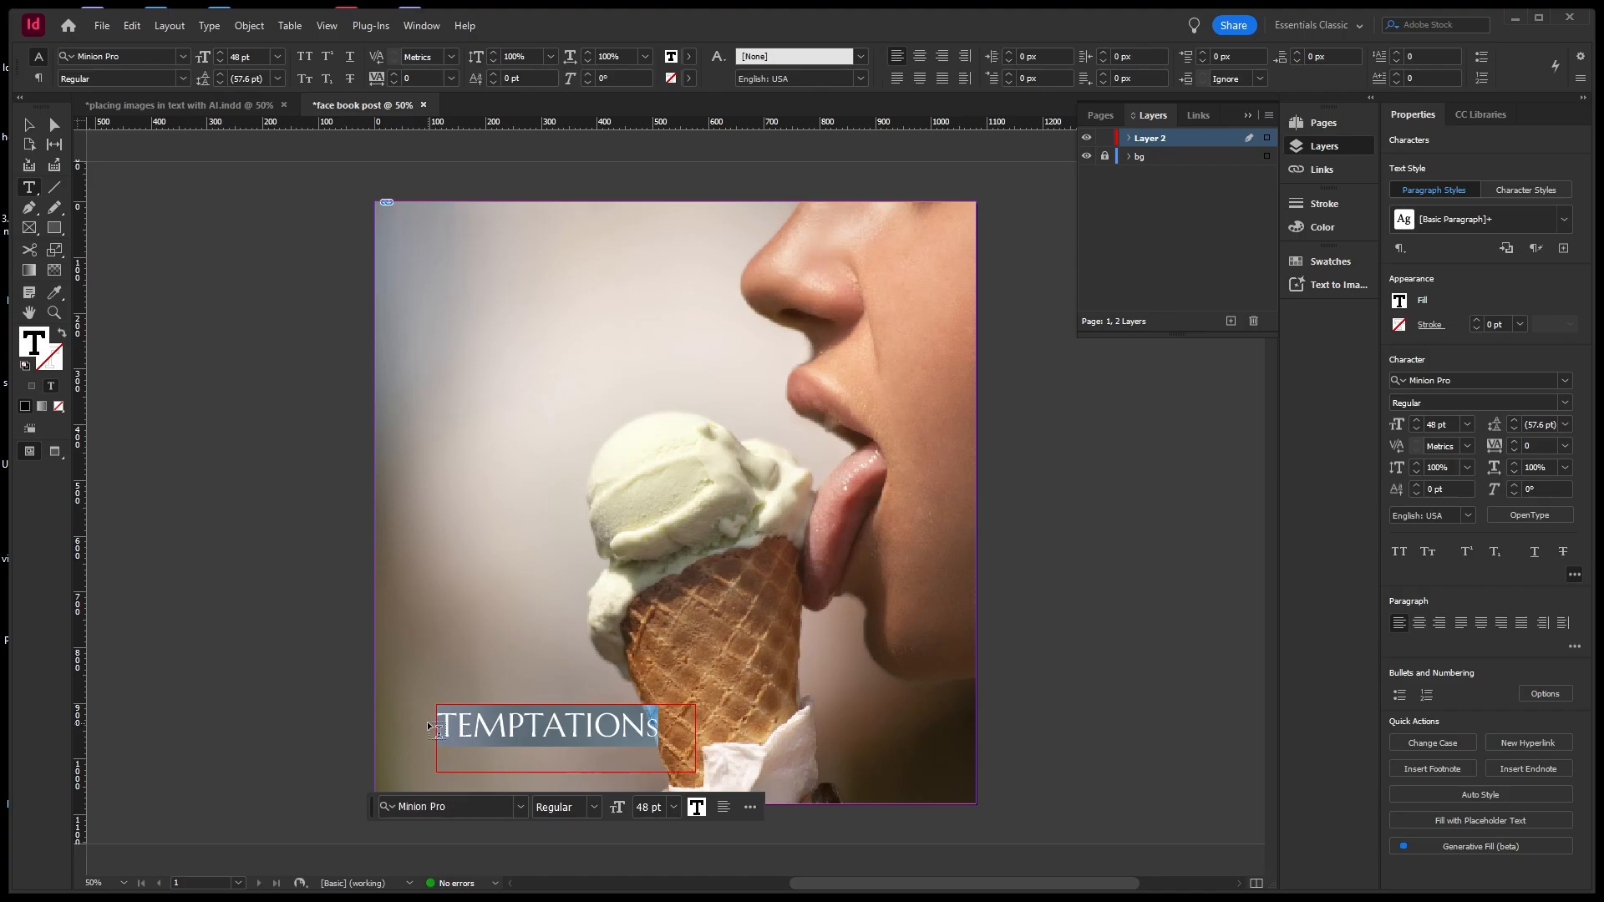
click(181, 57)
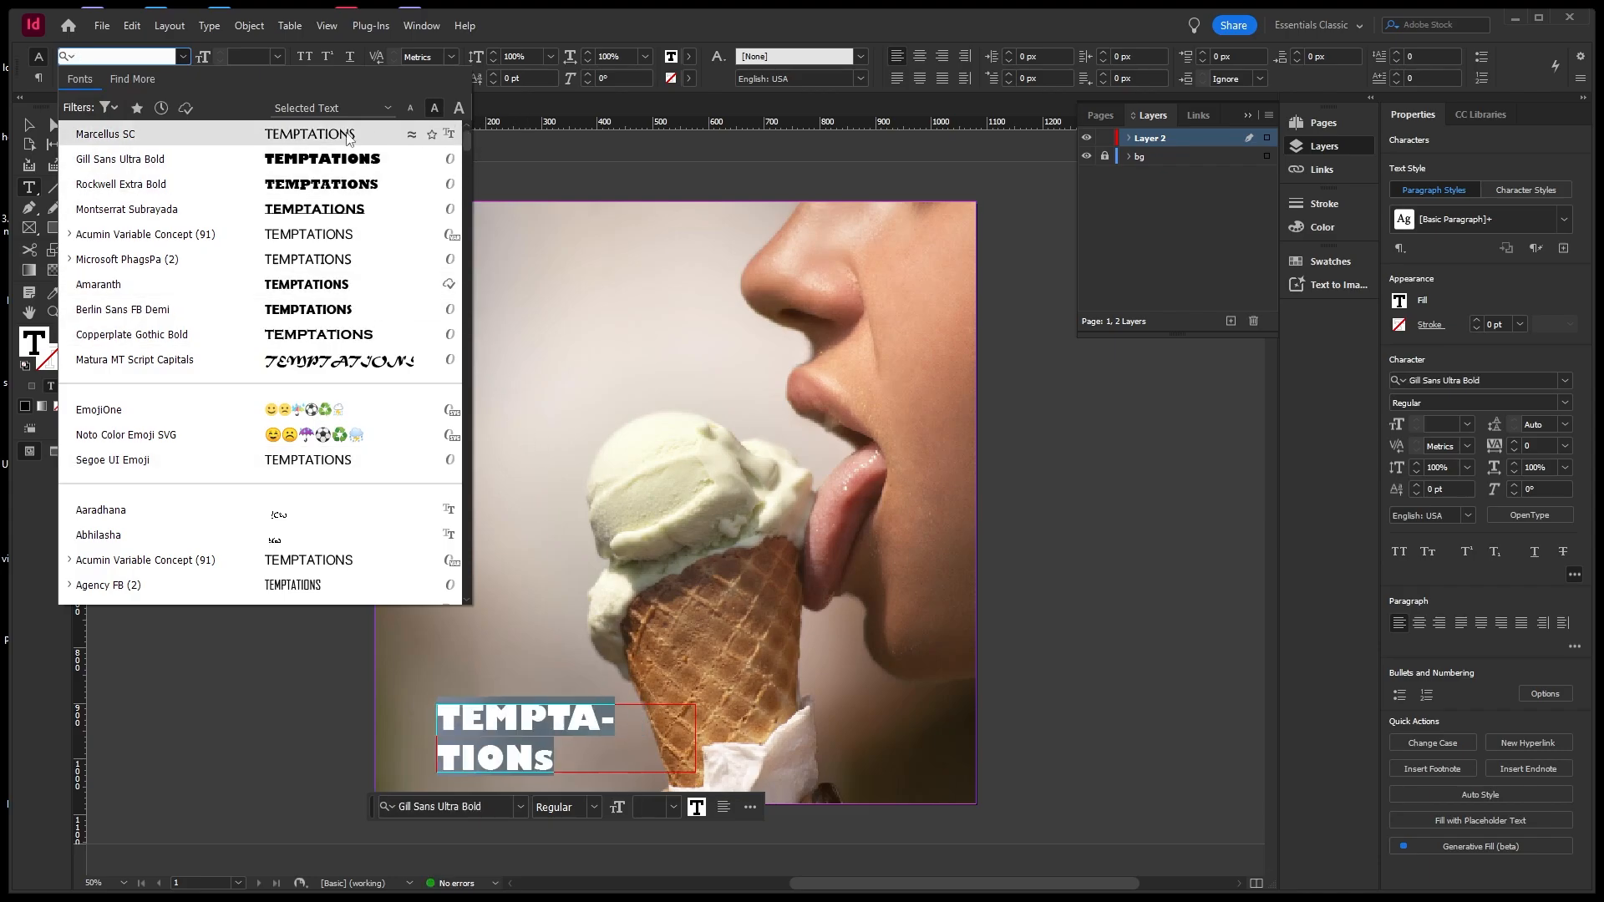
click(198, 137)
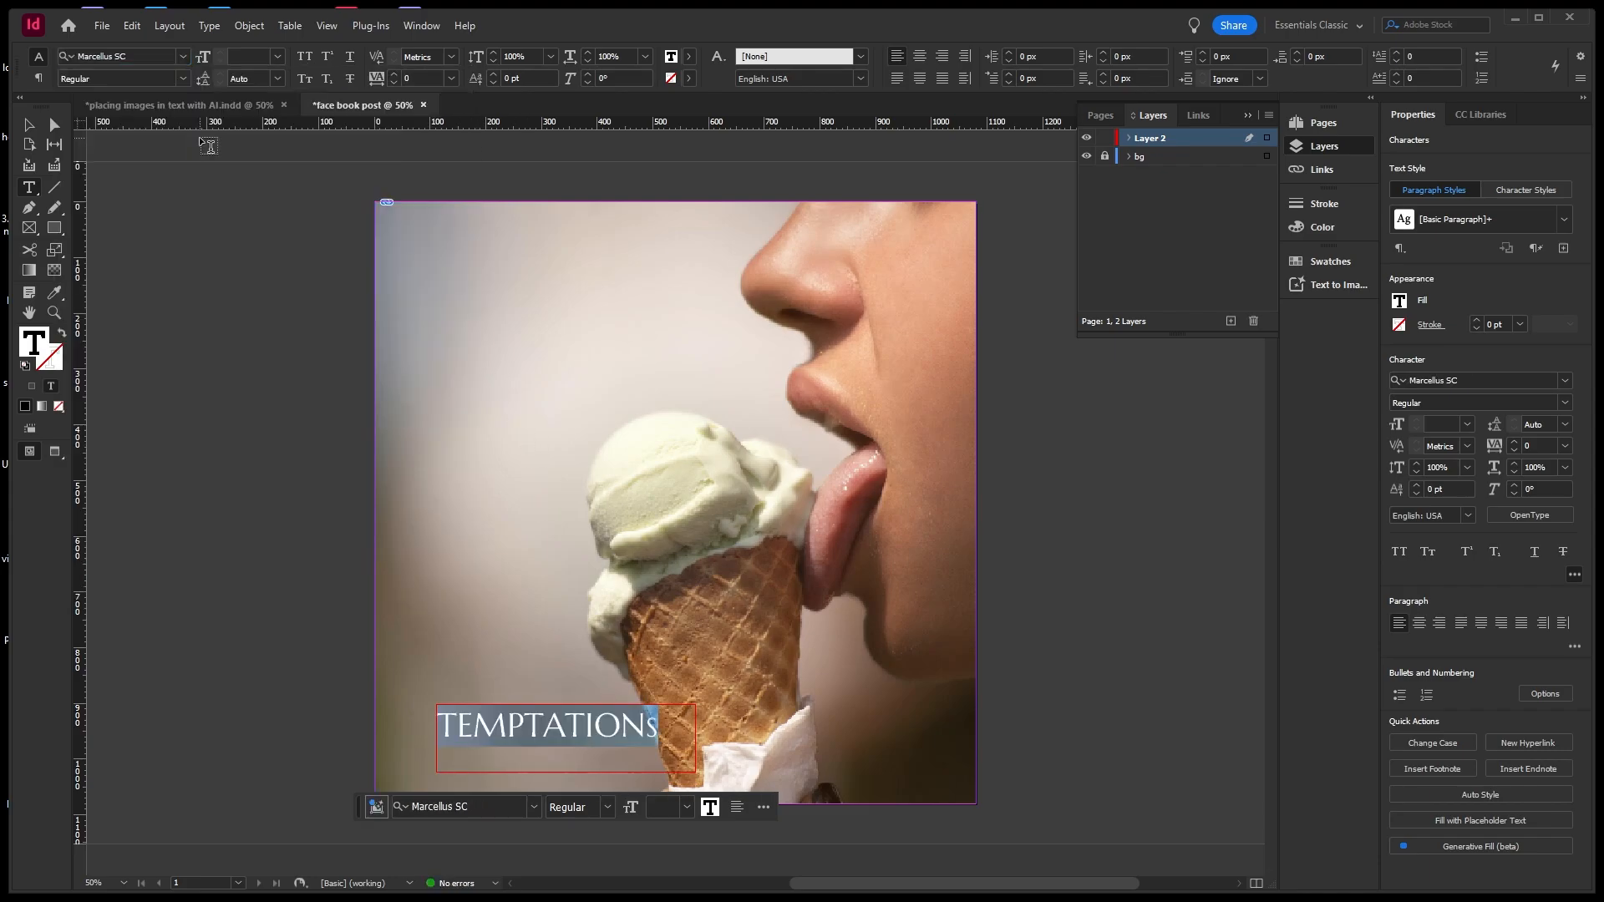
Retype the final S of TEMPTATIONS and reapply Marcellus SC to the whole word.
click(661, 726)
drag(661, 726, 653, 726)
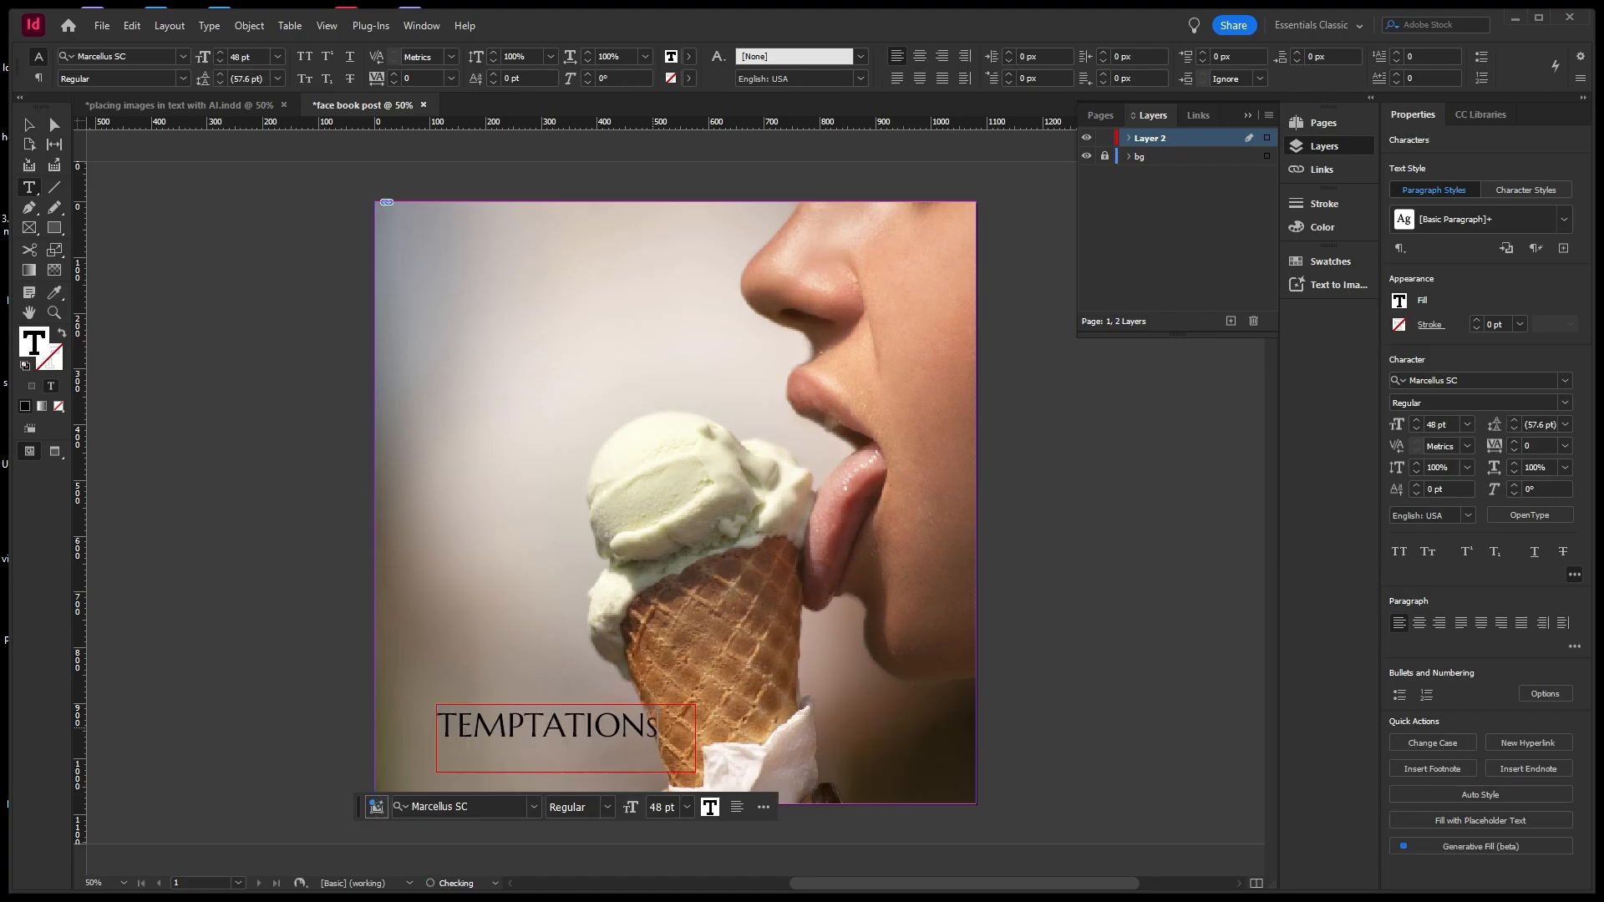
key(BackSpace)
text(s)
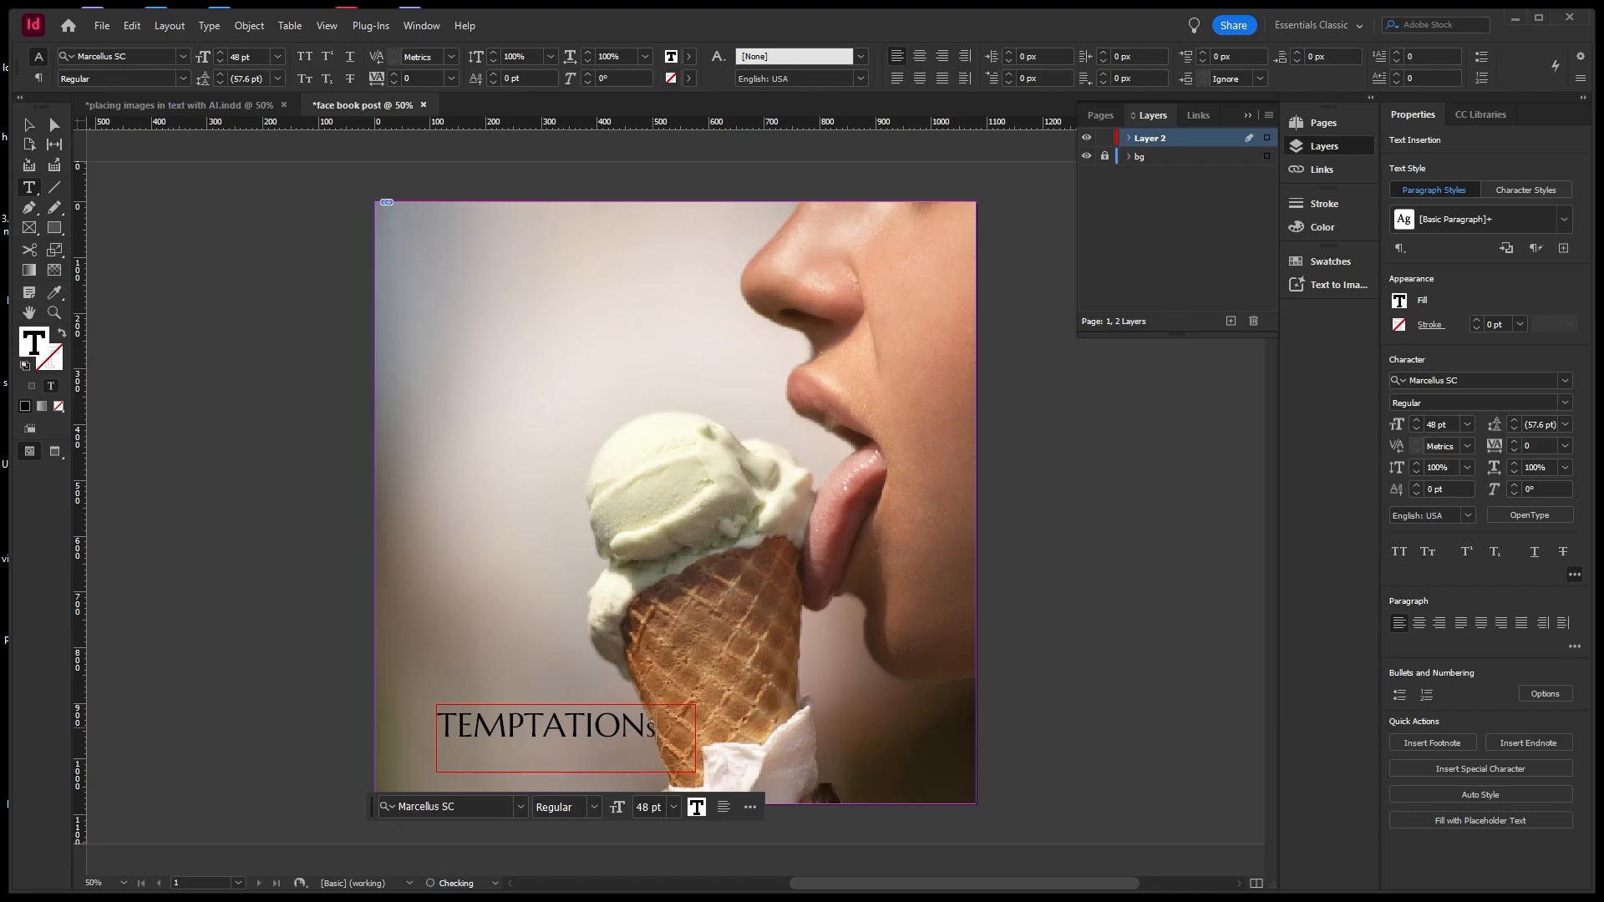
key(BackSpace)
text(s)
drag(660, 734, 433, 750)
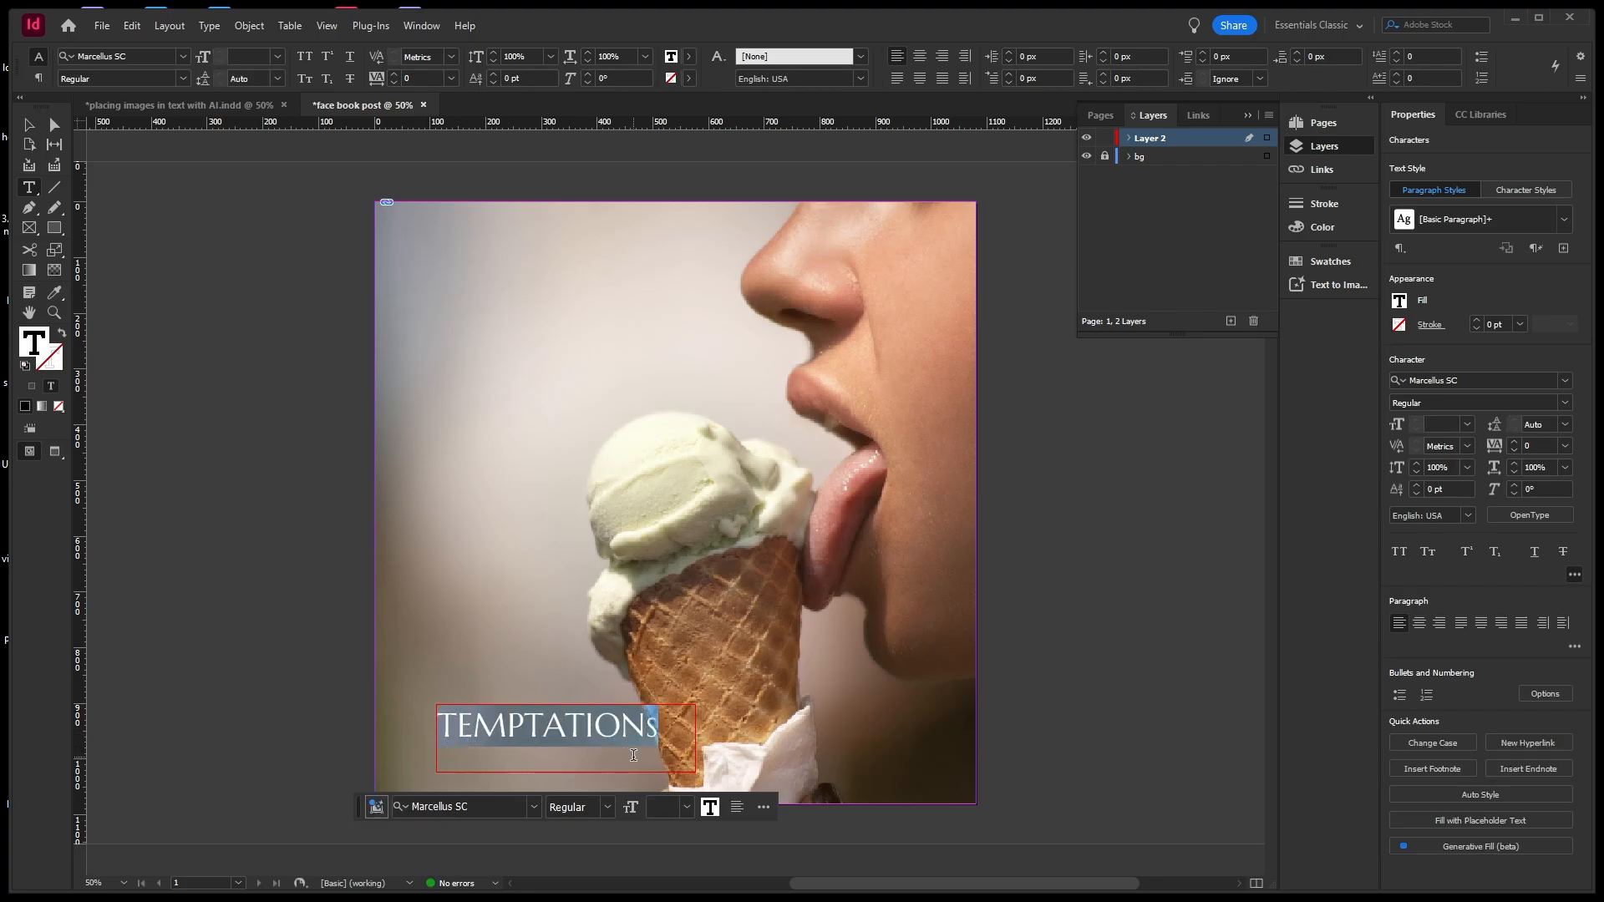
click(181, 56)
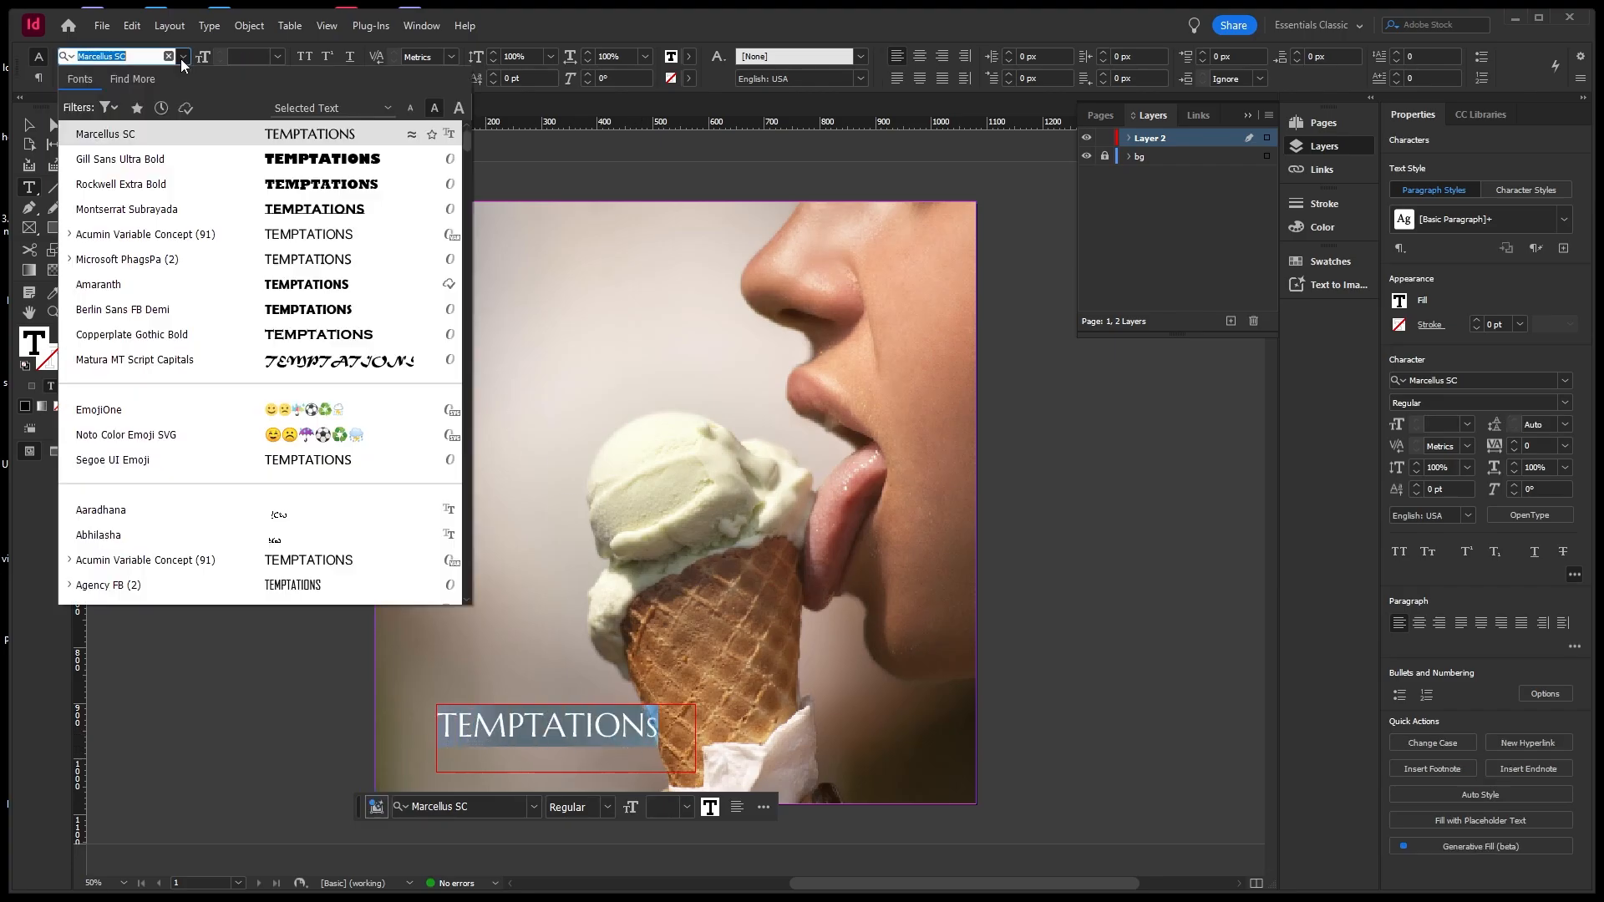
click(336, 134)
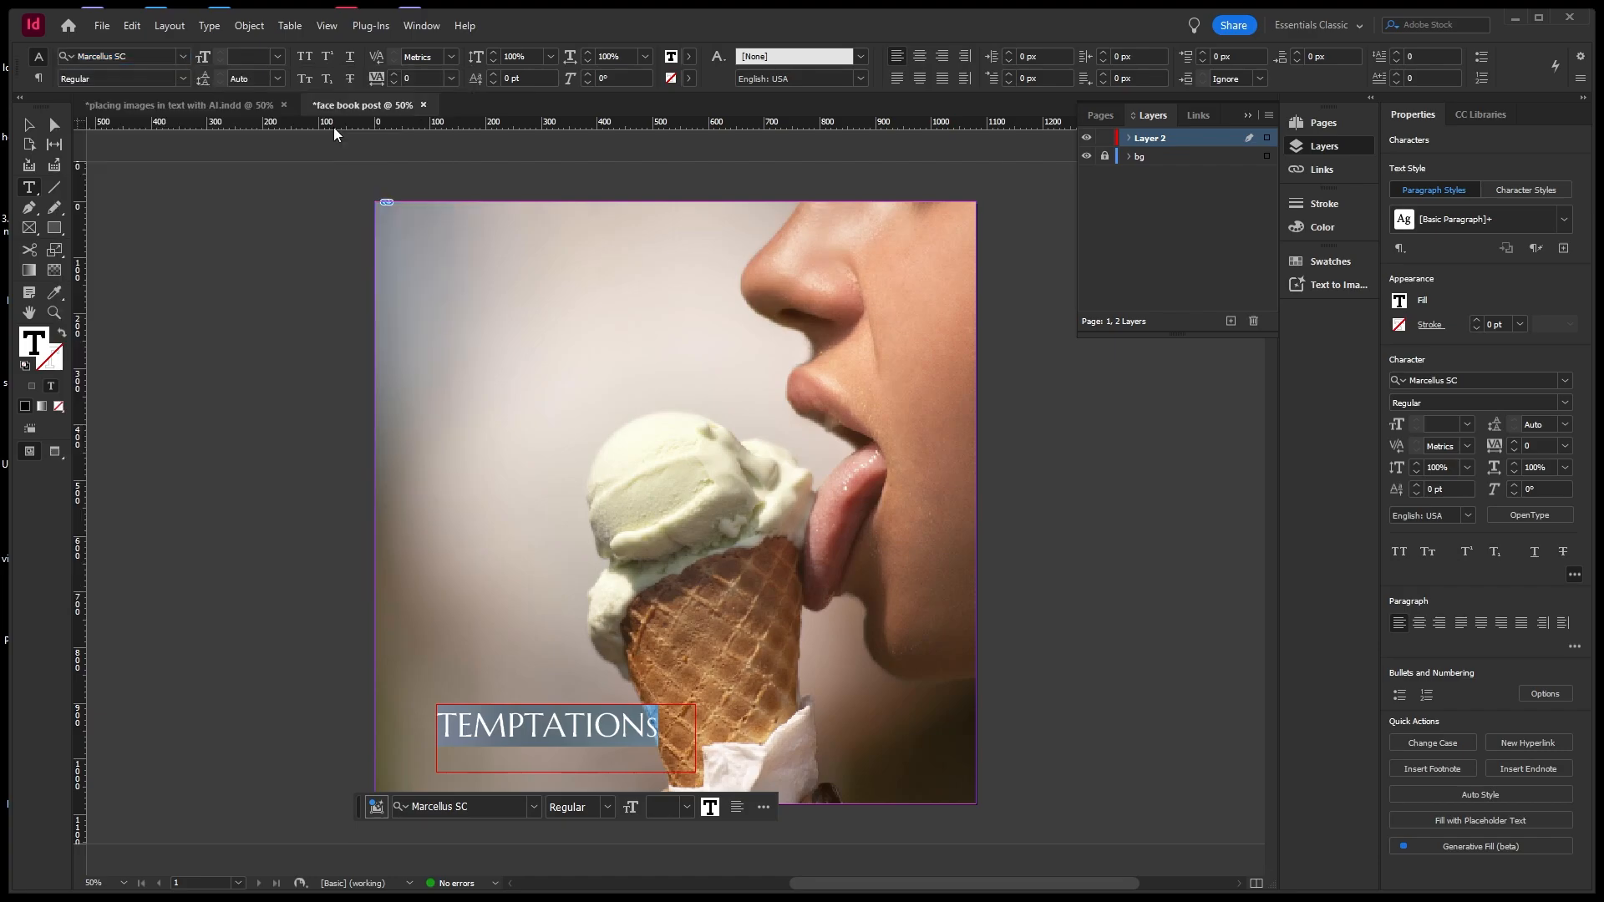
Fit the TEMPTATIONS frame to its text, move it left and up to about X 477 px, Y 866 px beside the cone, and deselect it.
click(29, 125)
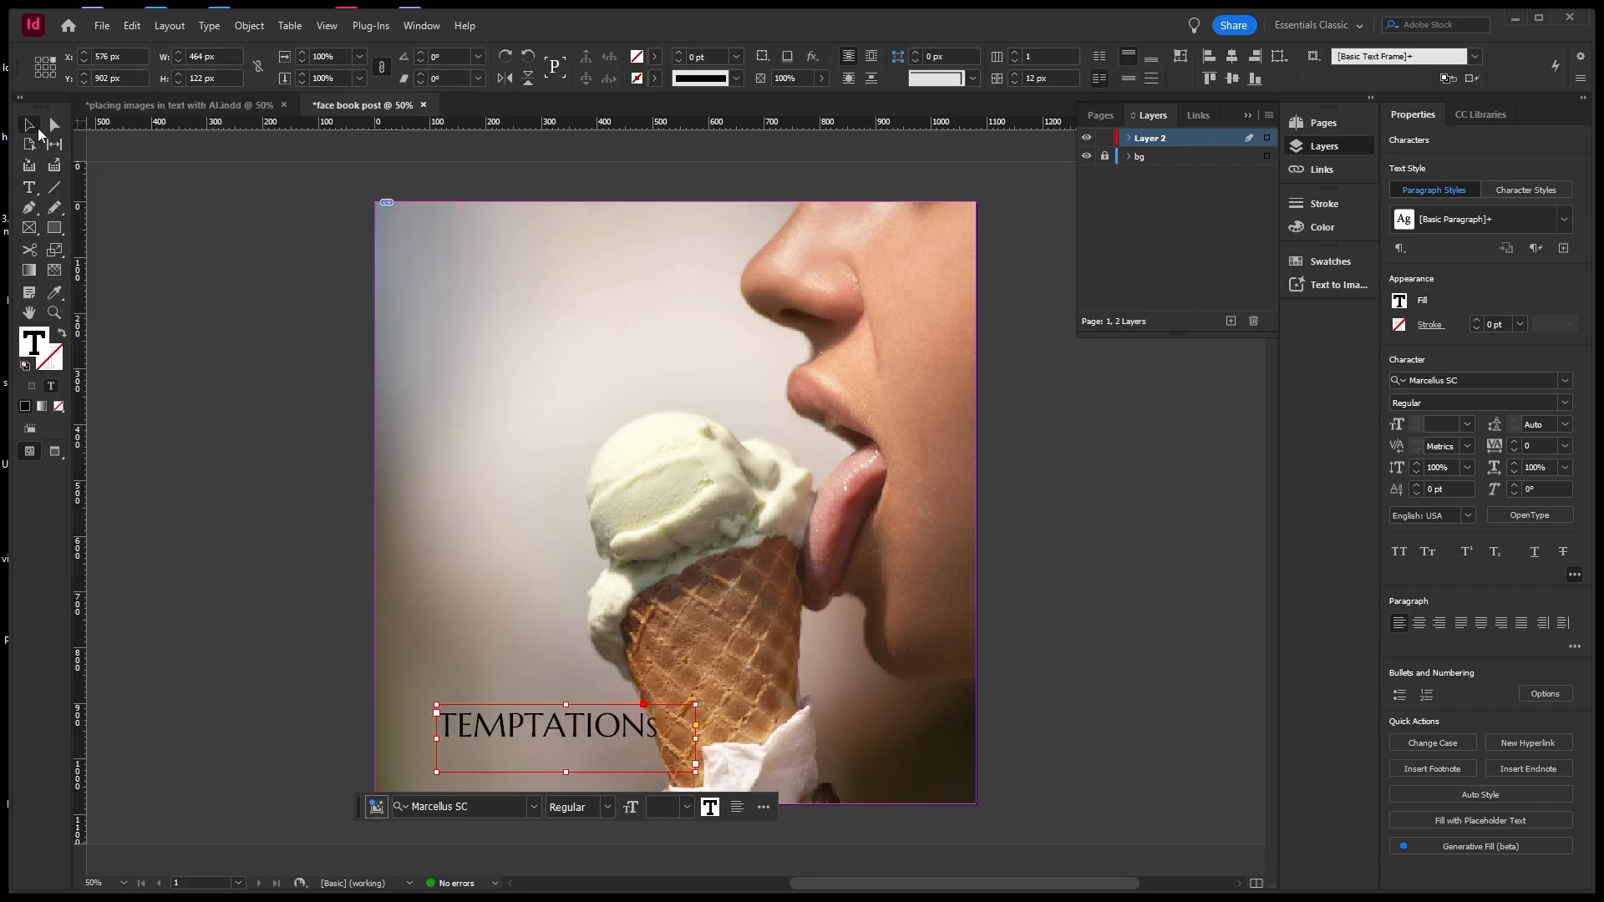
click(615, 564)
drag(588, 736, 579, 744)
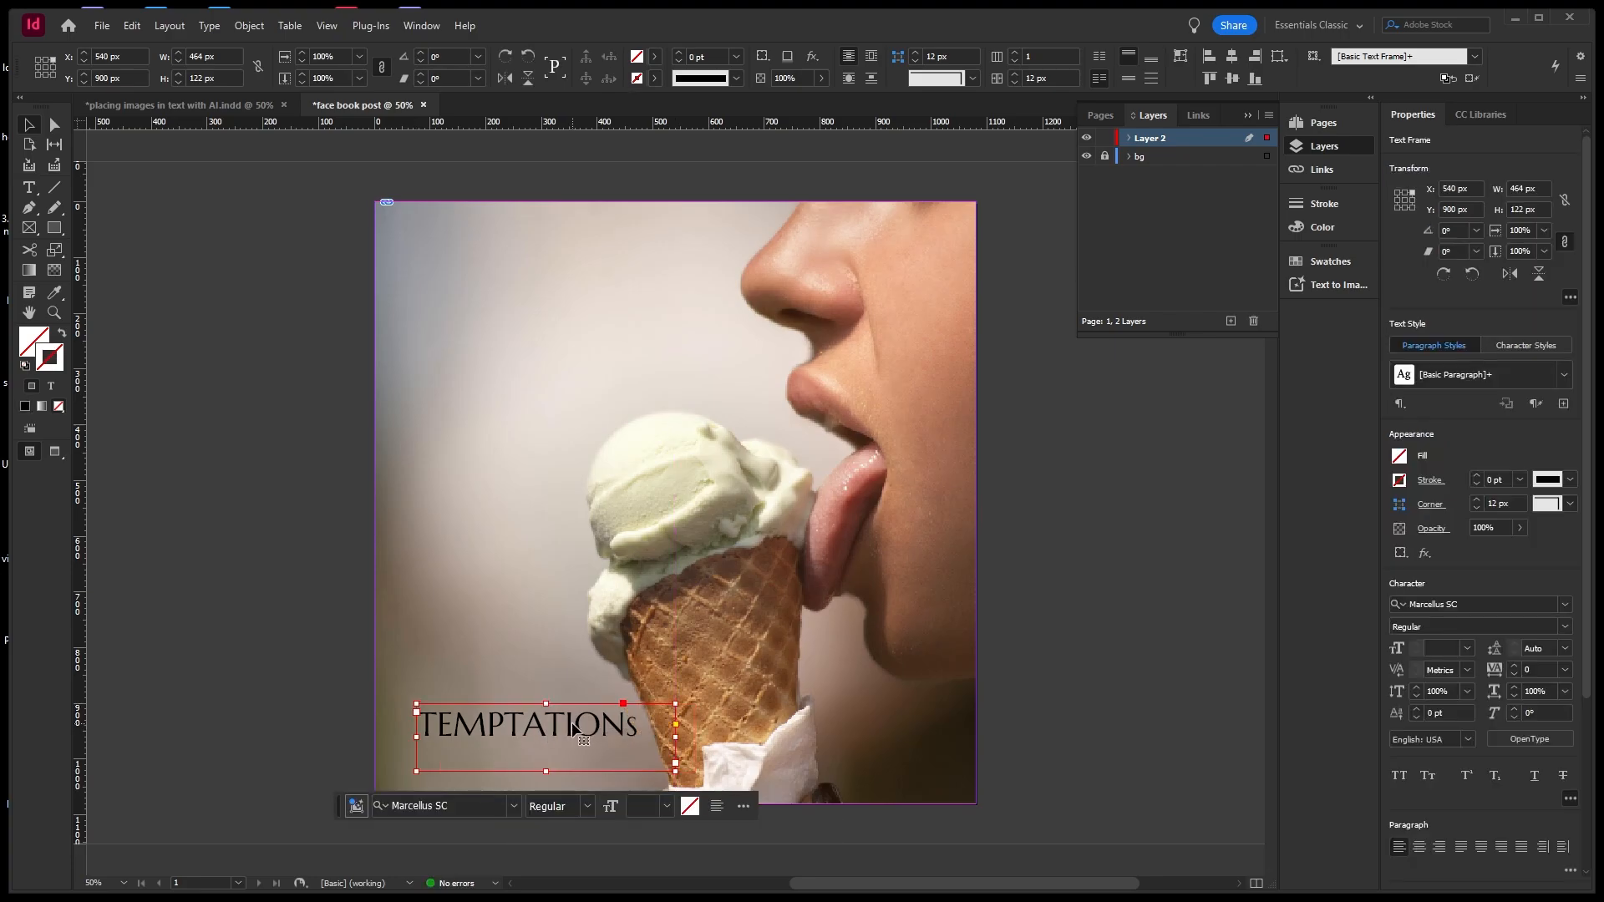
double_click(677, 770)
click(578, 640)
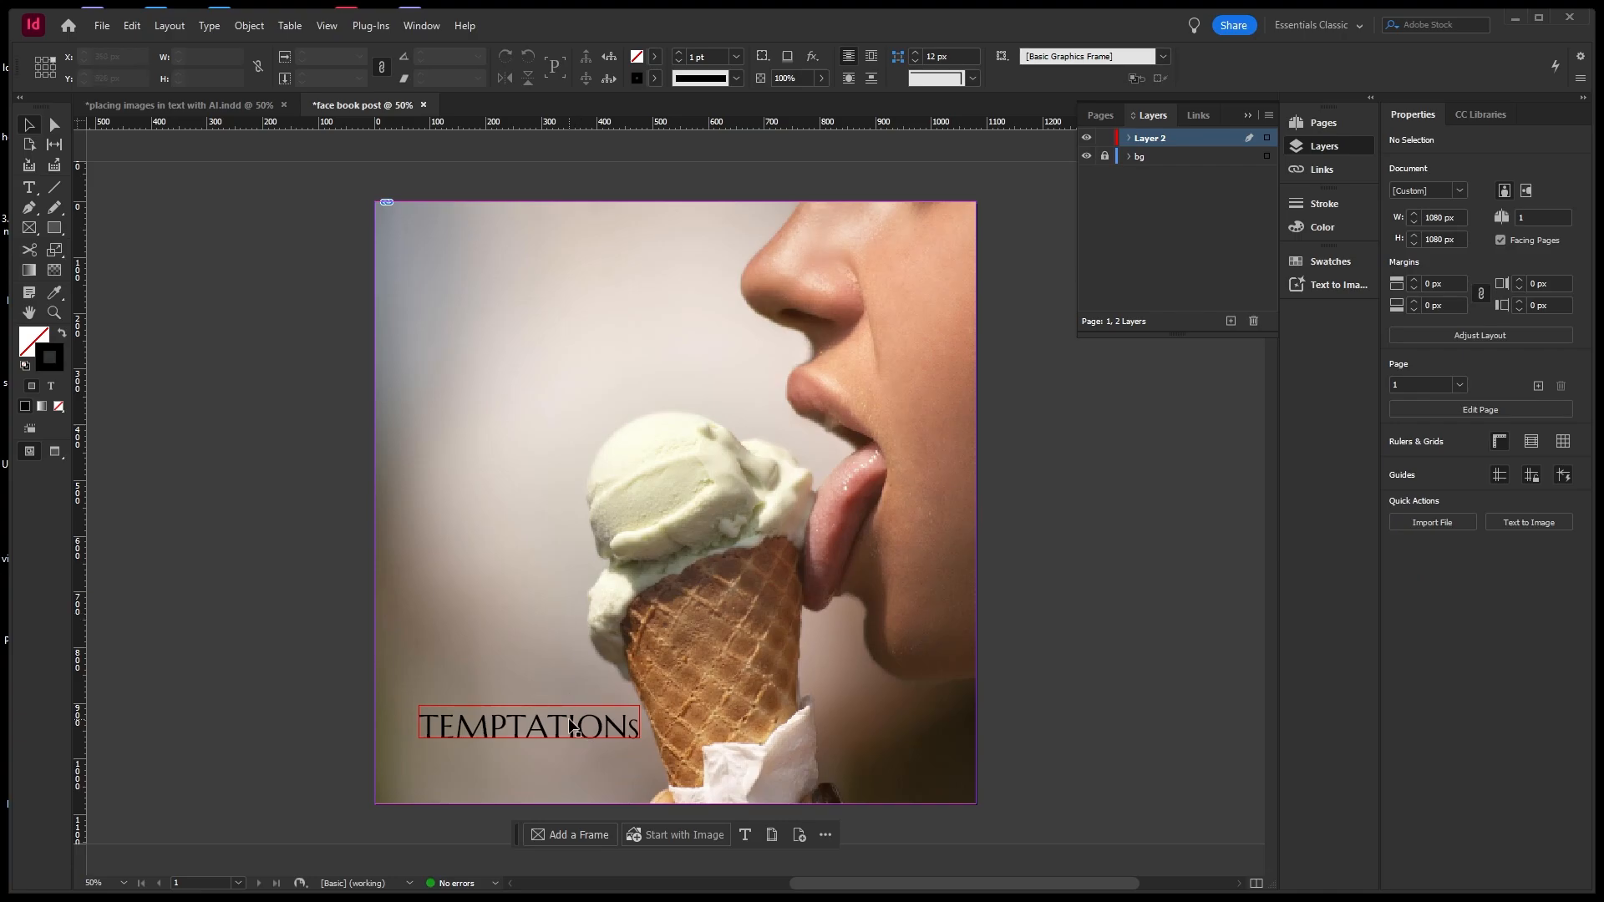
drag(570, 727, 570, 705)
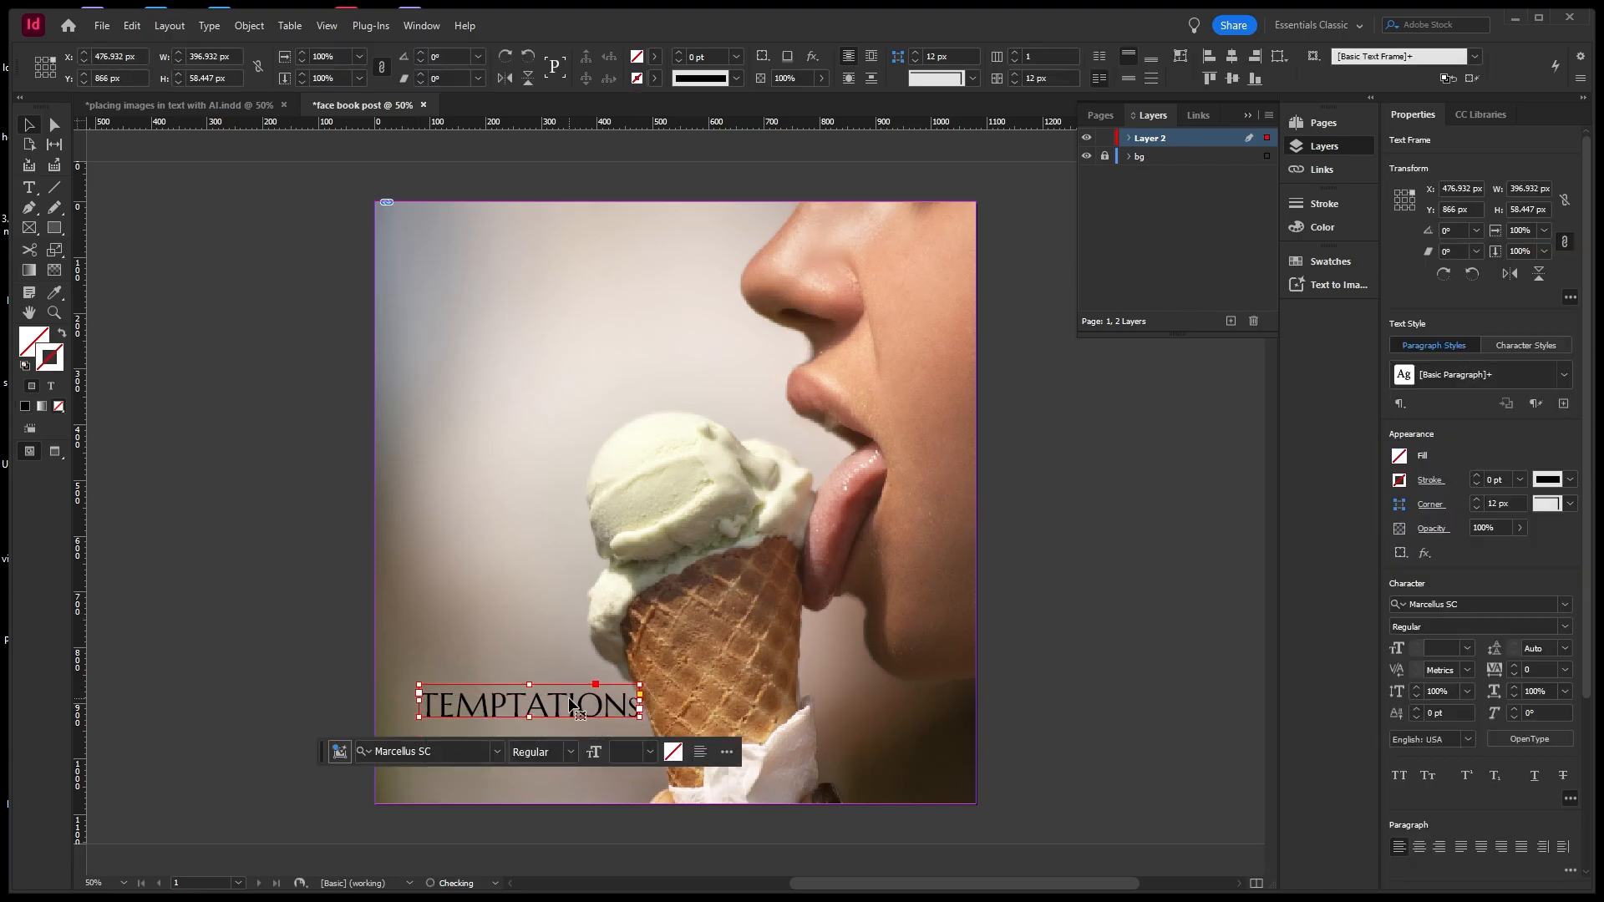
click(531, 560)
Draw a thin text frame just below TEMPTATIONS, matching the width of the word's frame.
click(33, 193)
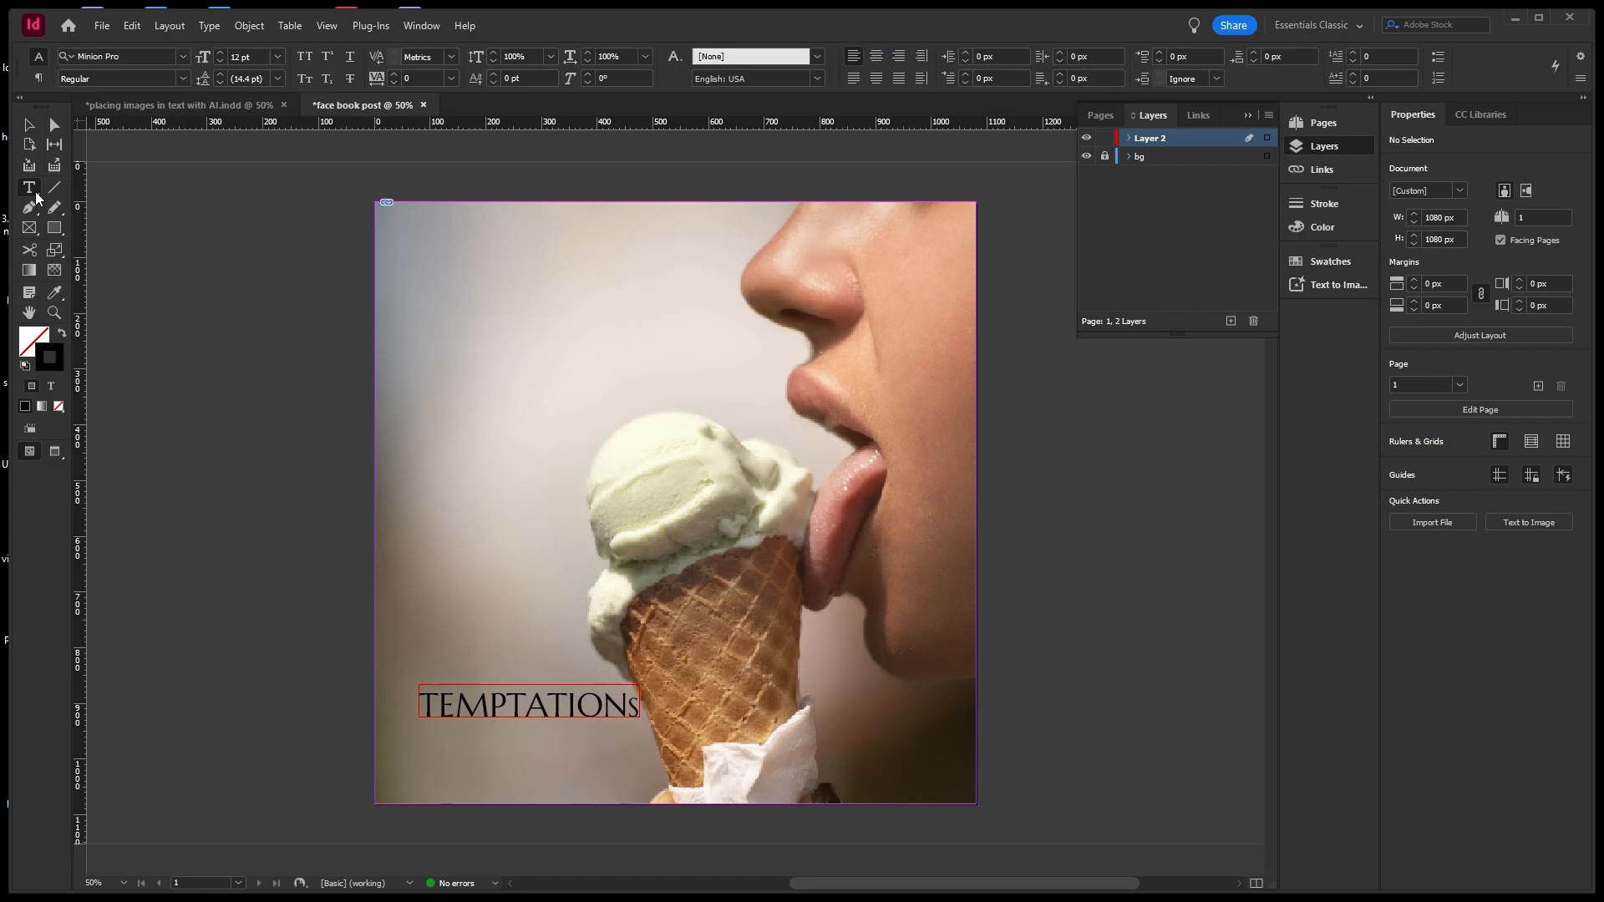
drag(419, 733, 639, 750)
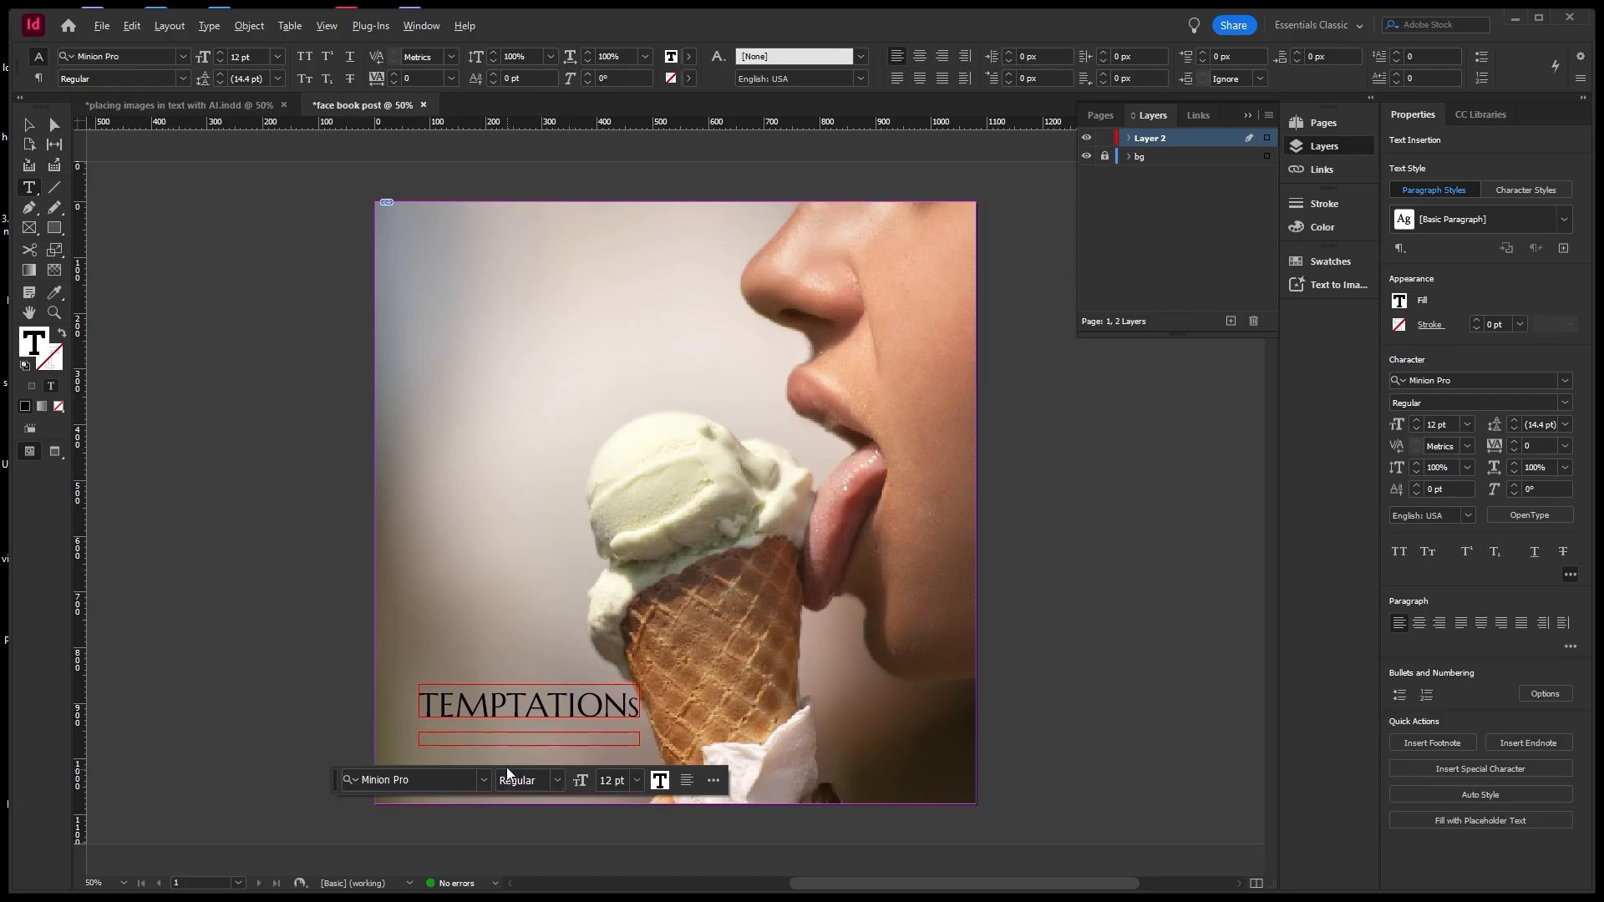
Enter the text Ice Creams in the thin frame below TEMPTATIONS.
scroll(507, 740, up, 2)
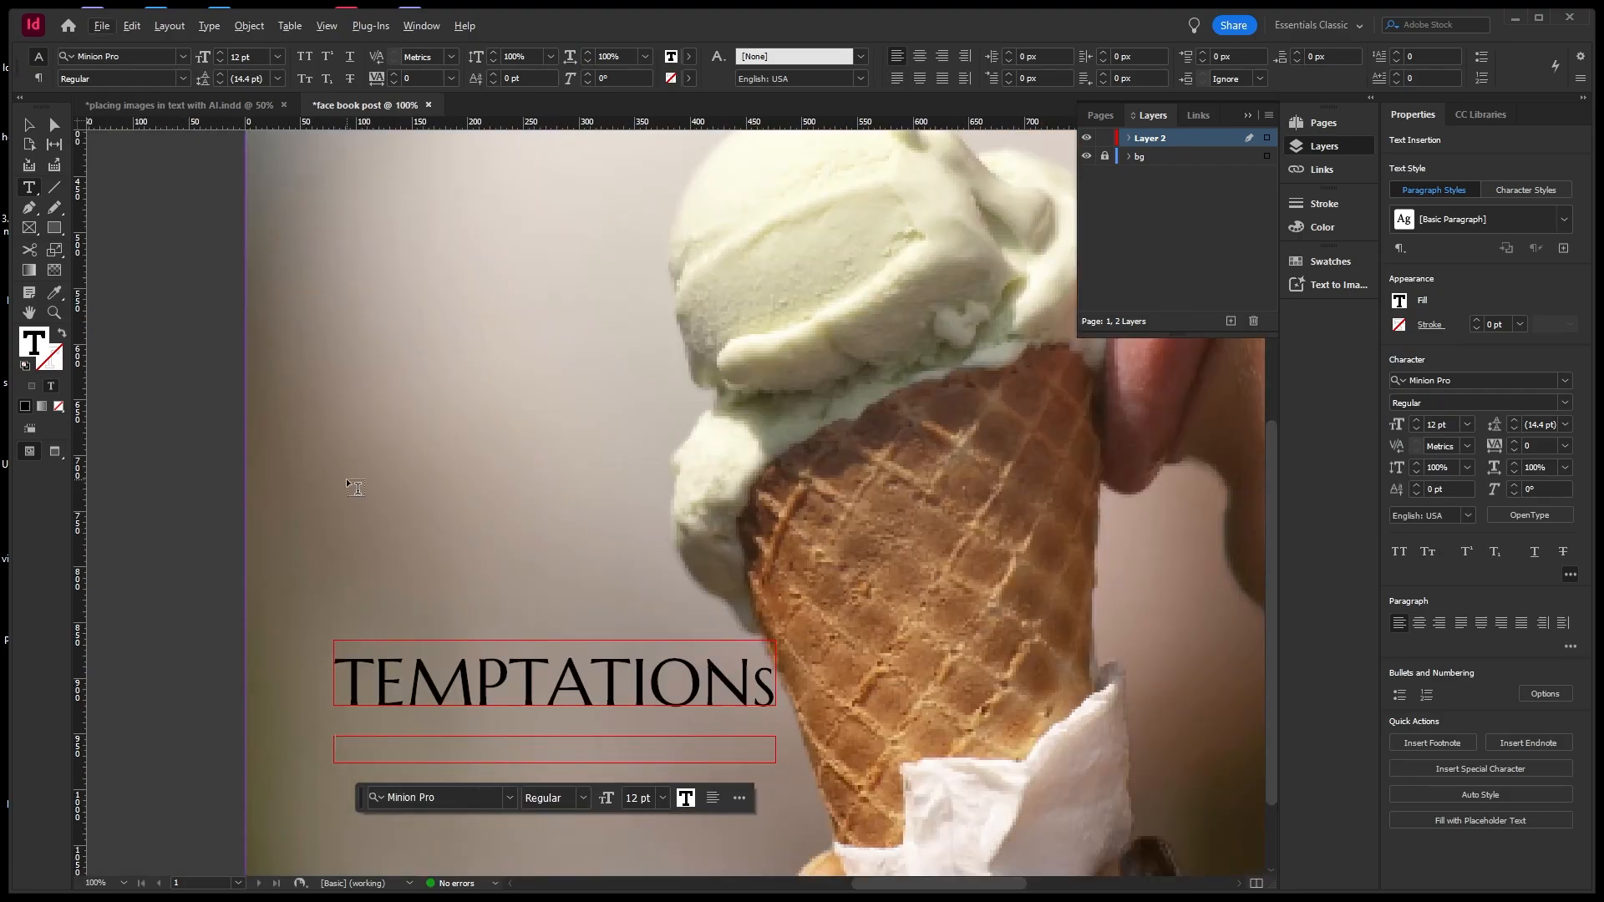
text(iC)
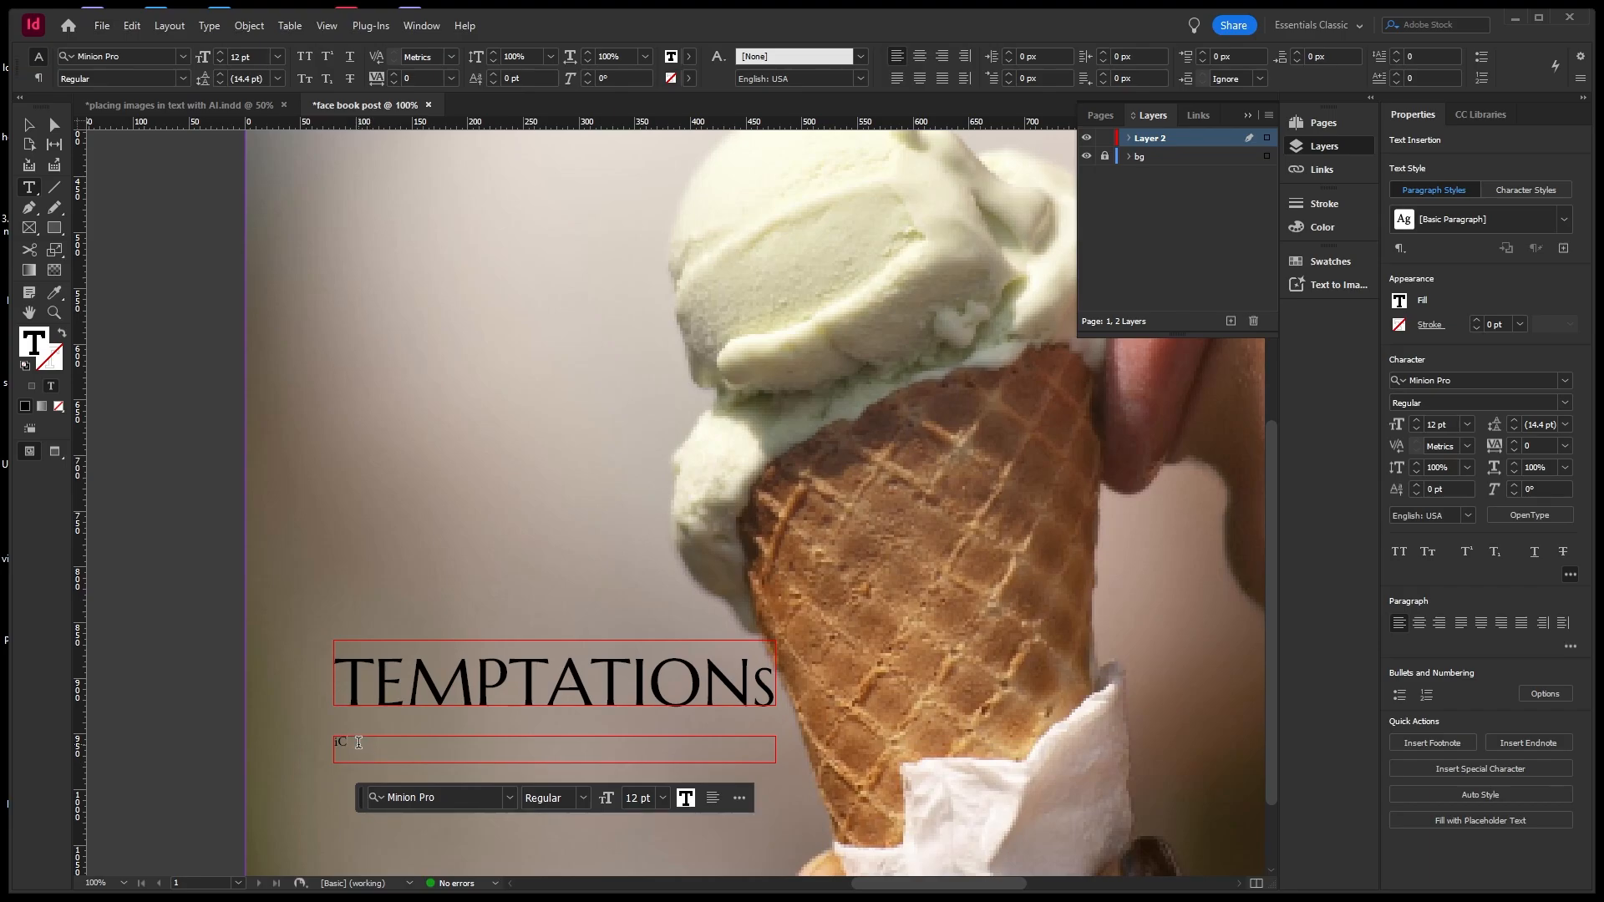
key(BackSpace)
key(BackSpace)
text(IC)
key(BackSpace)
key(BackSpace)
text(Ice)
Set the Ice Creams text to 36 pt and enlarge its frame to about 475 by 55 px.
drag(400, 743, 315, 737)
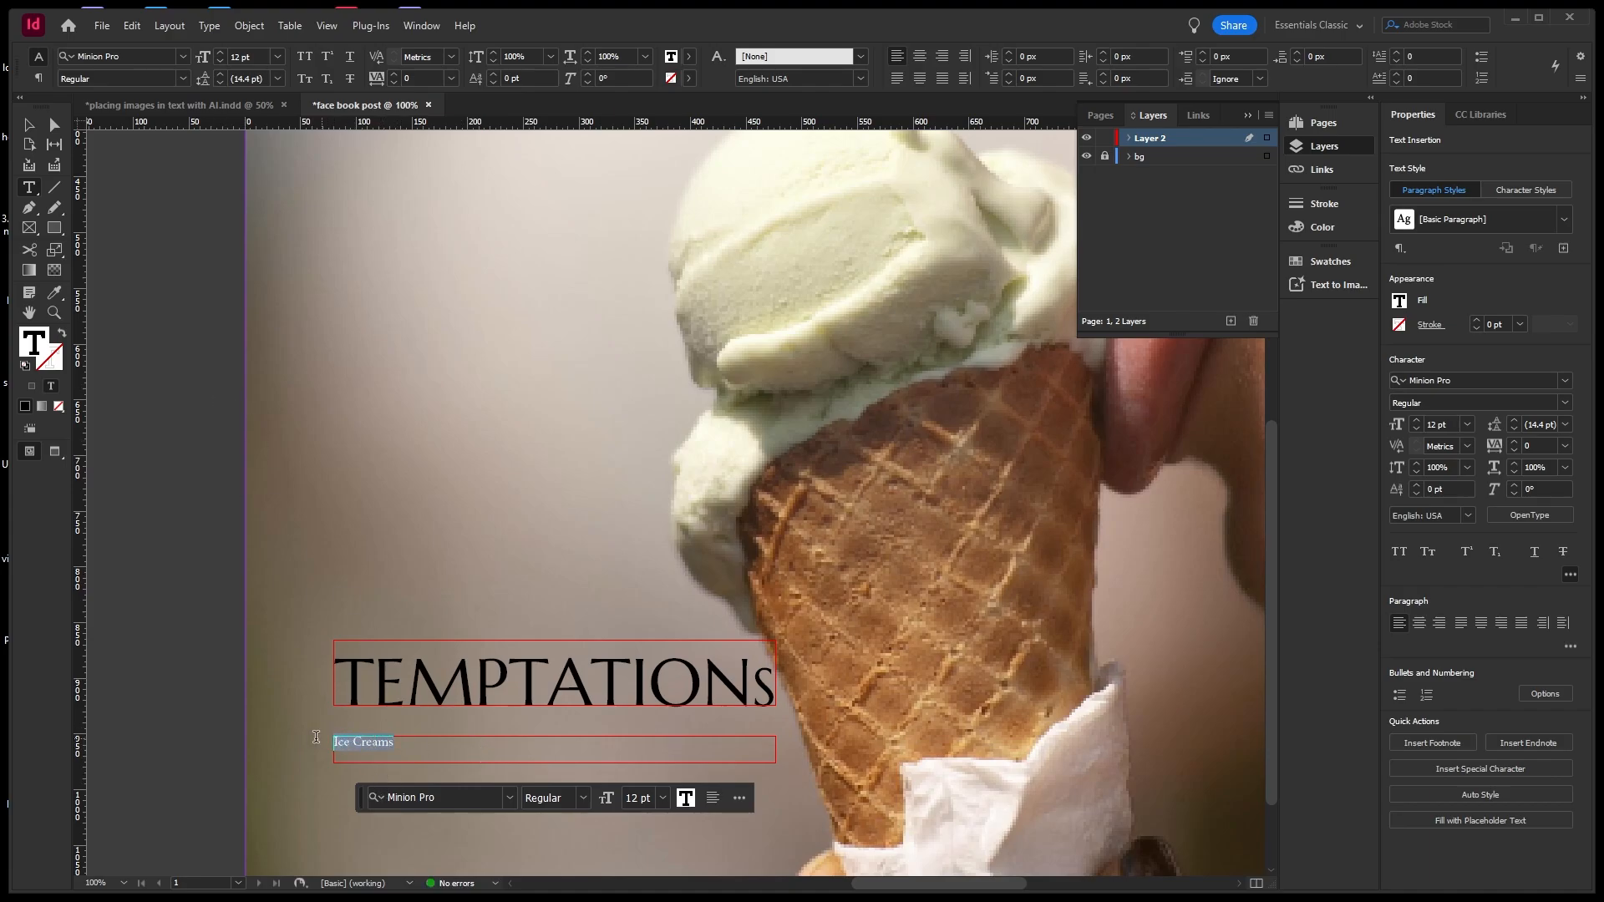
click(277, 57)
click(269, 251)
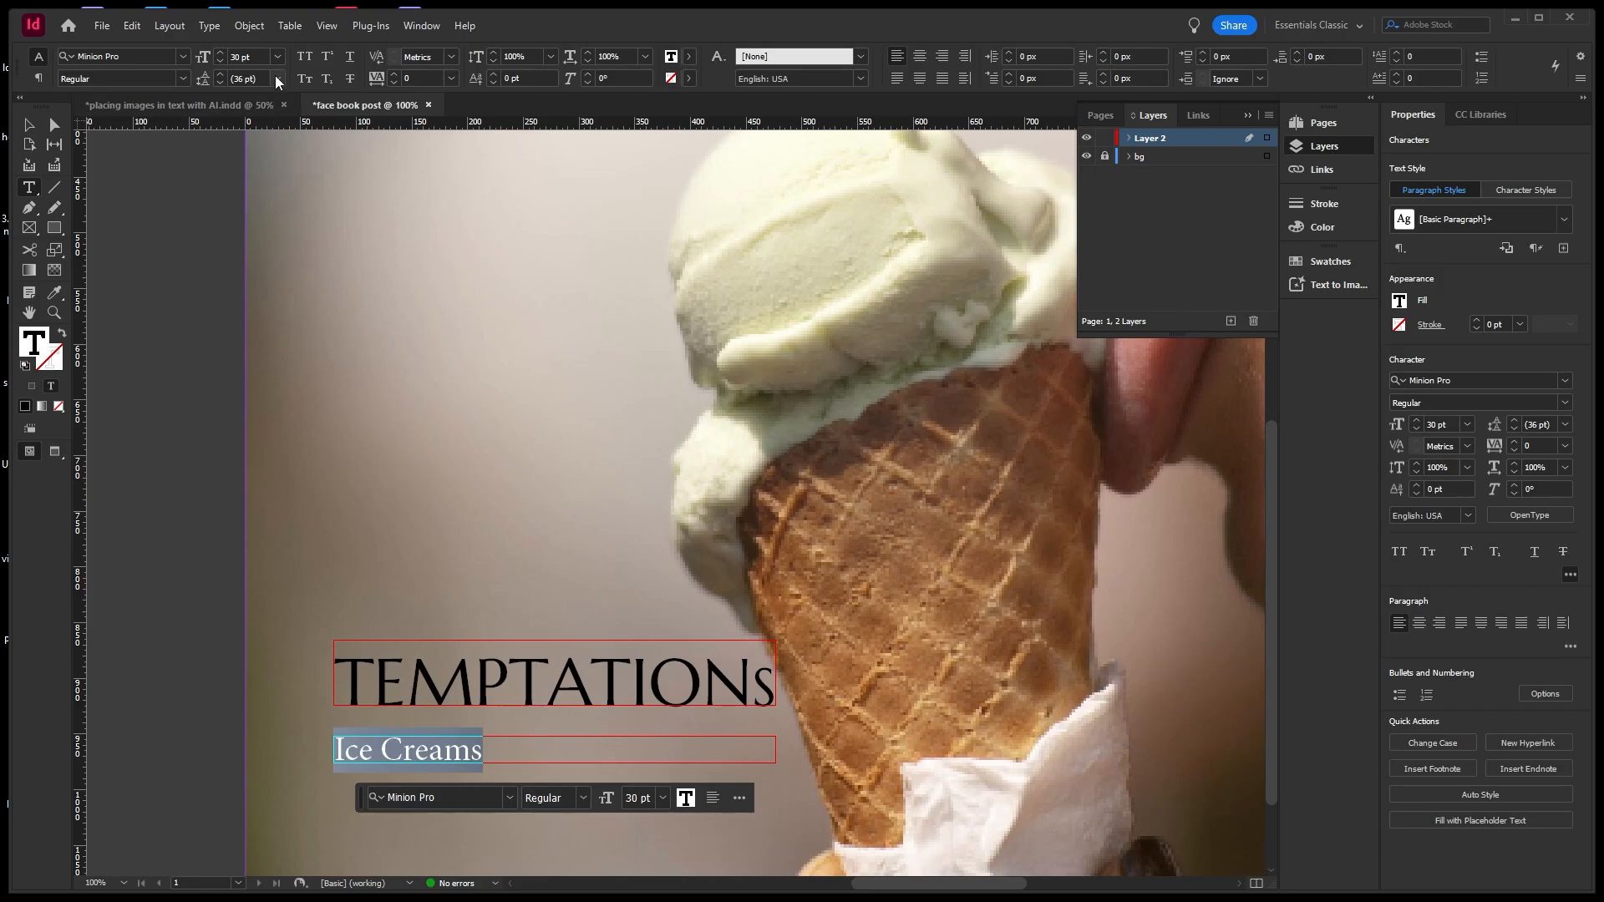
click(277, 57)
click(272, 269)
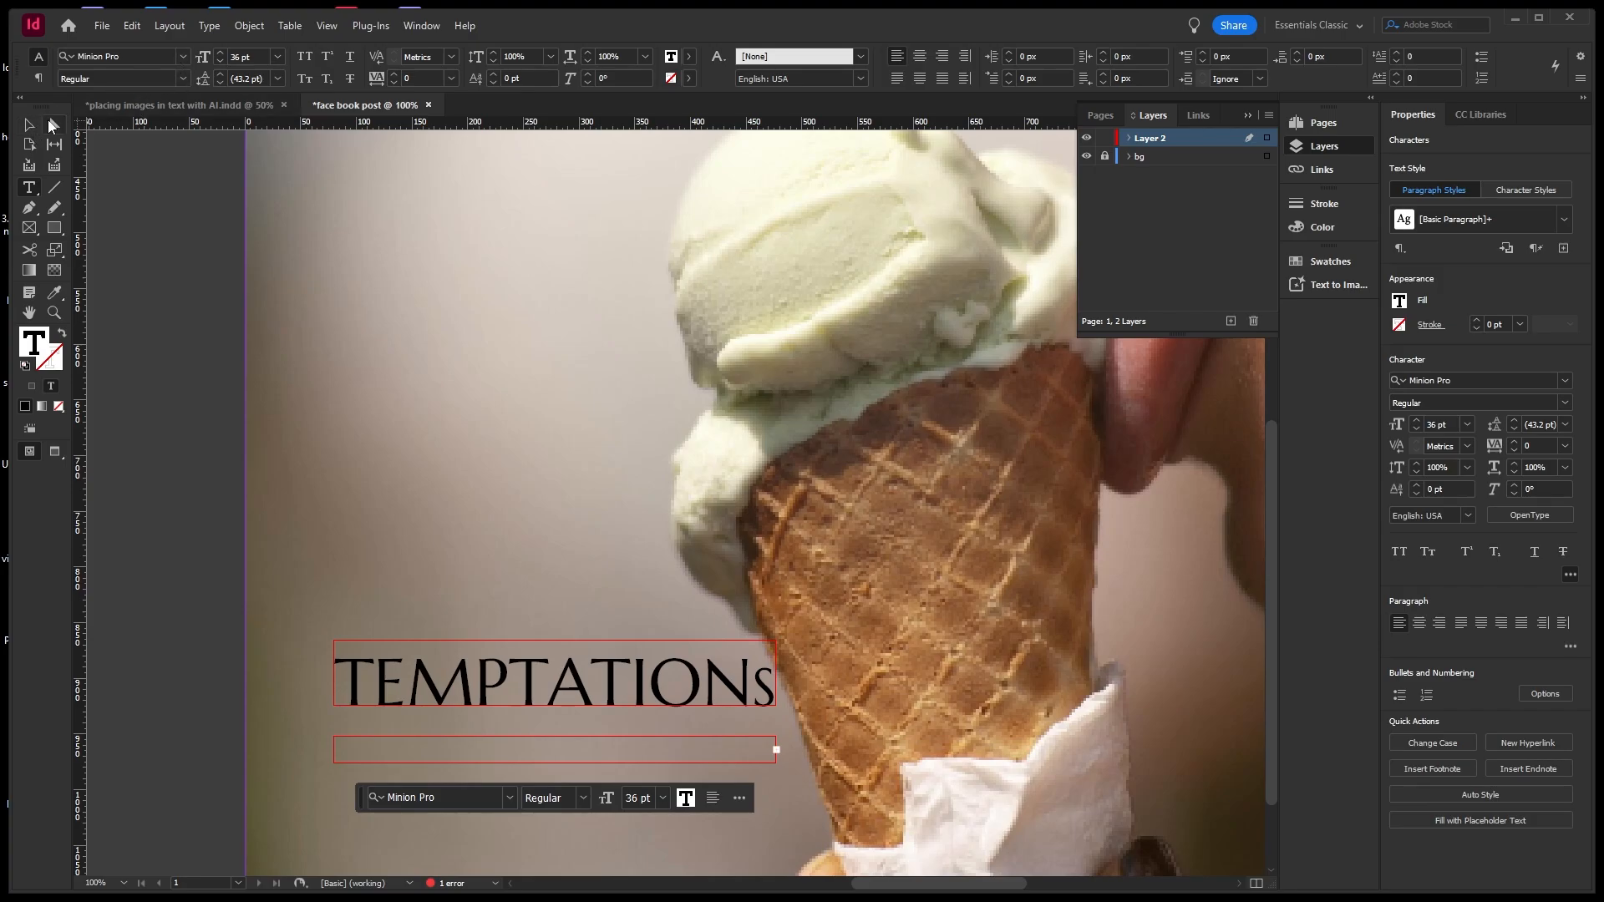
key(Escape)
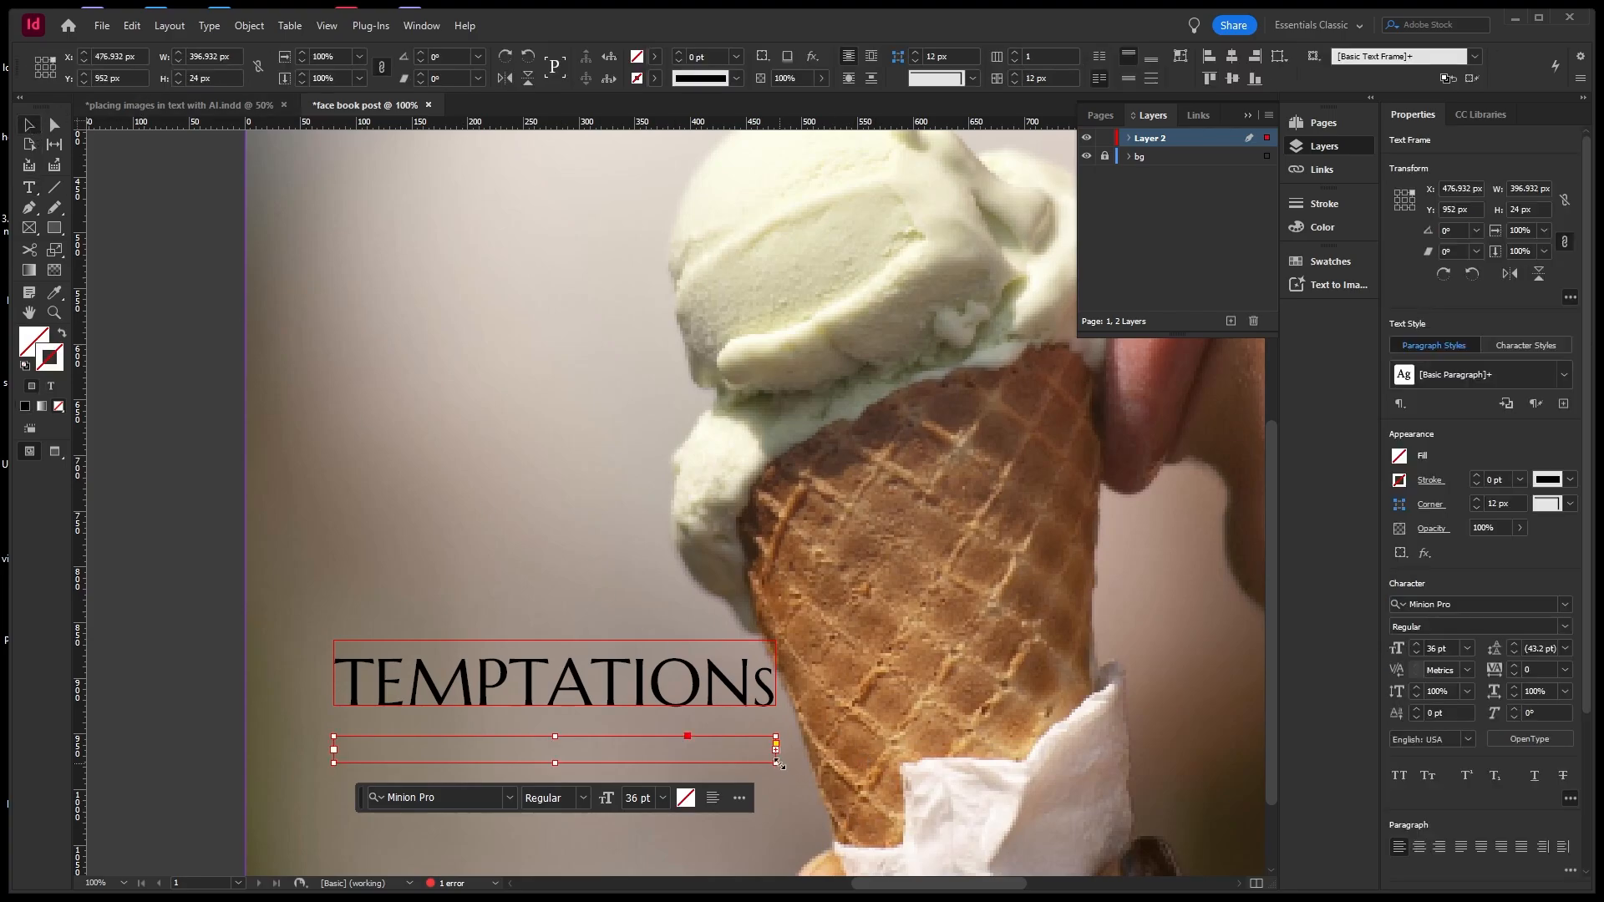
drag(776, 762, 863, 796)
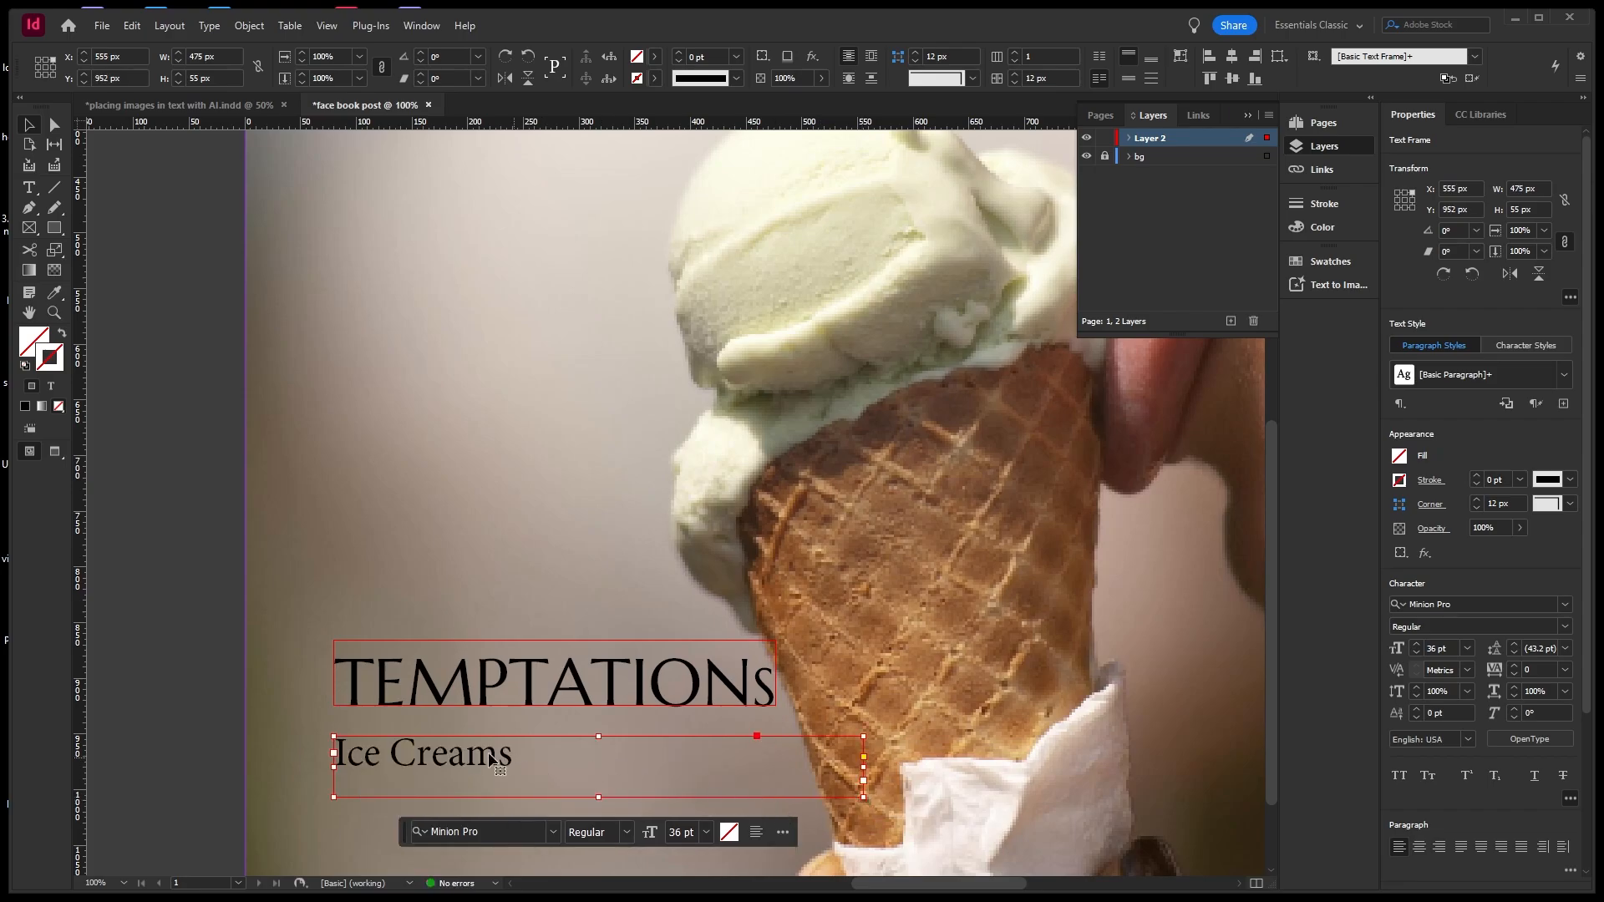
Insert spaces between the letters of Ice Creams to spread the line out.
double_click(354, 755)
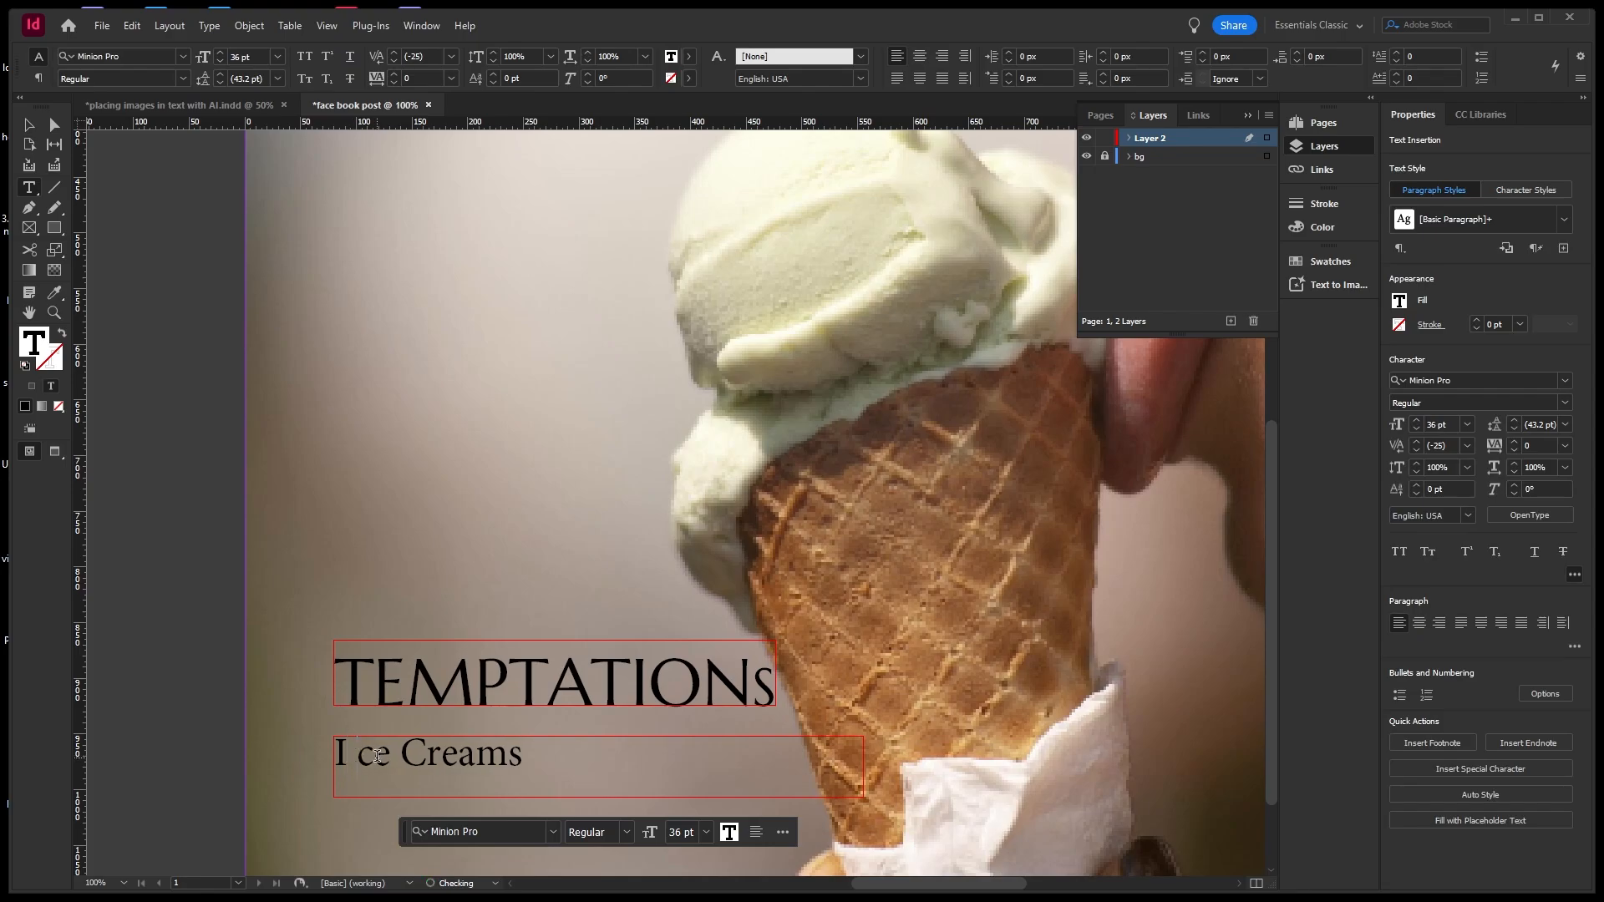
click(377, 756)
click(409, 758)
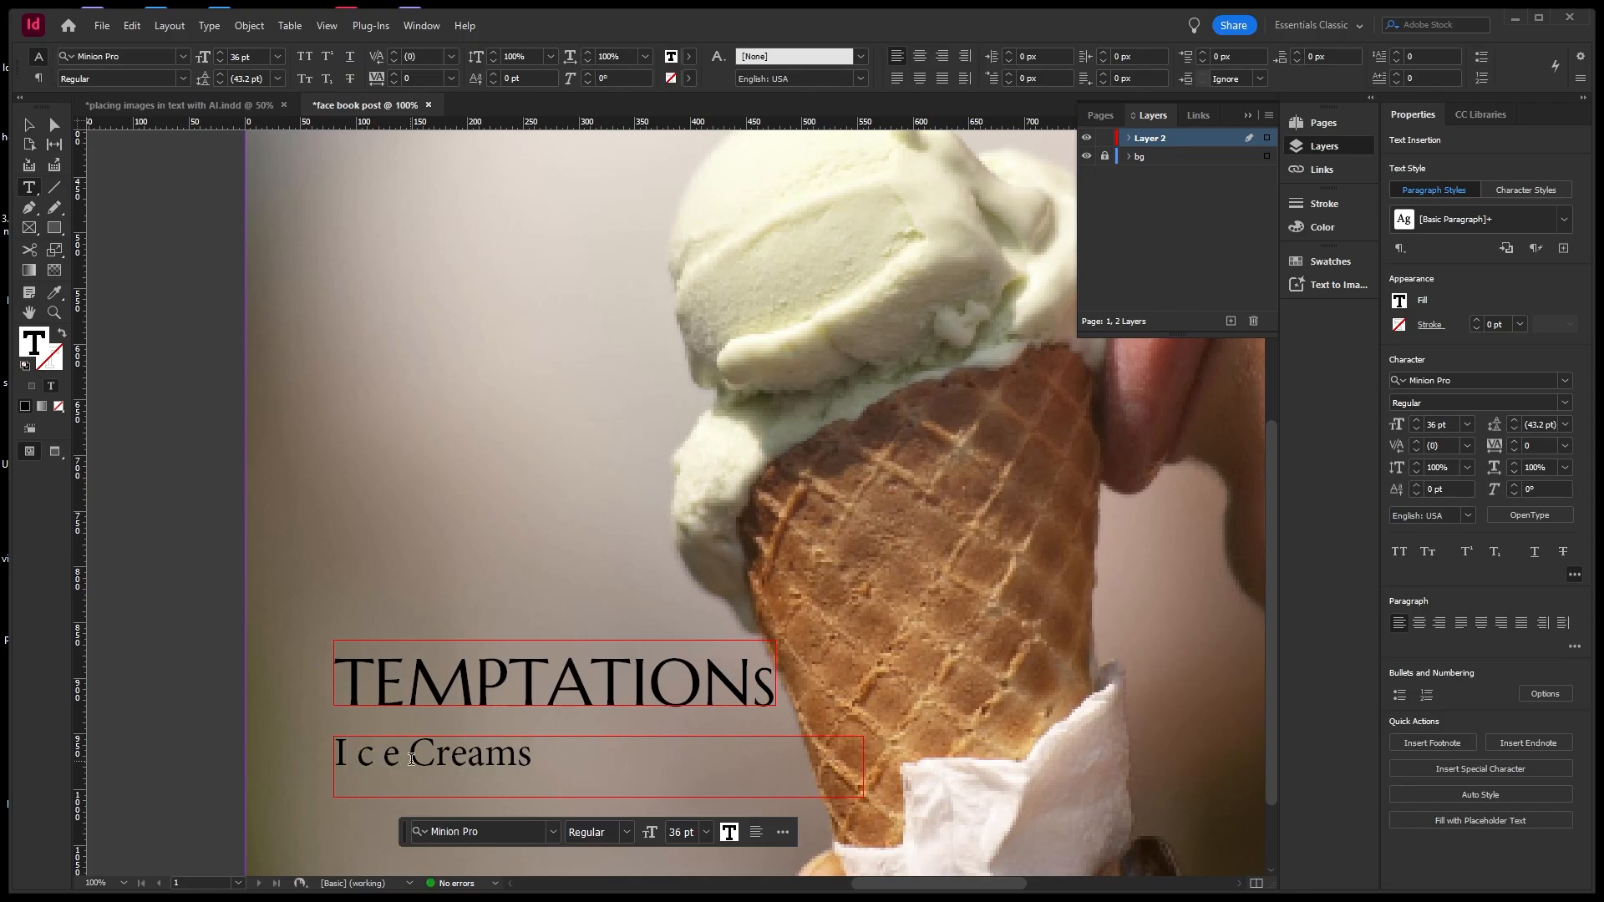
click(464, 763)
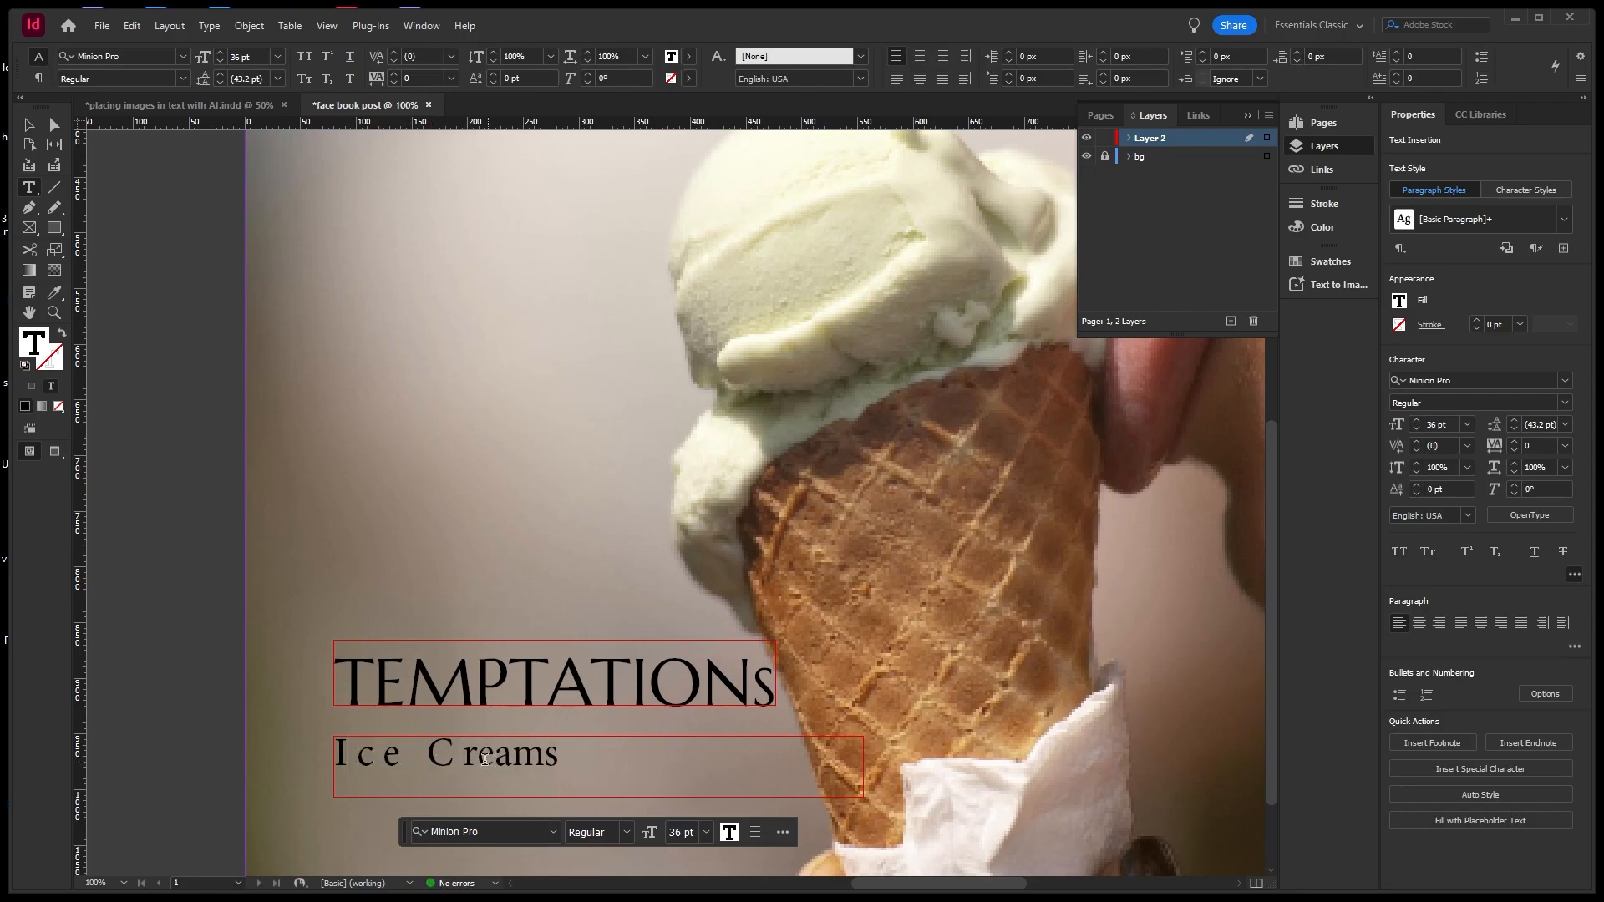
click(489, 757)
click(515, 757)
click(548, 757)
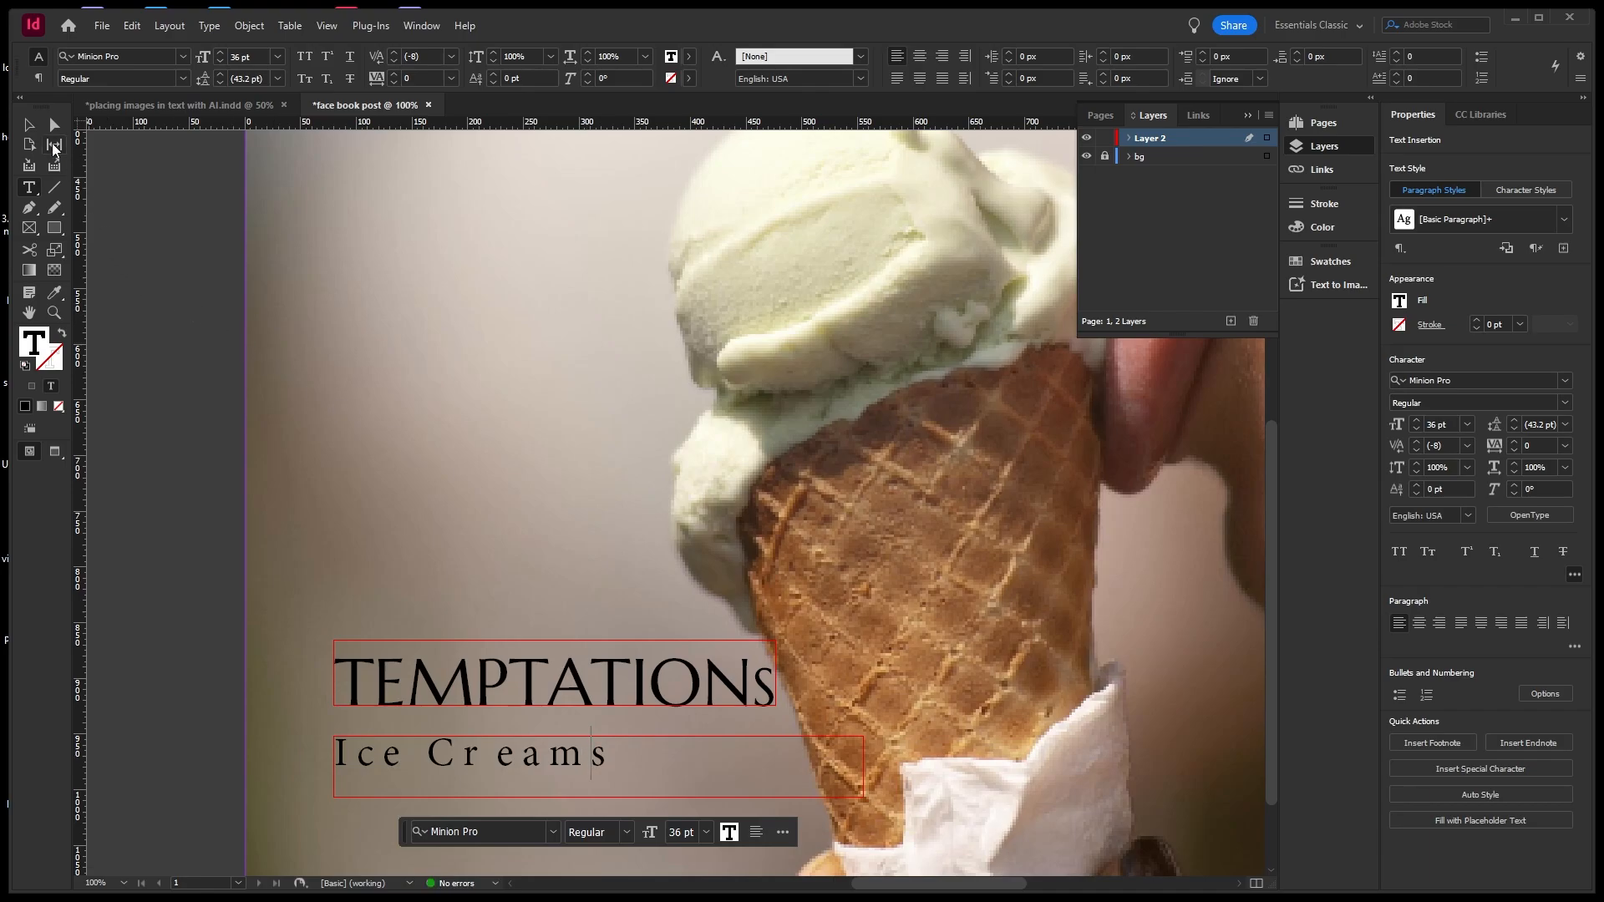
Right-align Ice Creams and move its frame to about X 477 px, Y 934 px, flush with the end of TEMPTATIONS, and deselect it.
click(32, 129)
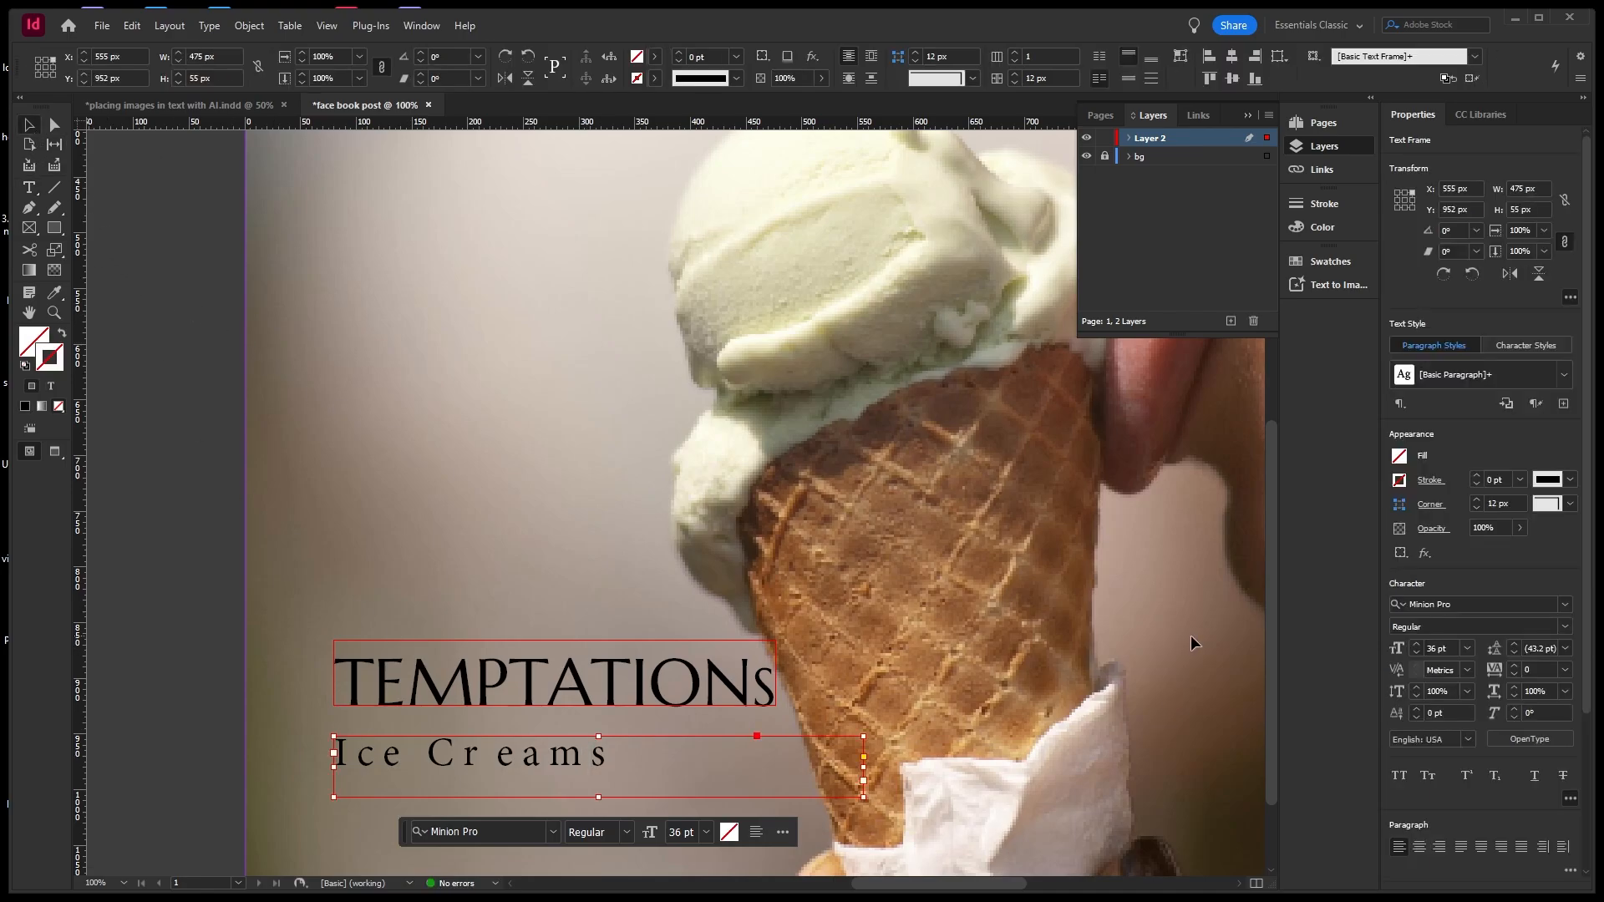
click(1438, 852)
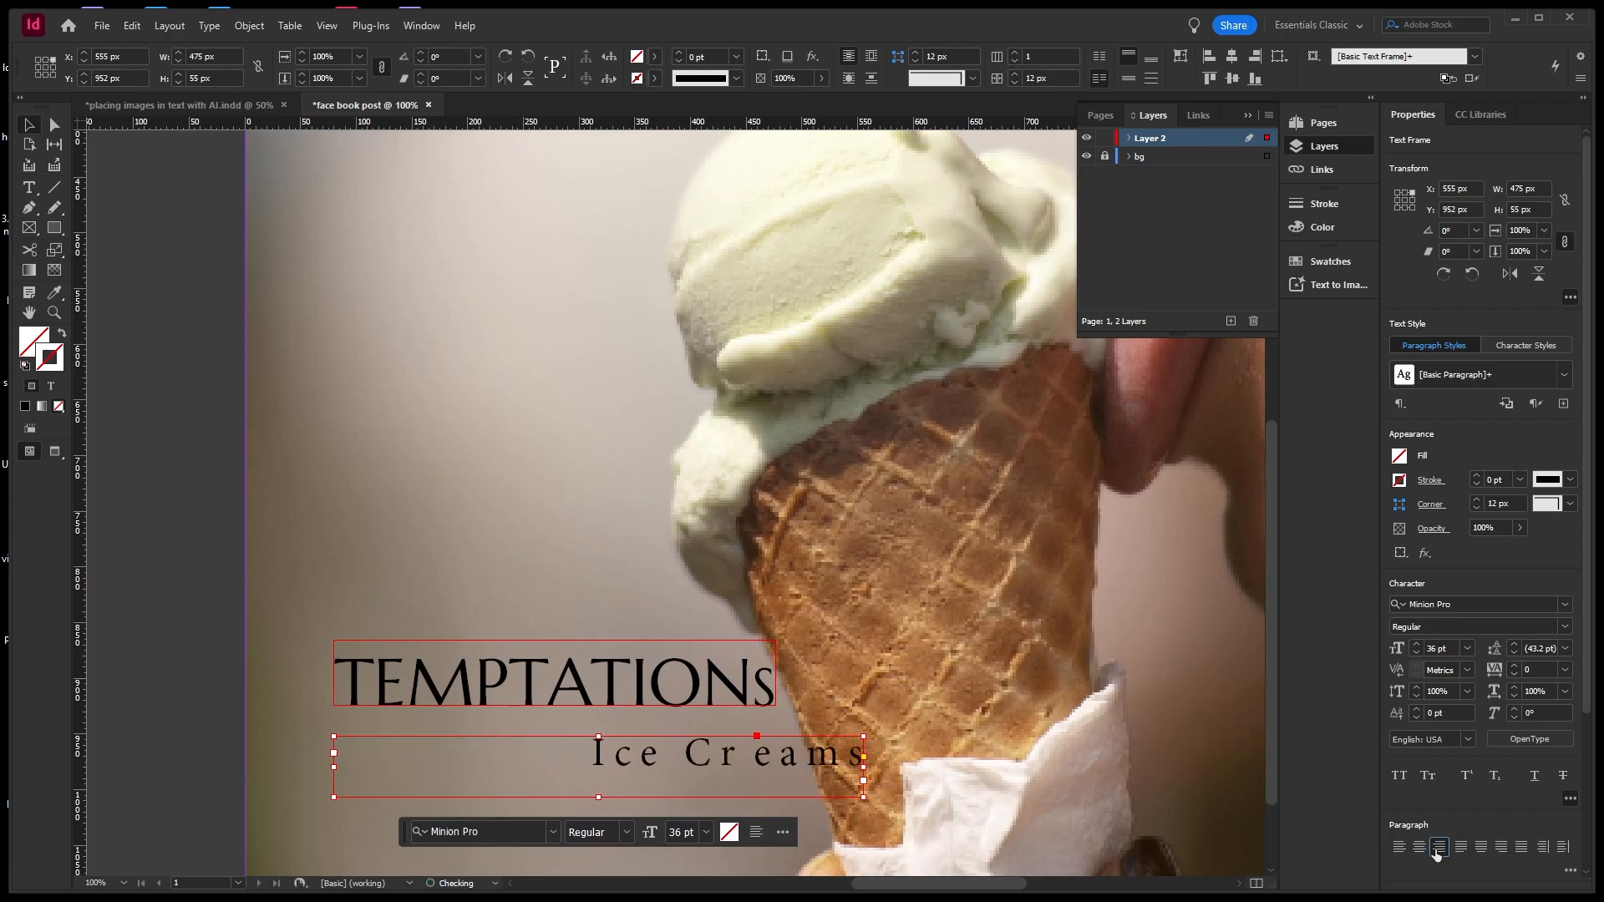
drag(792, 764, 707, 744)
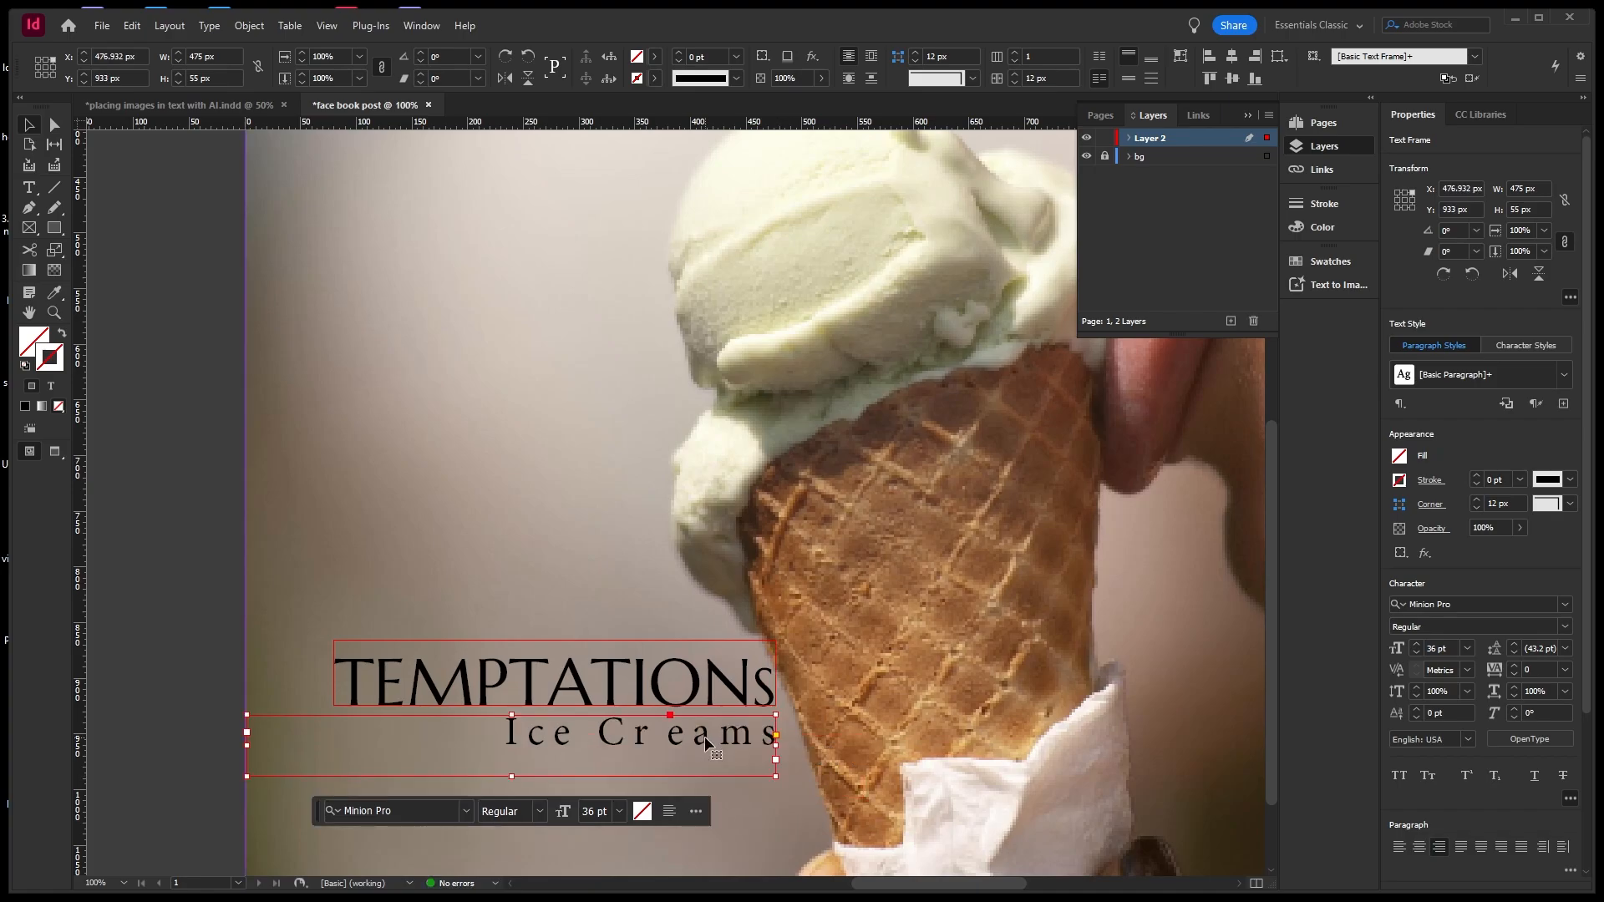
key(Down)
key(Down)
key(Down)
key(Down)
key(Down)
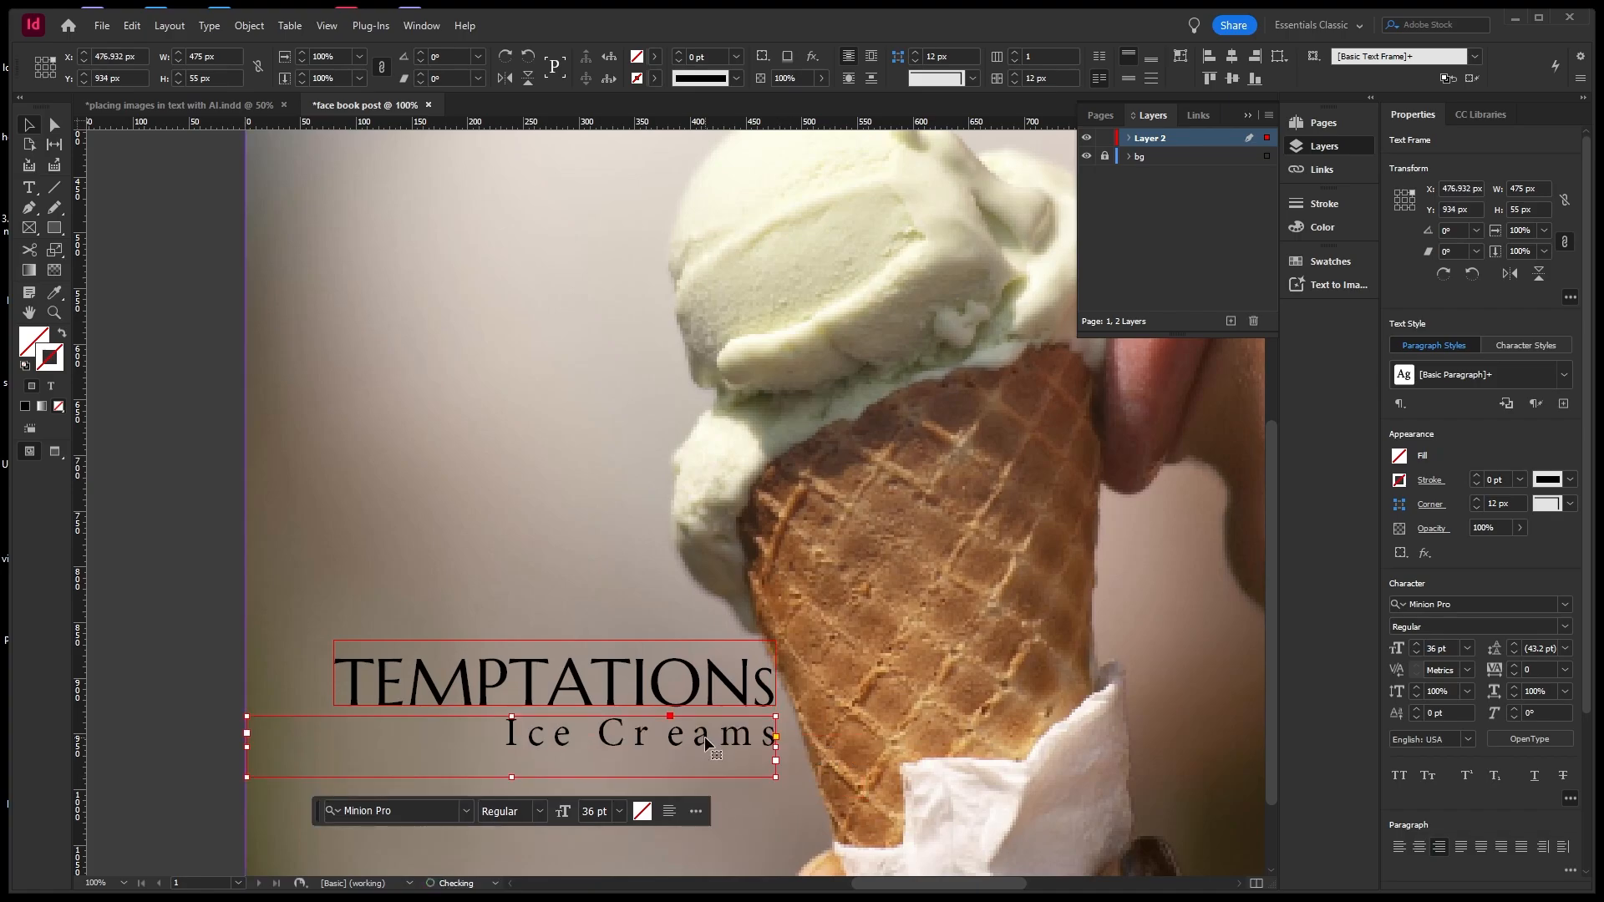
click(580, 583)
Draw an unfilled rectangle with a 1 pt black stroke around TEMPTATIONS, about 448 by 99 px, its lower edge crossing Ice Creams.
scroll(615, 536, down, 1)
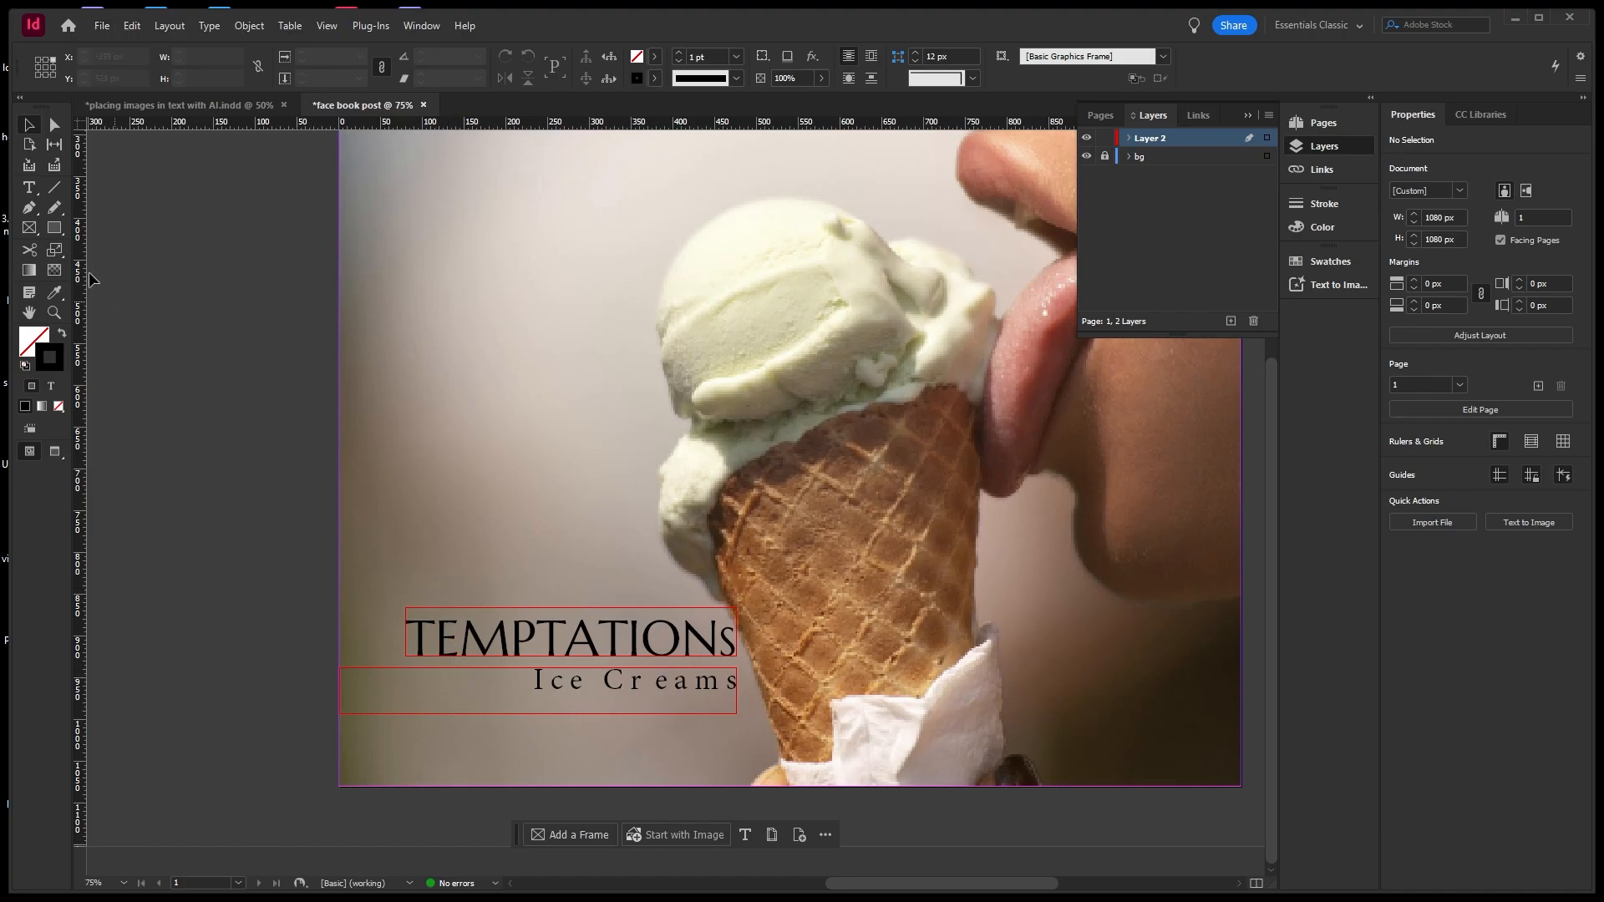
click(55, 229)
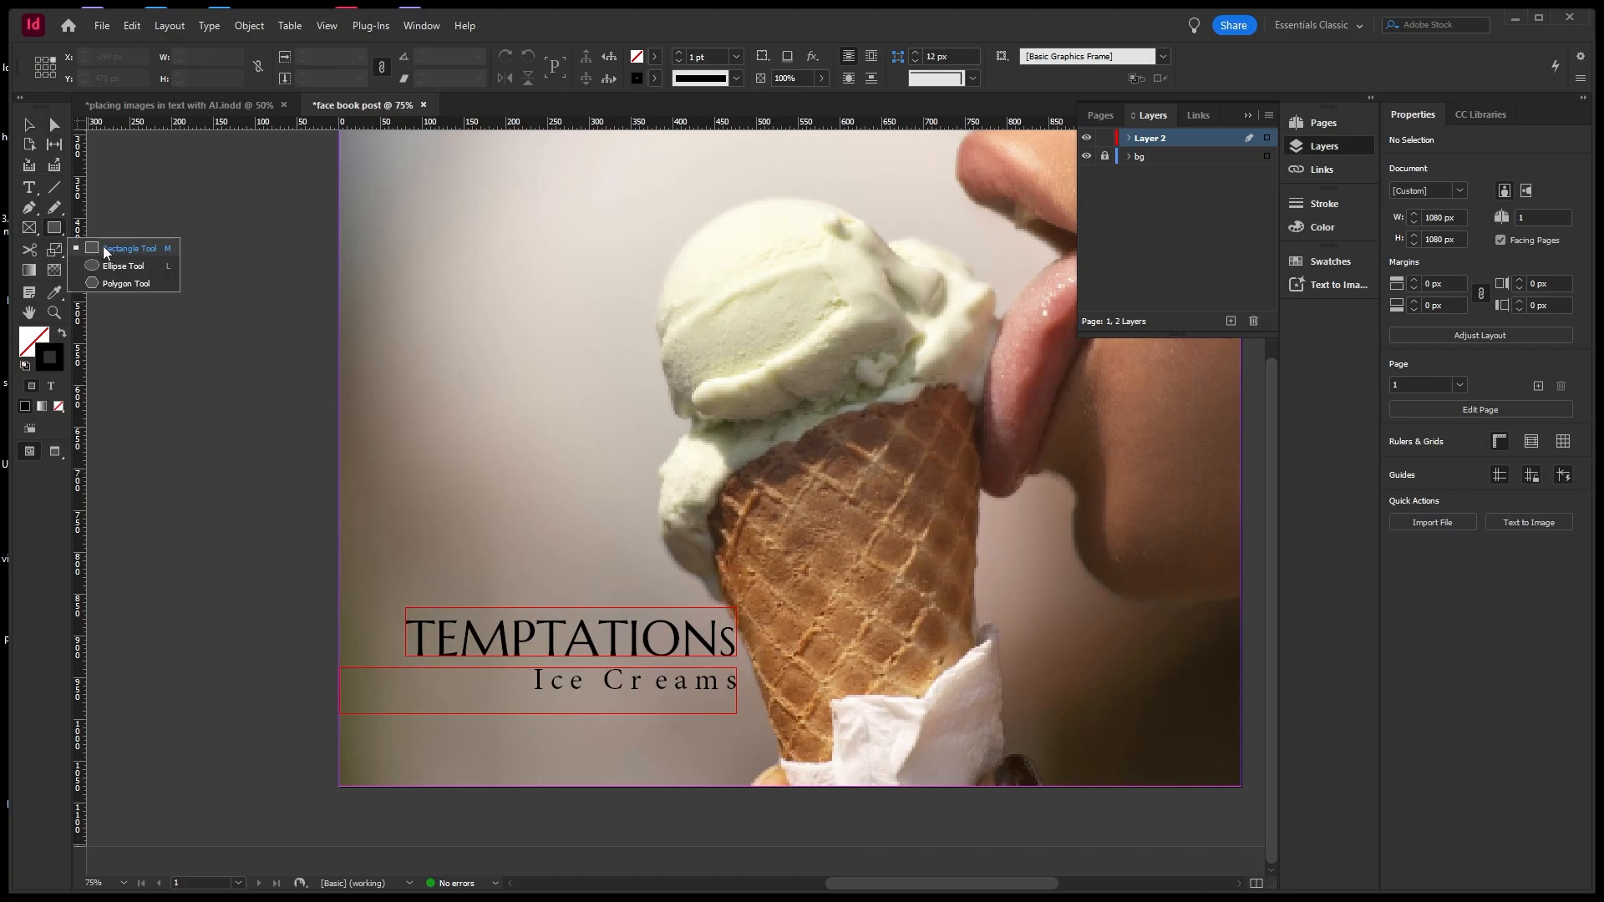
click(105, 250)
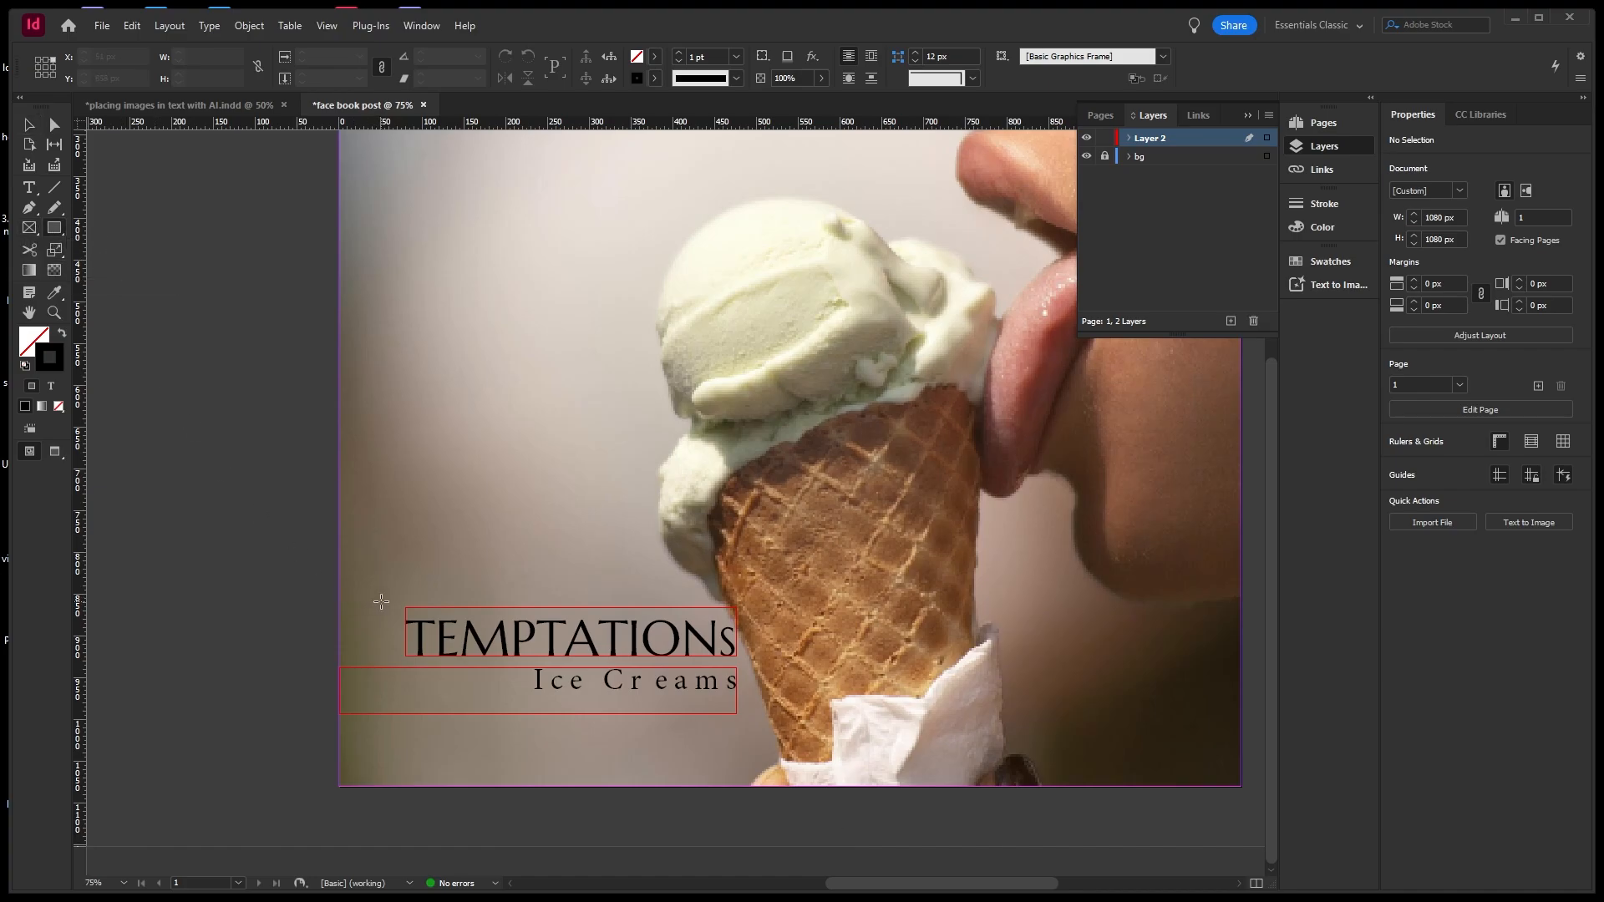
drag(383, 597, 757, 680)
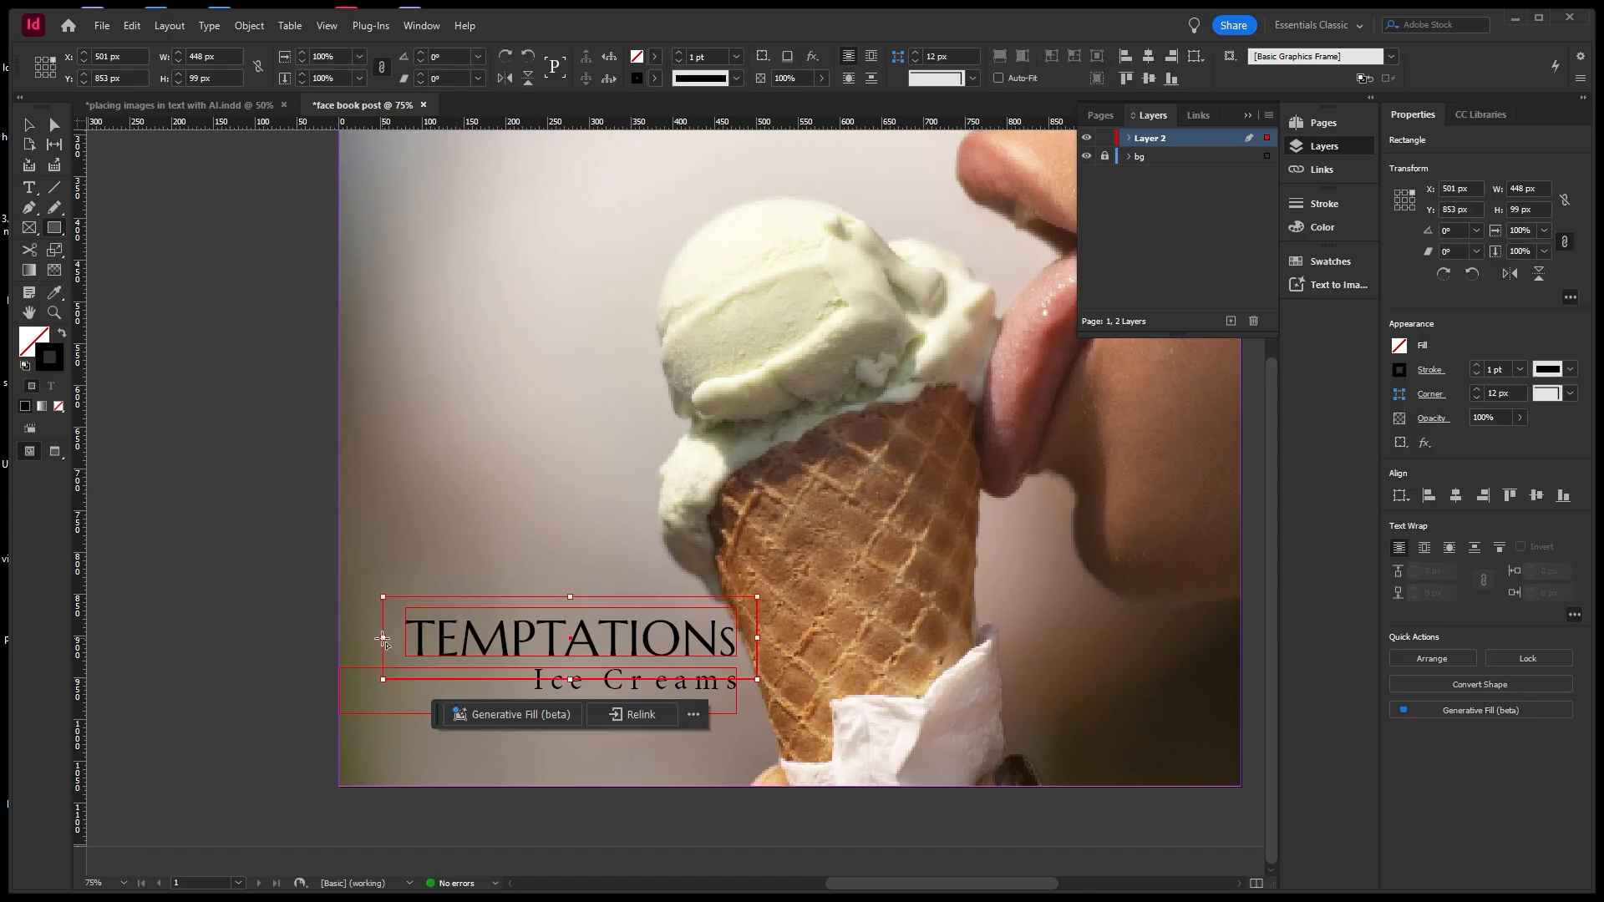
Adjust all four sides of the rectangle around the title so it measures about 438 by 97 px, and deselect it.
click(26, 127)
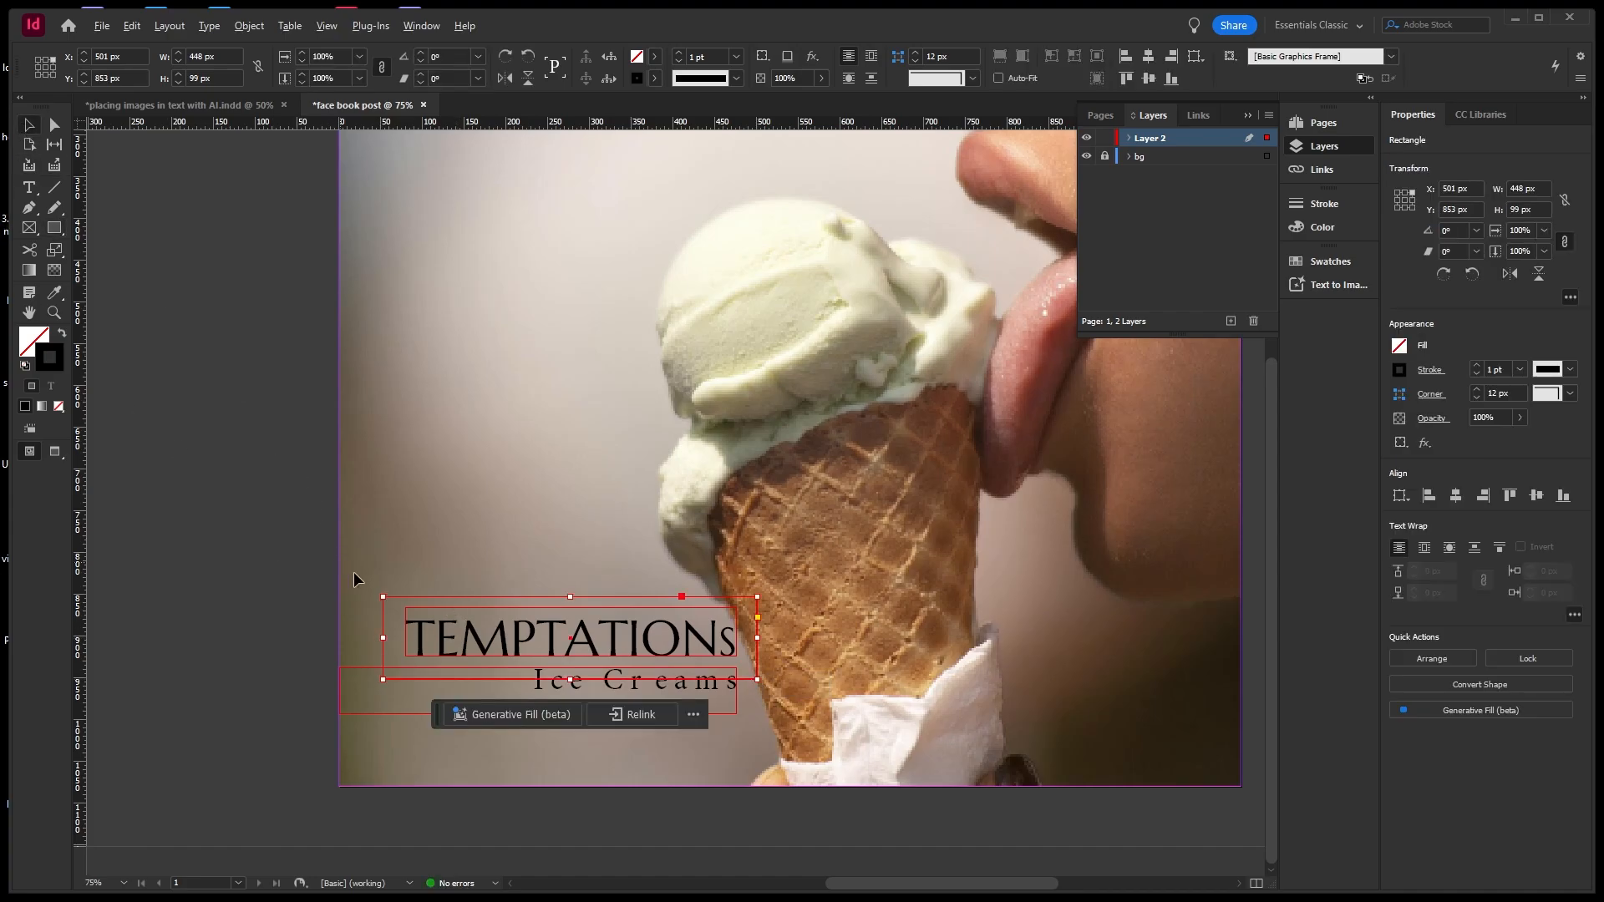
key(ctrl+equal)
key(ctrl+equal)
drag(377, 617, 383, 615)
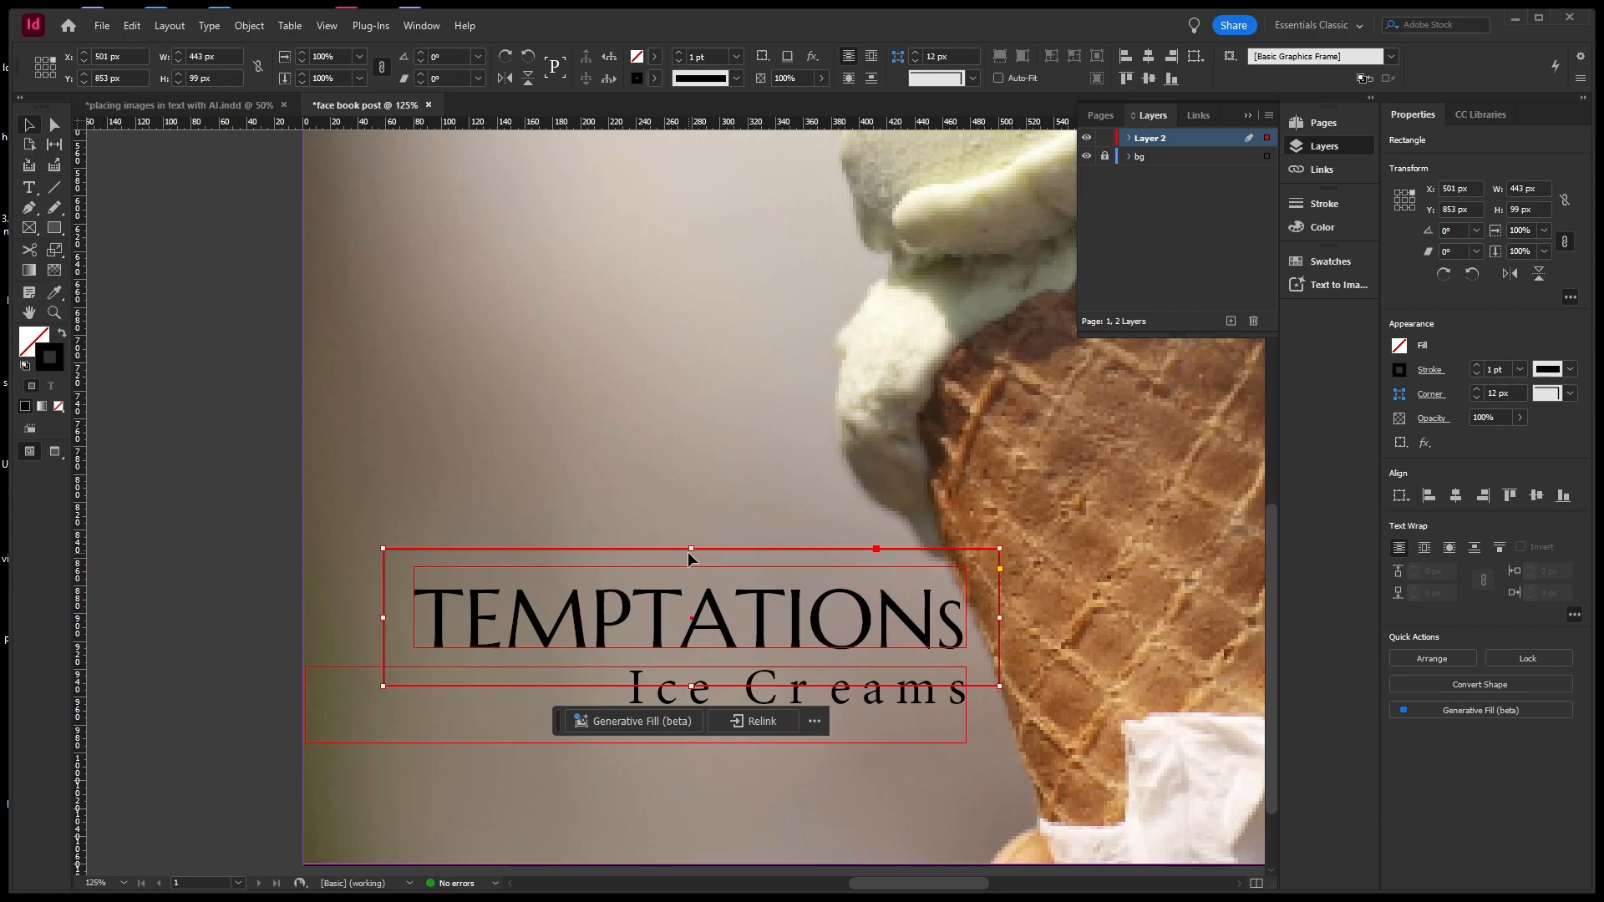
drag(691, 549, 692, 557)
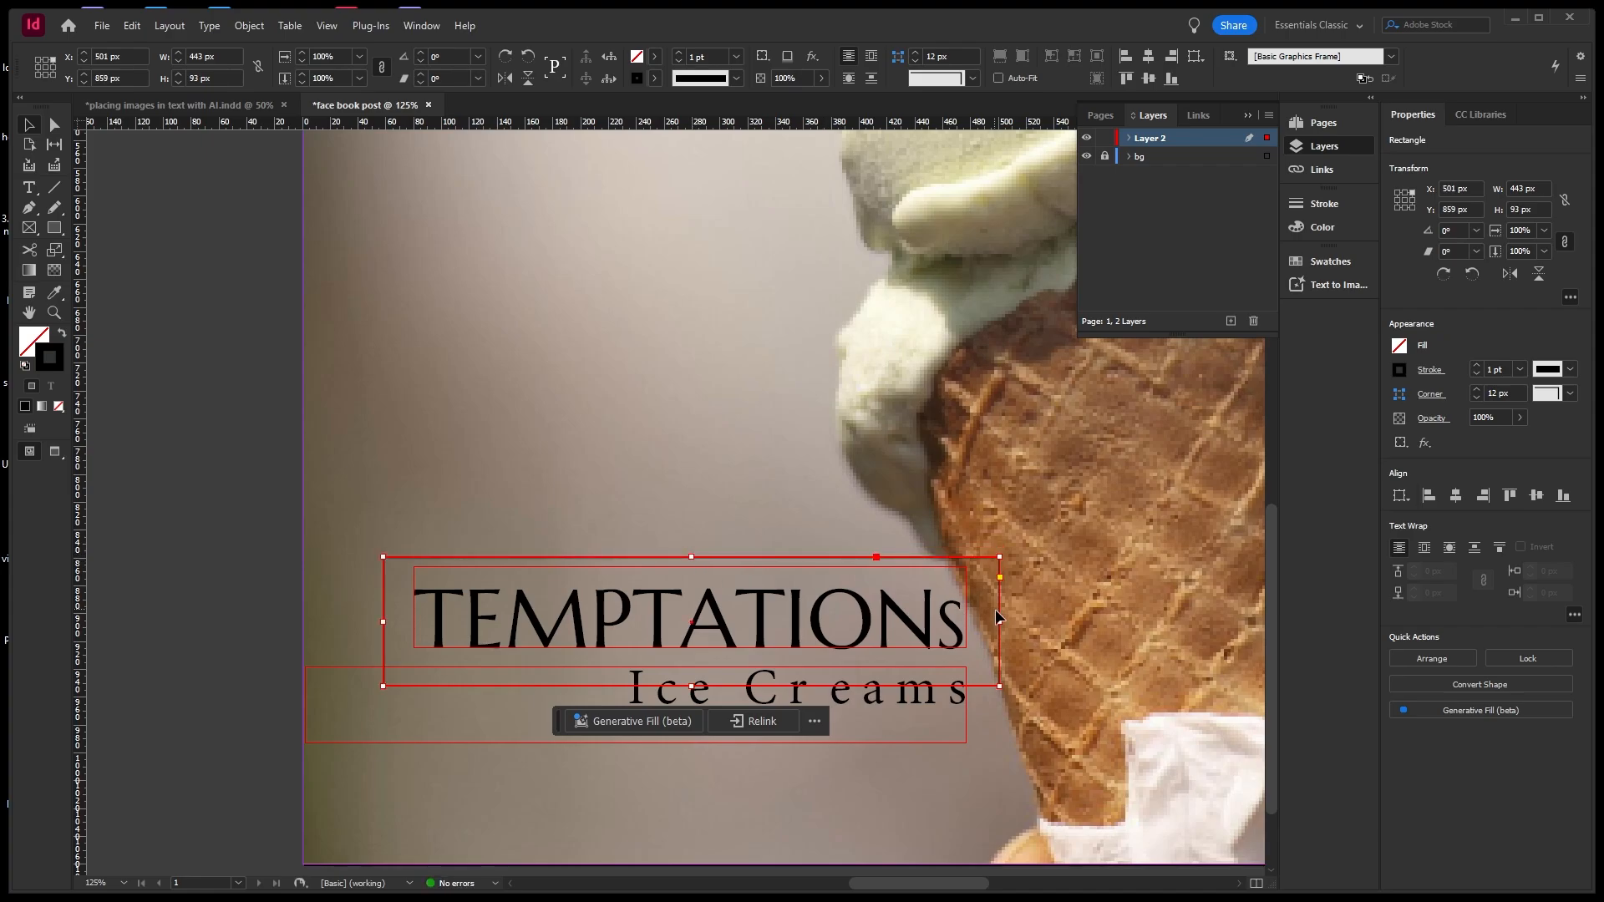
drag(1000, 621, 993, 624)
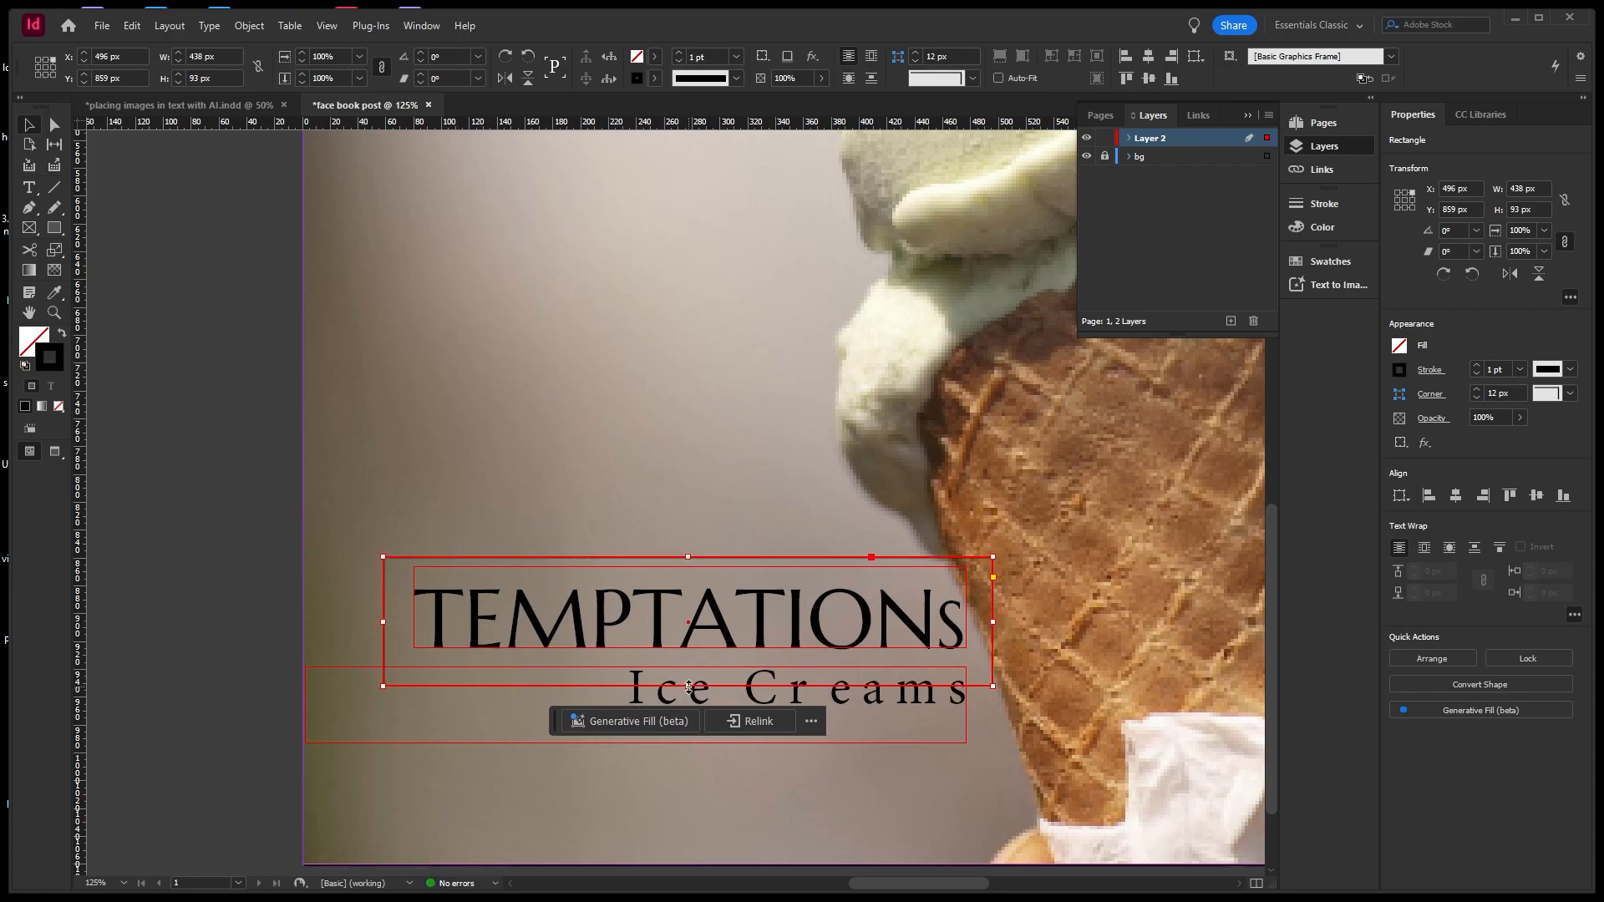
drag(689, 686, 688, 692)
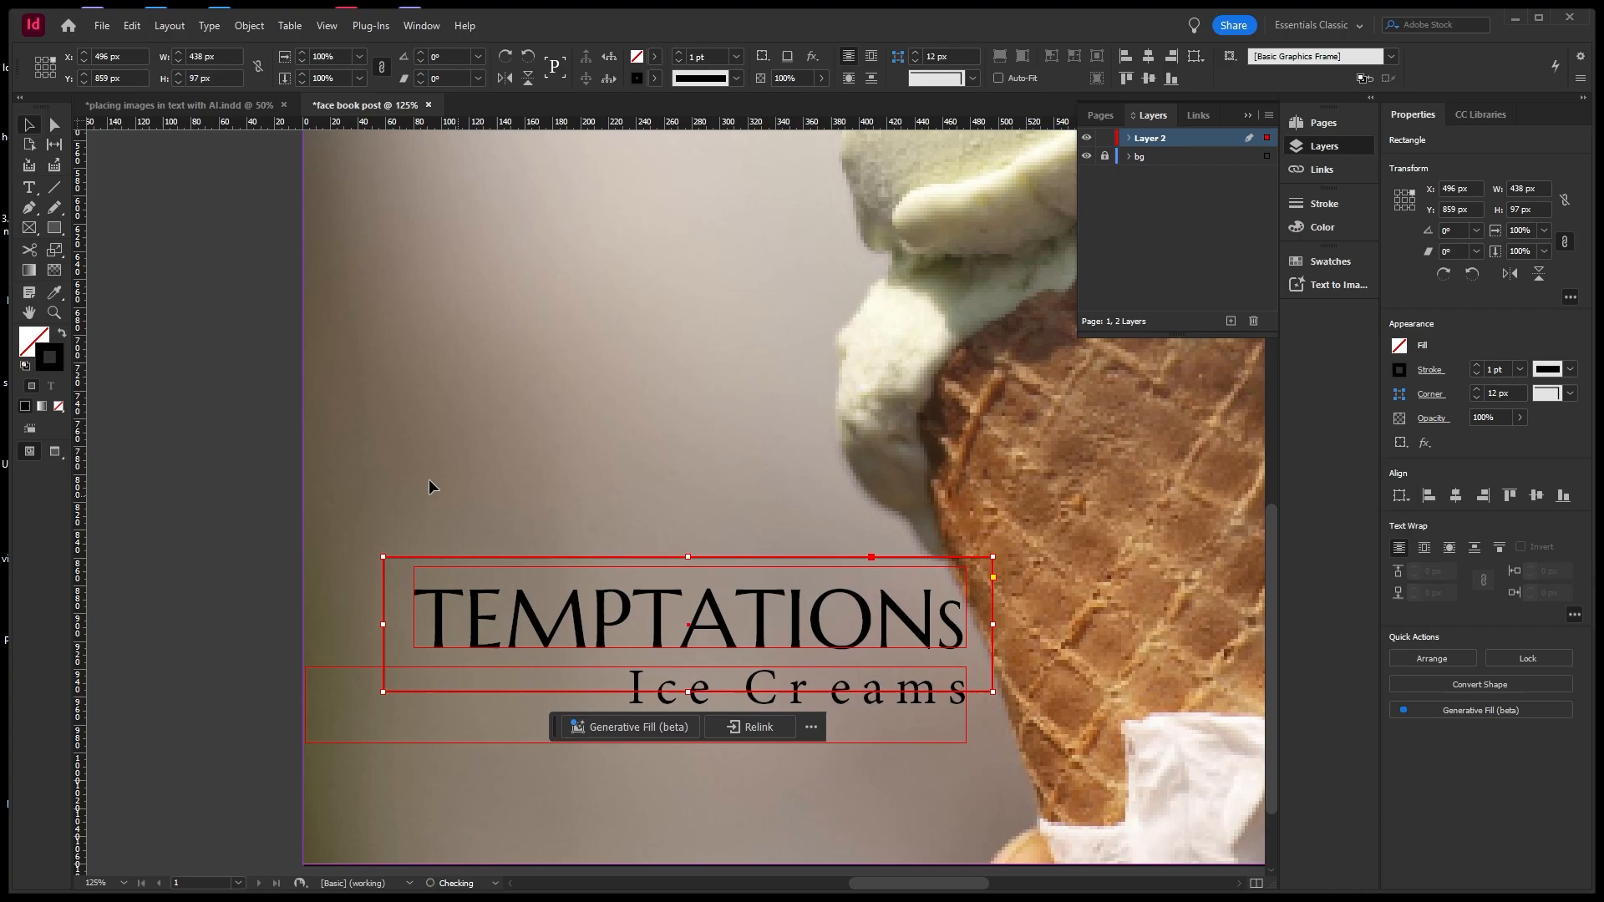
click(325, 319)
Set the fill of the whole TEMPTATIONS text to white (ffffff) using the HSB colour space, and deselect it.
scroll(562, 384, down, 2)
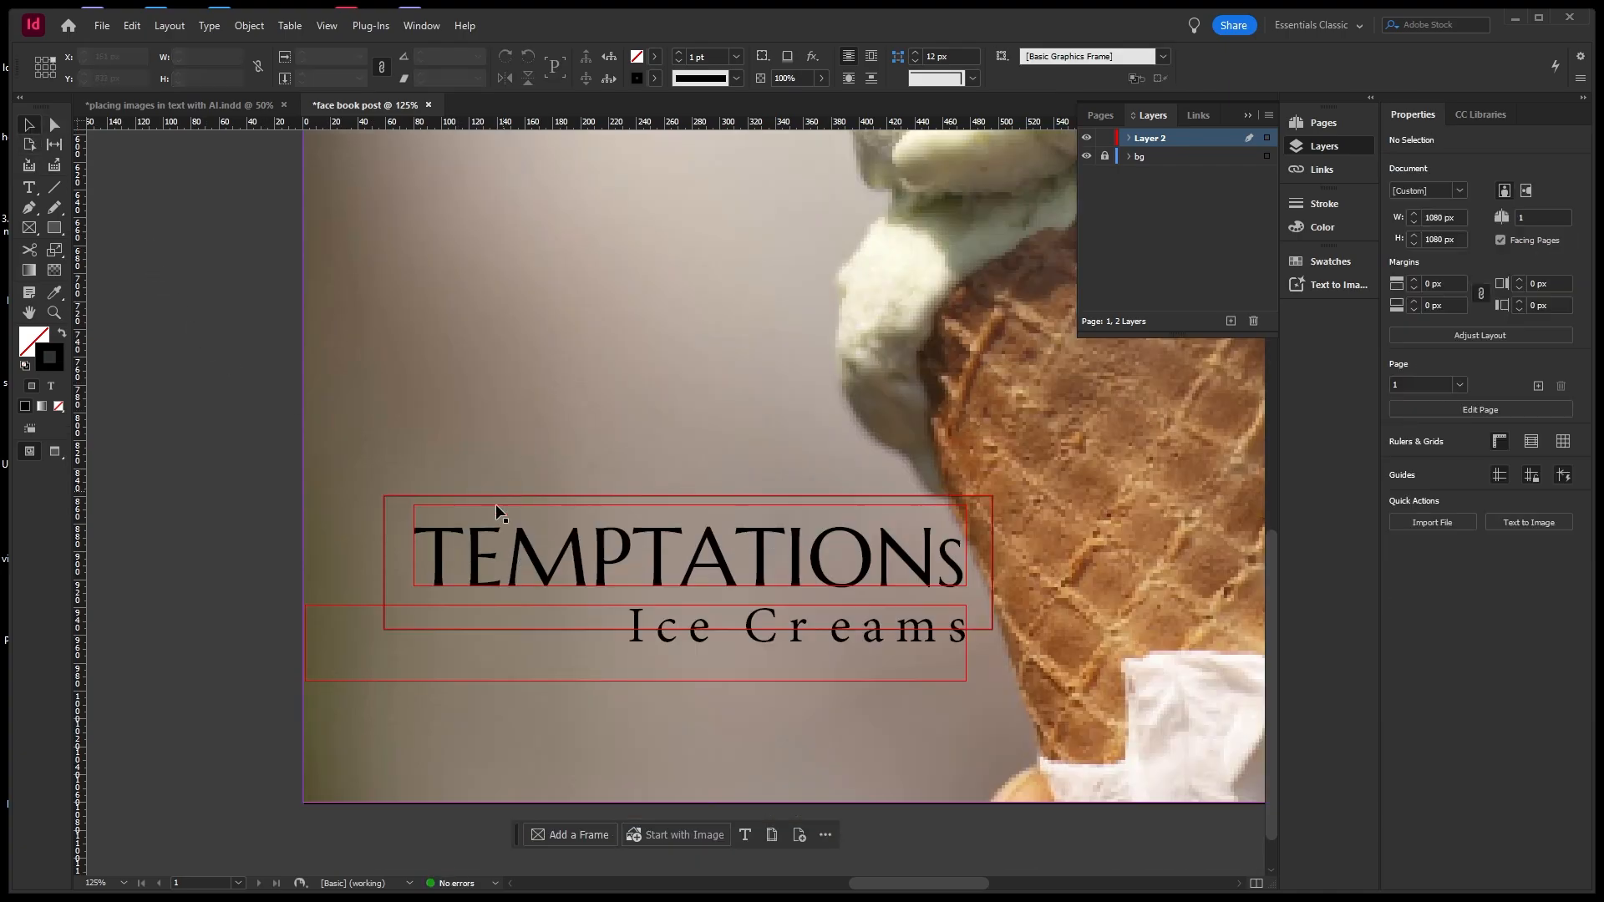
double_click(434, 562)
drag(415, 555, 979, 556)
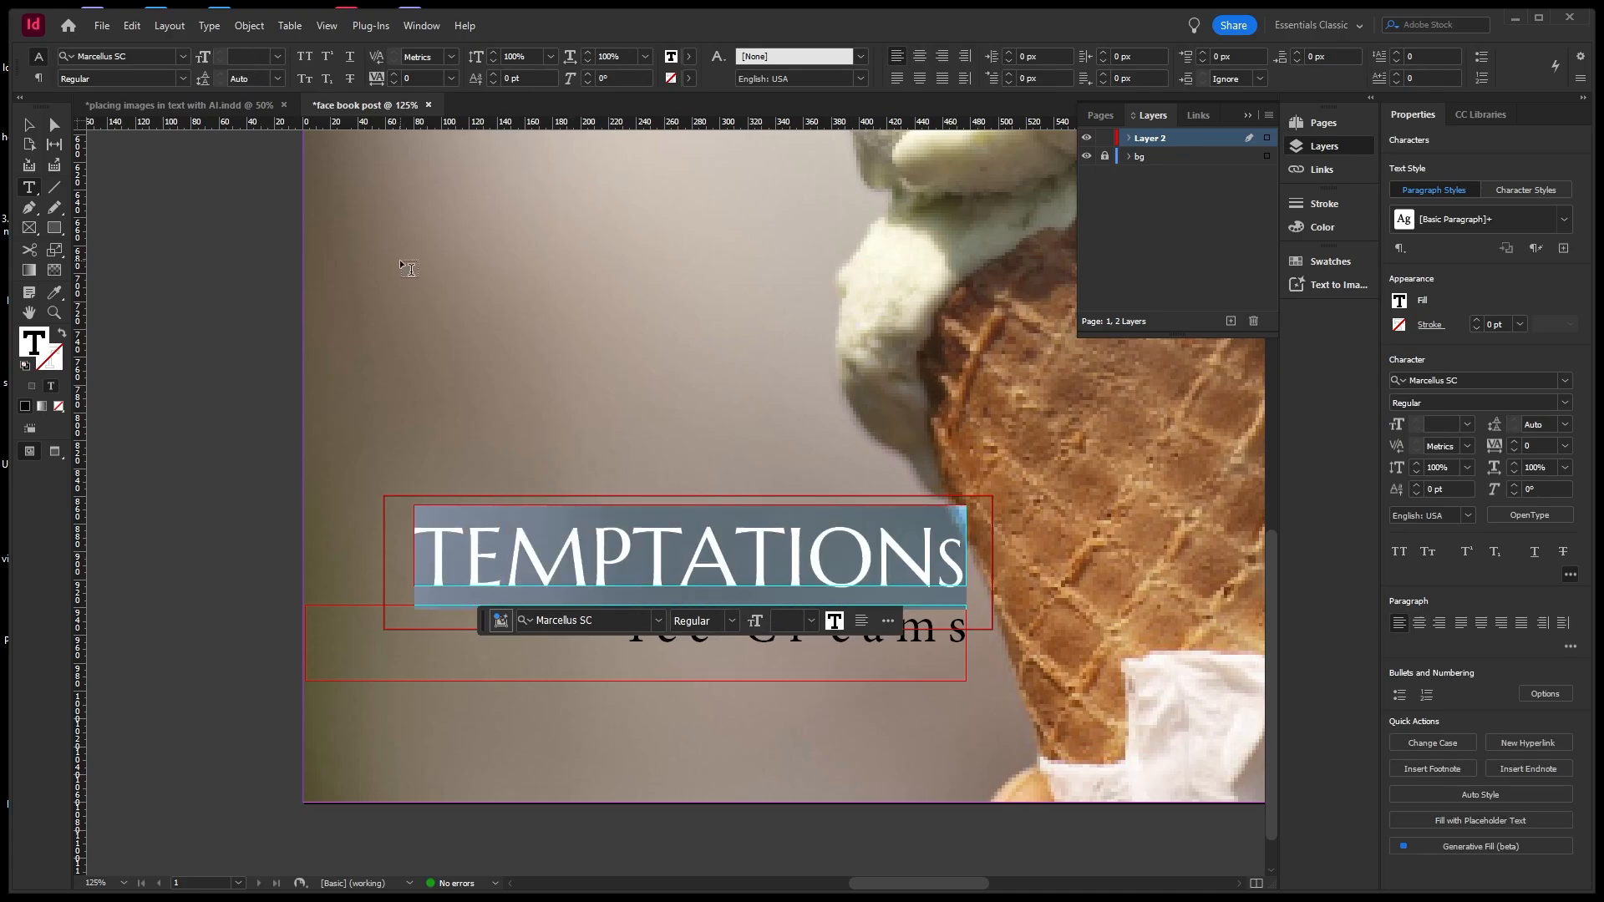
double_click(33, 348)
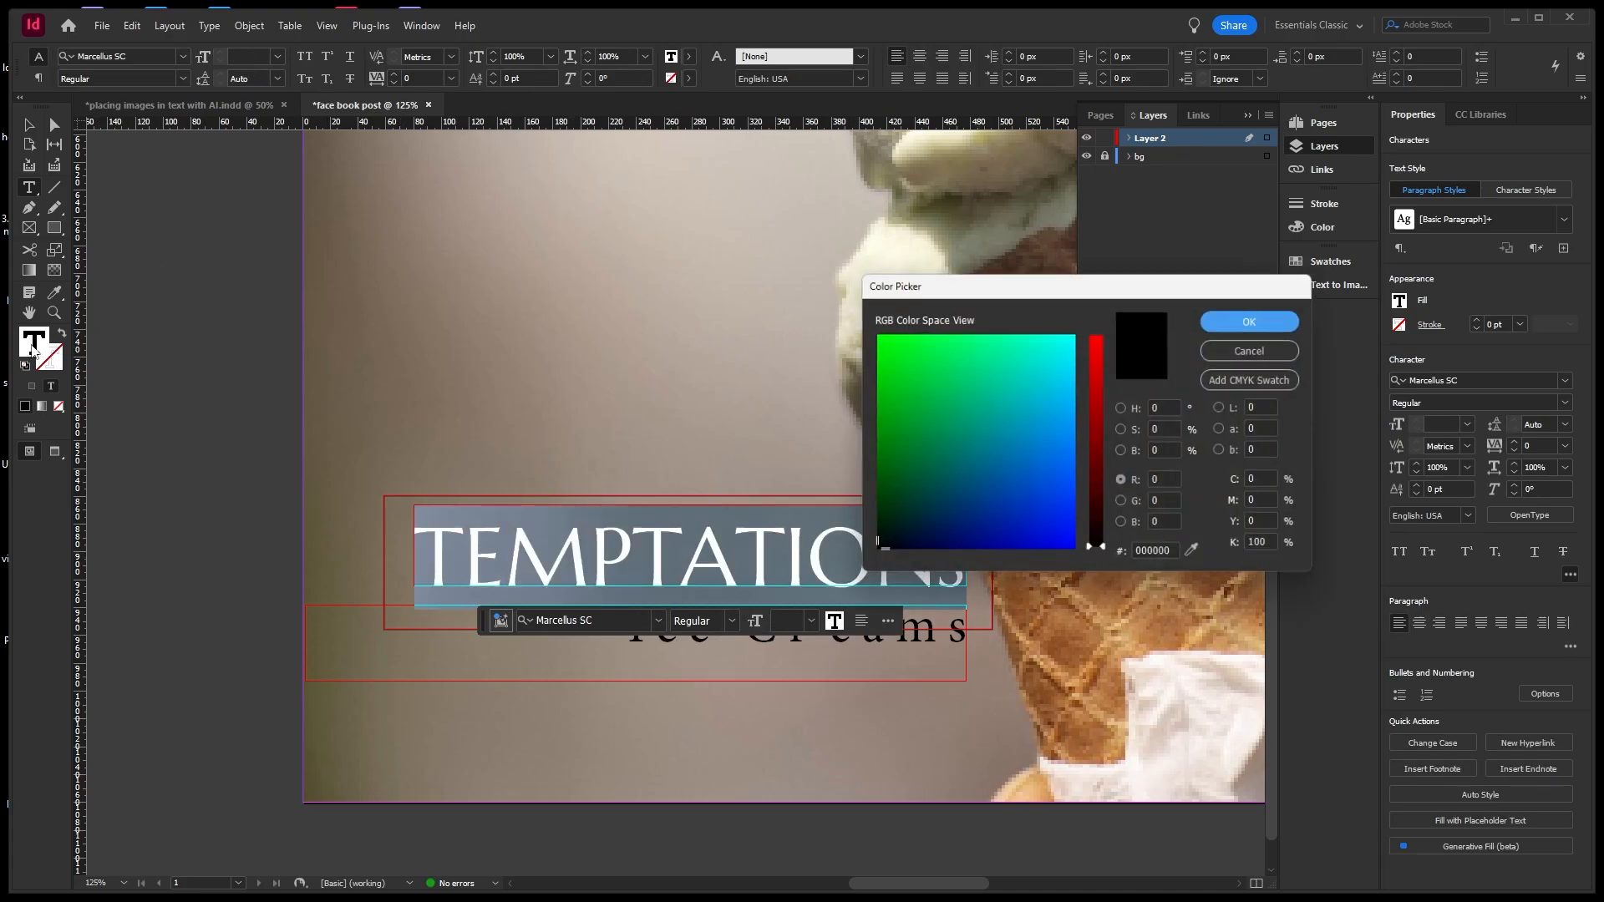
click(1123, 409)
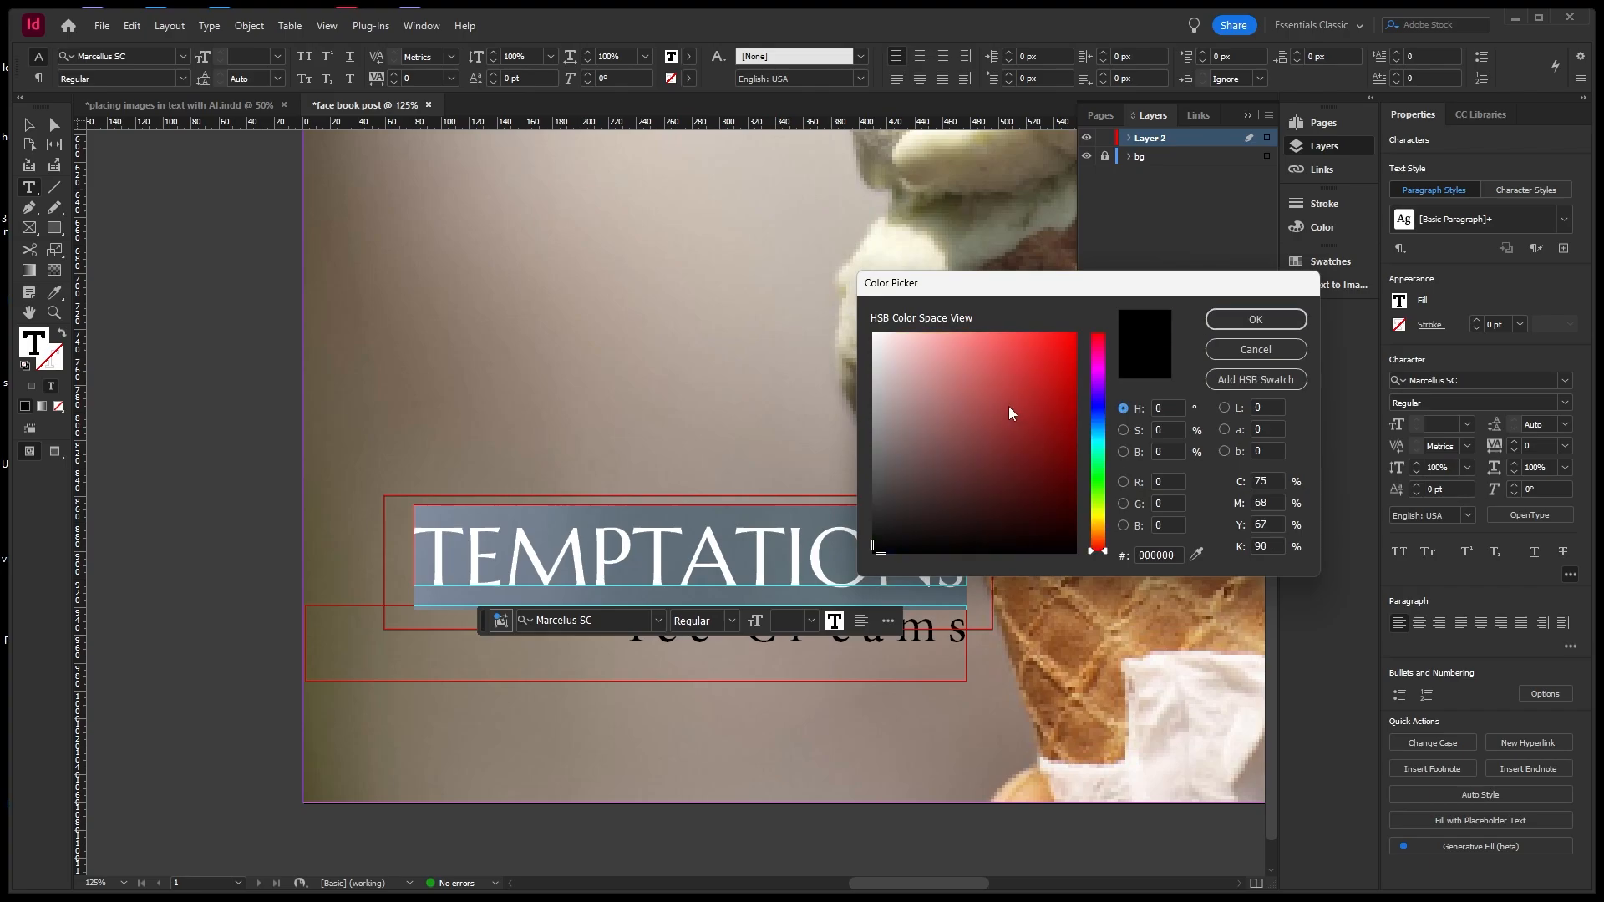
drag(1010, 410, 839, 314)
click(1245, 320)
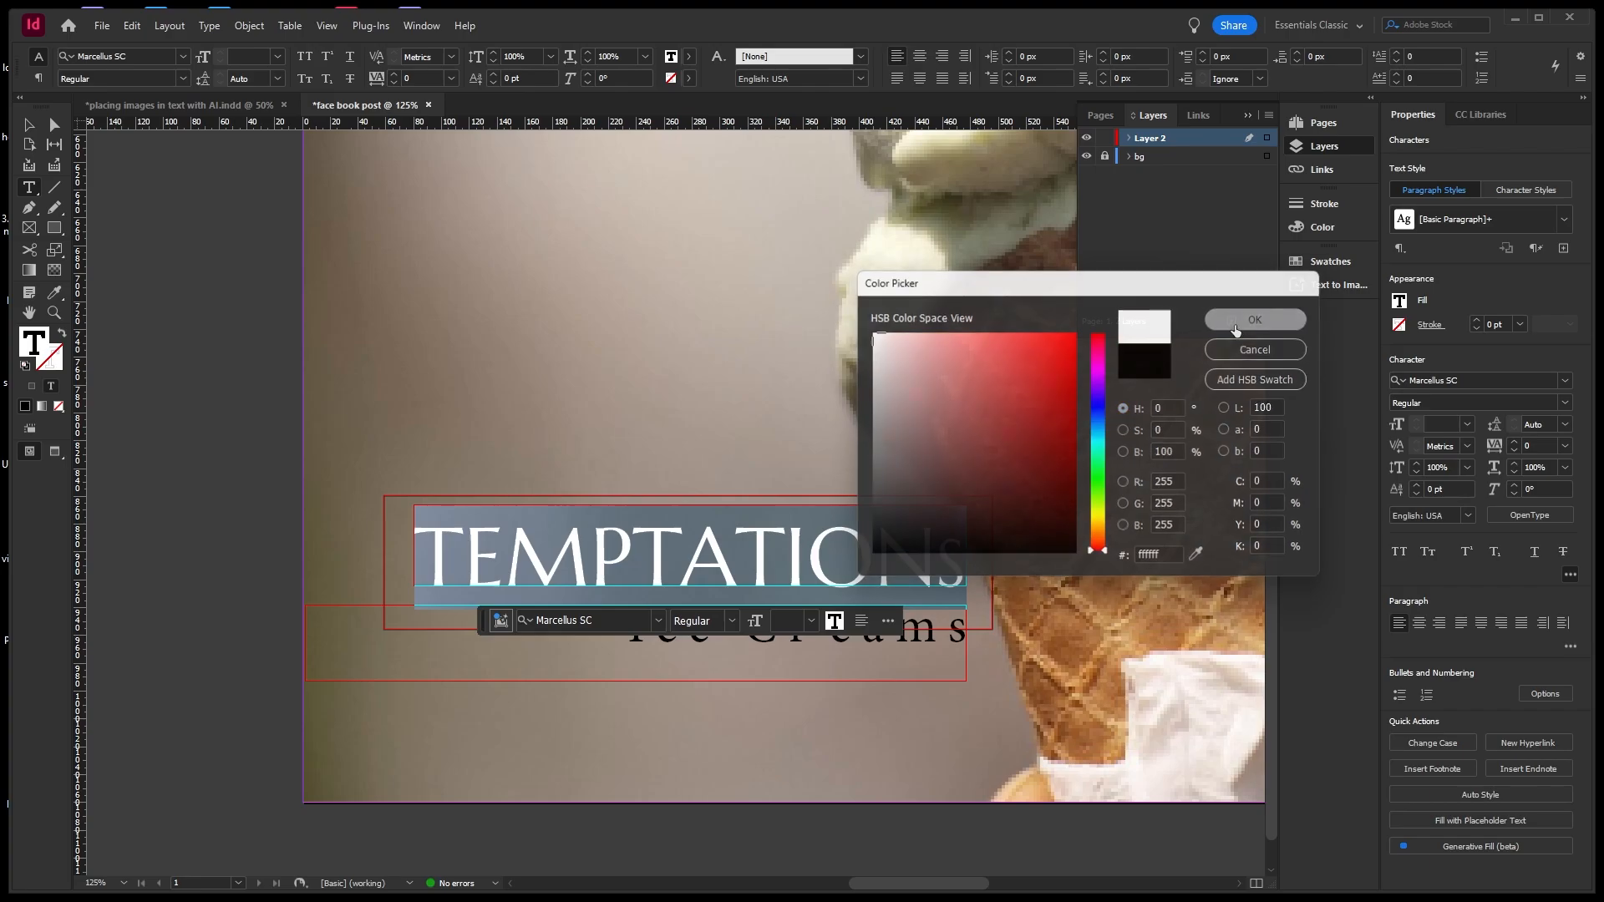
click(27, 127)
click(255, 368)
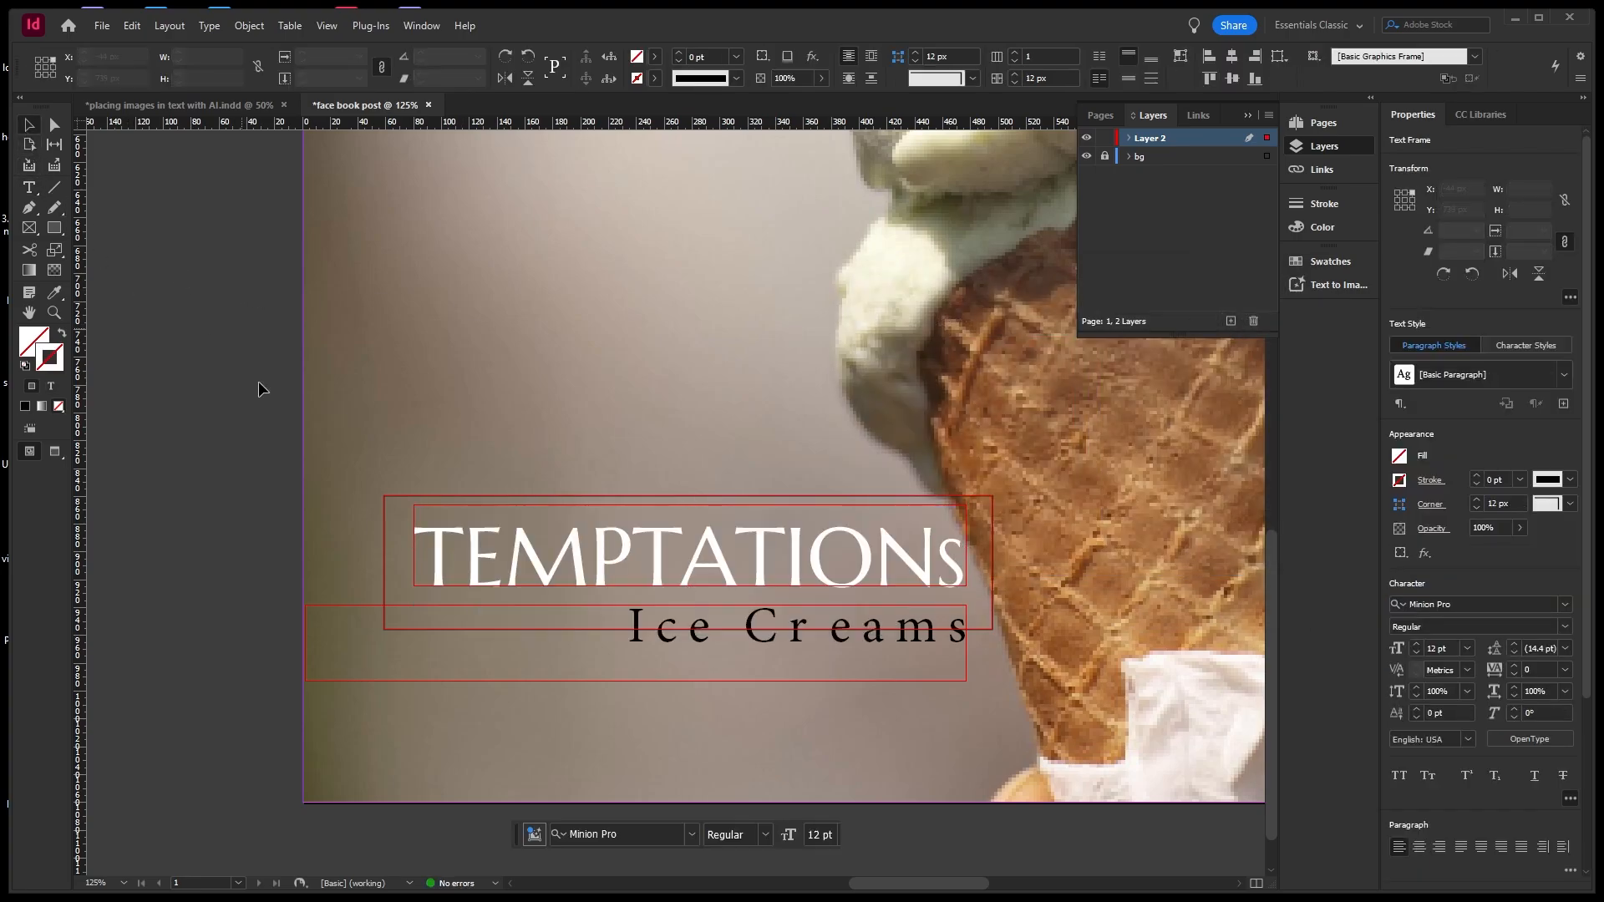
Recolour the Ice Creams lettering, except its final s, to blue (1582a1) using the HSB colour space.
double_click(631, 635)
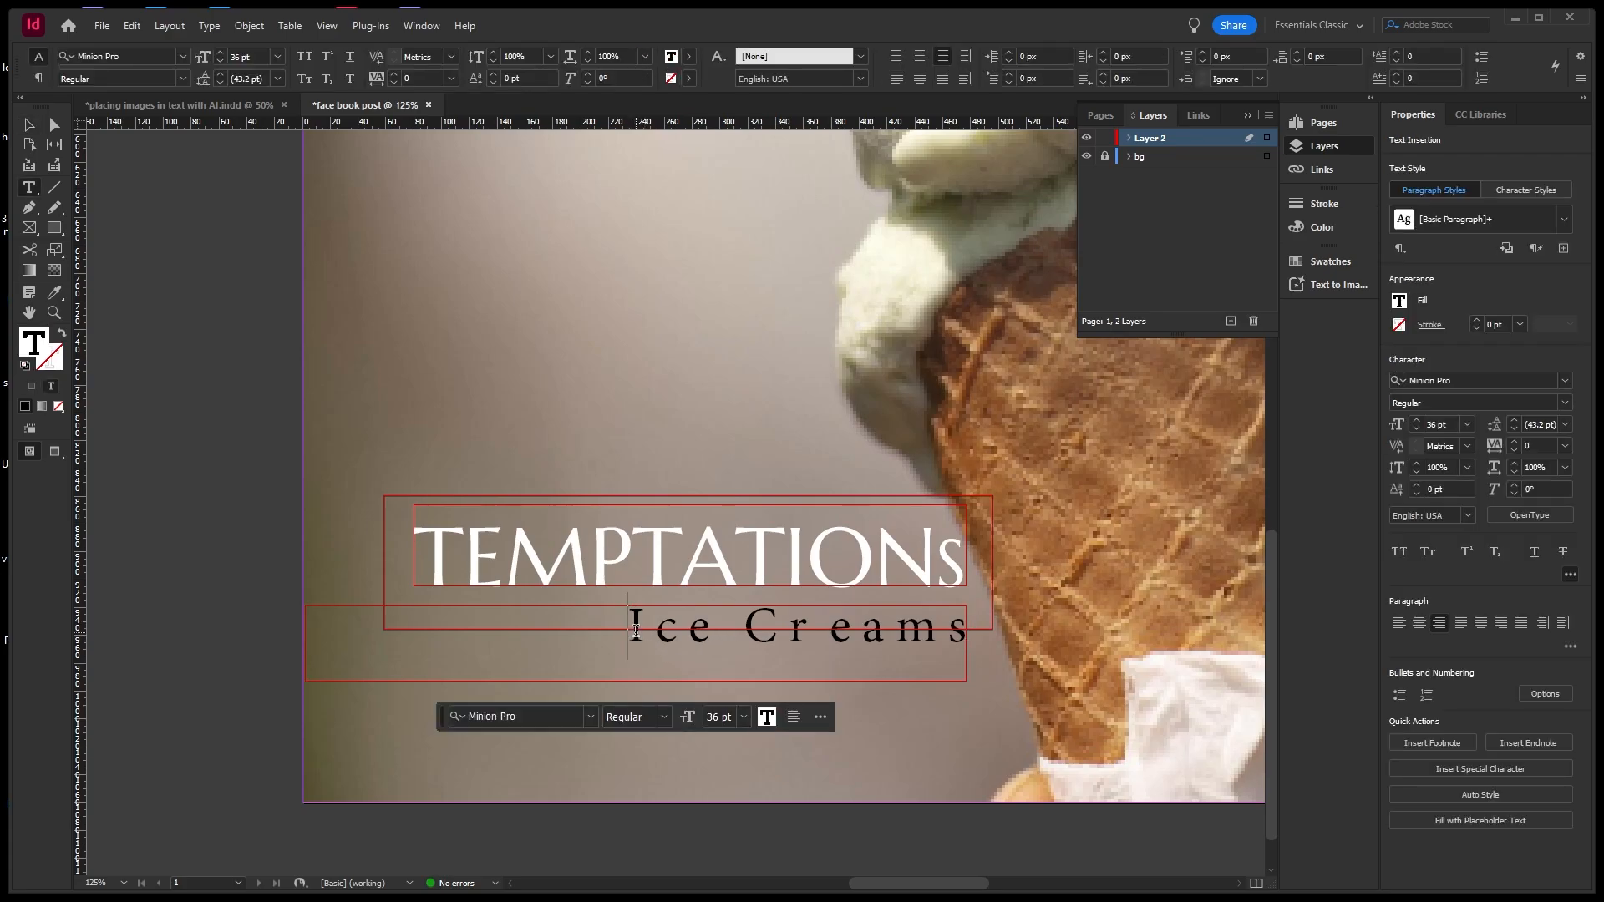
drag(635, 633, 954, 632)
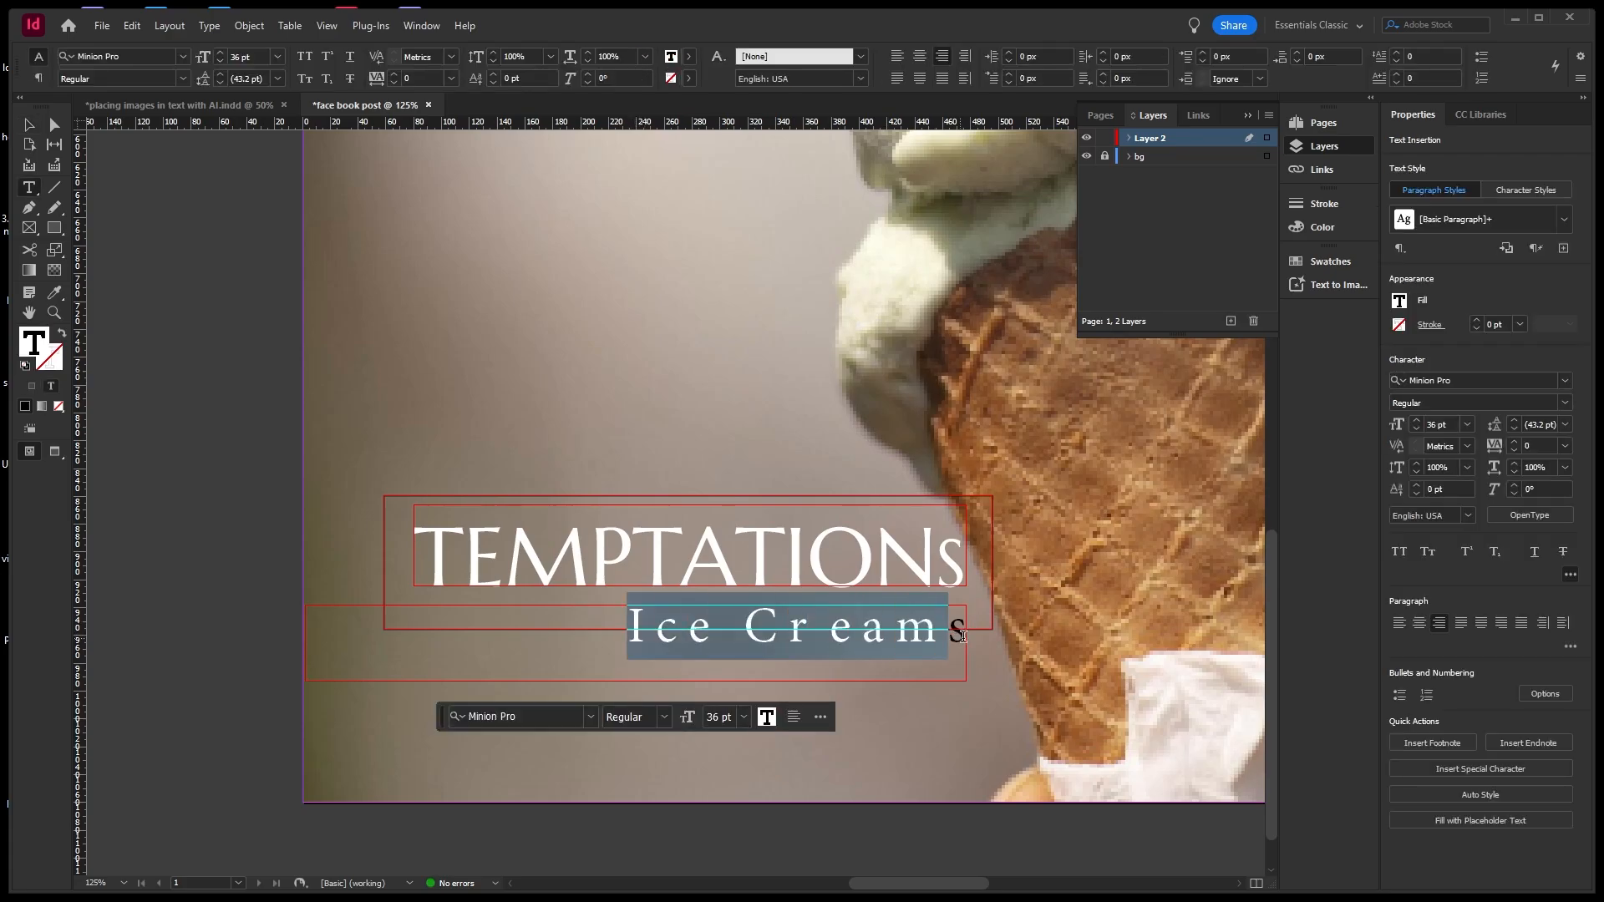
double_click(35, 351)
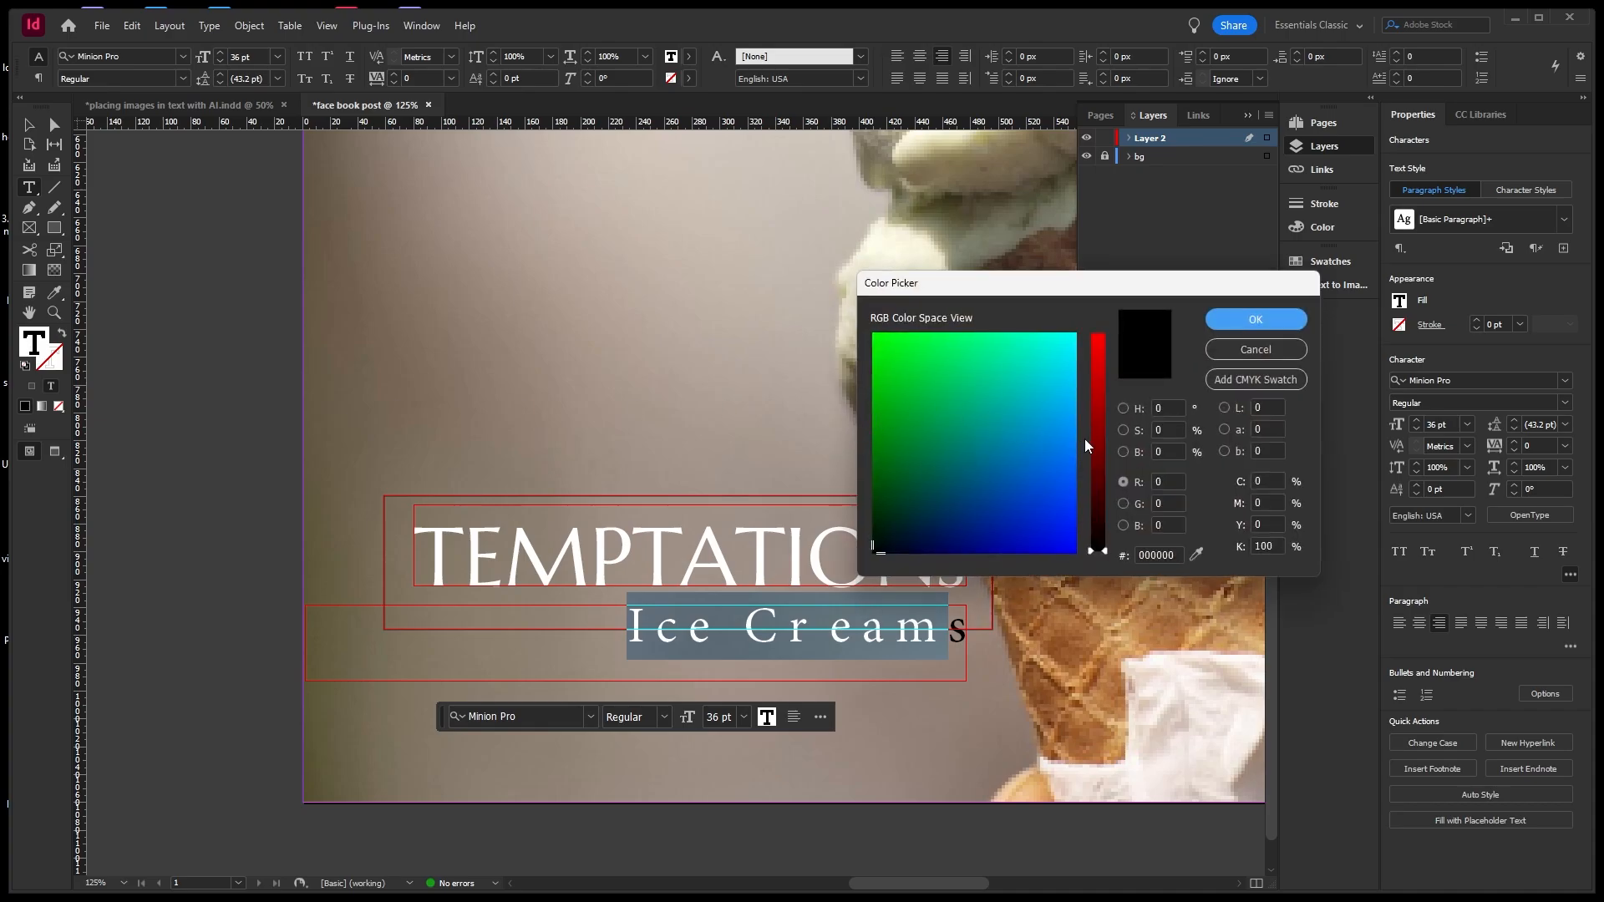
click(1122, 409)
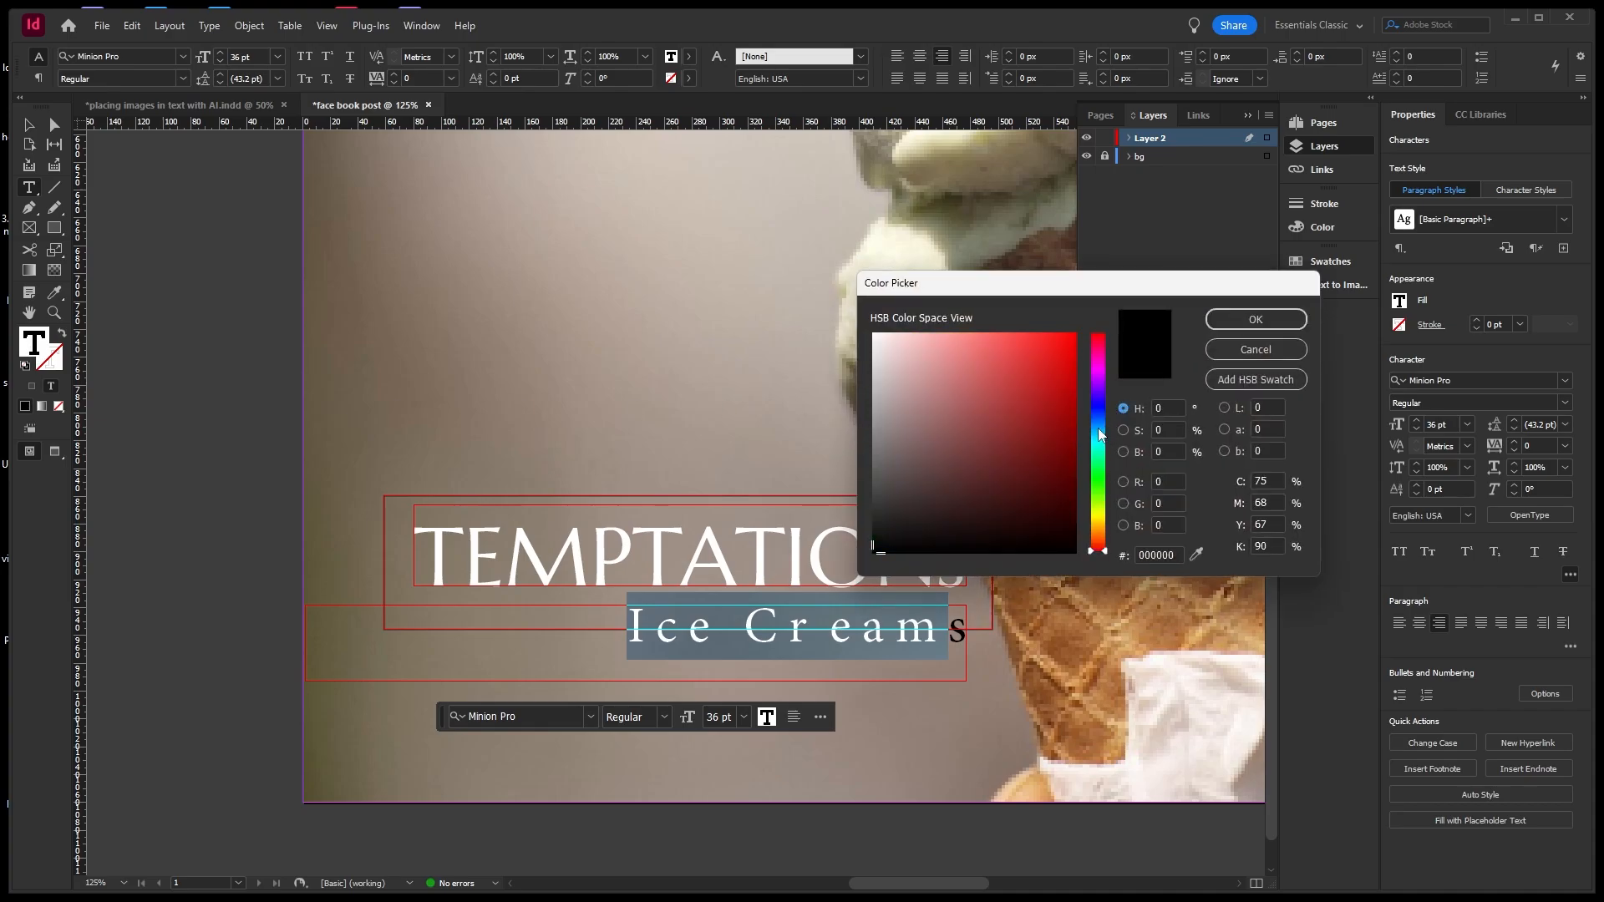
click(1098, 430)
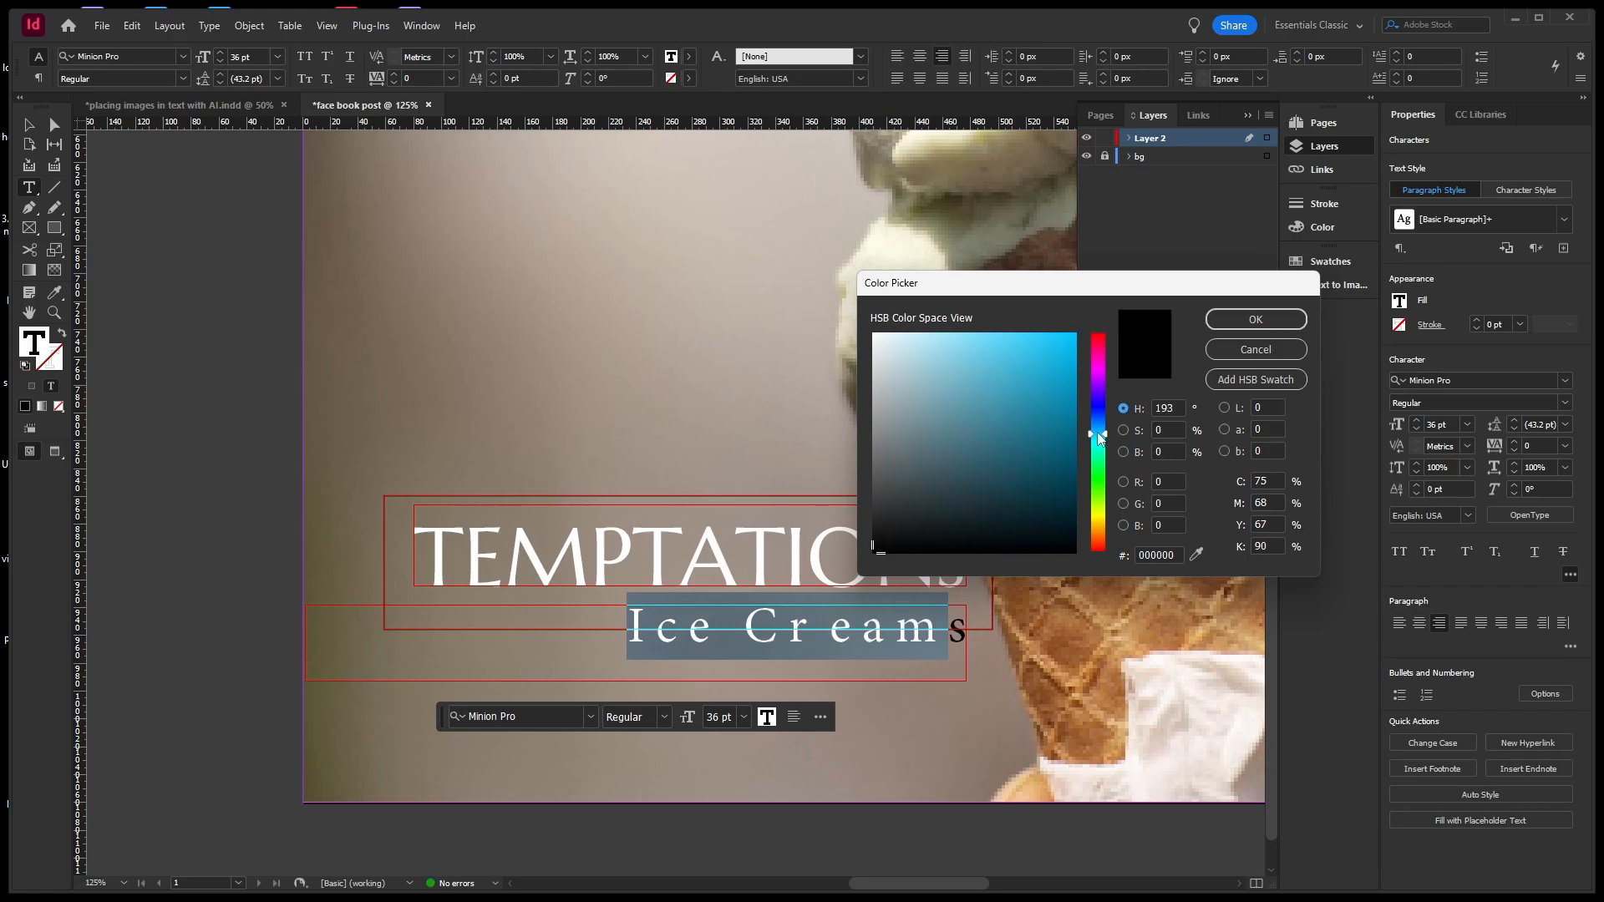
drag(1055, 400, 1051, 416)
click(1216, 315)
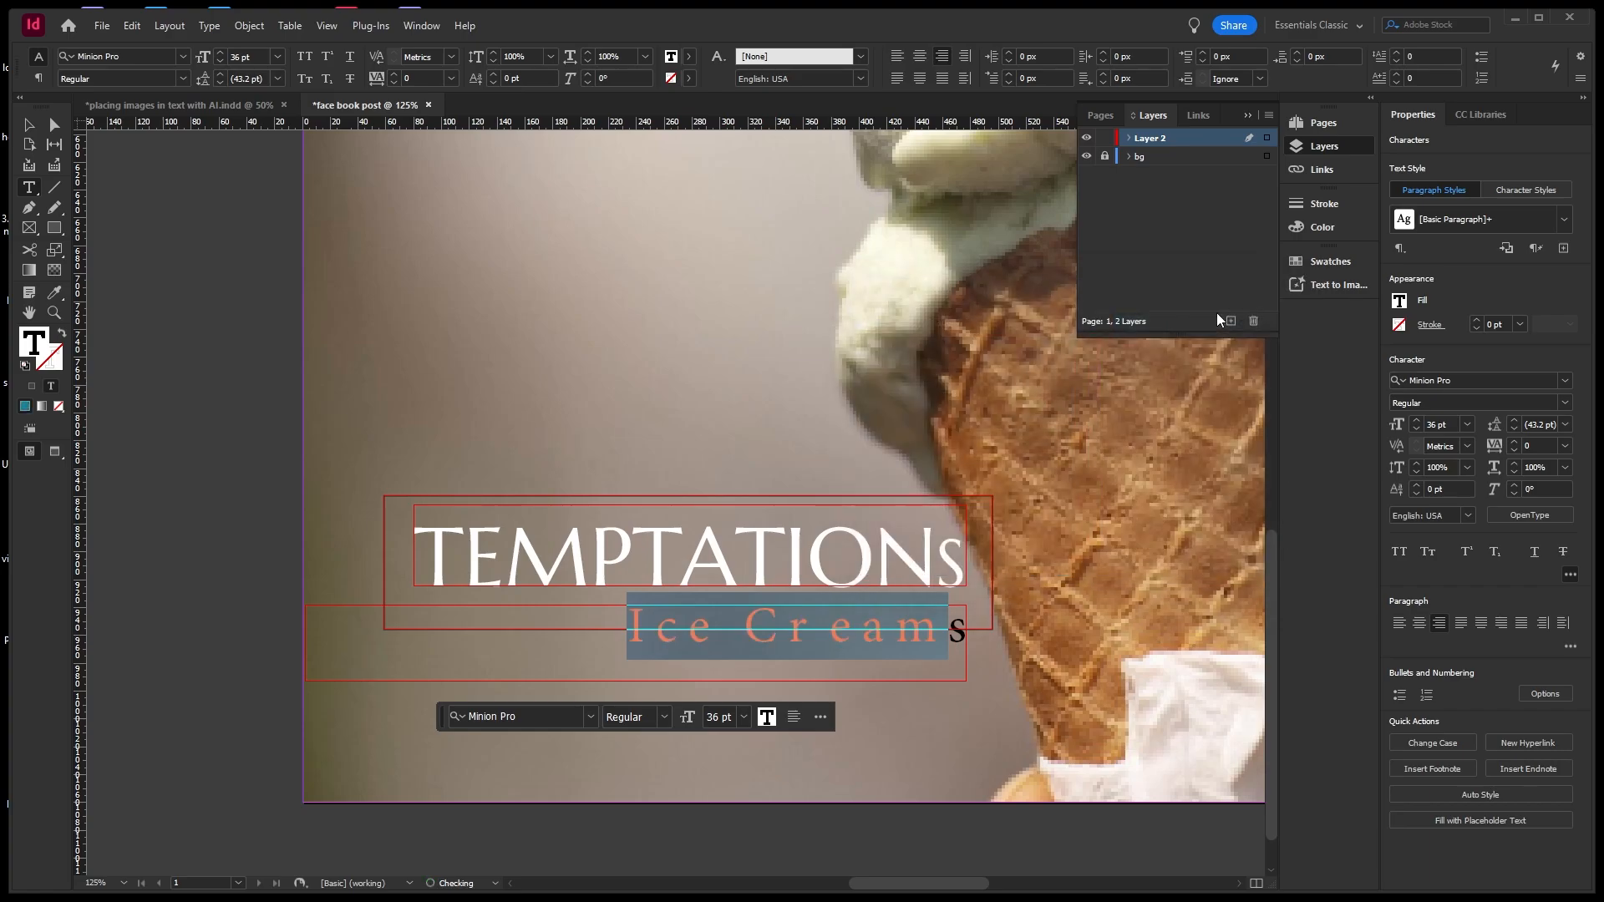
click(29, 126)
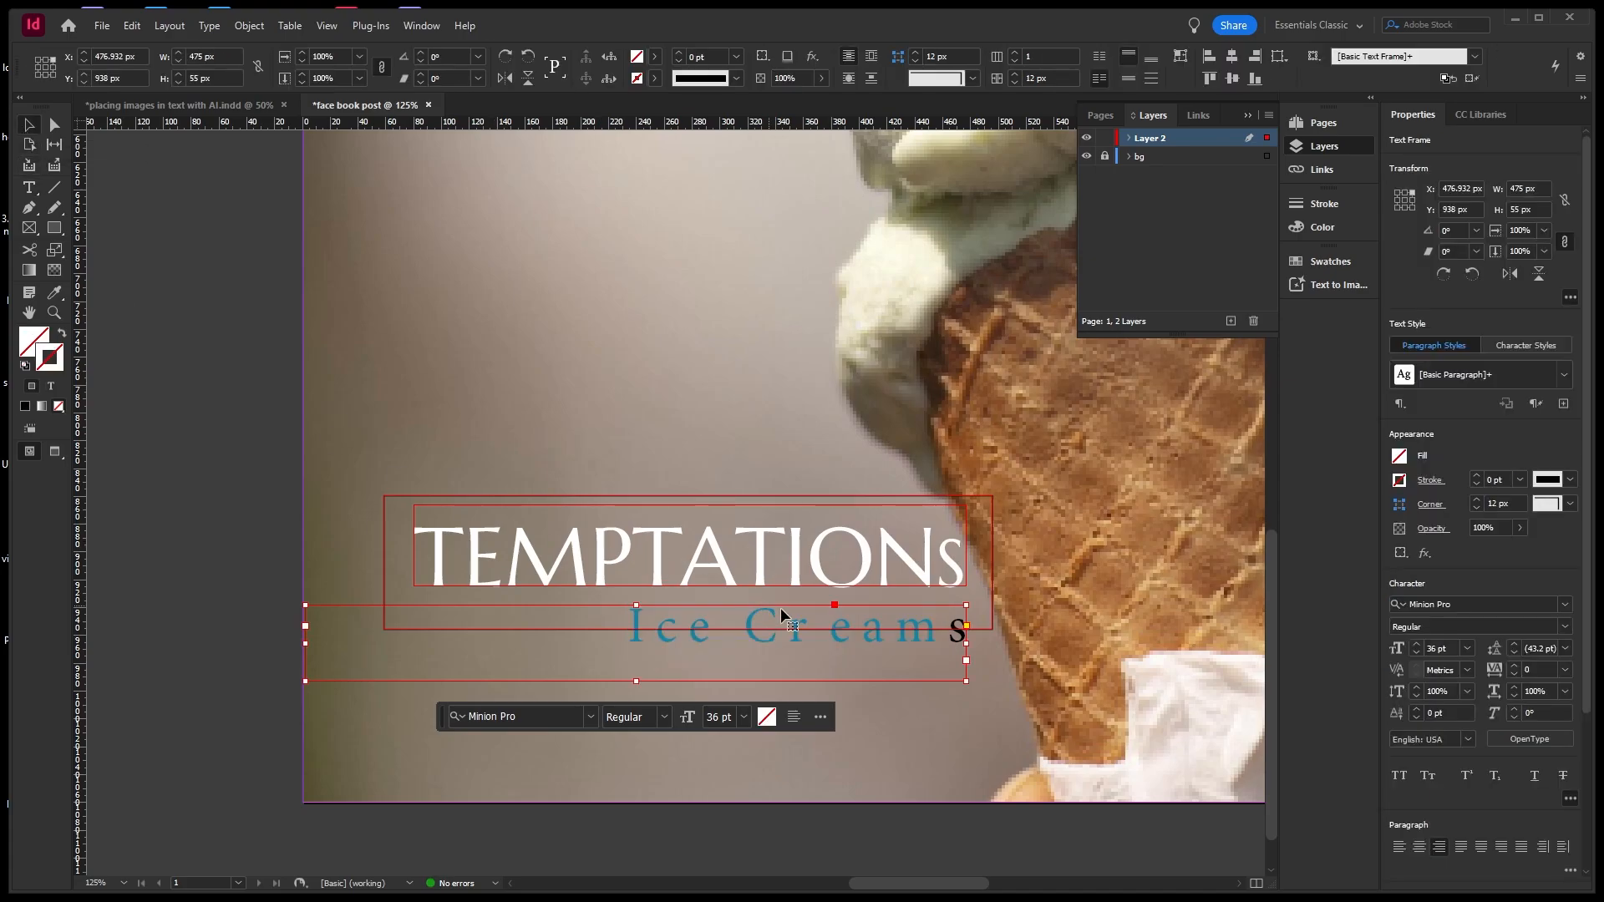
Set the fill of the whole Ice Creams text to dark teal (02232b) and deselect it.
double_click(633, 619)
drag(633, 620, 1011, 640)
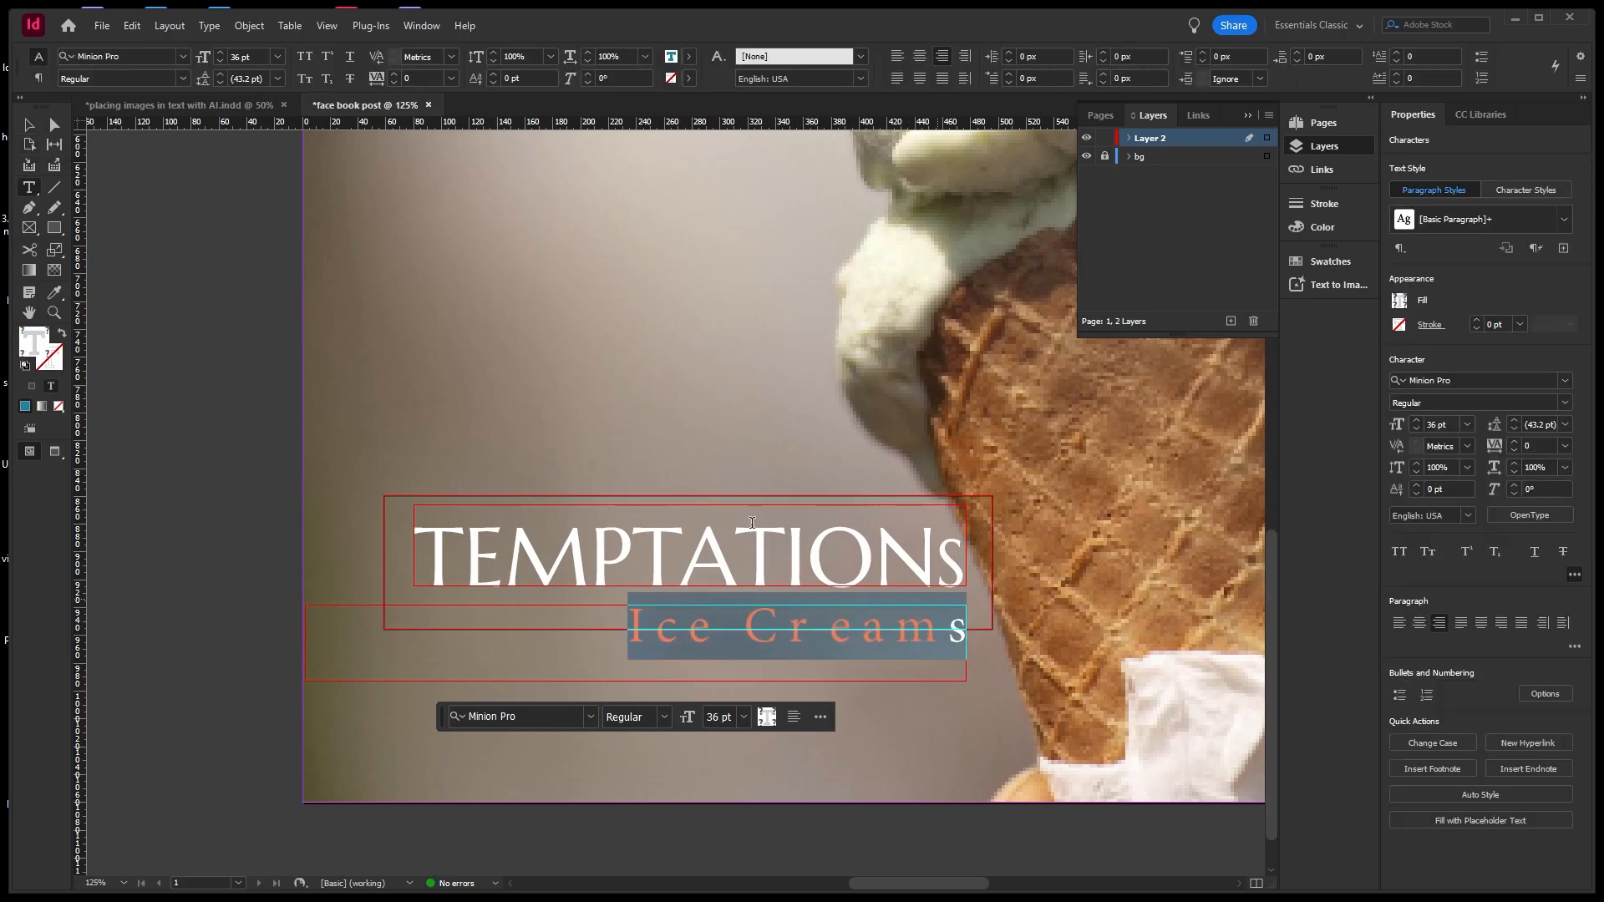
double_click(38, 342)
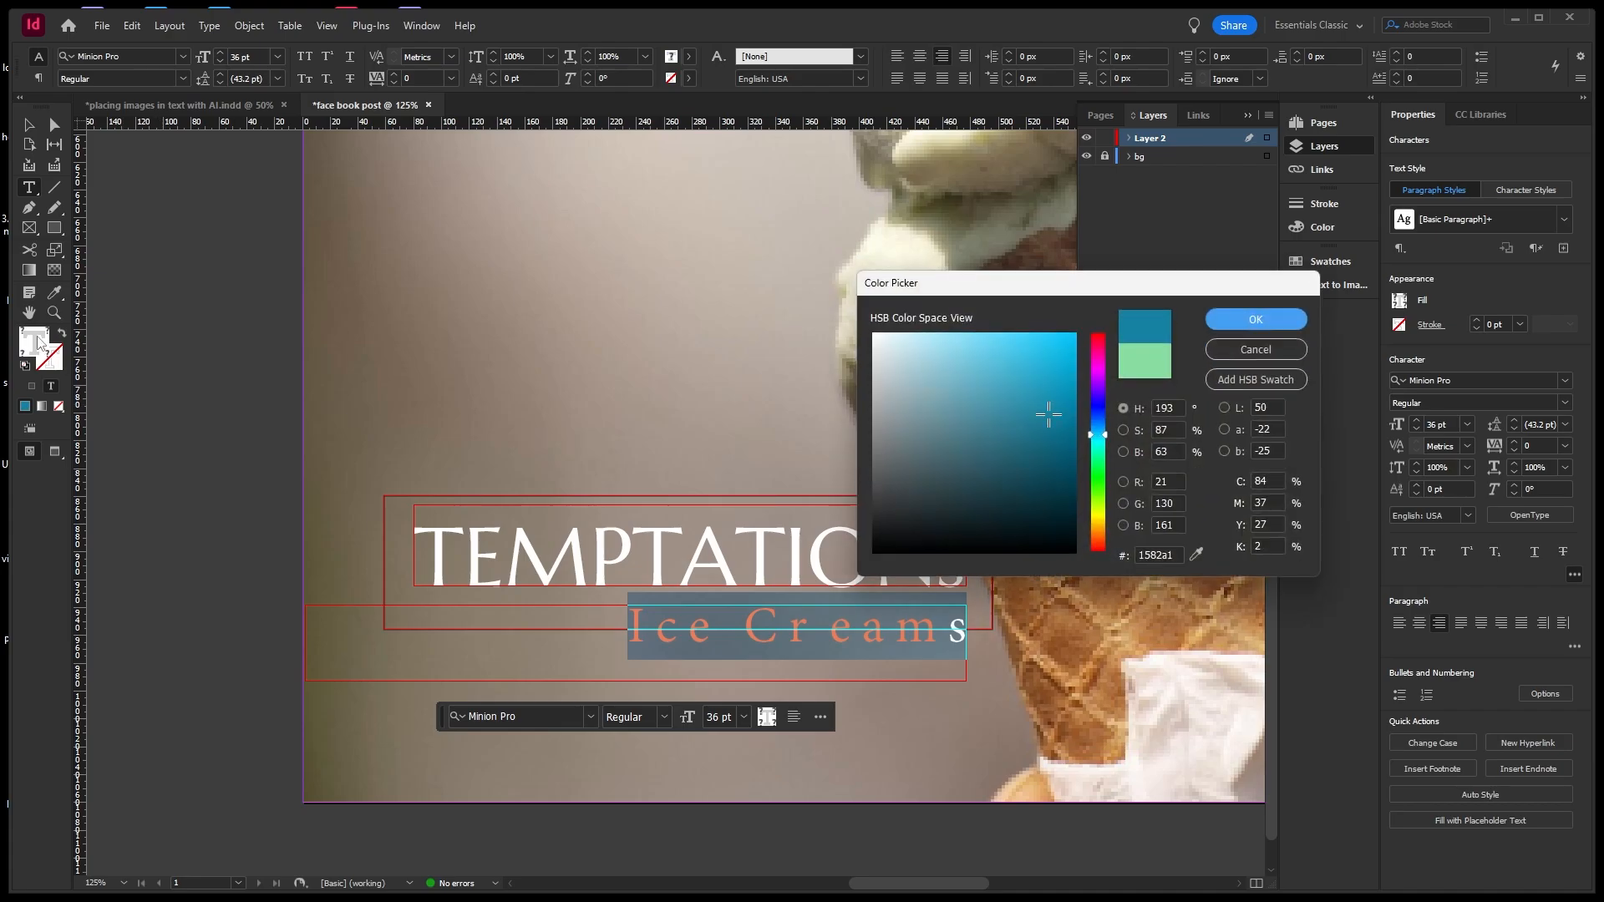
drag(1051, 489, 1068, 515)
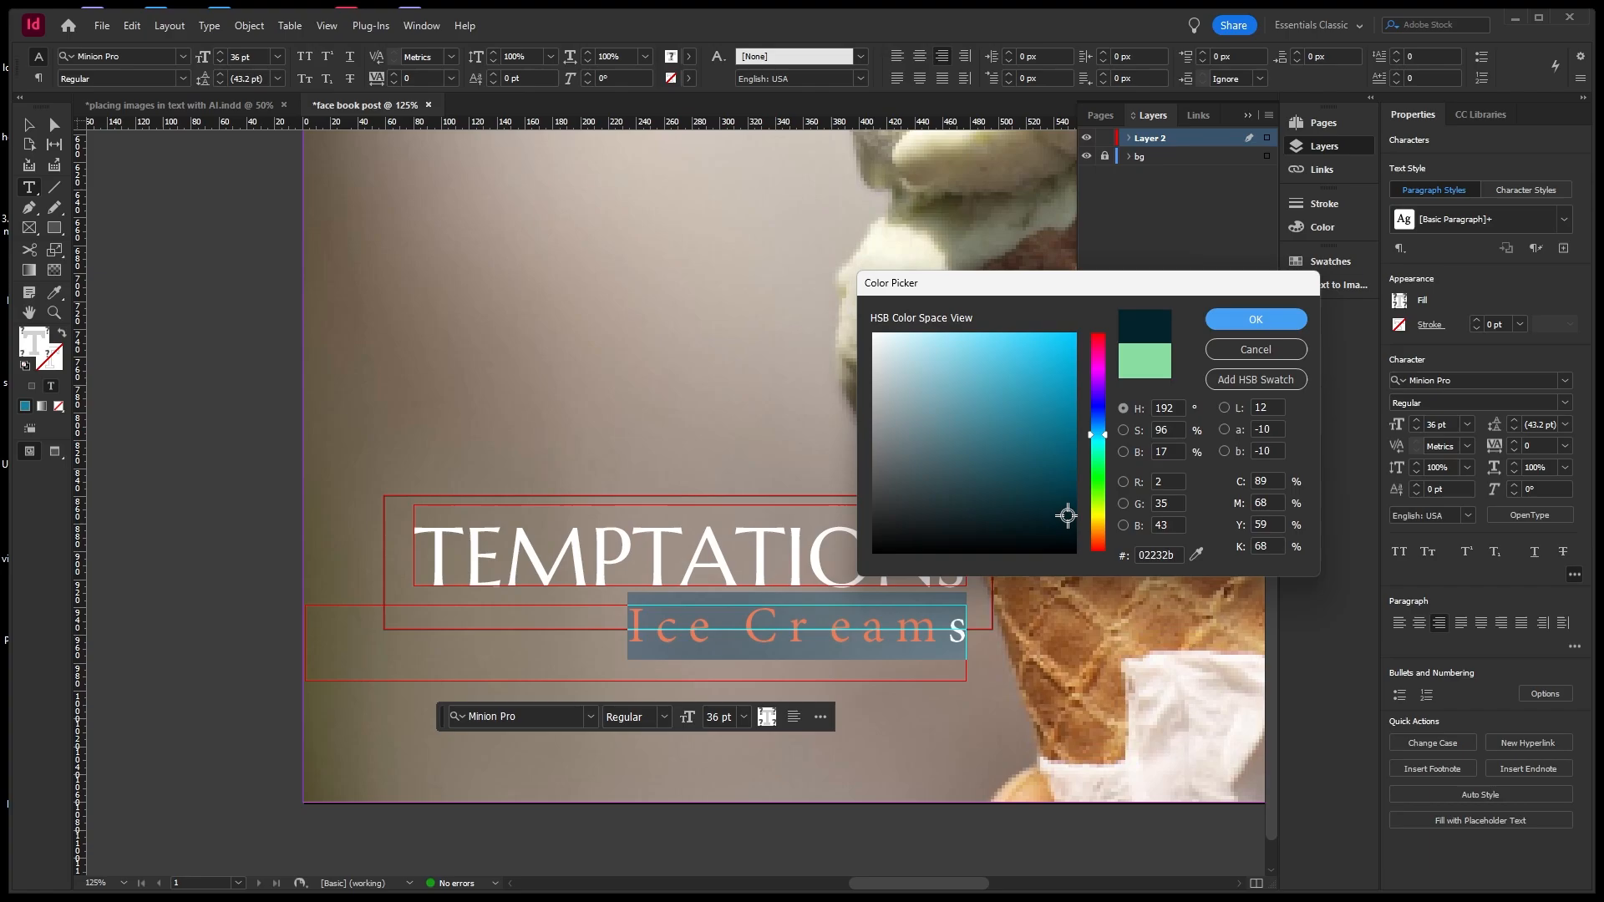
click(1248, 319)
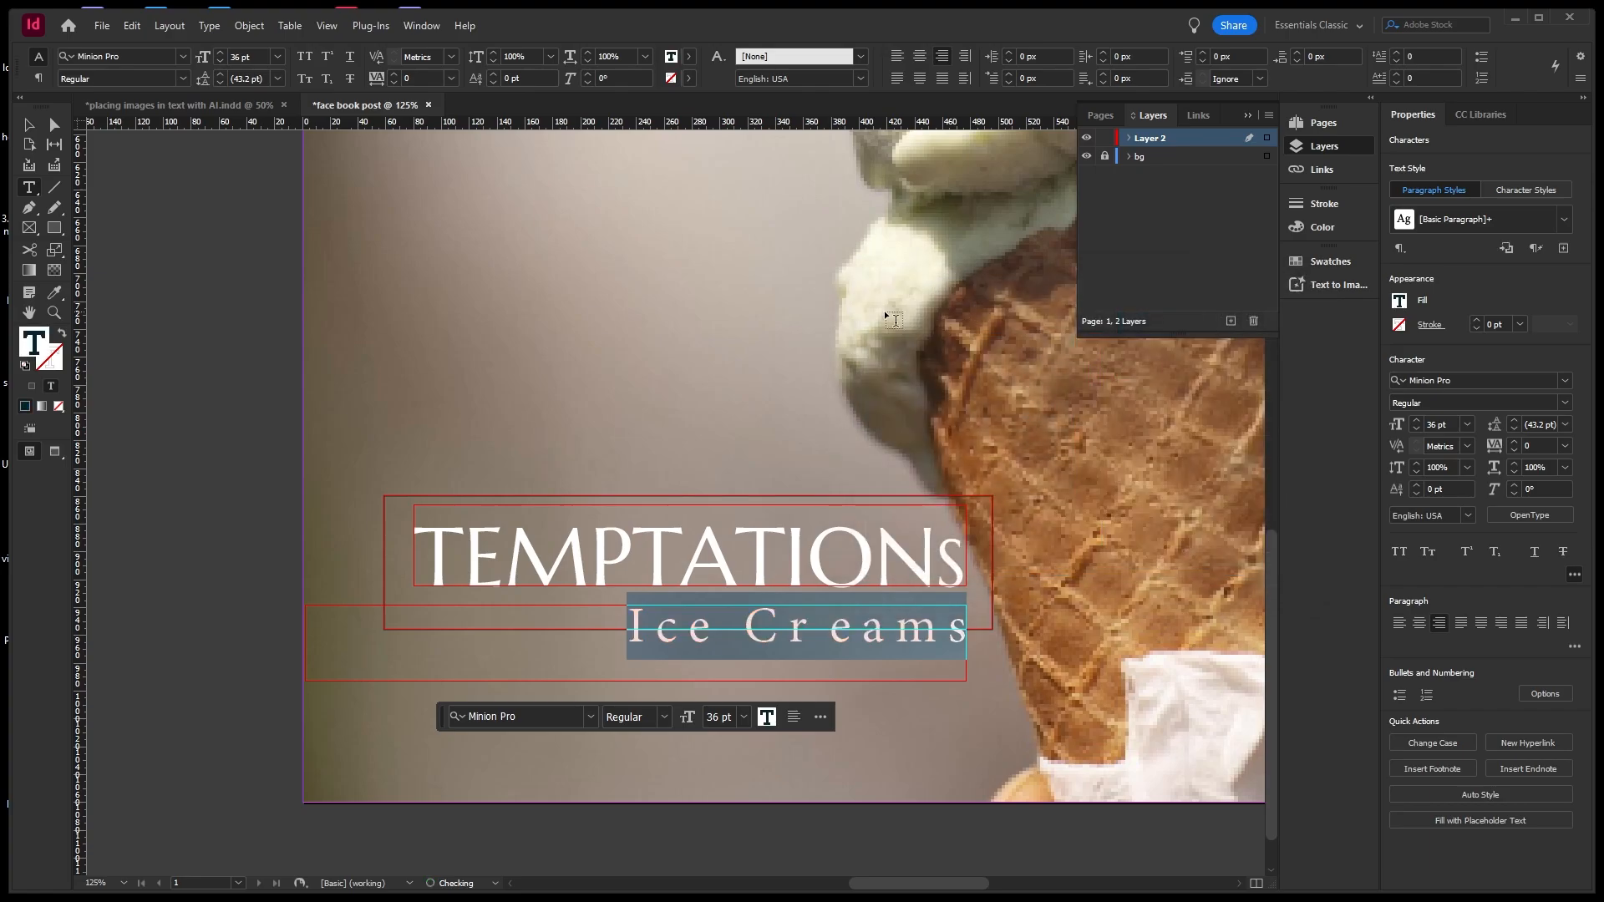
click(34, 127)
click(543, 346)
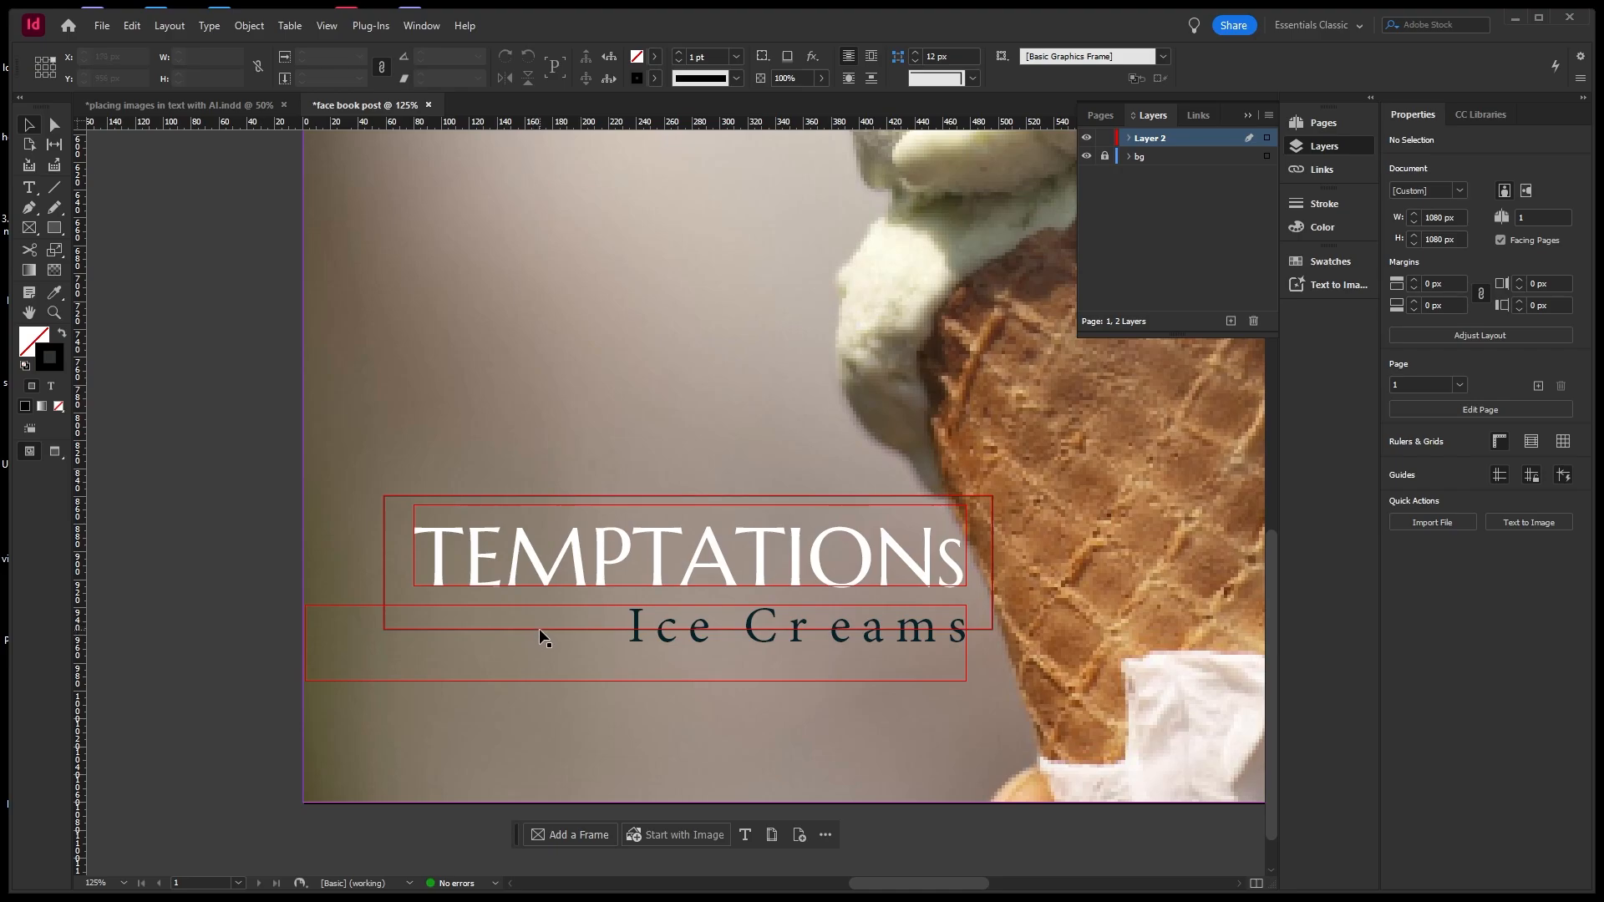
List the objects of Layer 2, identify each by briefly hiding it, and lock the Ice Creams and TEMPTATIONS text frames.
click(1128, 138)
click(1087, 158)
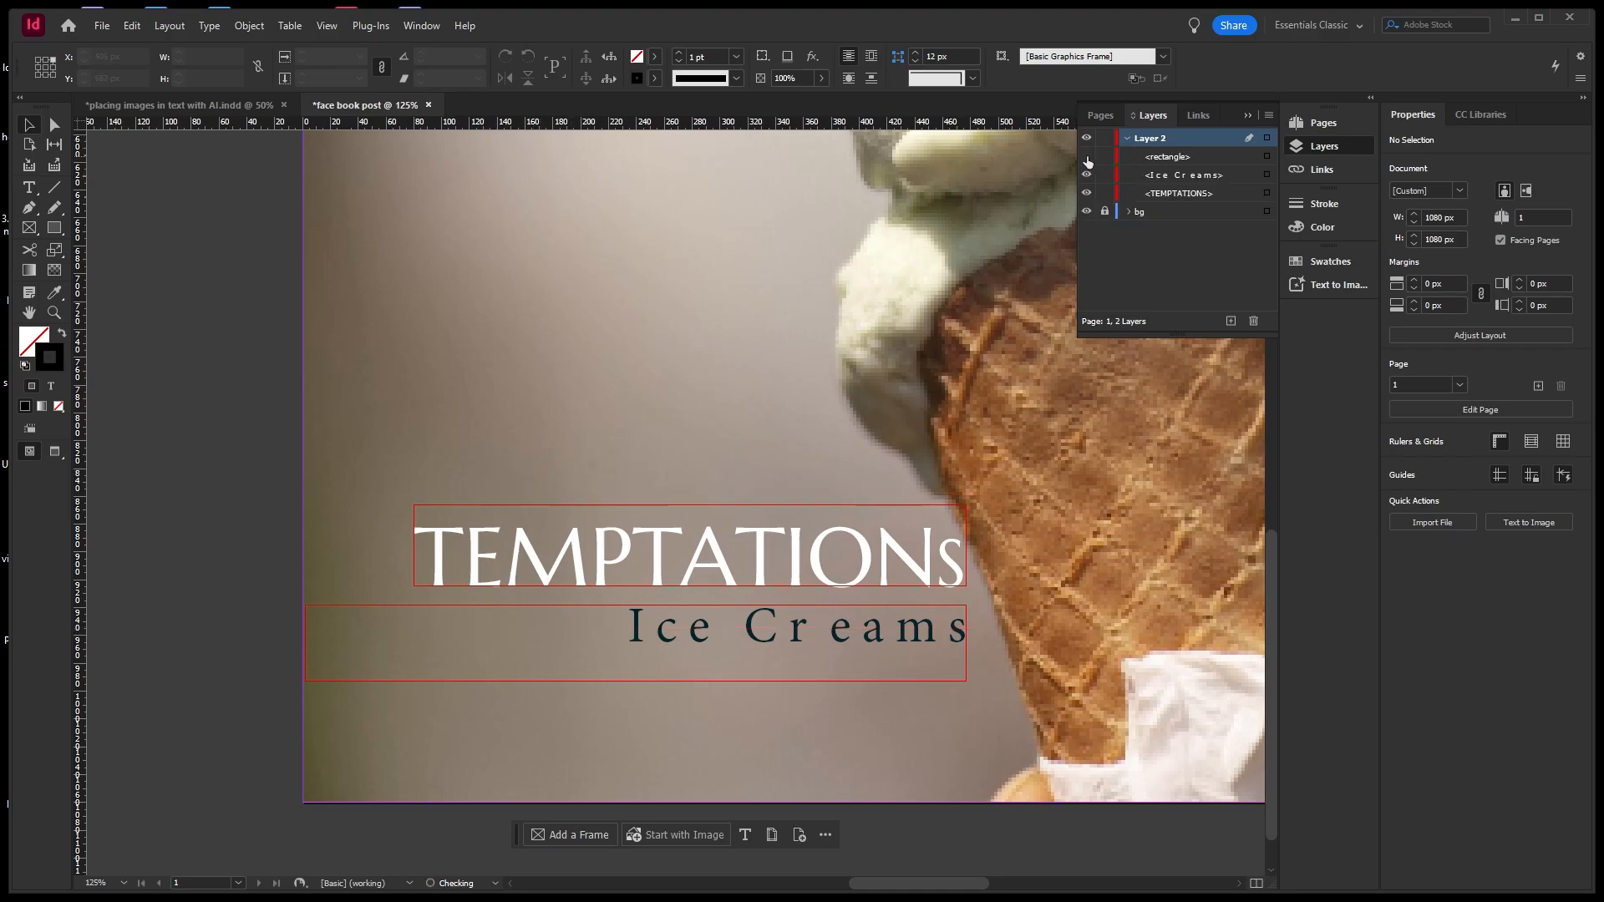
click(1087, 157)
click(1087, 174)
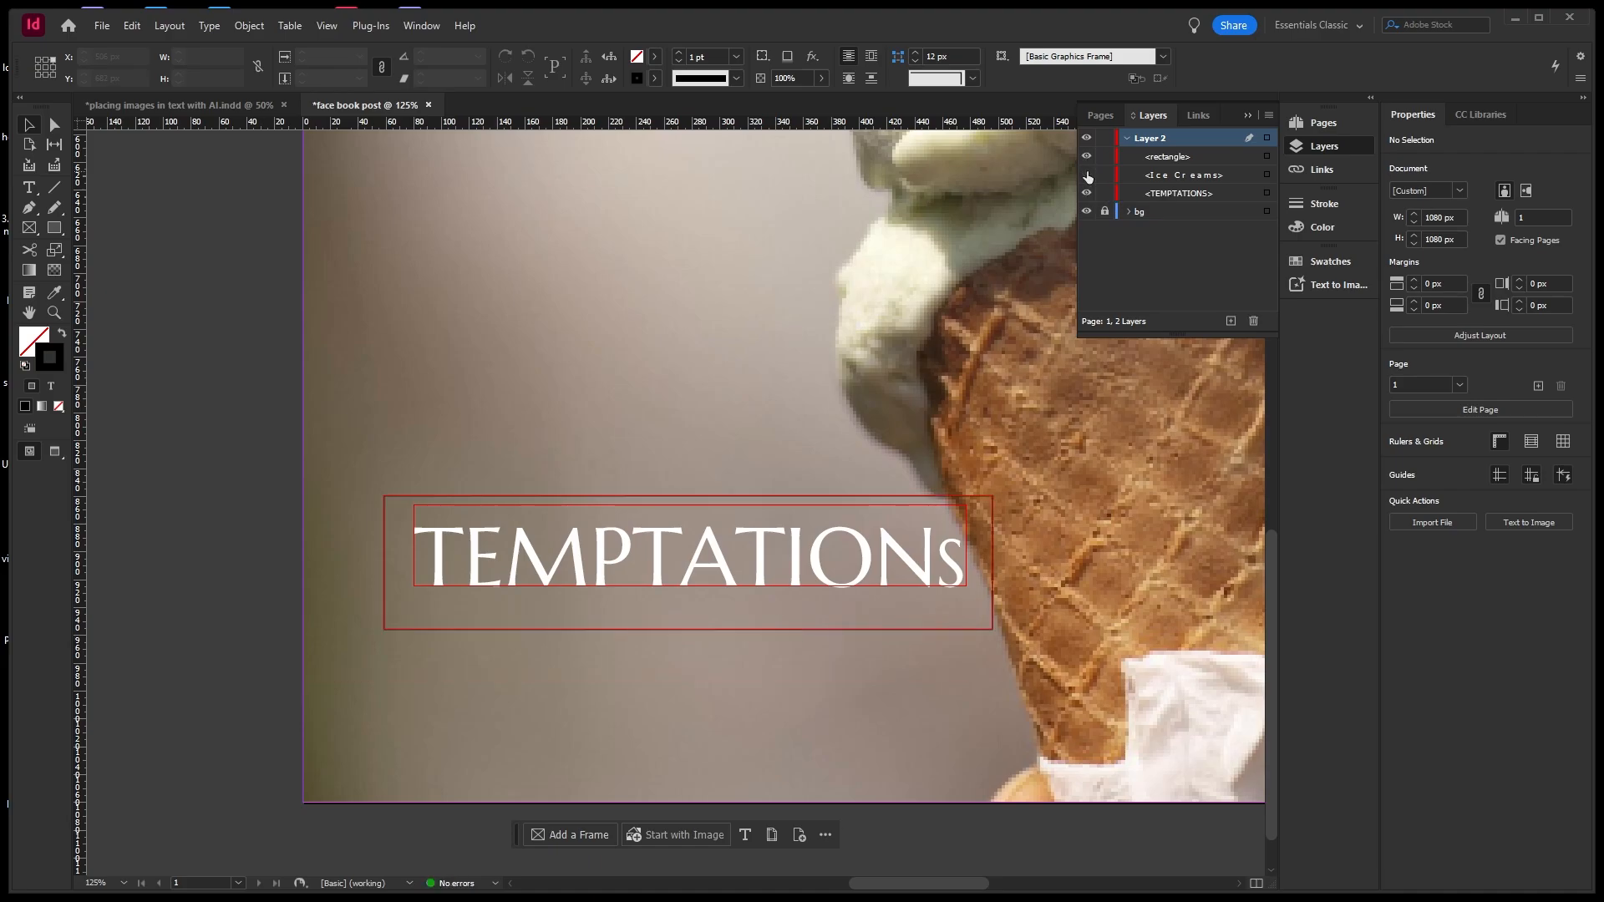
click(1087, 175)
click(1104, 175)
click(1087, 193)
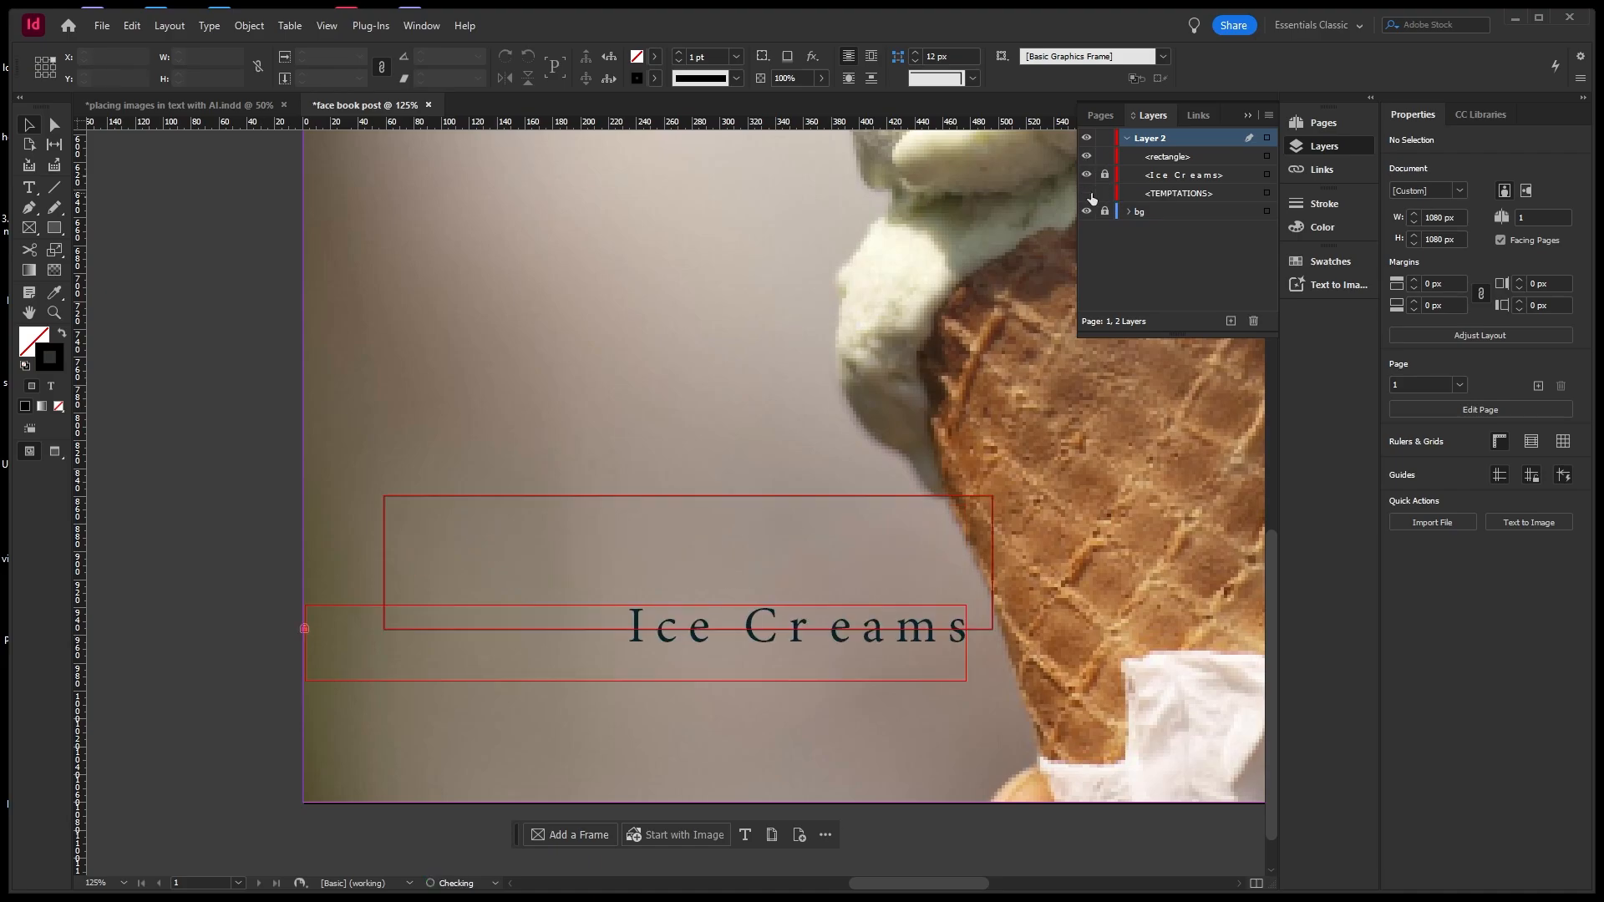
click(1087, 193)
click(1105, 193)
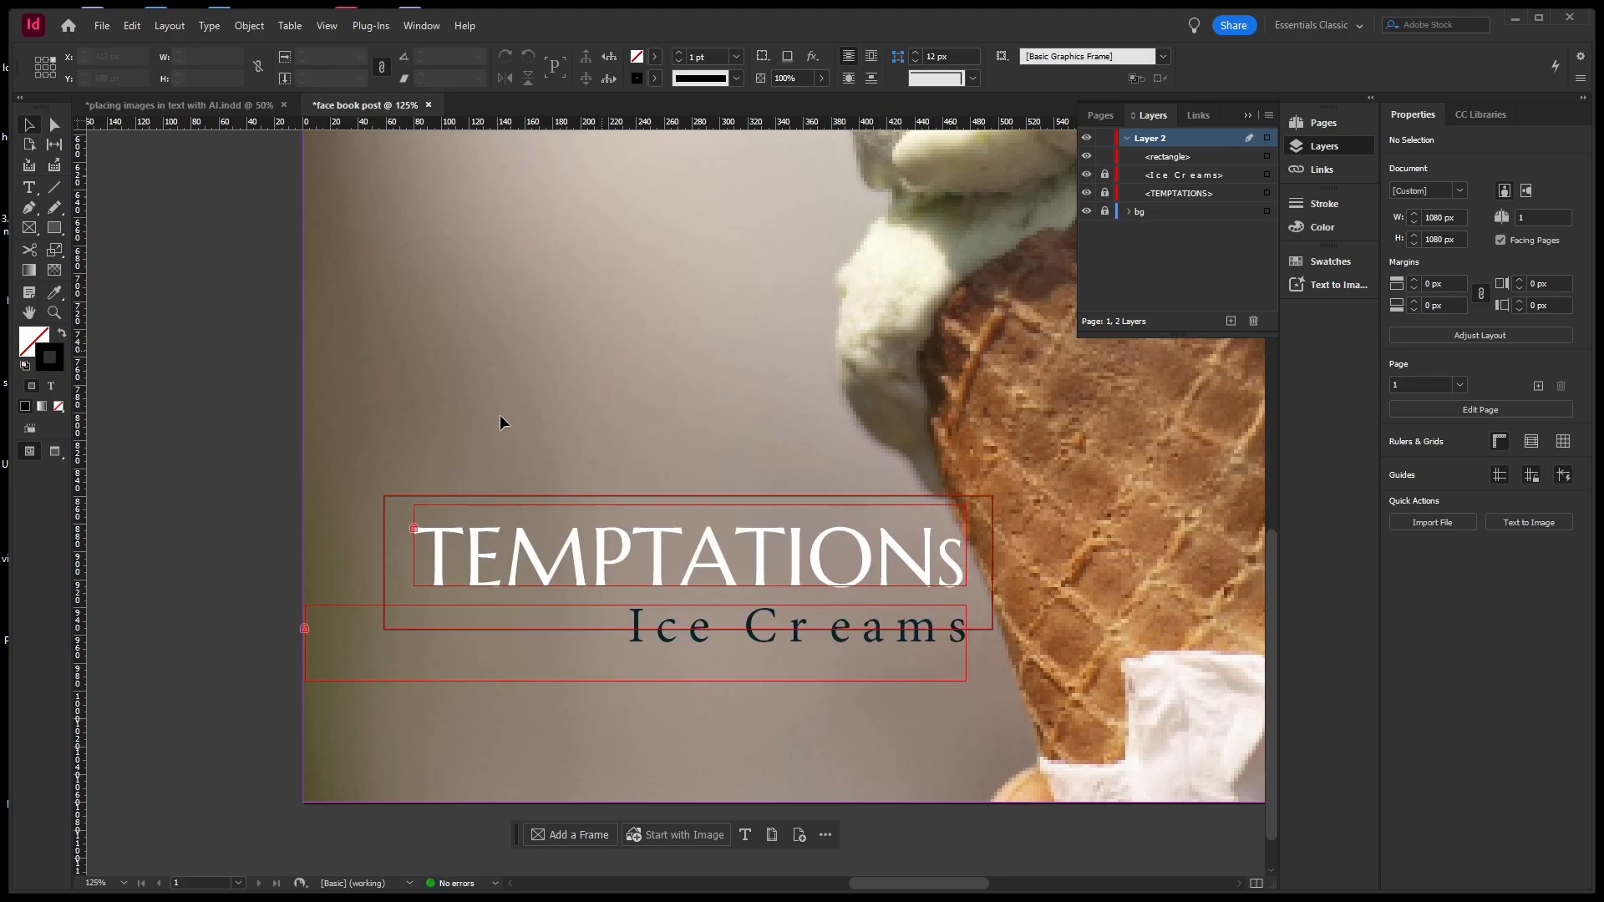
Round all four corners of the rectangle around TEMPTATIONS to a 21 px radius and deselect it.
click(414, 496)
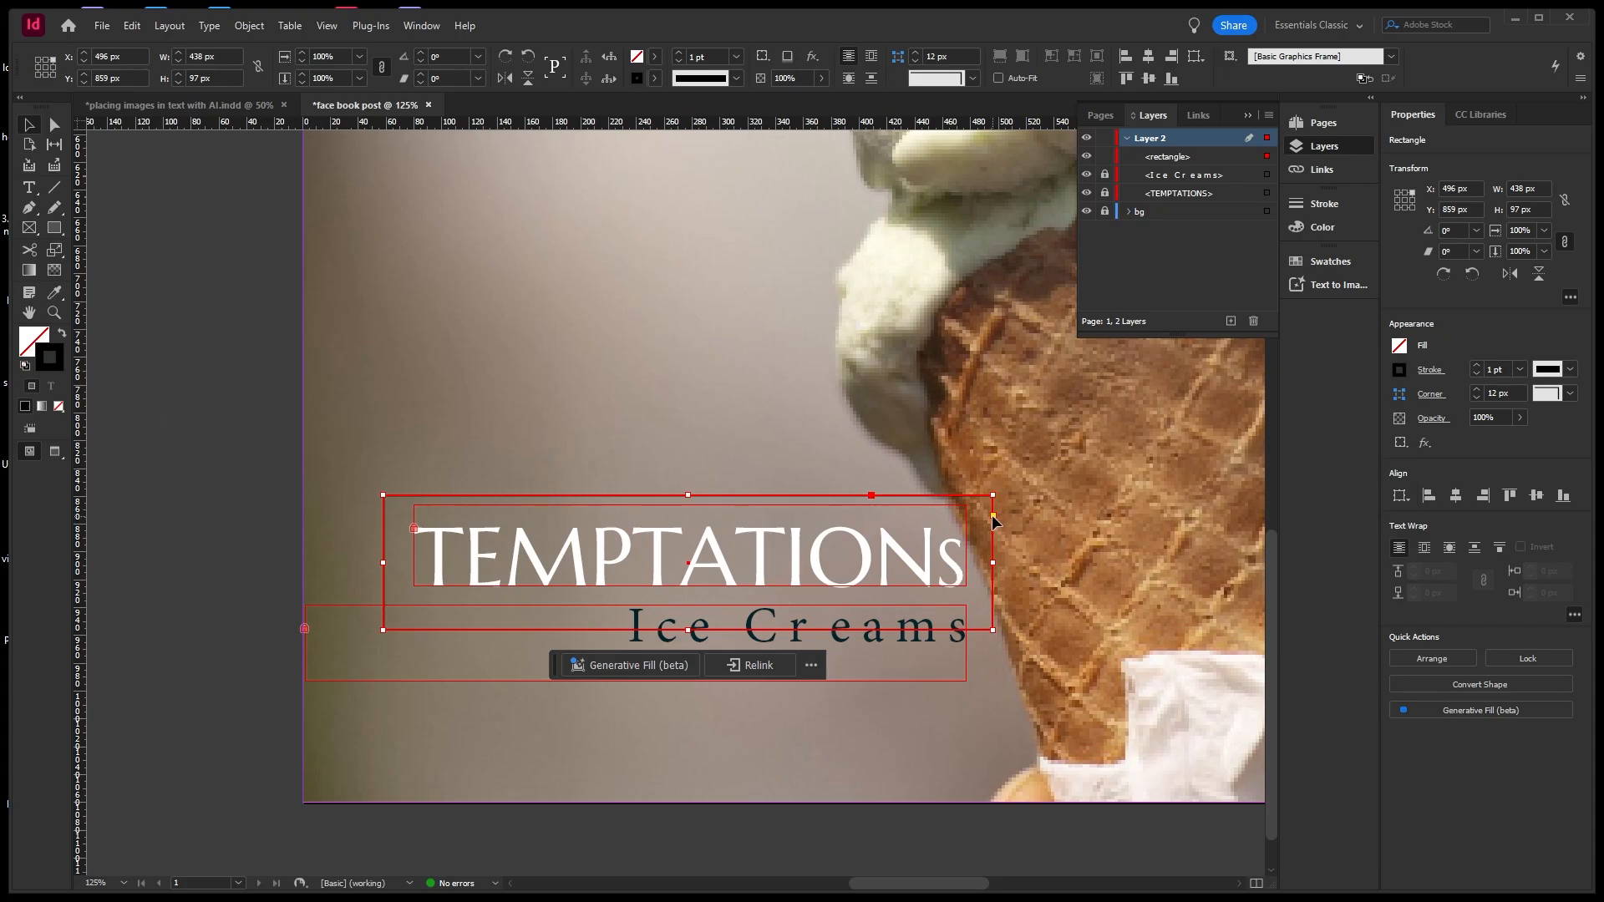
drag(992, 500, 961, 531)
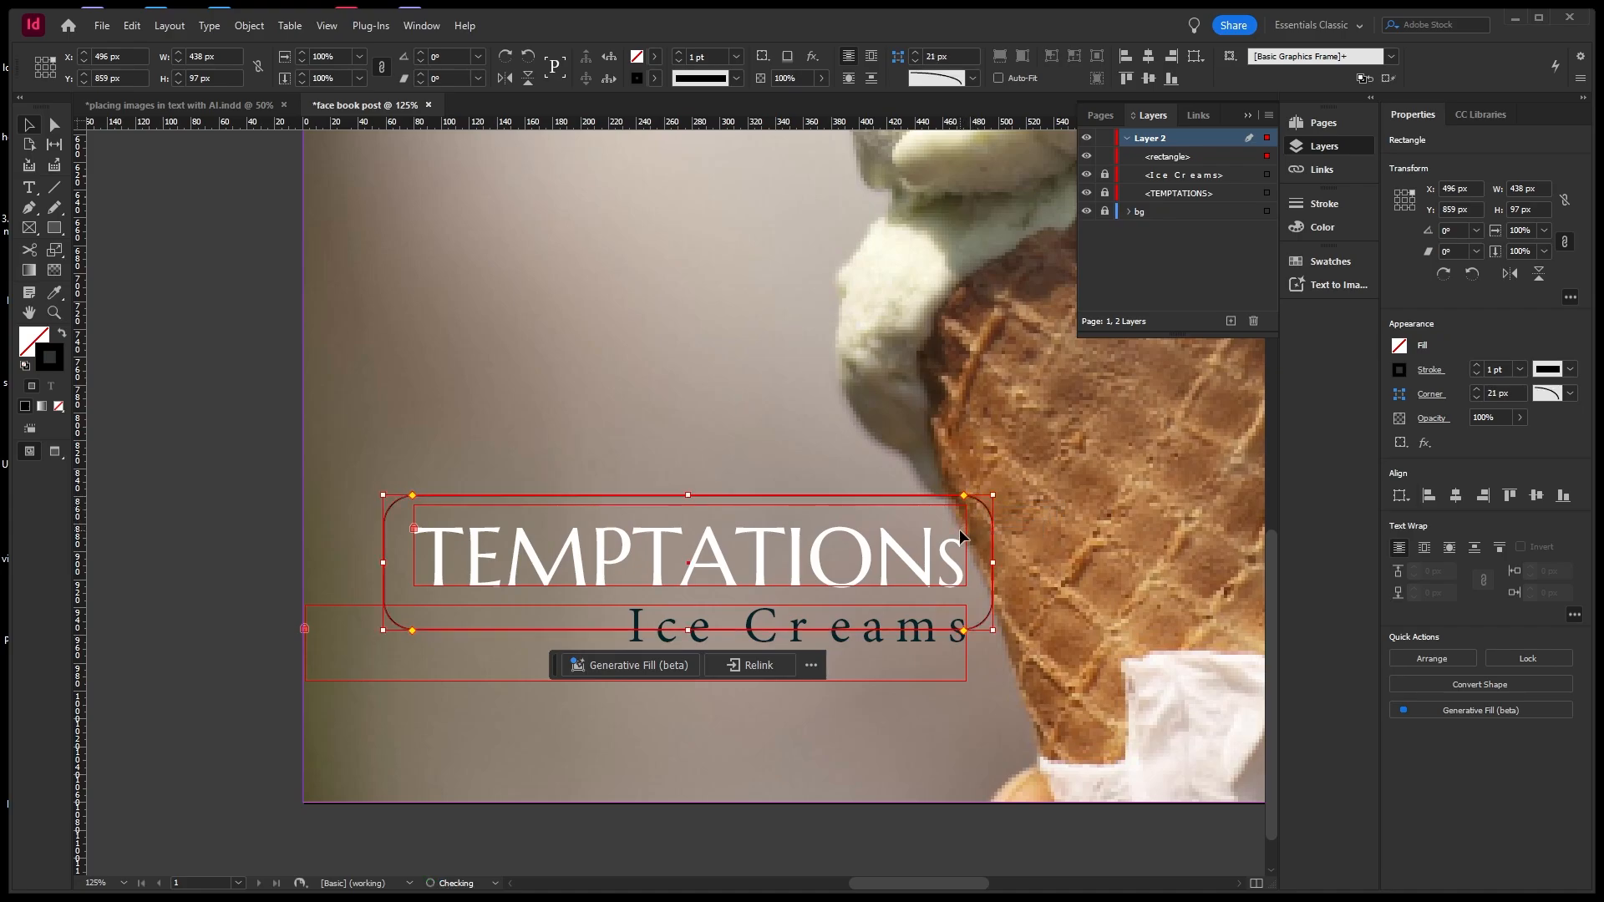
click(697, 414)
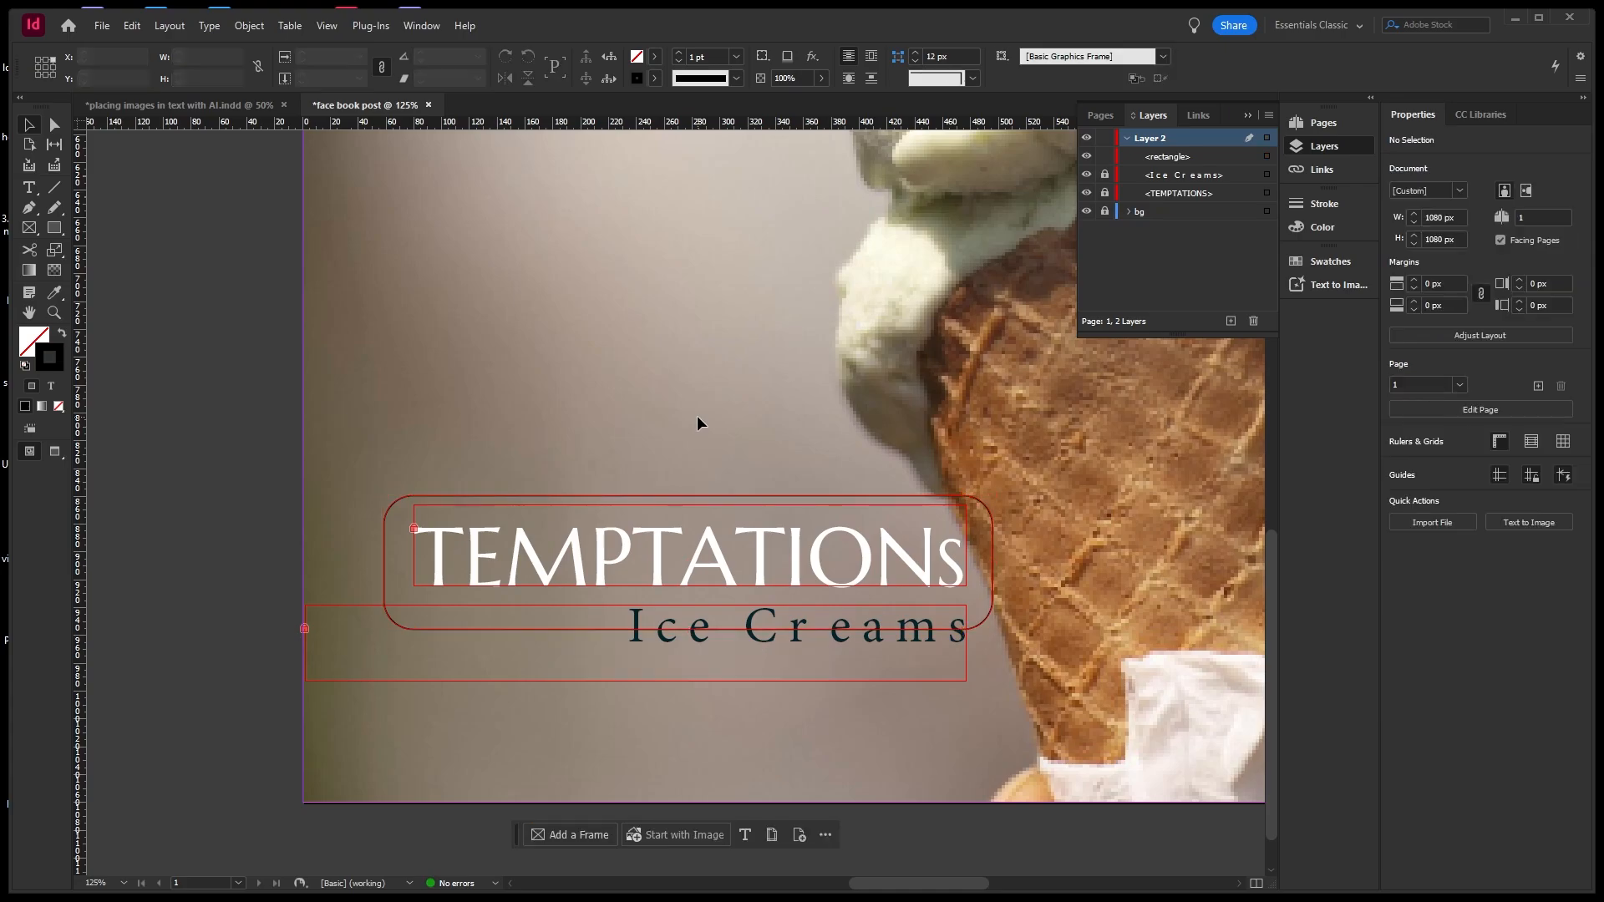
Set the rounded rectangle's stroke weight to 3 pt and deselect it.
click(383, 532)
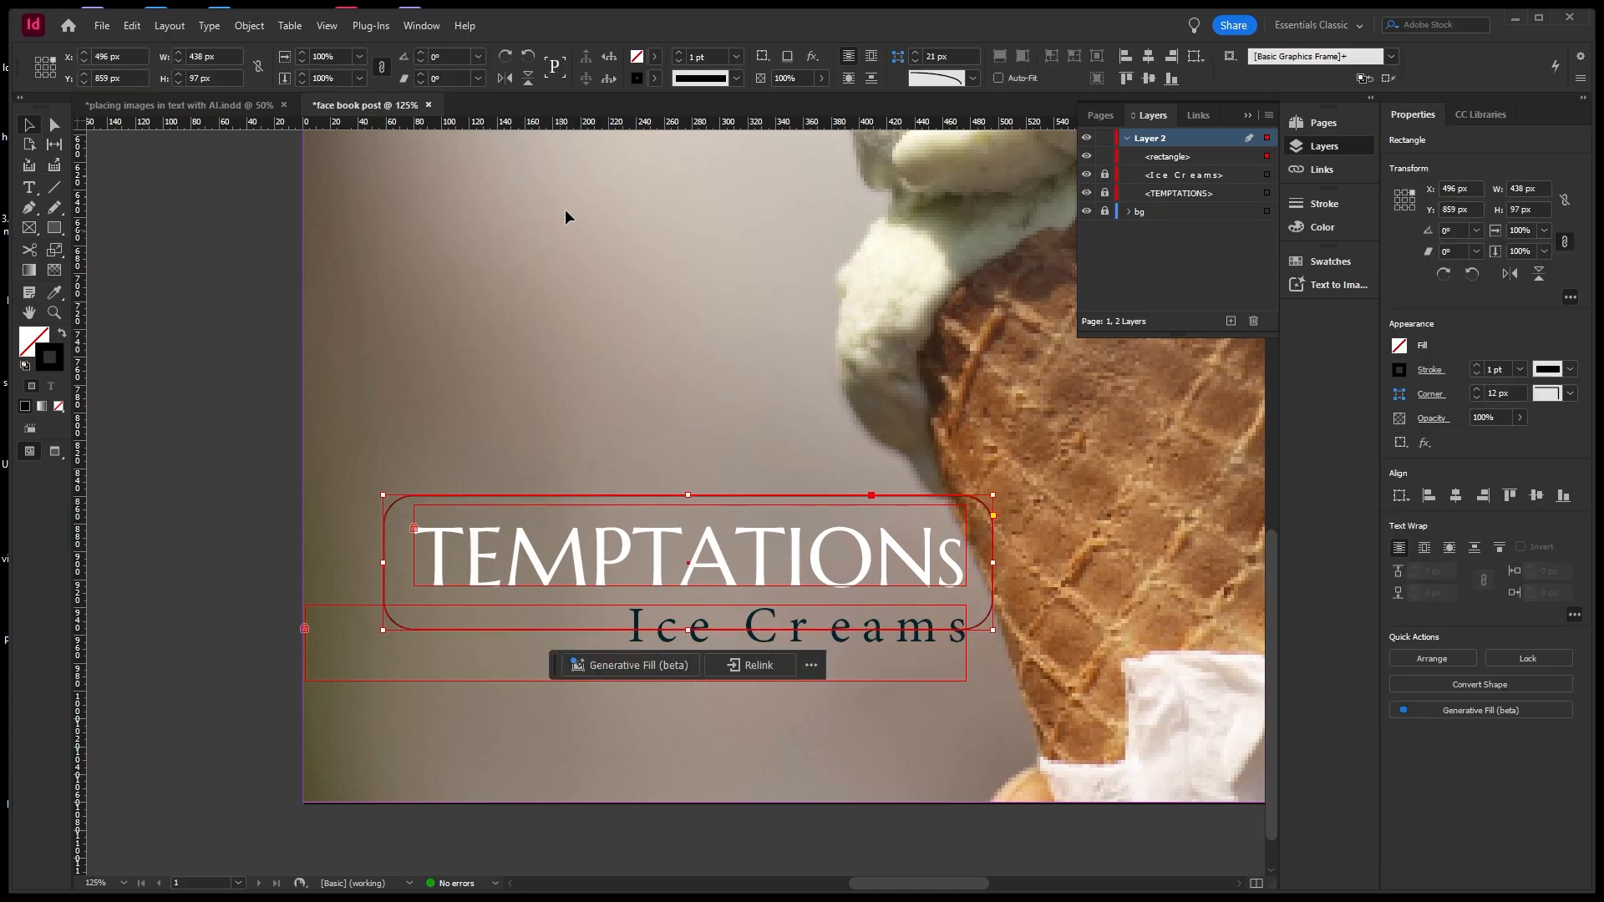
click(737, 58)
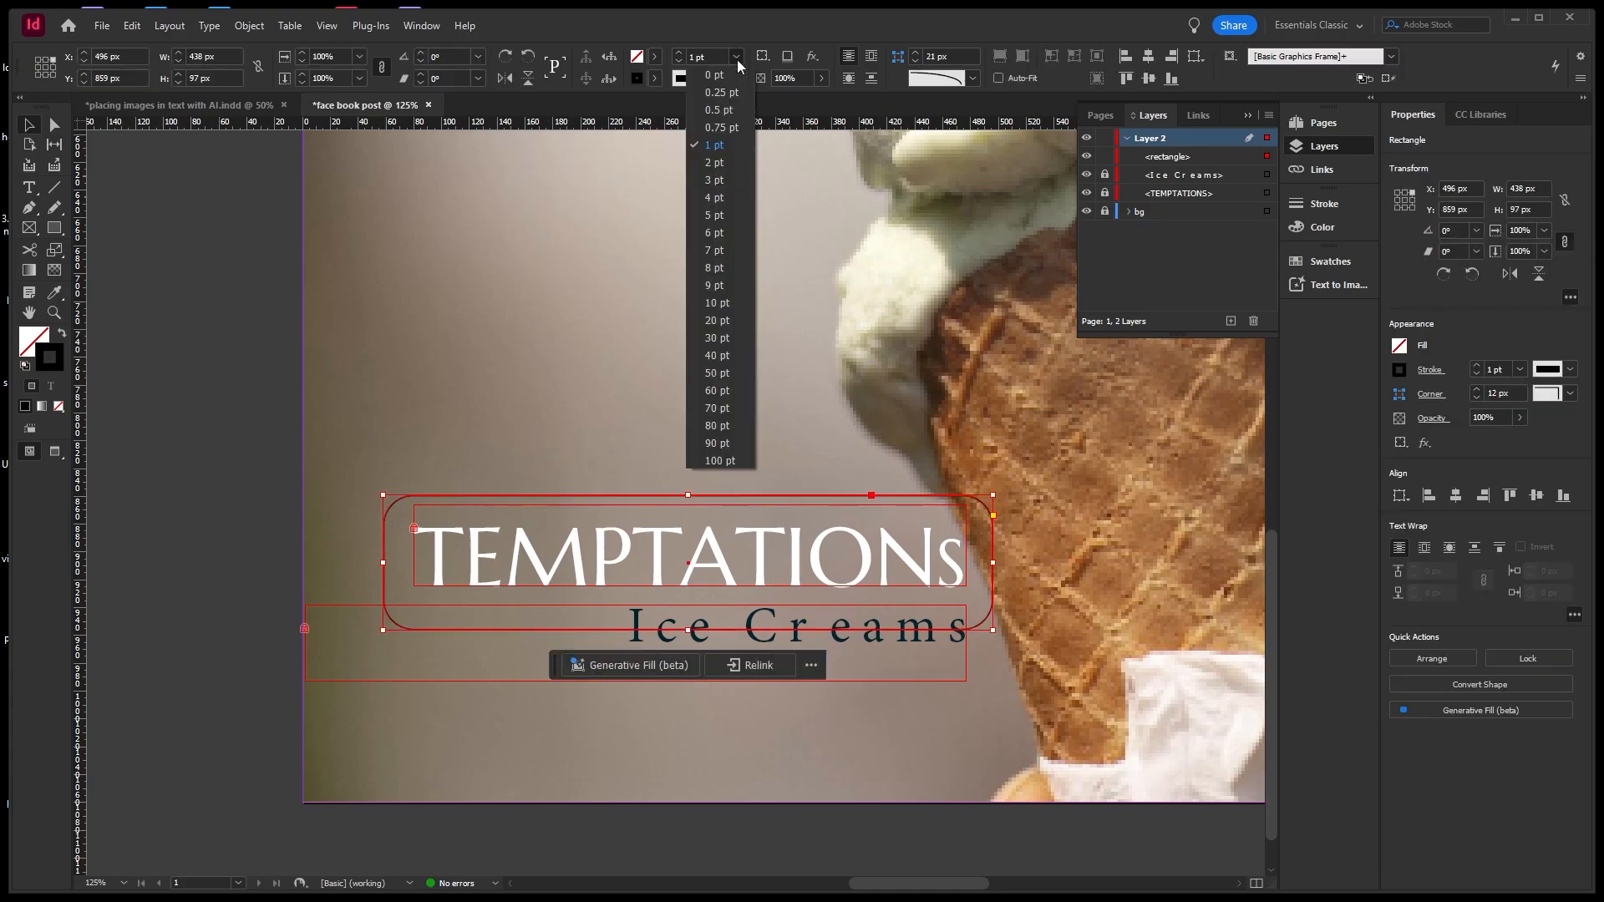
click(715, 180)
click(568, 455)
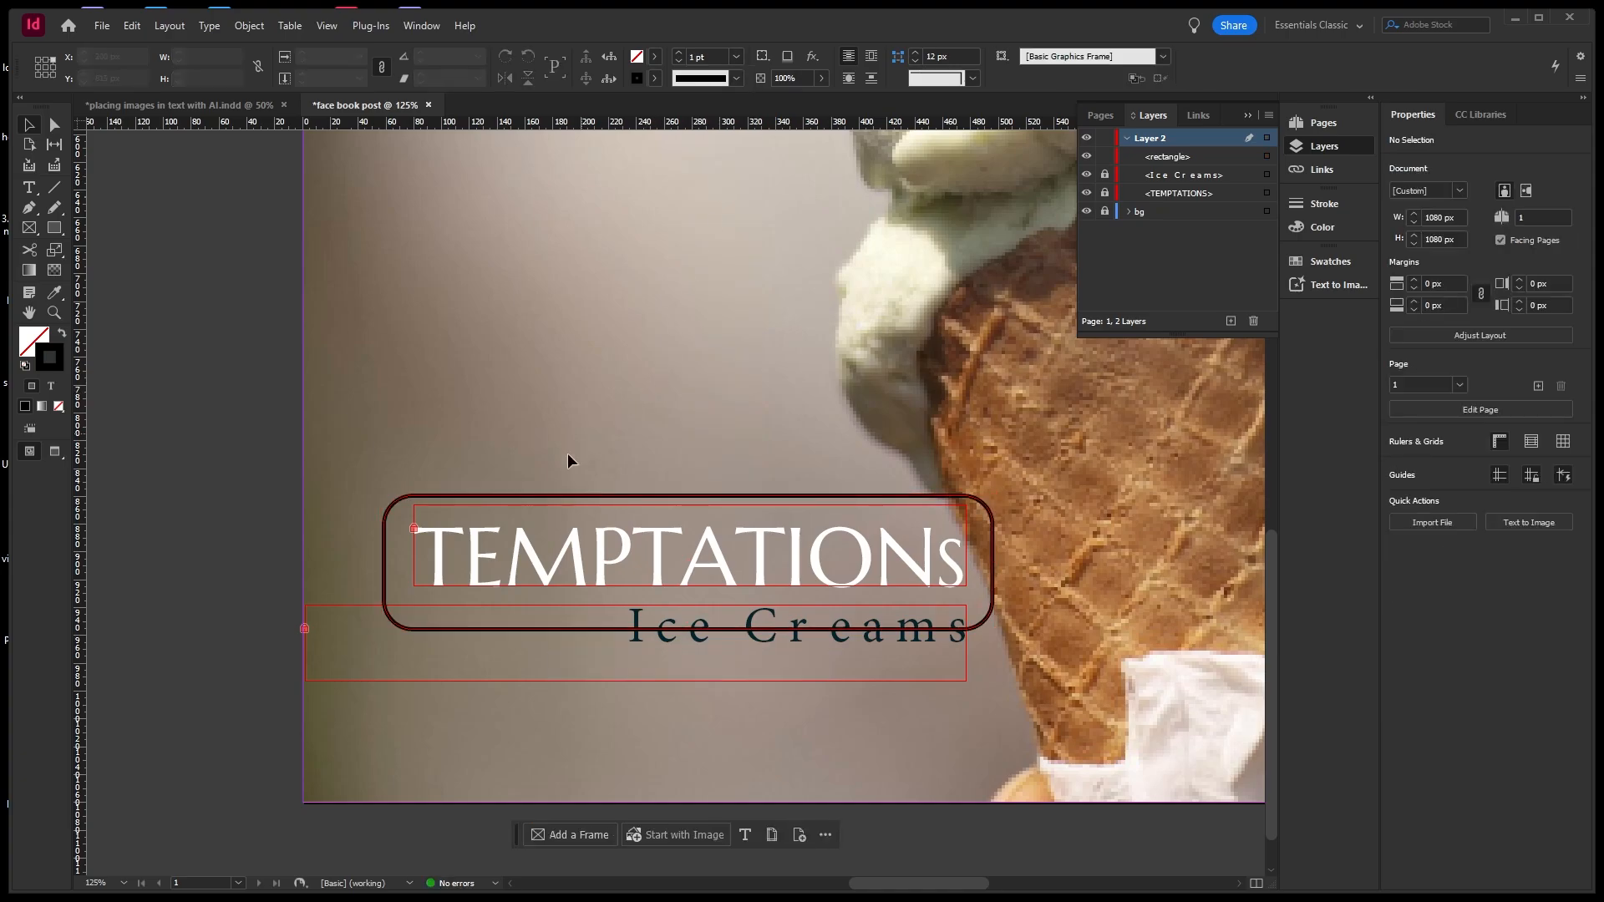
Apply a linear gradient to the rounded rectangle's stroke and show the gradient settings beside the ice-cream cone, clear of the title.
click(386, 568)
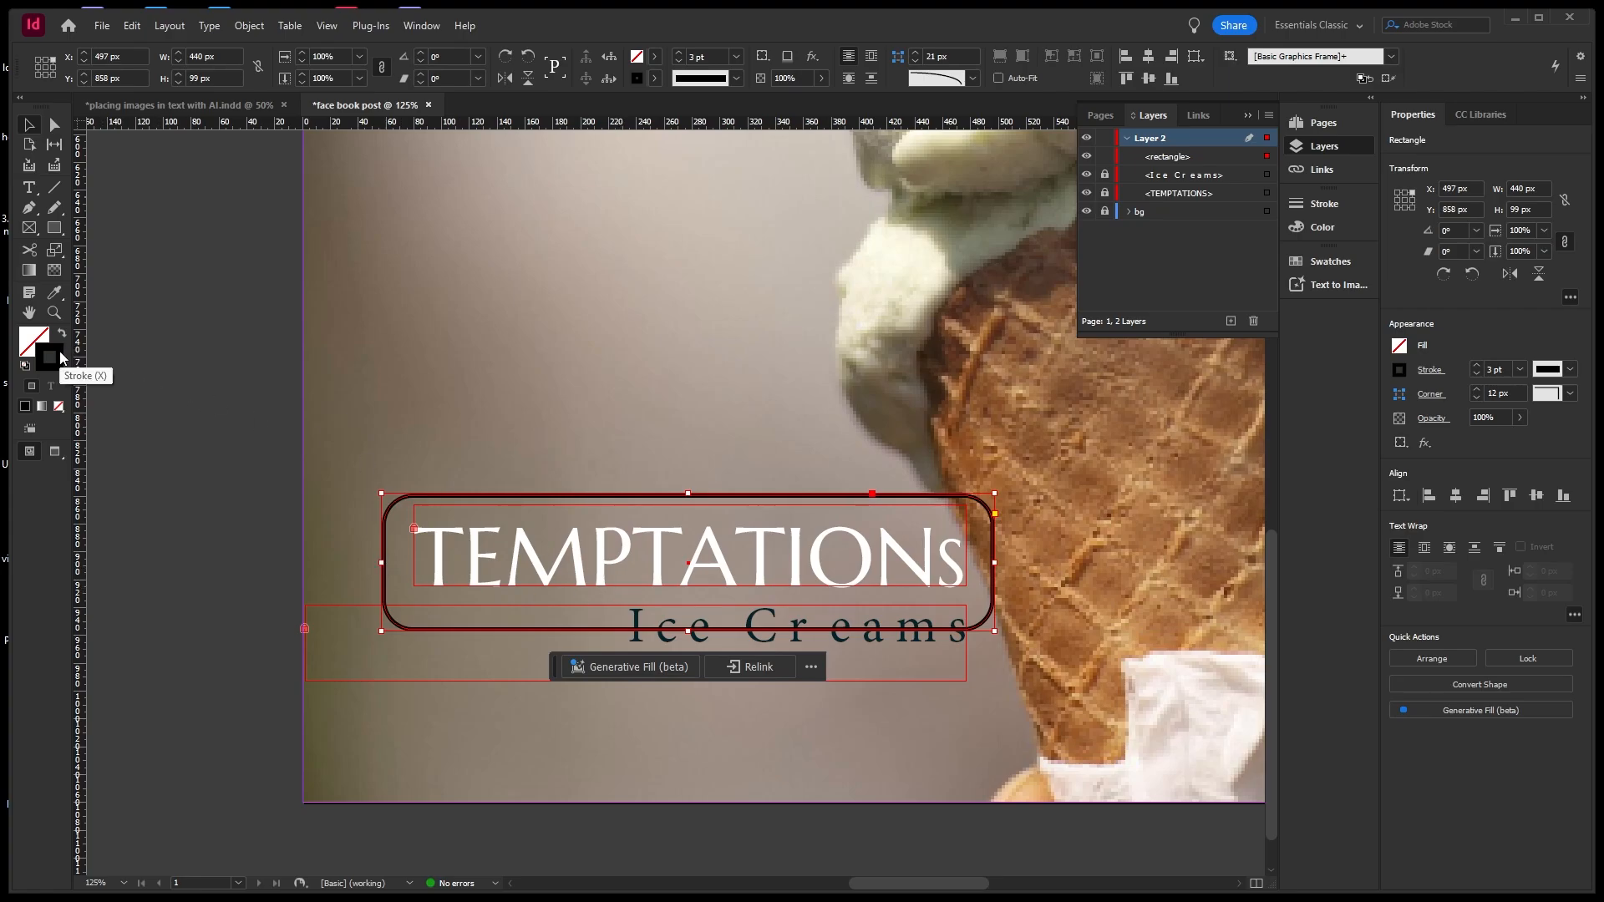
click(42, 406)
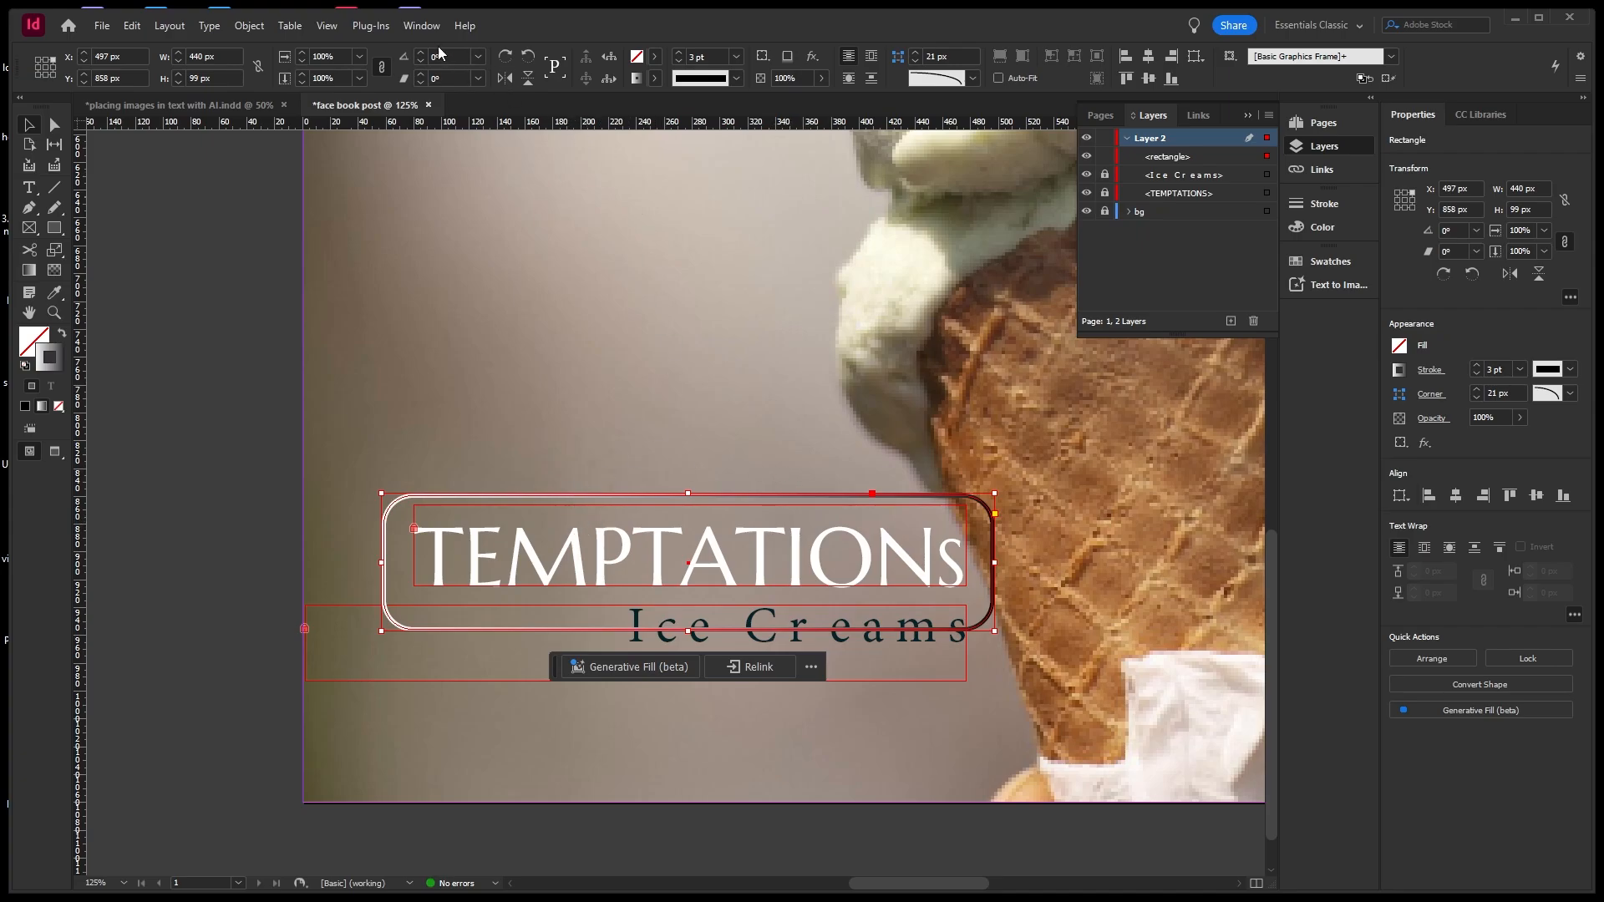
click(429, 25)
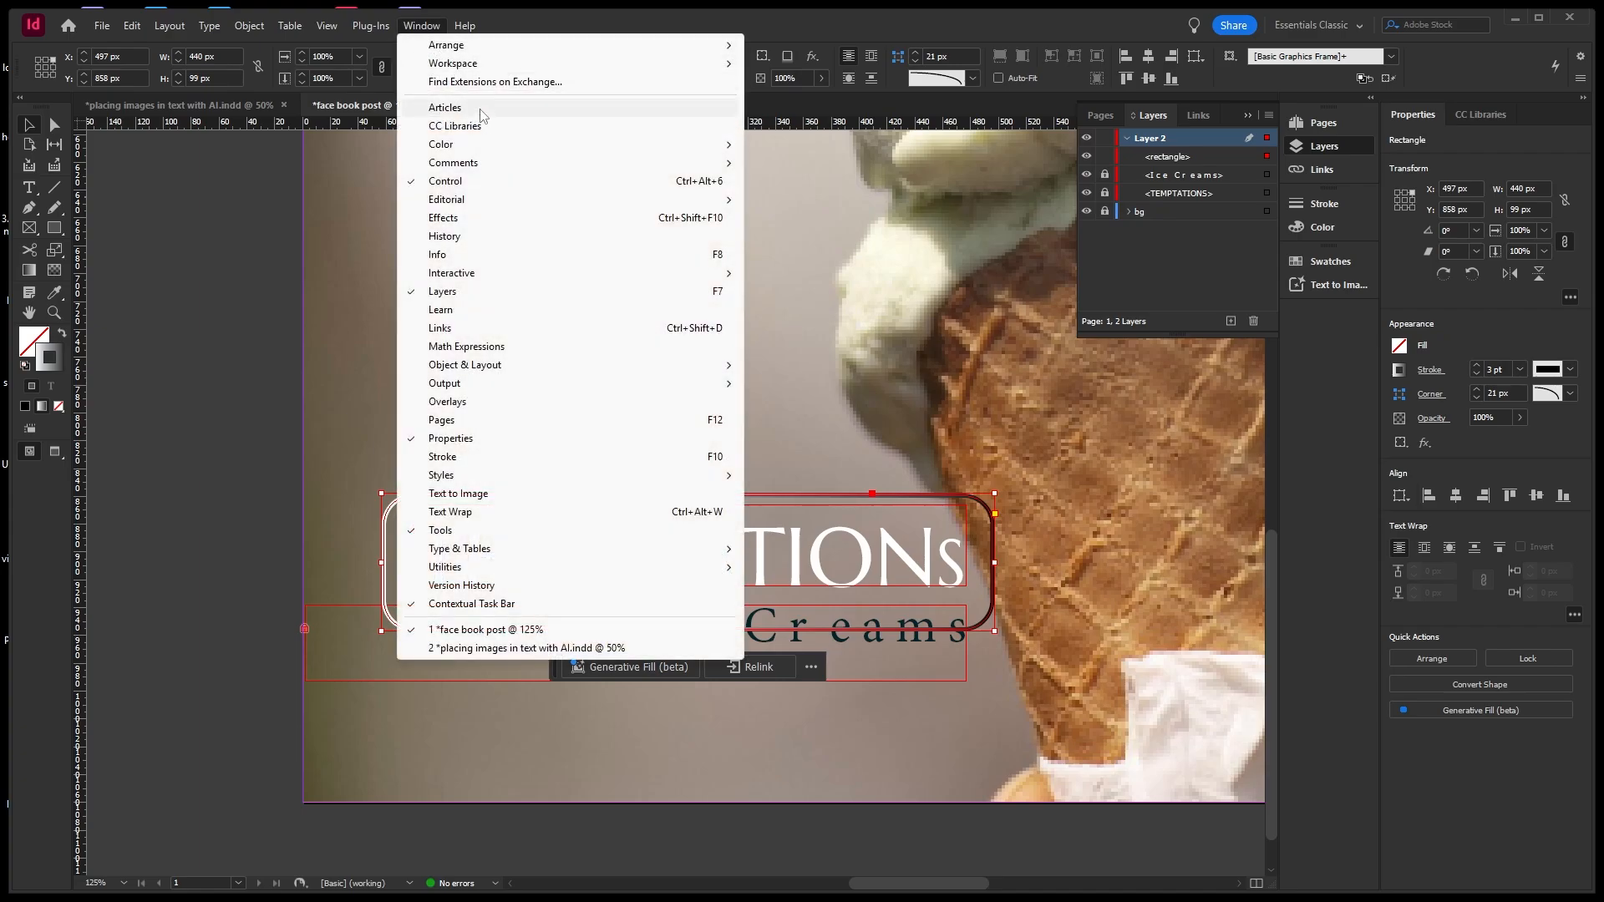
mouse_move(544, 150)
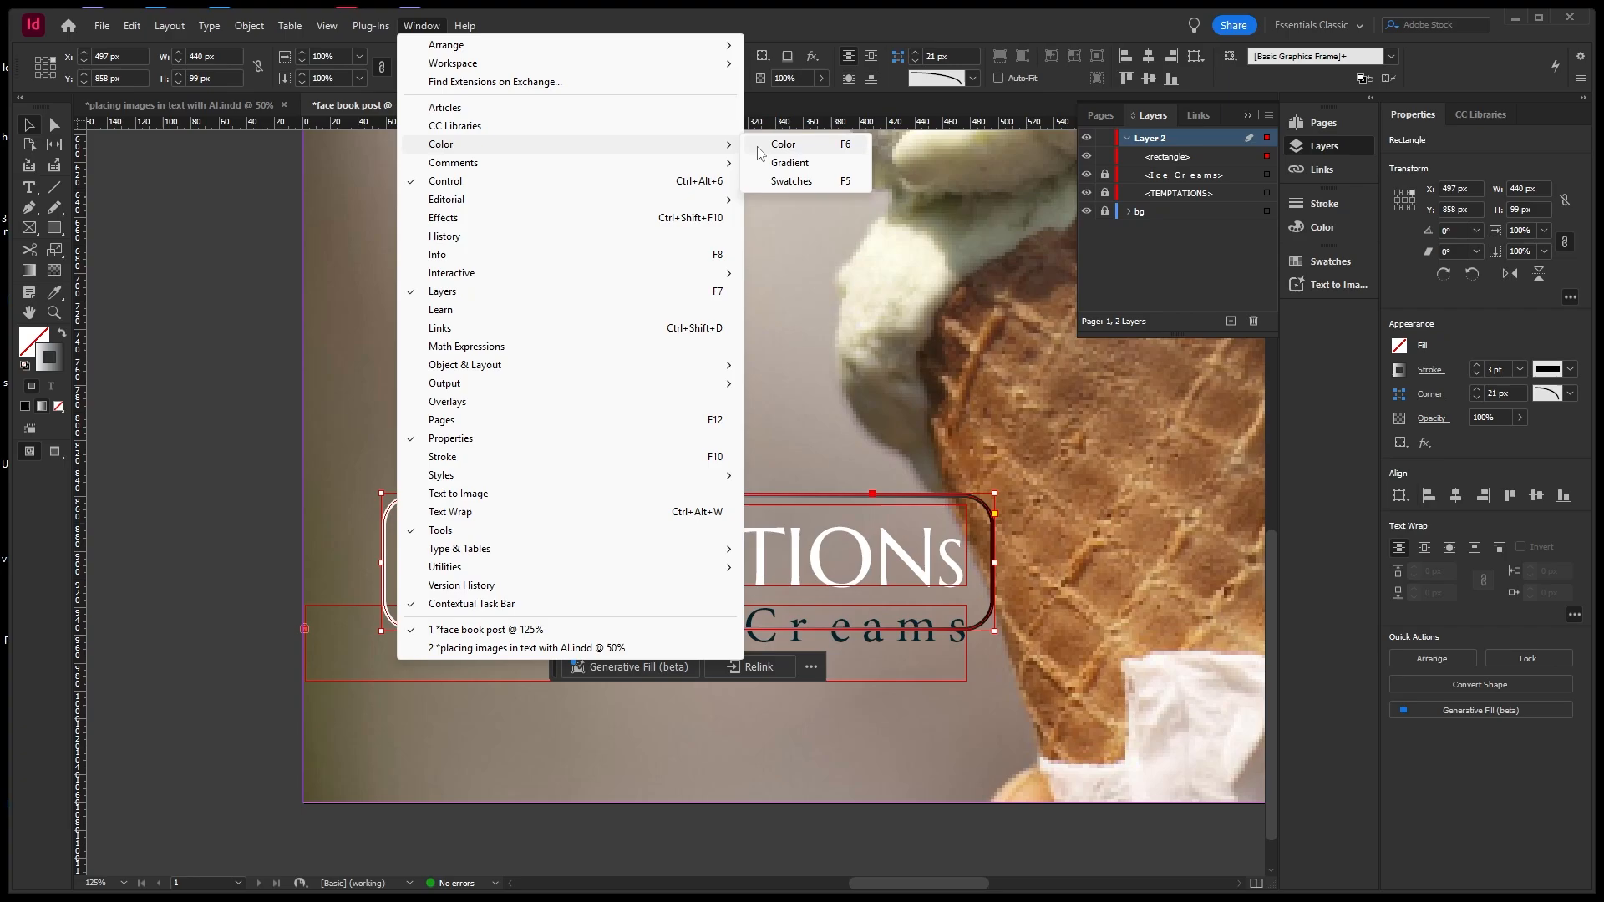
click(785, 162)
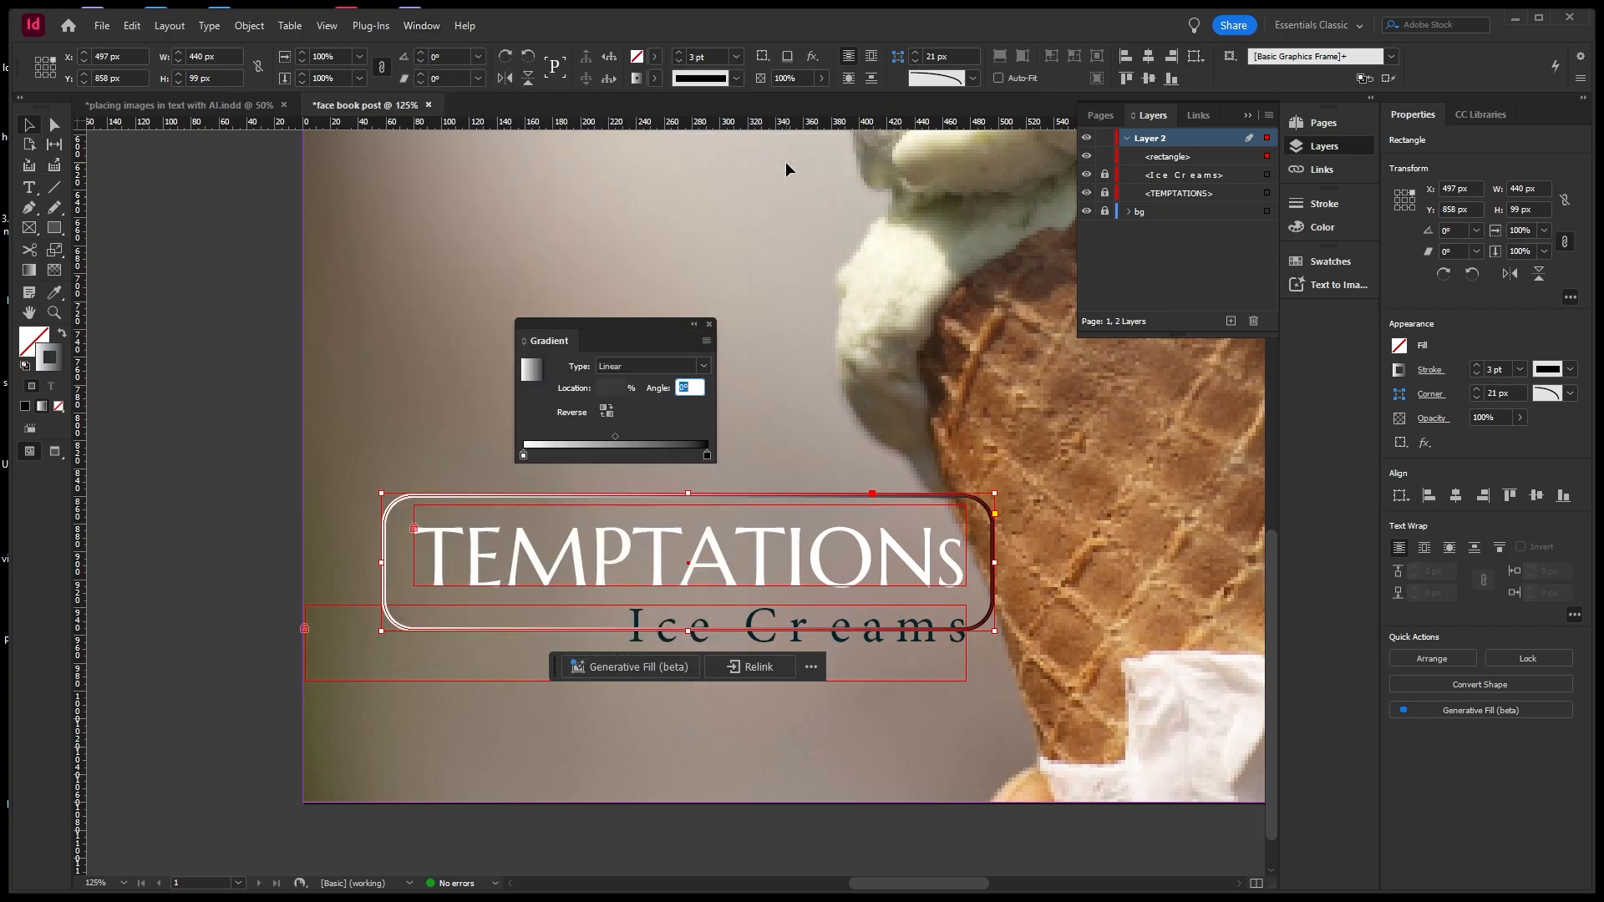
drag(660, 328, 903, 259)
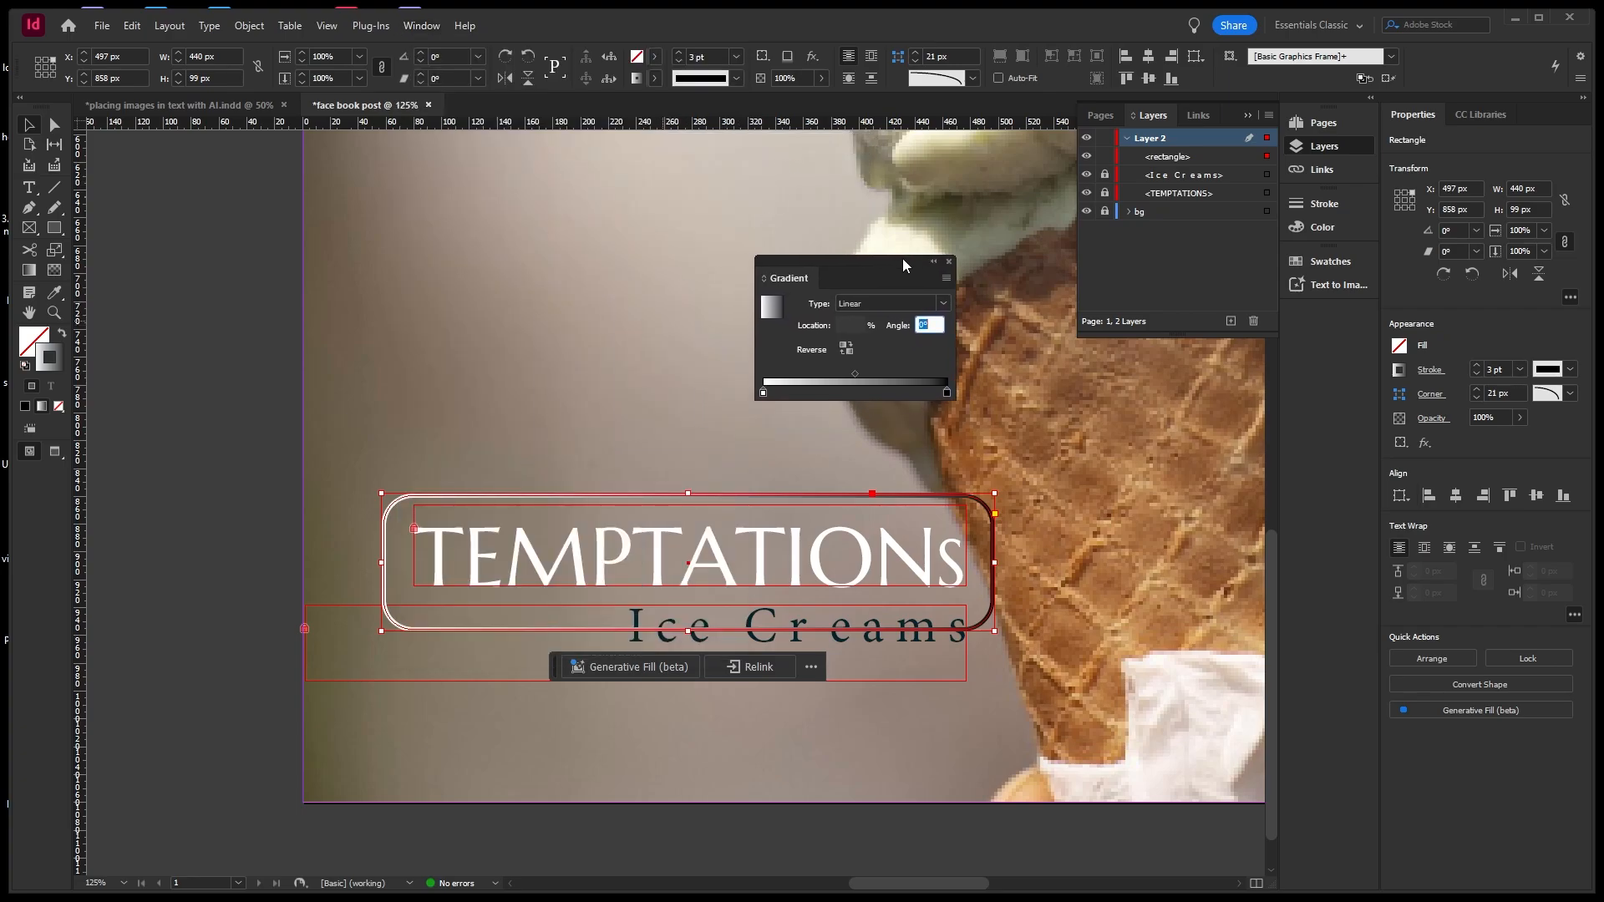
Set the border gradient's end stop to C=100 M=0 Y=0 K=0 and start stop to C=0 M=100 Y=0 K=0, and close the gradient settings.
click(1317, 224)
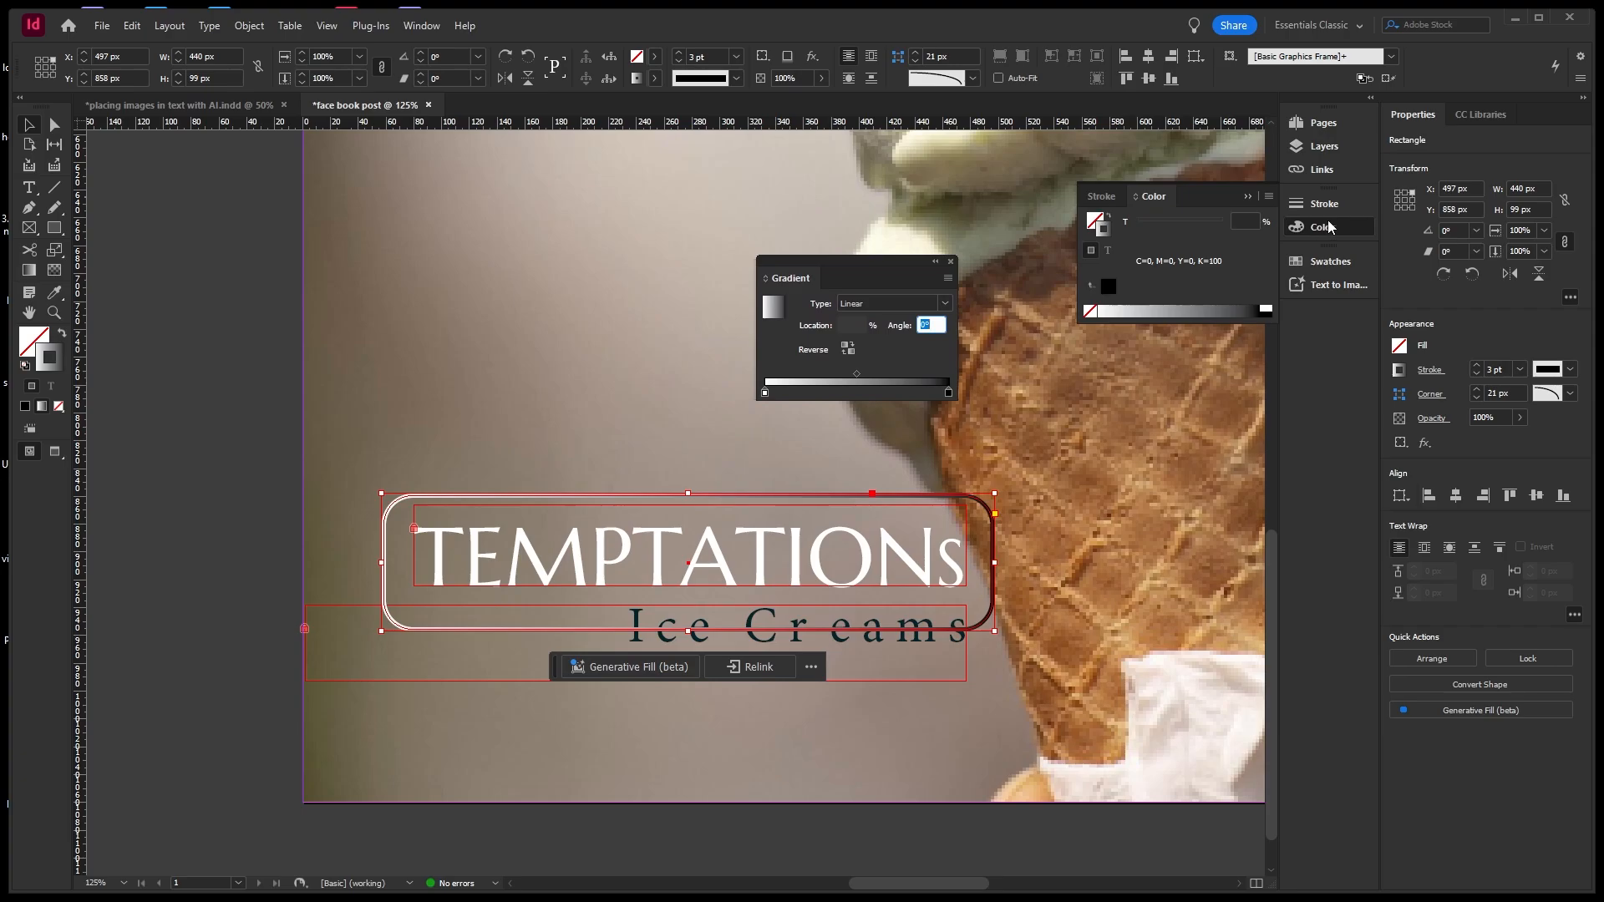
click(1328, 263)
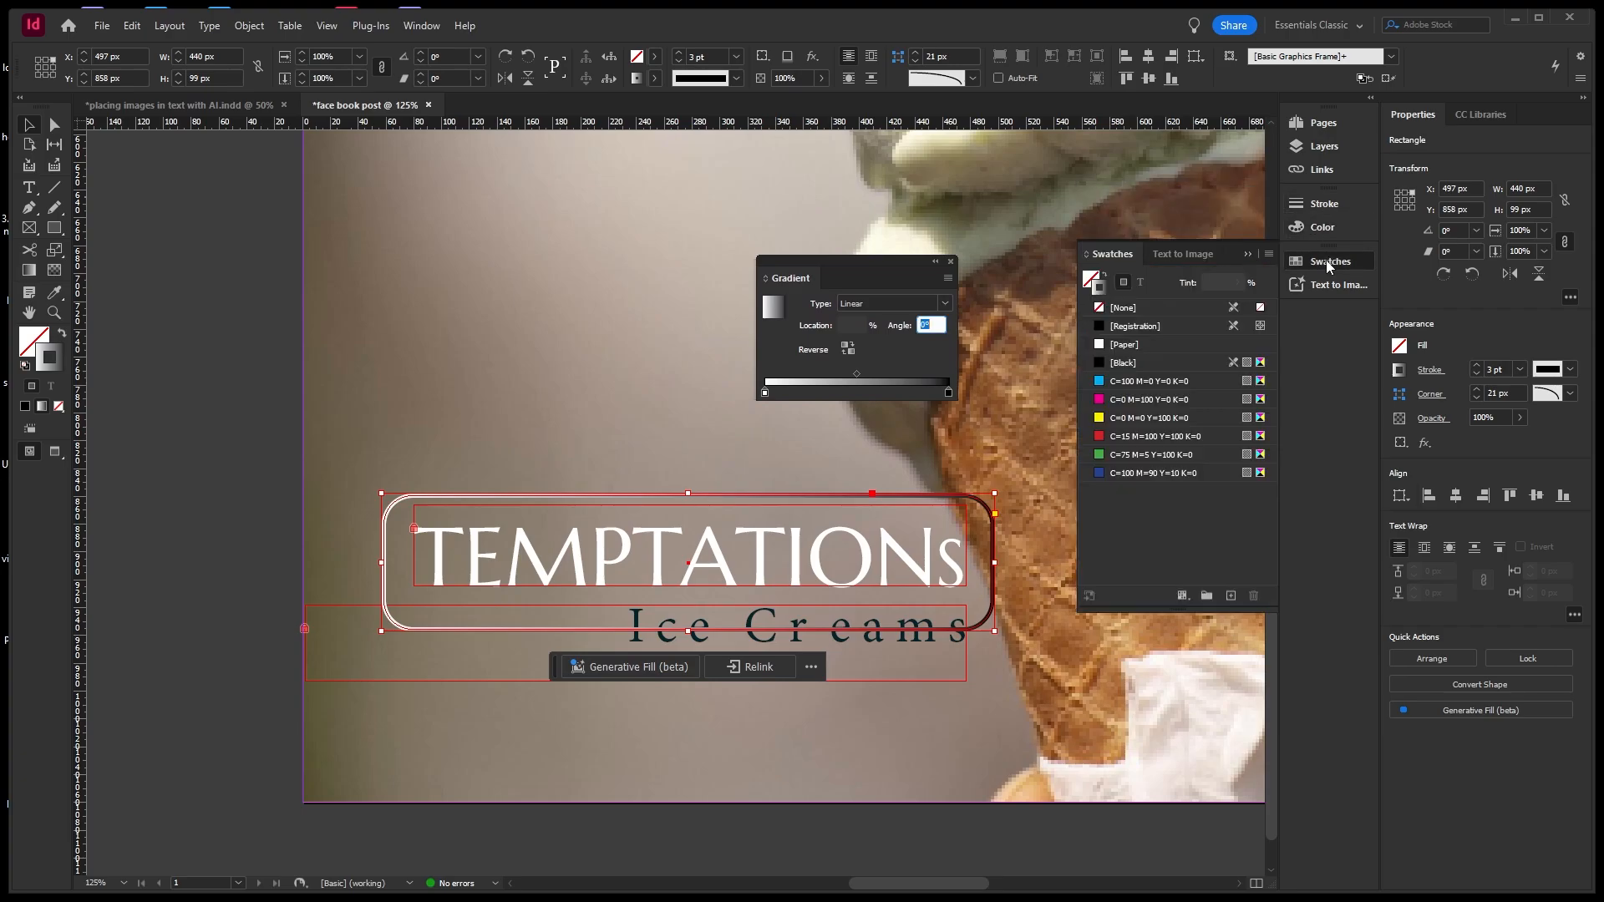
click(948, 393)
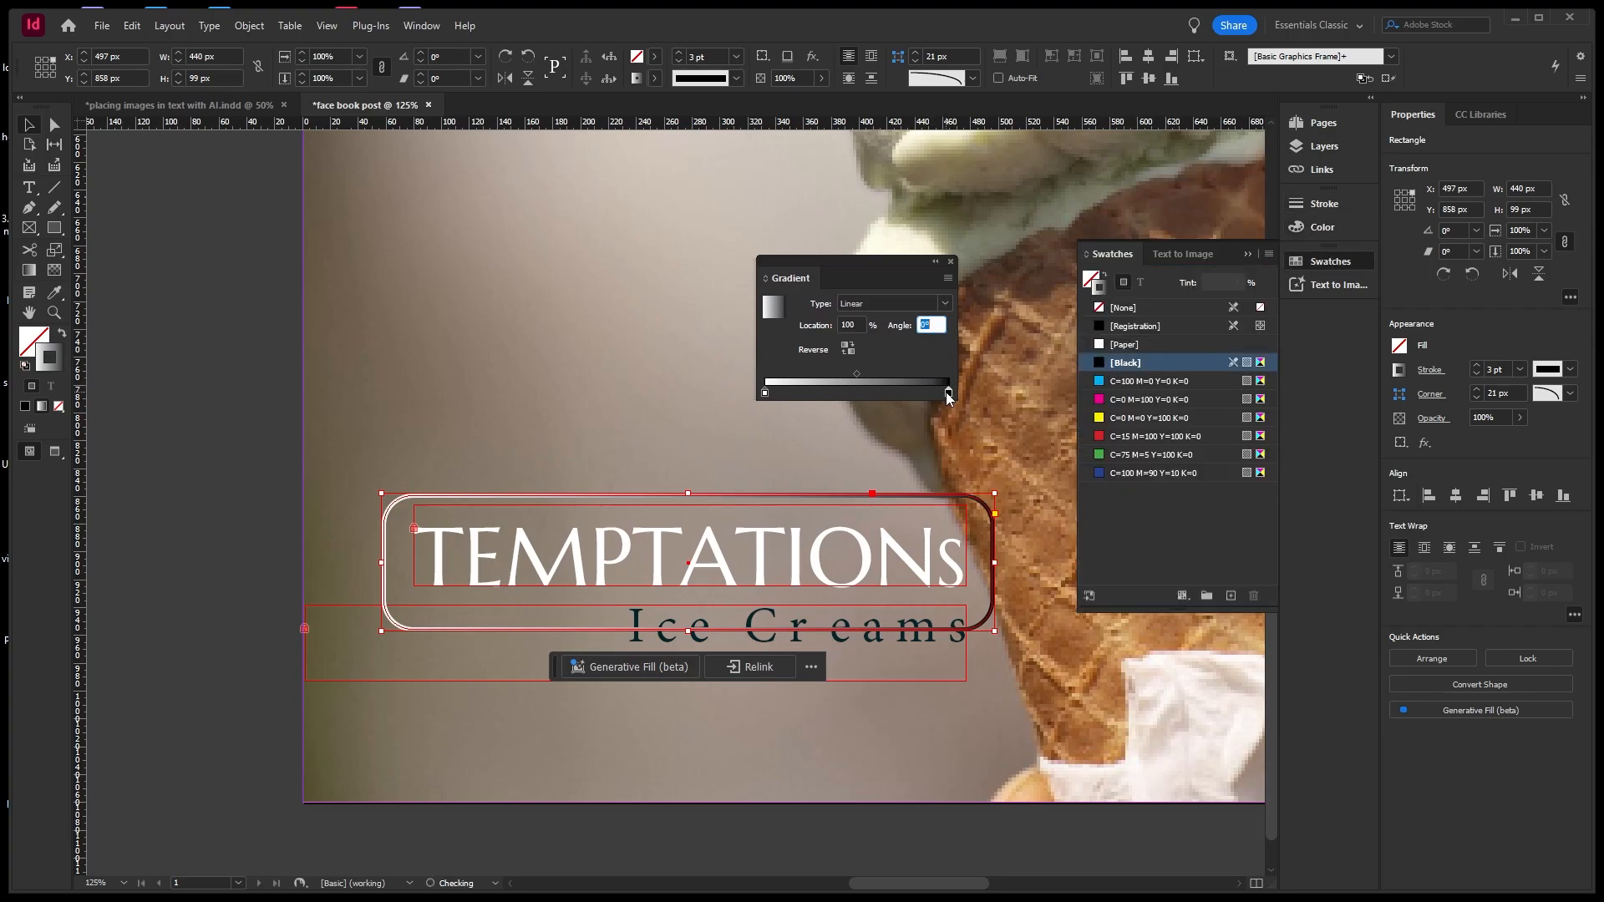
drag(1101, 386, 951, 399)
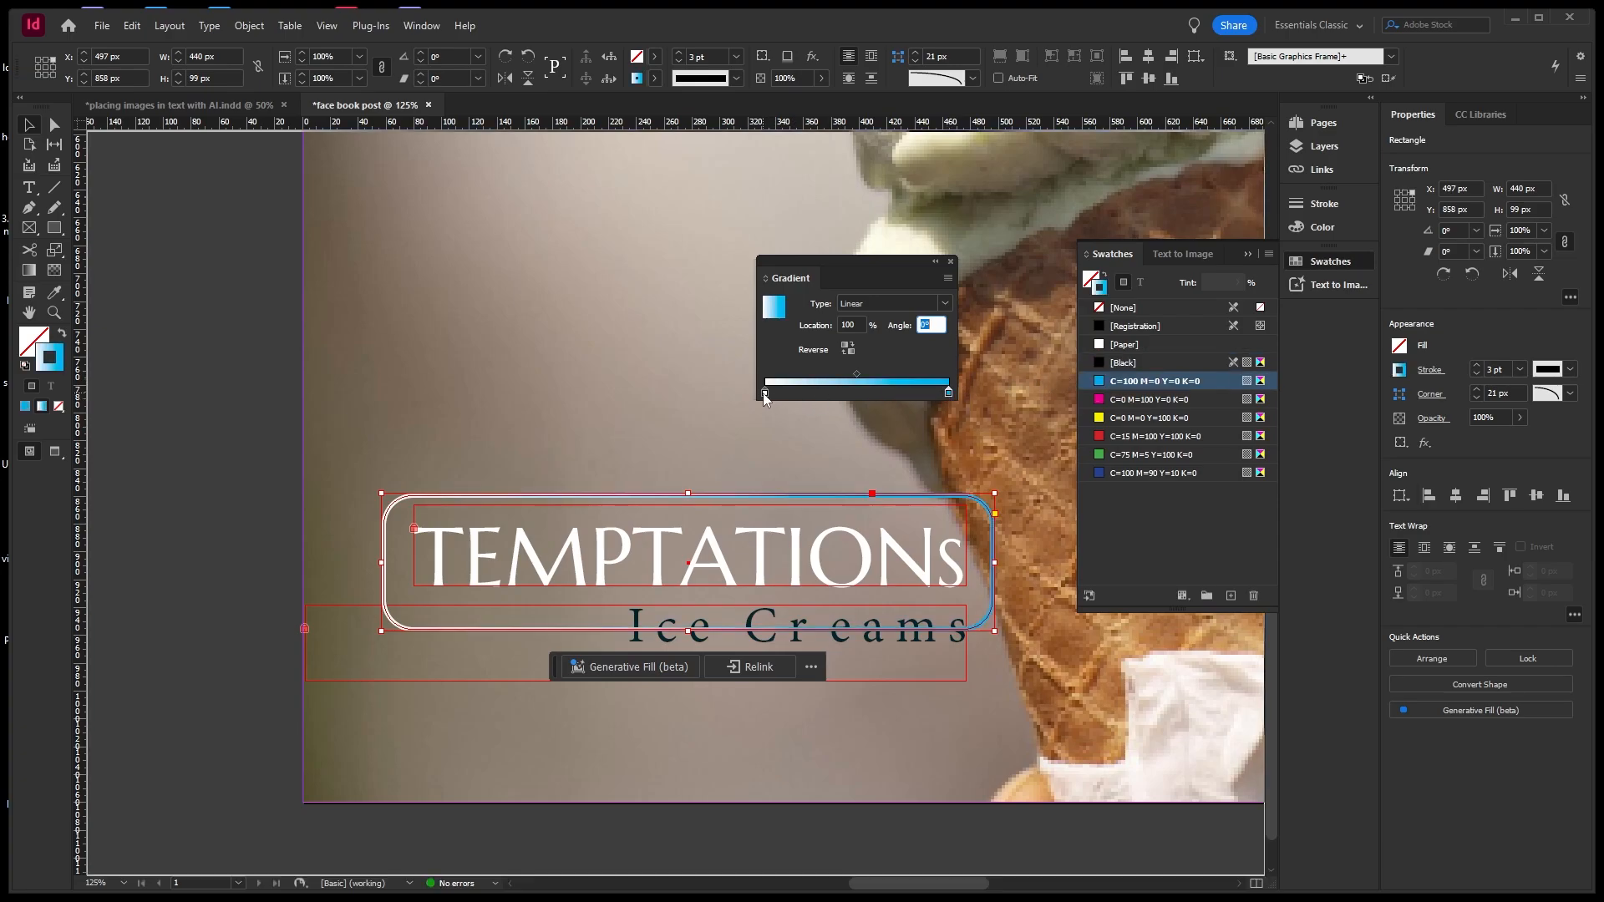
click(765, 392)
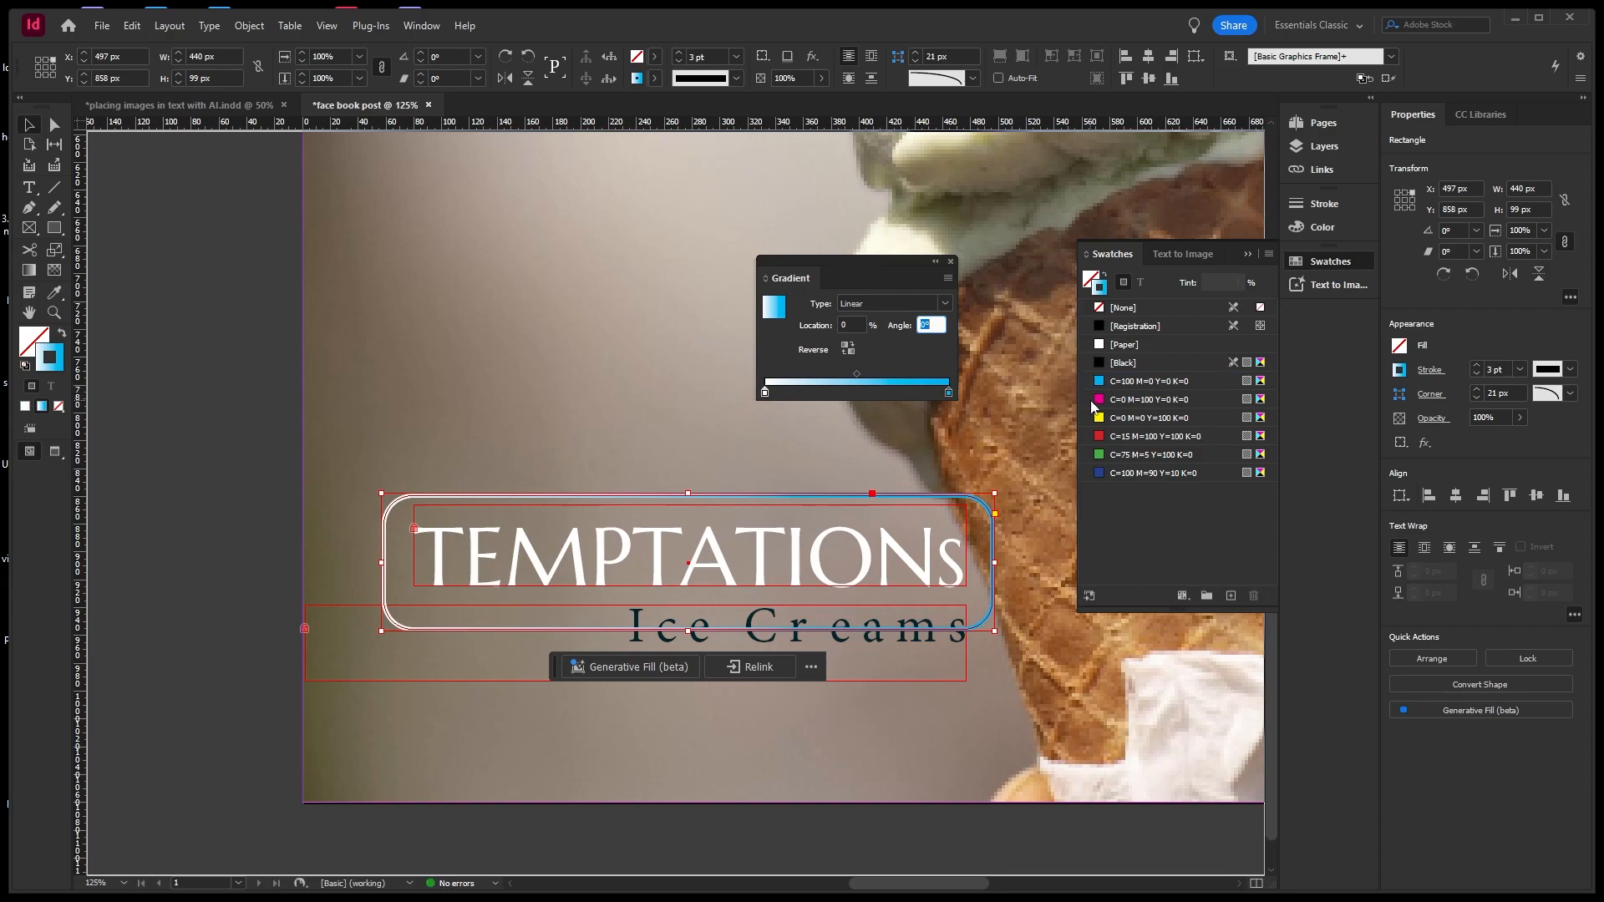
drag(1099, 404, 766, 394)
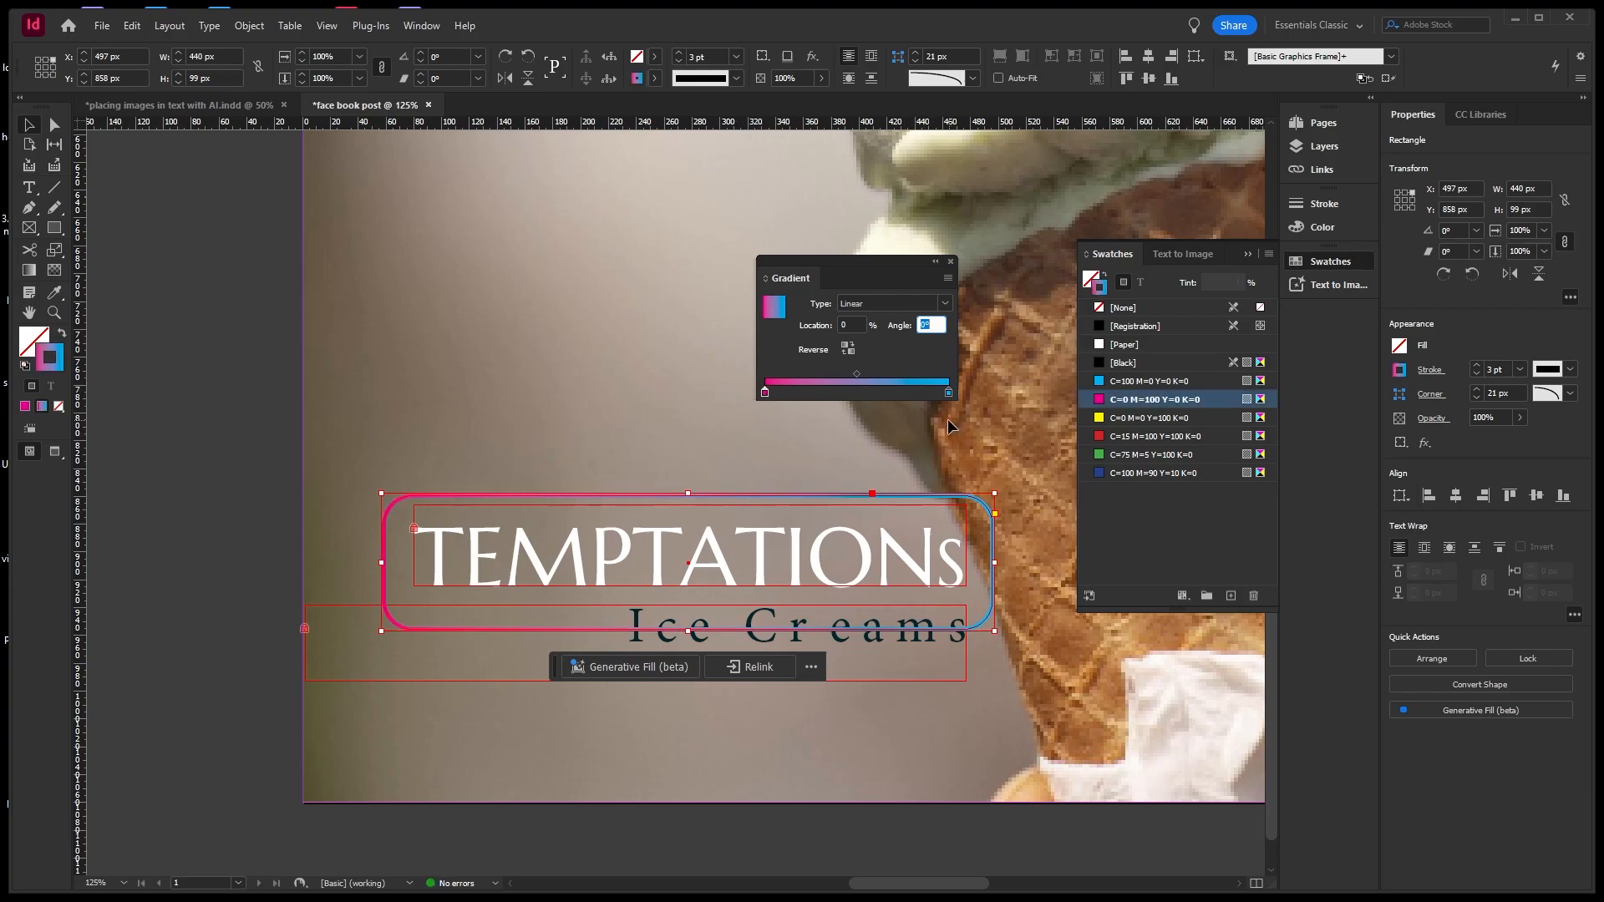
click(31, 125)
click(951, 263)
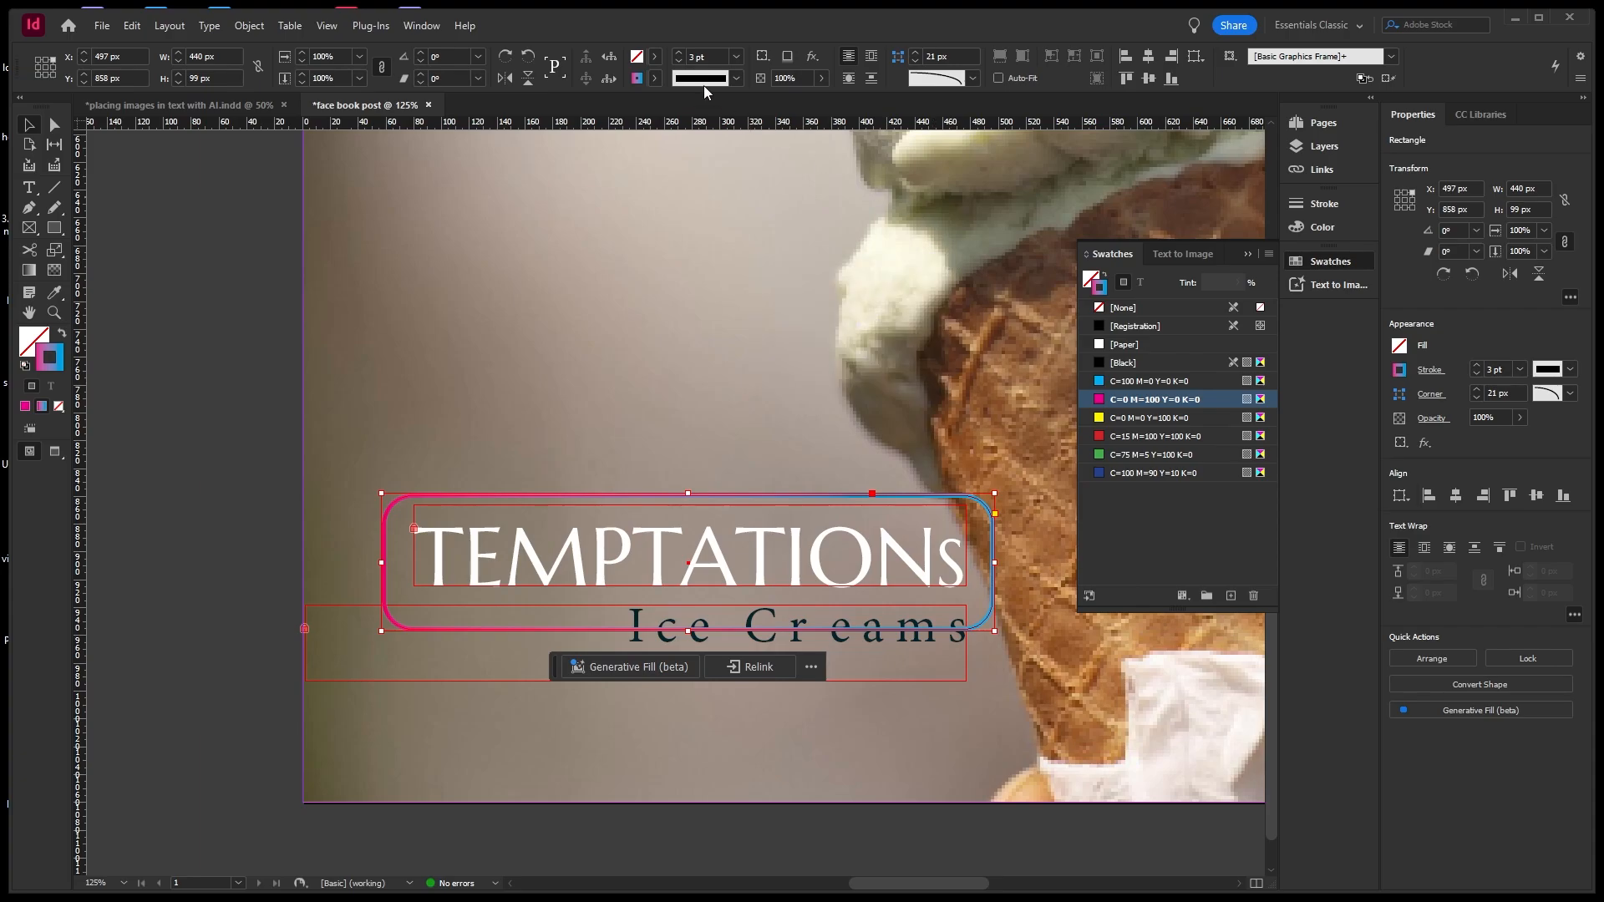
Try a 5 pt stroke weight on the rounded gradient border and deselect it.
click(736, 56)
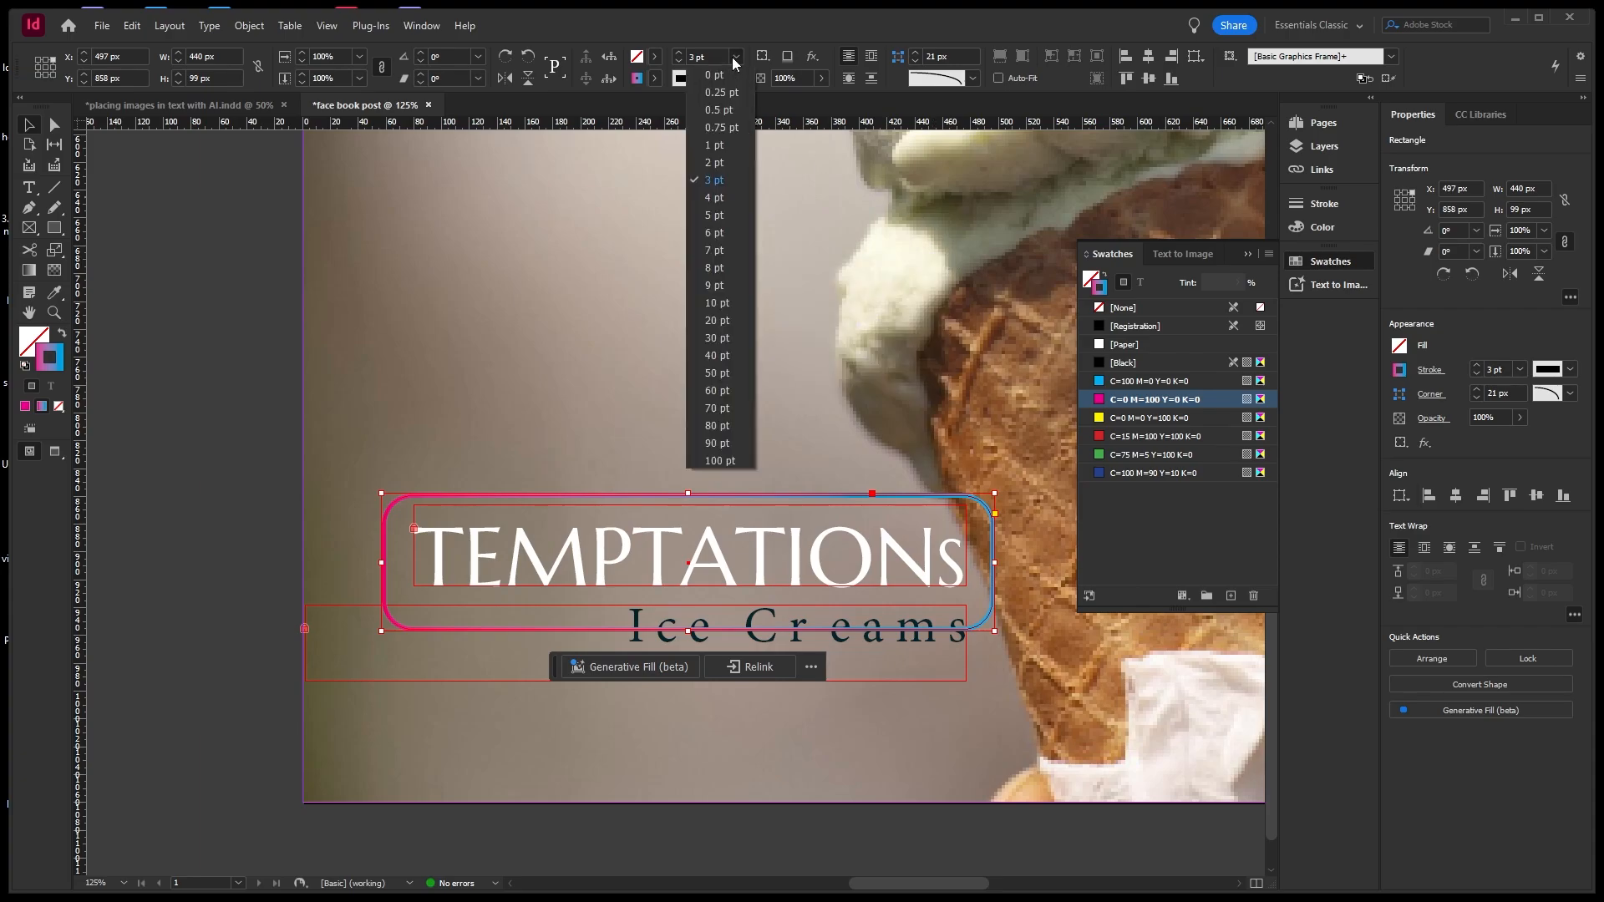
click(713, 215)
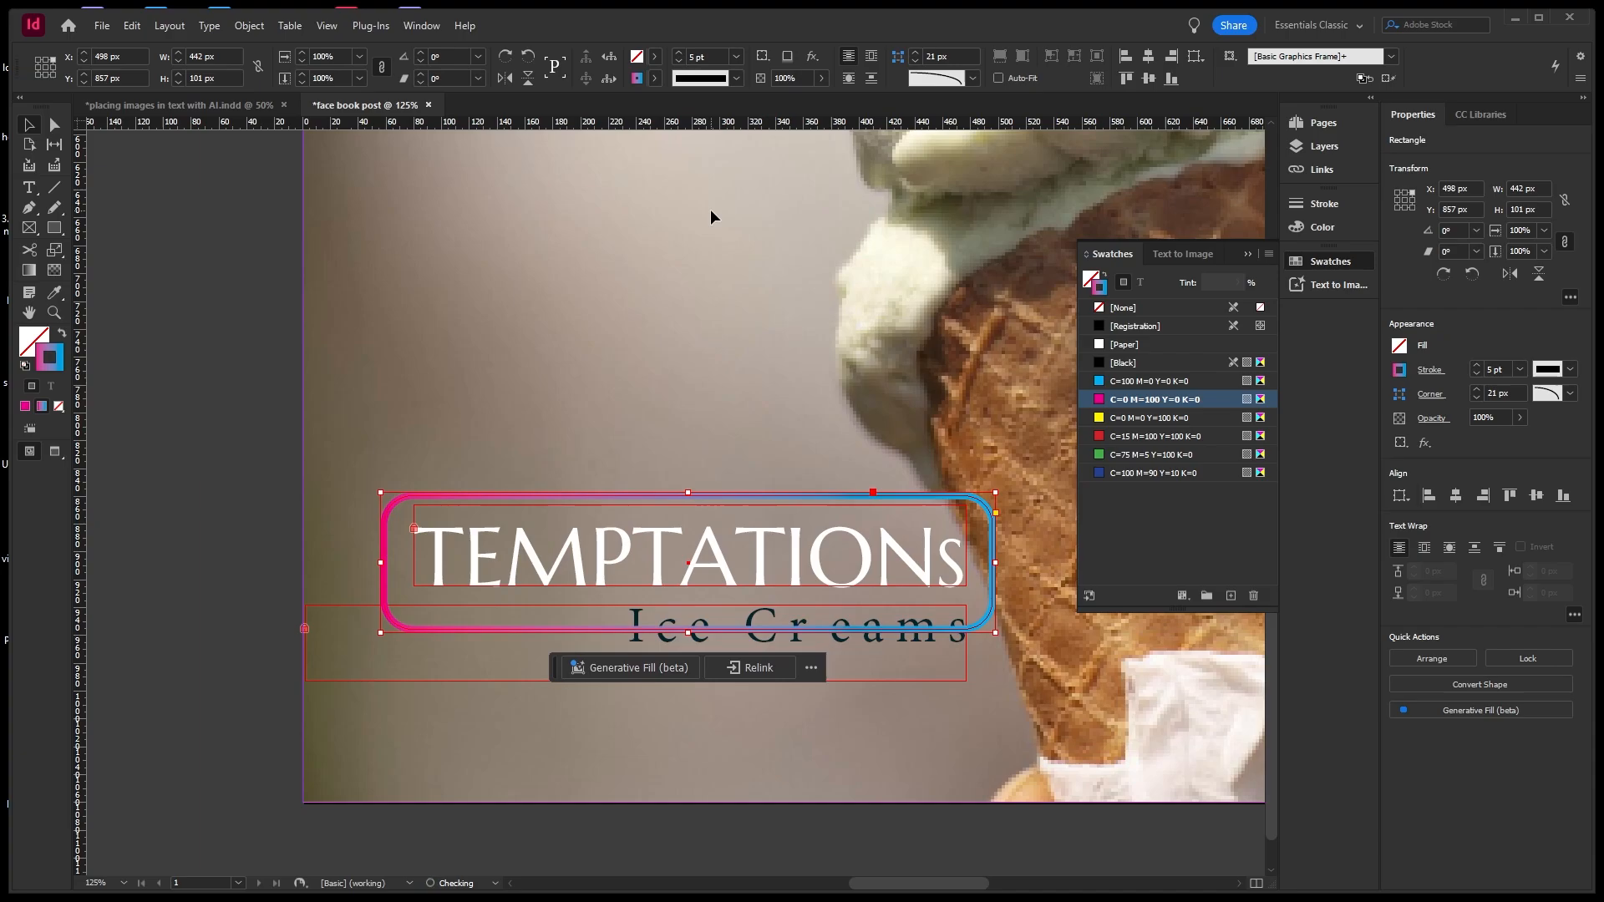
click(672, 294)
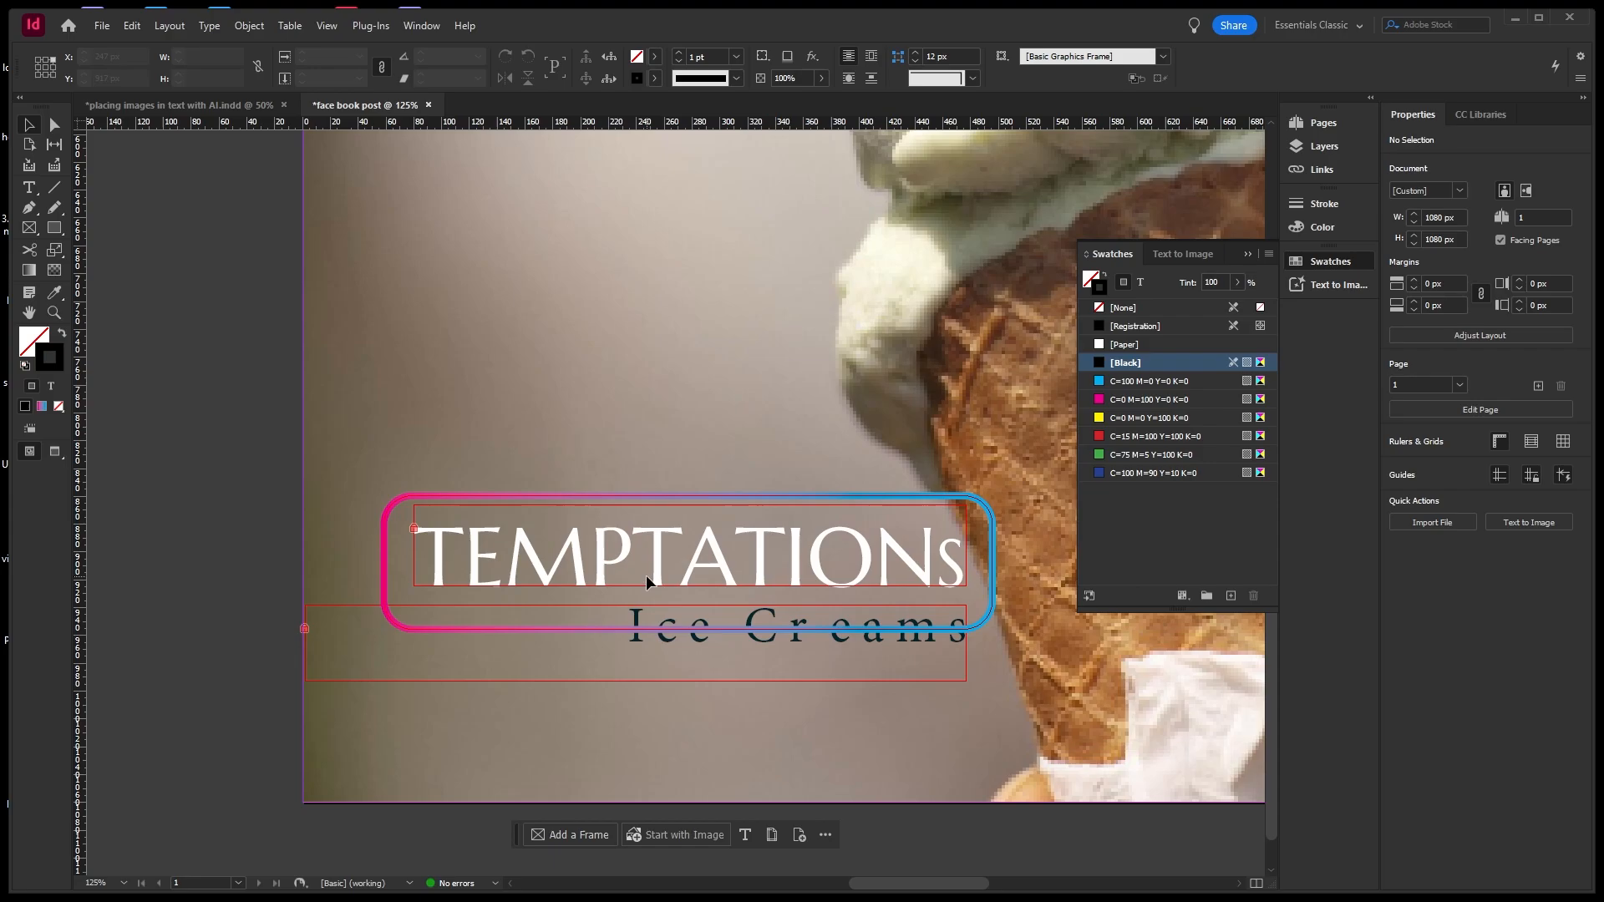
Return the rounded border's stroke weight to 3 pt and deselect it.
click(392, 511)
click(736, 57)
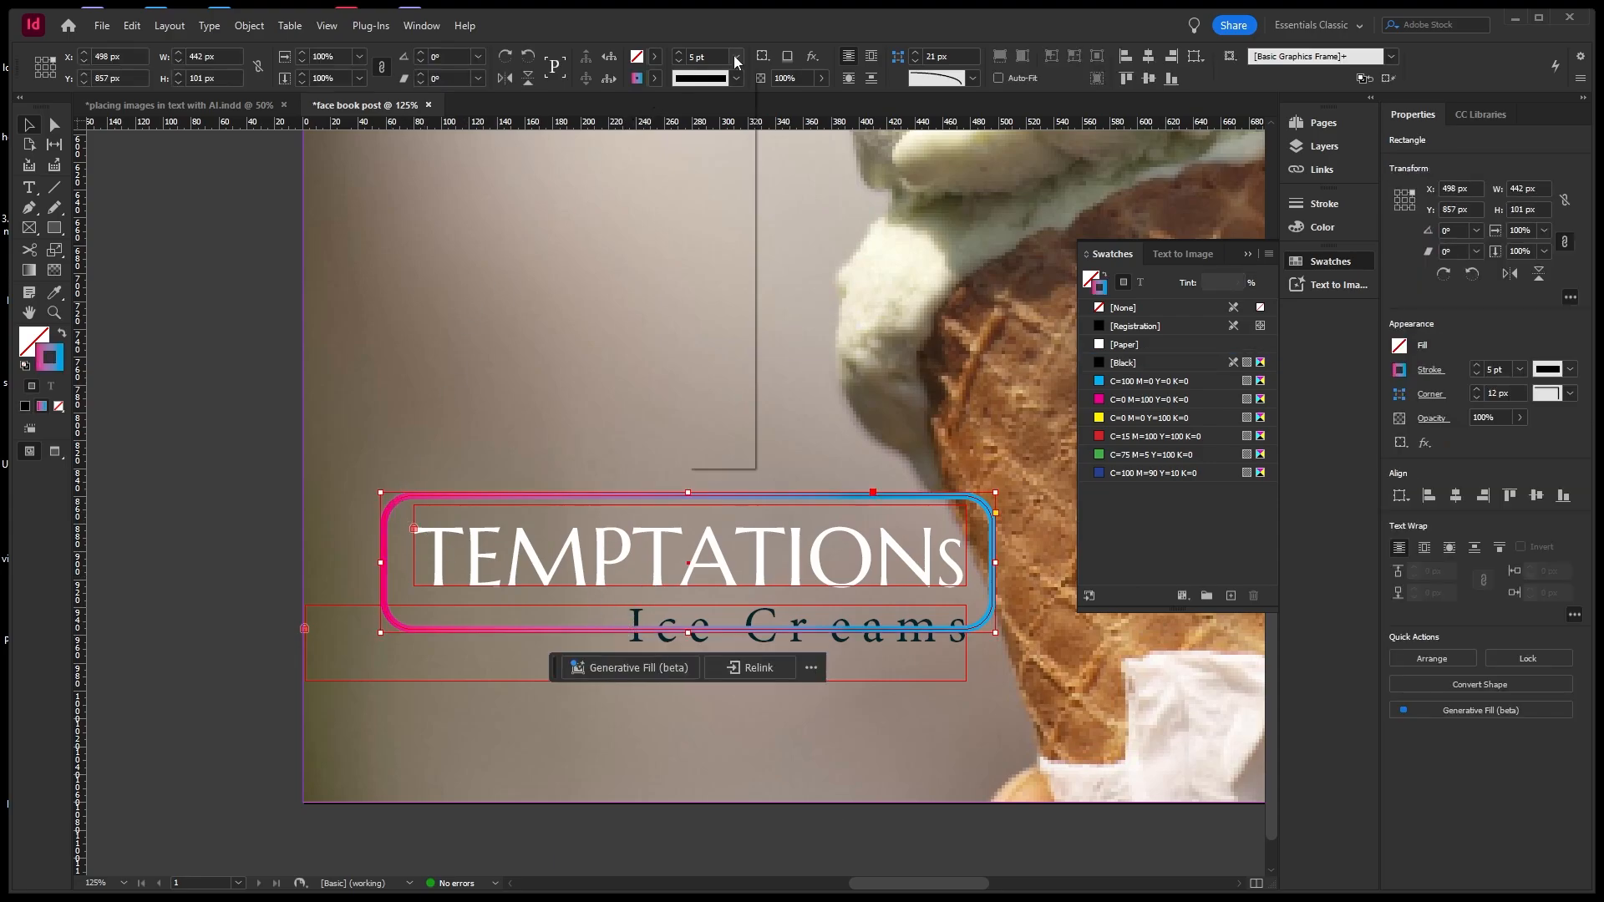
click(720, 178)
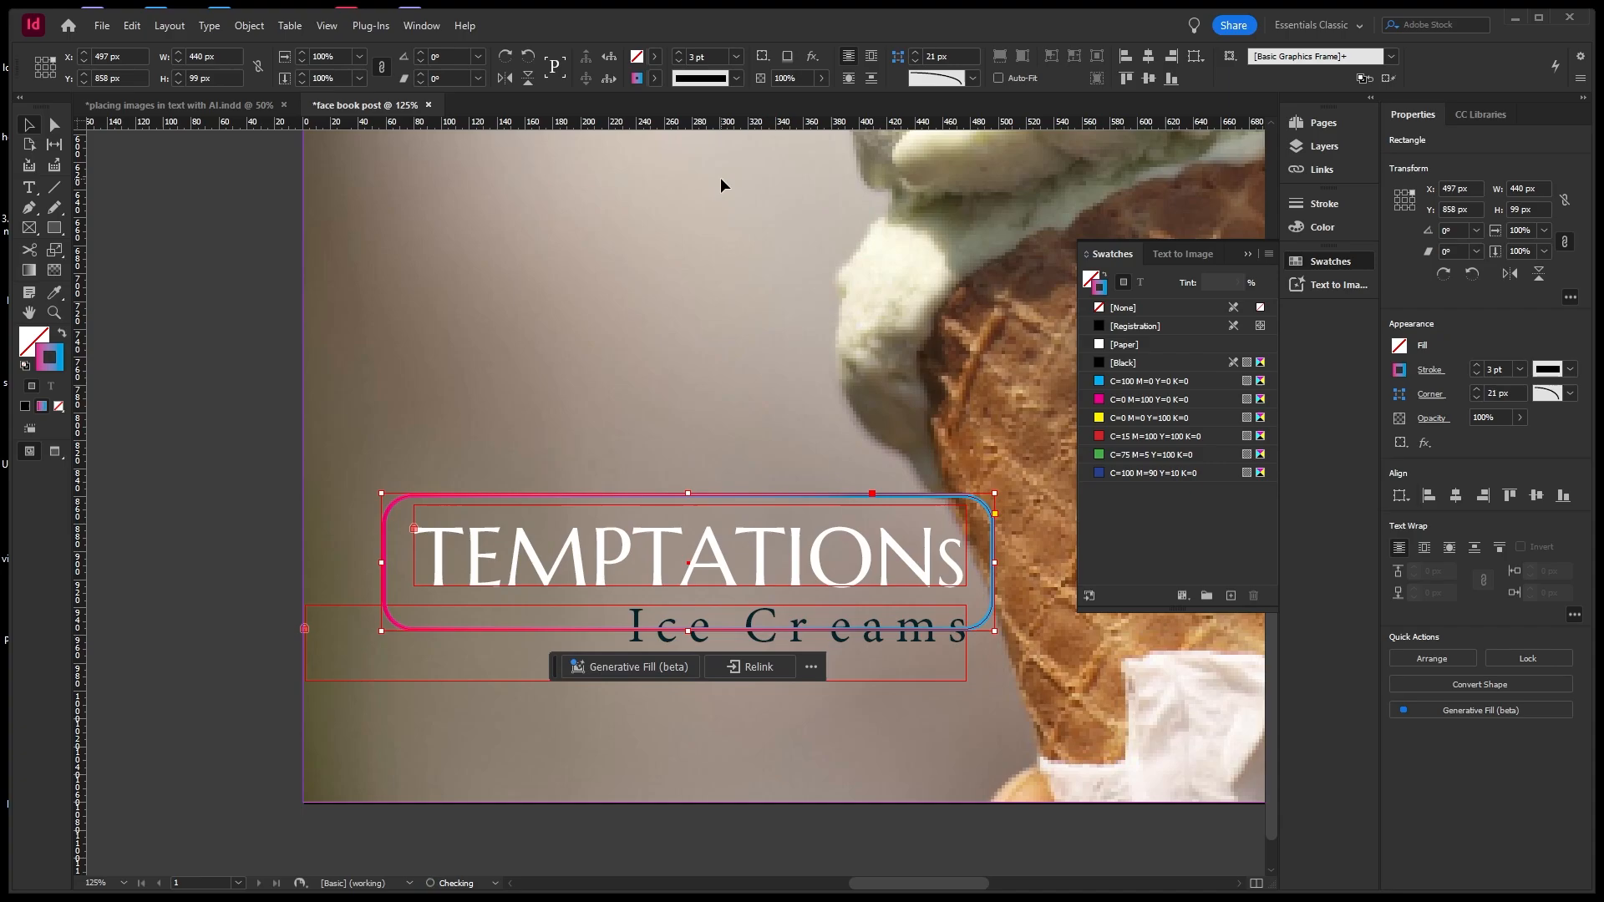
click(592, 335)
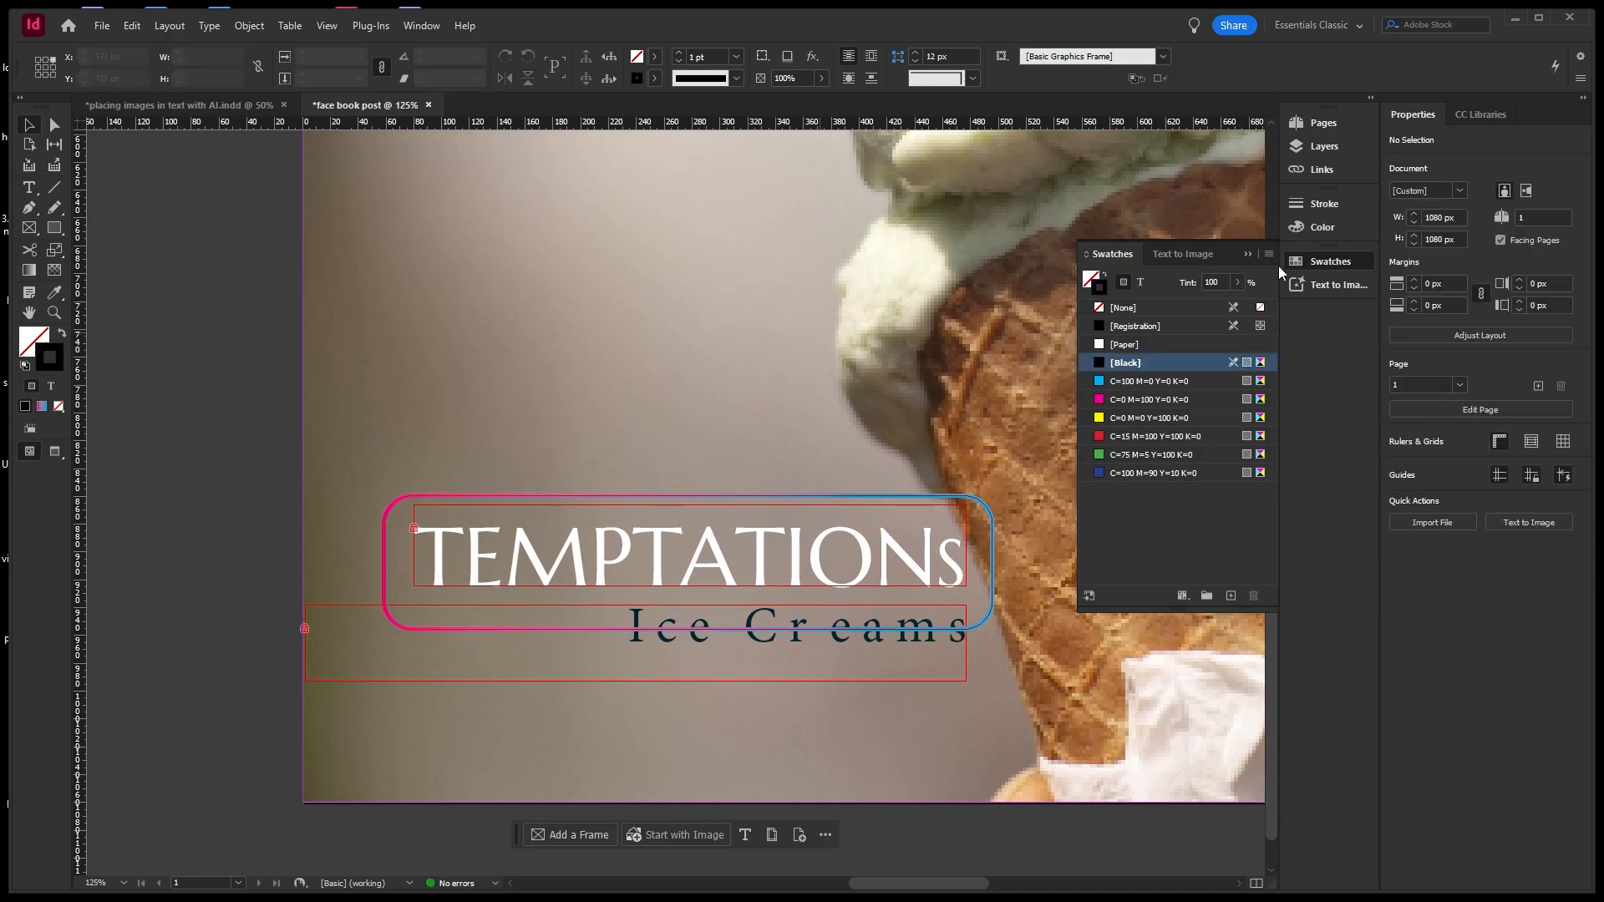
Identify the border rectangle in the layer list by toggling its visibility and lock, leaving it visible and unlocked.
click(1325, 147)
click(1086, 157)
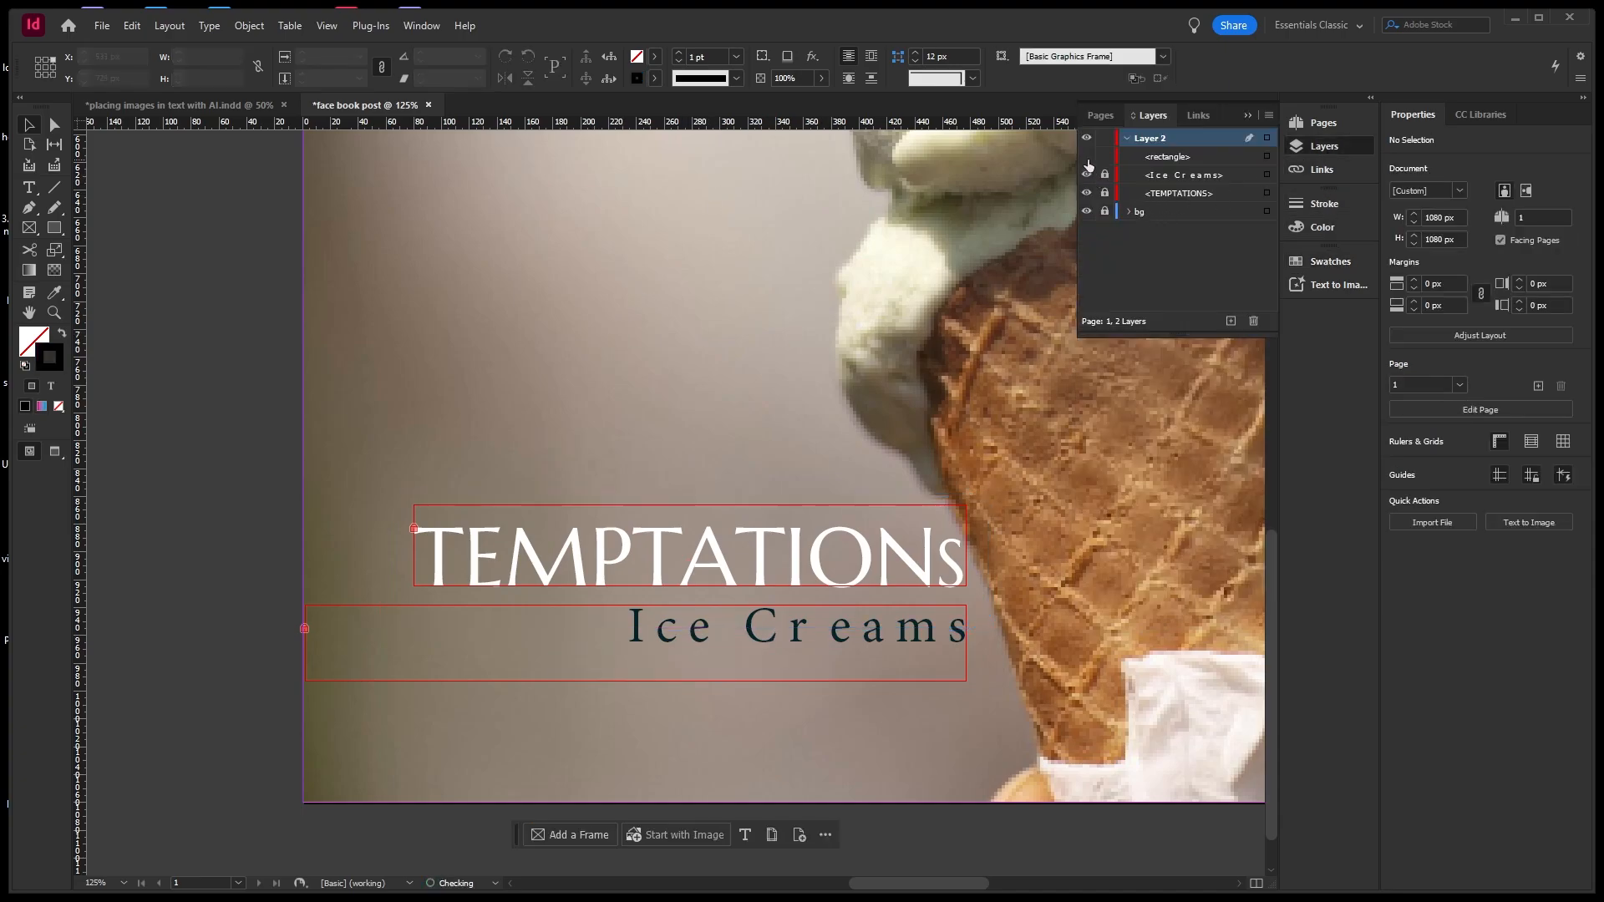
click(1087, 156)
click(1104, 157)
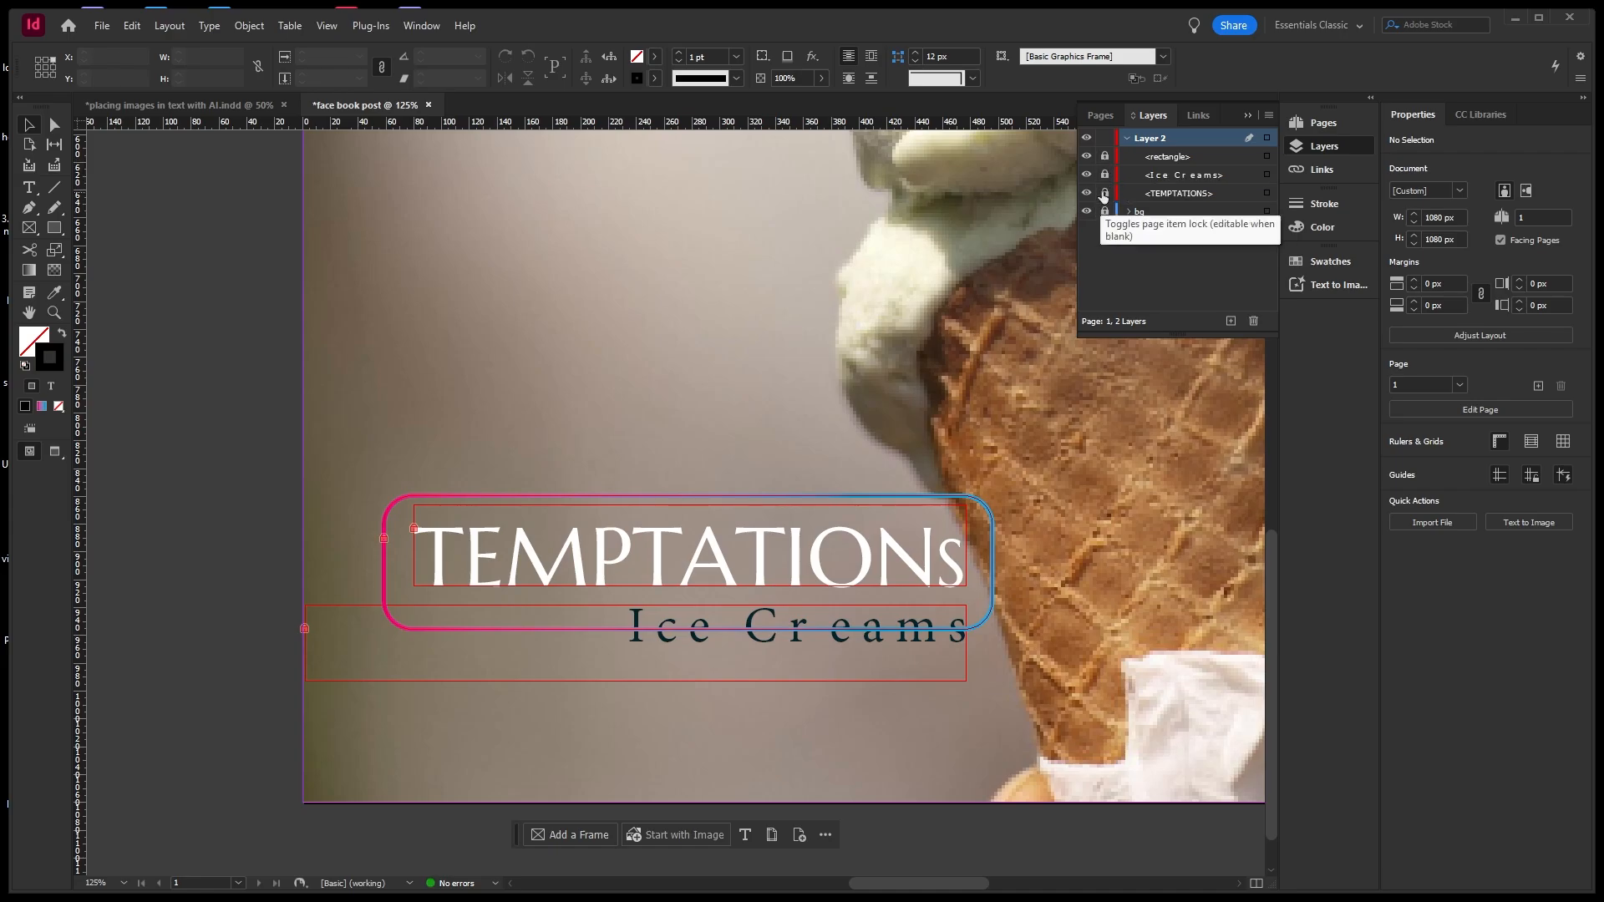
click(1105, 158)
click(1106, 158)
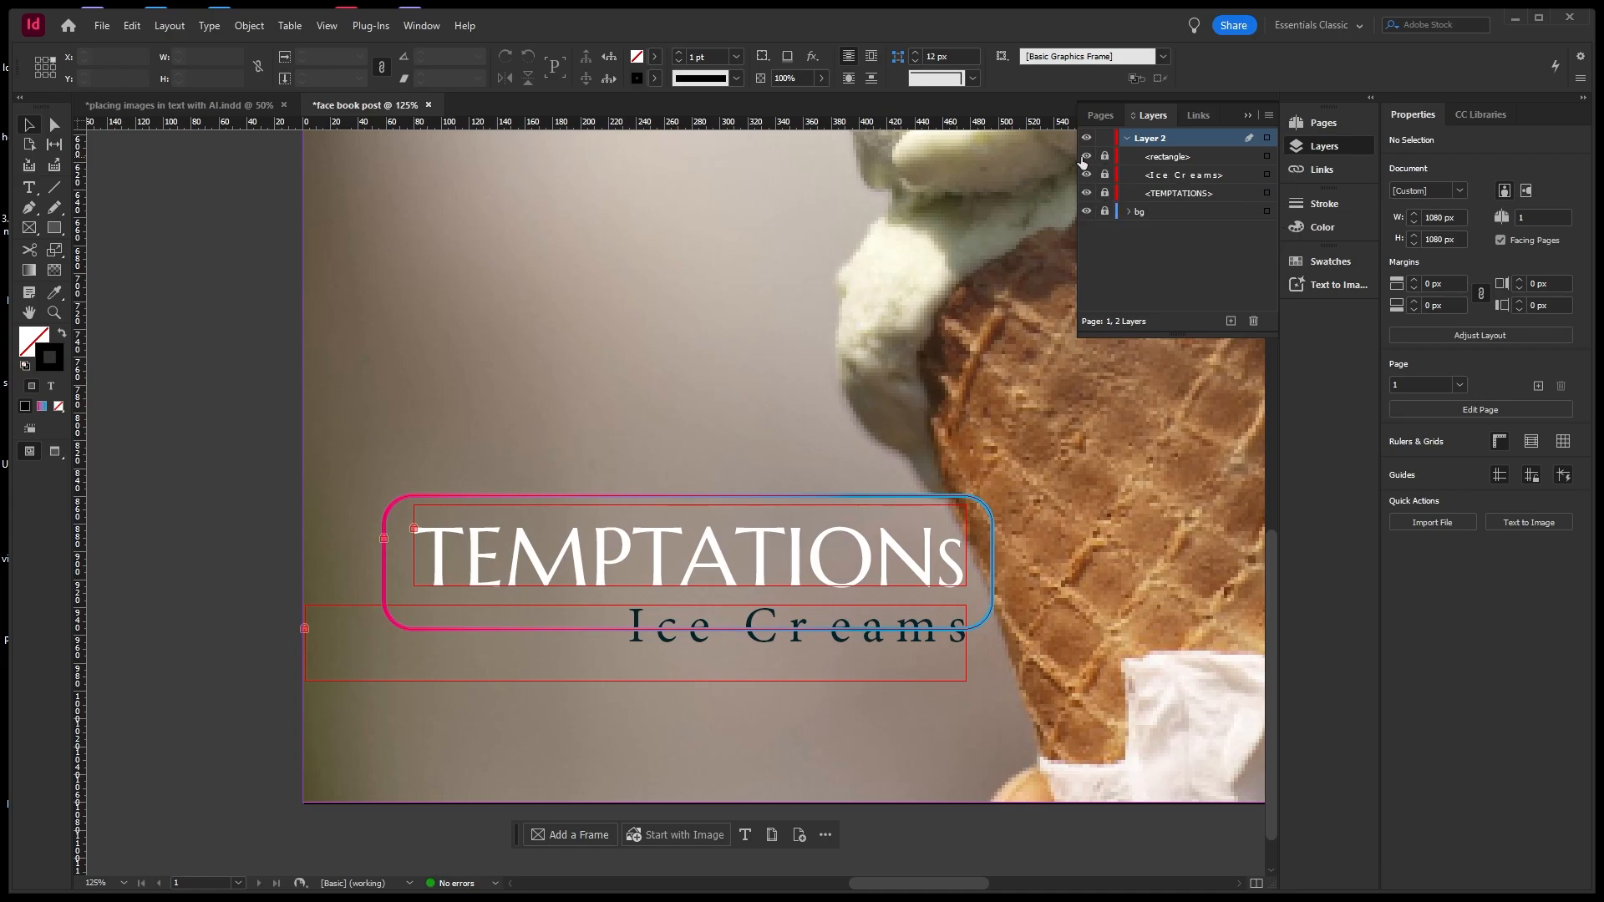
click(1086, 158)
click(1086, 157)
click(1105, 158)
click(63, 208)
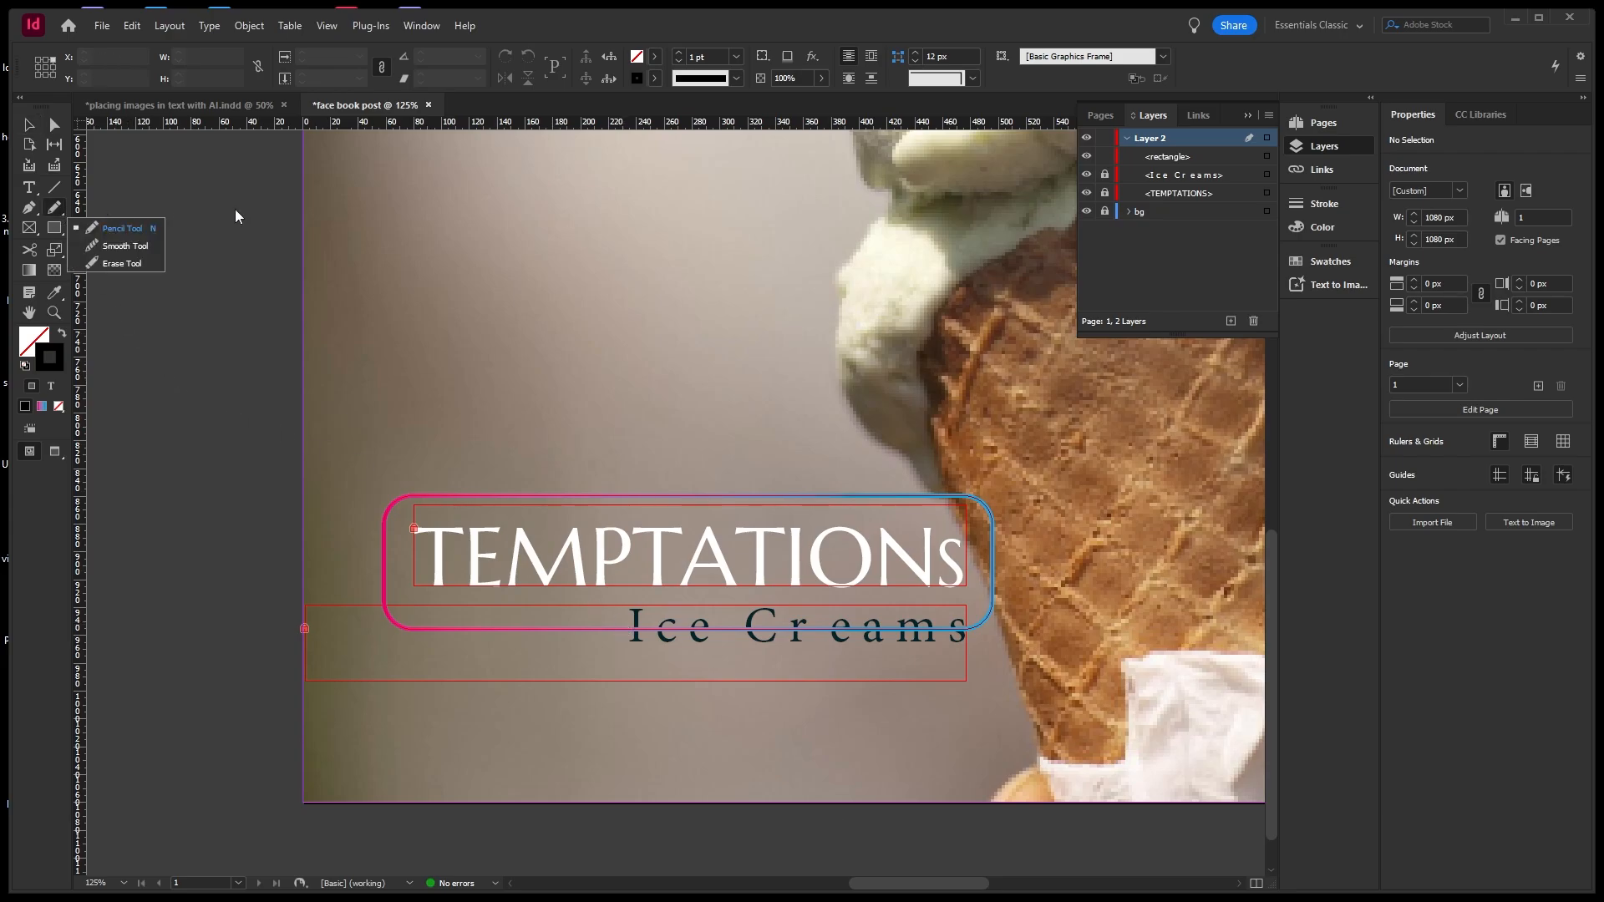
click(137, 263)
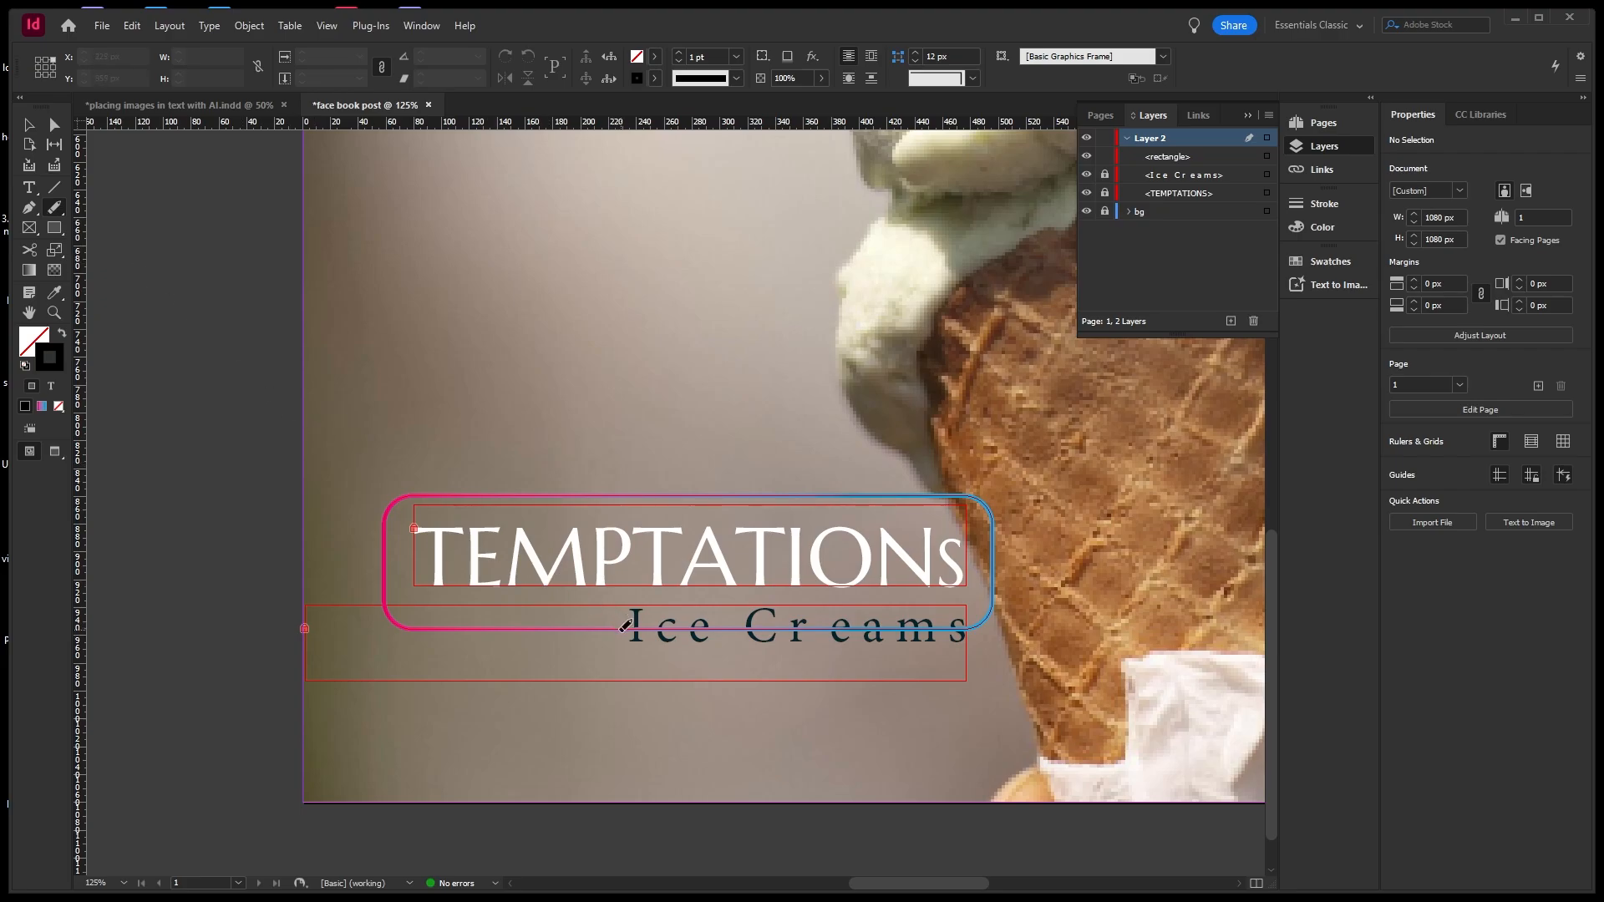
click(31, 126)
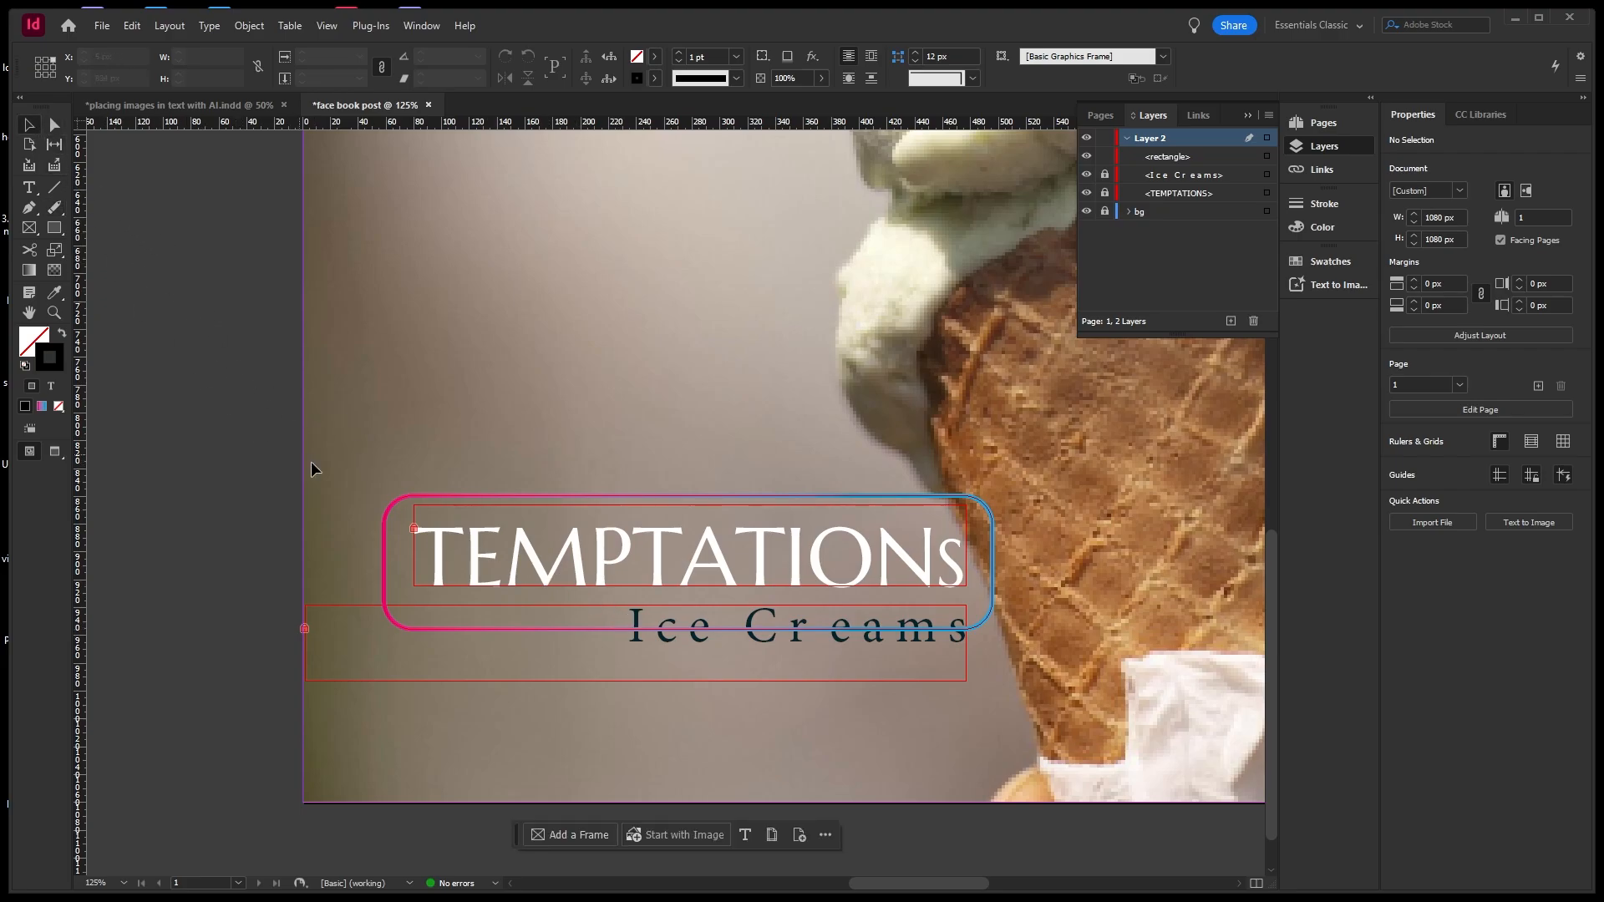
Erase the selected border's bottom edge behind Ice Creams, from just before the text to the lower-right corner, and deselect it.
click(383, 522)
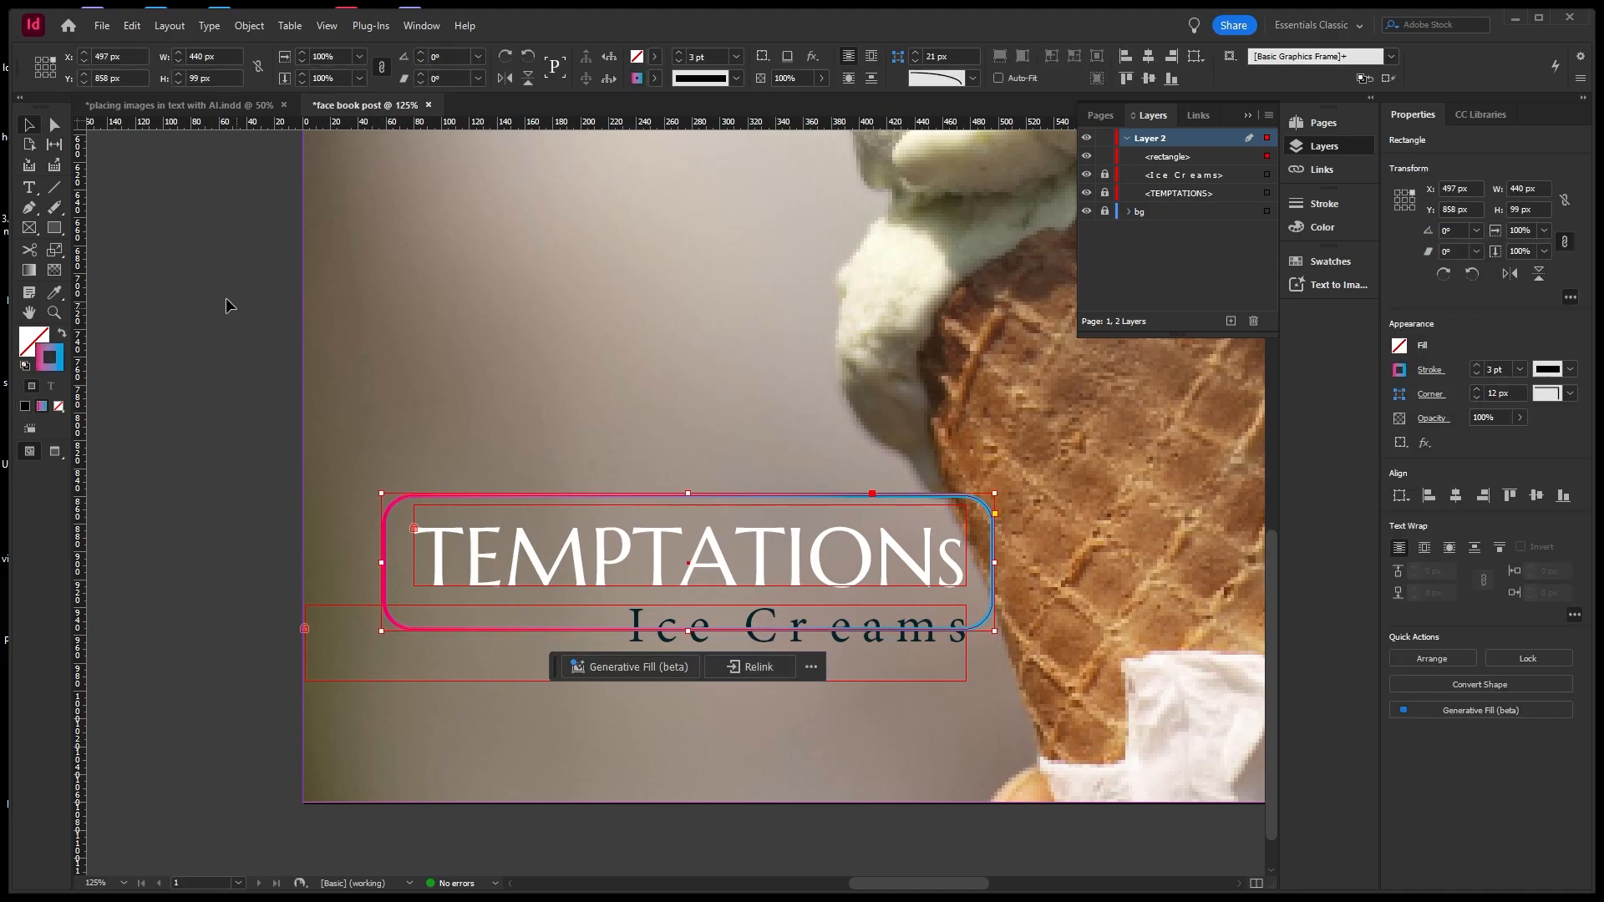
click(59, 209)
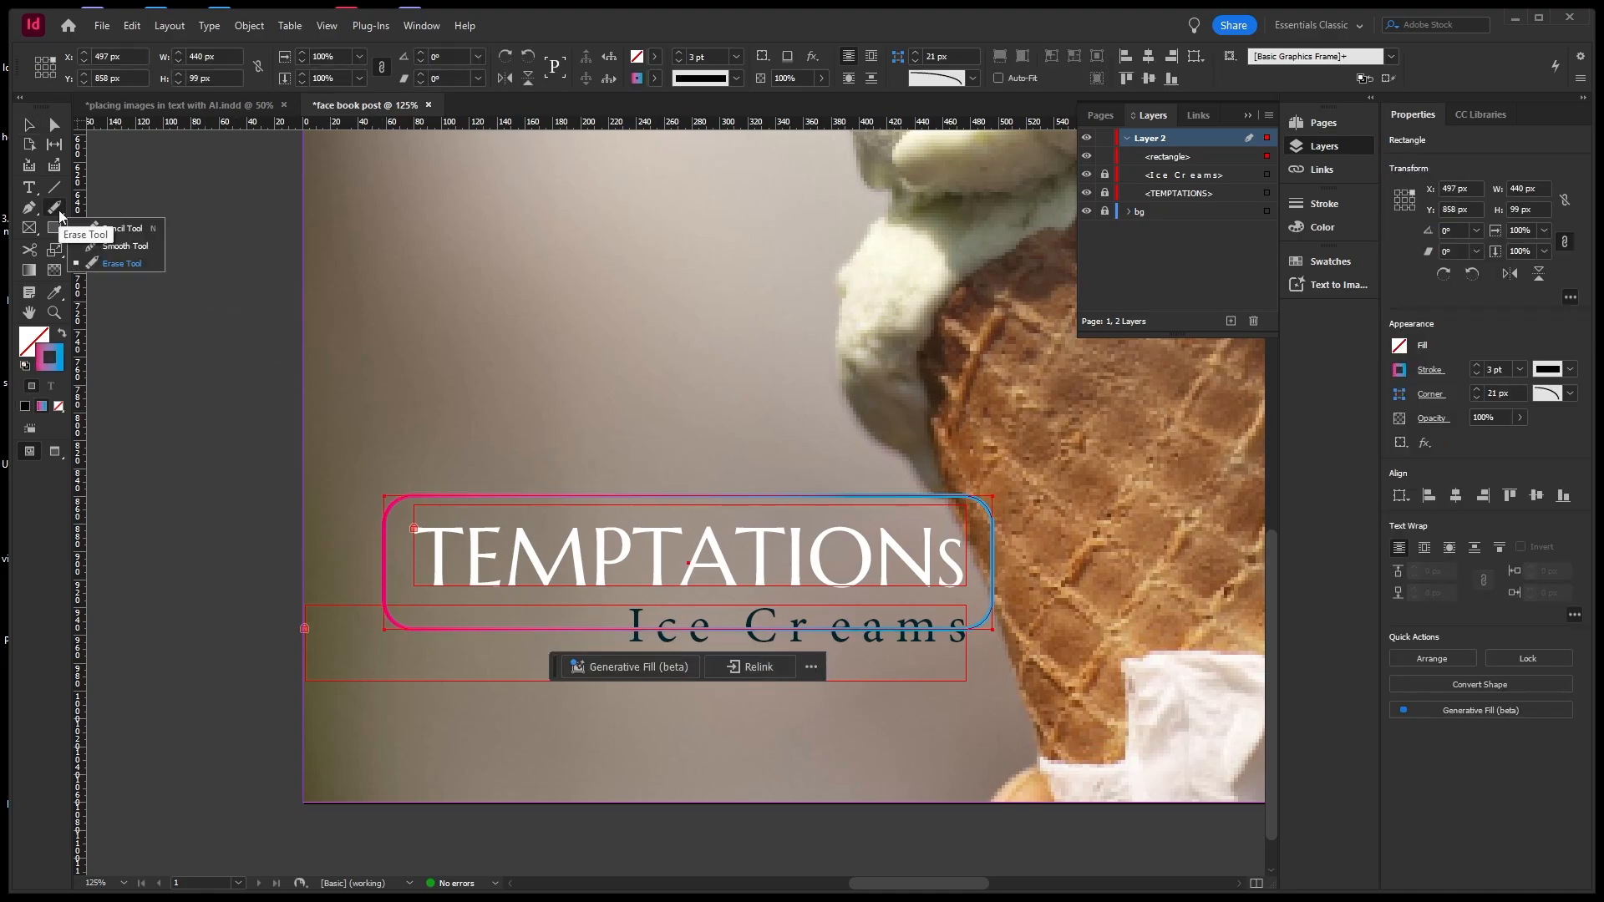
click(102, 264)
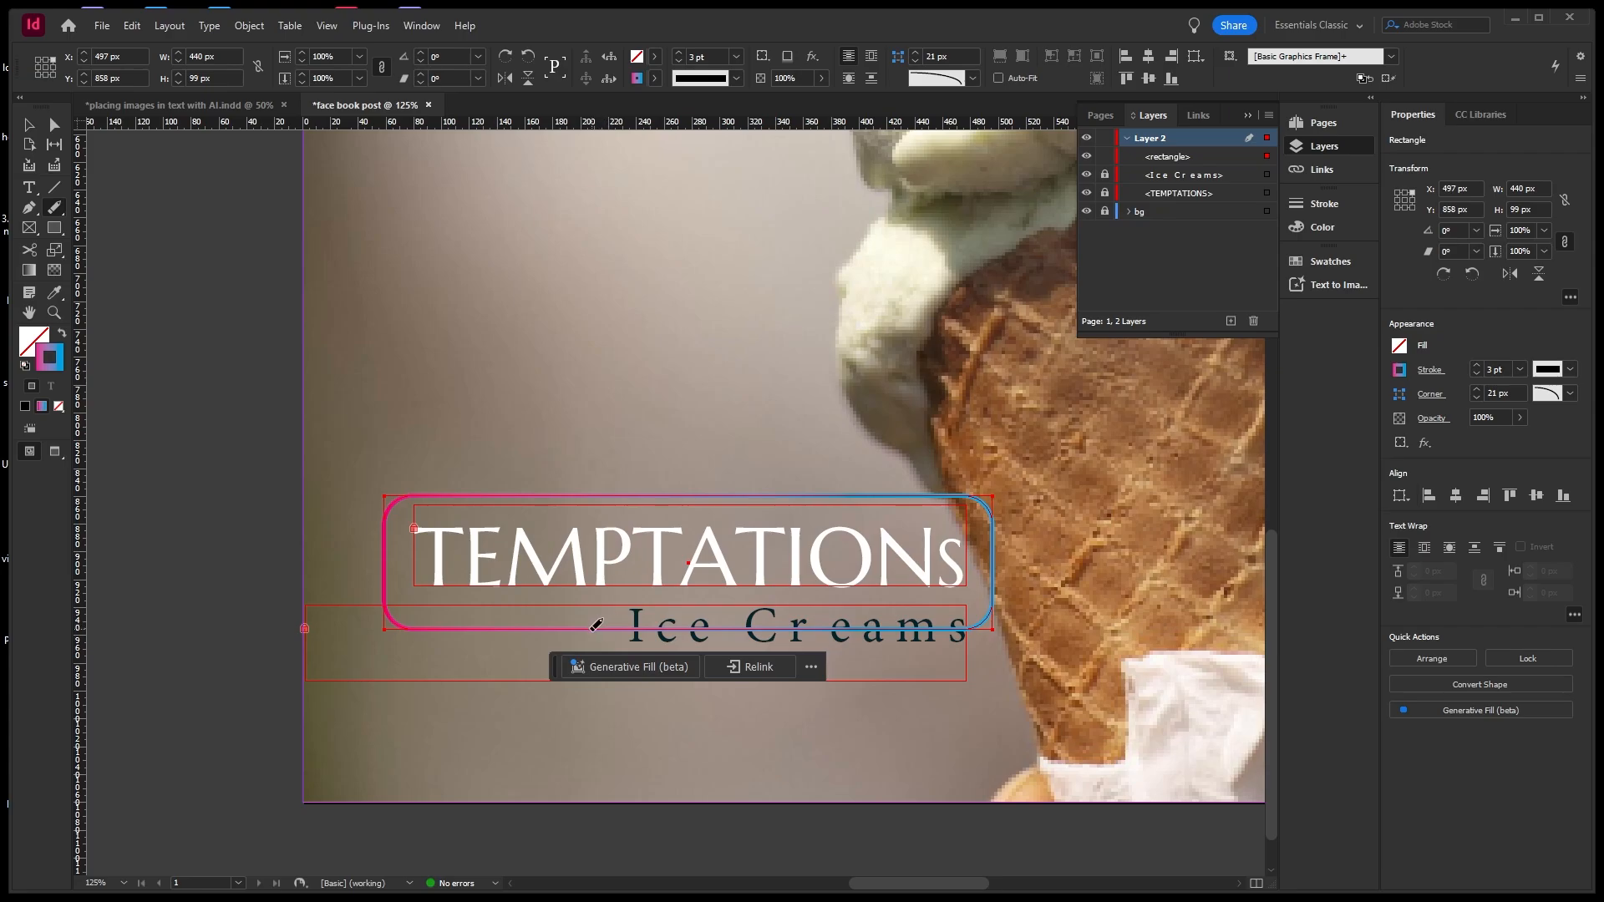
drag(595, 625, 987, 619)
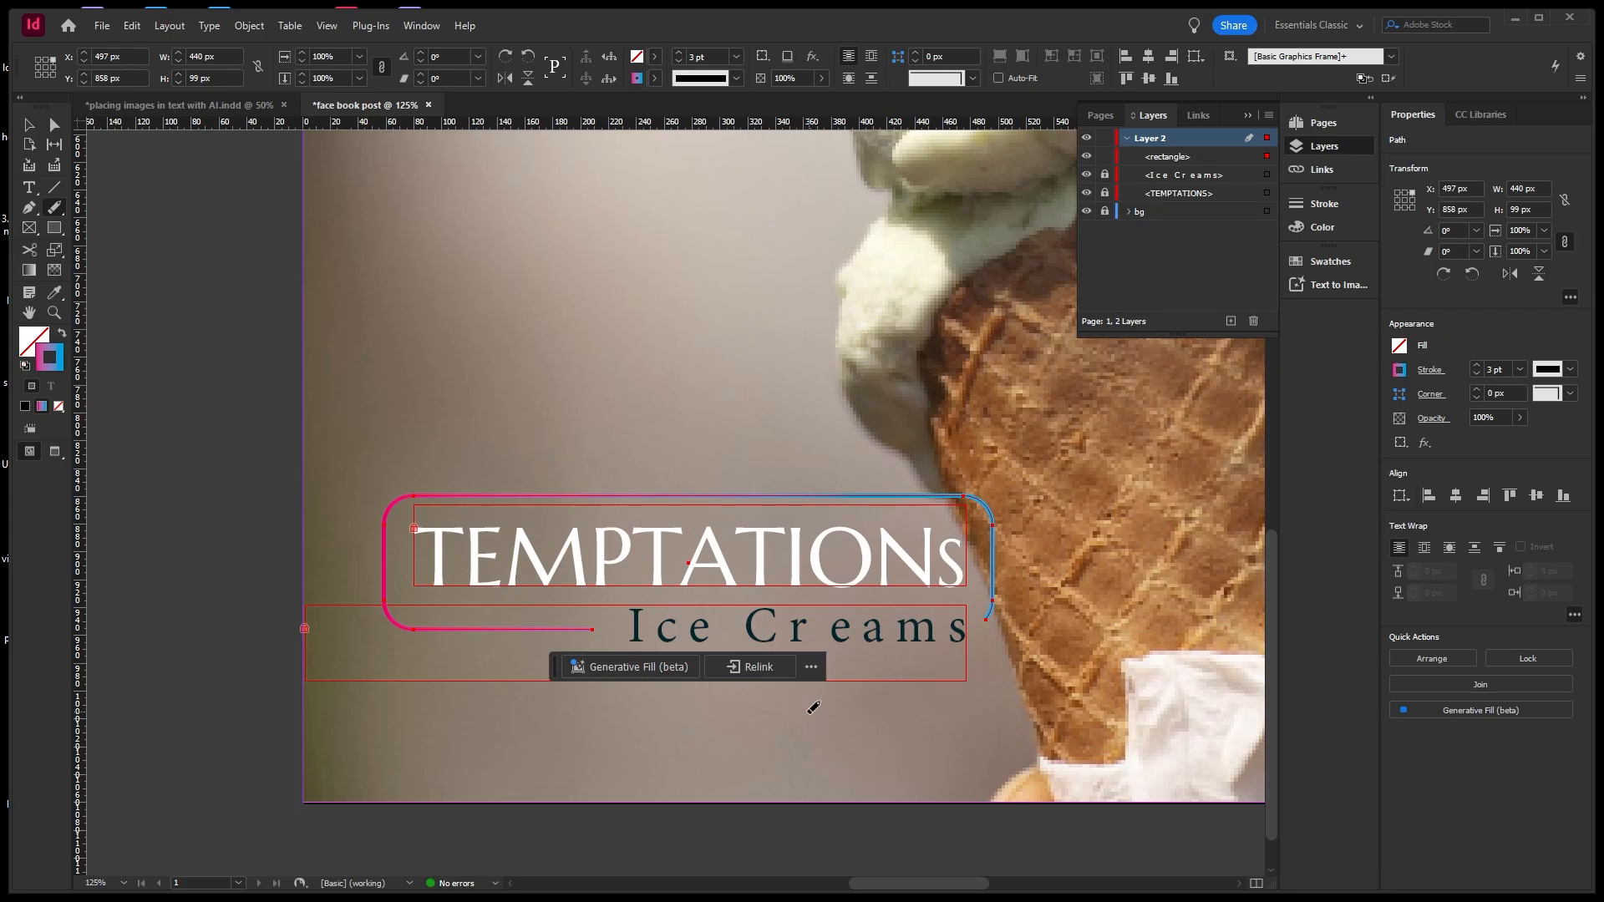
click(29, 124)
click(420, 245)
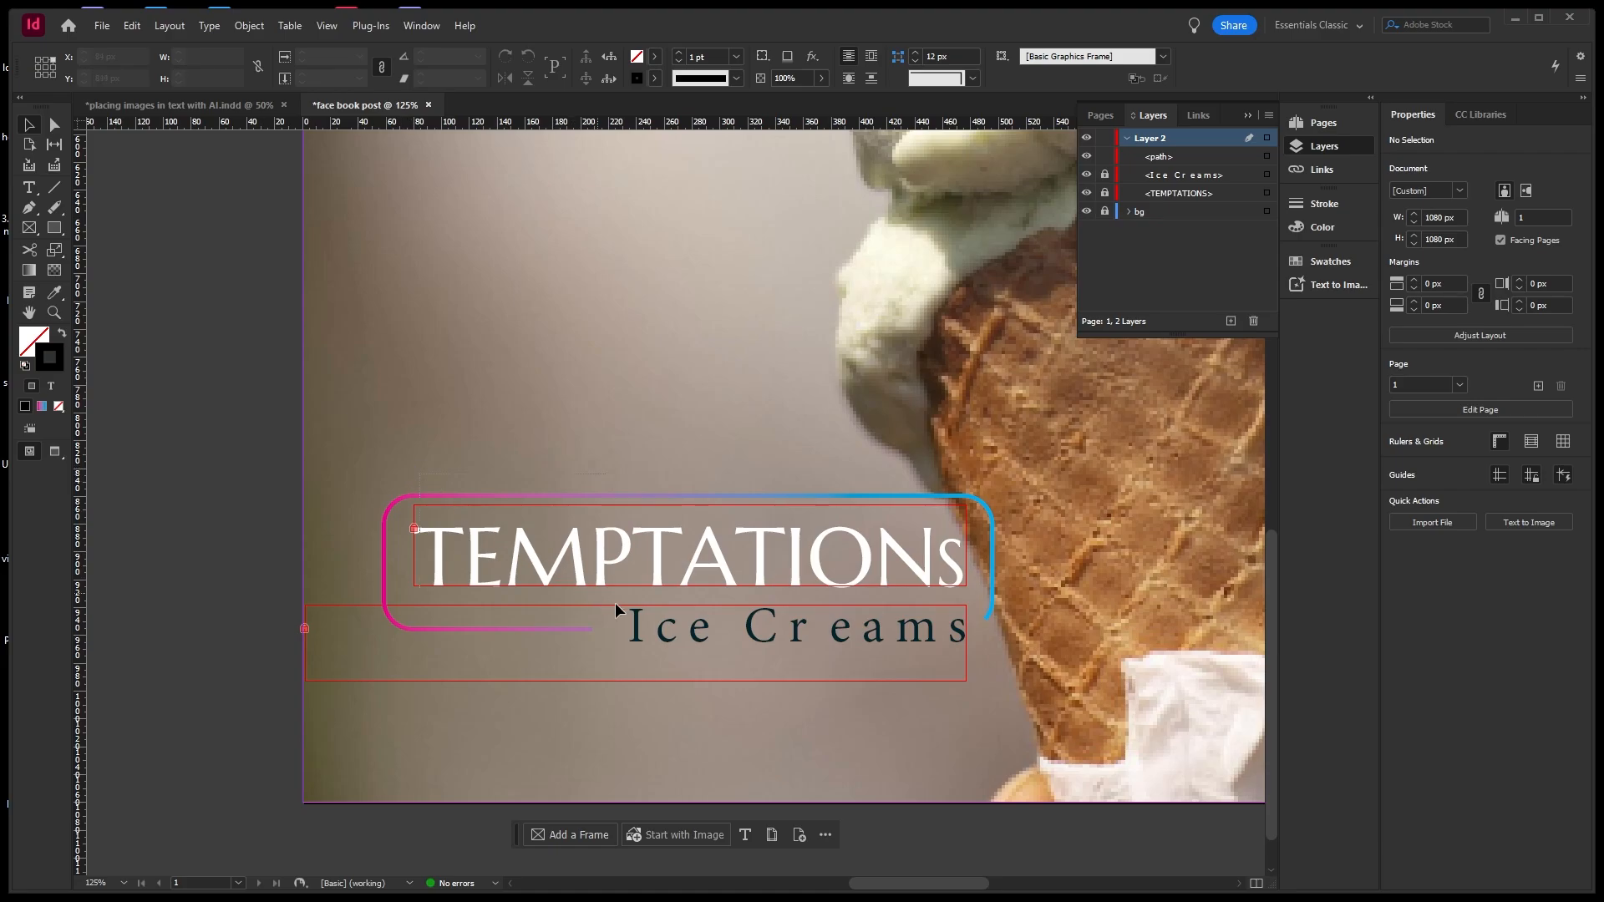
Unlock the Ice Creams and TEMPTATIONS texts, group them with the open border path, and deselect the group.
click(690, 639)
click(1105, 175)
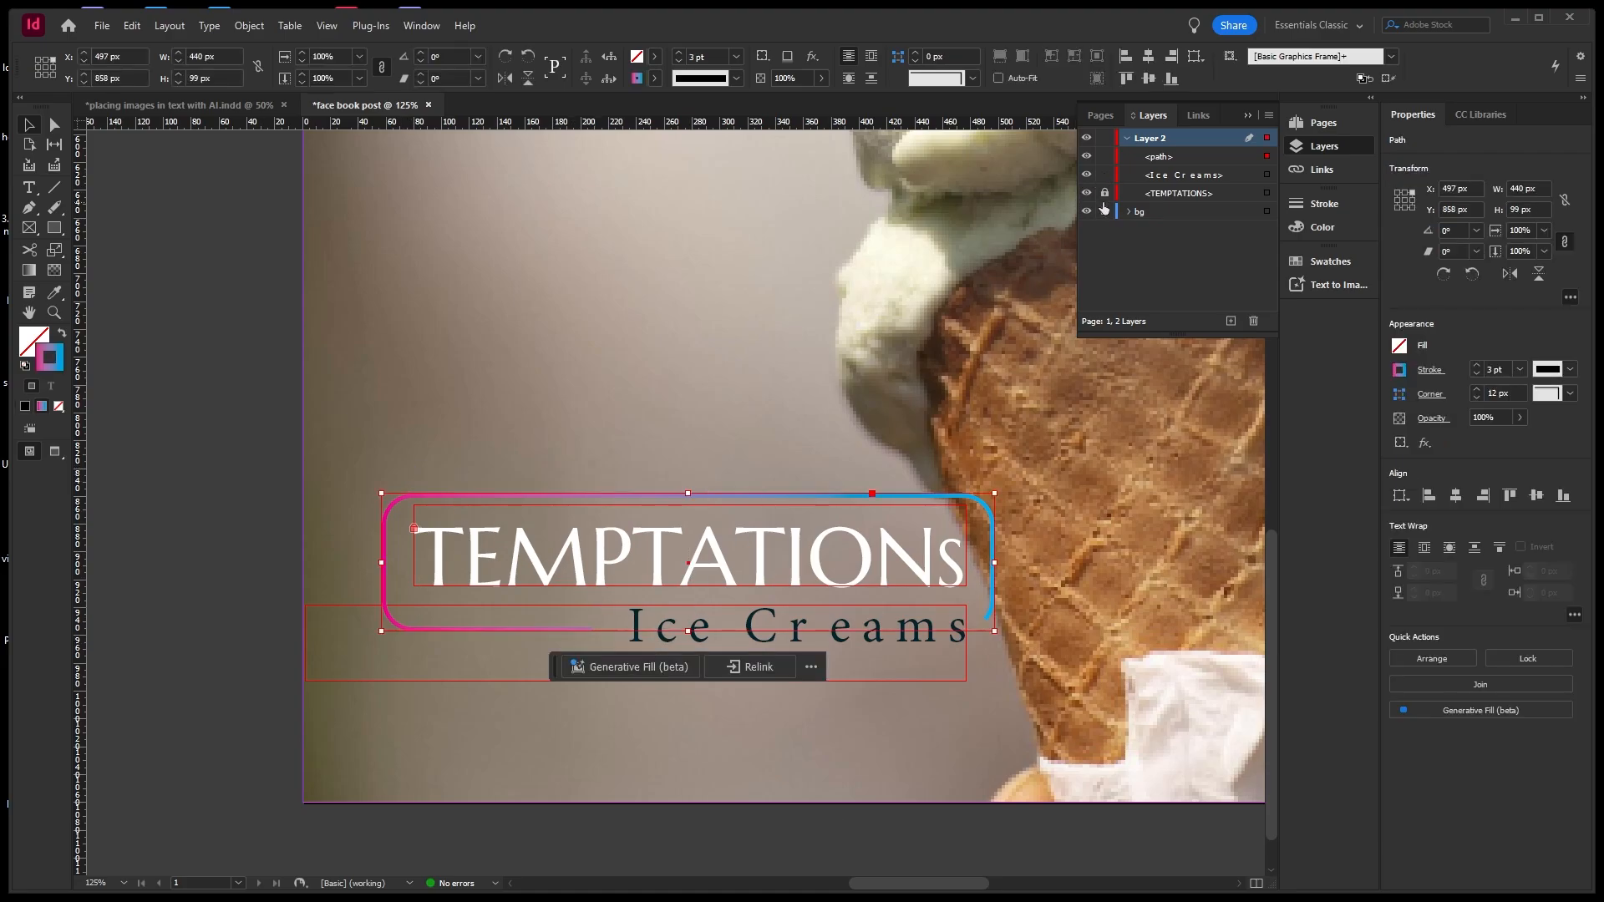
click(1104, 211)
click(1105, 193)
key(ctrl+a)
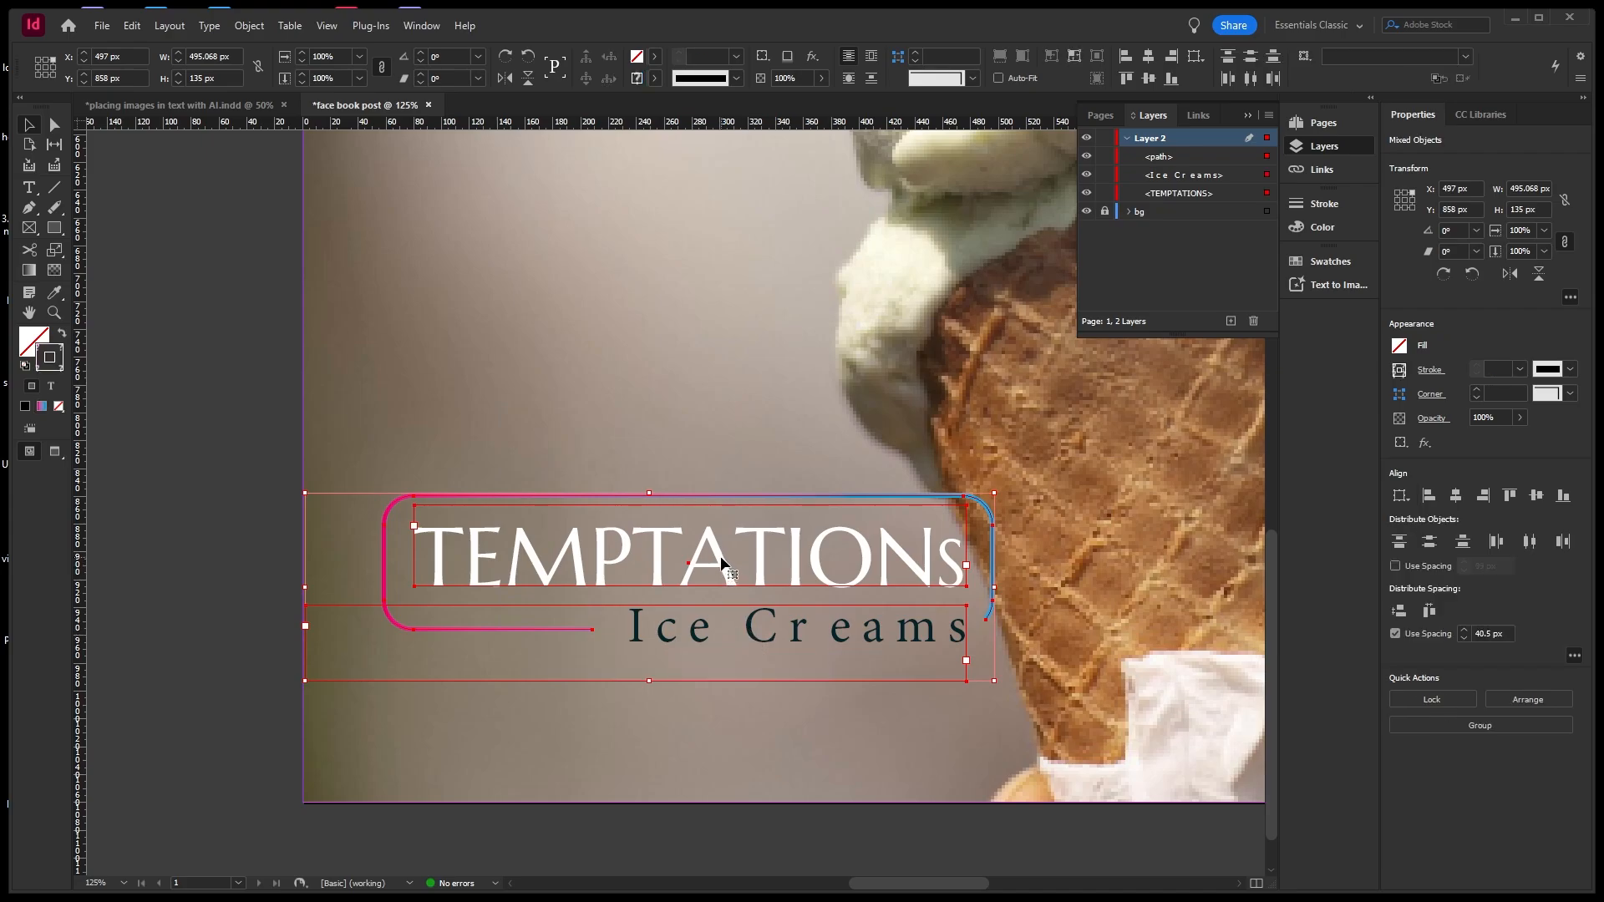
key(ctrl+g)
click(630, 345)
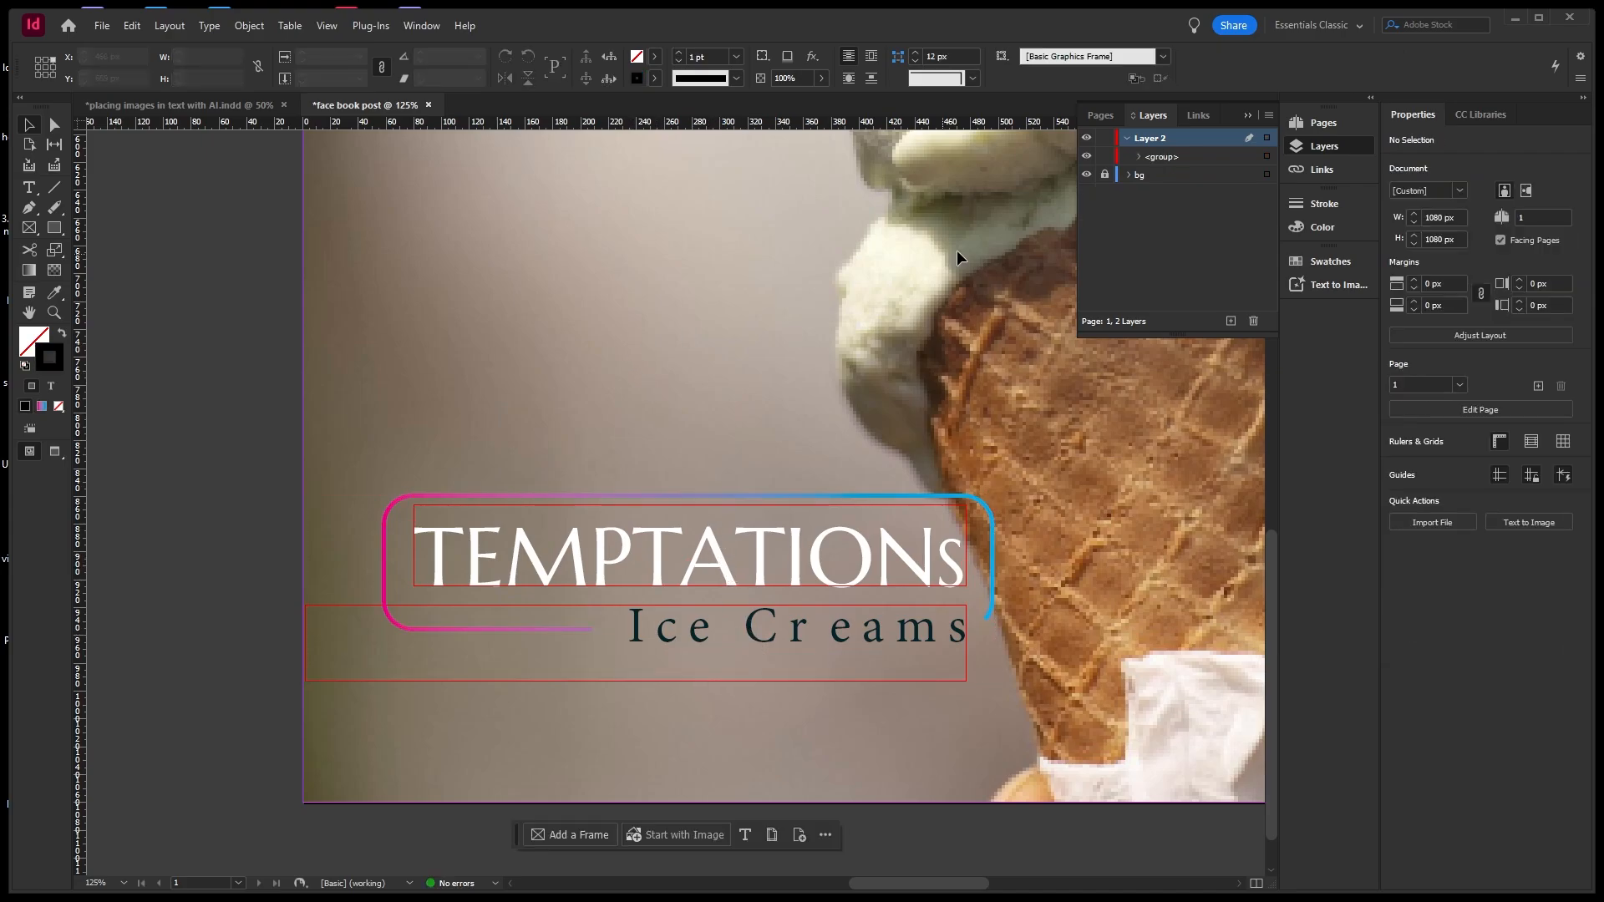
Check which artwork Layer 2 holds by toggling its visibility, and rename the layer as logo.
click(1086, 138)
click(1086, 138)
double_click(1143, 138)
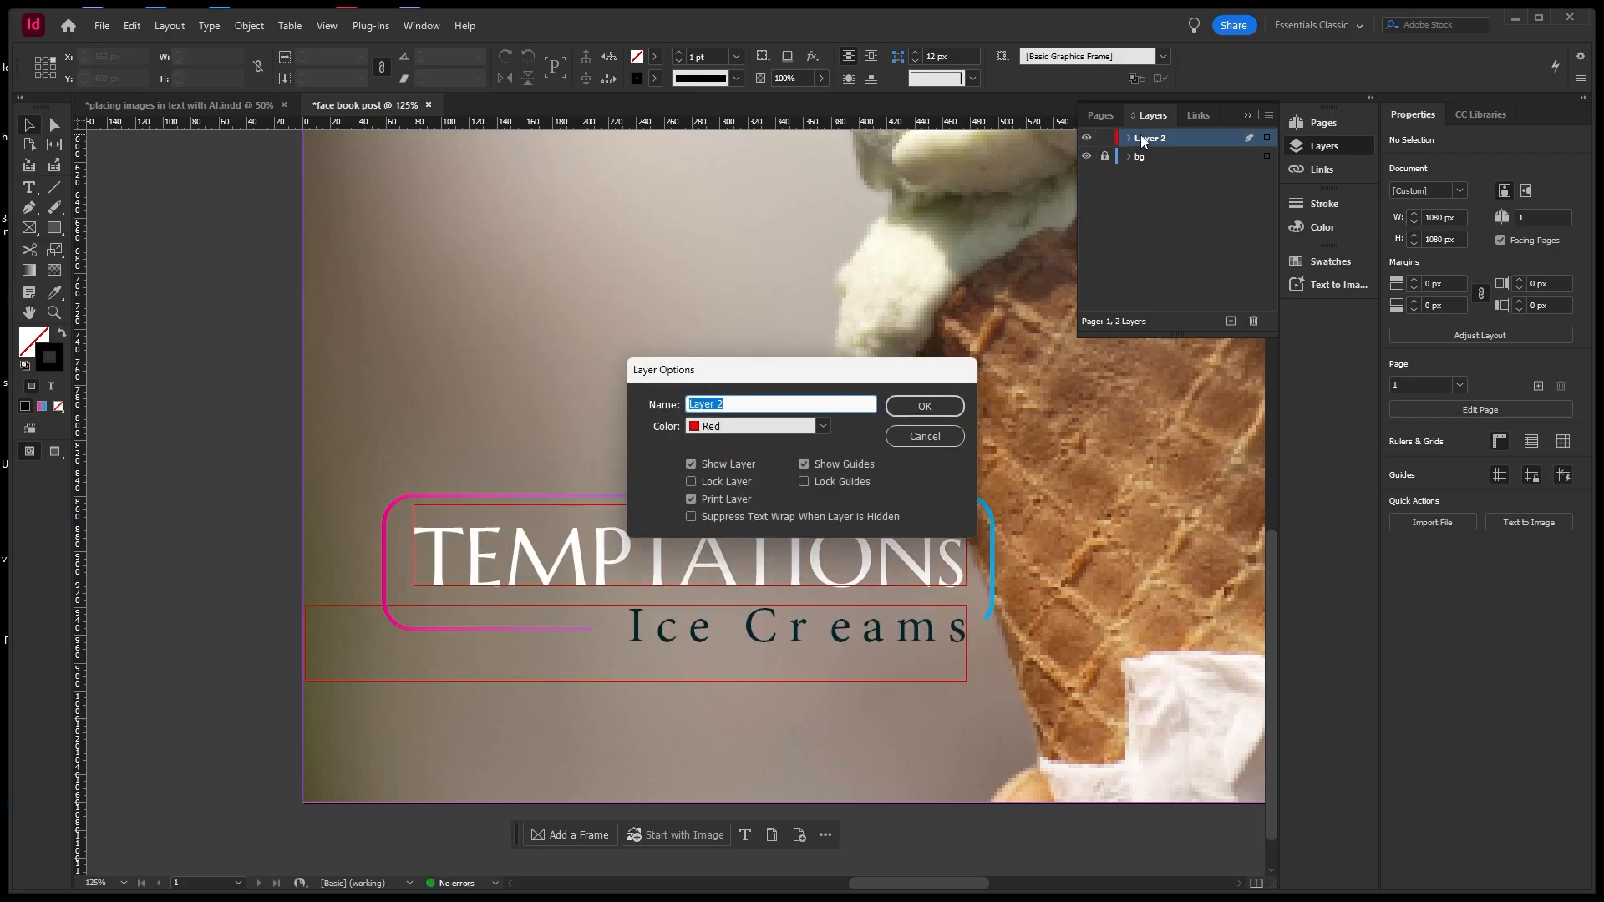
text(logo)
click(953, 407)
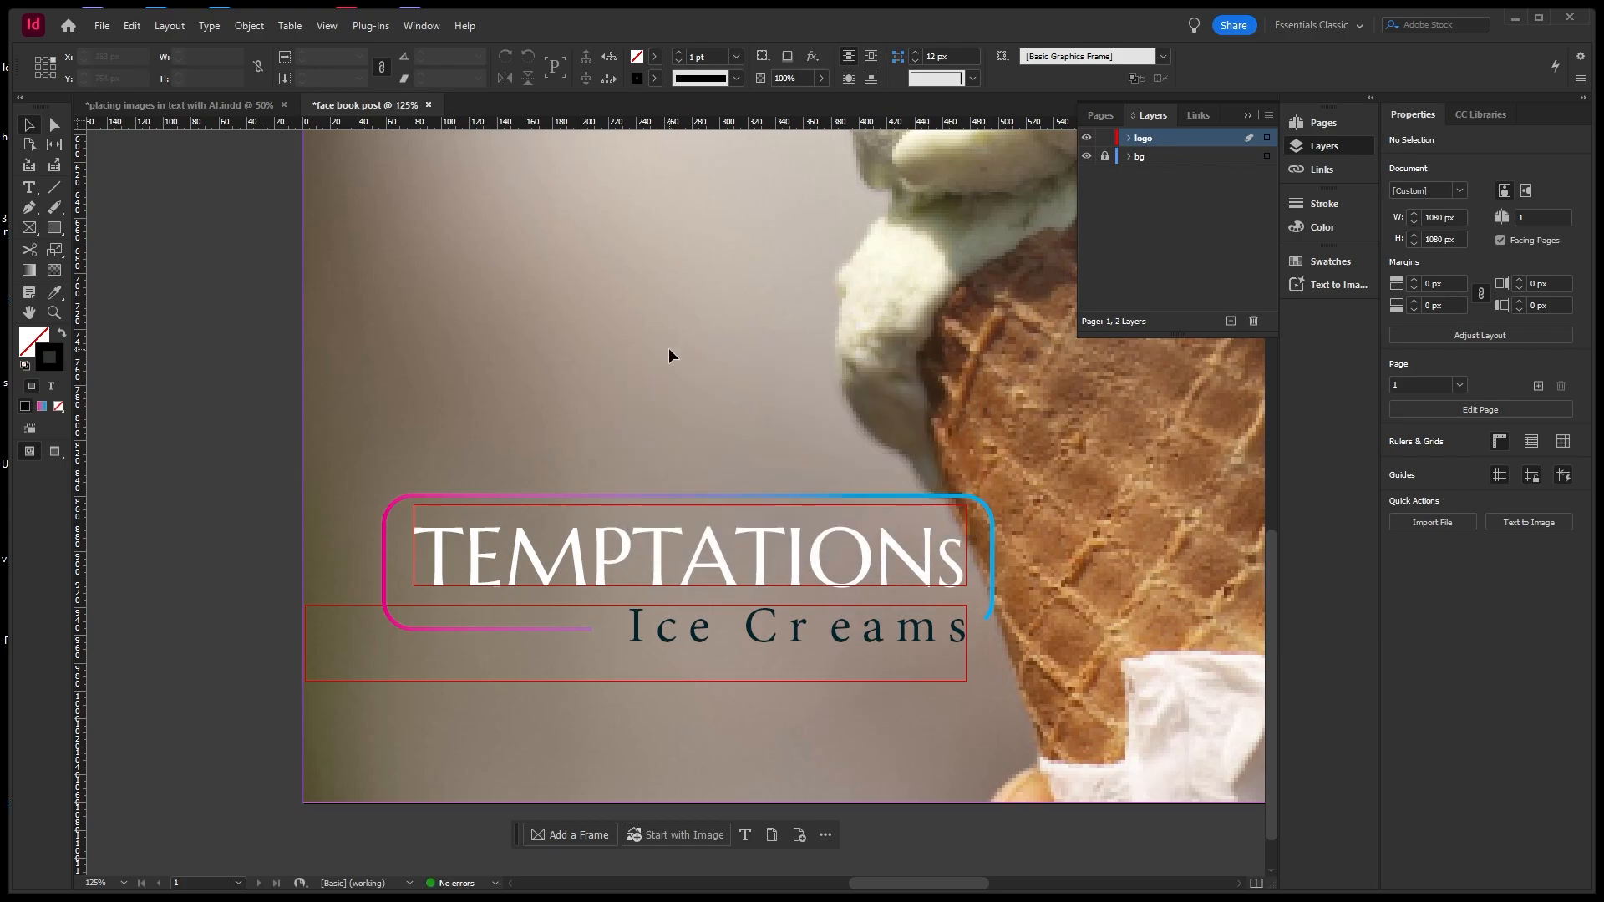
Move the logo group down and right to about X 525 px, Y 912 px, and deselect it.
scroll(669, 348, down, 4)
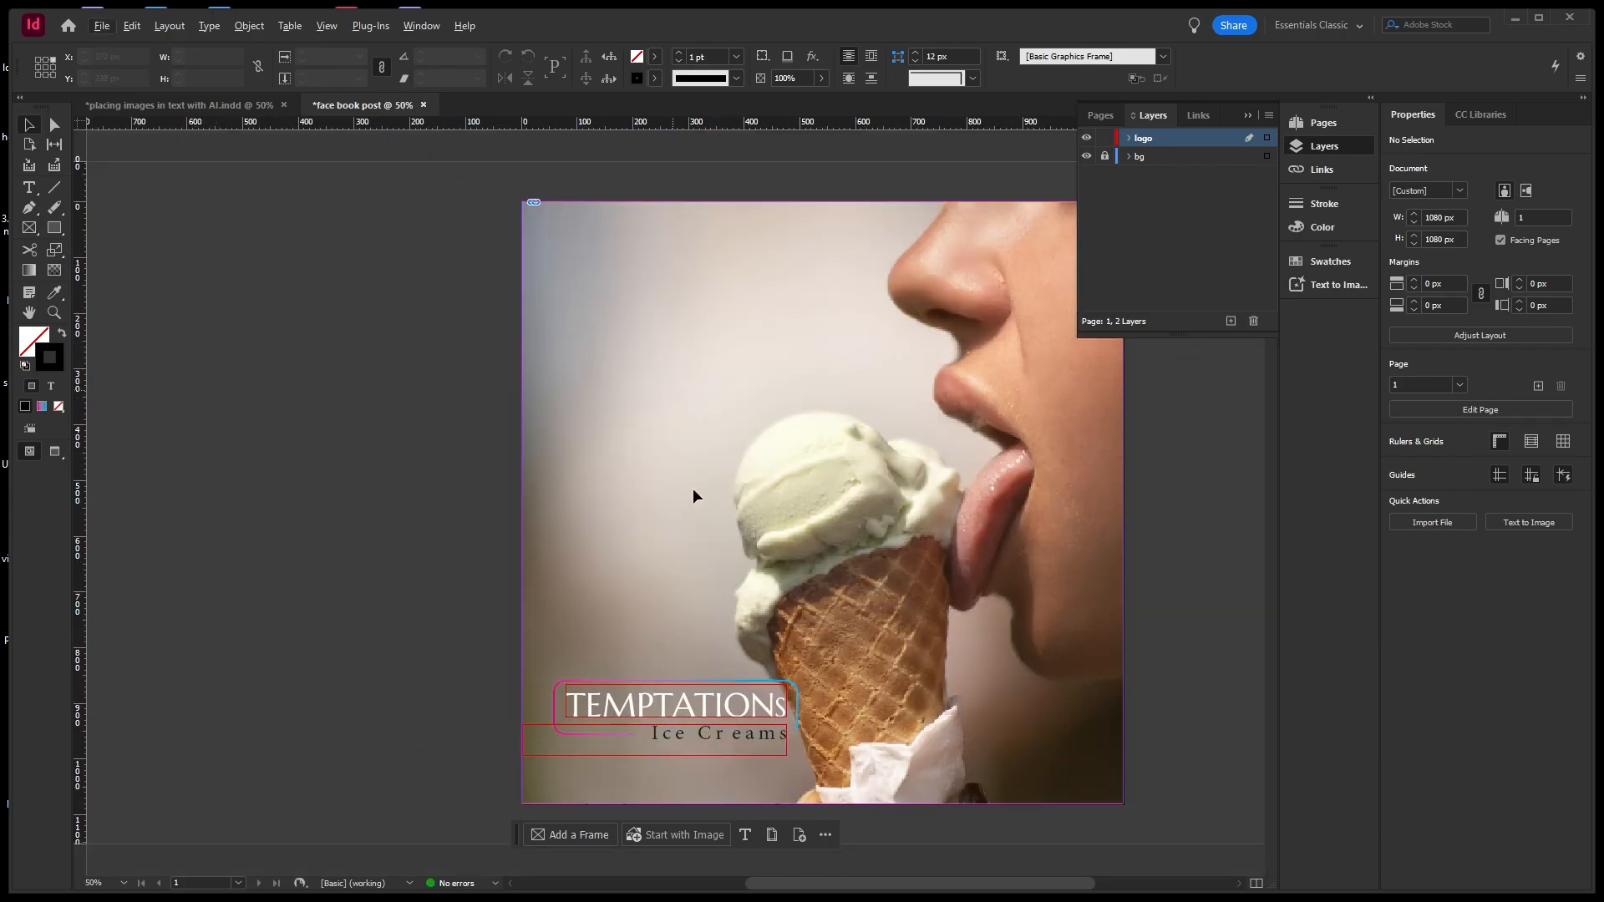
drag(741, 705, 758, 736)
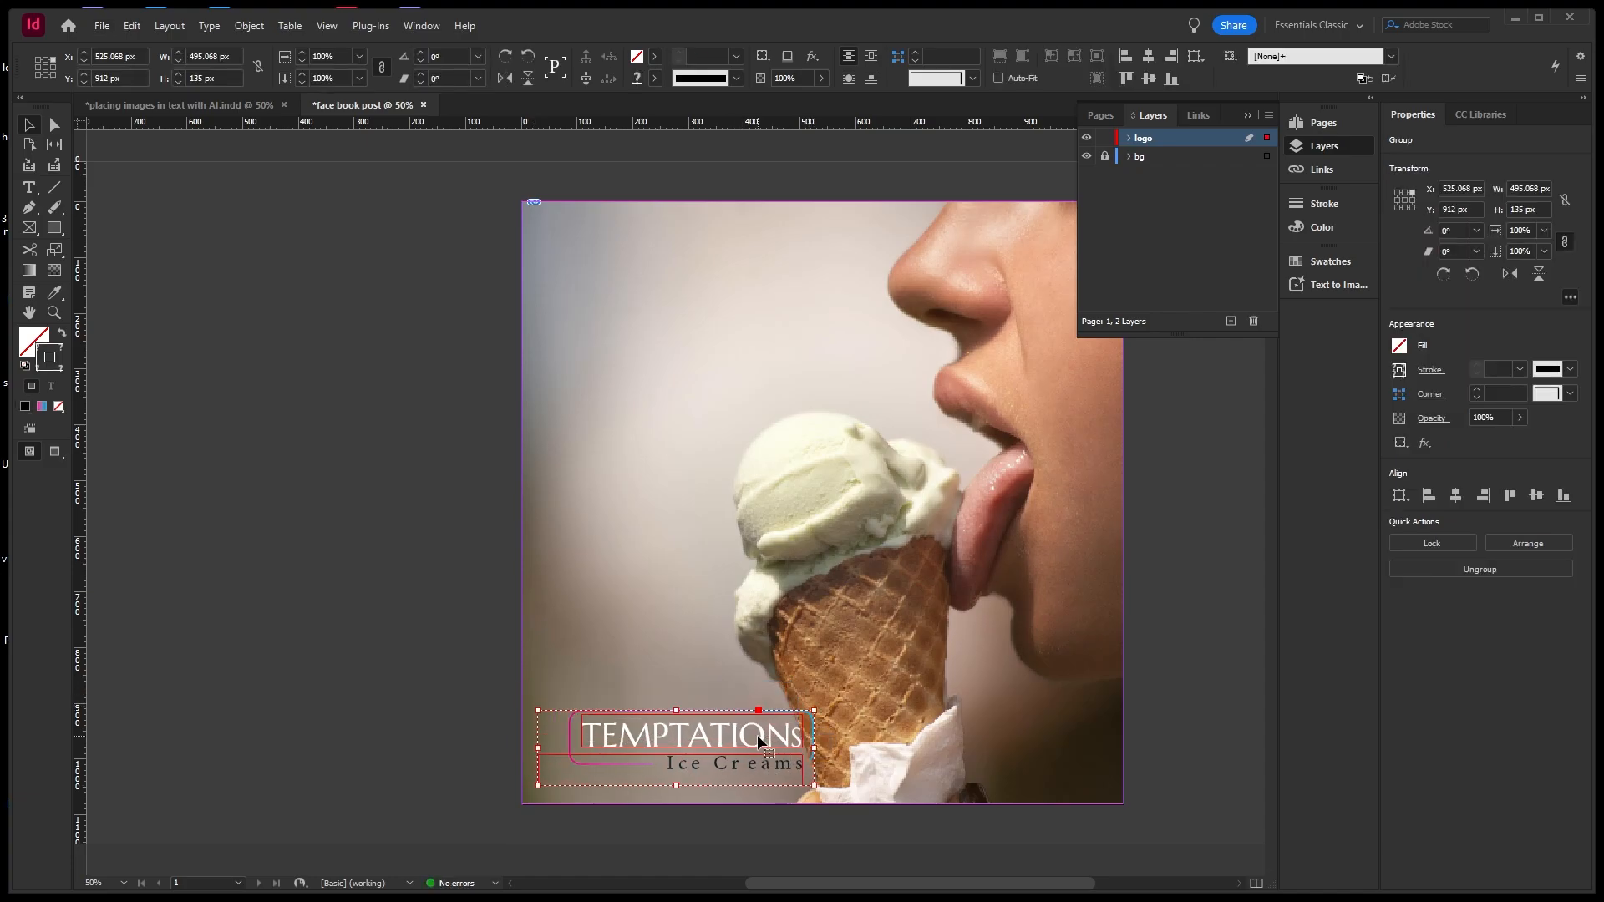
click(650, 344)
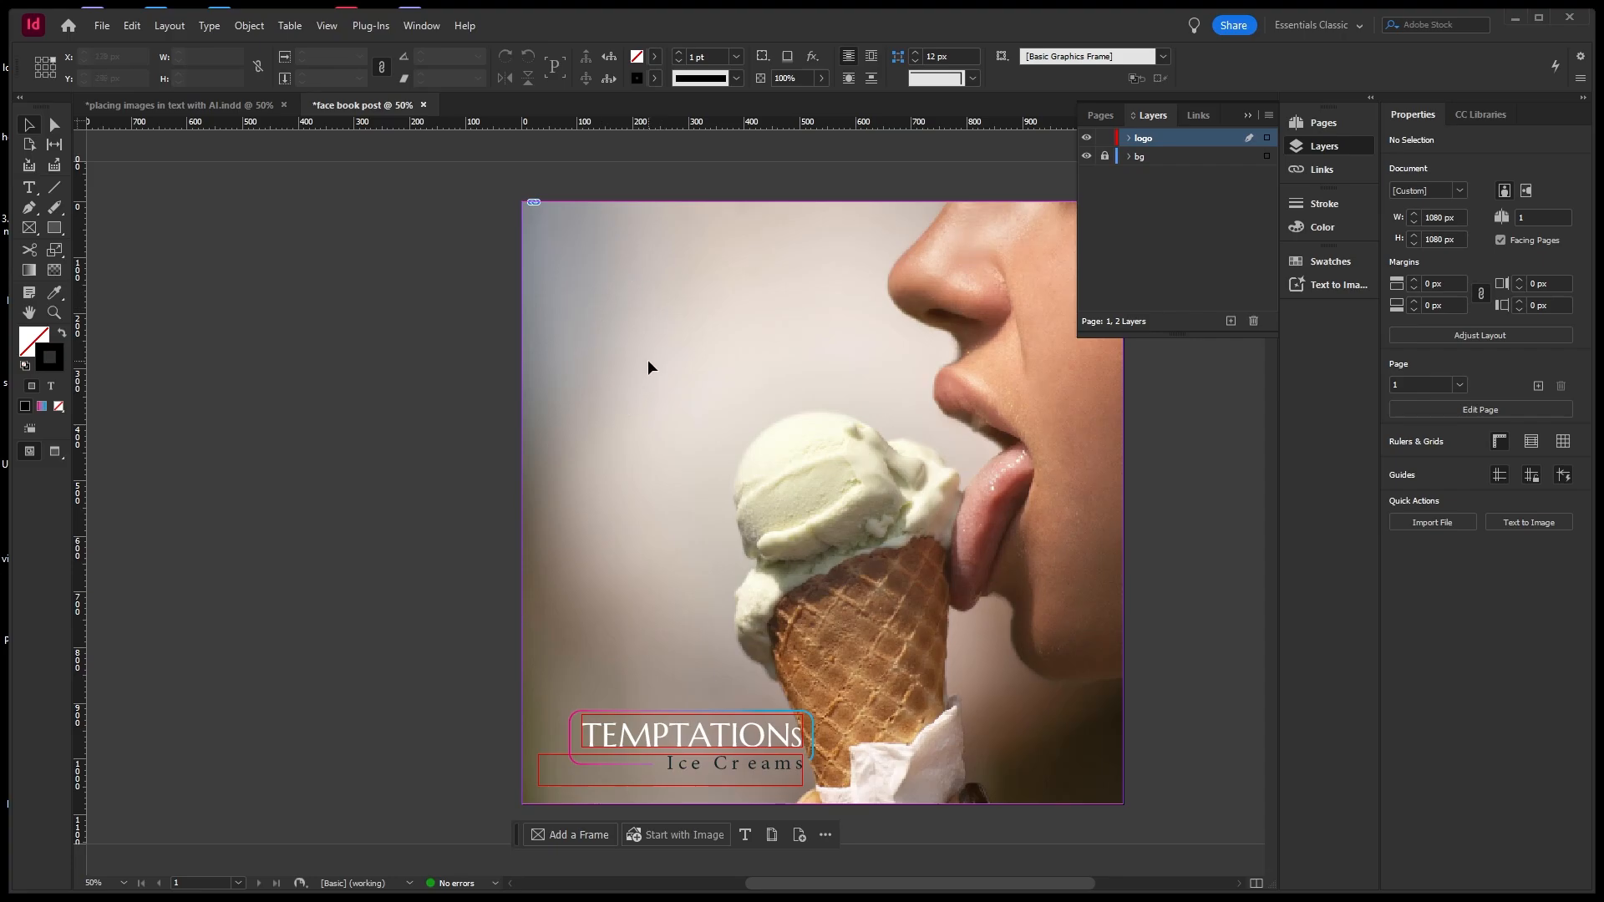
Create a new layer above logo and name it caption.
click(30, 189)
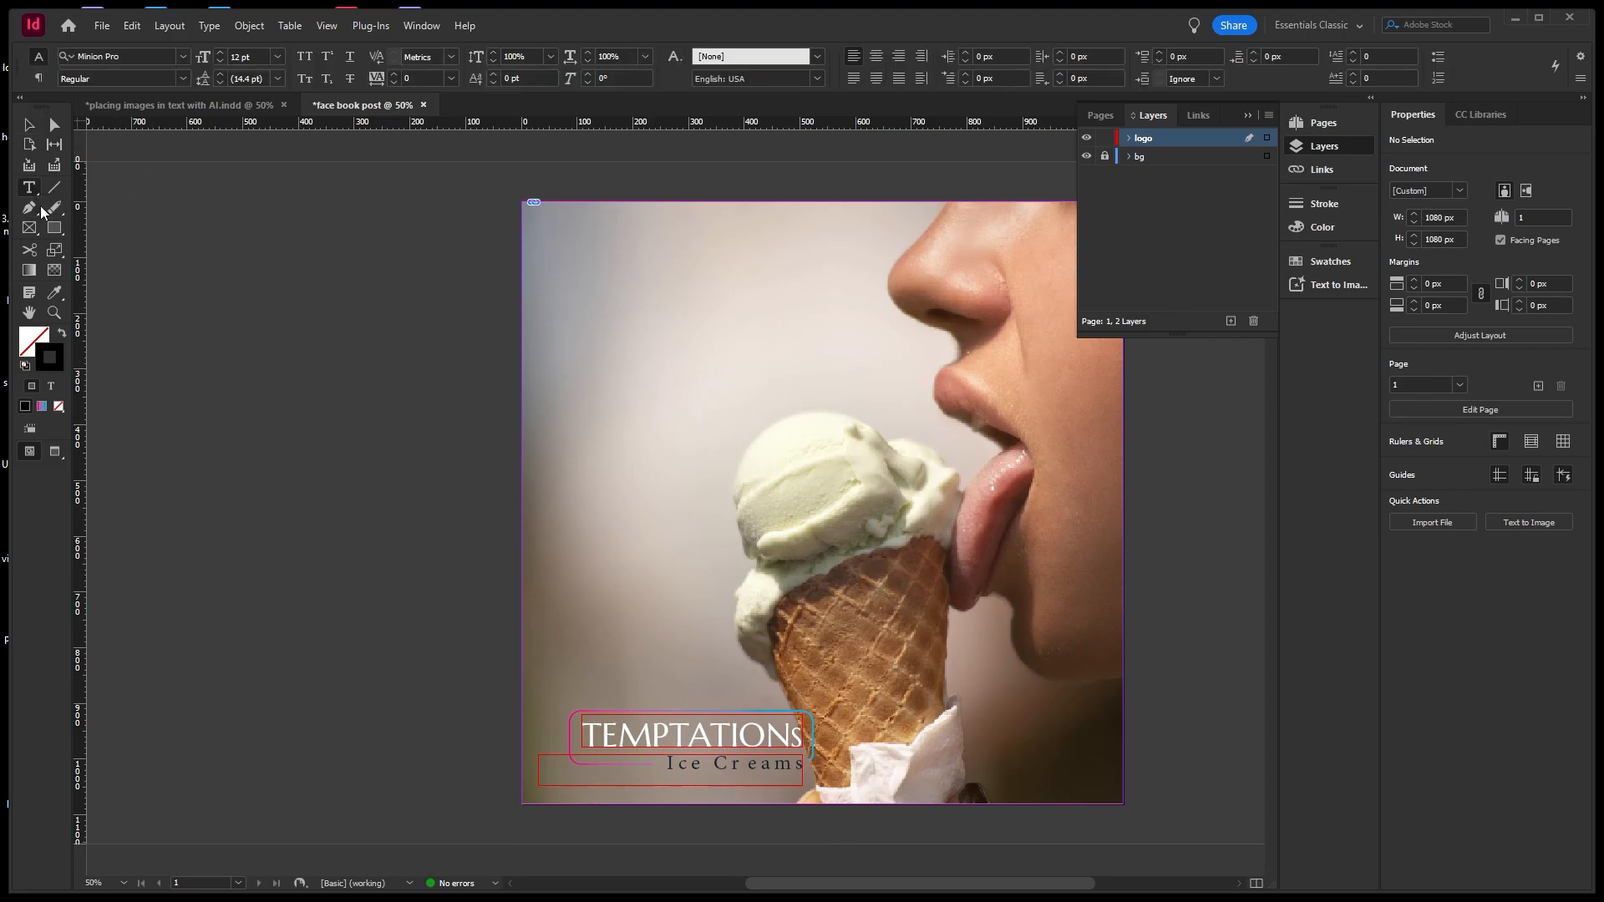
click(1231, 321)
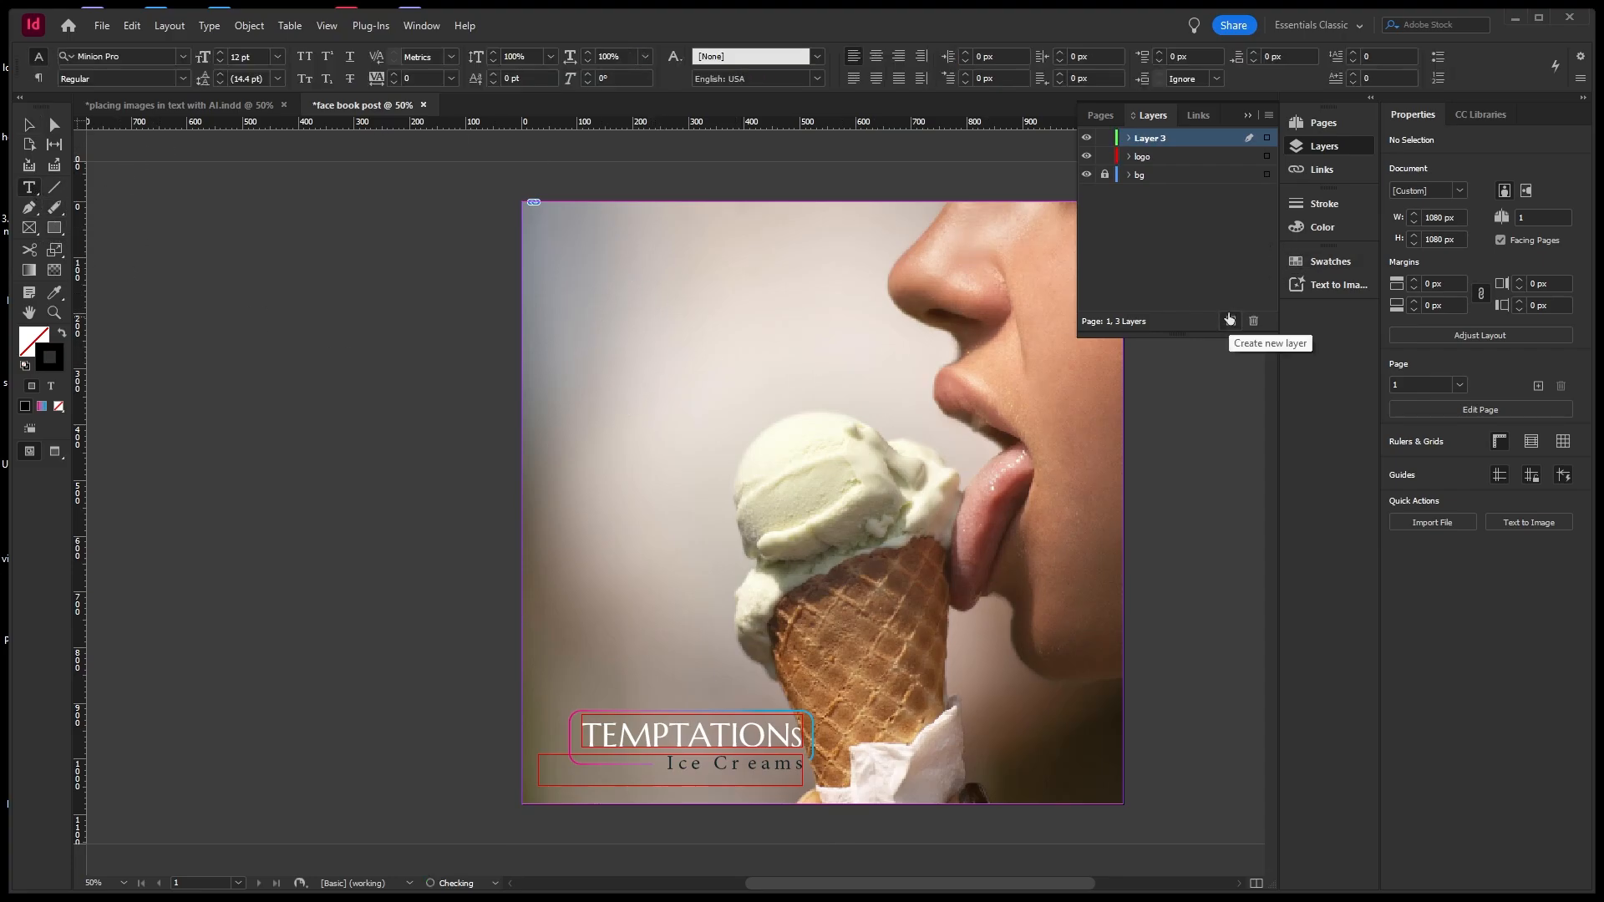
double_click(1147, 138)
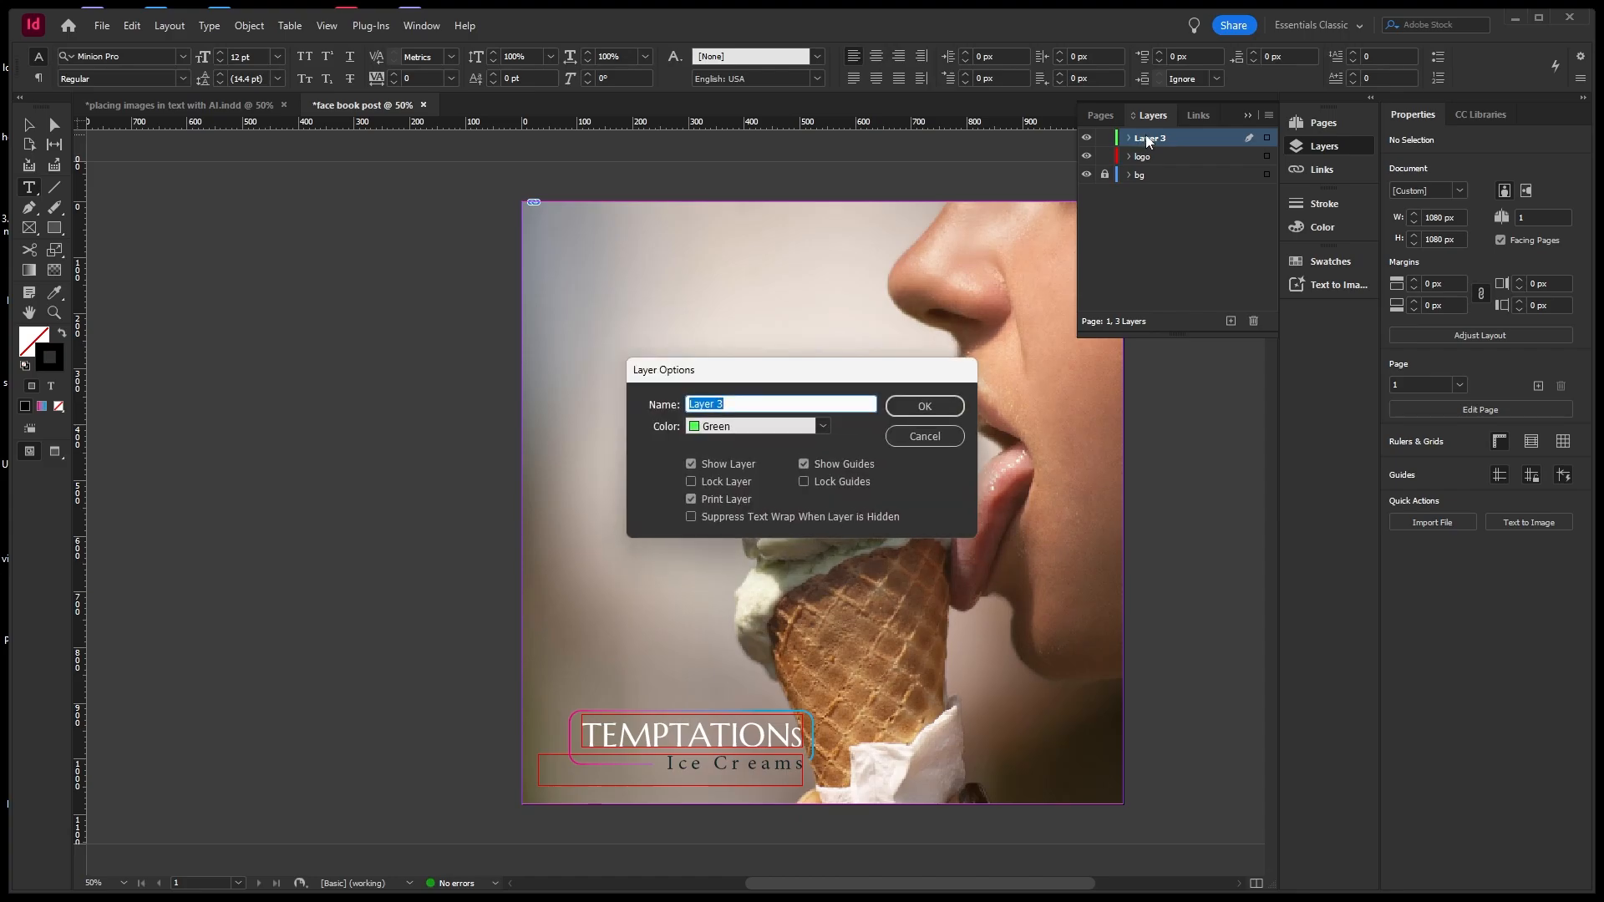
text(caption)
click(944, 408)
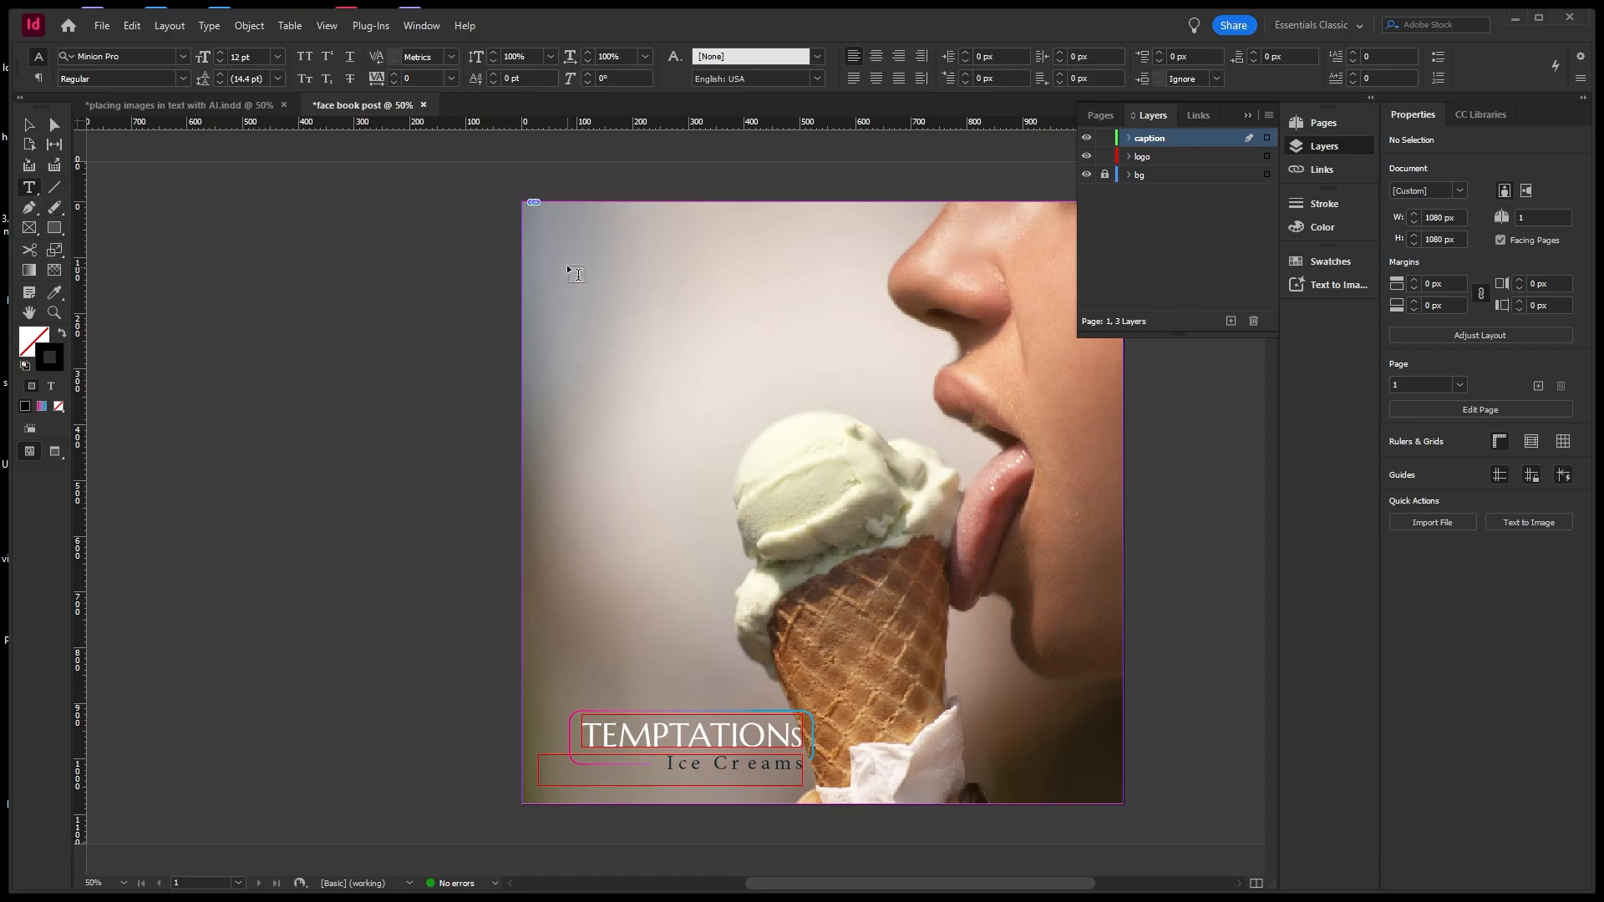
Draw a text frame in the empty upper-left area of the image and enter "Melting In MOUTH" at 72 pt.
drag(564, 255, 866, 402)
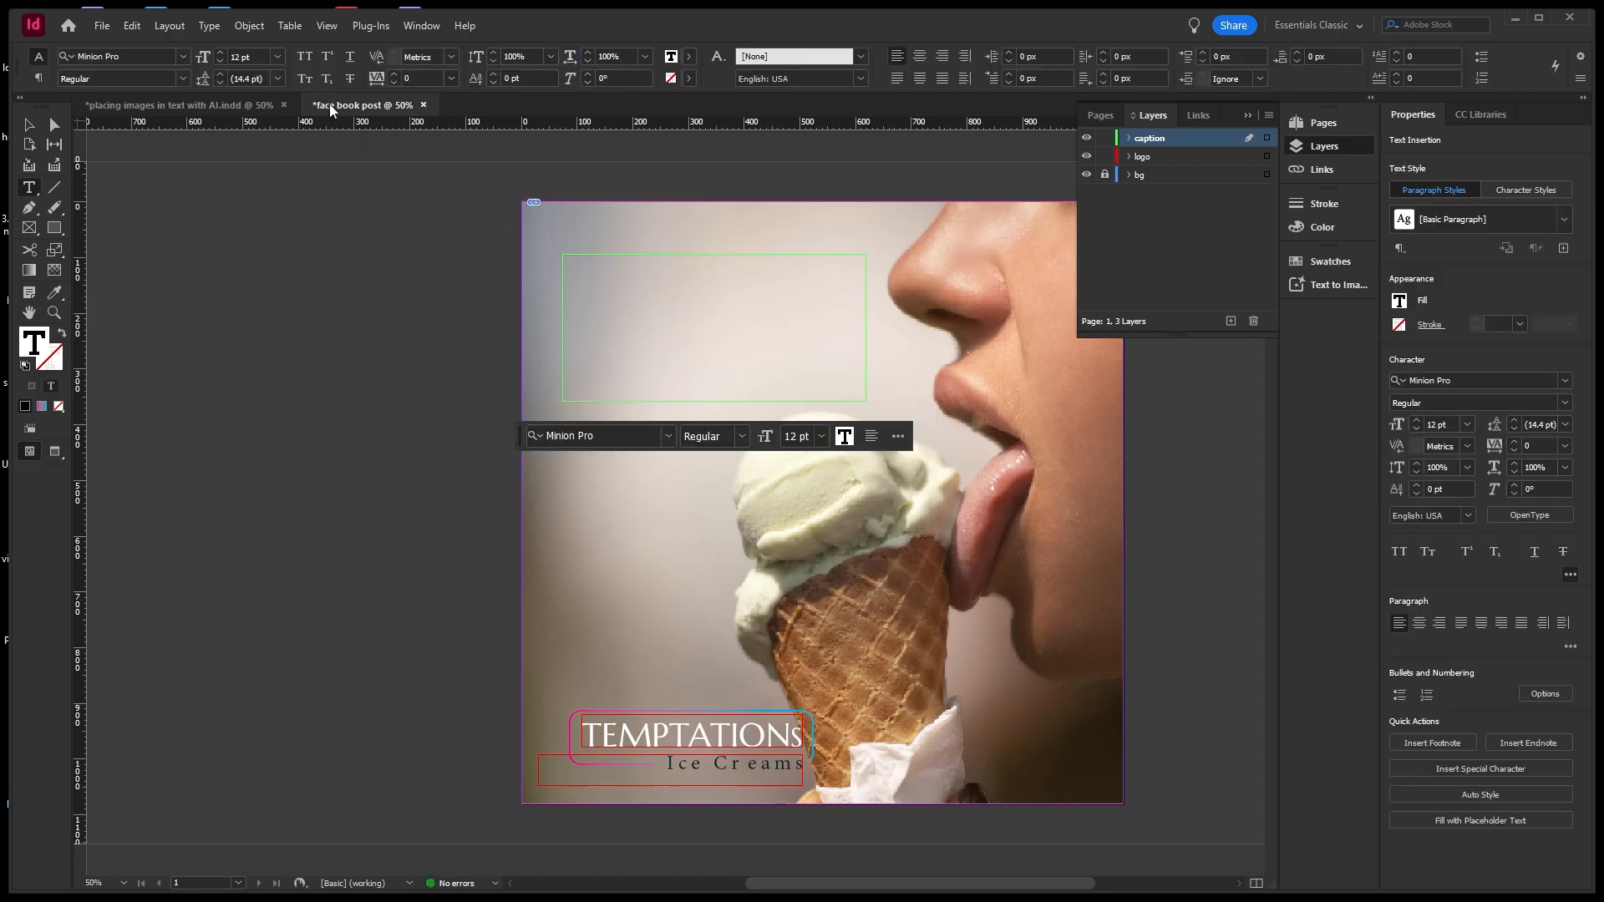
click(278, 57)
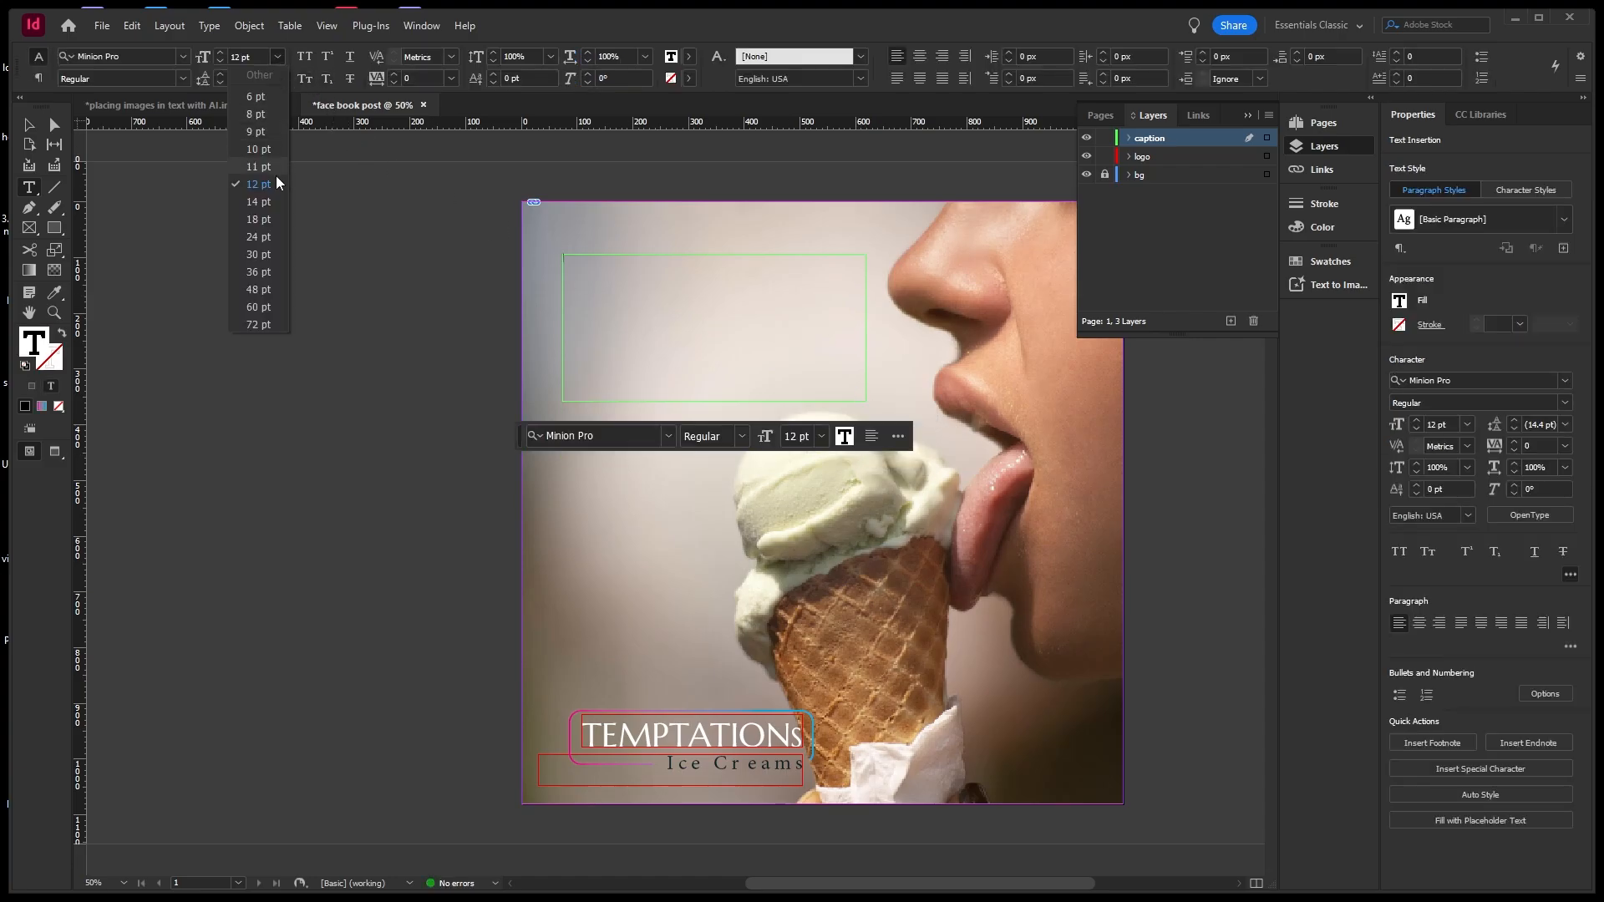
click(273, 319)
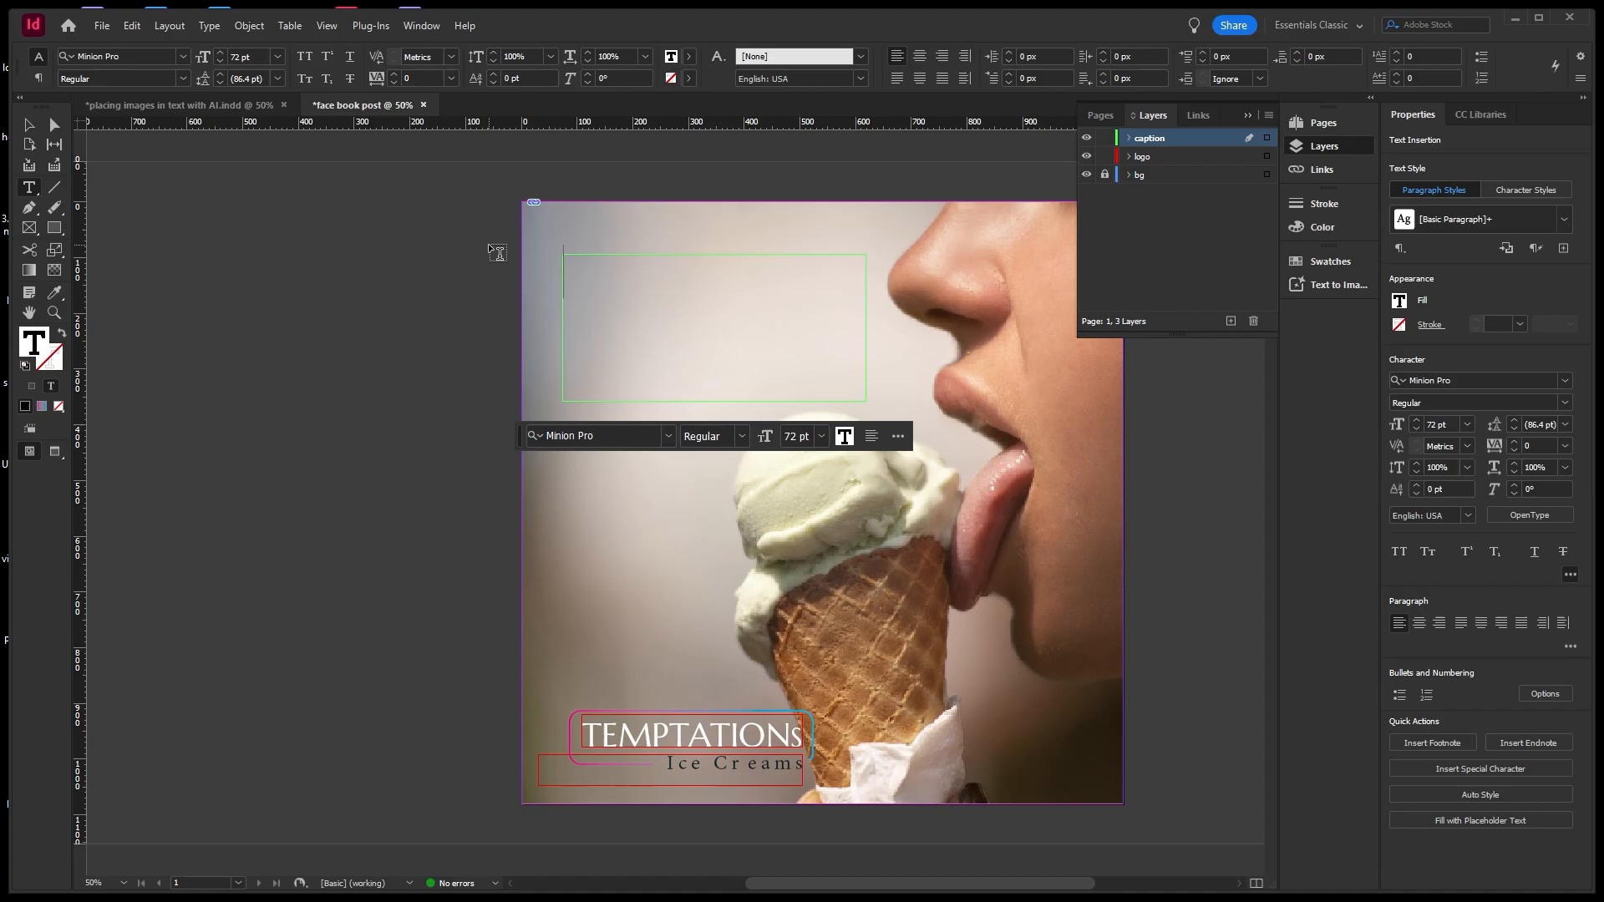
text(Me)
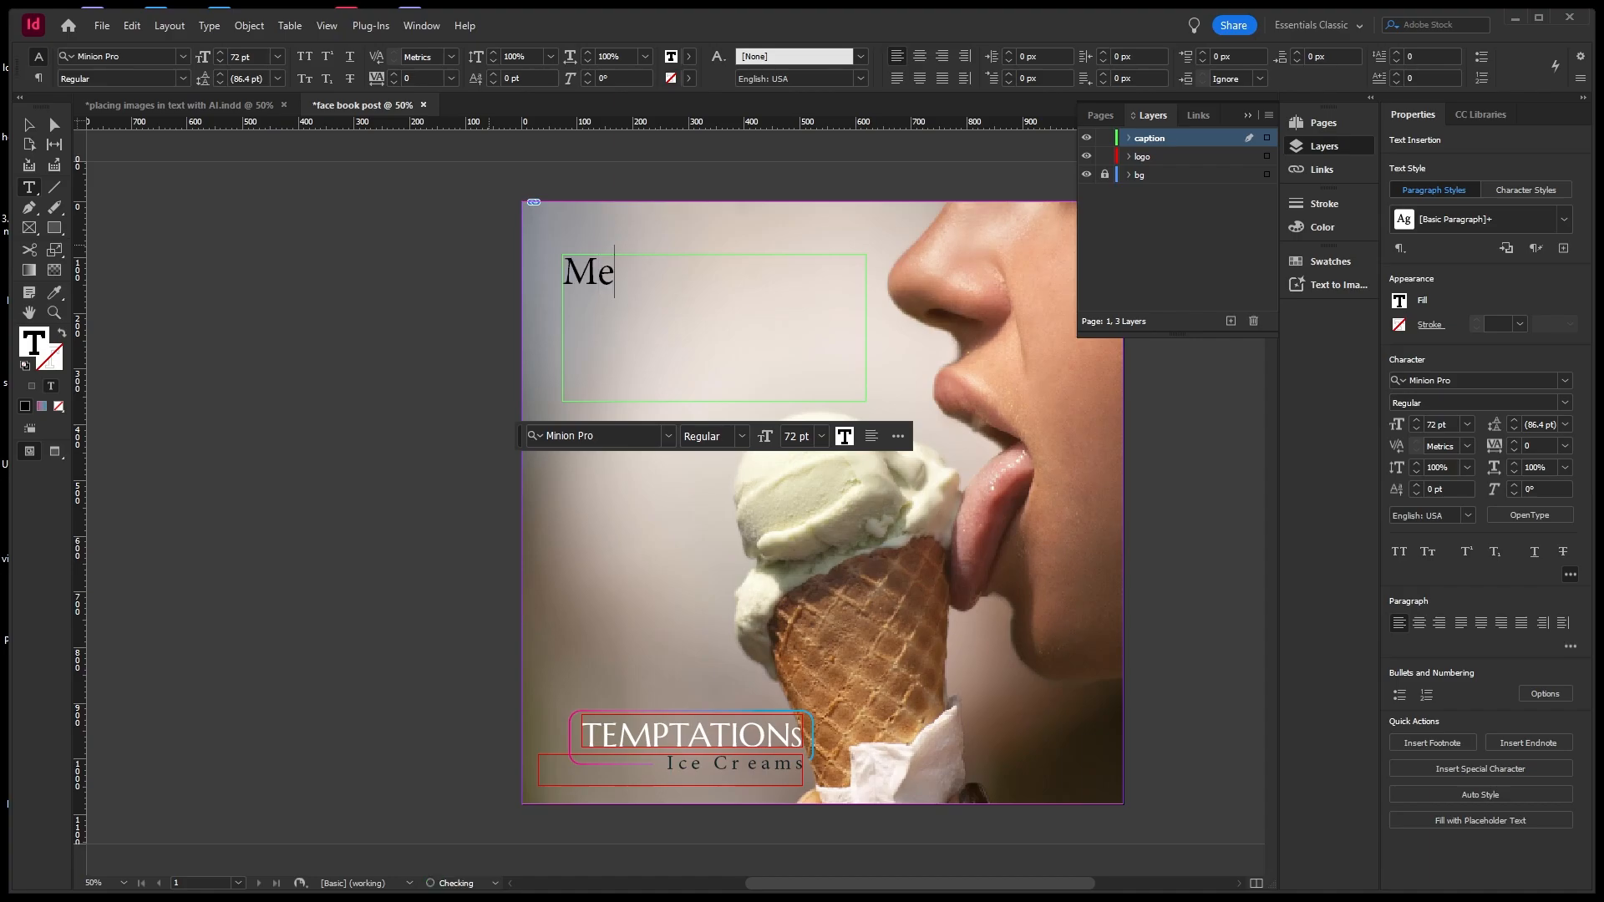
text(lting I)
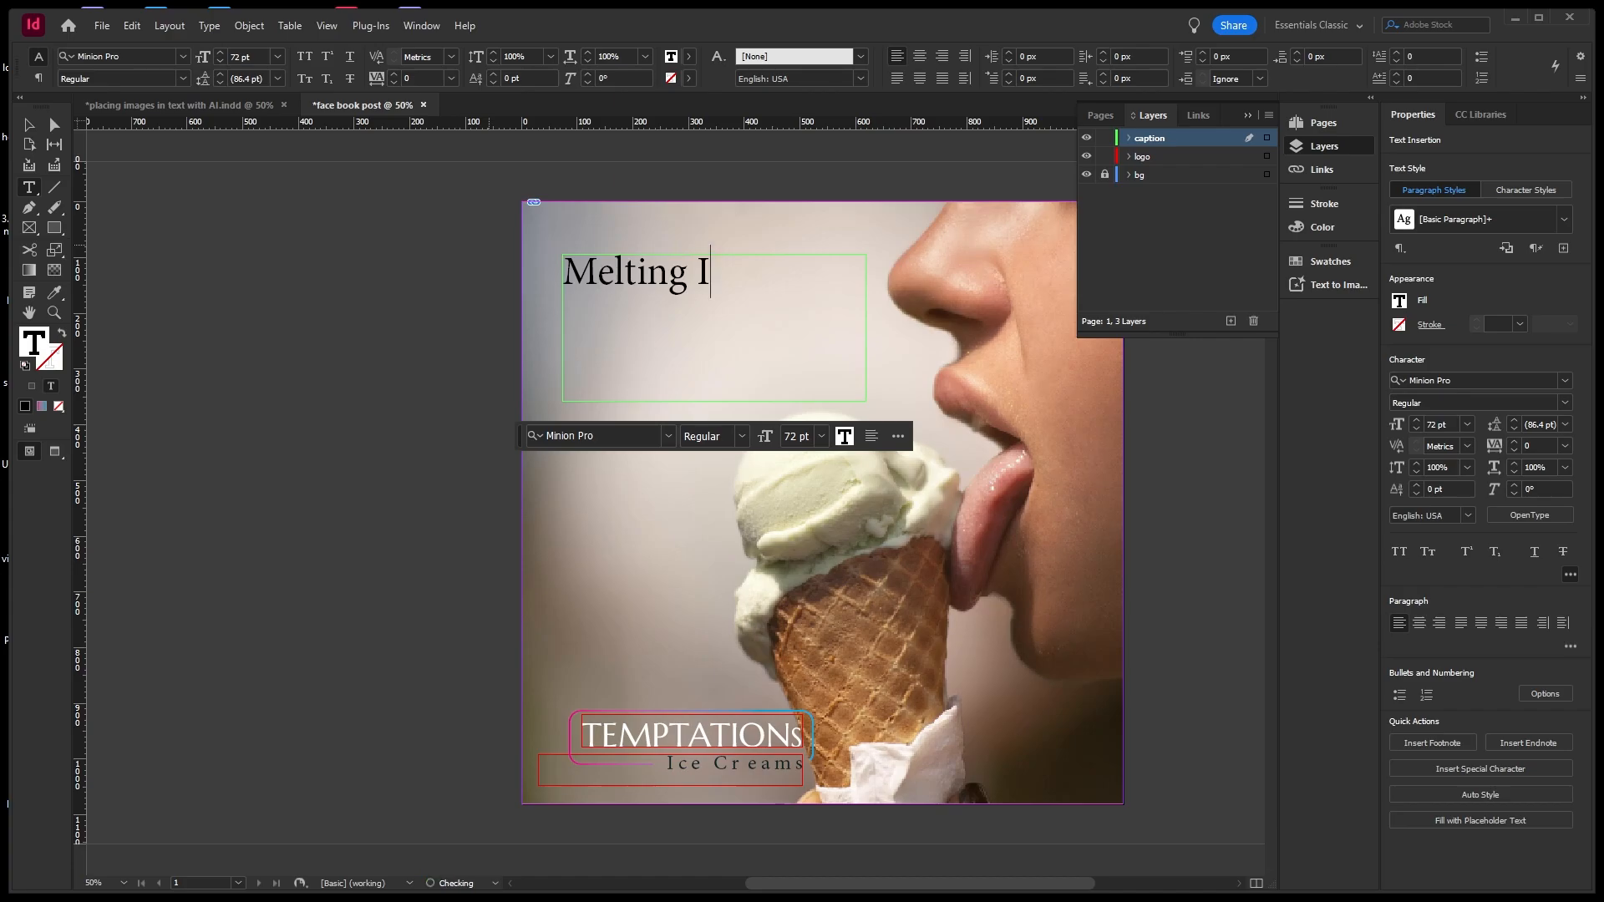
text(n MOUTH)
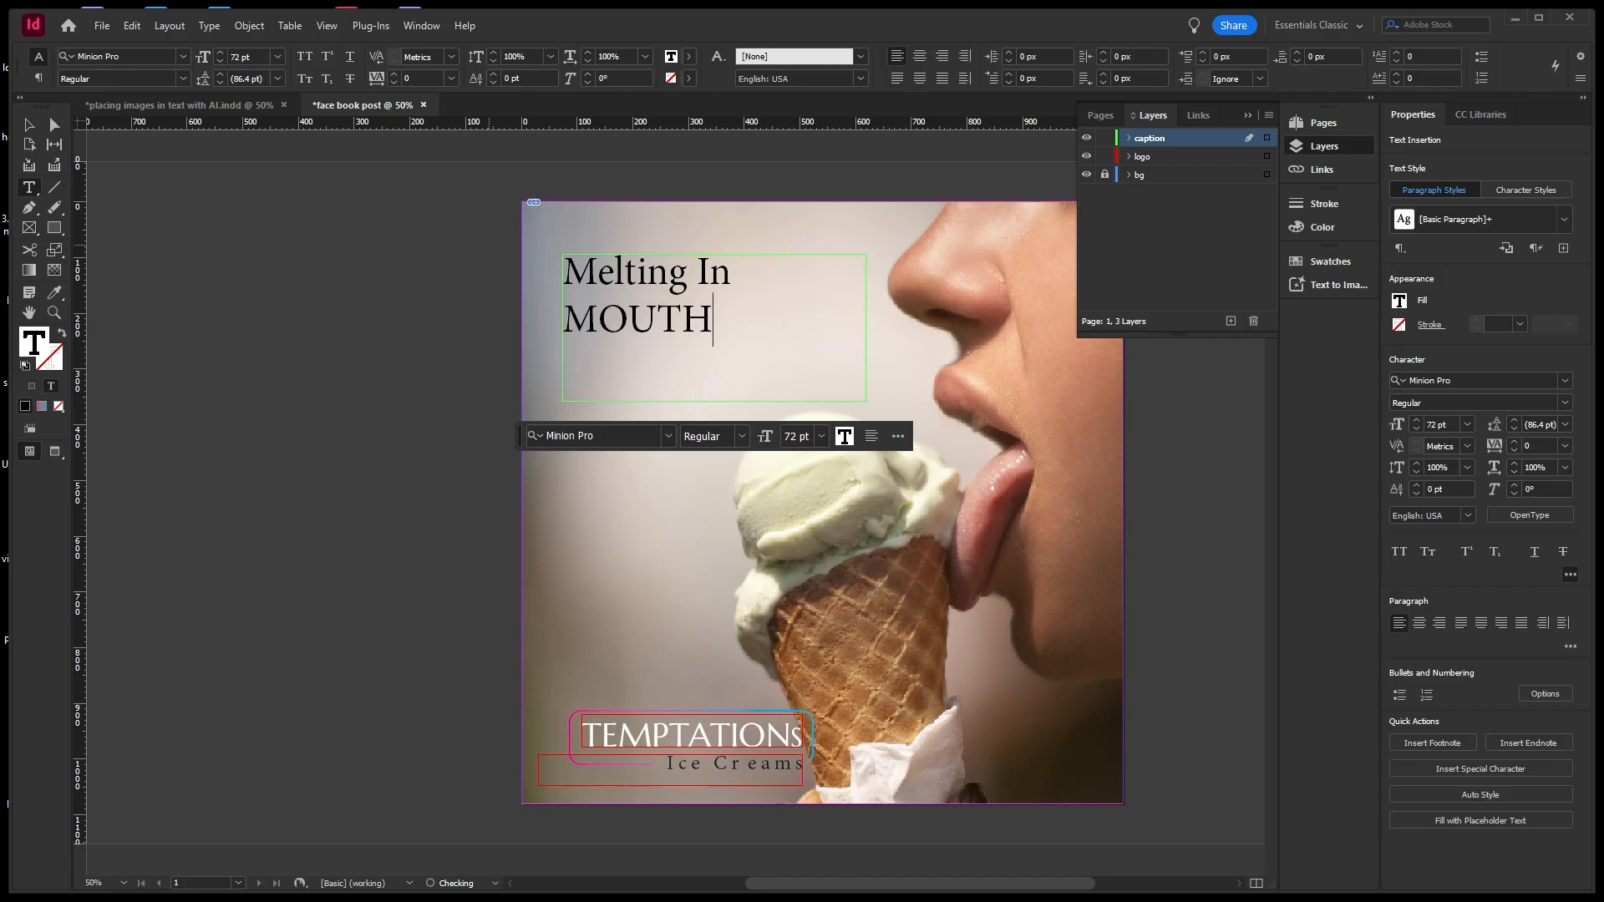
Change the last word of the caption from capitals to "Mouth" so the text reads "Melting In Mouth".
key(BackSpace)
key(BackSpace)
key(BackSpace)
key(BackSpace)
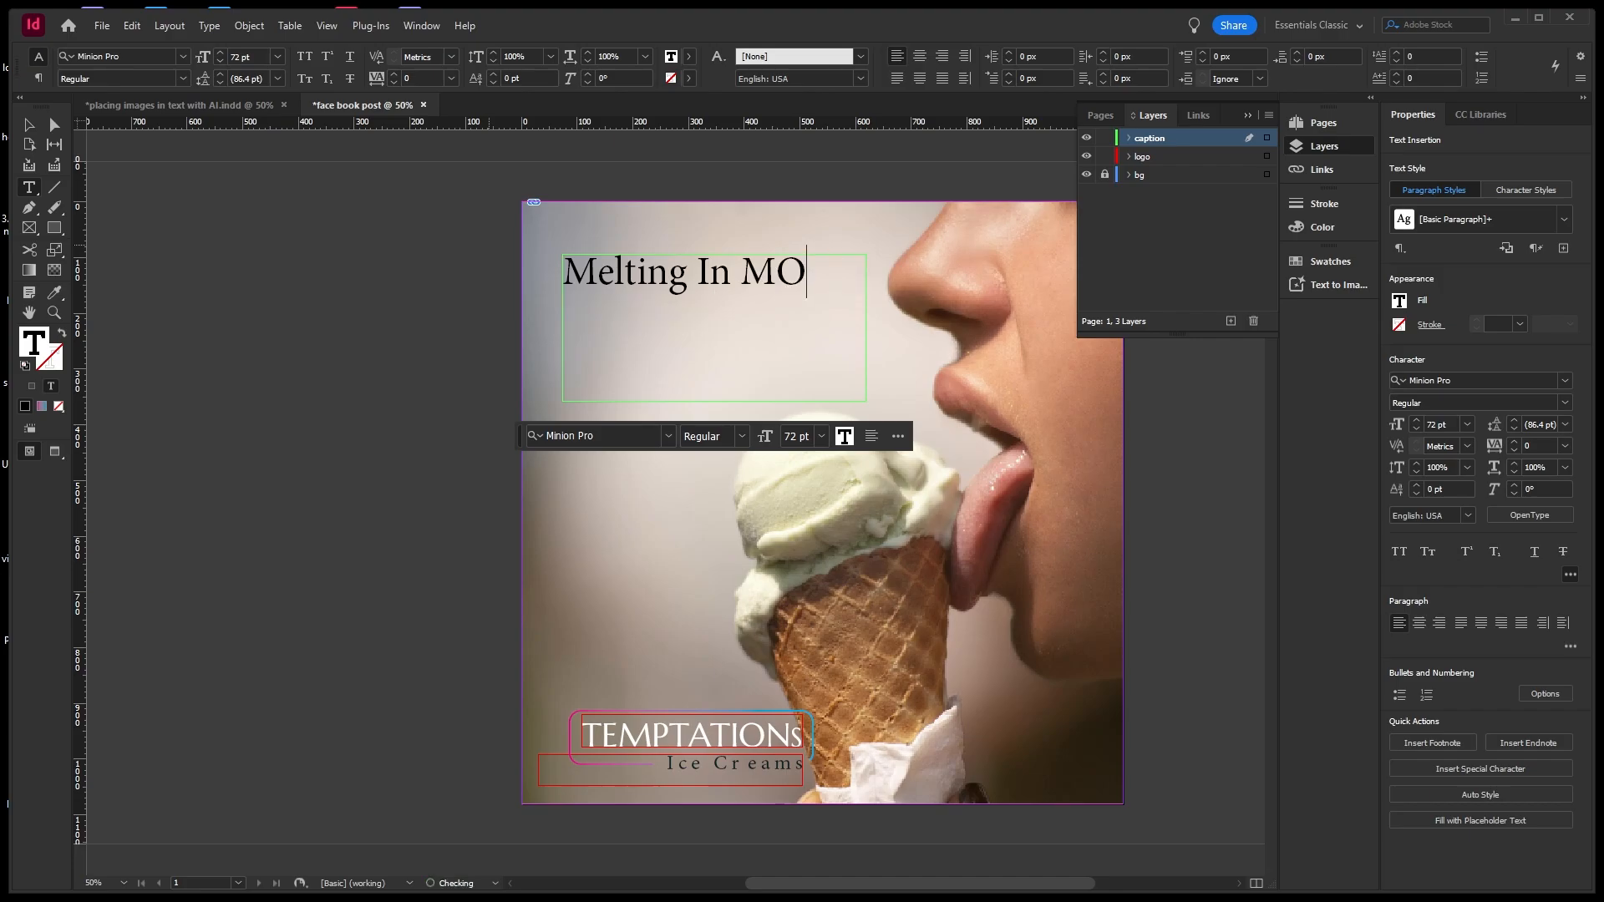
text(outh)
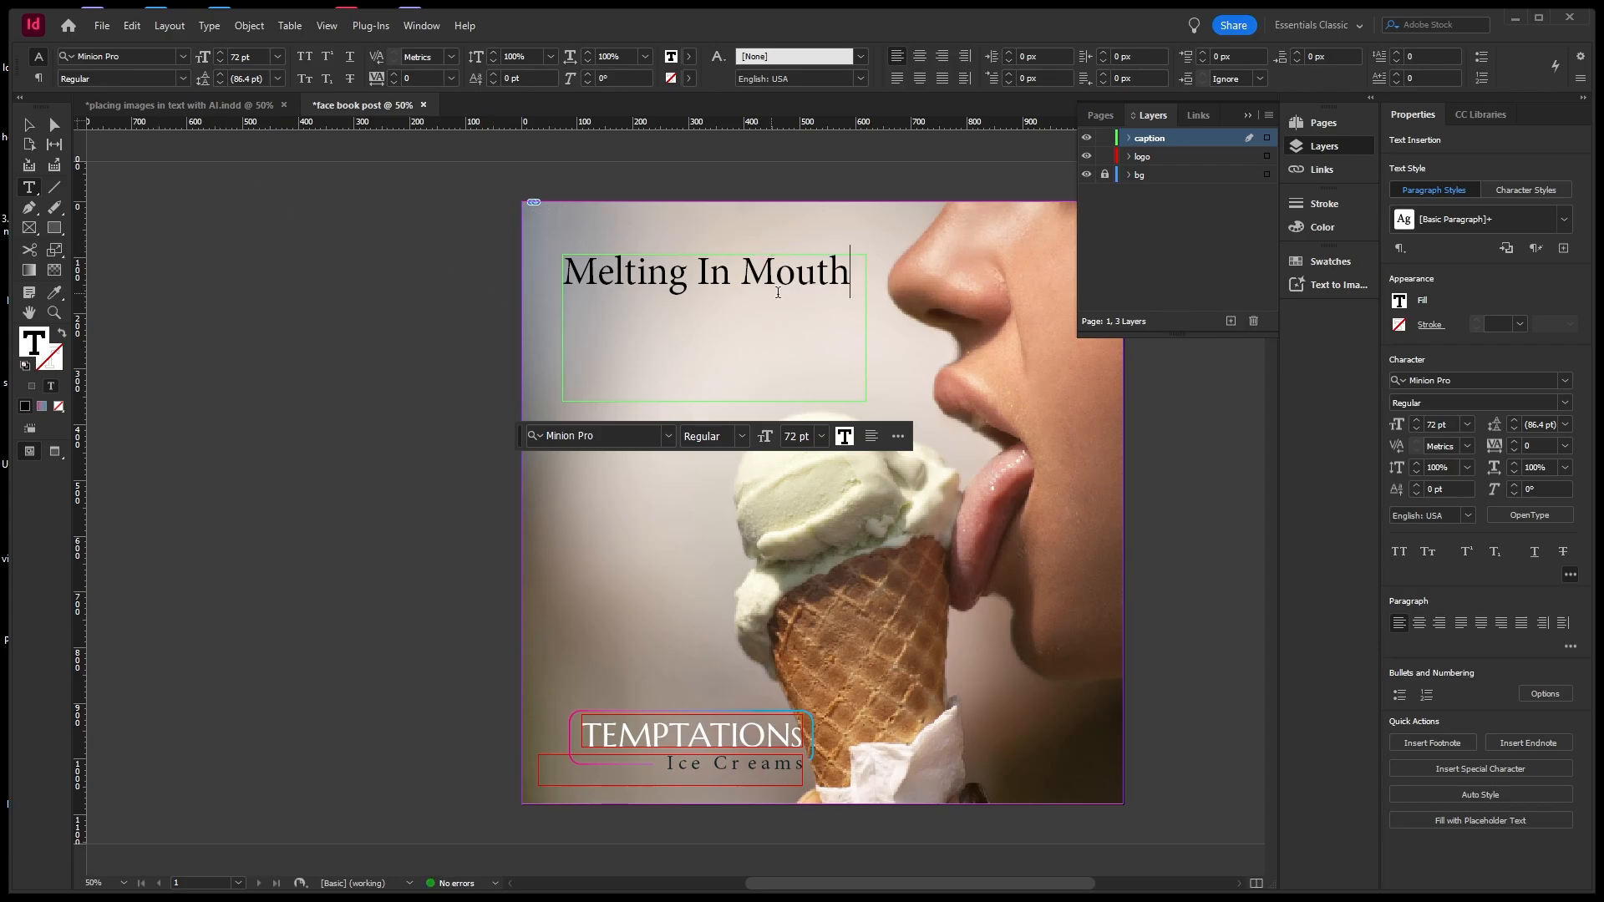
Set the font size of the whole "Melting In Mouth" caption to 100 pt.
drag(836, 279, 532, 286)
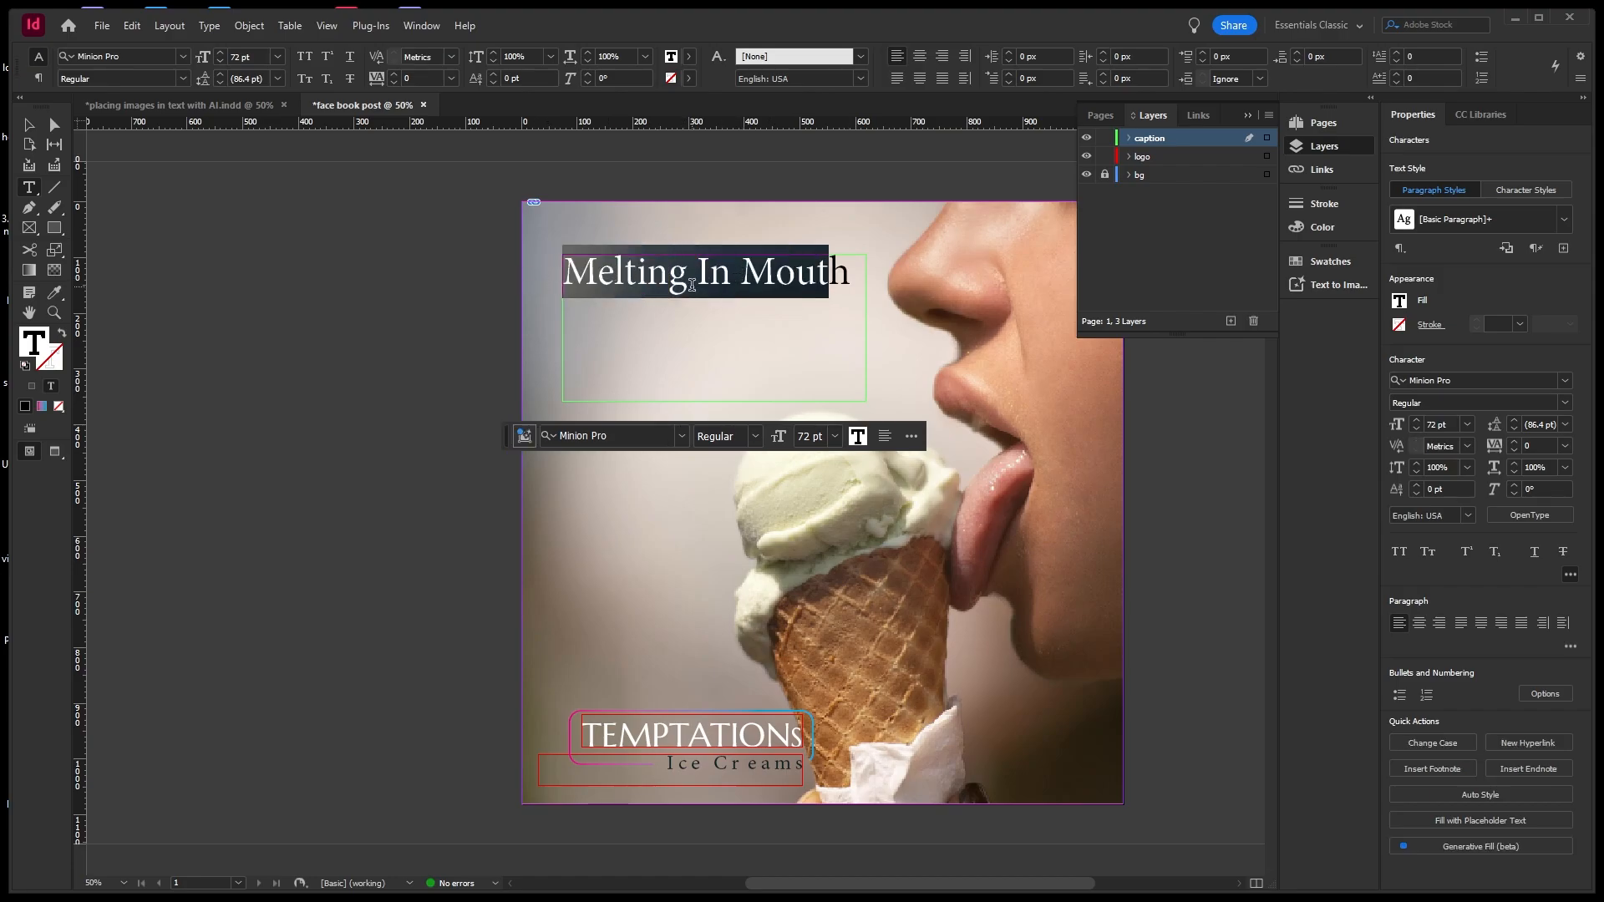
click(256, 60)
text(100)
key(Return)
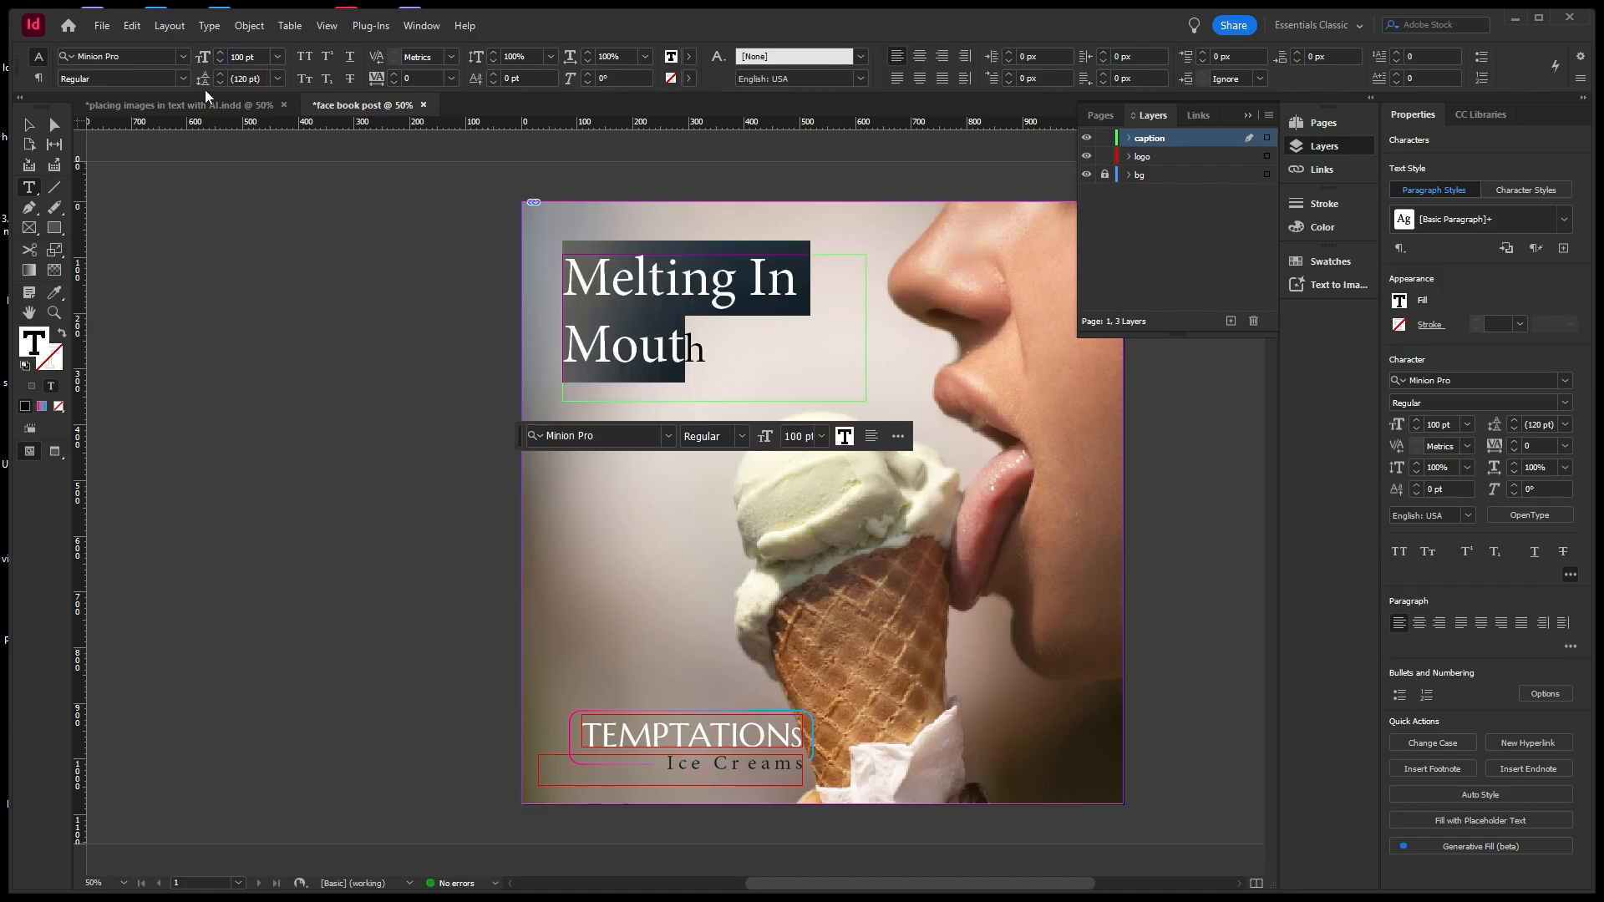
key(ctrl+z)
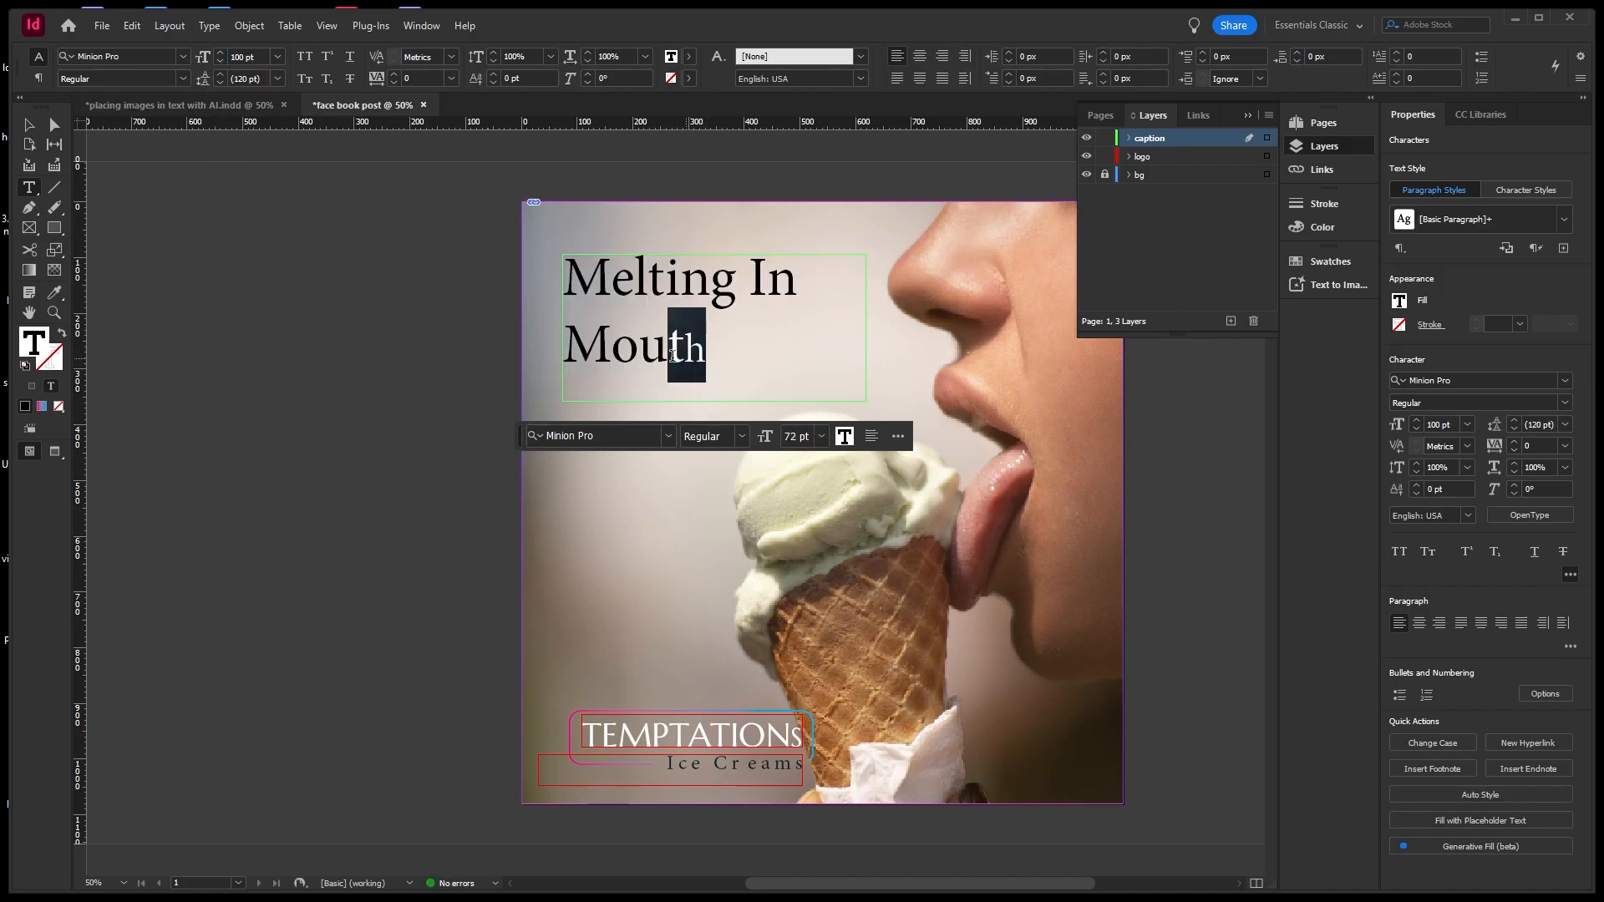
click(258, 56)
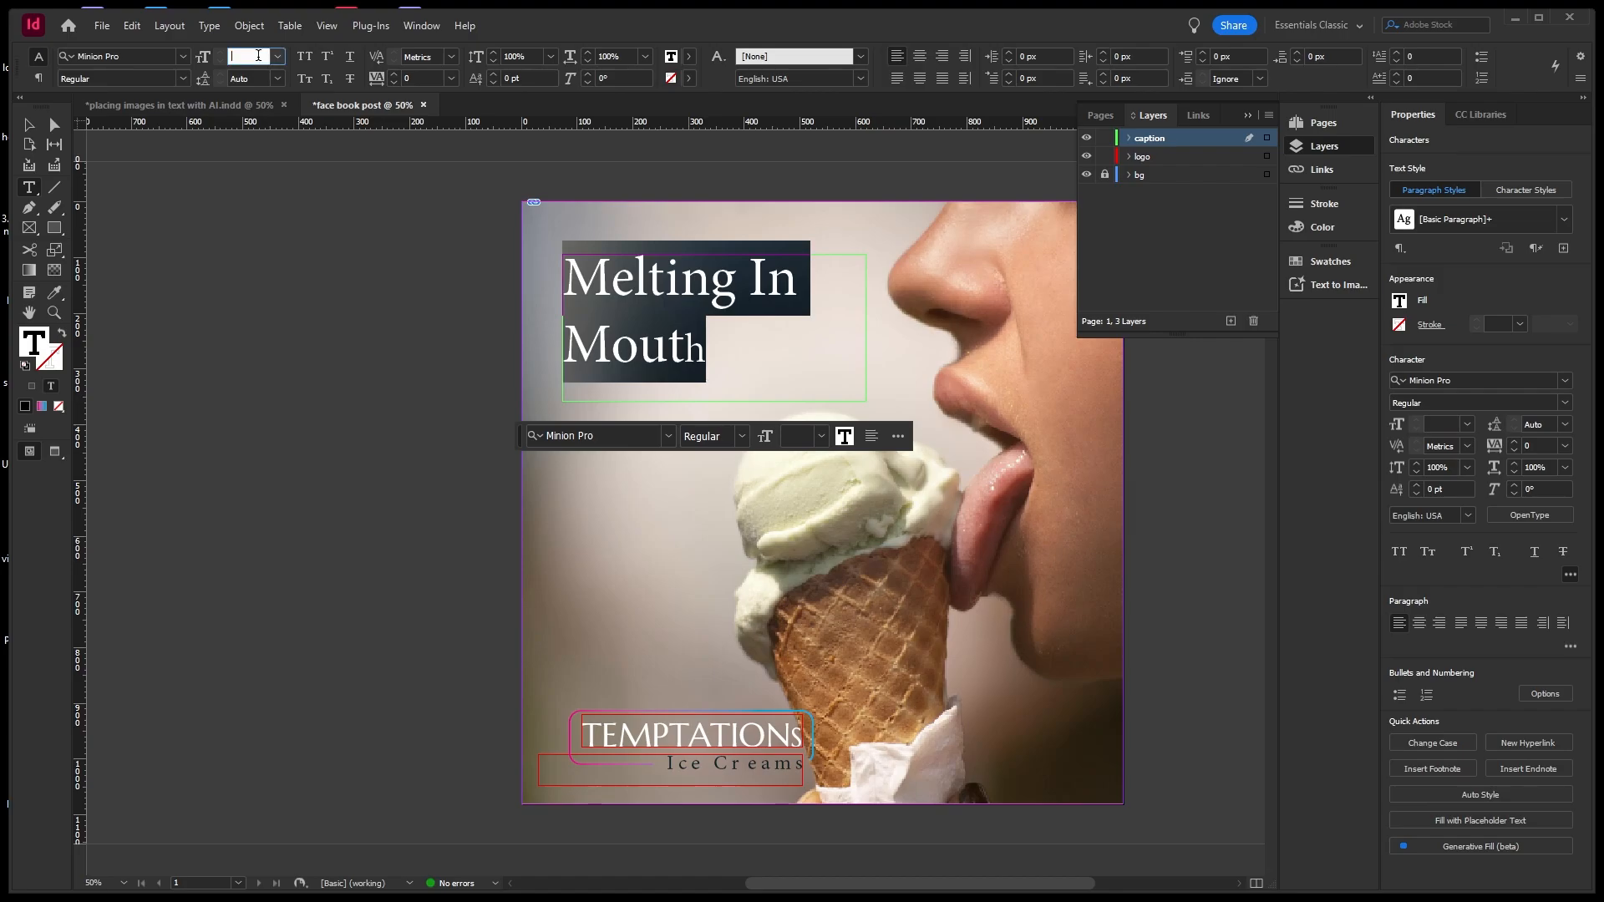
text(100)
key(Return)
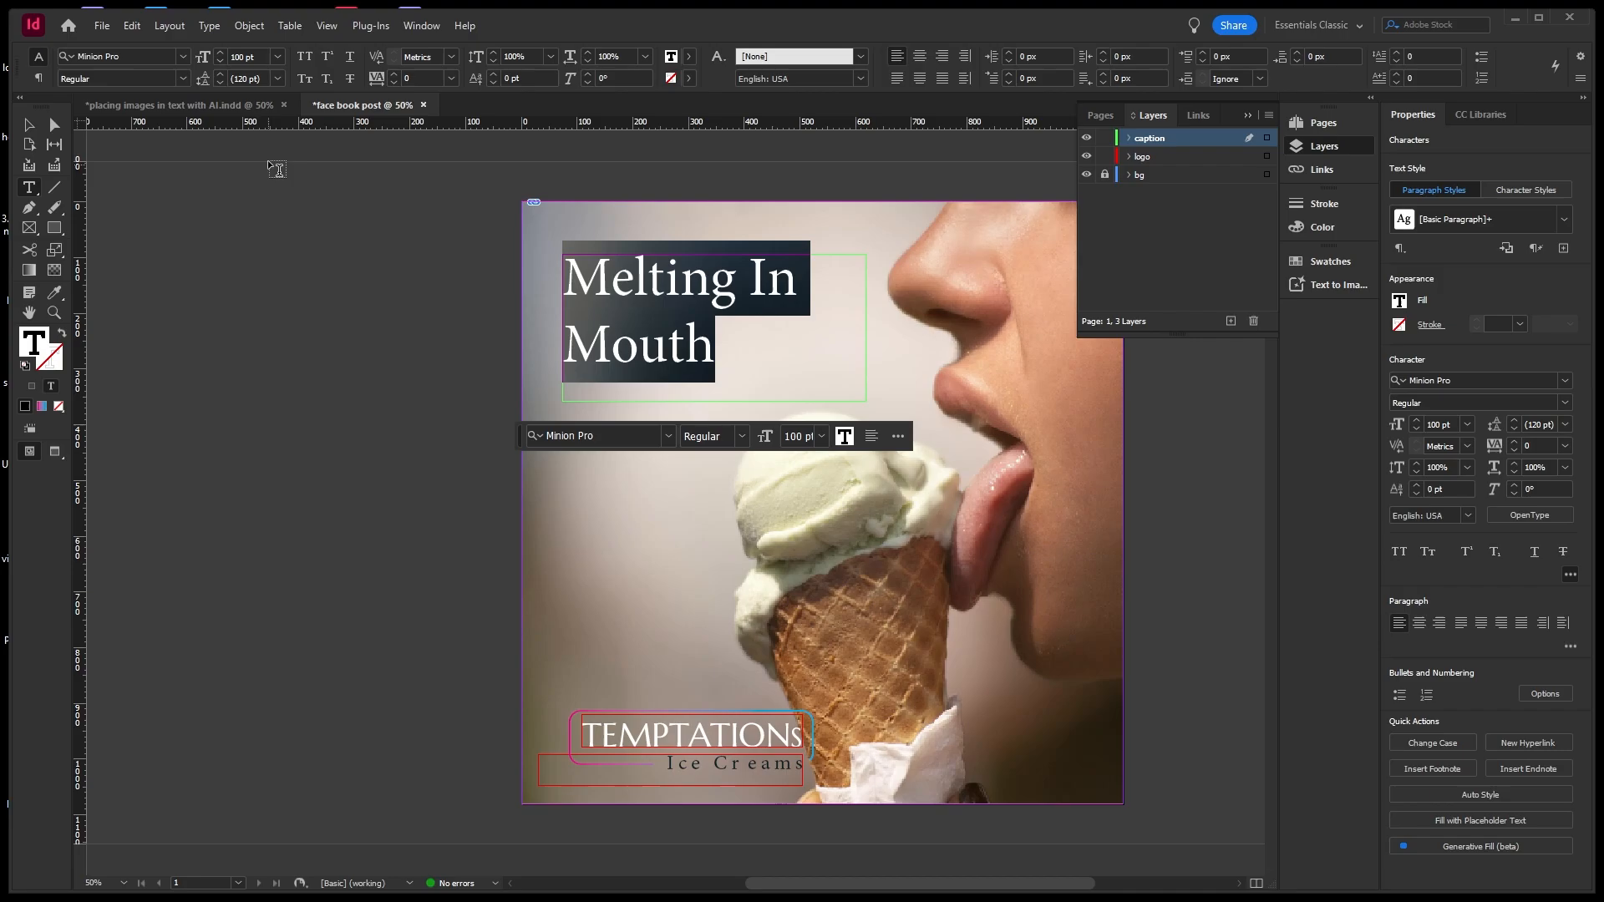
Browse font previews for the selected caption text and apply Copperplate Gothic Bold.
click(184, 58)
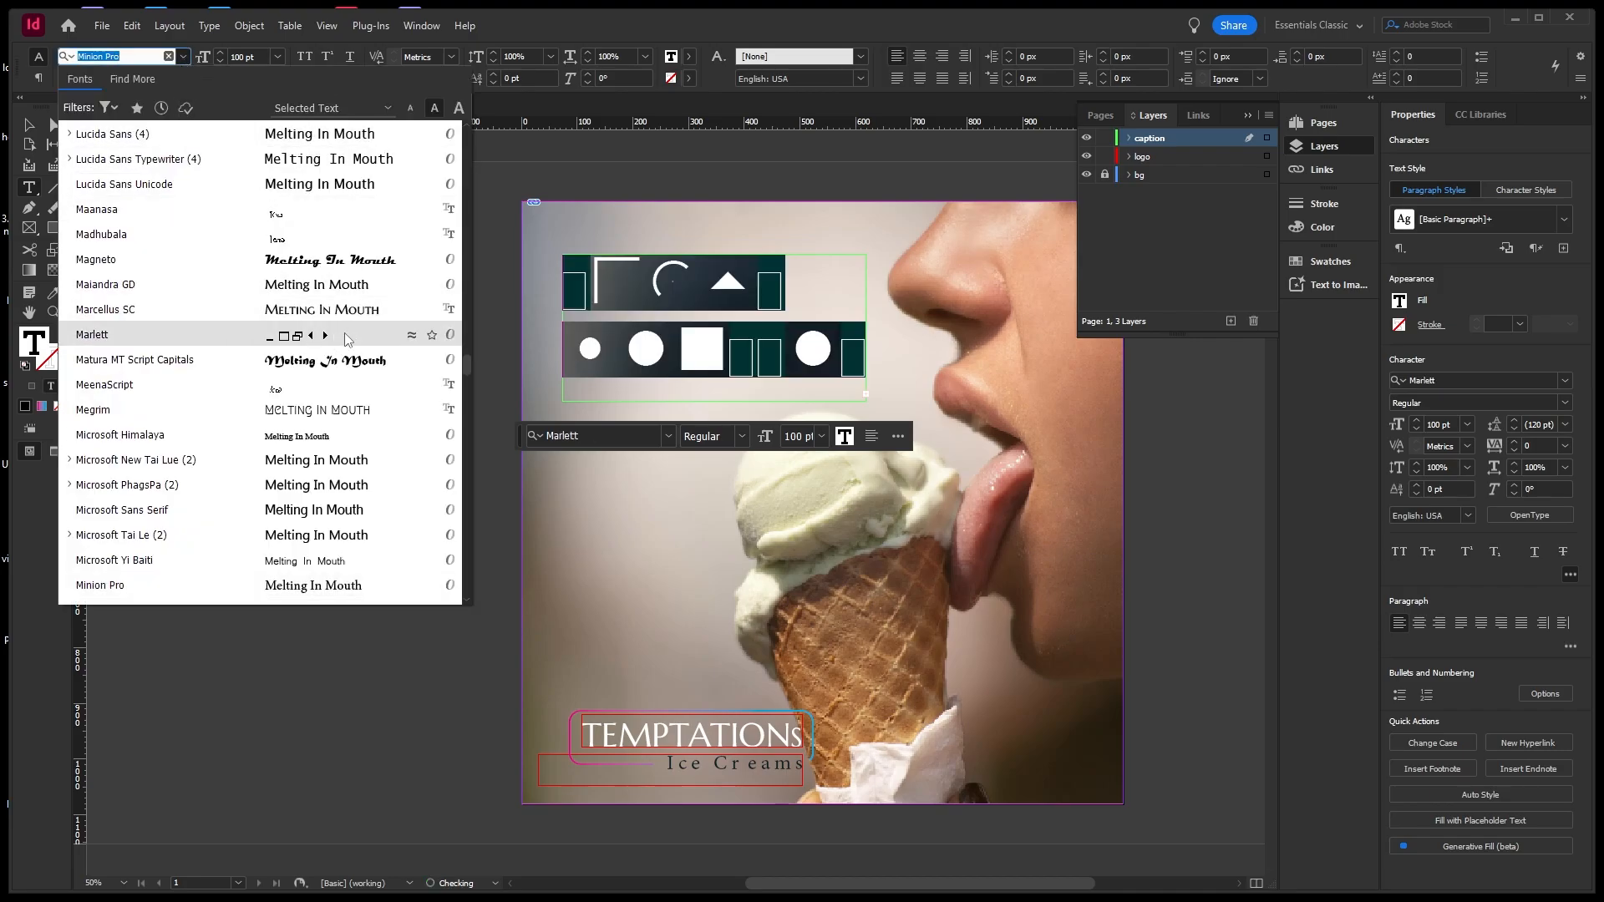
scroll(375, 322, down, 6)
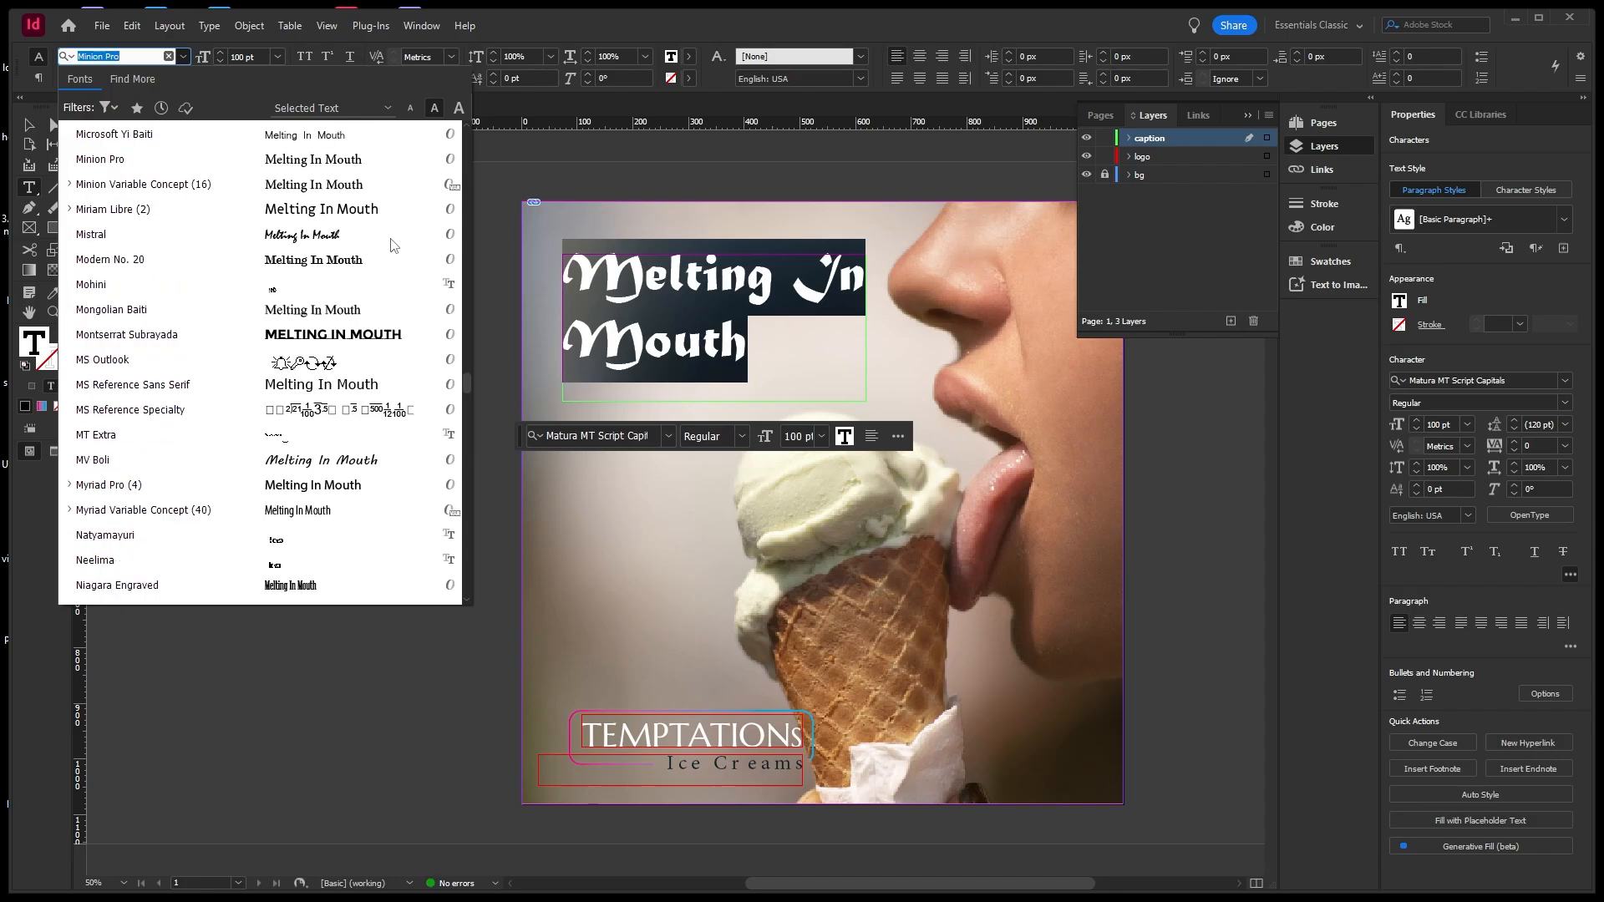
scroll(372, 301, down, 5)
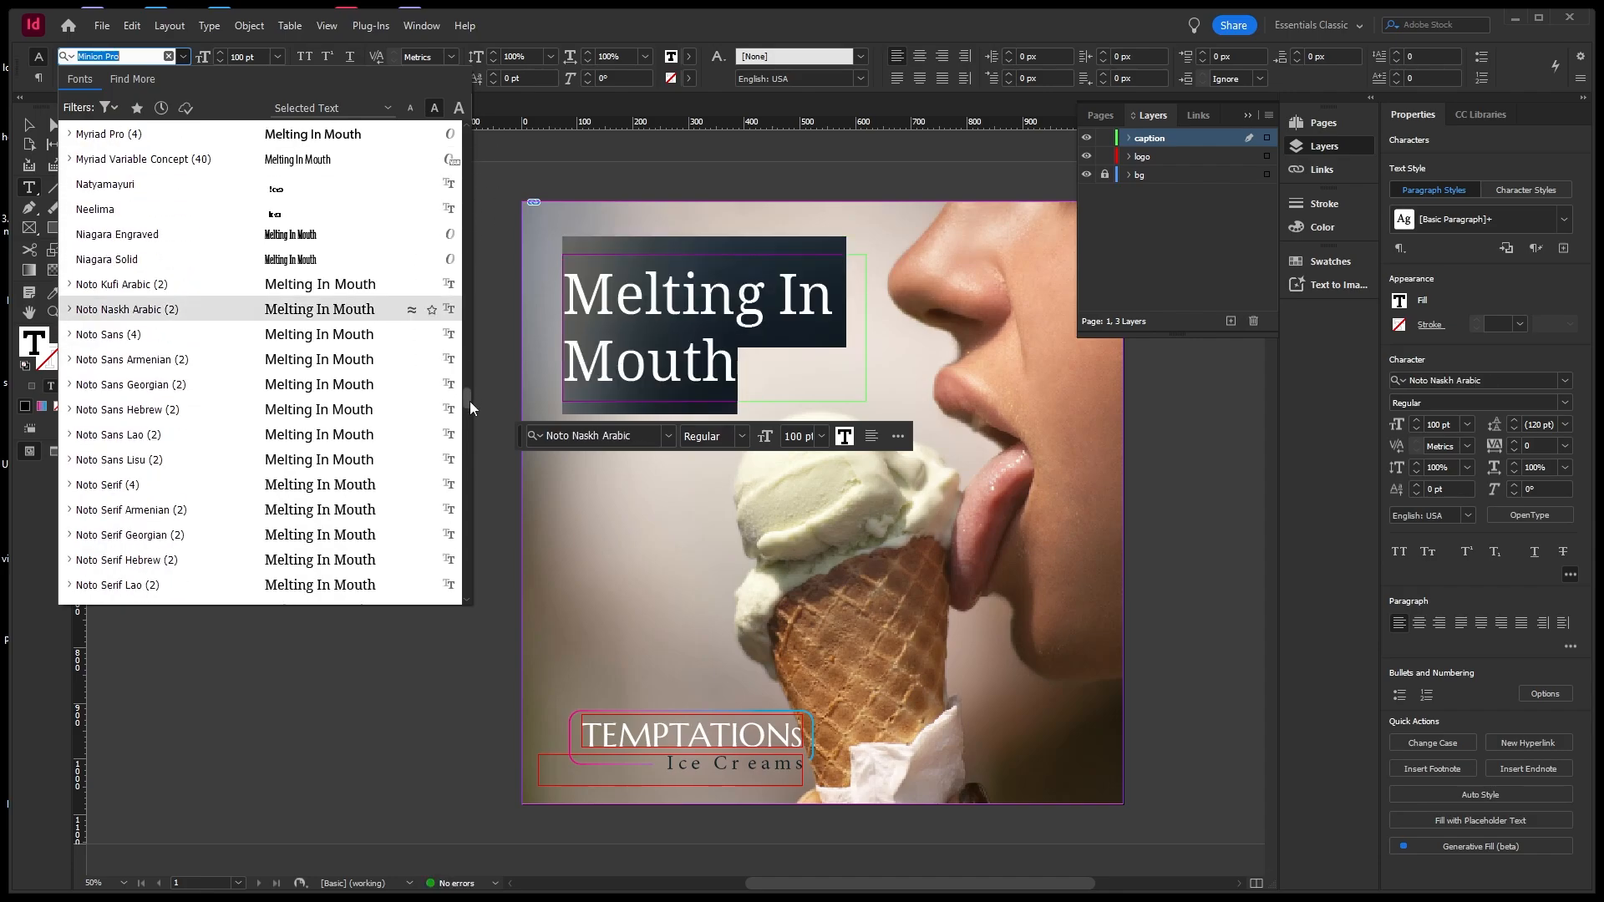
drag(473, 407, 455, 506)
scroll(456, 507, up, 1)
scroll(452, 520, down, 10)
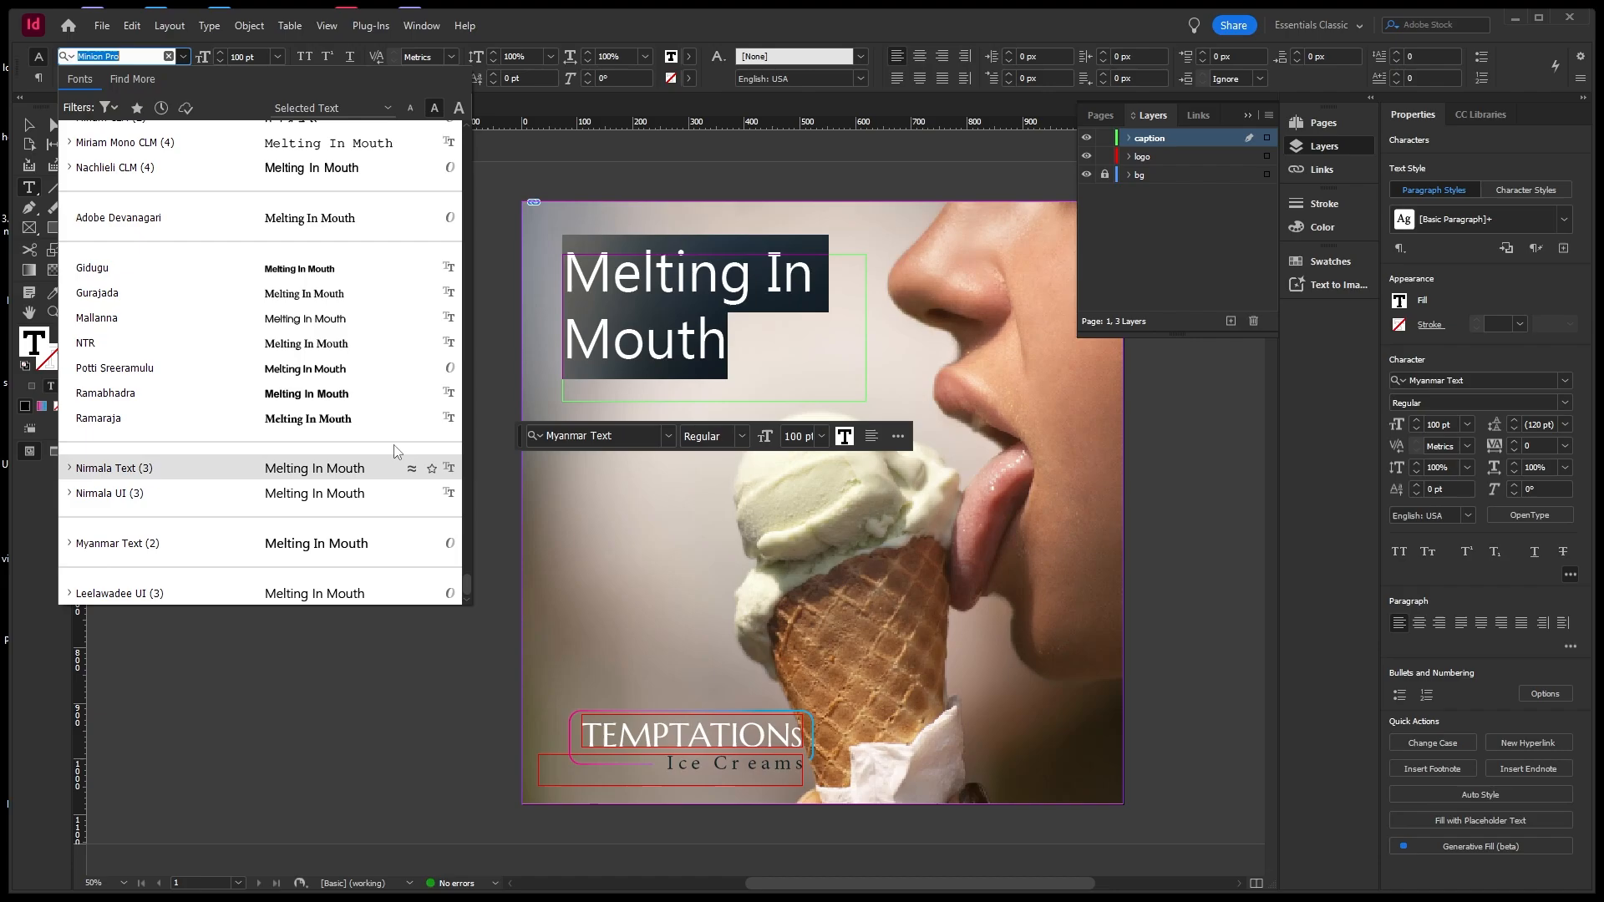
drag(465, 551, 466, 133)
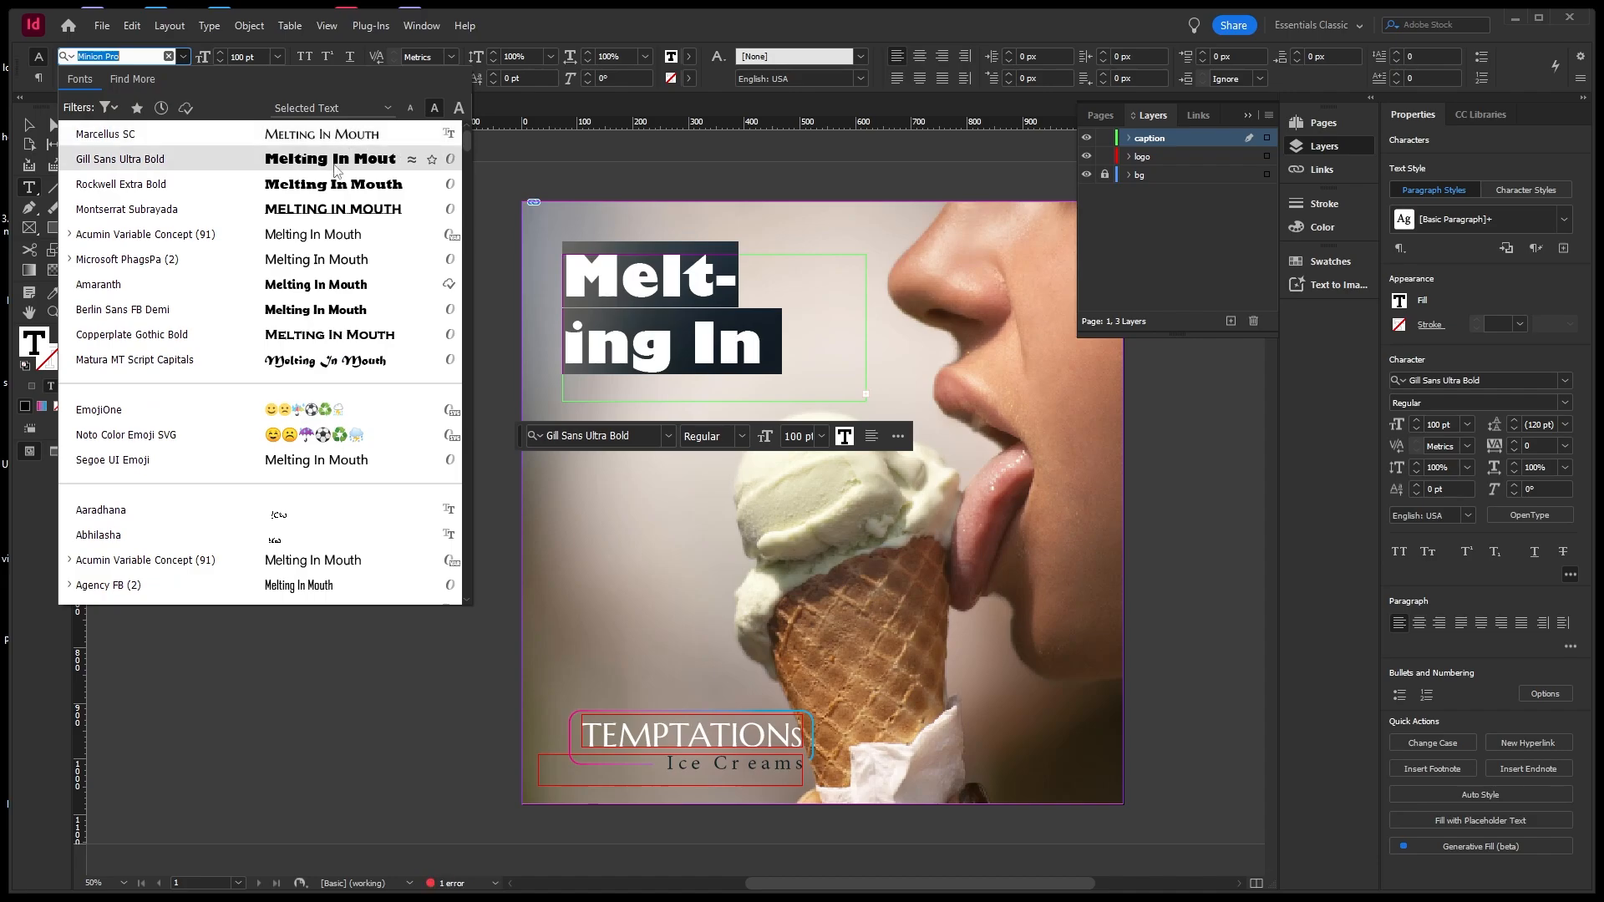
click(326, 336)
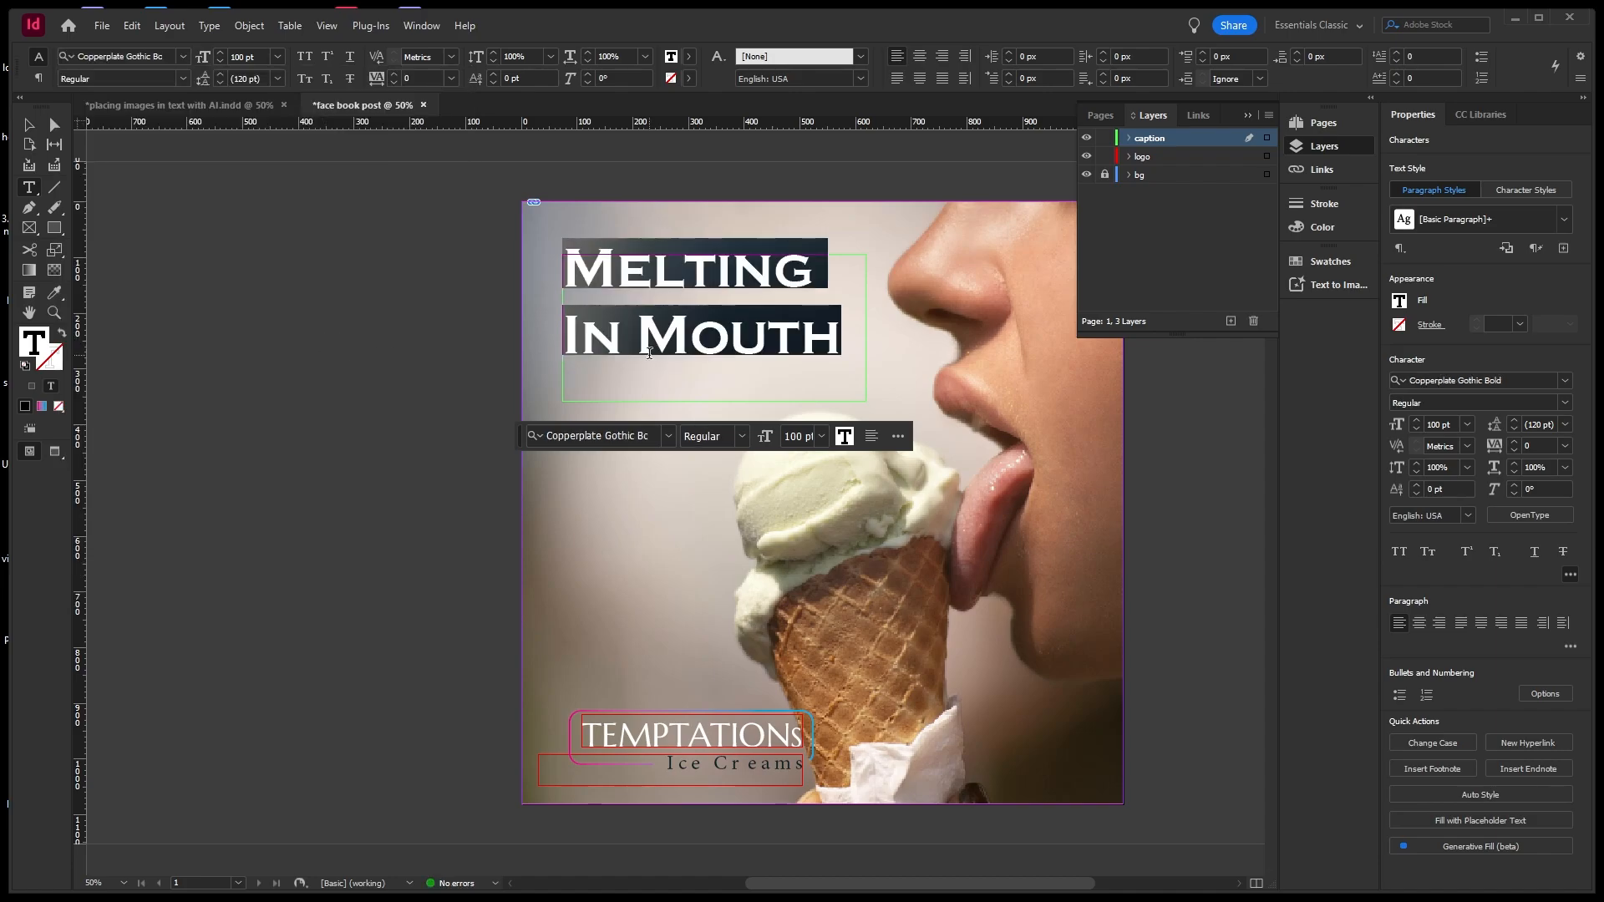
Compare more font previews on the caption and apply Berlin Sans FB Demi Bold.
click(183, 58)
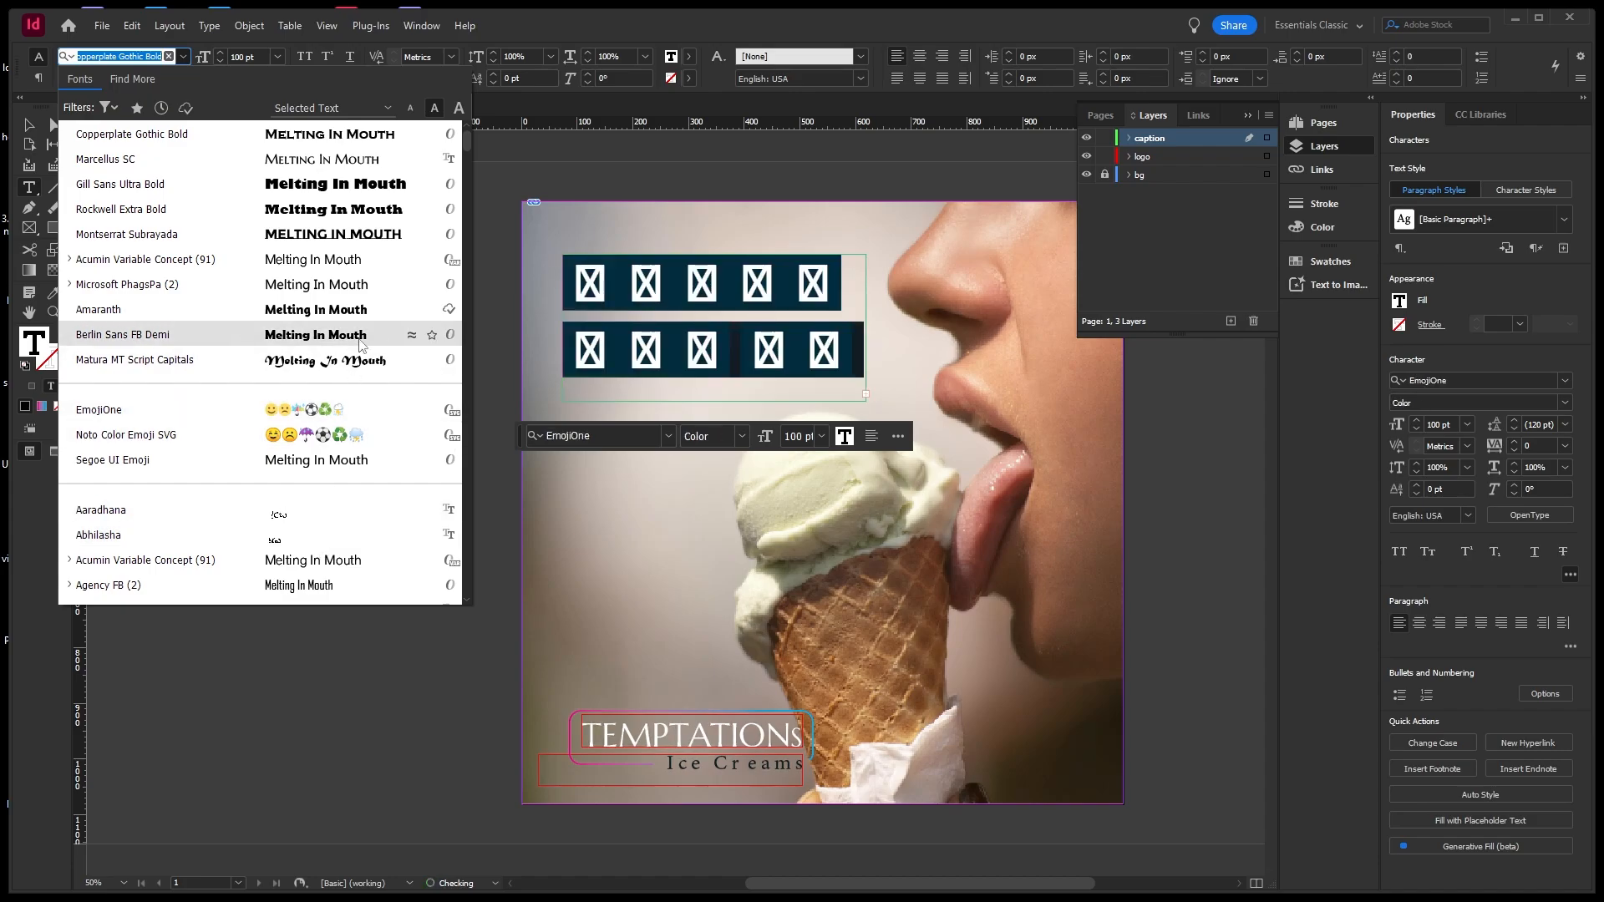
scroll(339, 367, down, 6)
scroll(333, 351, down, 1)
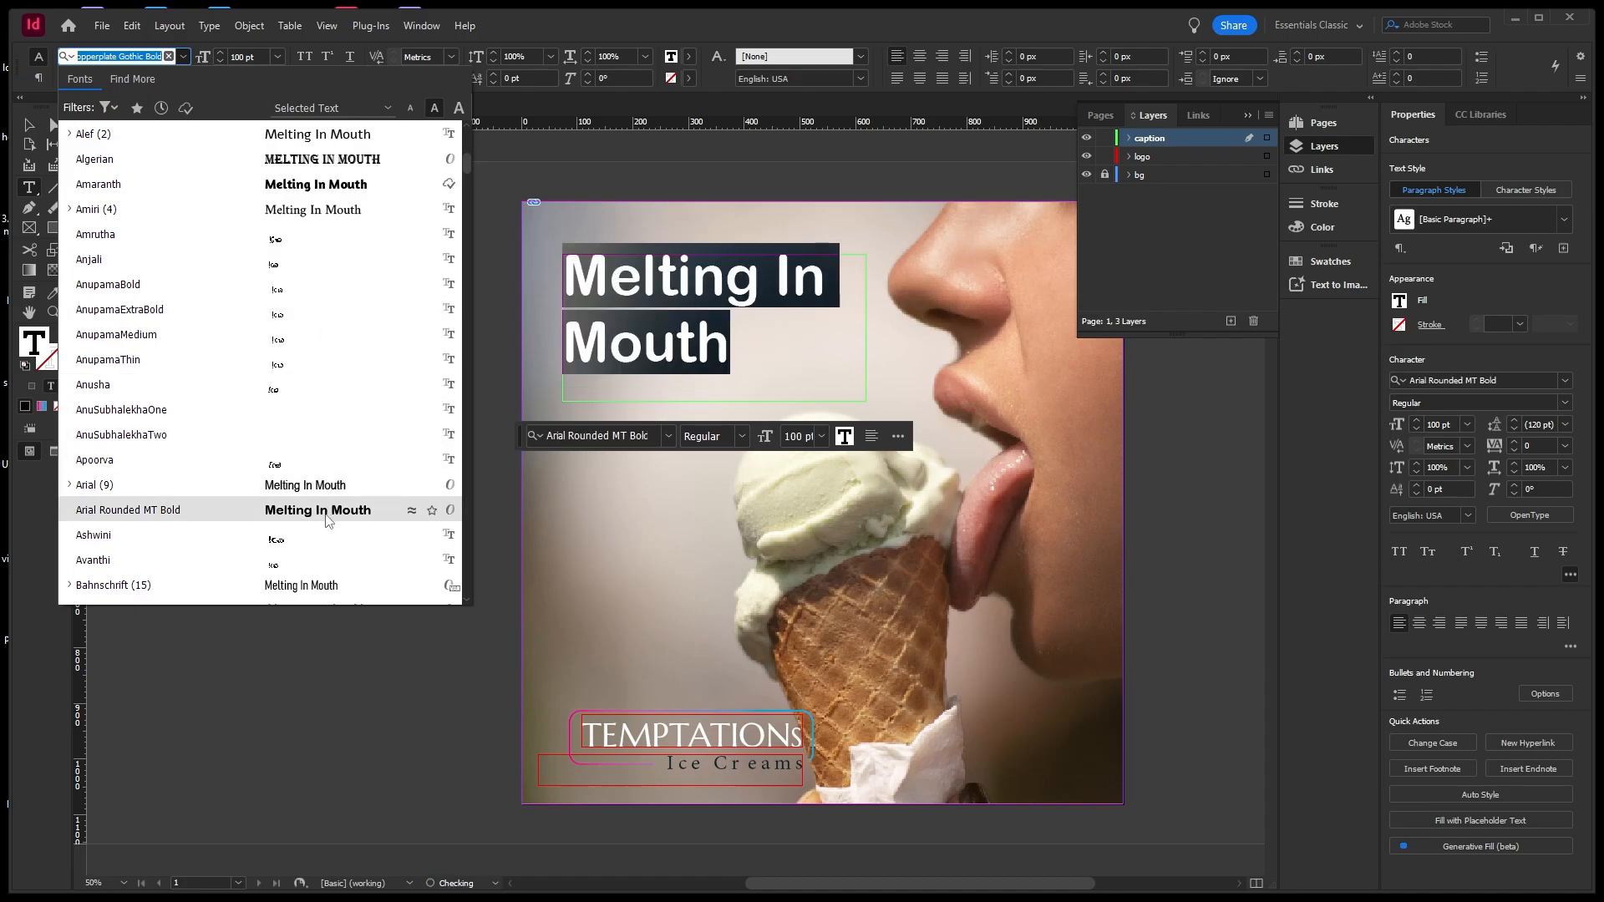
scroll(326, 520, down, 2)
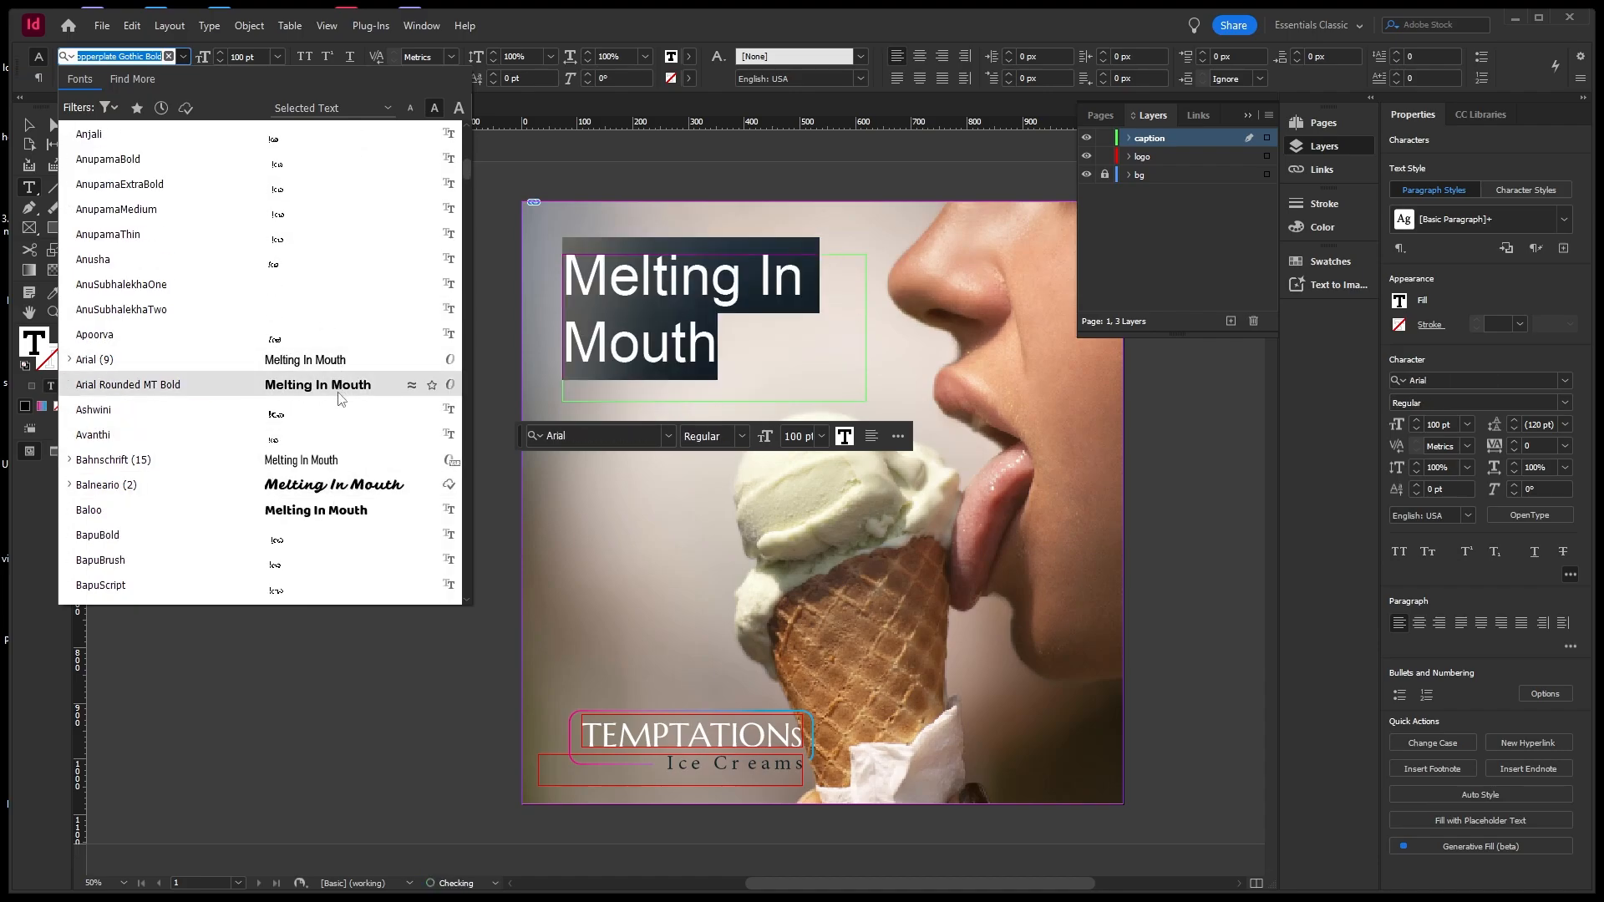
scroll(343, 414, down, 4)
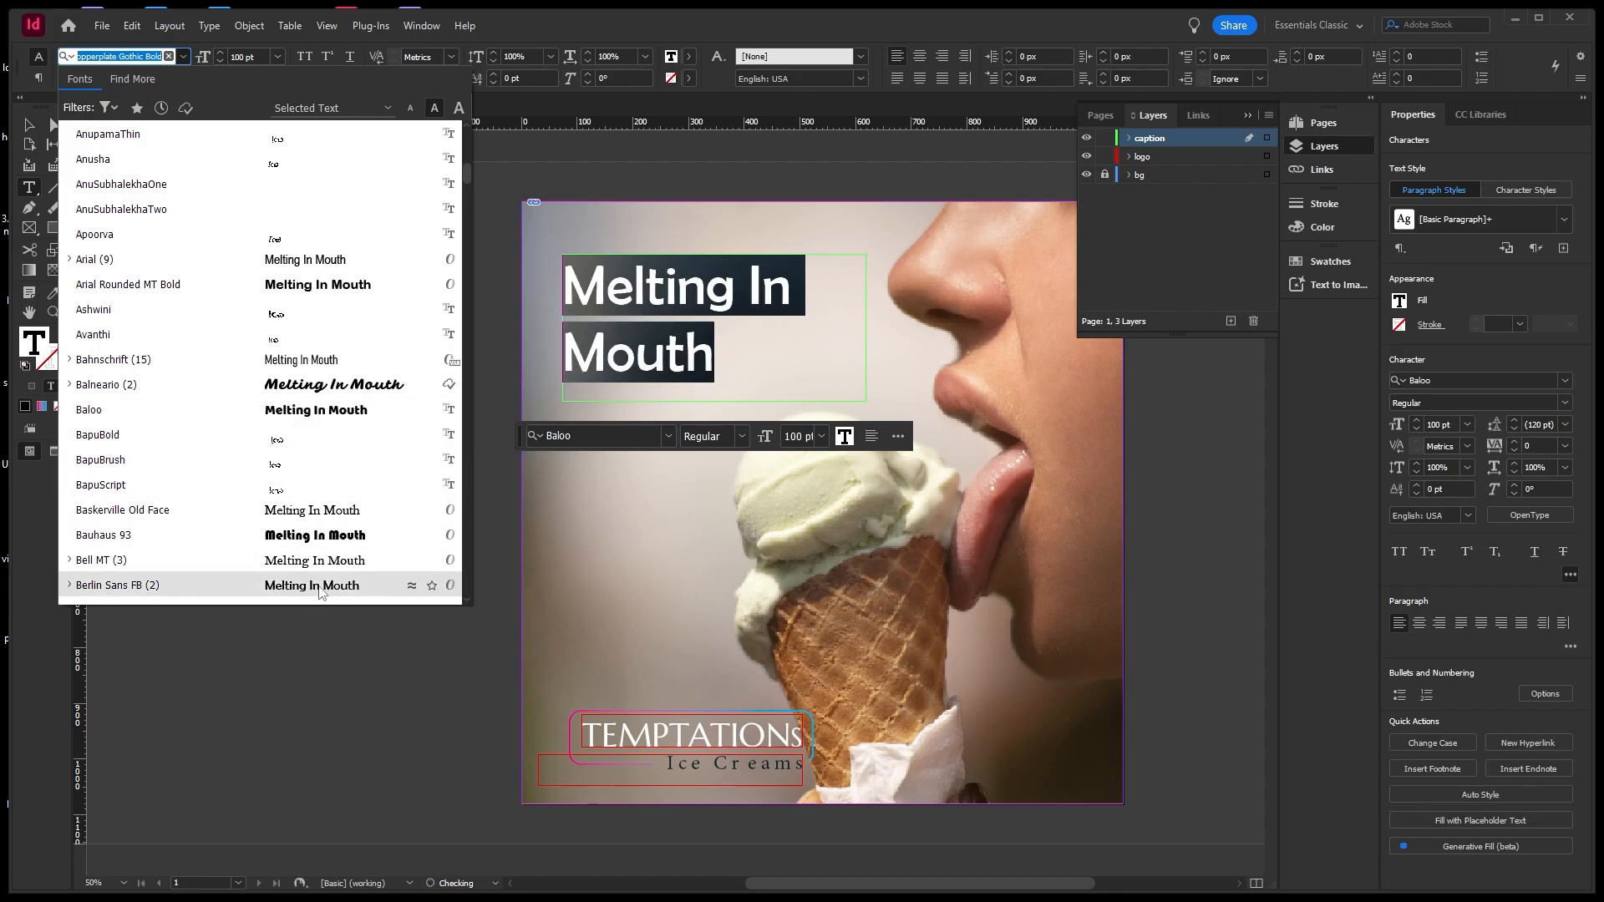
scroll(331, 567, down, 3)
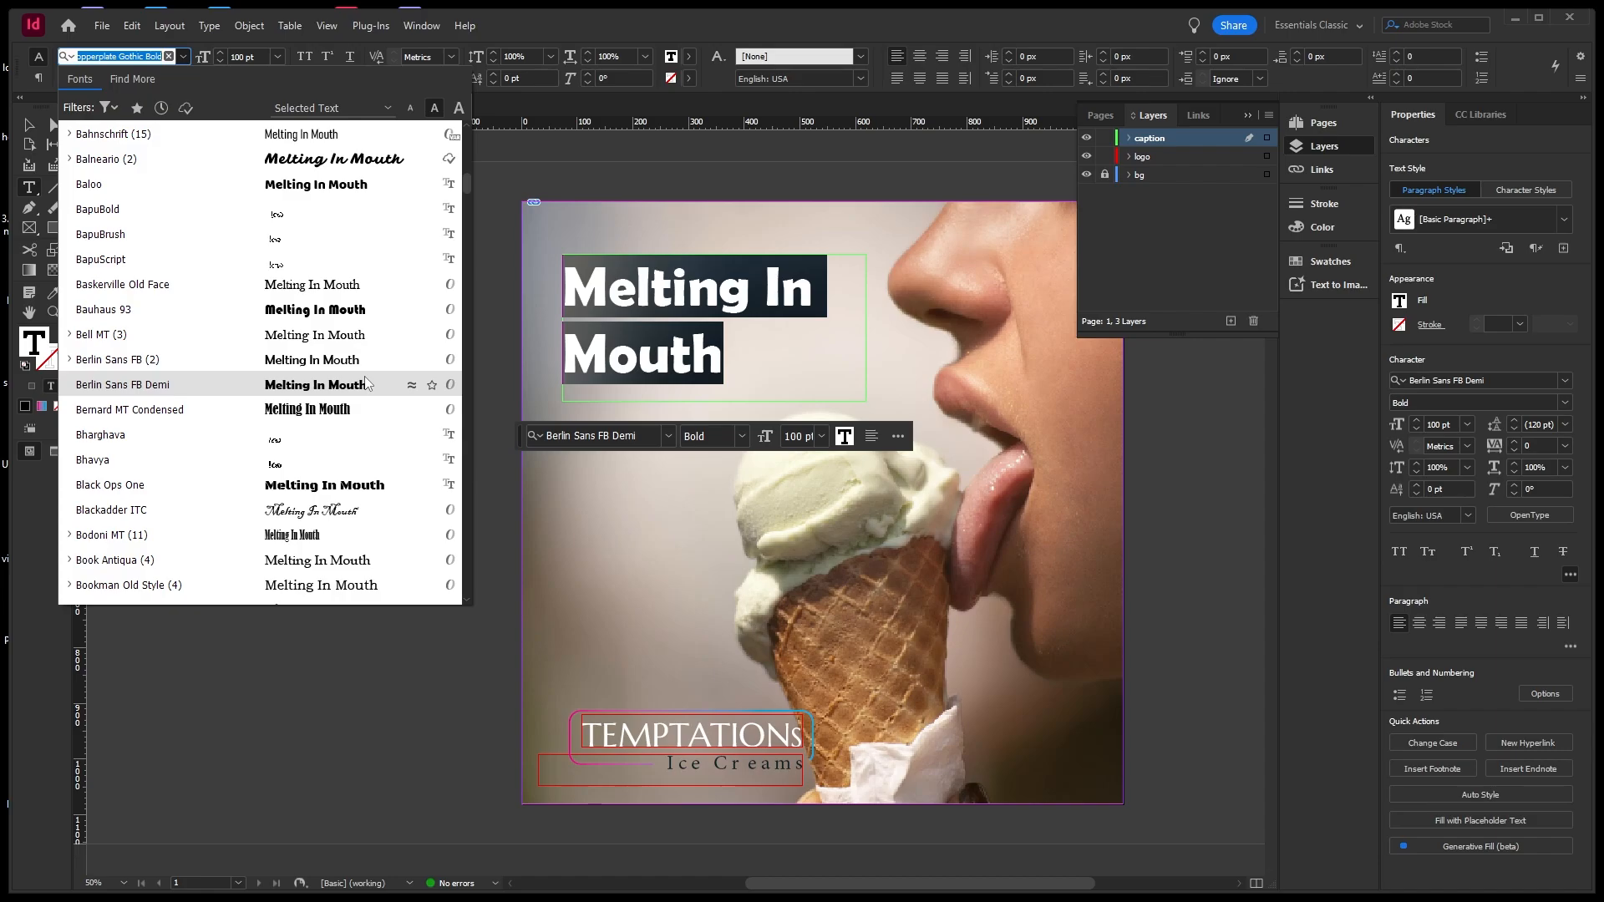
click(365, 386)
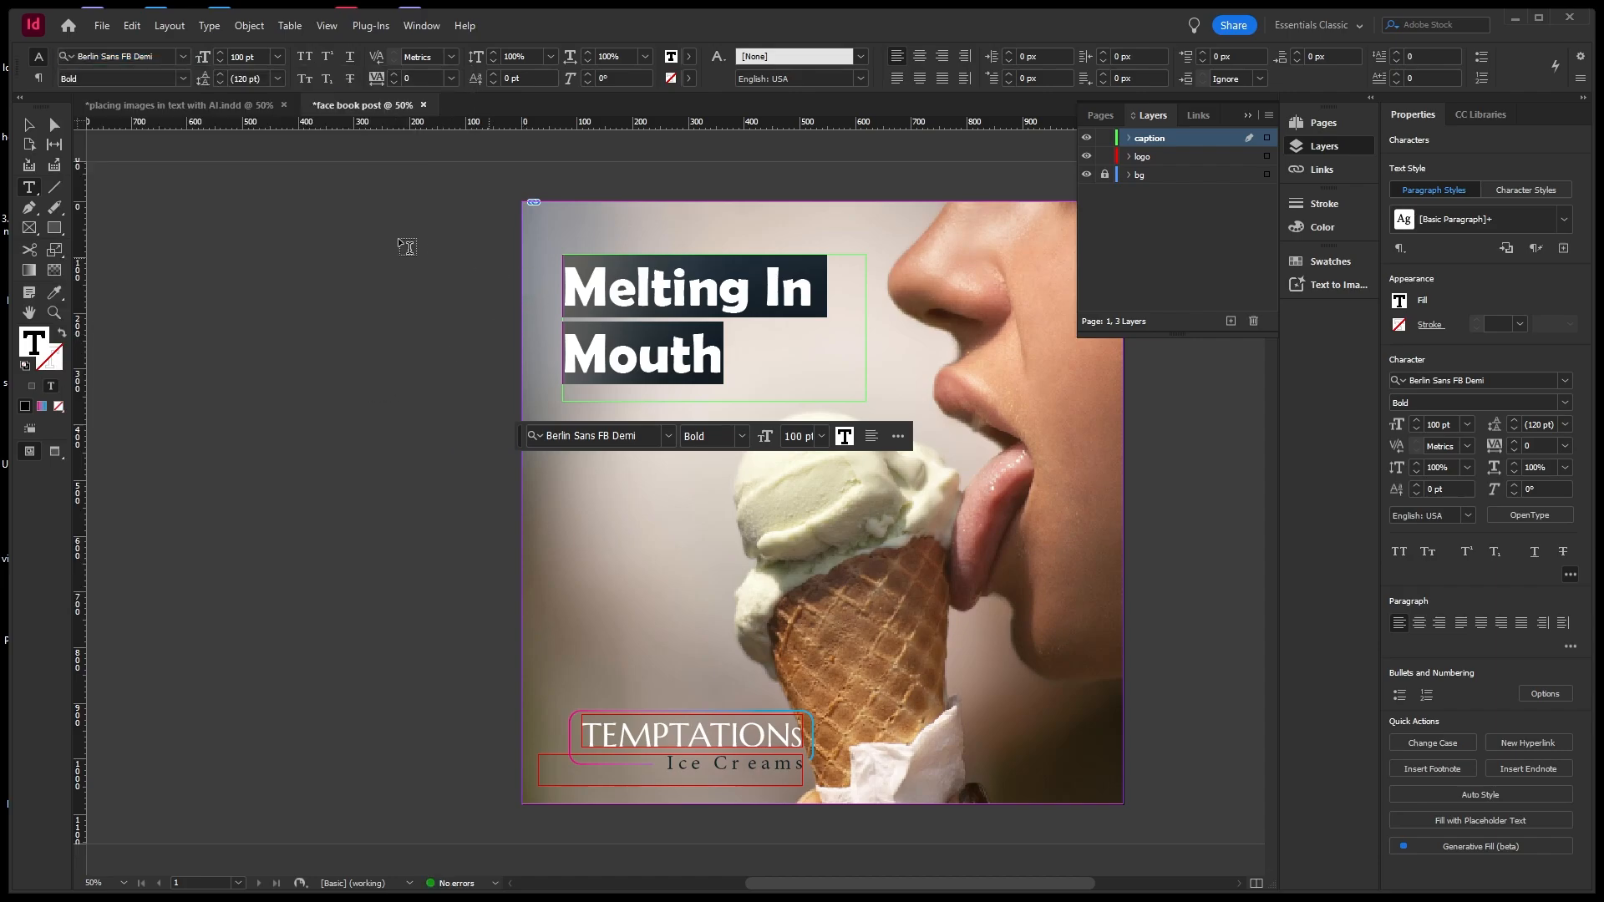
Center-align the "Melting In Mouth" caption and set the font size of all its text to 130 pt.
click(29, 124)
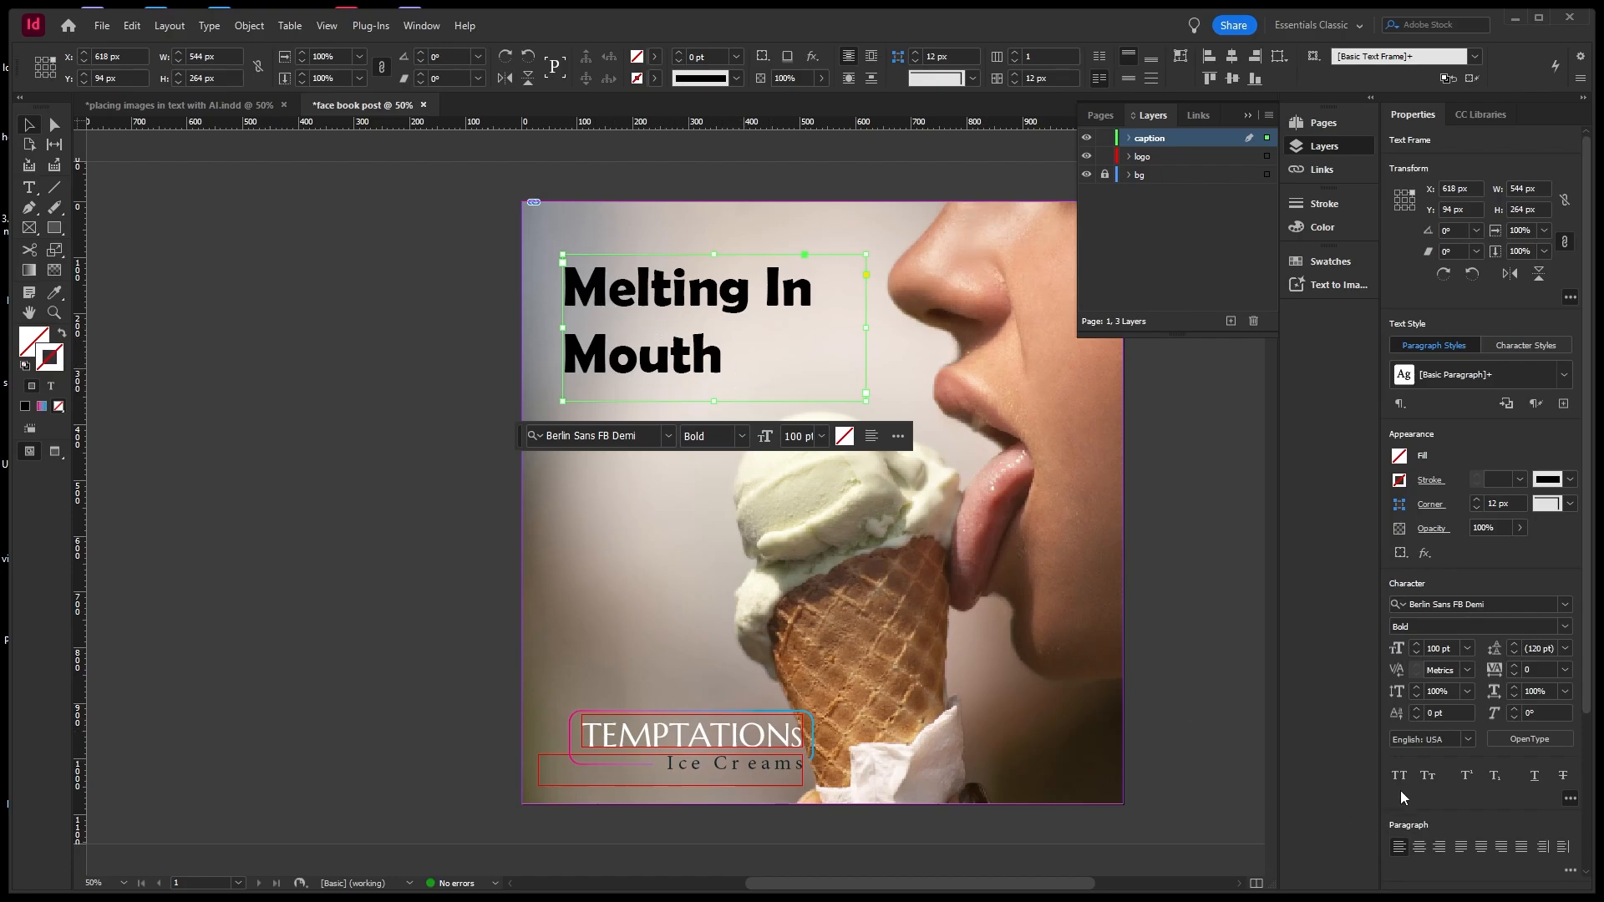
click(1420, 847)
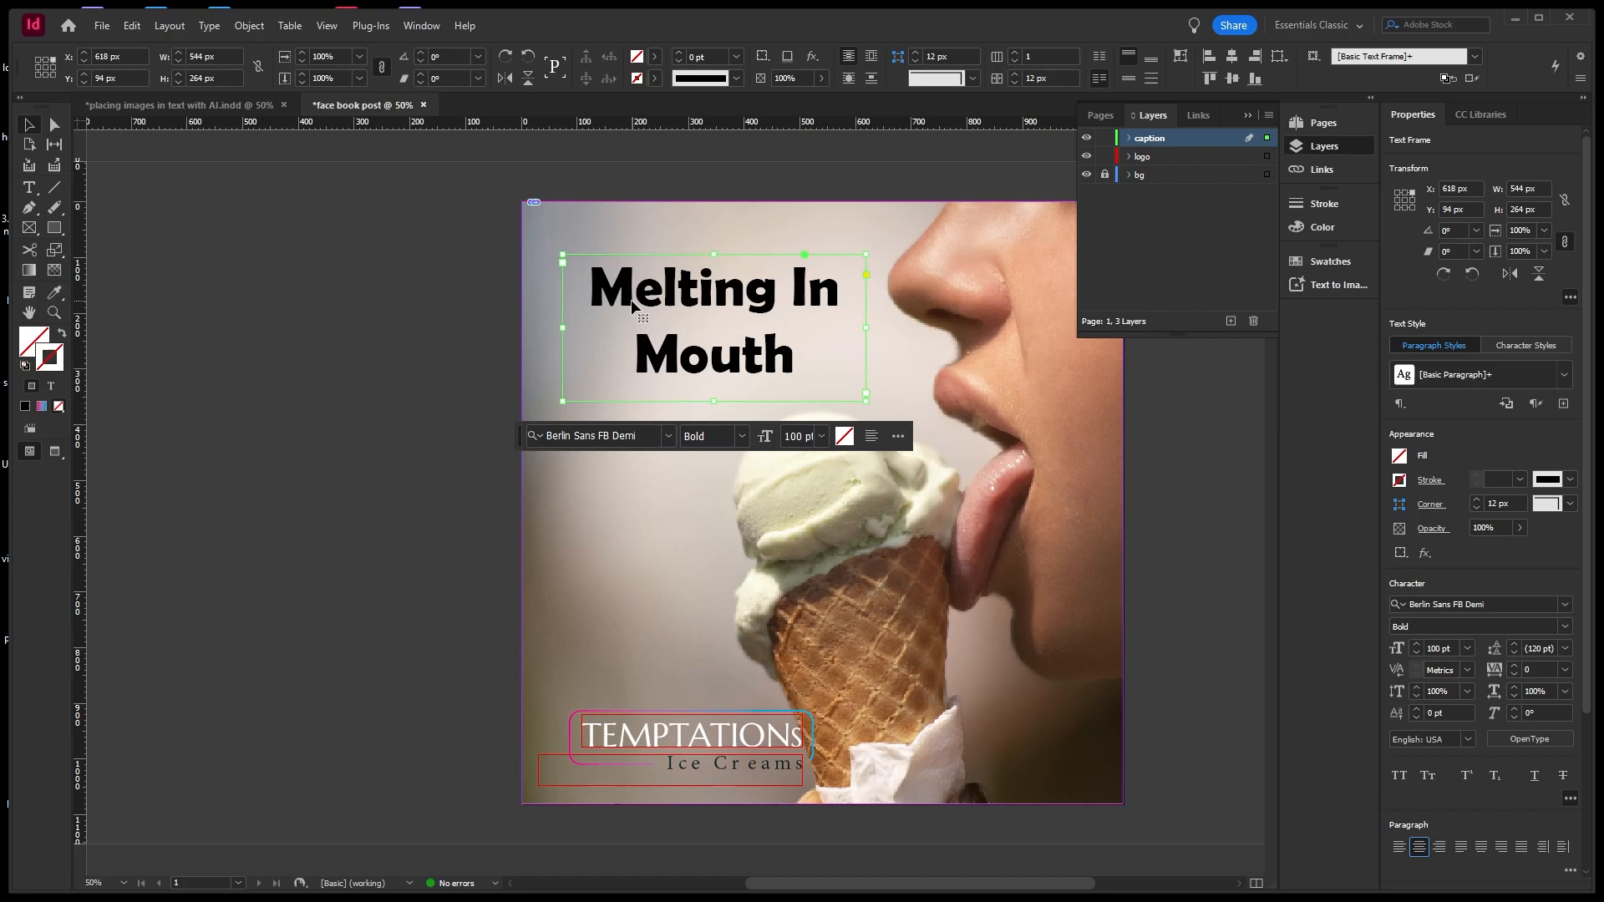
double_click(795, 356)
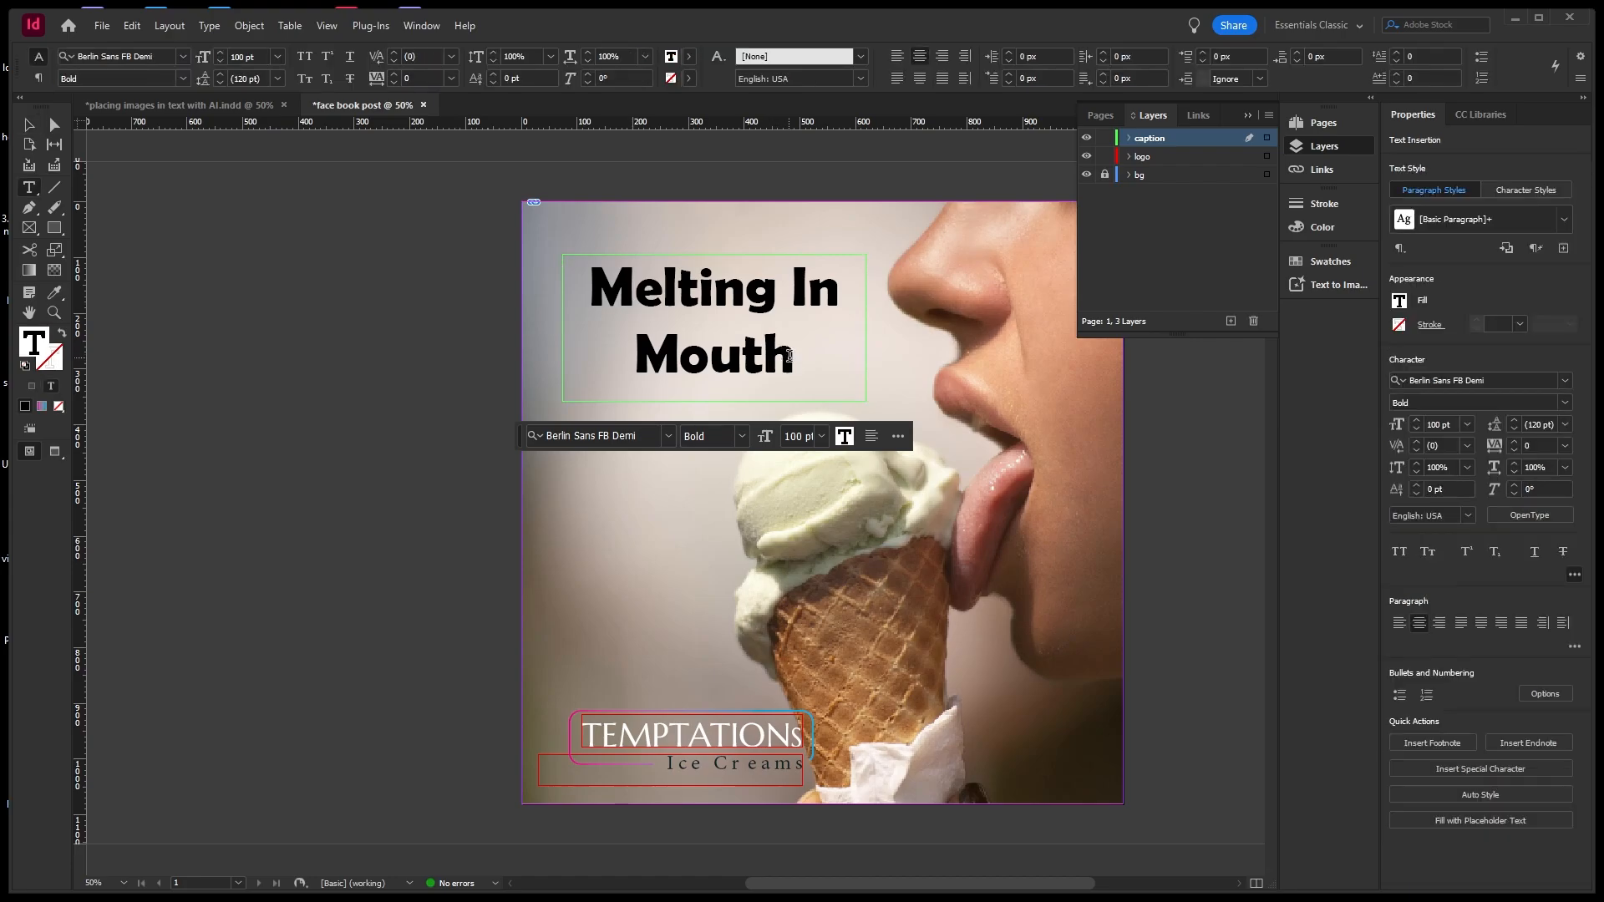
drag(795, 356, 587, 289)
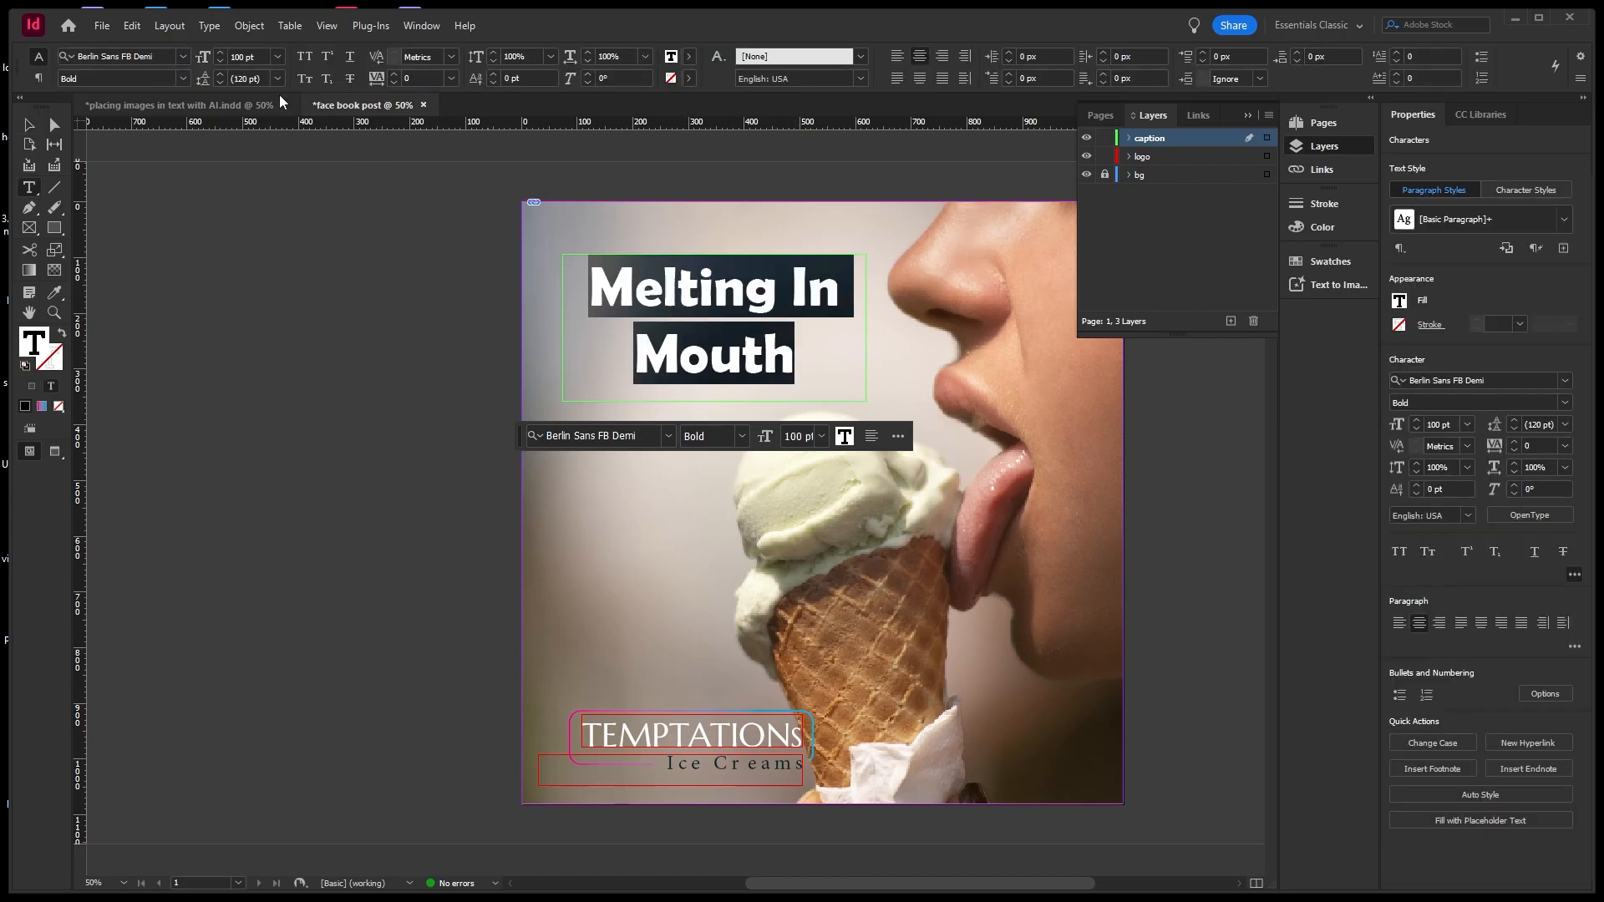
click(251, 56)
text(130)
key(Return)
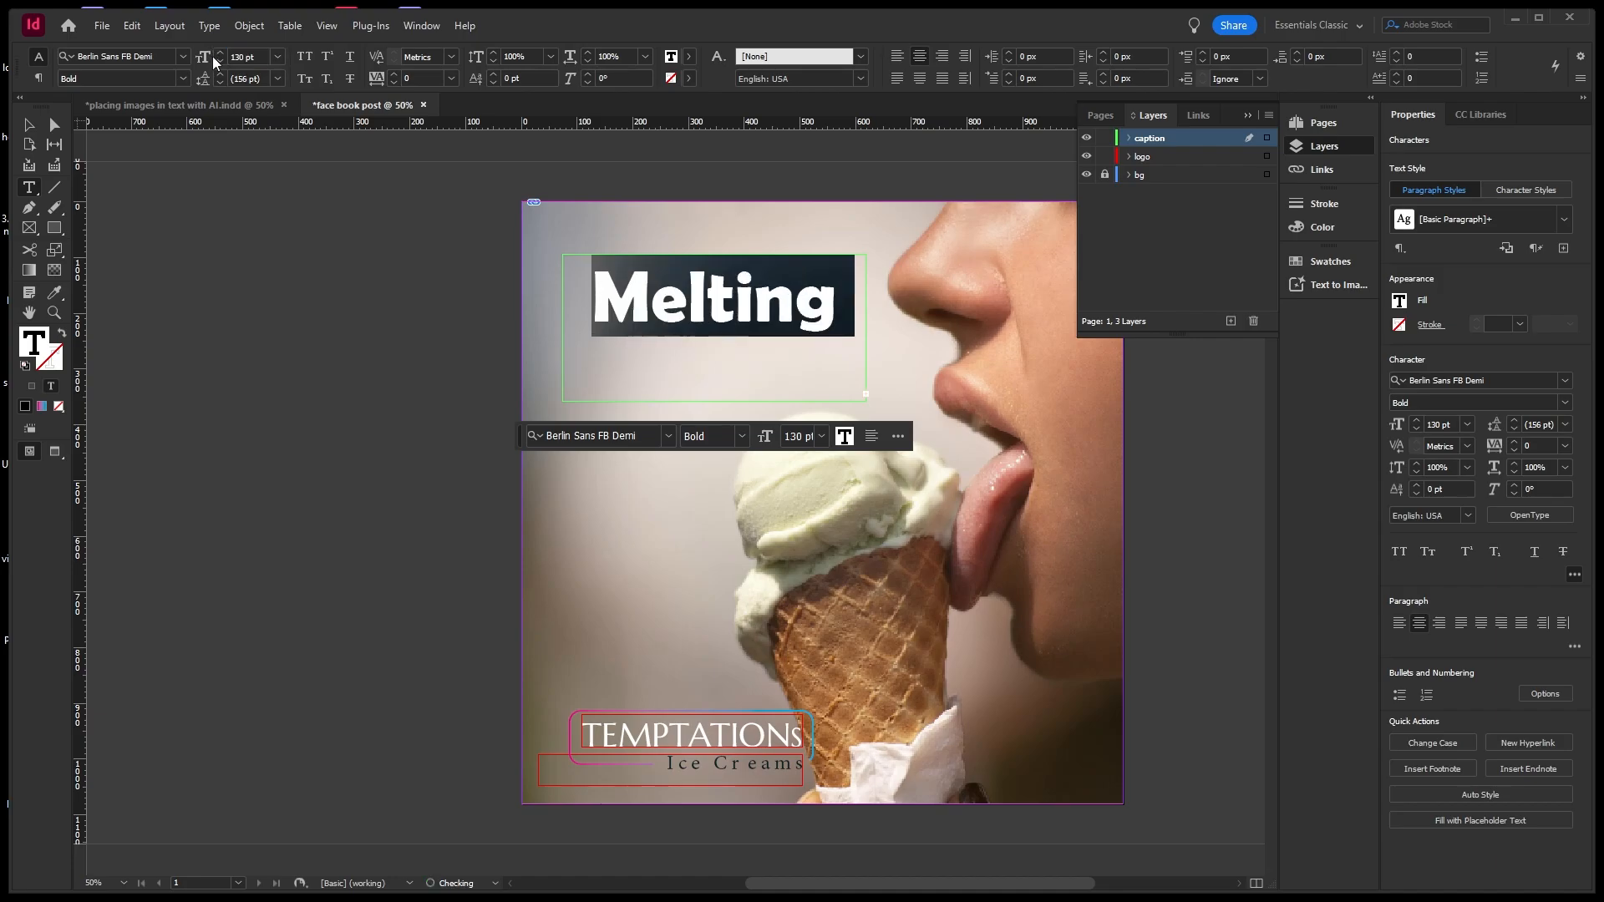
Resize the caption's text frame to about 516 by 345 px so "Melting" sits above "In Mouth", and deselect it.
click(28, 125)
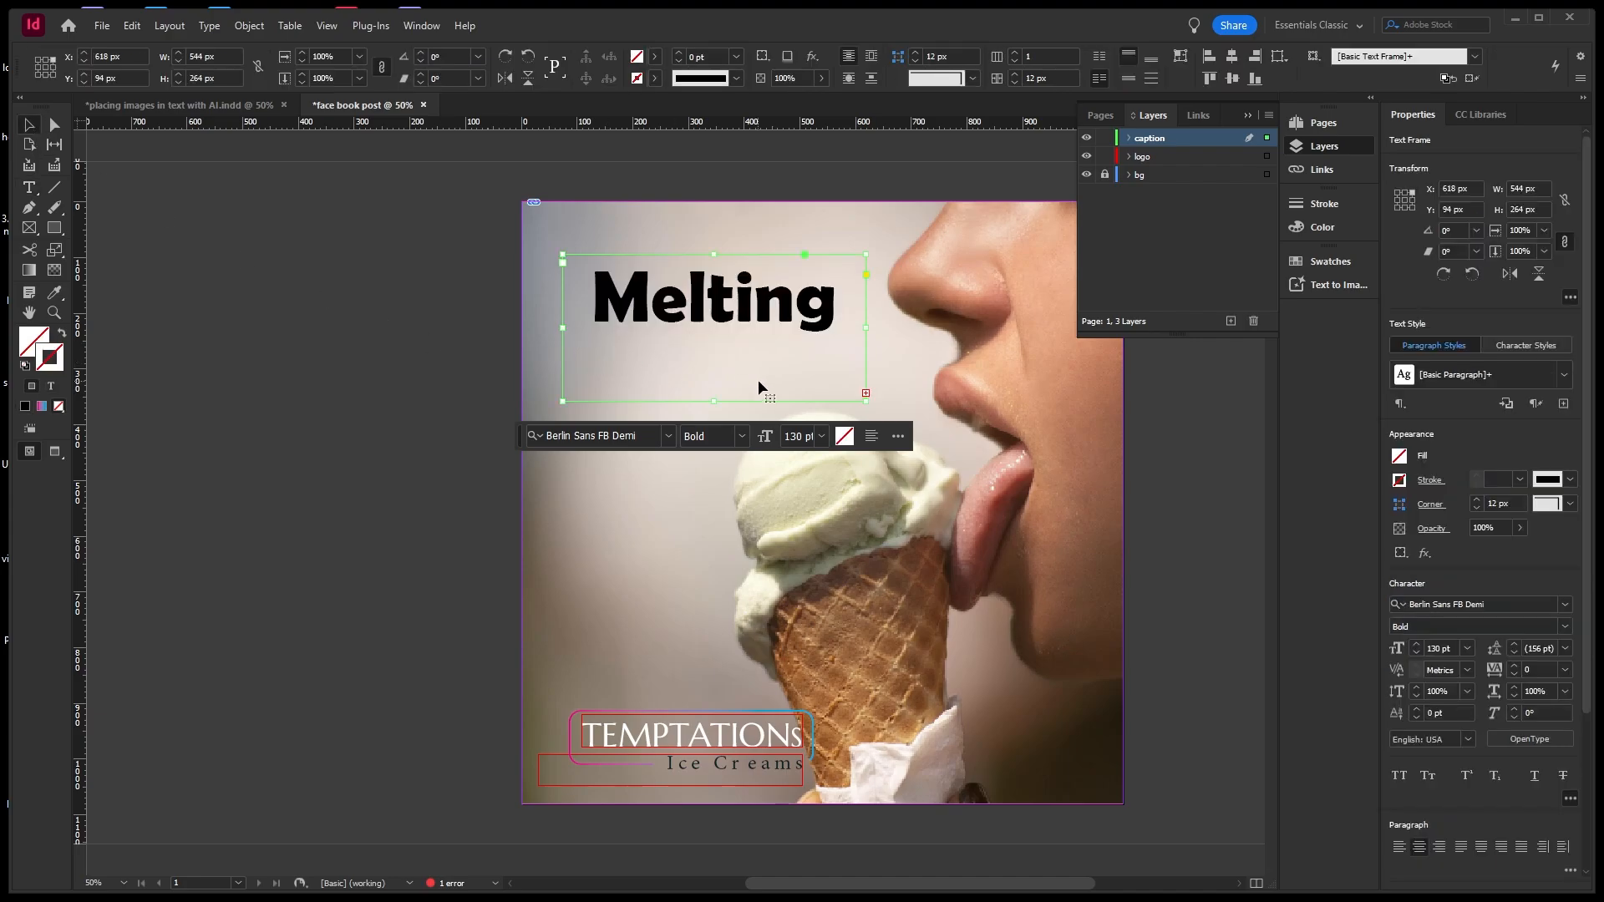
drag(865, 393, 891, 473)
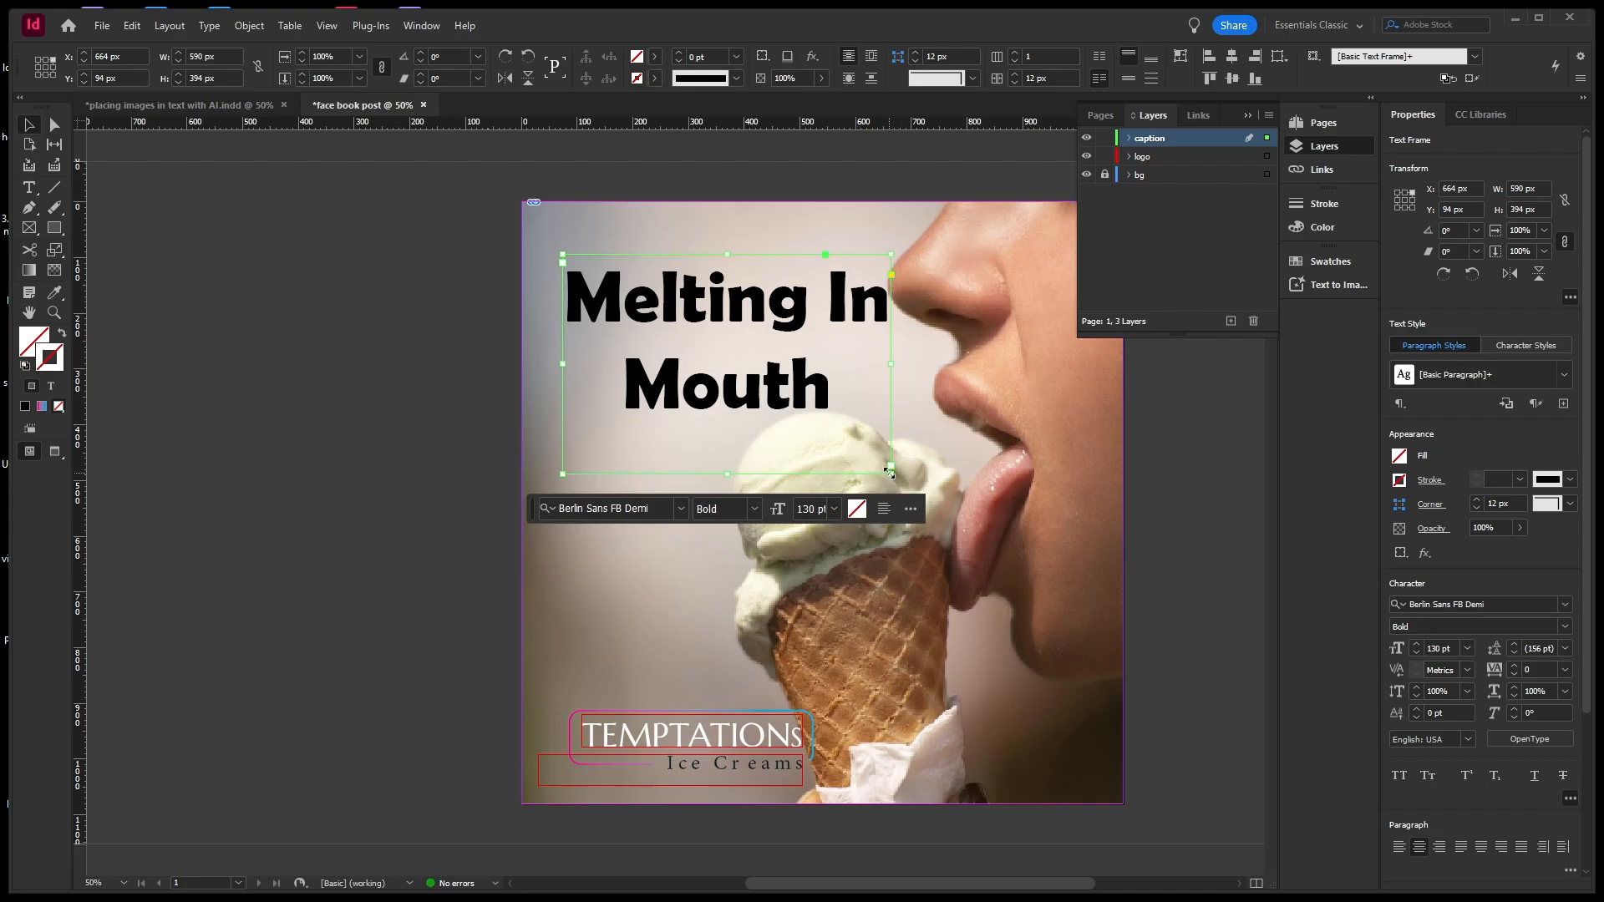
drag(891, 473, 849, 446)
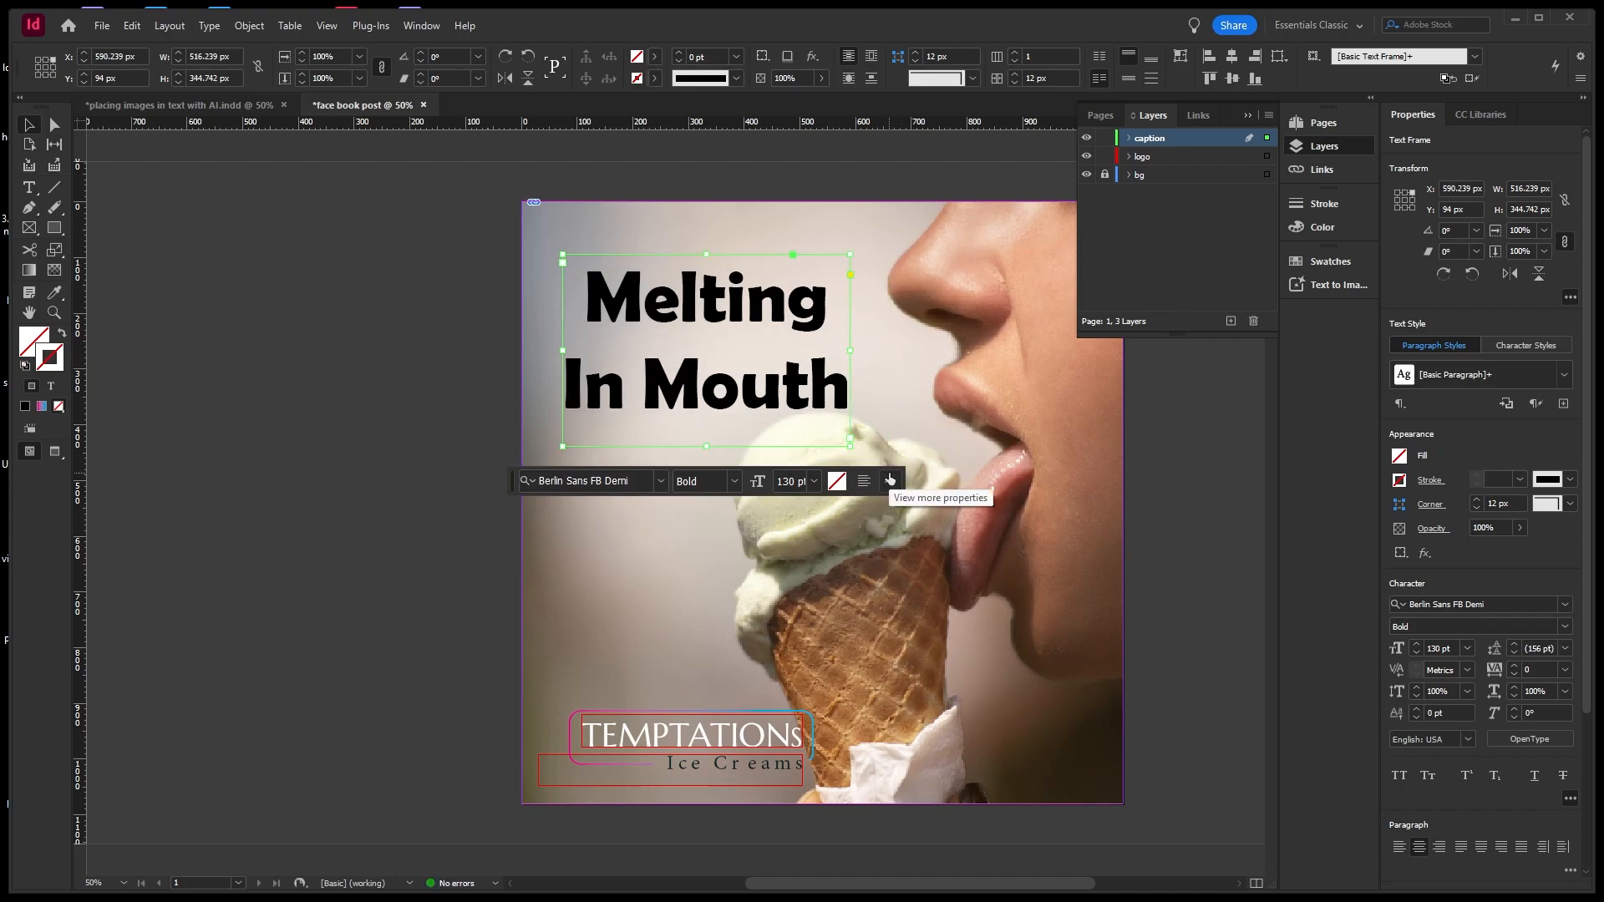
click(297, 263)
Move the caption frame up and slightly right, above the ice cream, to about X 604 px, Y 38 px.
click(738, 310)
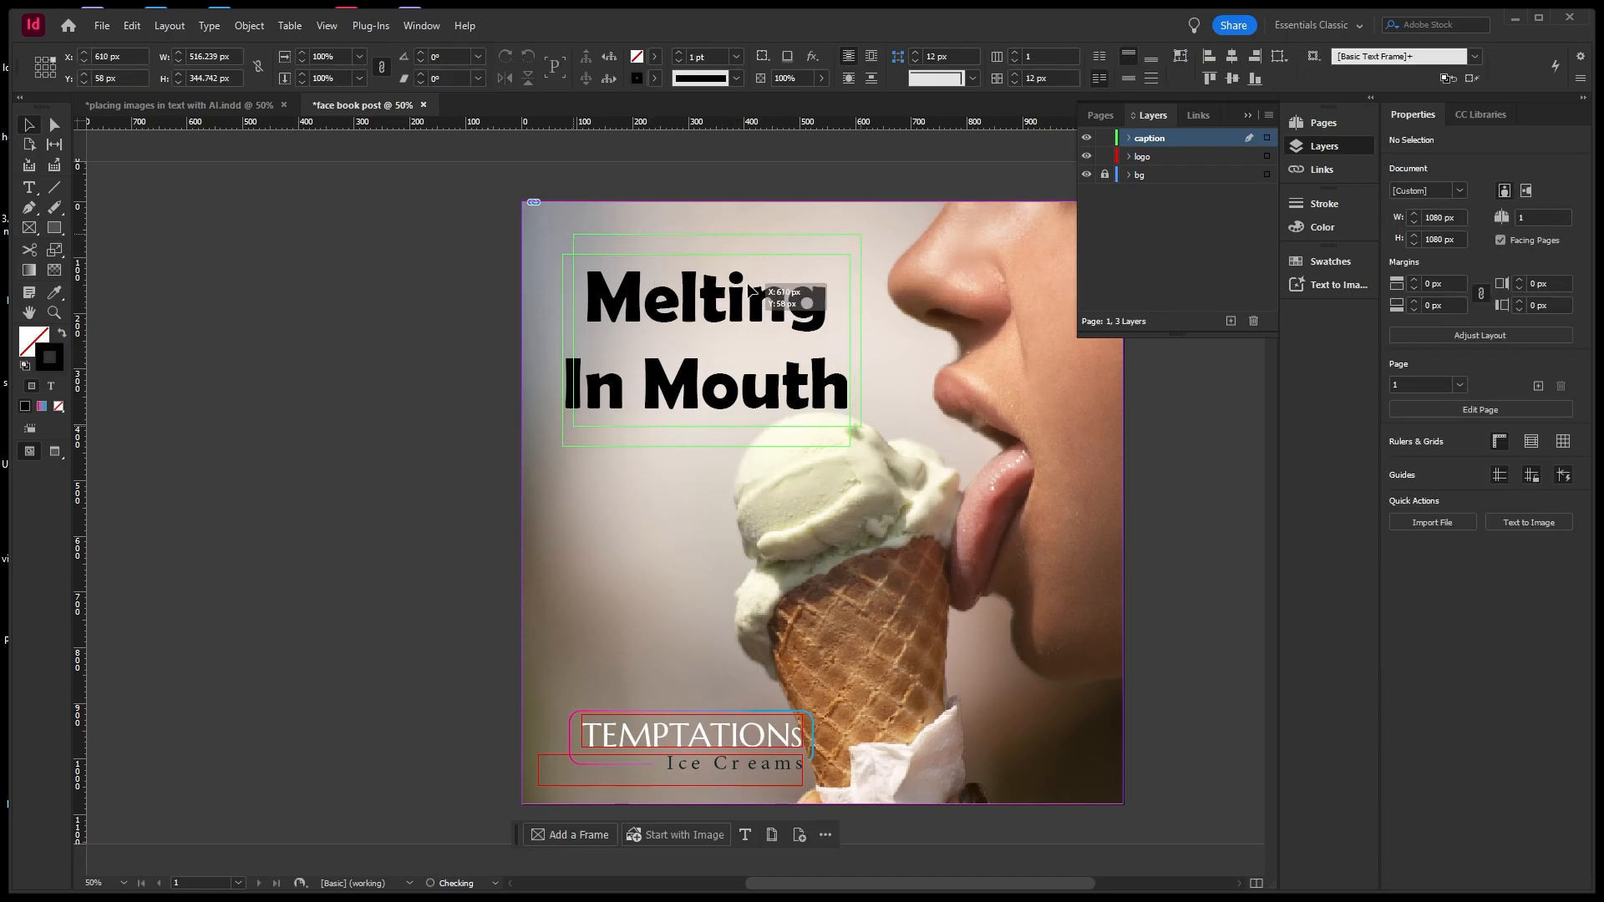
drag(738, 310, 832, 291)
click(452, 294)
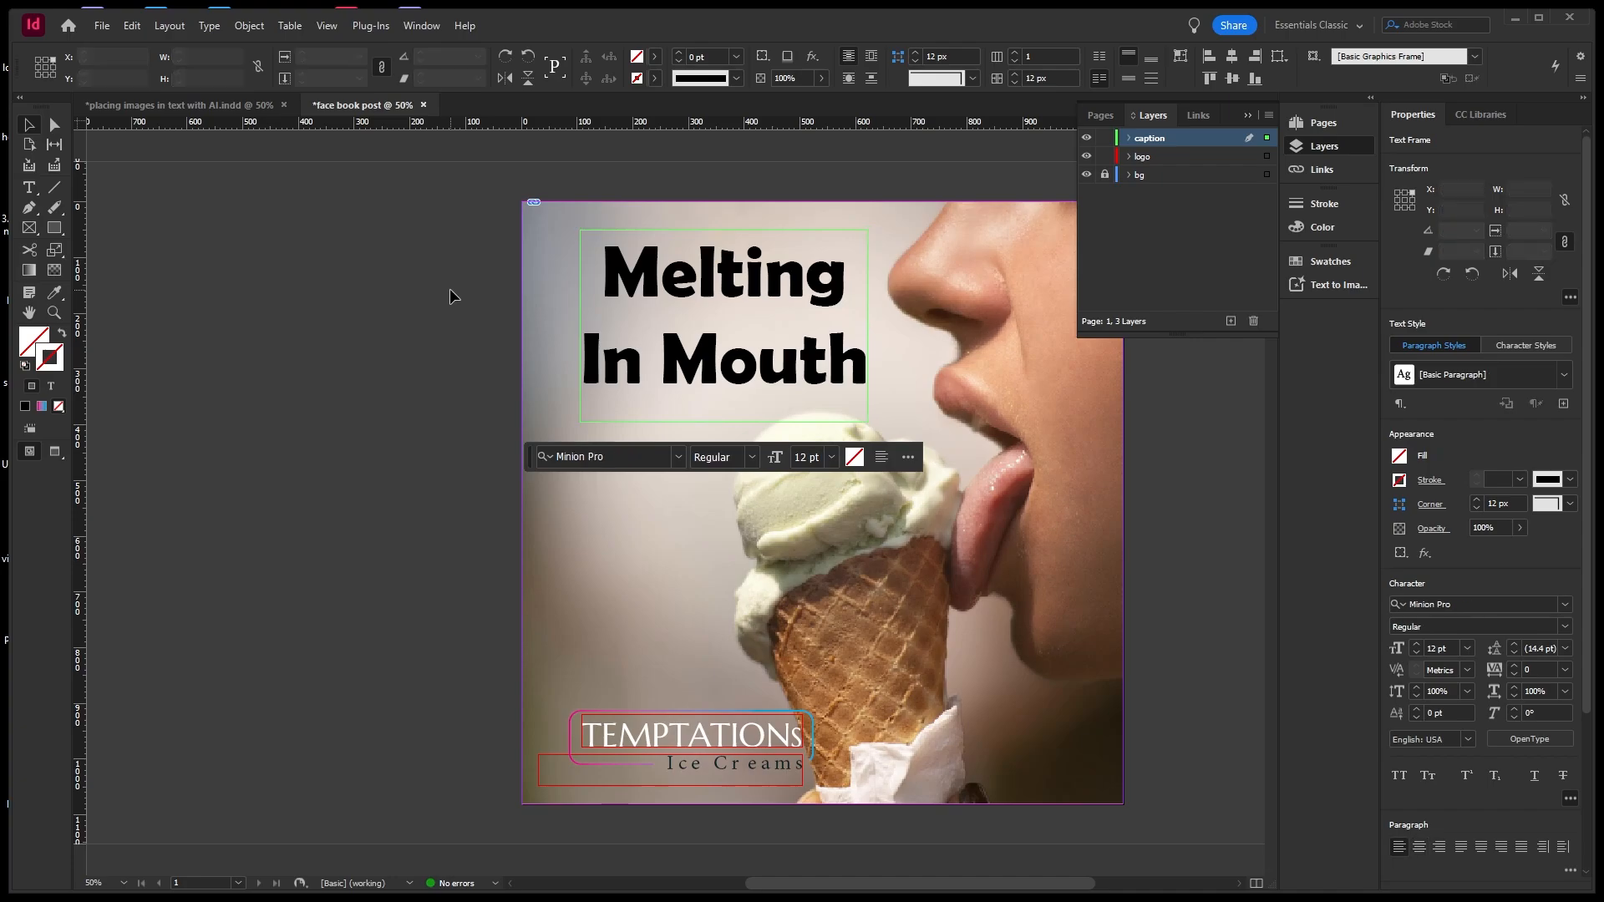
click(818, 373)
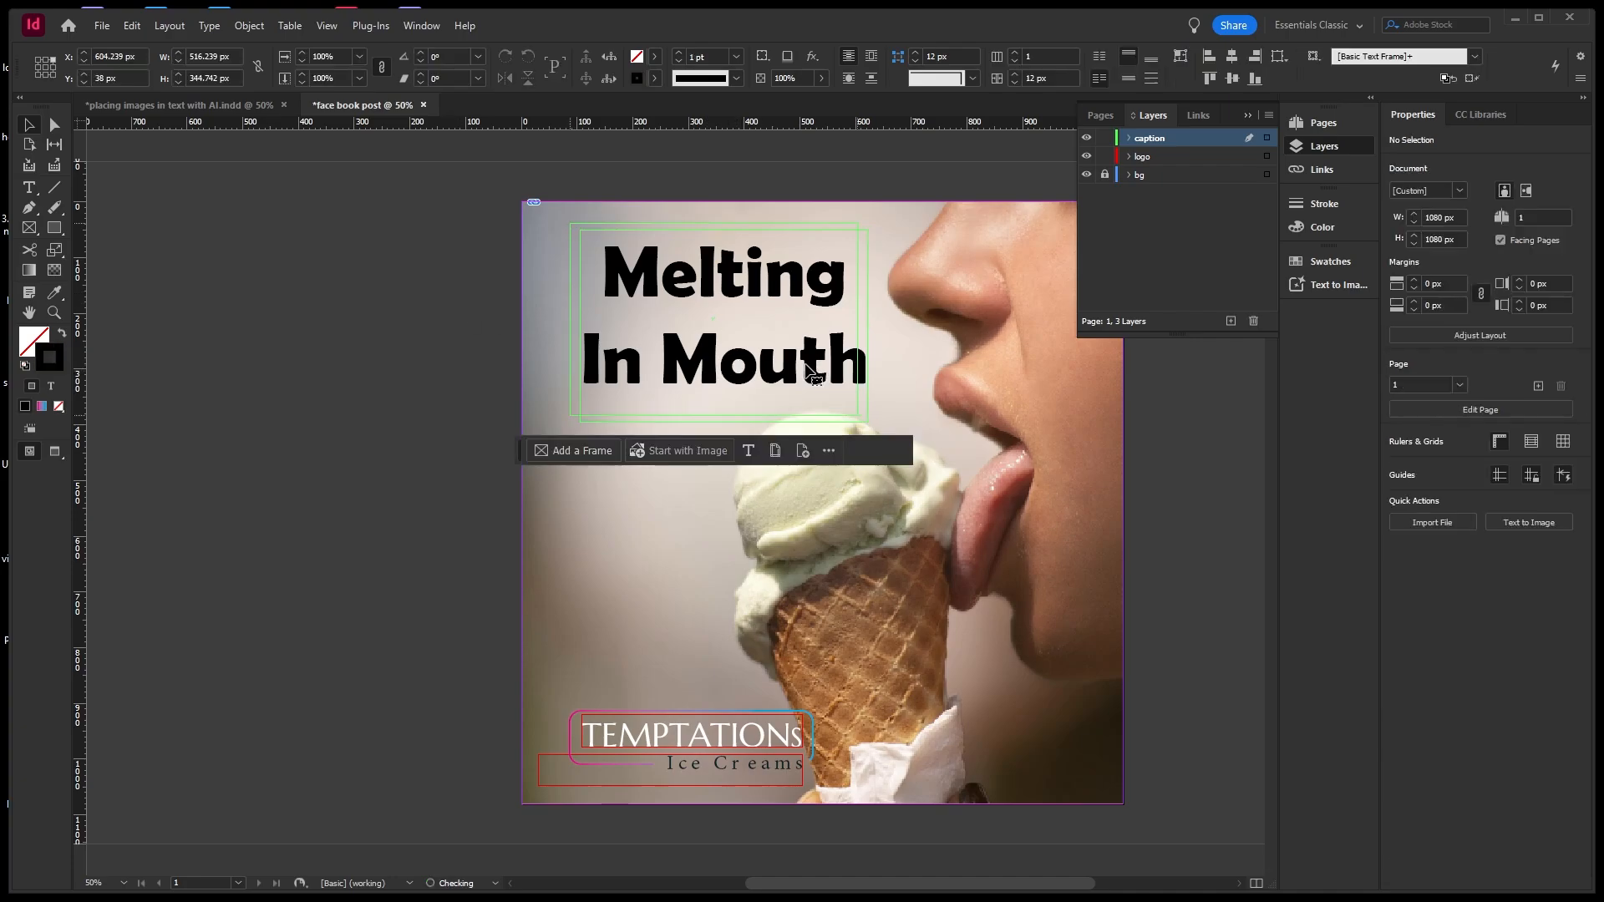
drag(818, 373, 808, 366)
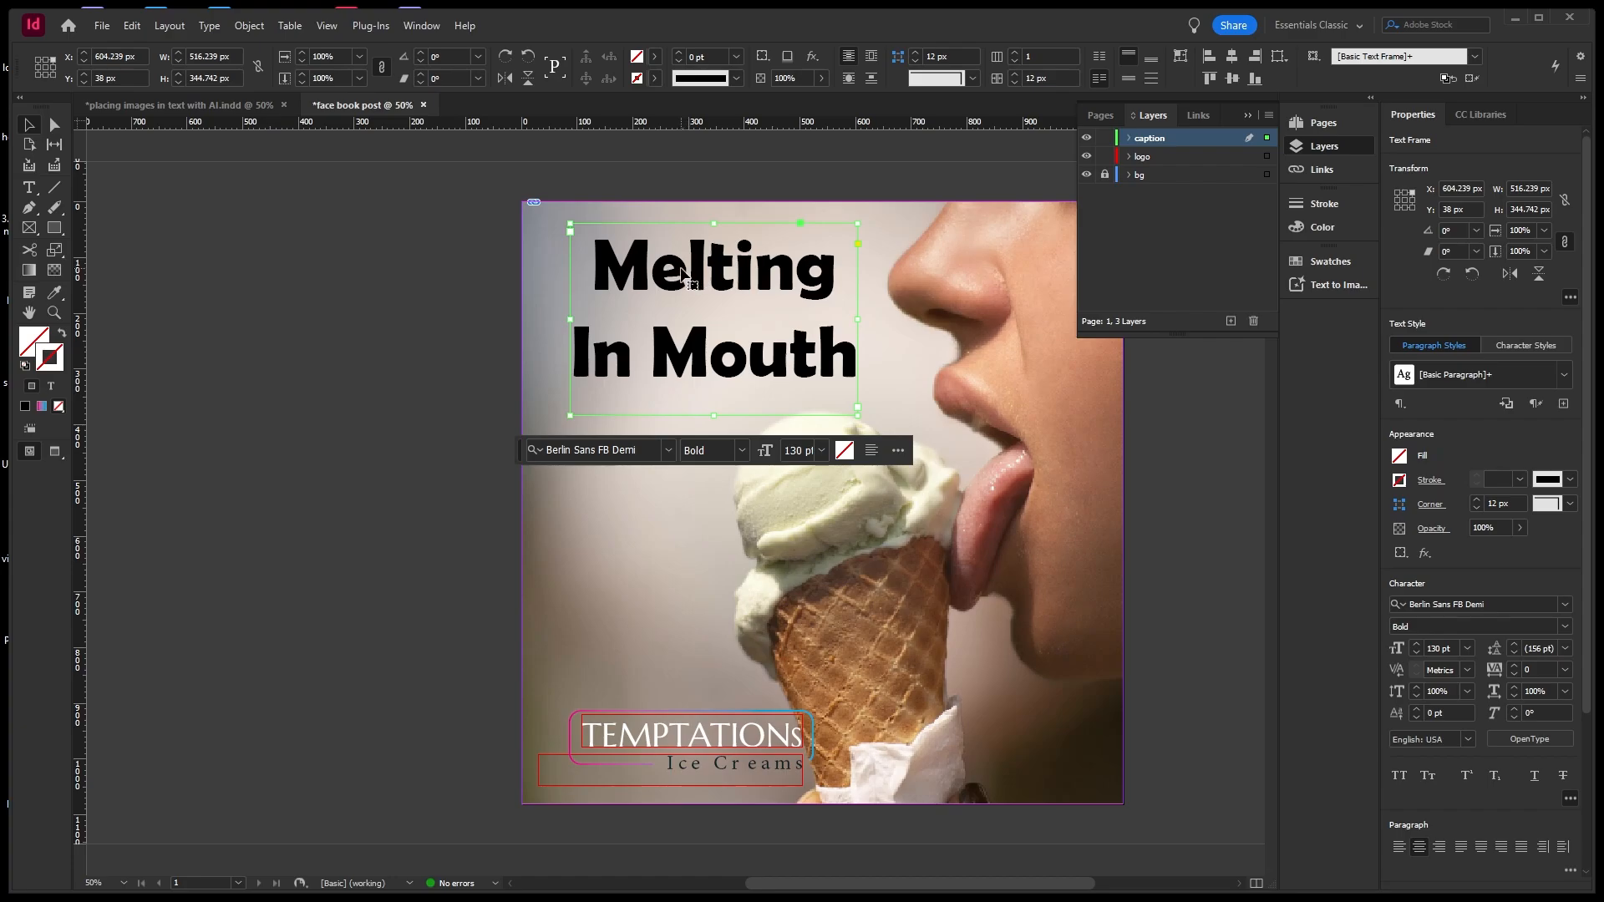
Check what the caption layer contains by toggling its visibility off and on.
click(1086, 139)
click(1086, 140)
click(1086, 140)
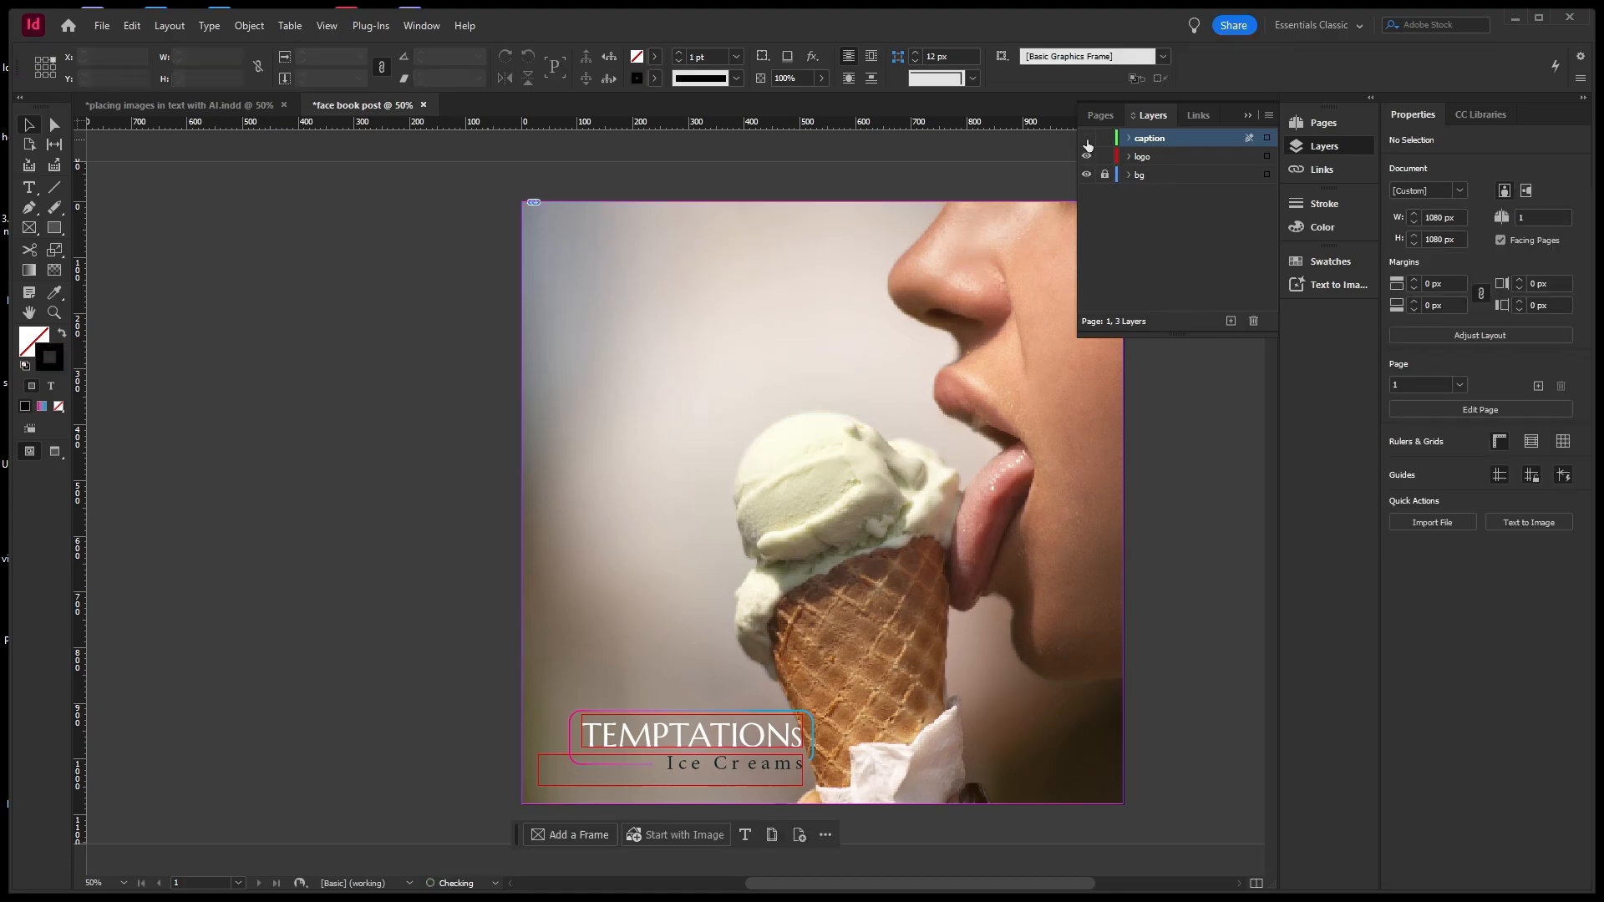
click(1086, 140)
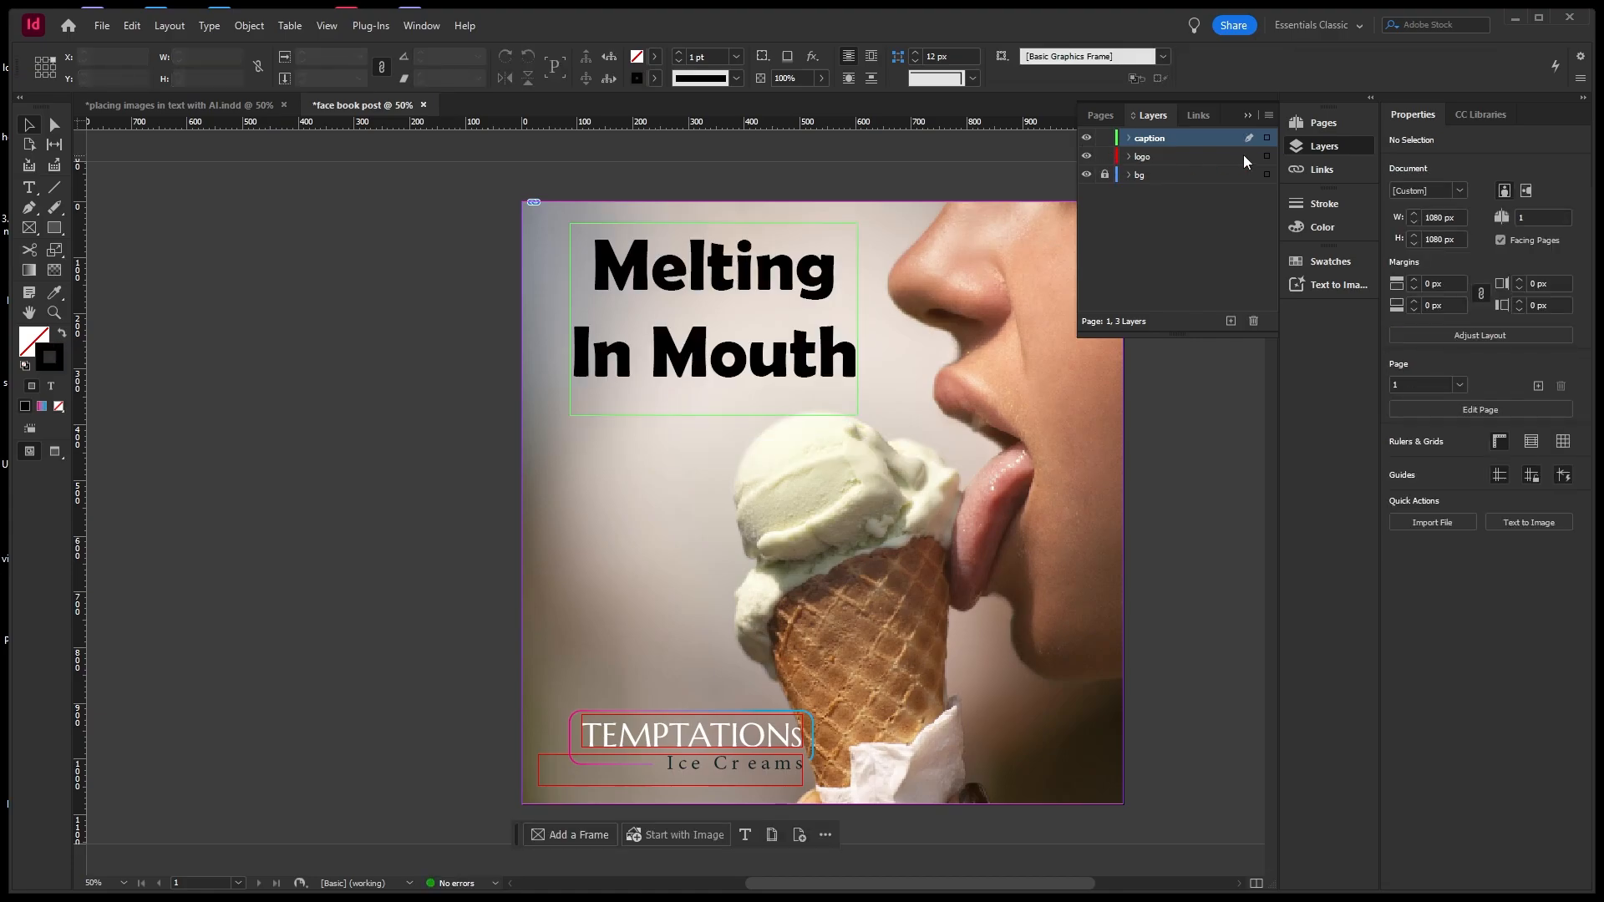
Convert the "Melting In Mouth" caption text to outlines and reselect the outlined group.
click(746, 264)
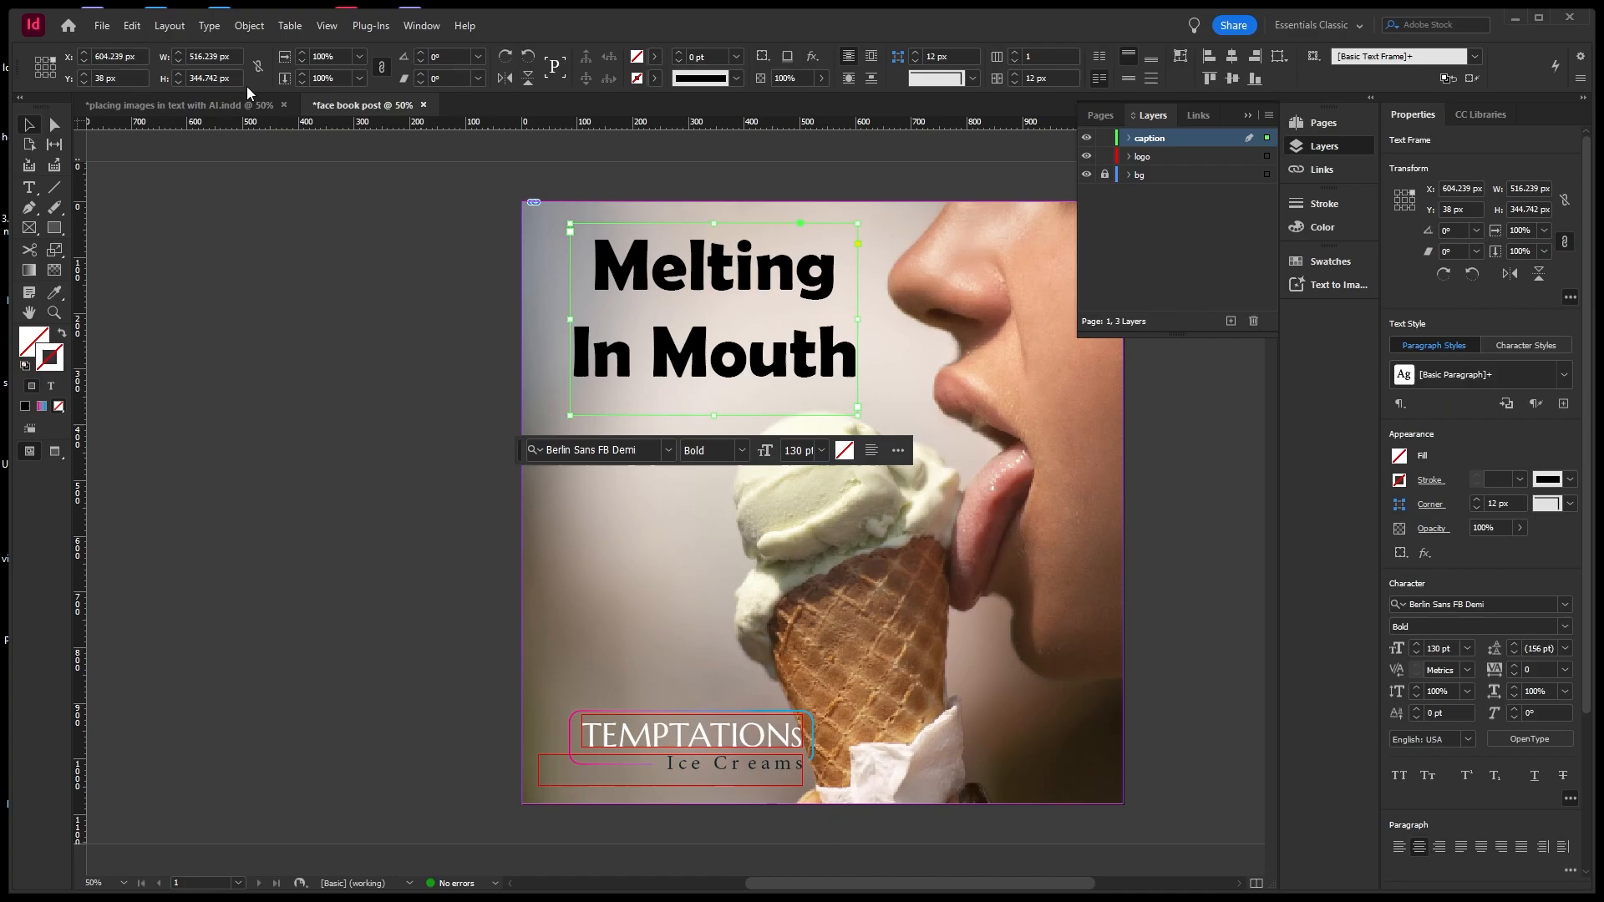
click(210, 31)
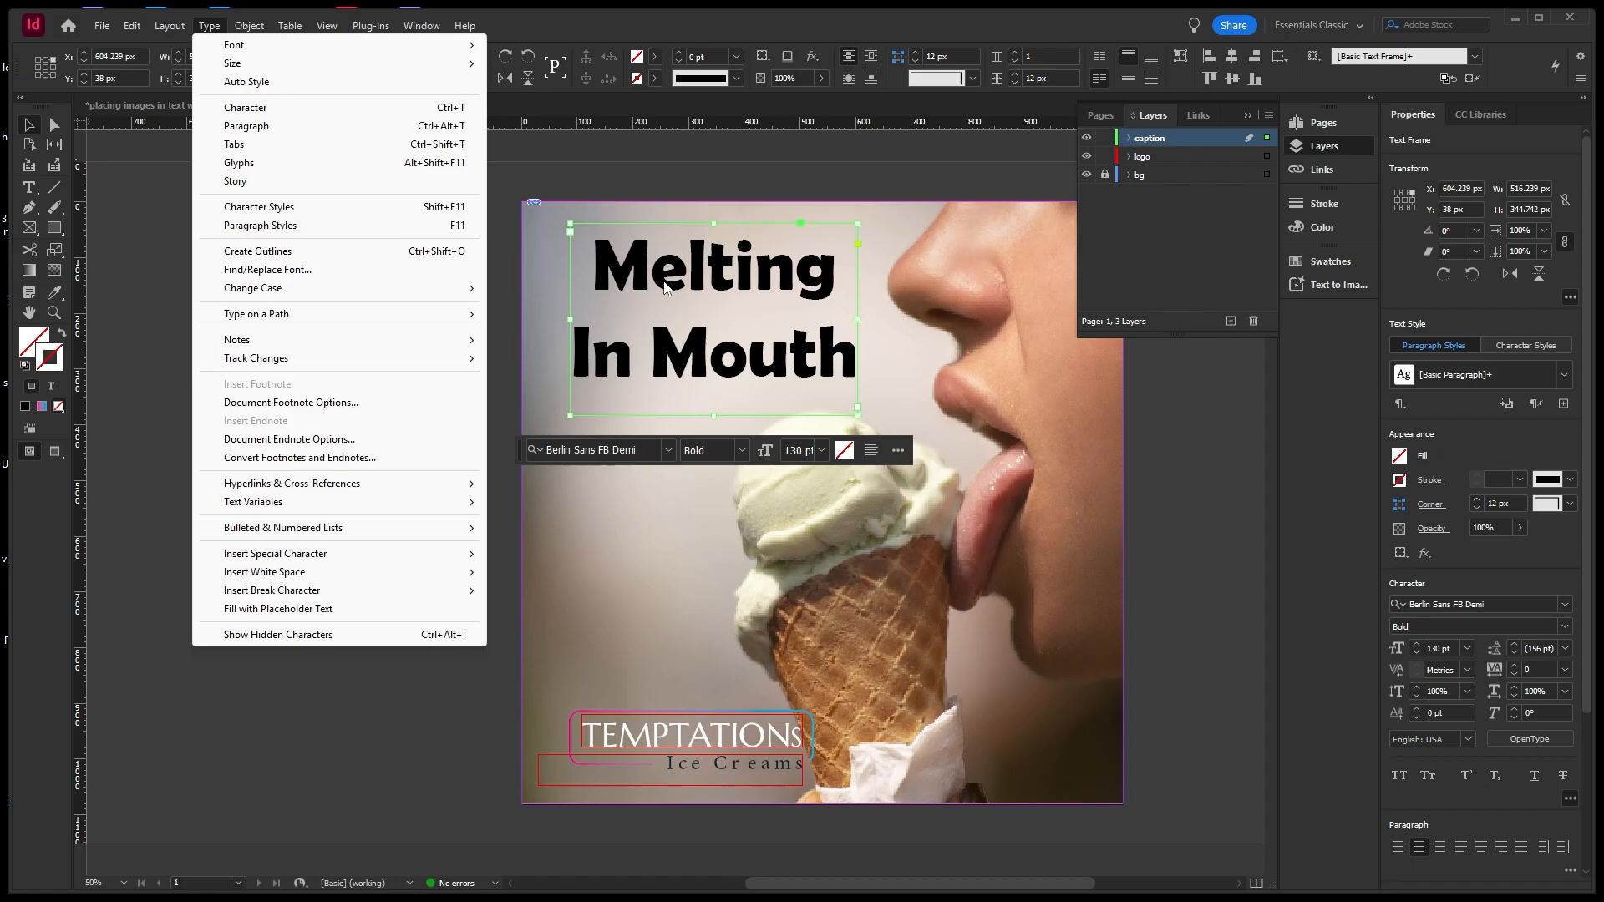
click(301, 254)
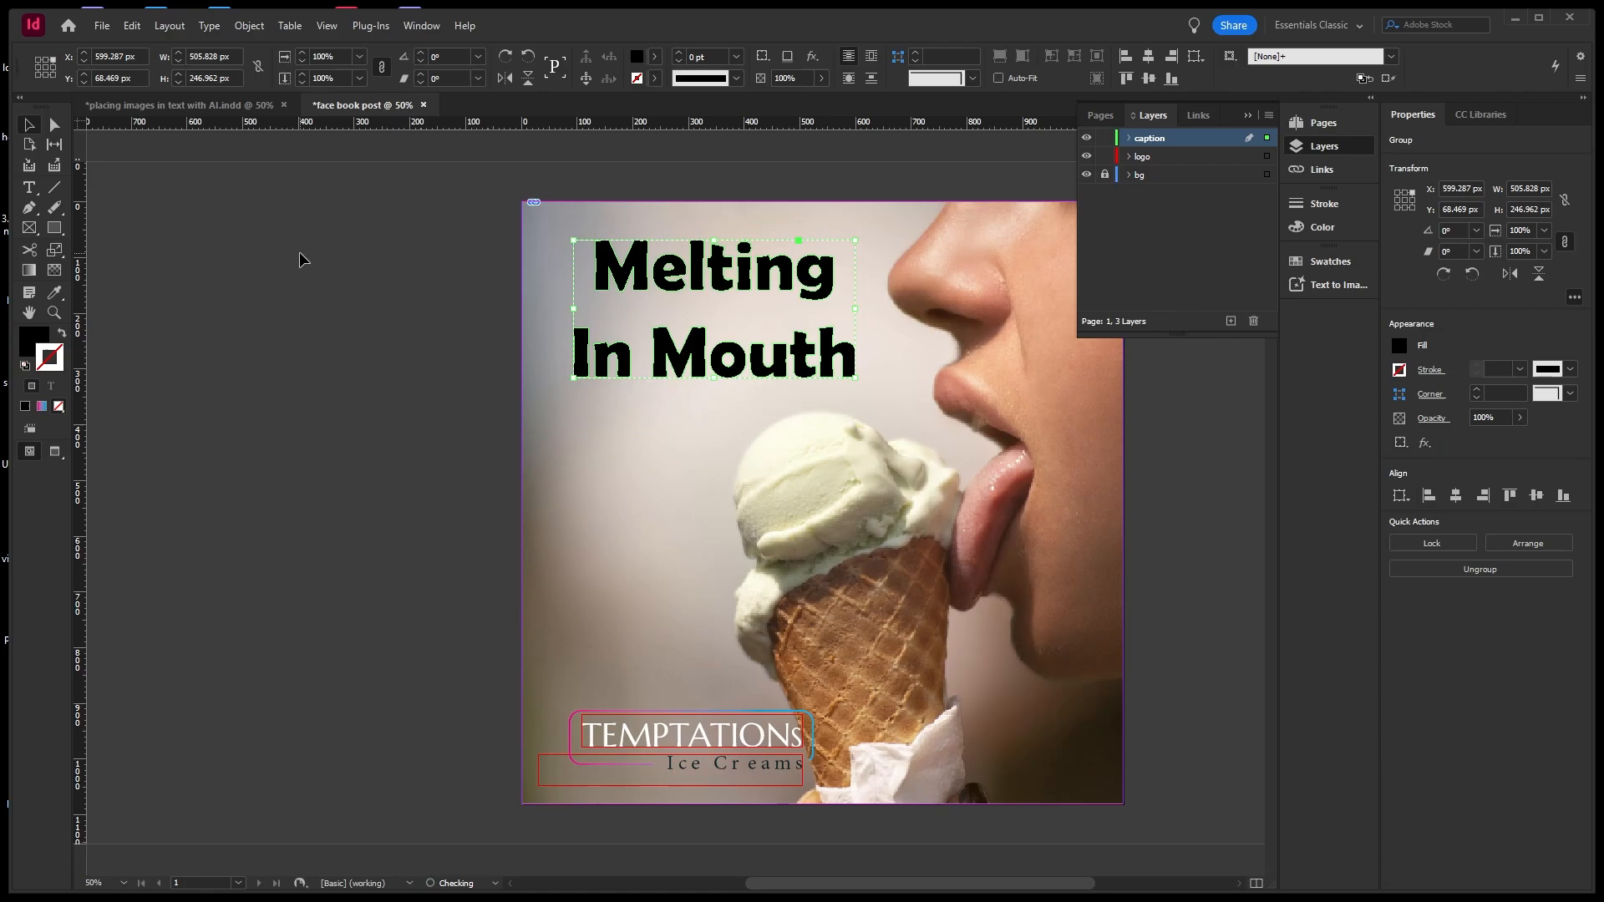
click(549, 425)
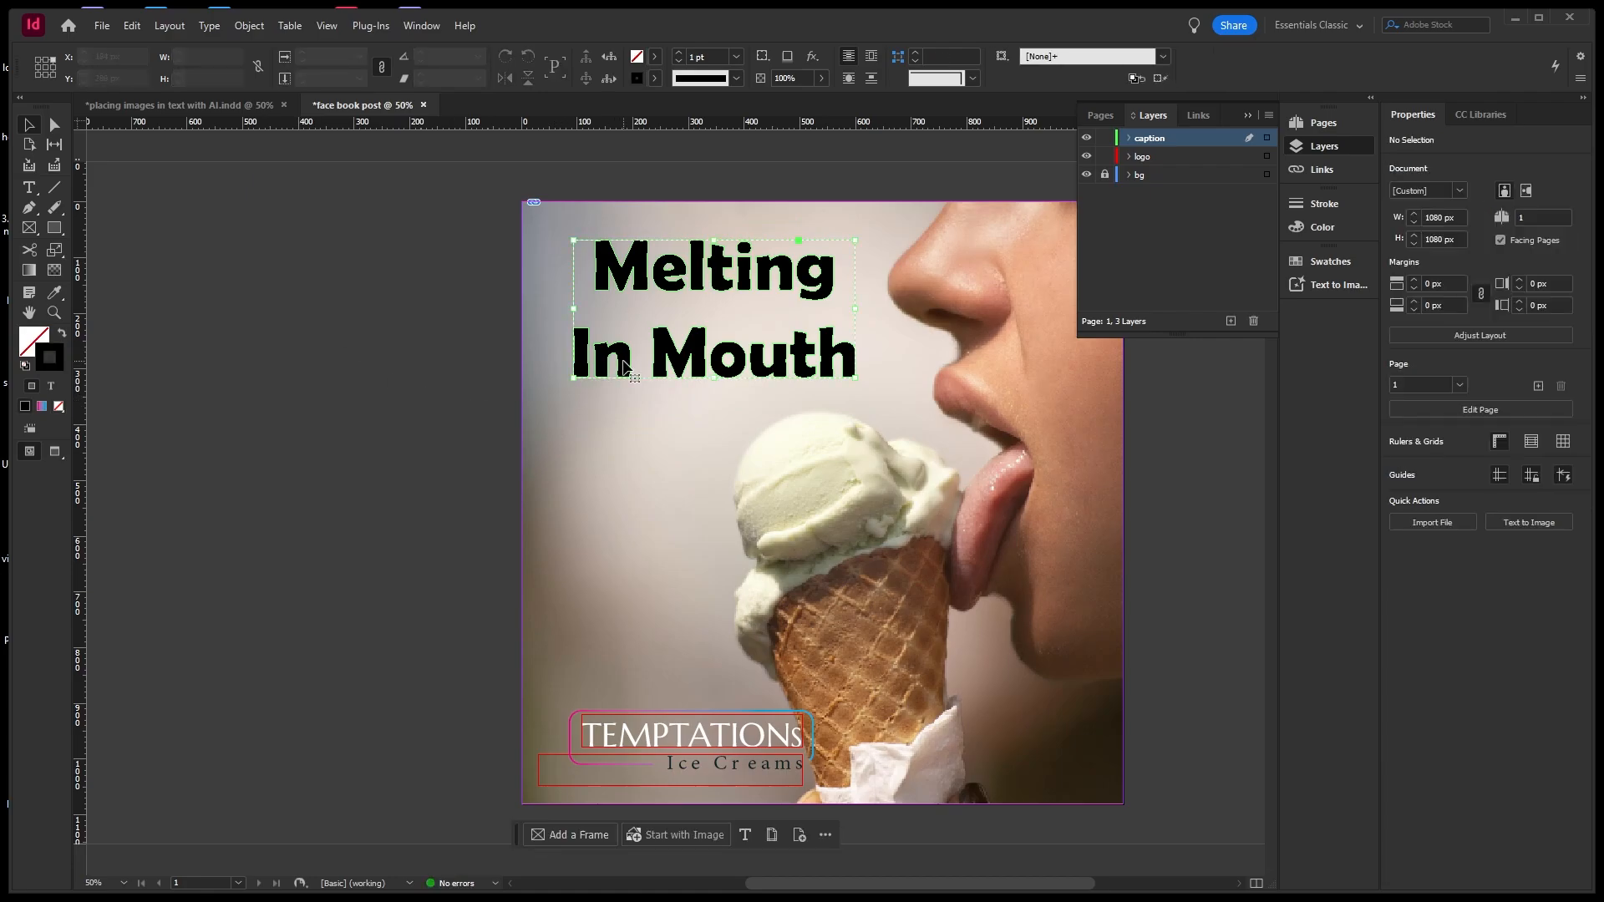
click(625, 367)
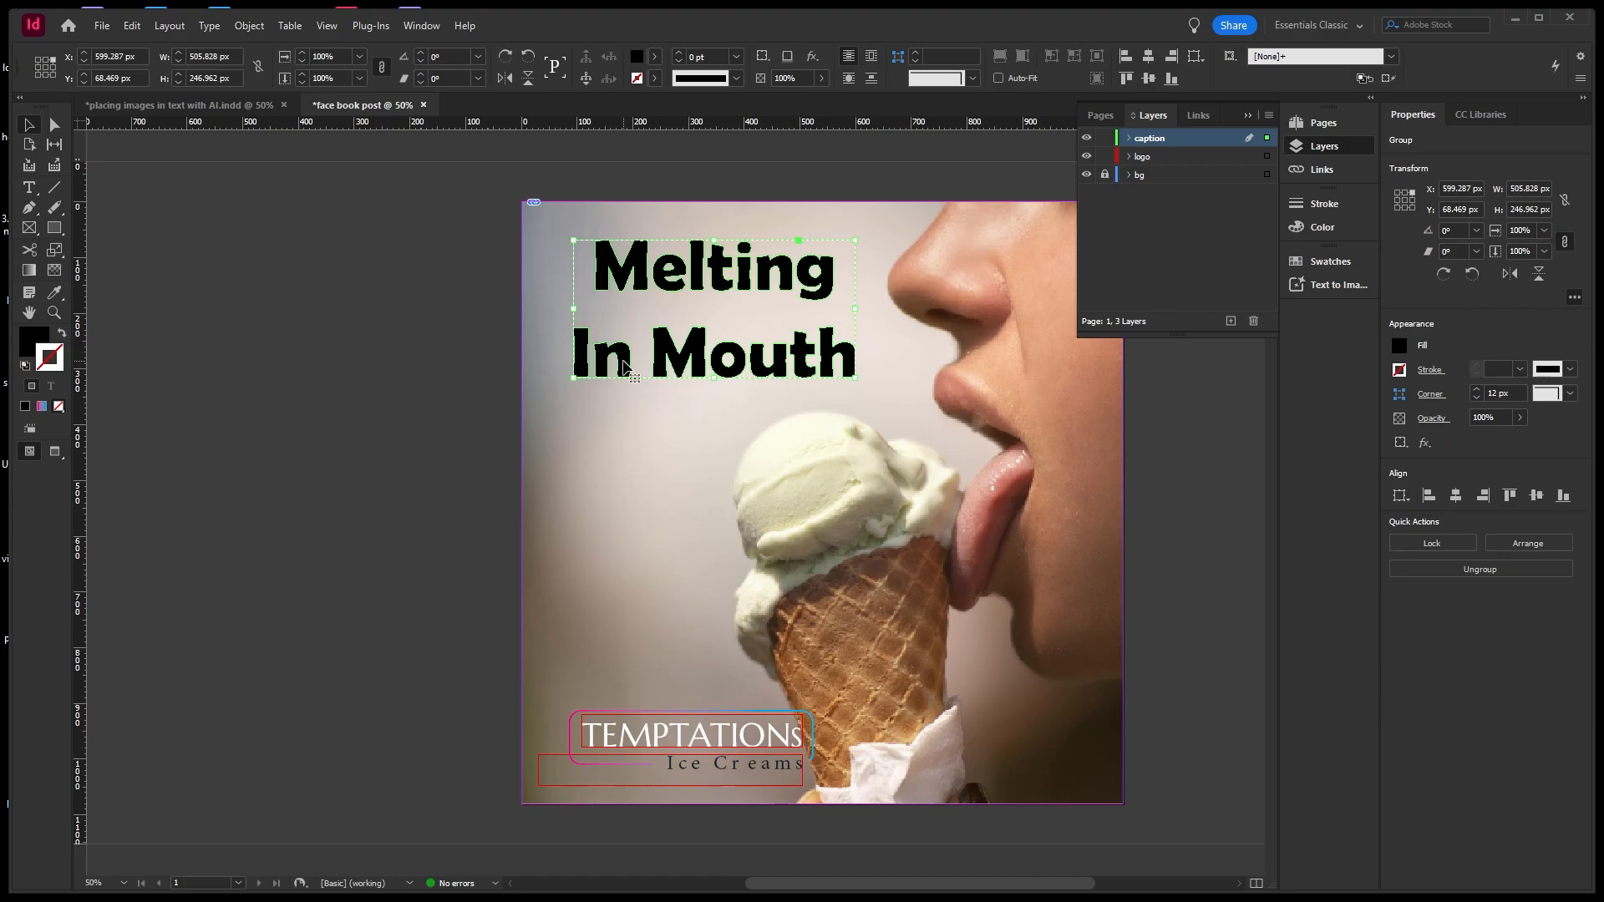
Ungroup the outlined caption and select "Melting" and "In Mouth" individually to check that they are separate.
click(247, 27)
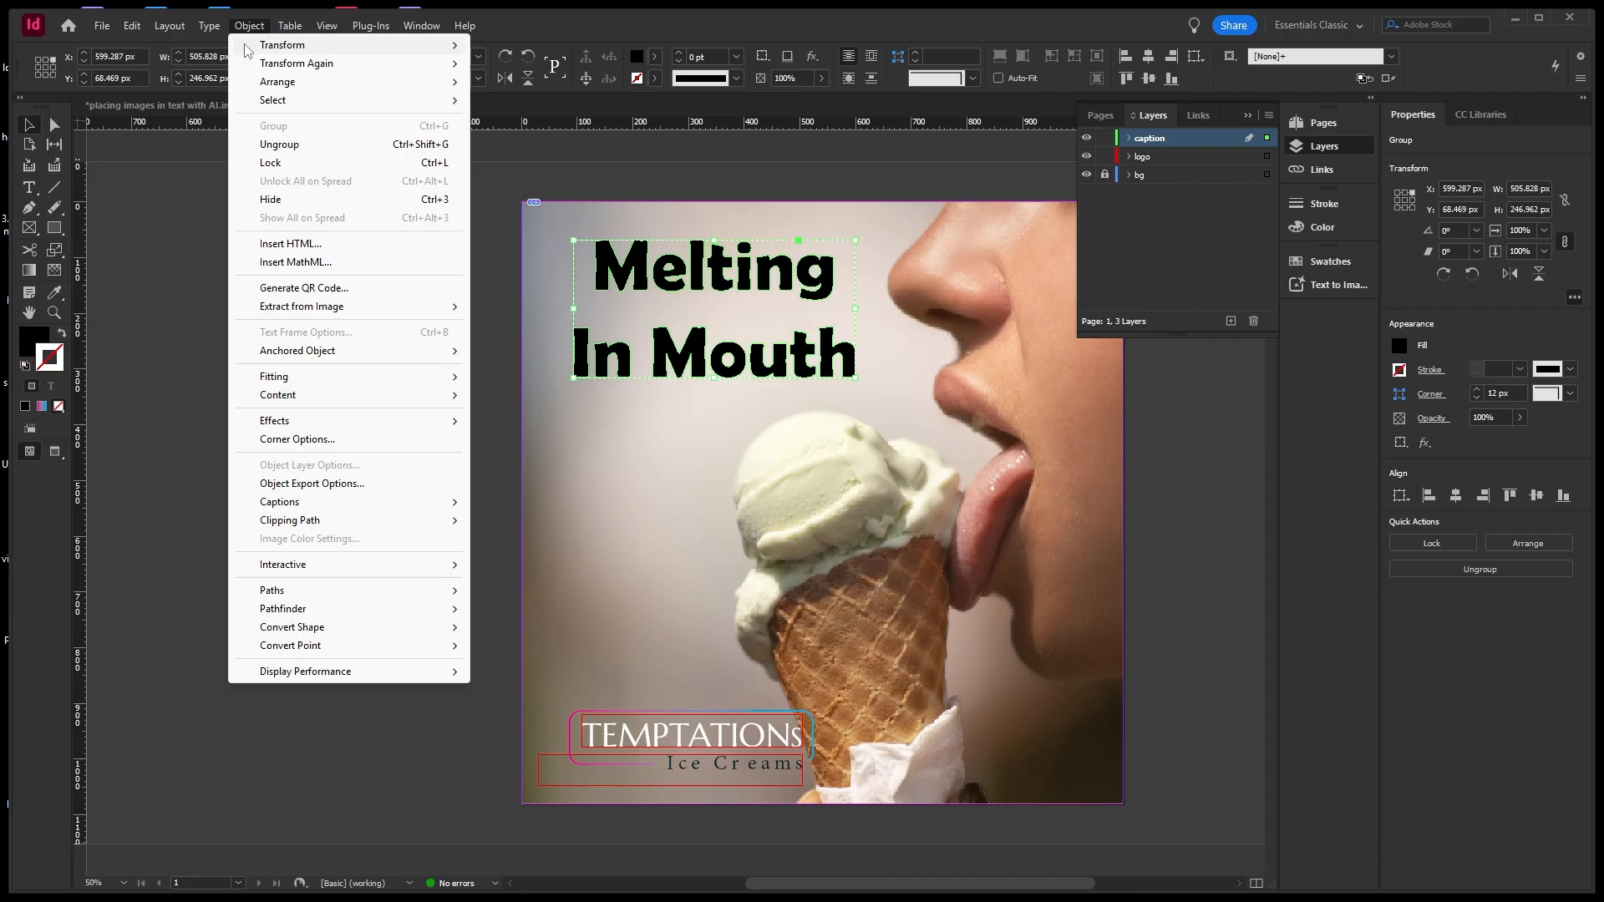
click(279, 144)
click(649, 335)
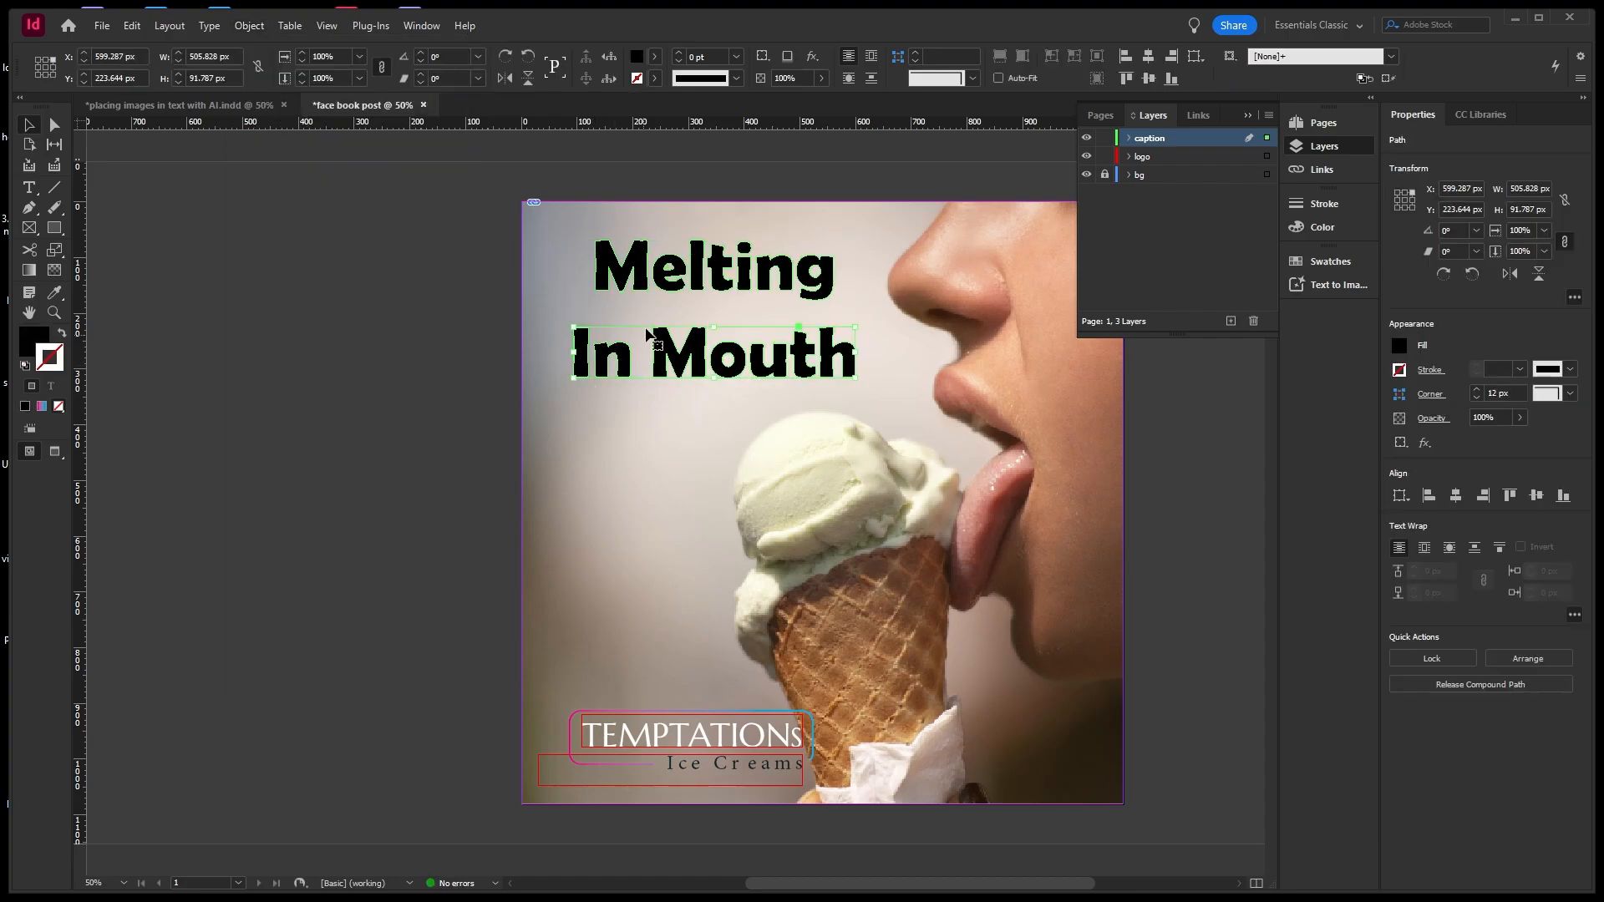
click(656, 283)
right_click(656, 278)
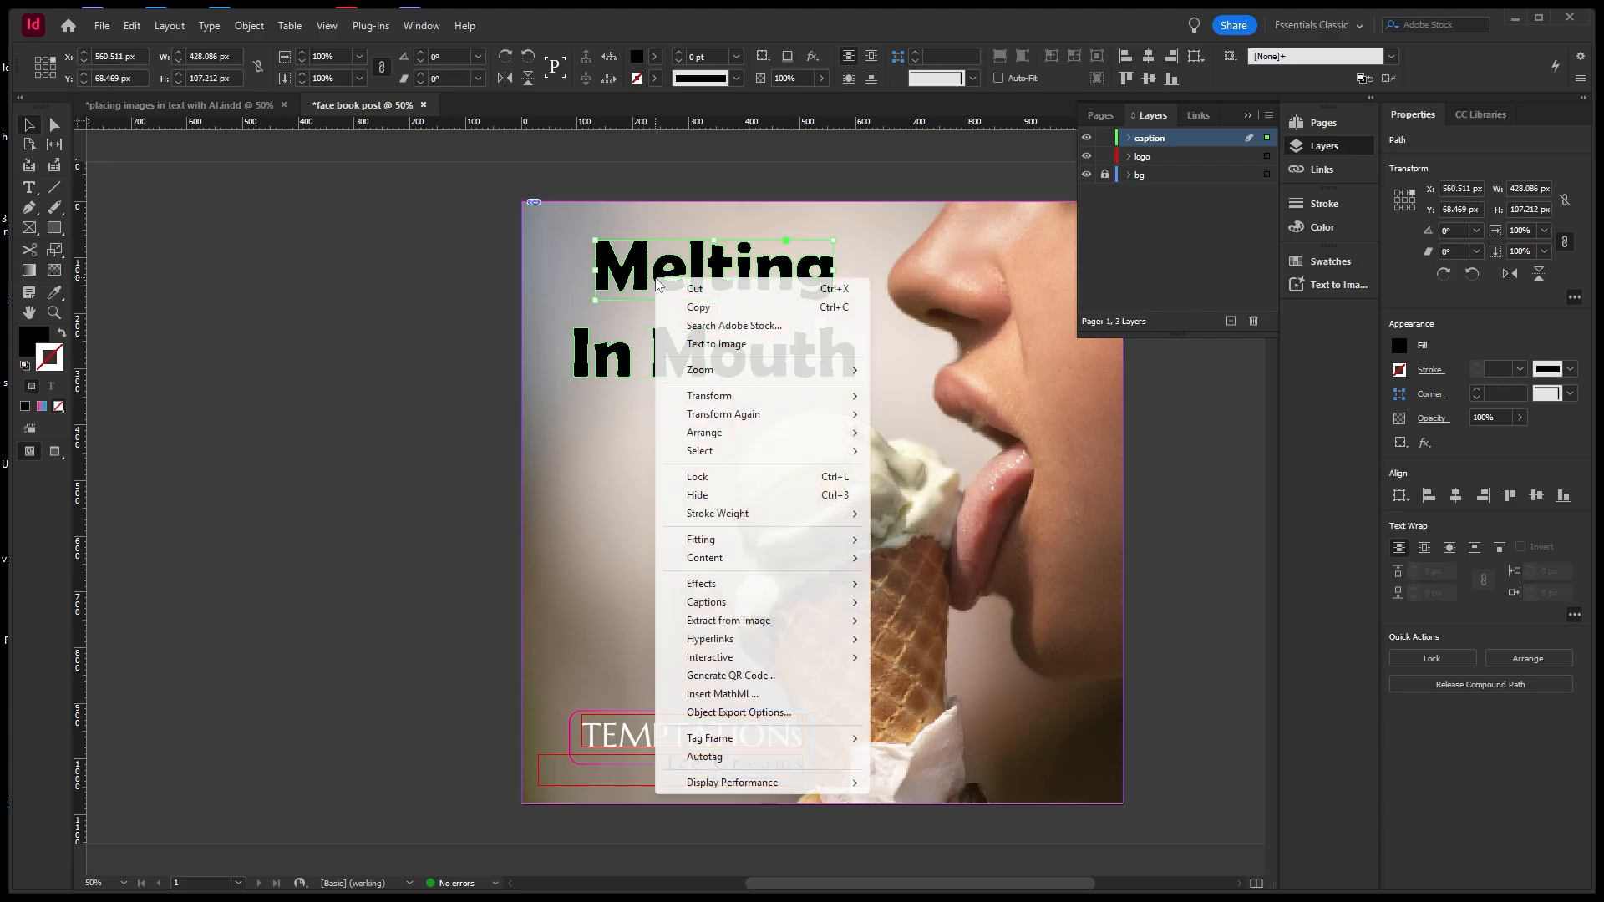
click(620, 463)
click(626, 366)
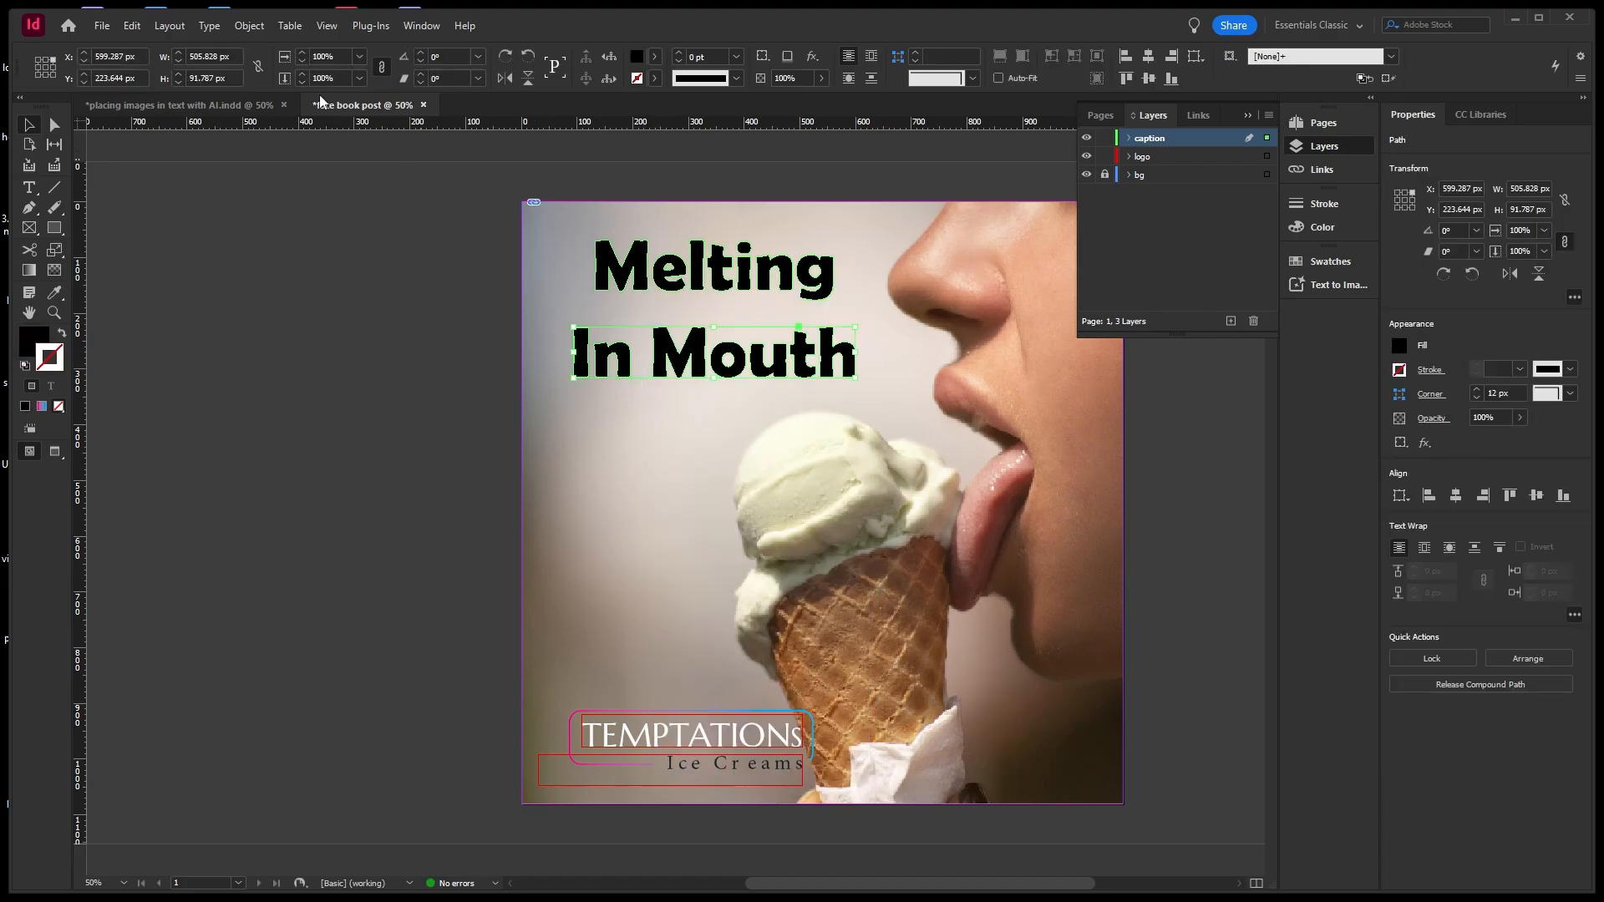
Combine the outlined "Melting" and "In Mouth" lines into one compound path and check that they select together.
click(255, 30)
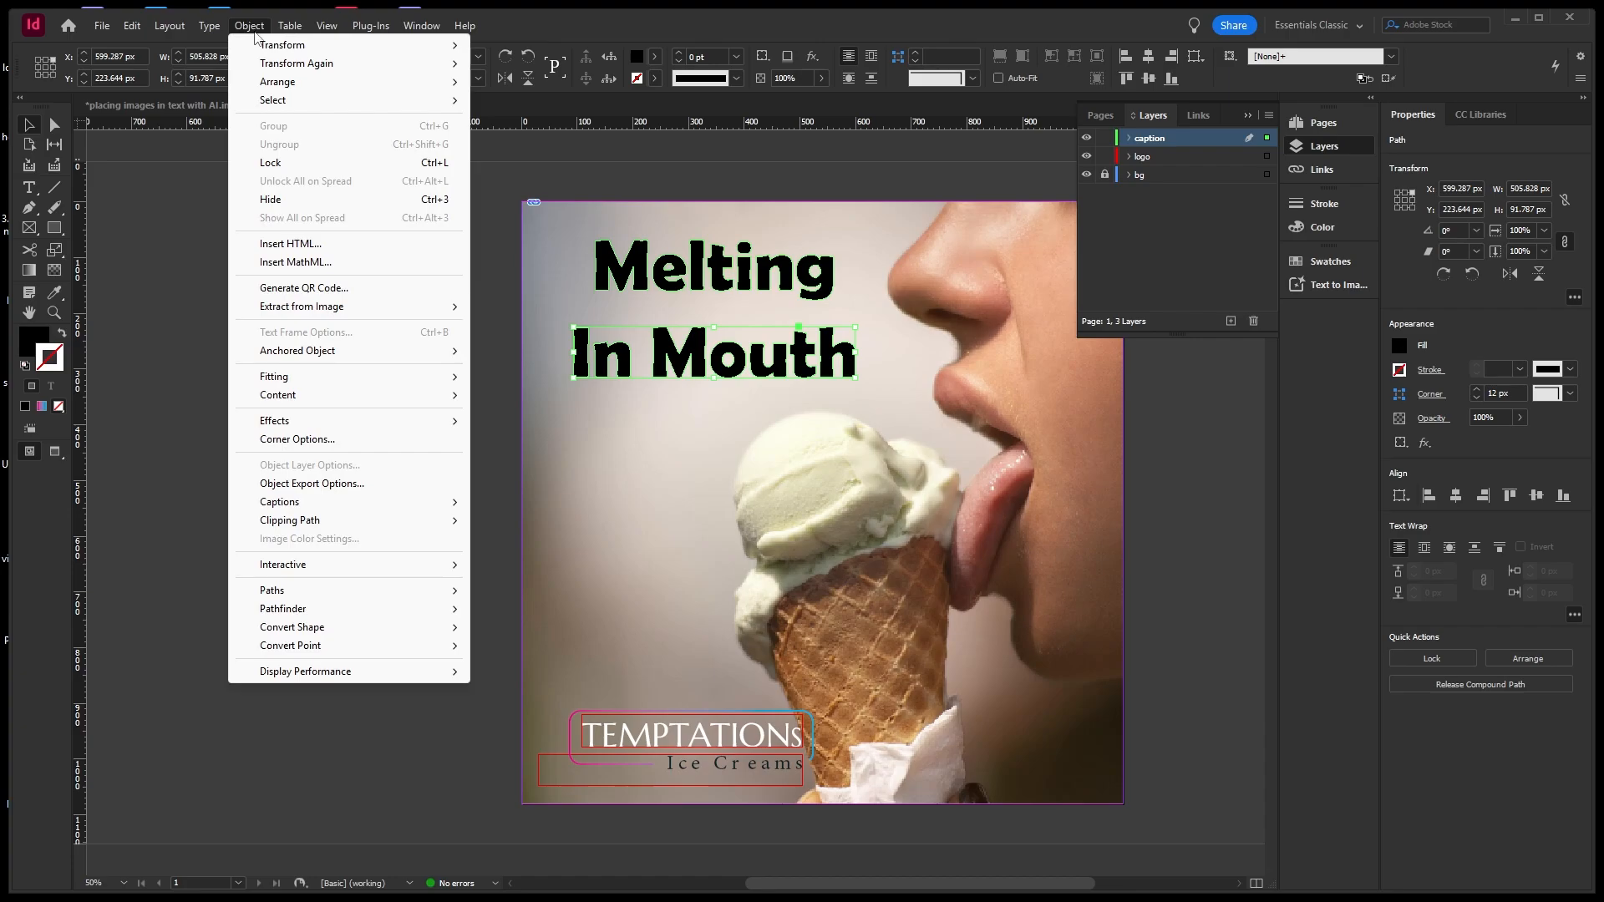
drag(560, 230, 859, 384)
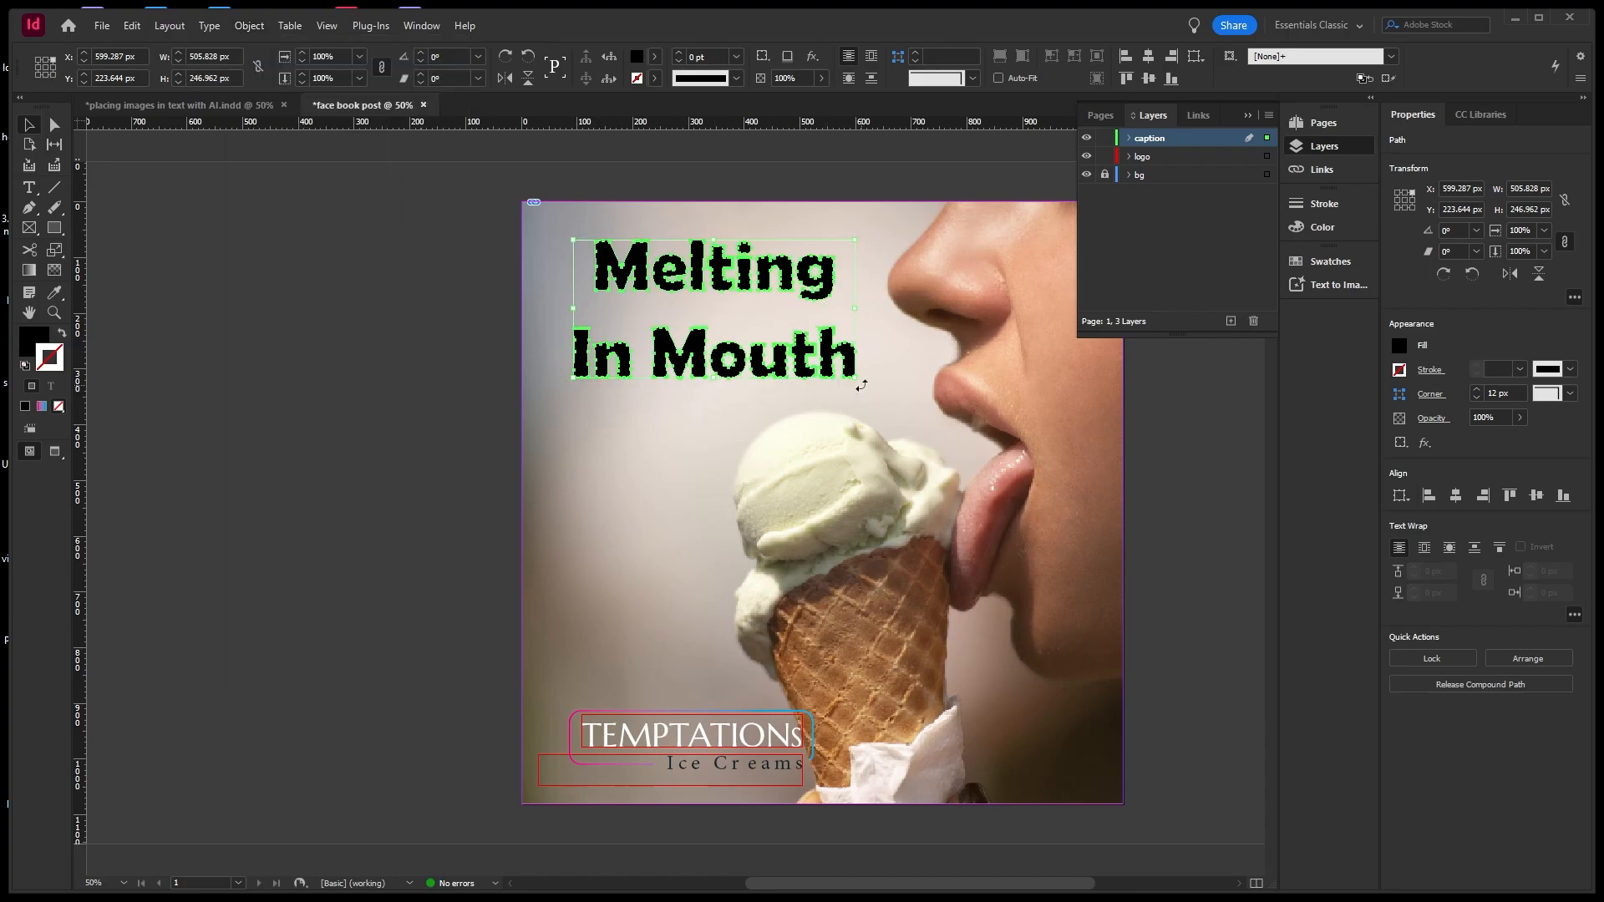
click(264, 30)
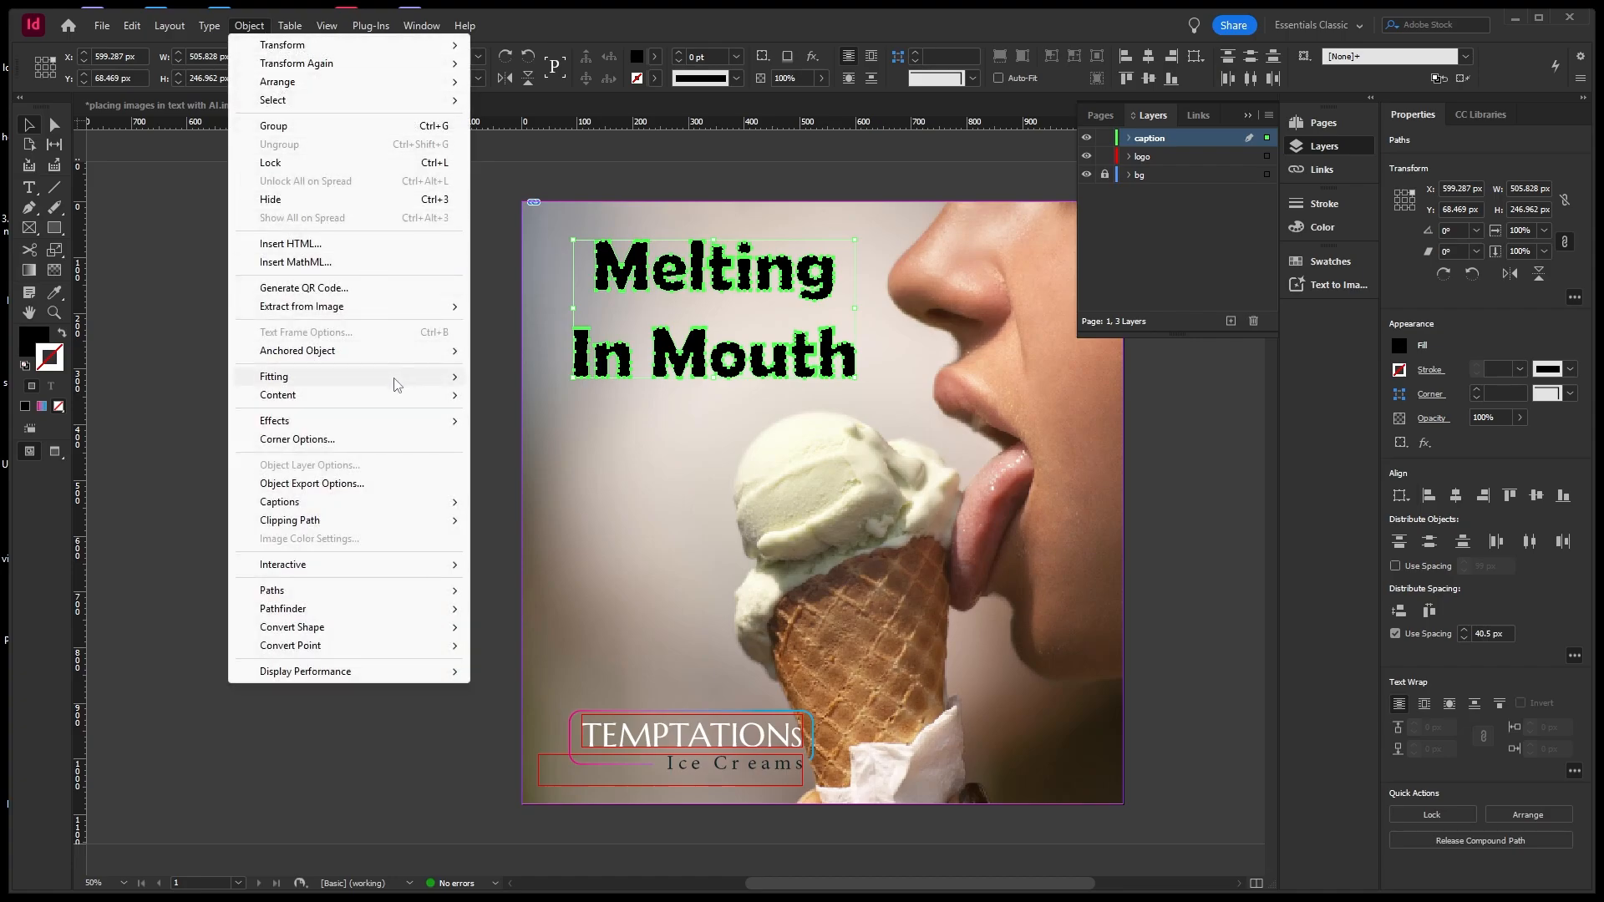
mouse_move(453, 595)
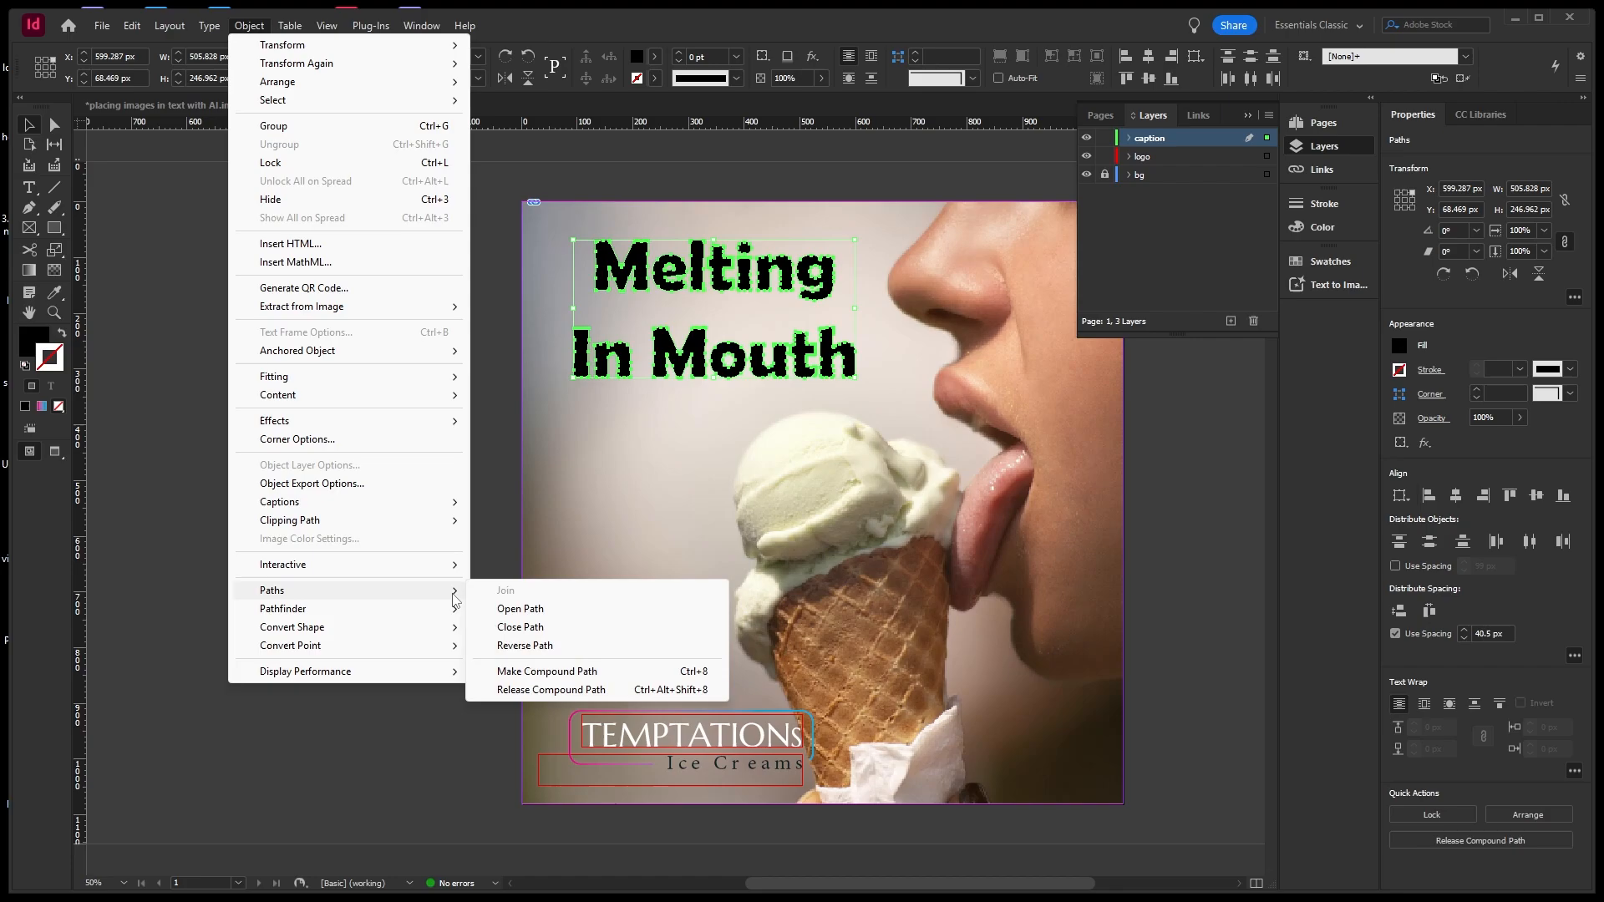
click(544, 674)
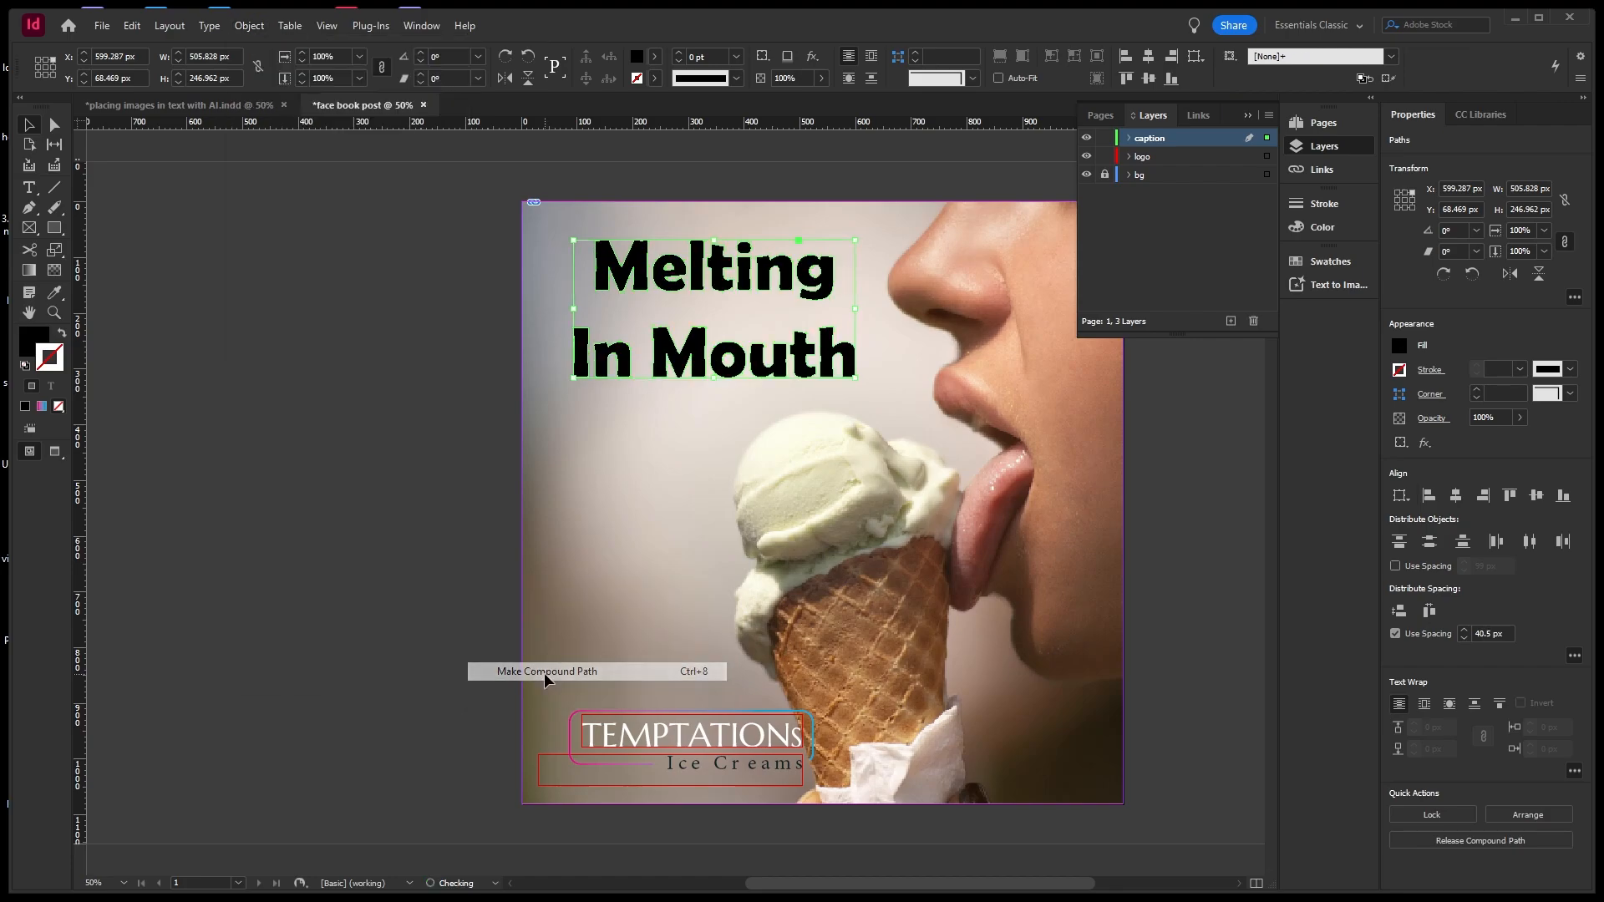
click(615, 464)
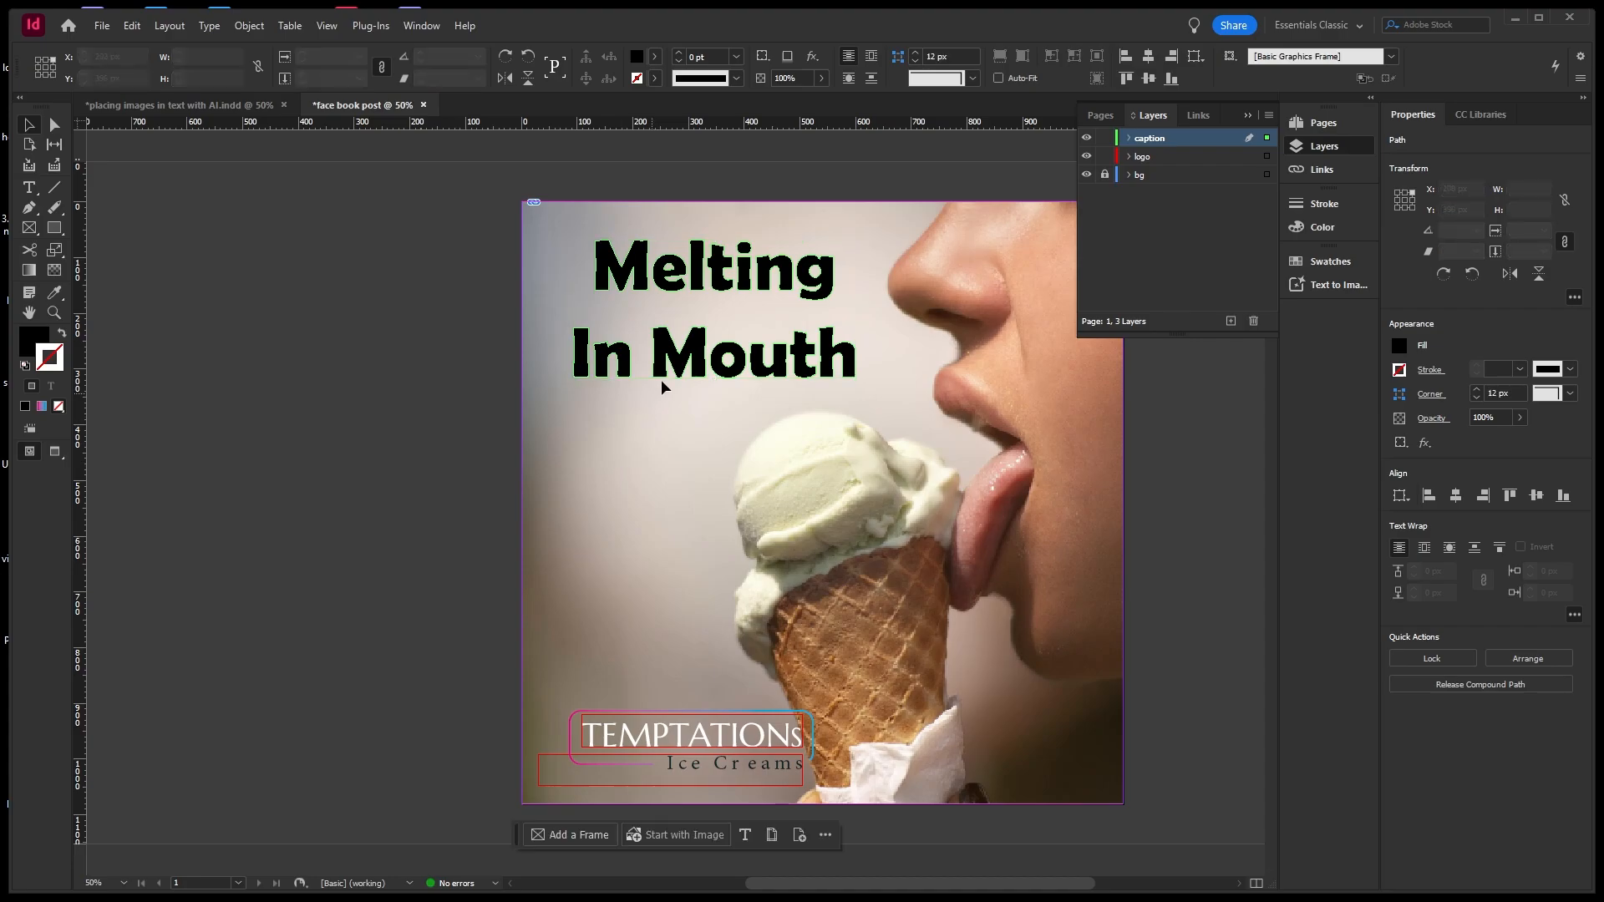
click(696, 368)
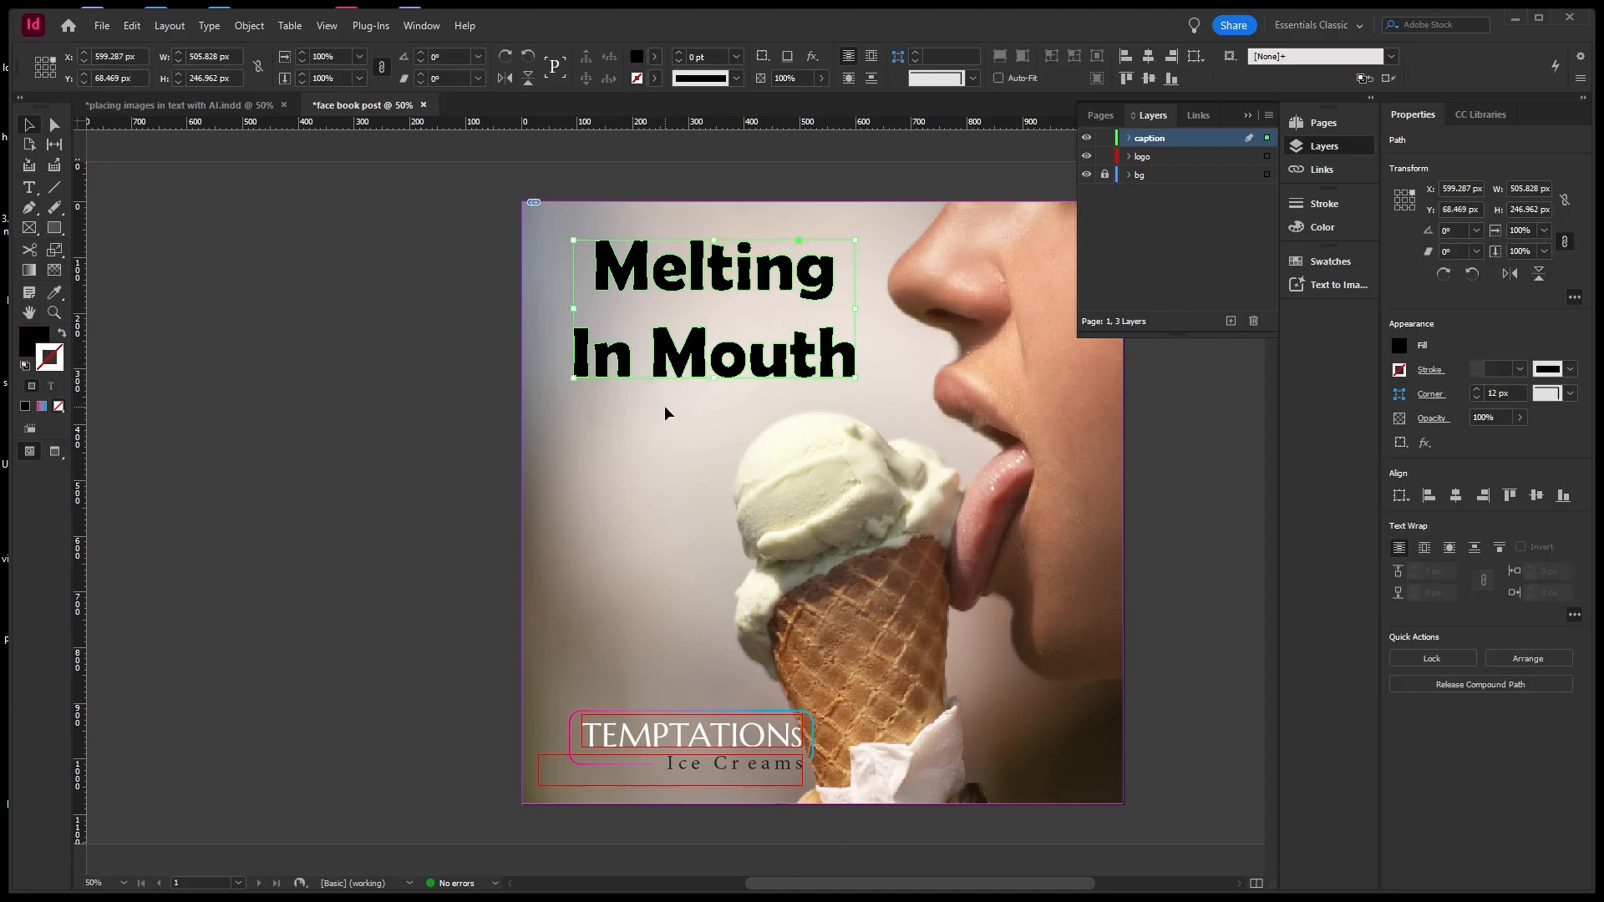
click(603, 428)
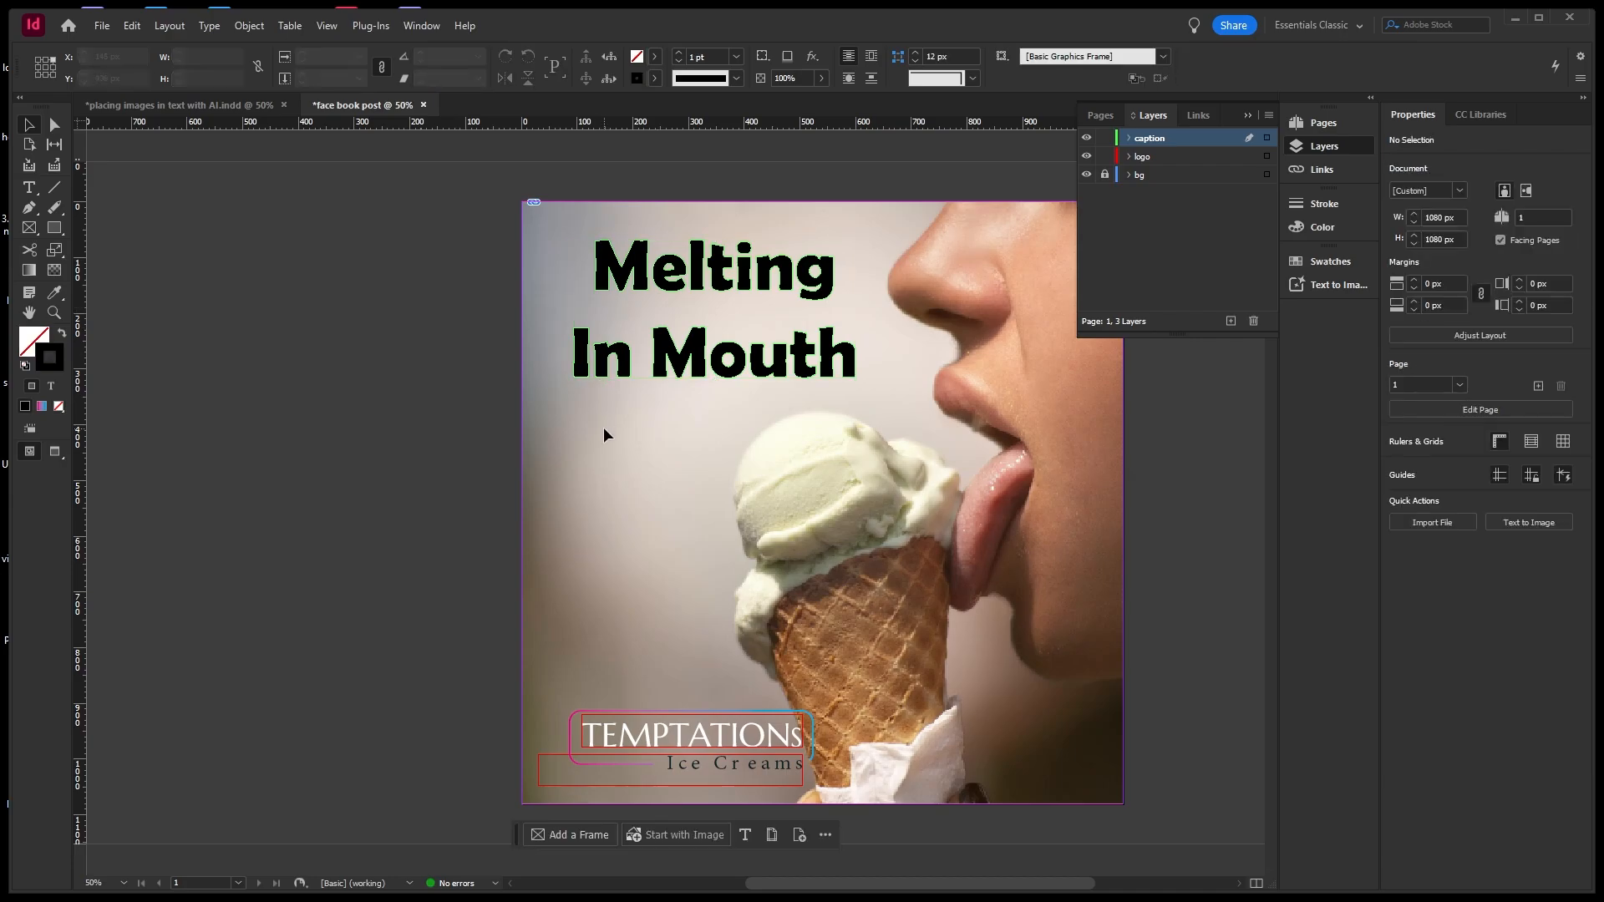
Set the content type of the caption's compound path to Graphic.
click(628, 370)
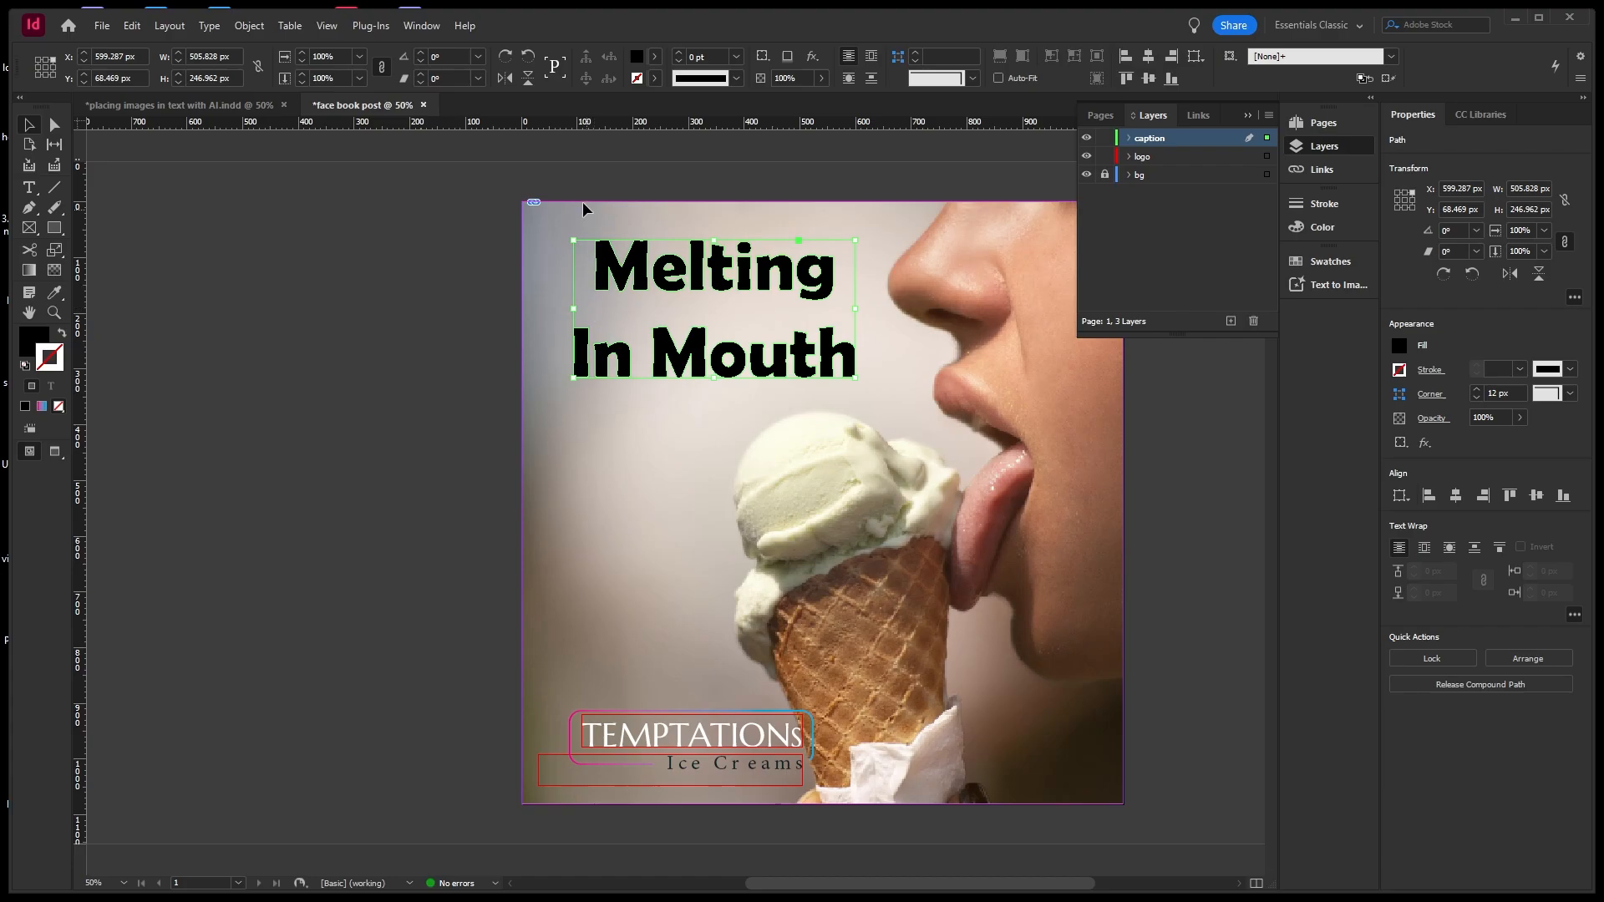
click(261, 28)
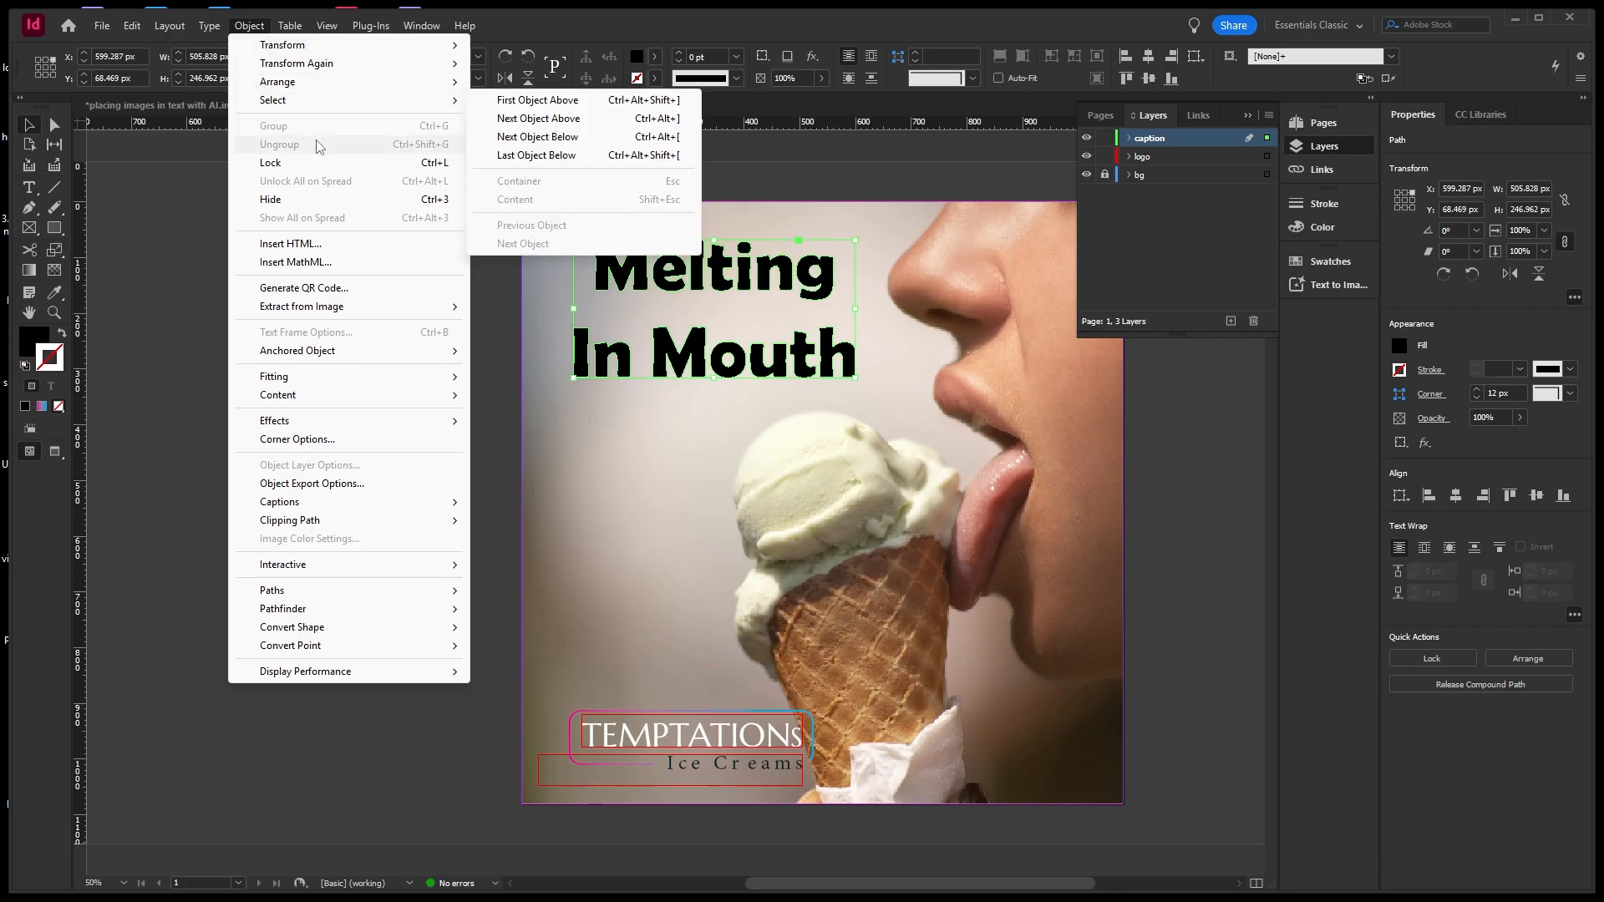
mouse_move(354, 396)
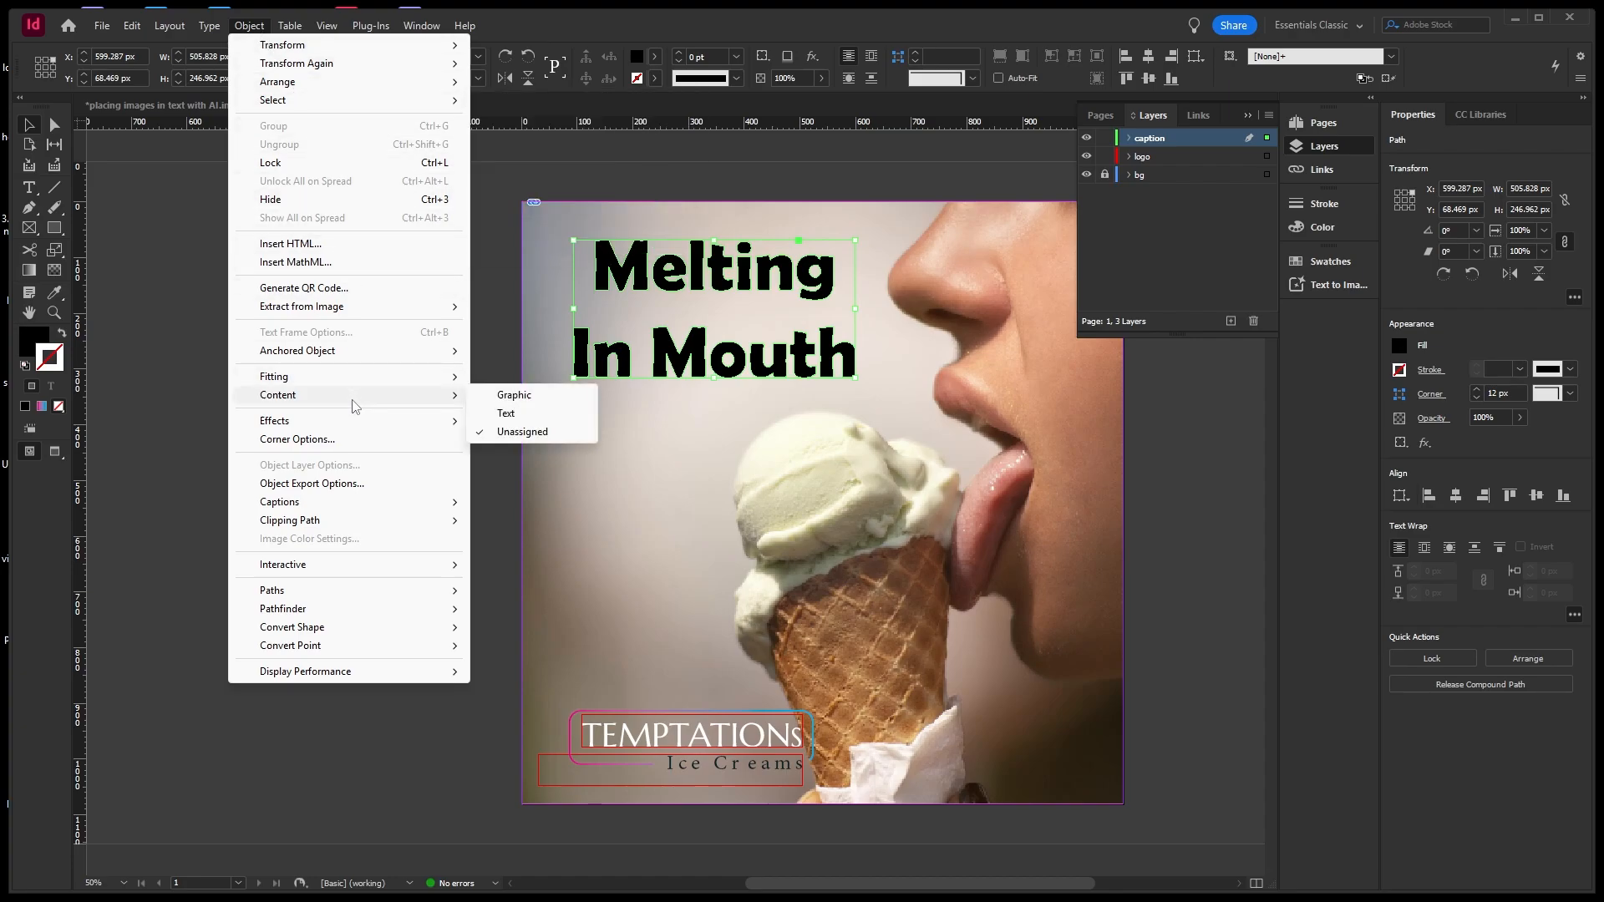
click(513, 395)
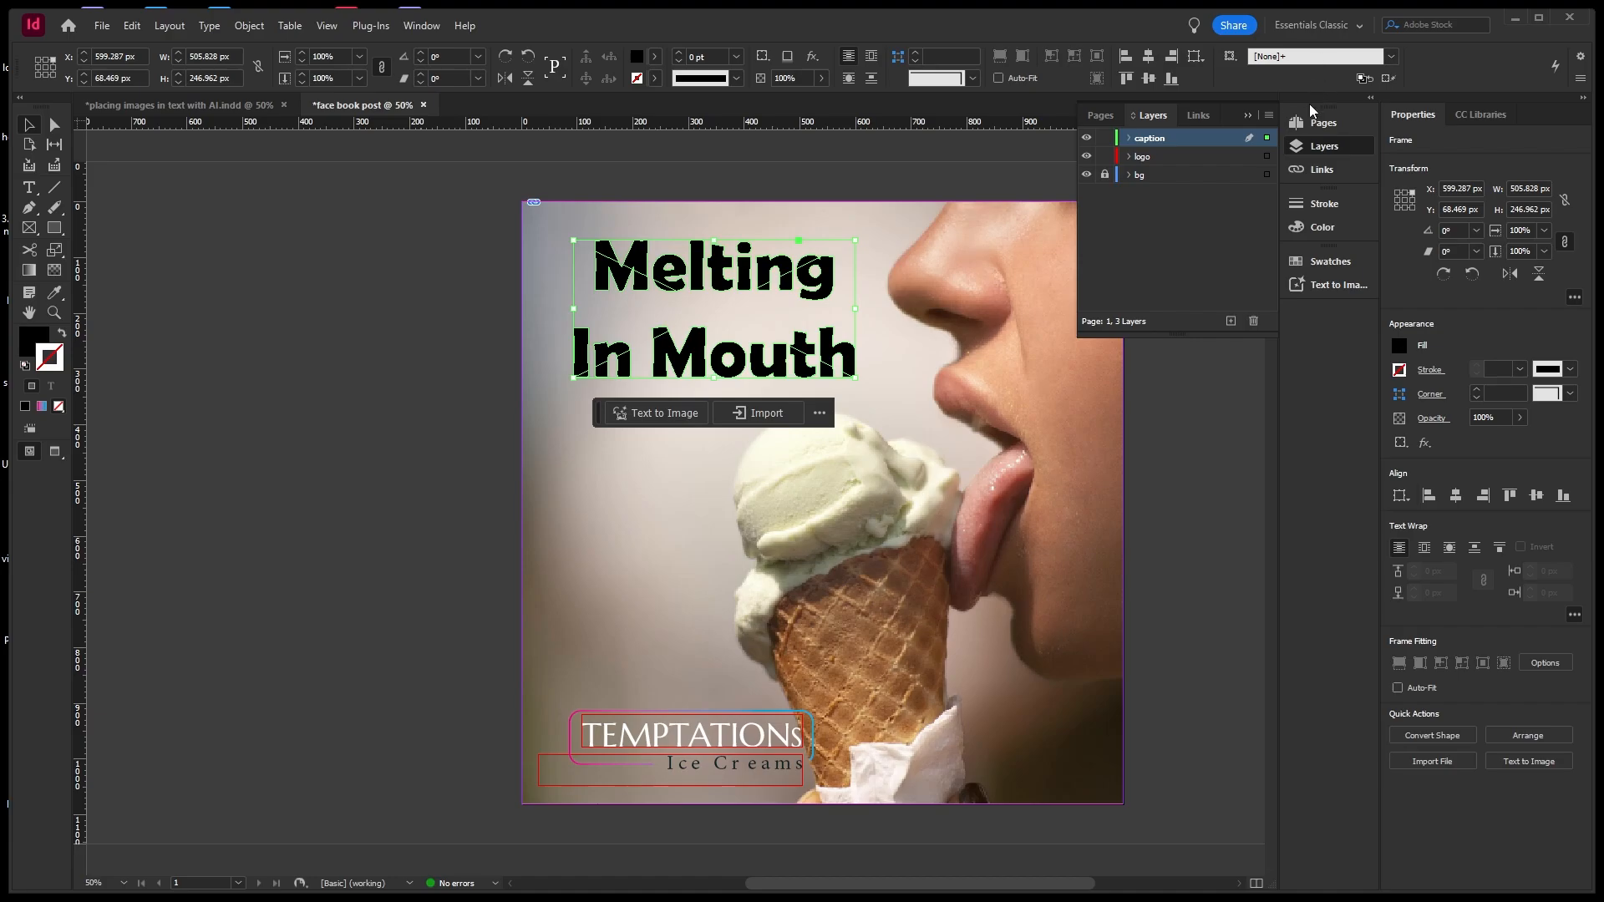
Generate a text-to-image fill for the caption frame with the prompt "ice cream liquidity with beautiful colours", content type Photo, aspect ratio Square (1:1).
click(1325, 287)
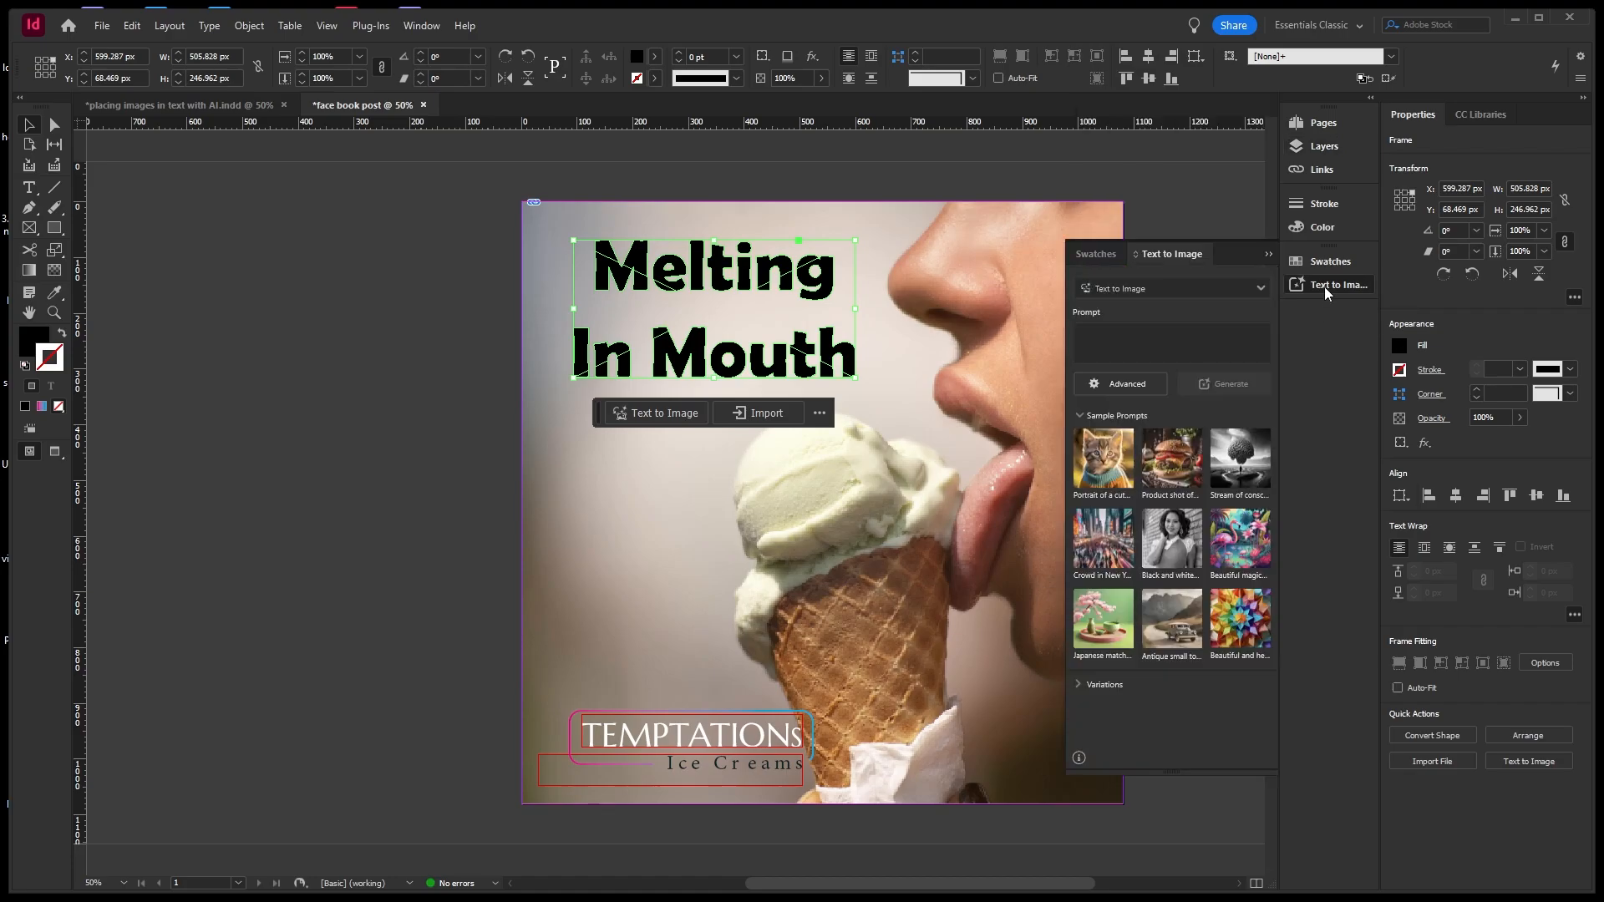
click(694, 413)
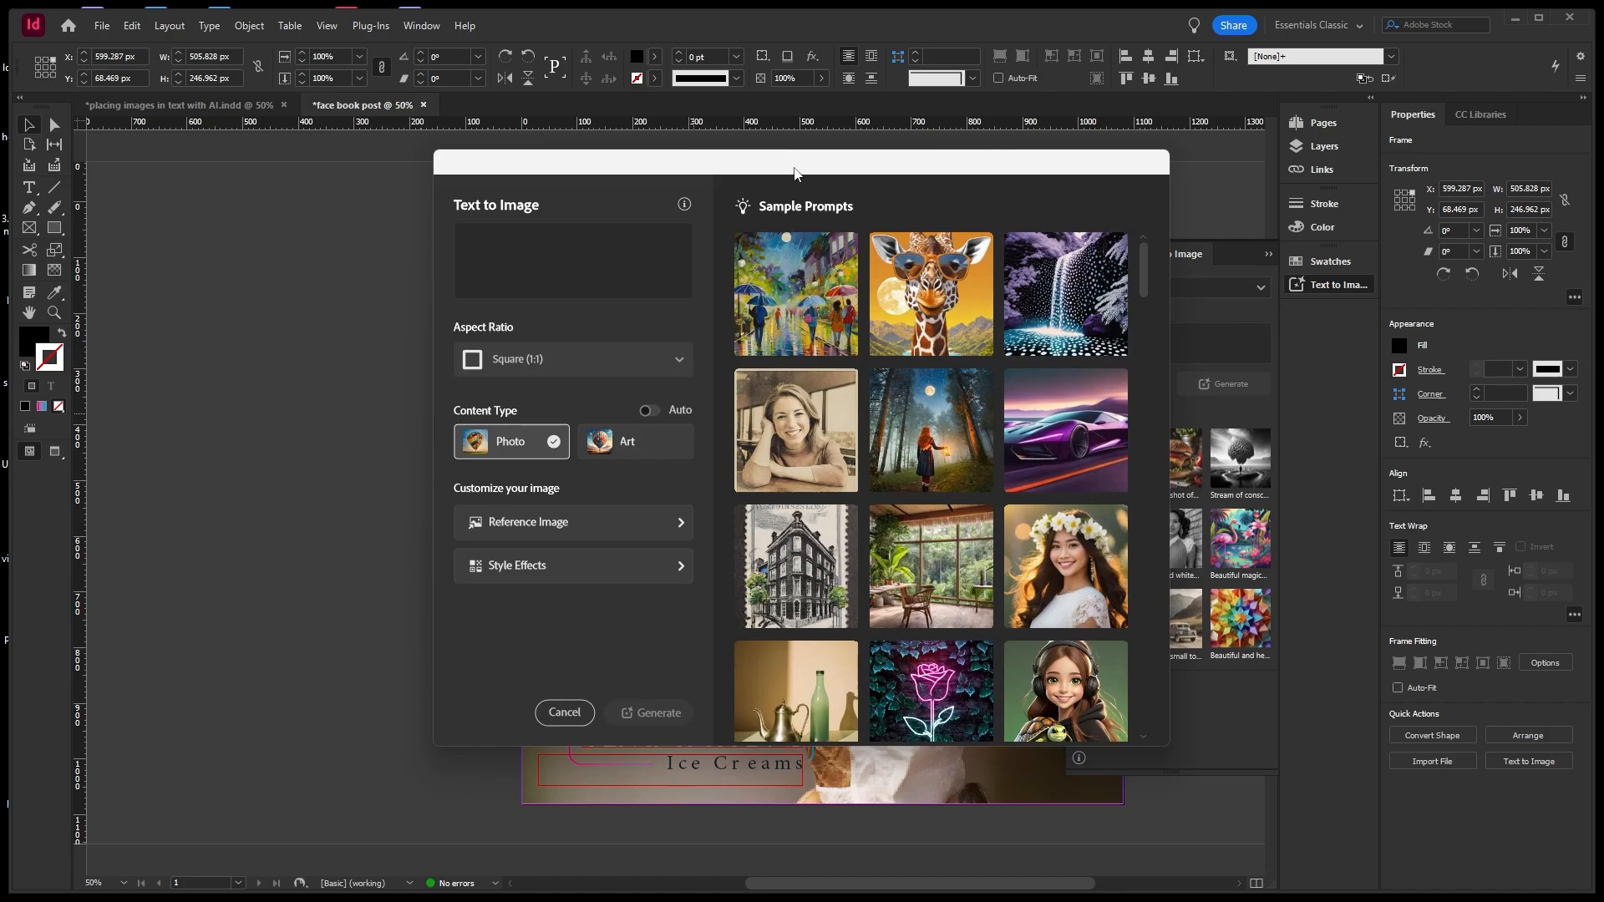
drag(795, 172, 1143, 210)
click(942, 281)
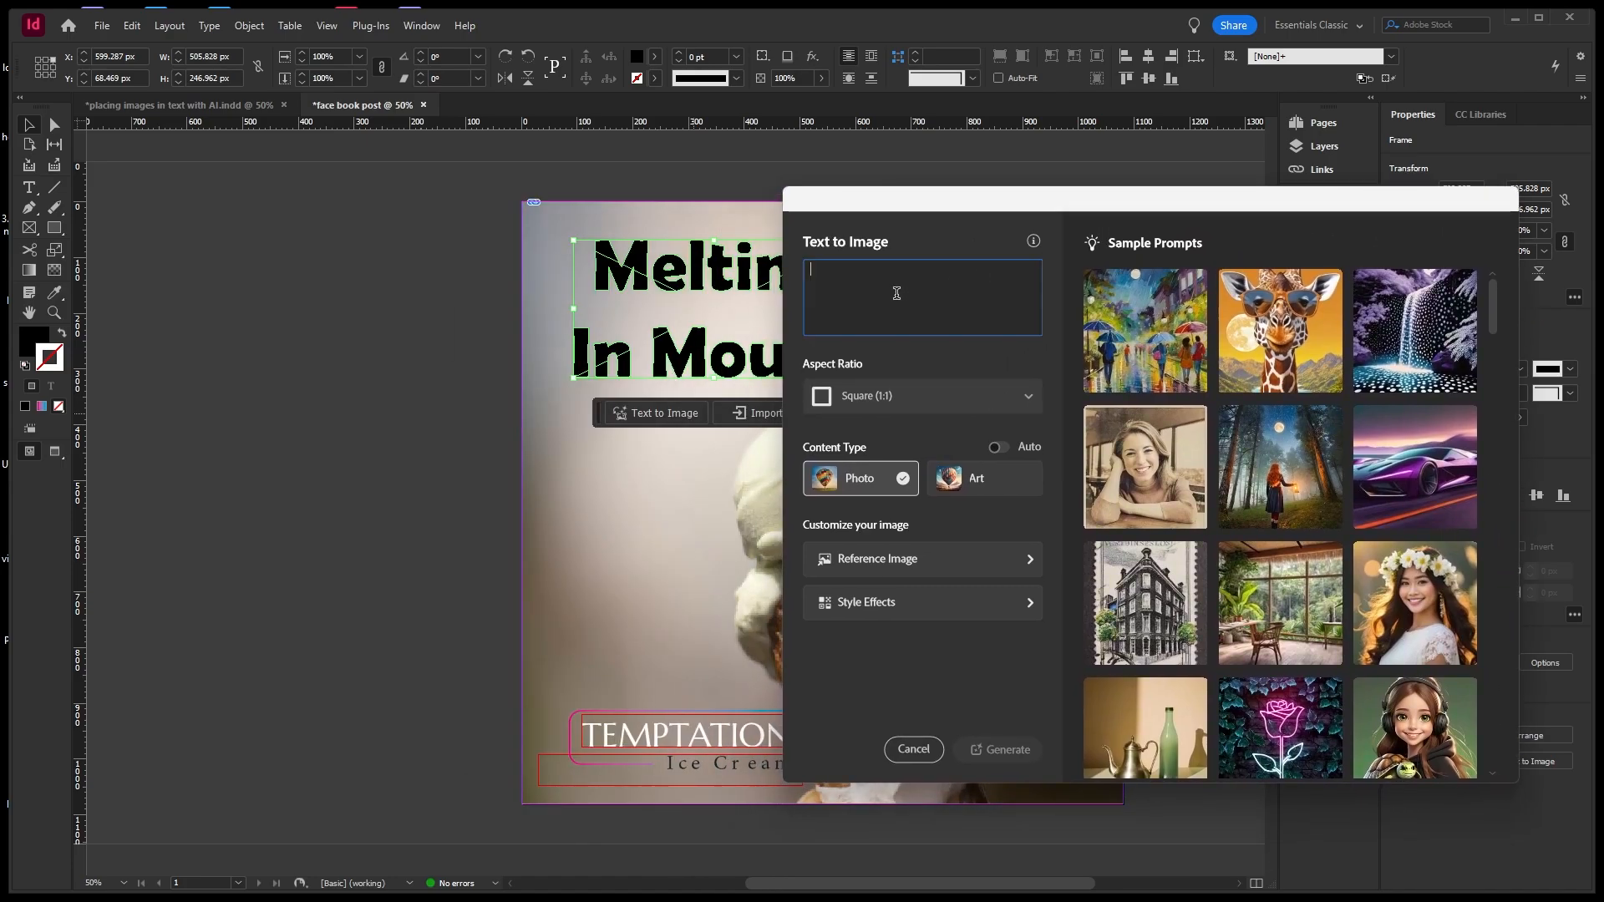
drag(938, 208, 1041, 201)
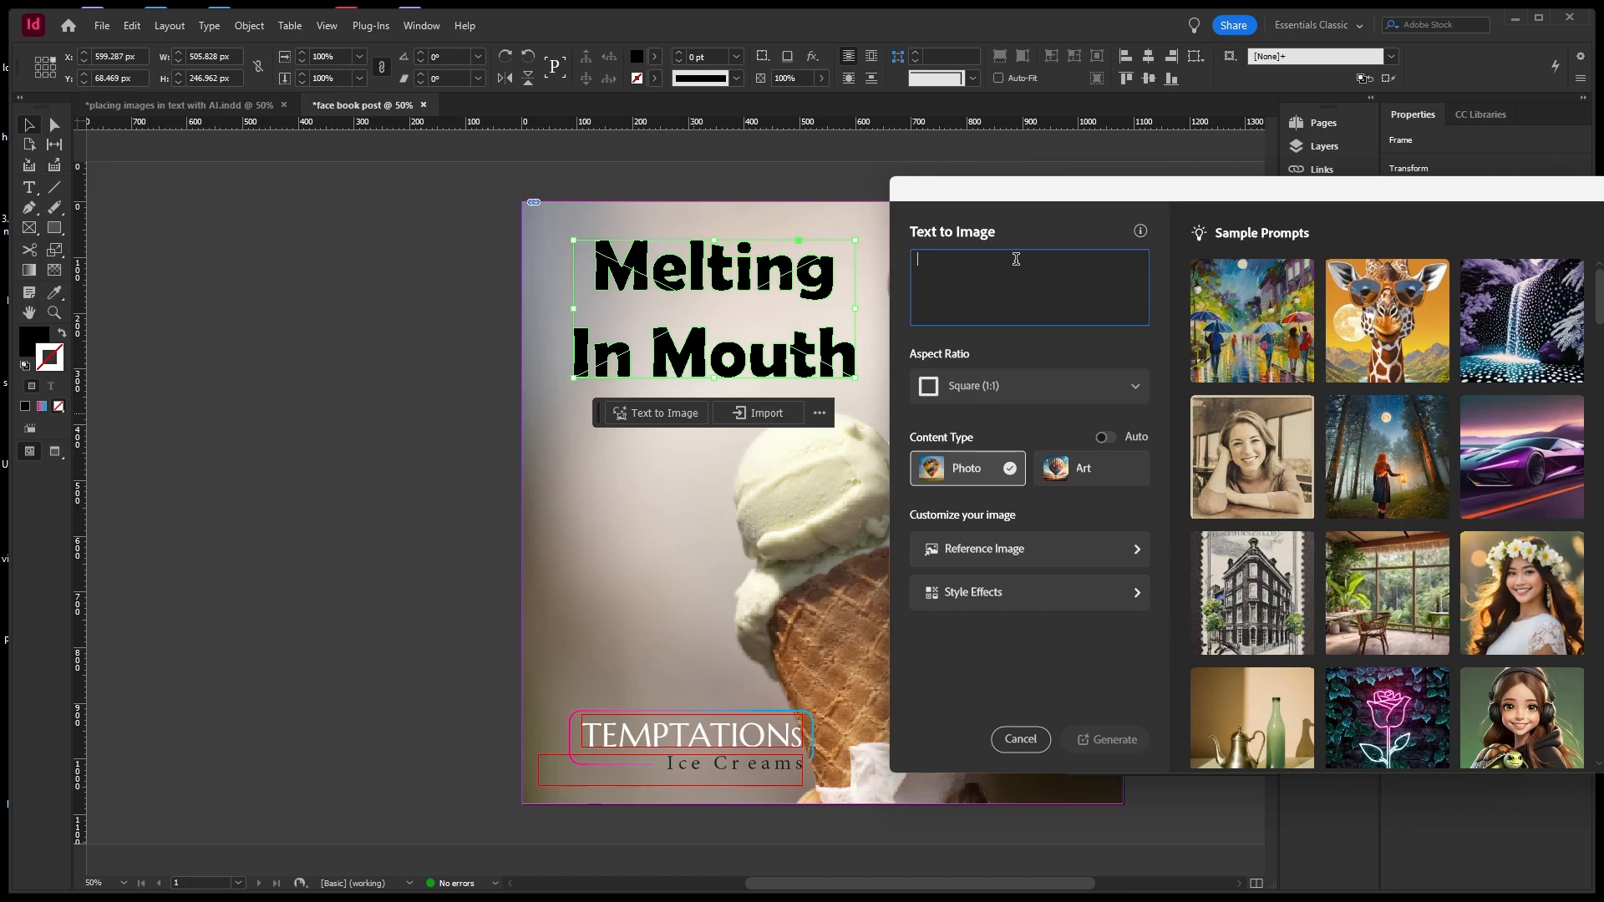
text(ic)
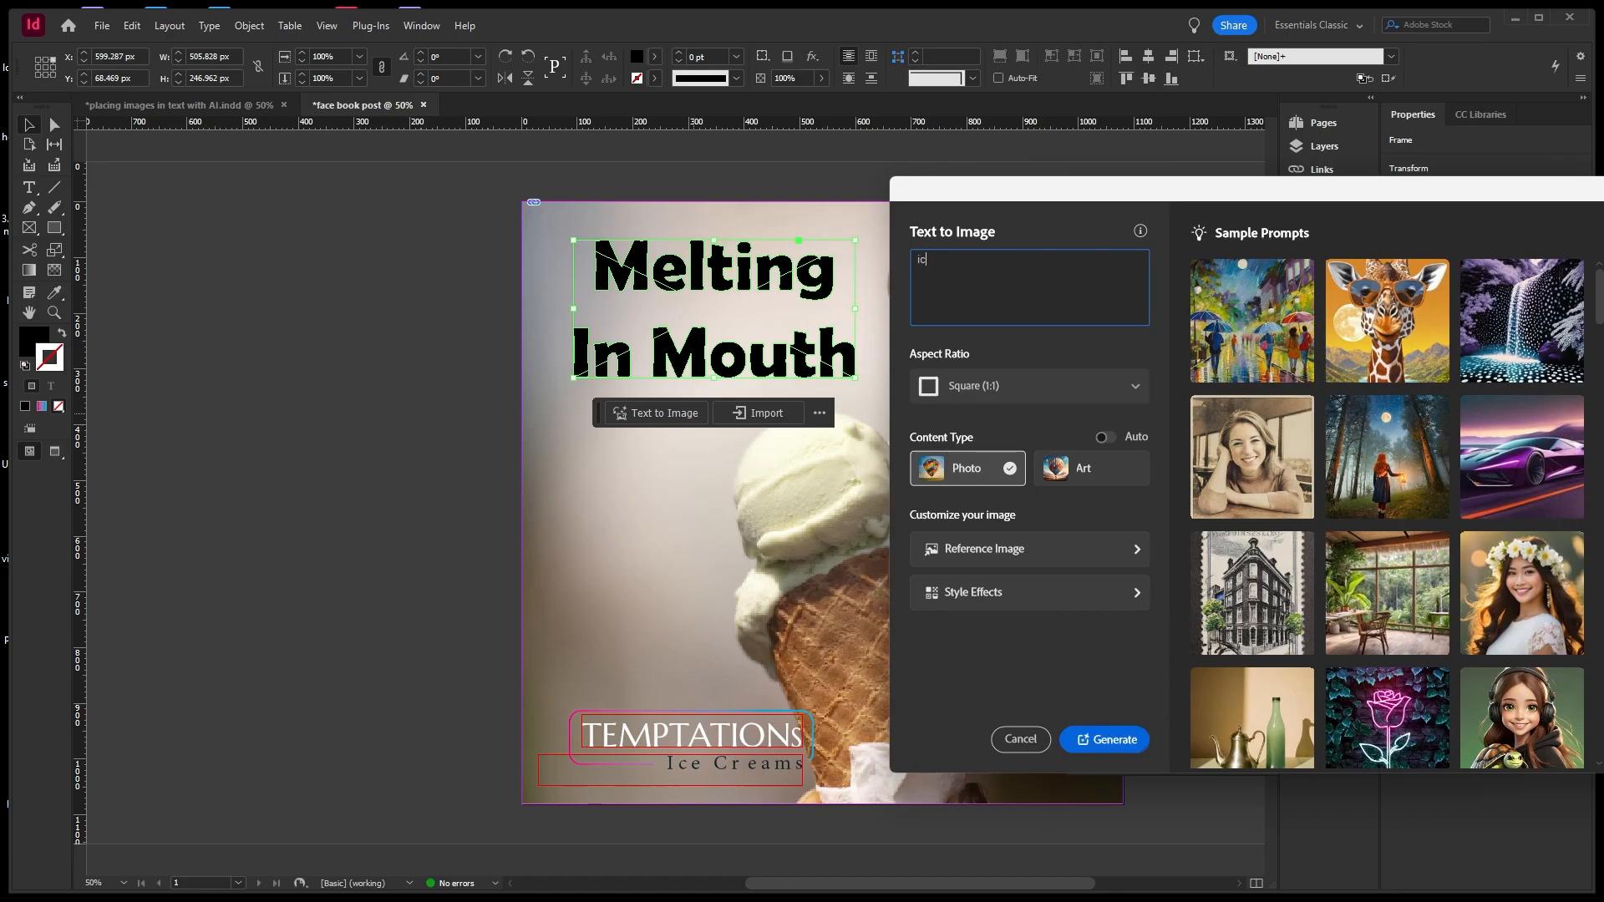
text(e cream liquidity)
text(with)
text(beautiful colours)
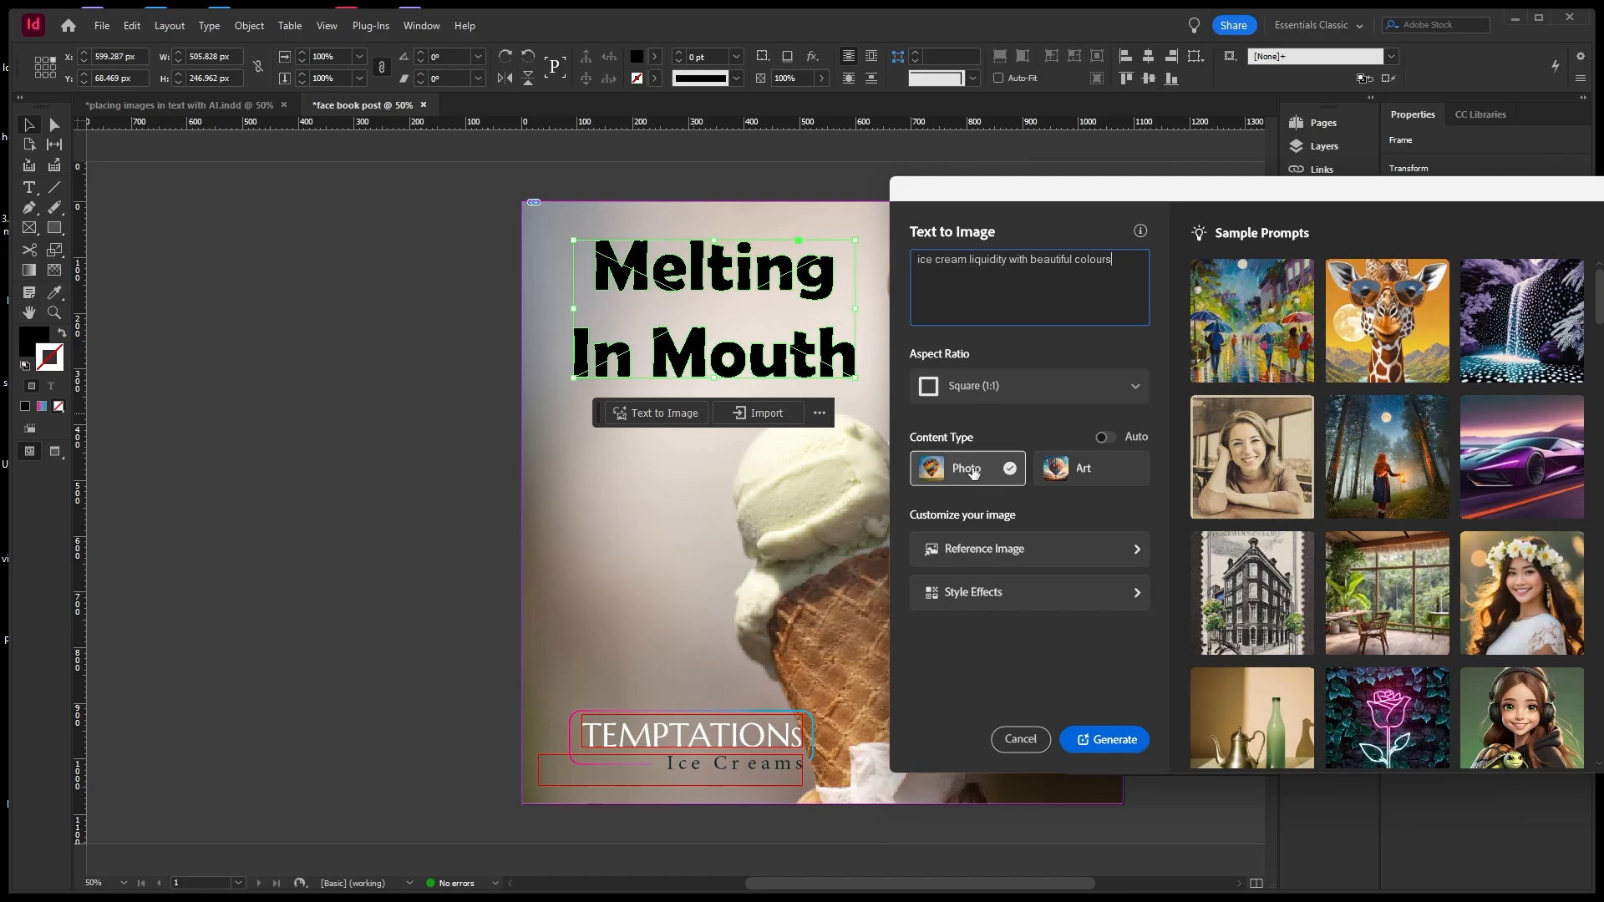
click(1116, 741)
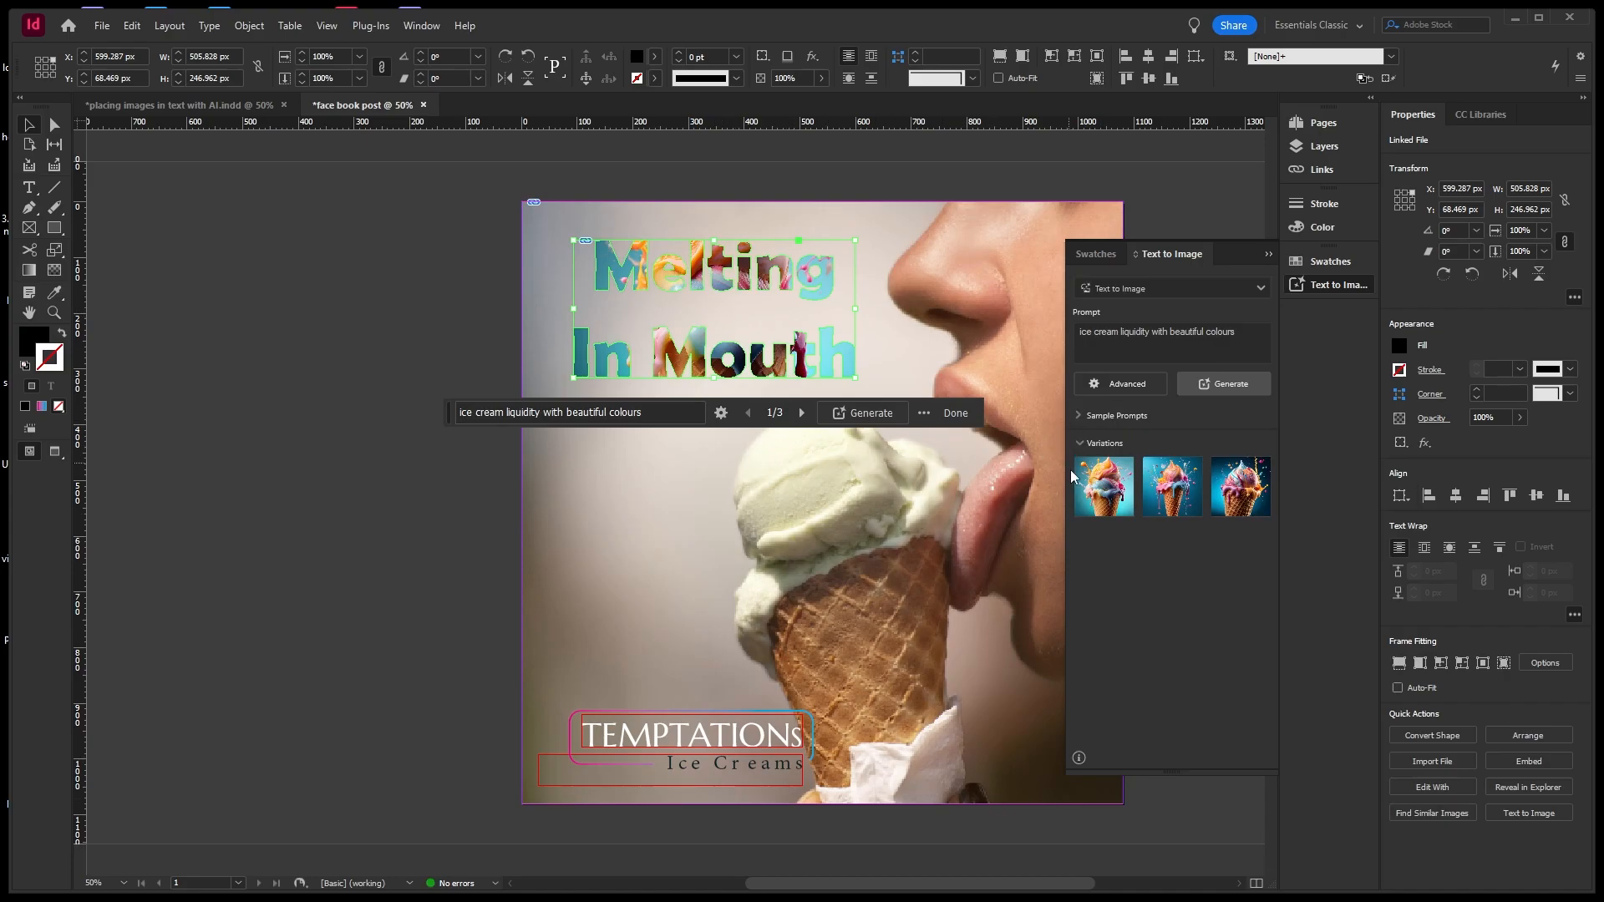
Compare the three generated variations inside the caption lettering, ending on the second one.
mouse_move(1099, 479)
click(1174, 505)
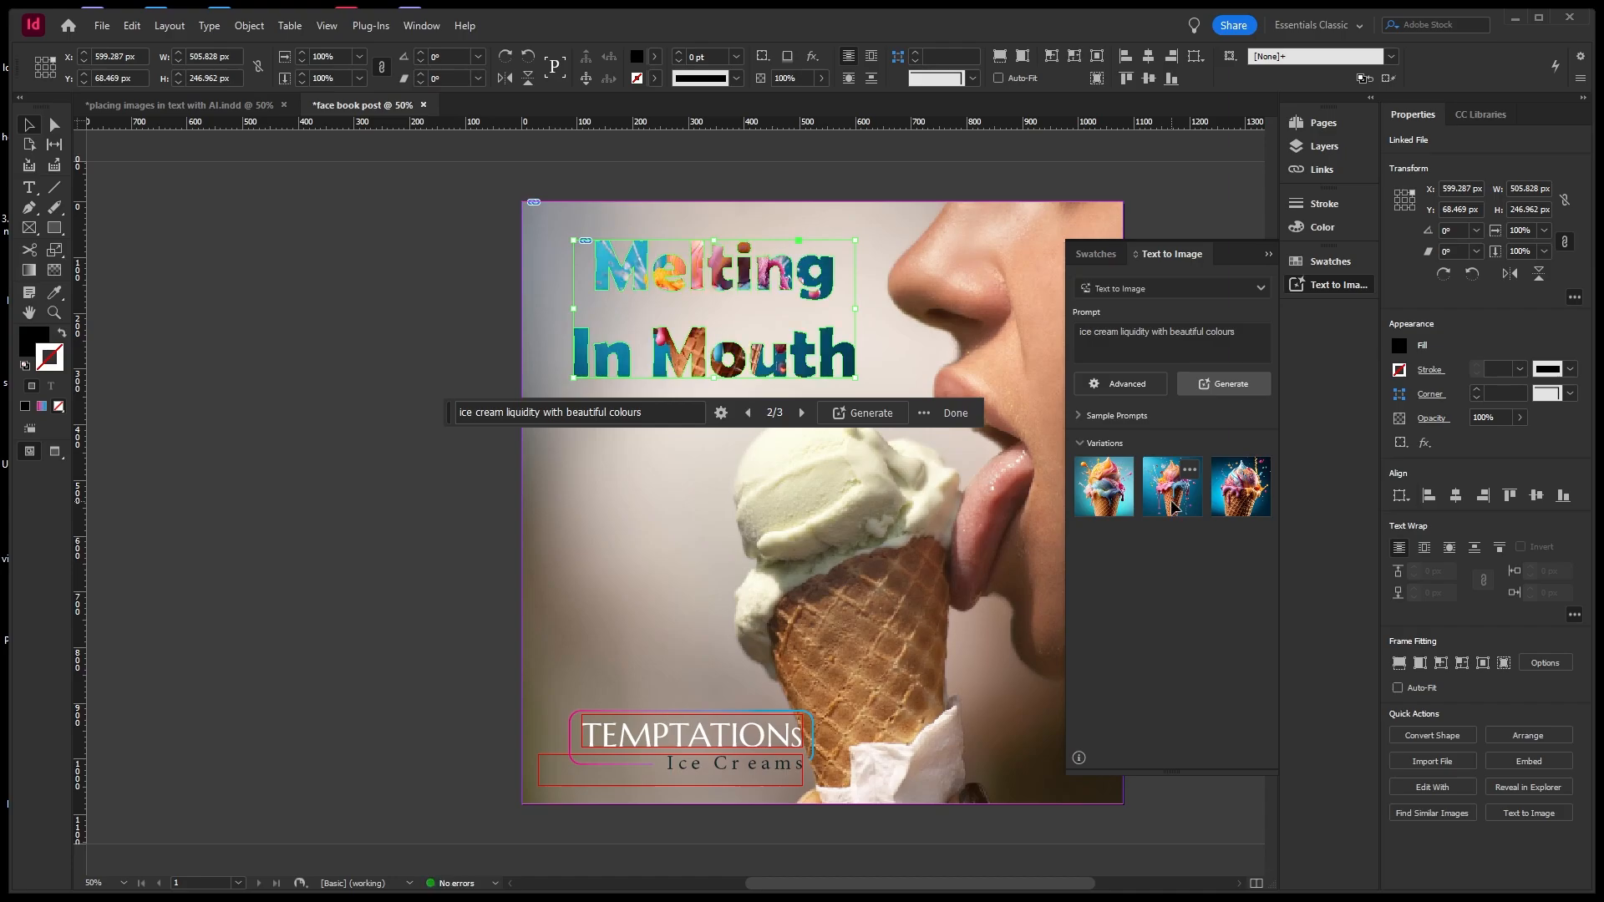
click(1242, 505)
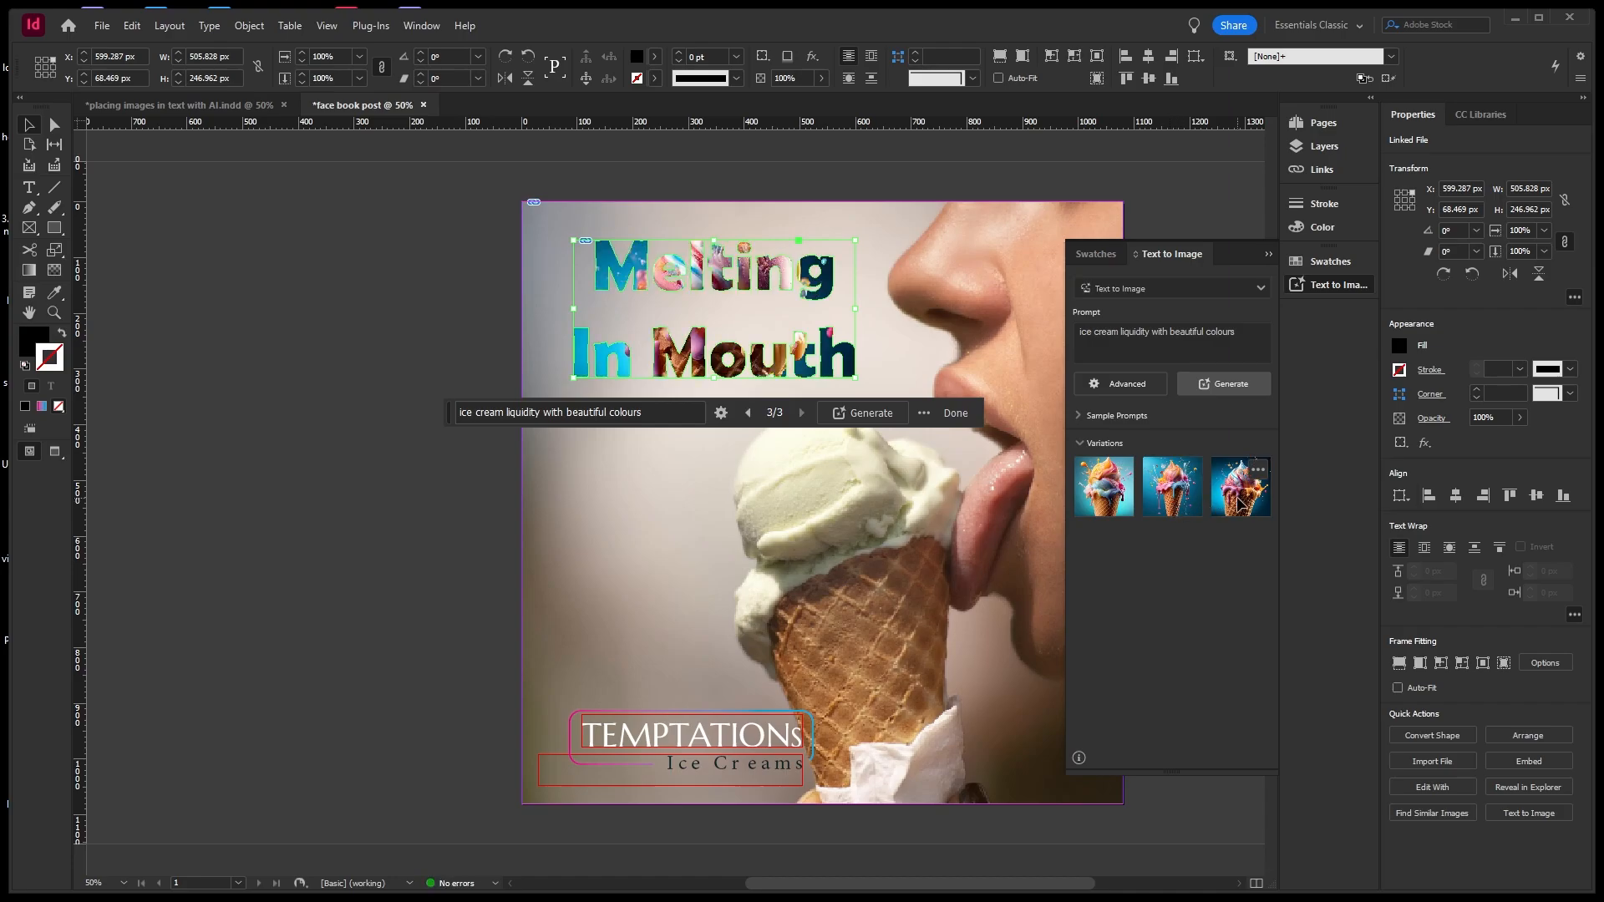
click(1183, 504)
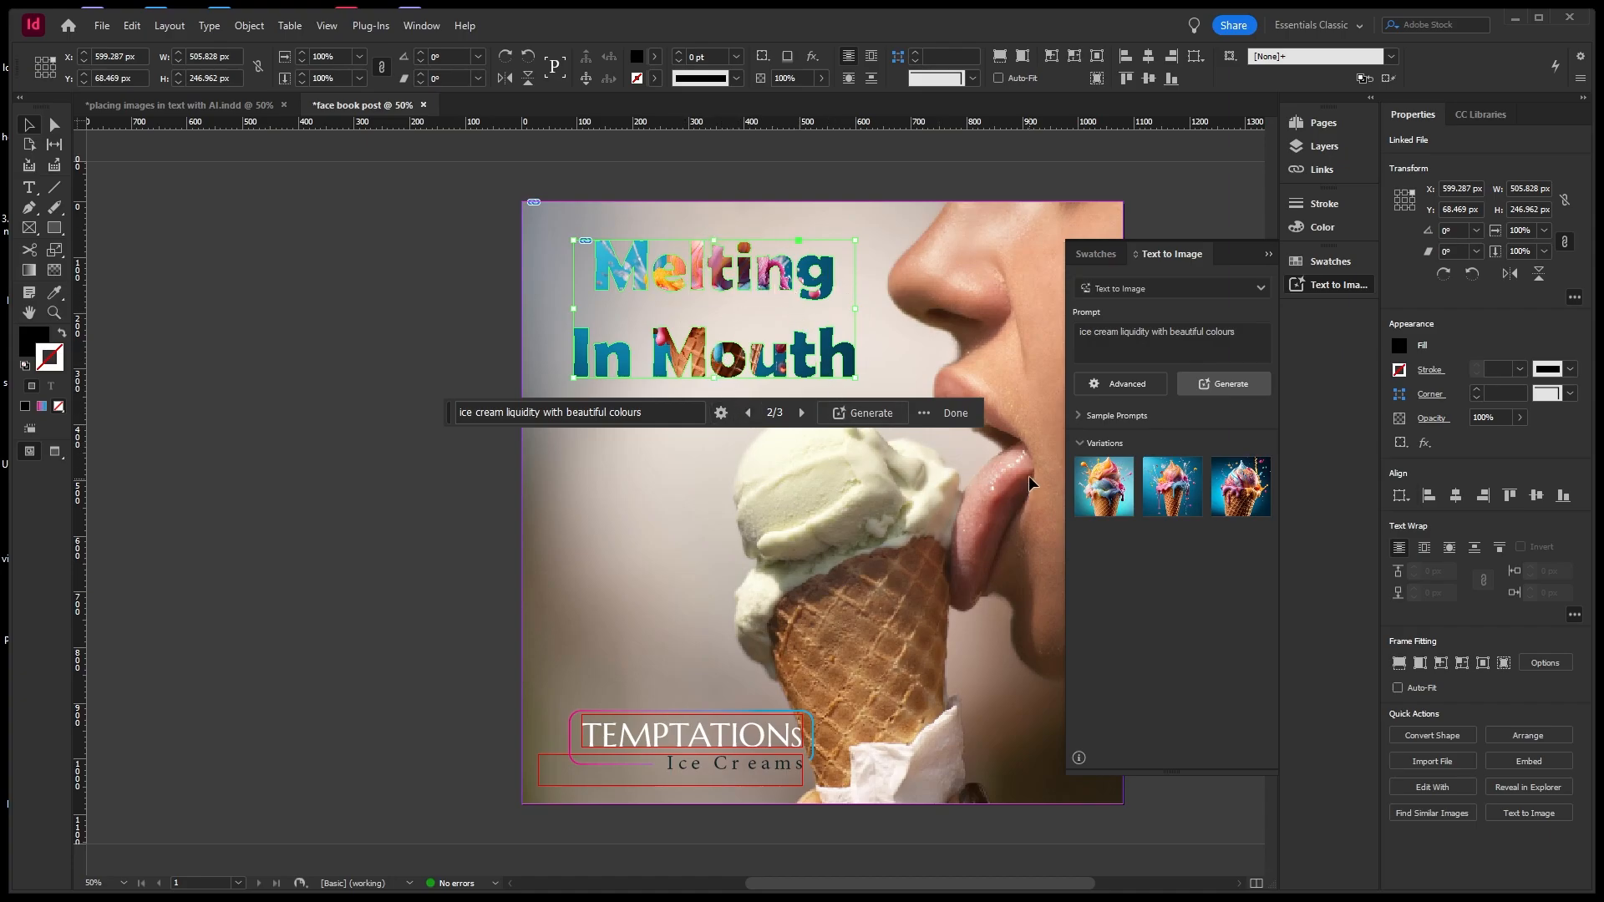
click(1120, 471)
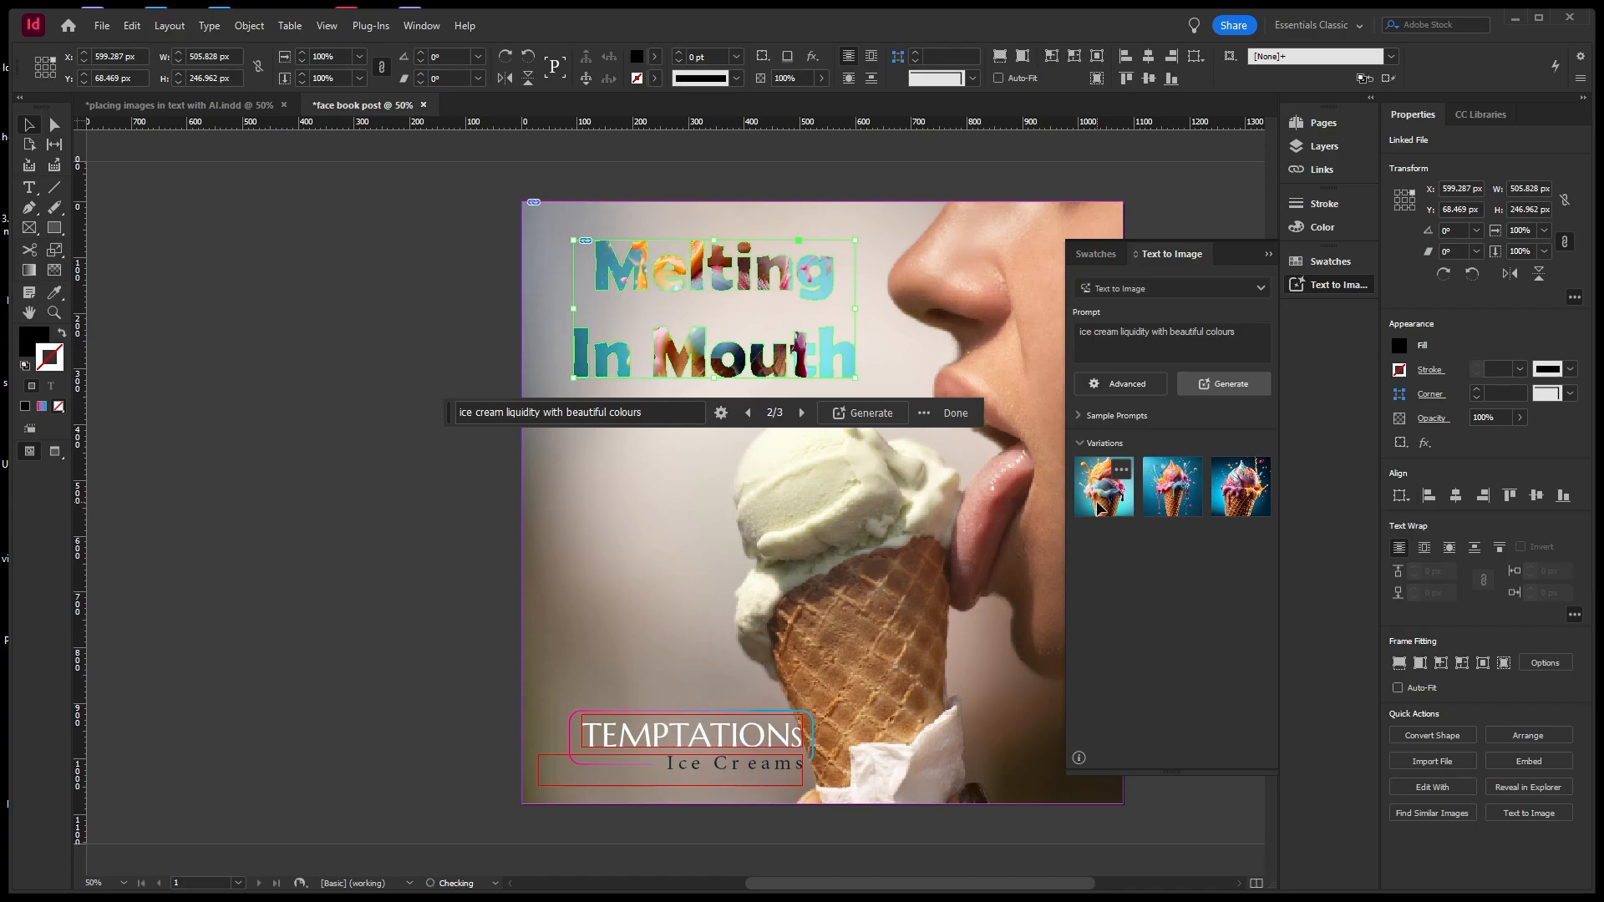
click(1242, 336)
click(1172, 494)
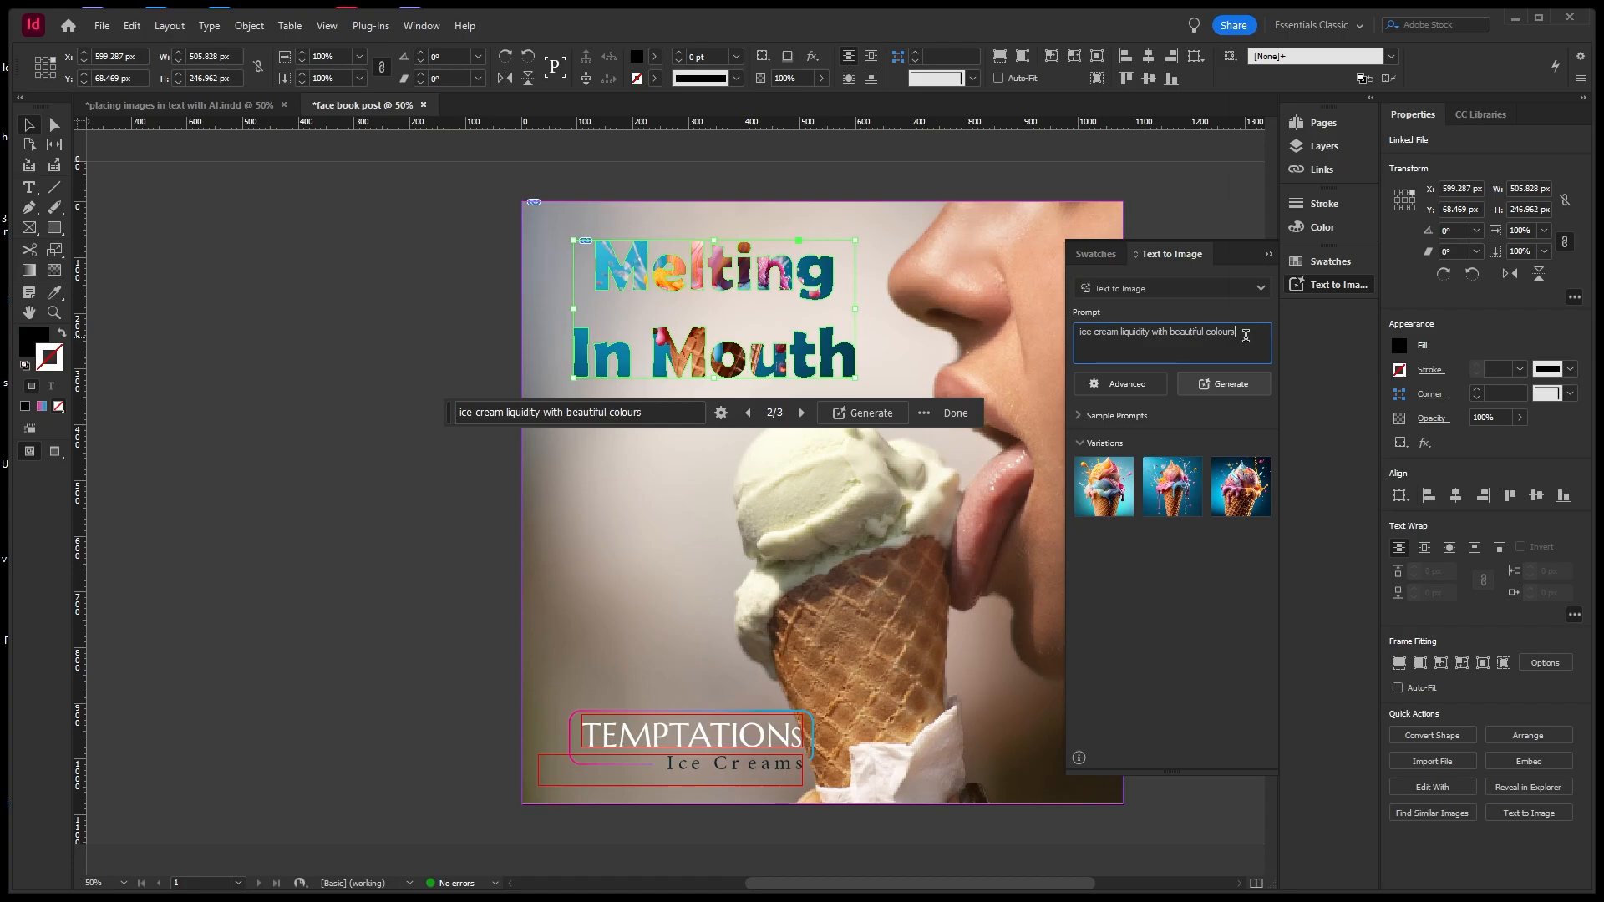
Change the image prompt to "ice cream liquidity with nice contrast and tempting look" and generate new variations for the caption.
key(BackSpace)
key(BackSpace)
key(BackSpace)
key(BackSpace)
key(BackSpace)
key(BackSpace)
key(BackSpace)
key(BackSpace)
key(BackSpace)
key(BackSpace)
key(BackSpace)
key(BackSpace)
key(BackSpace)
text(nice c)
text(mptin)
click(1230, 386)
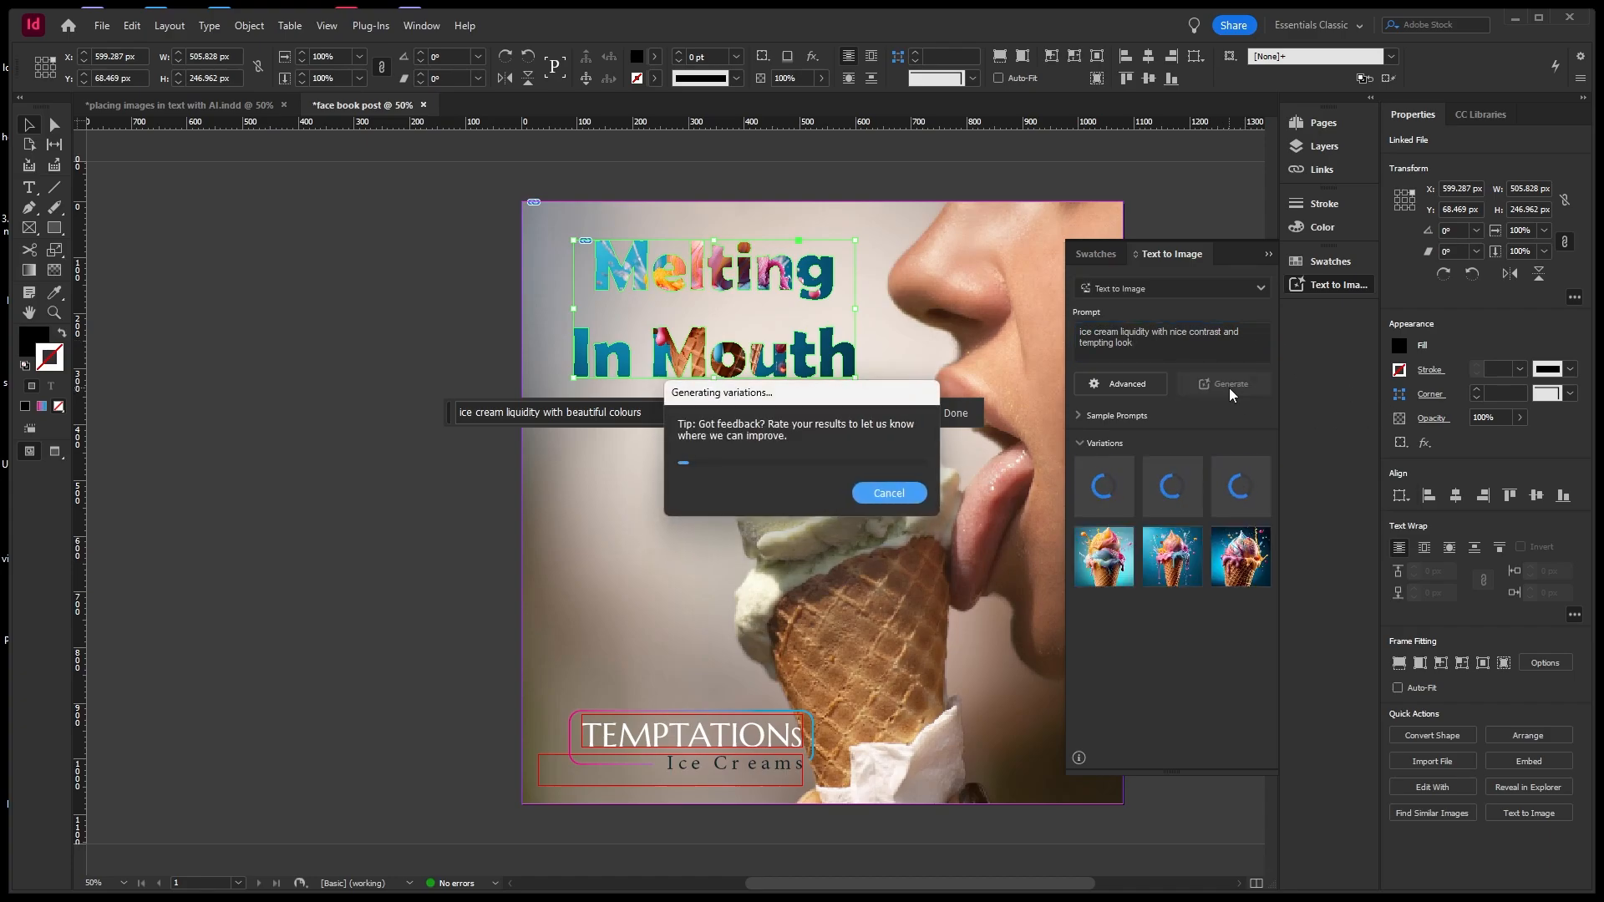
drag(916, 395, 878, 513)
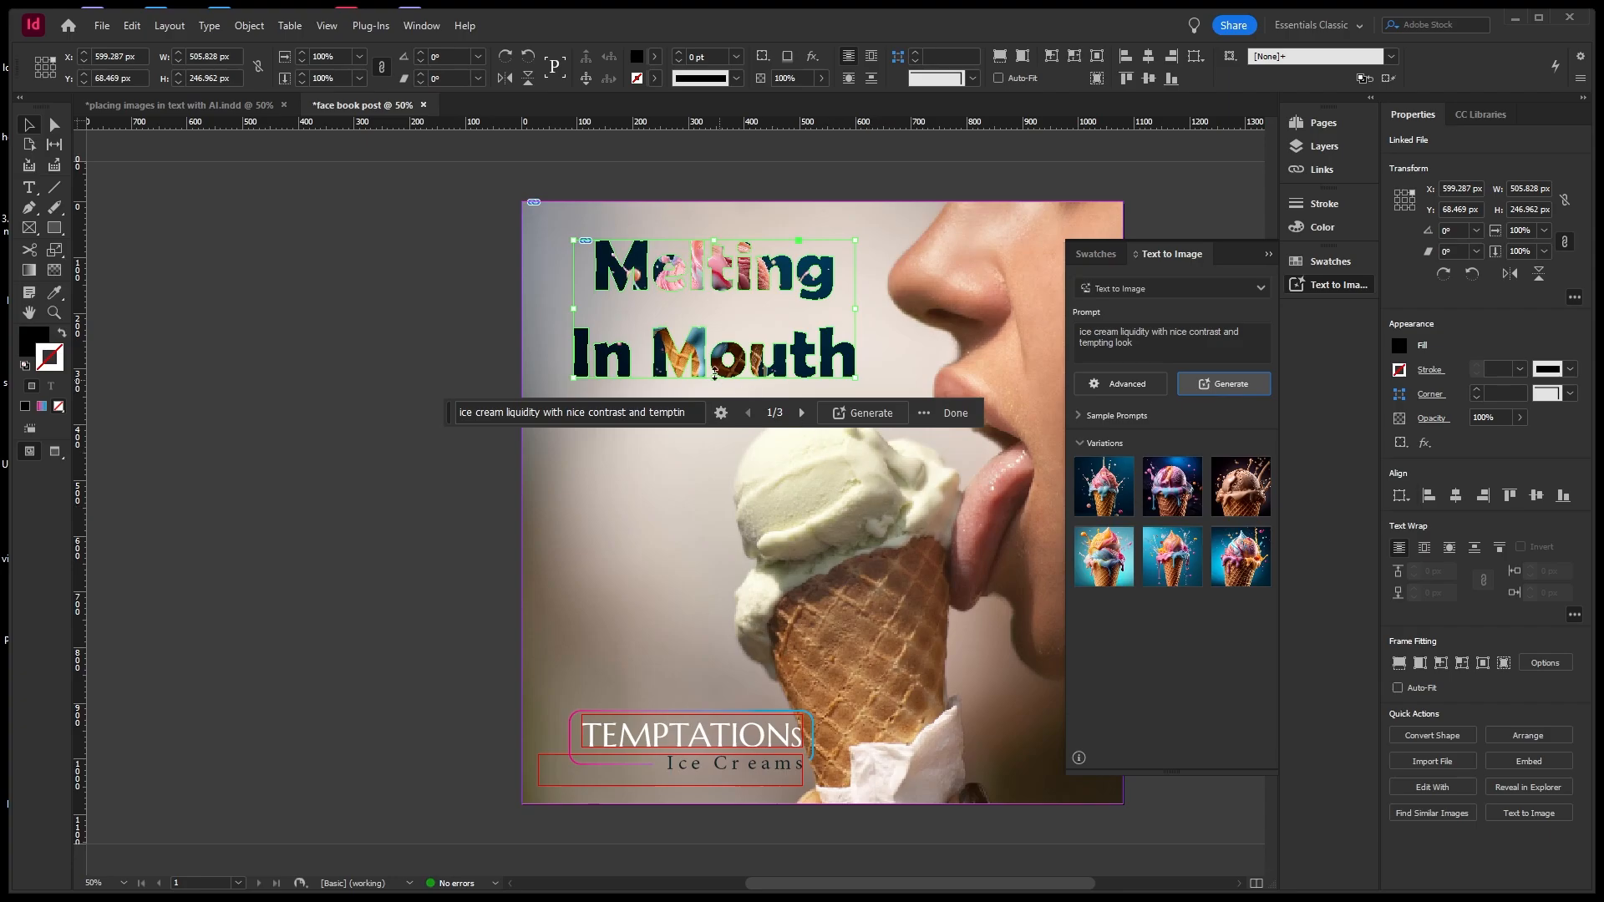
Preview the three "nice contrast and tempting look" variations in the caption, plus the middle one from the "beautiful colours" prompt.
click(1183, 502)
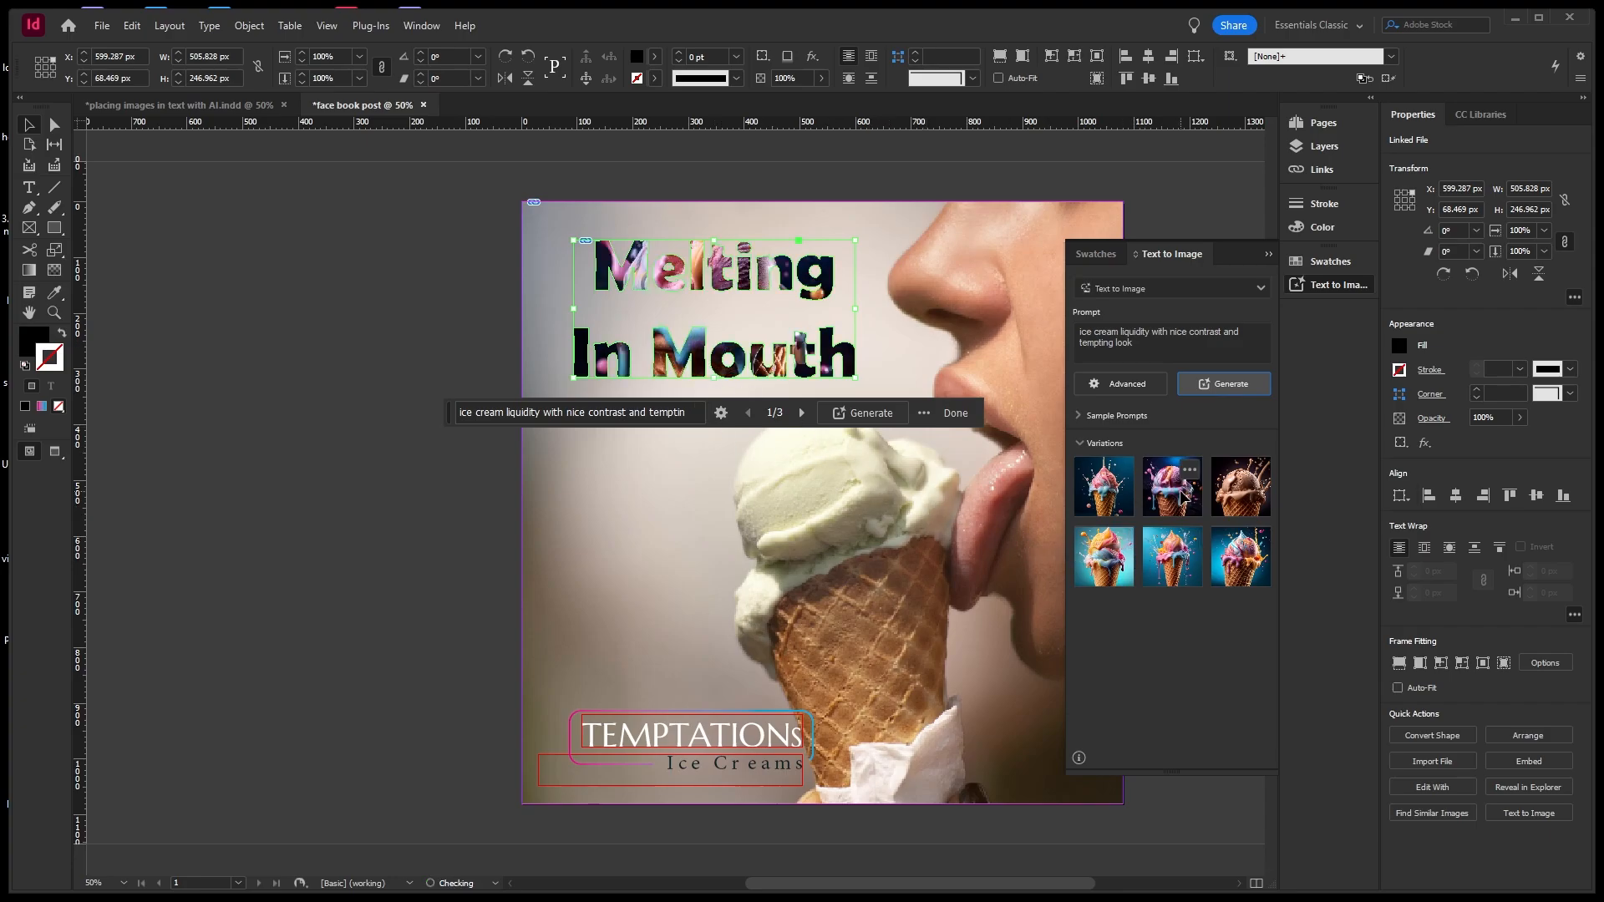
click(1234, 499)
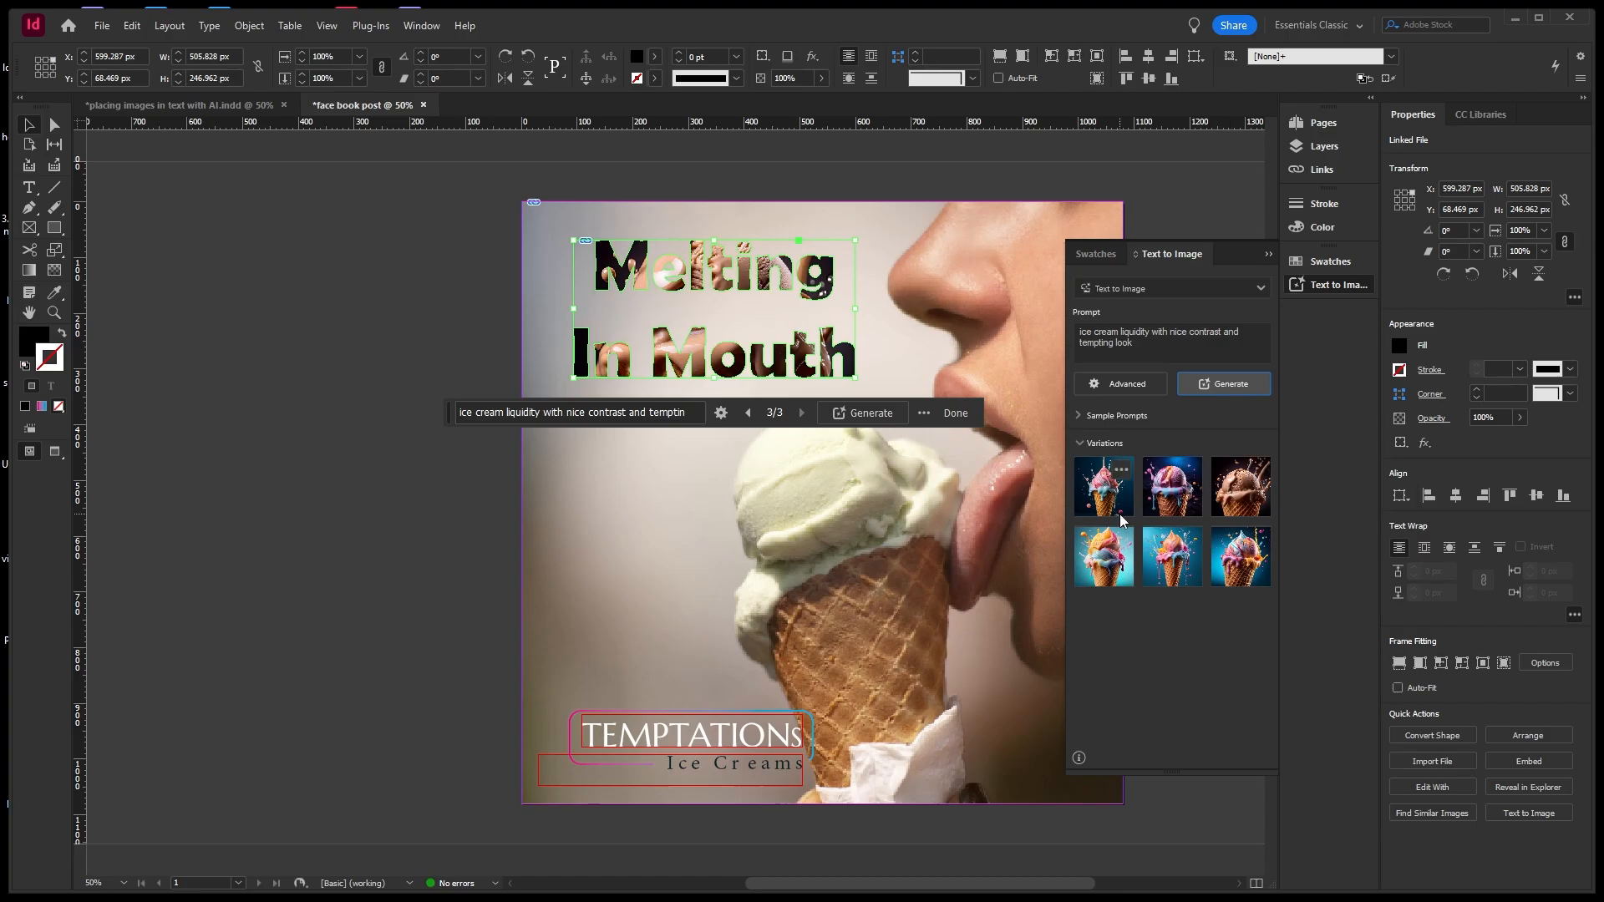
click(1147, 508)
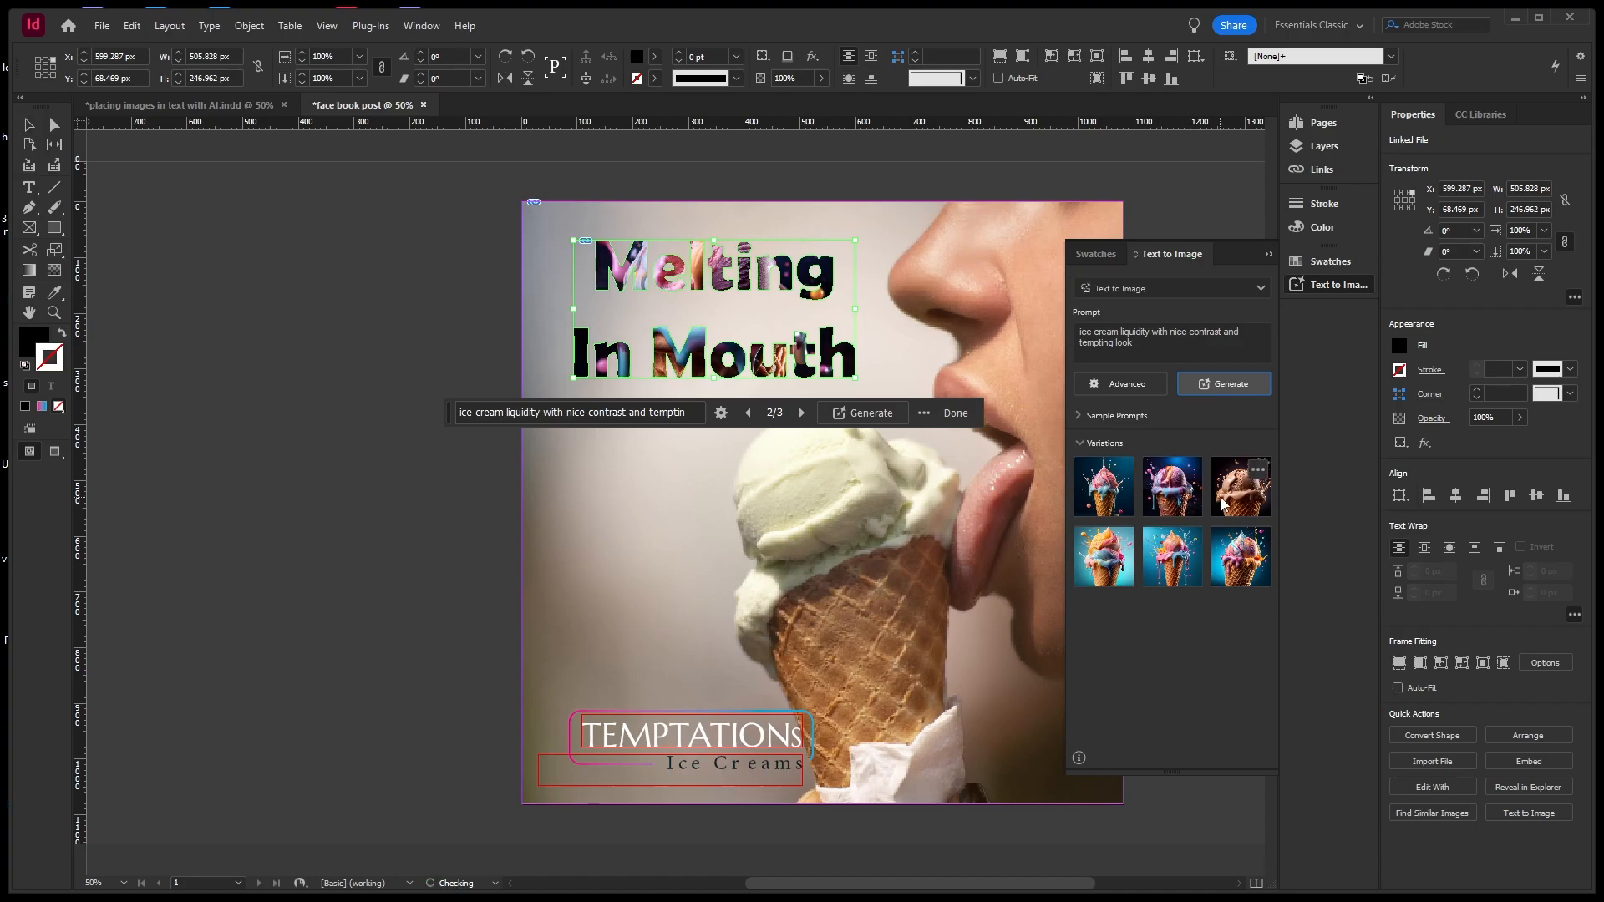
click(1257, 503)
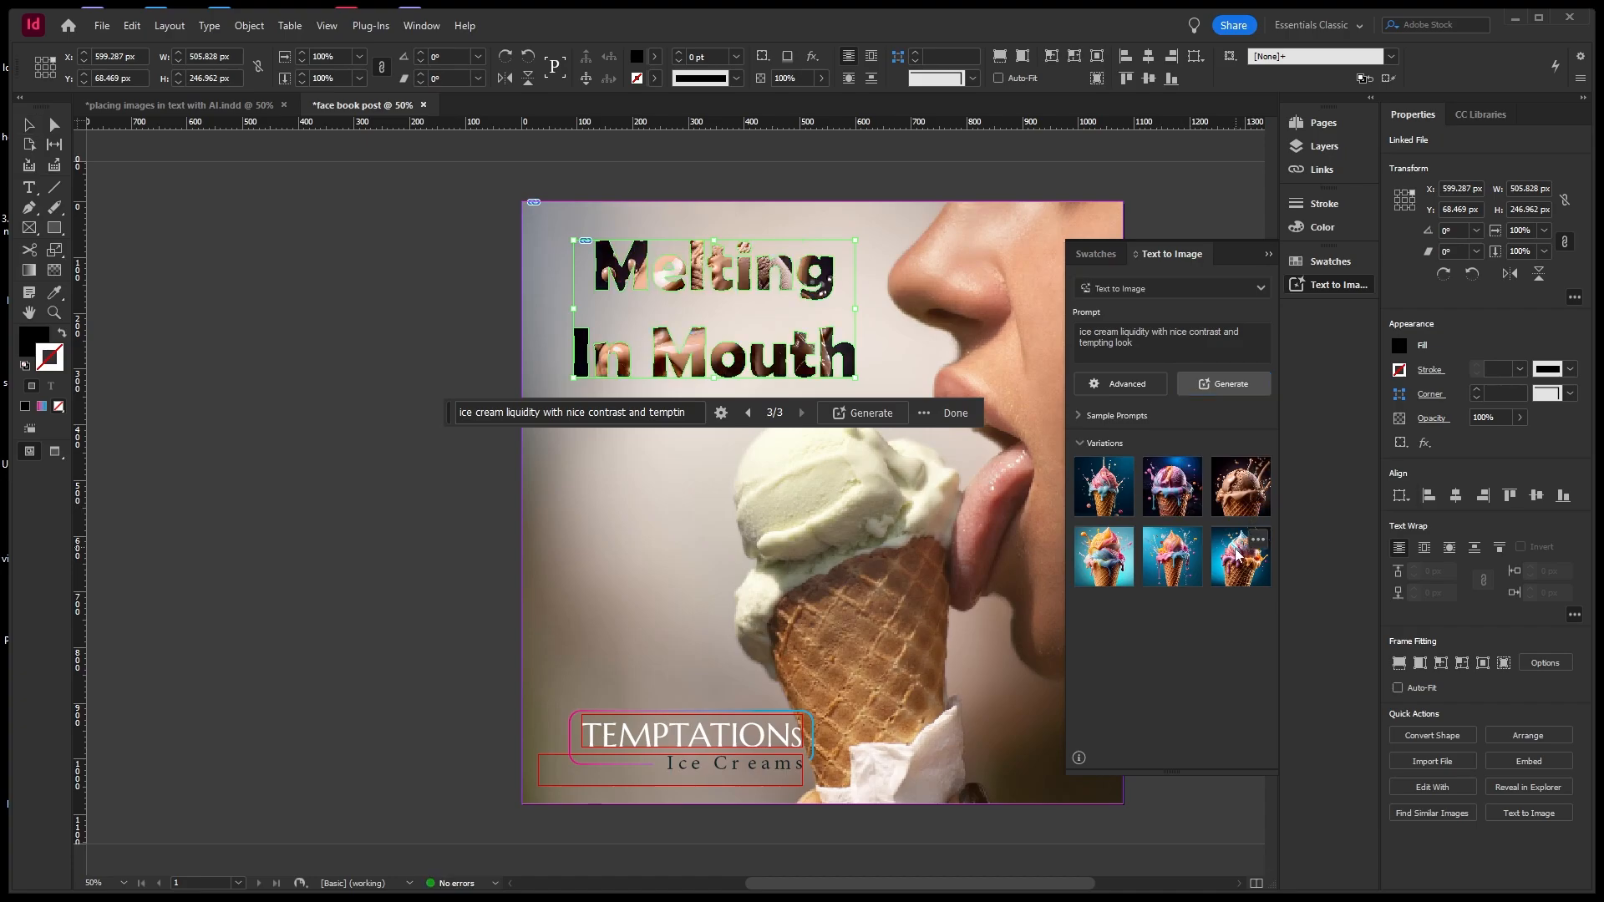
click(1176, 558)
click(1178, 558)
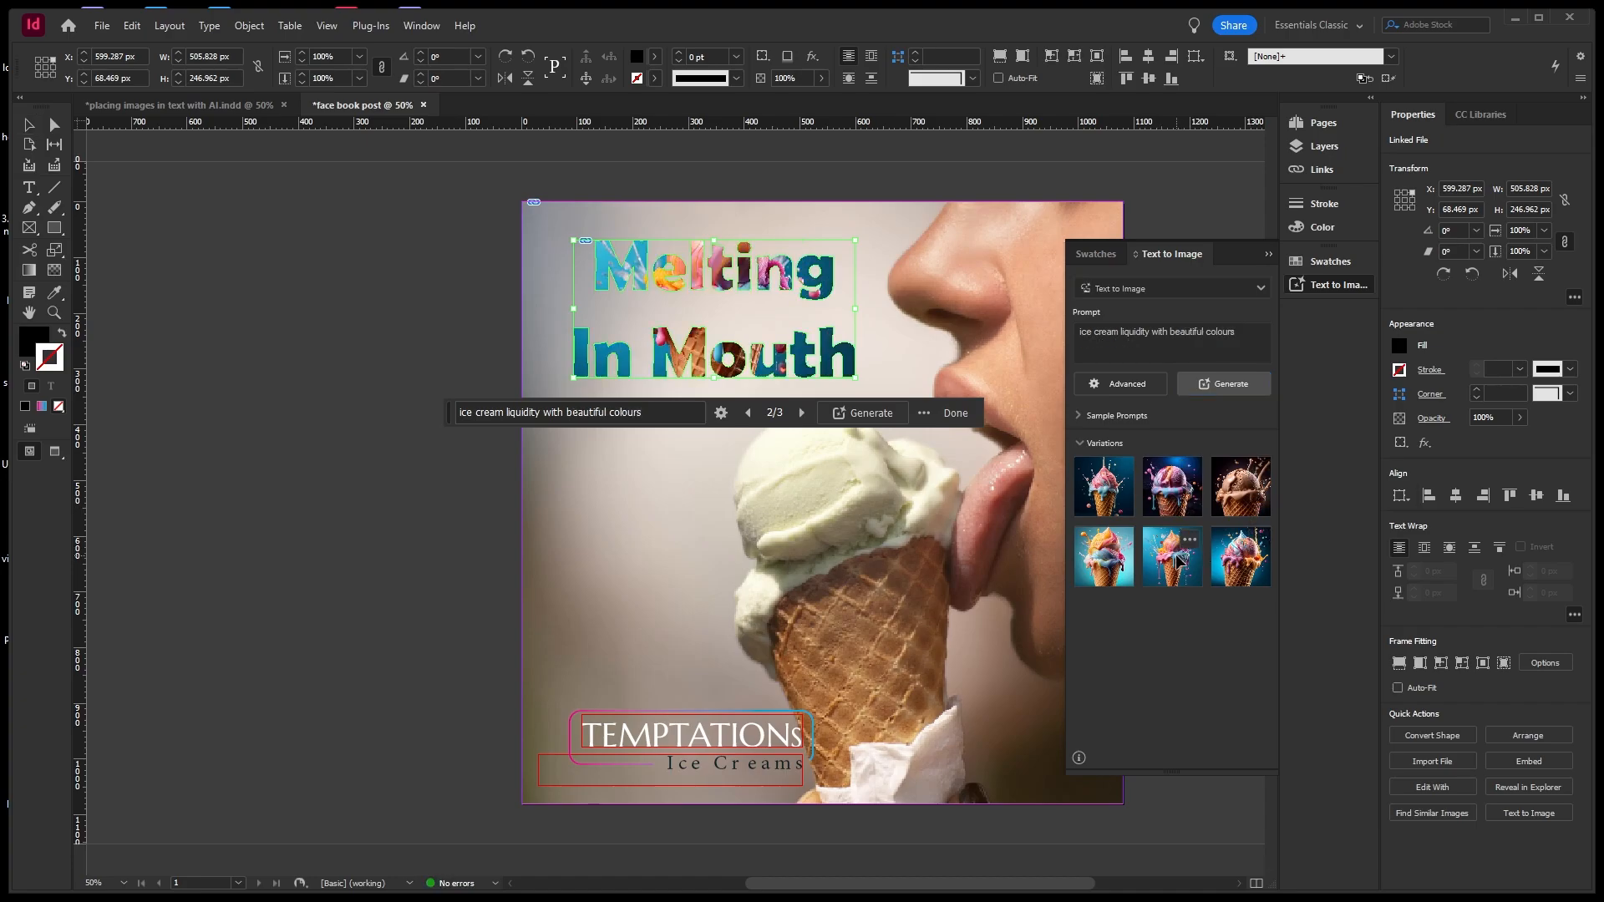
Change the caption's image prompt to "ice cream liquidity with nice colours and tempting look" and generate new variations.
click(1207, 346)
click(1168, 496)
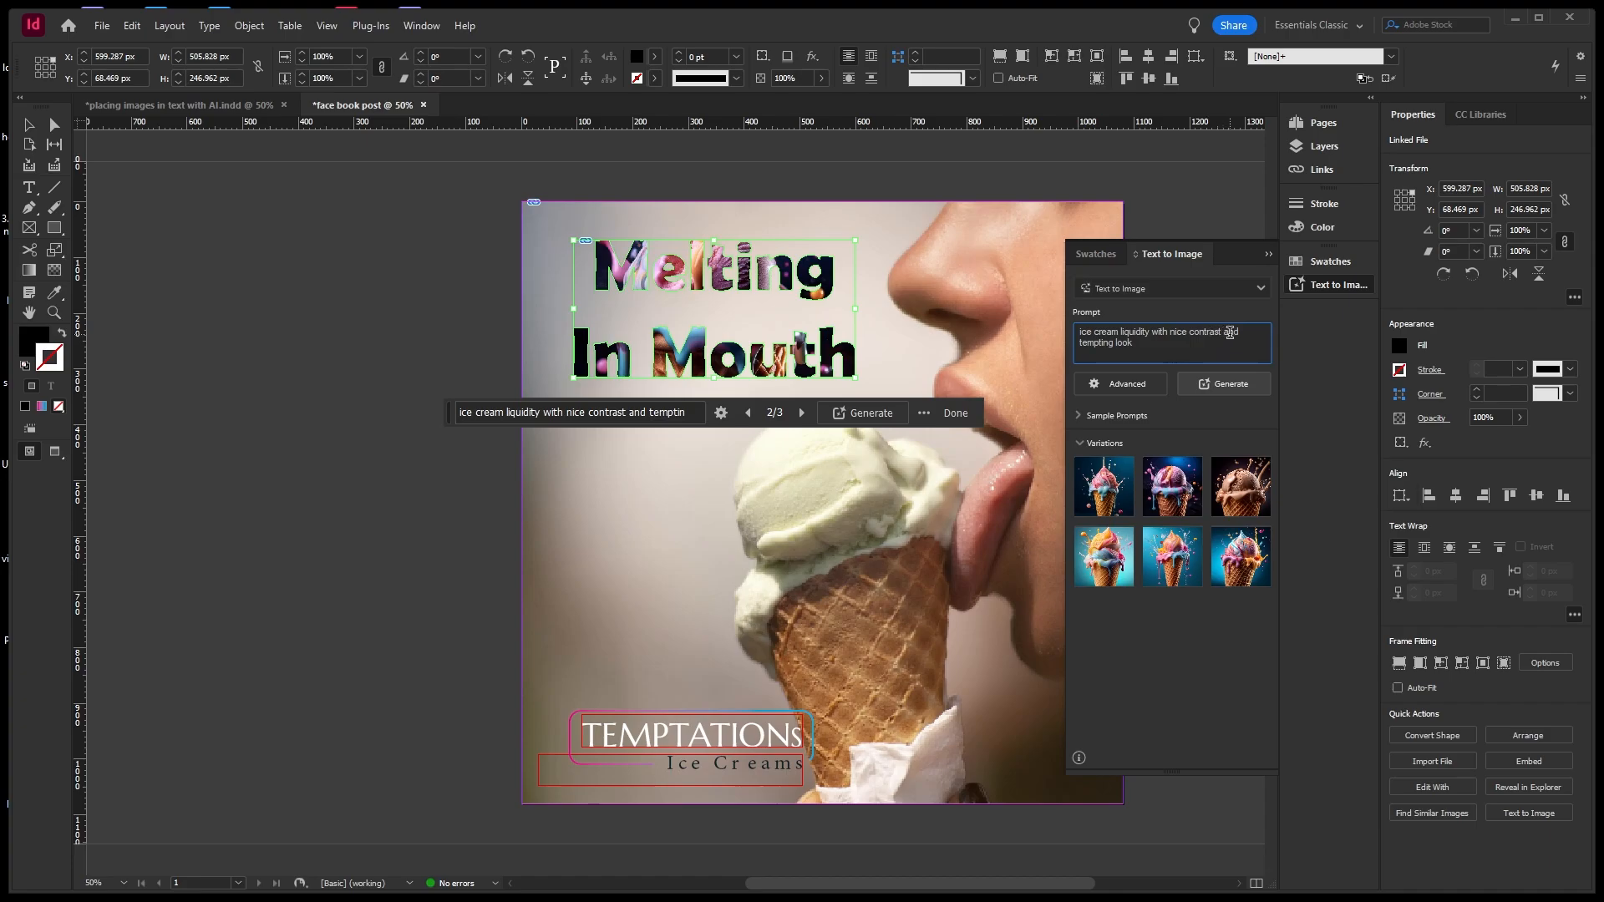
key(BackSpace)
key(BackSpace)
key(BackSpace)
key(BackSpace)
key(BackSpace)
key(BackSpace)
key(BackSpace)
text(olours)
click(1230, 386)
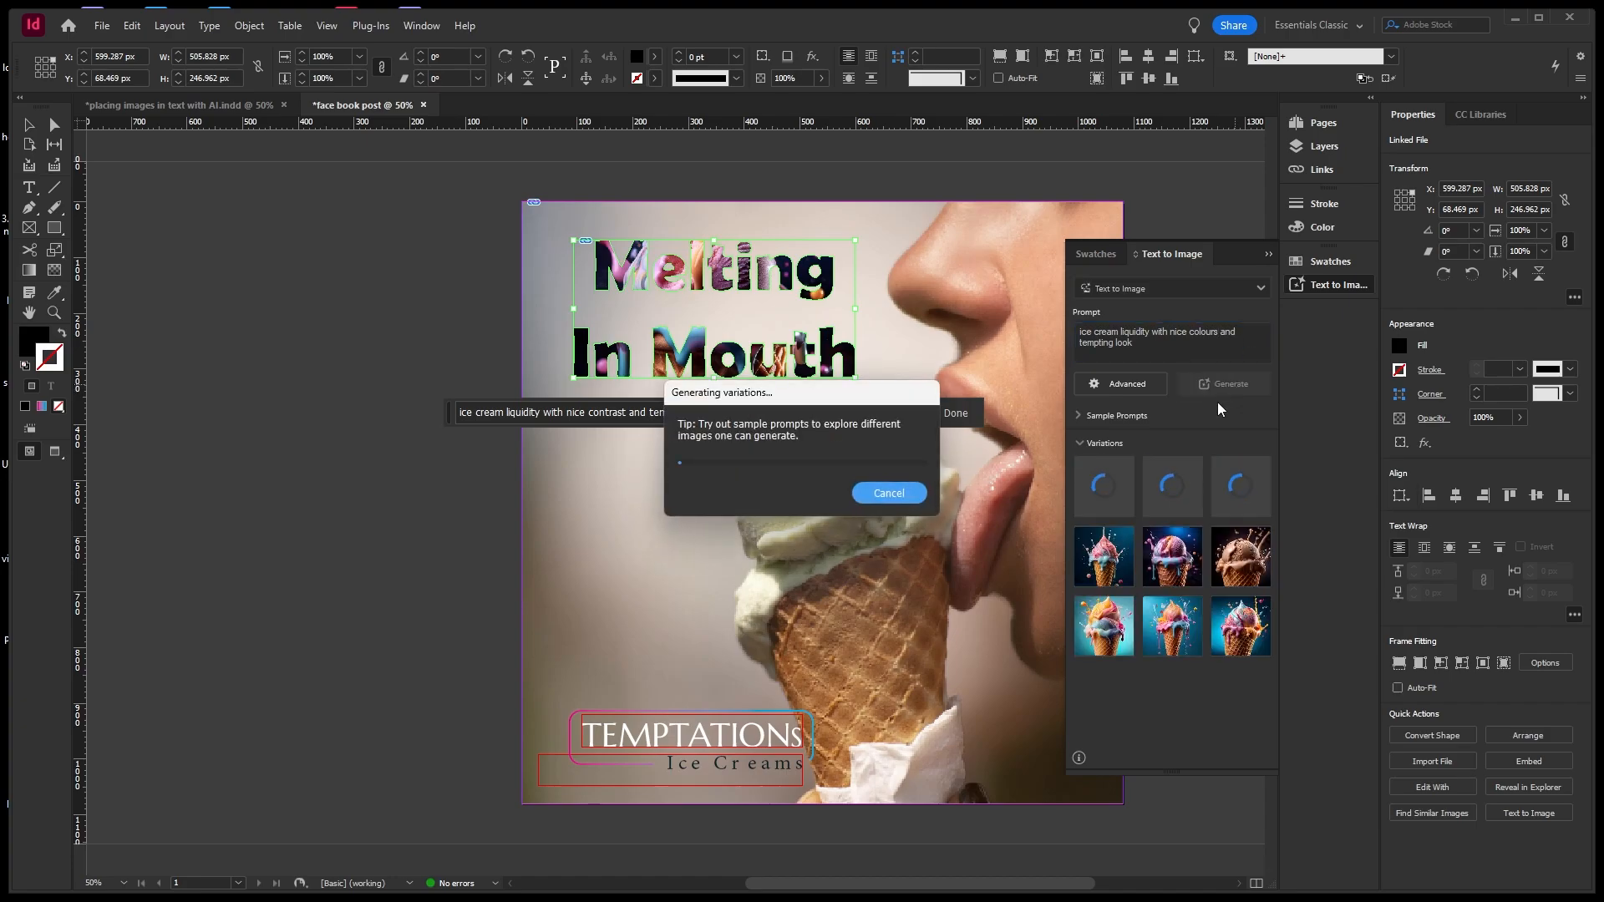
drag(884, 405, 869, 511)
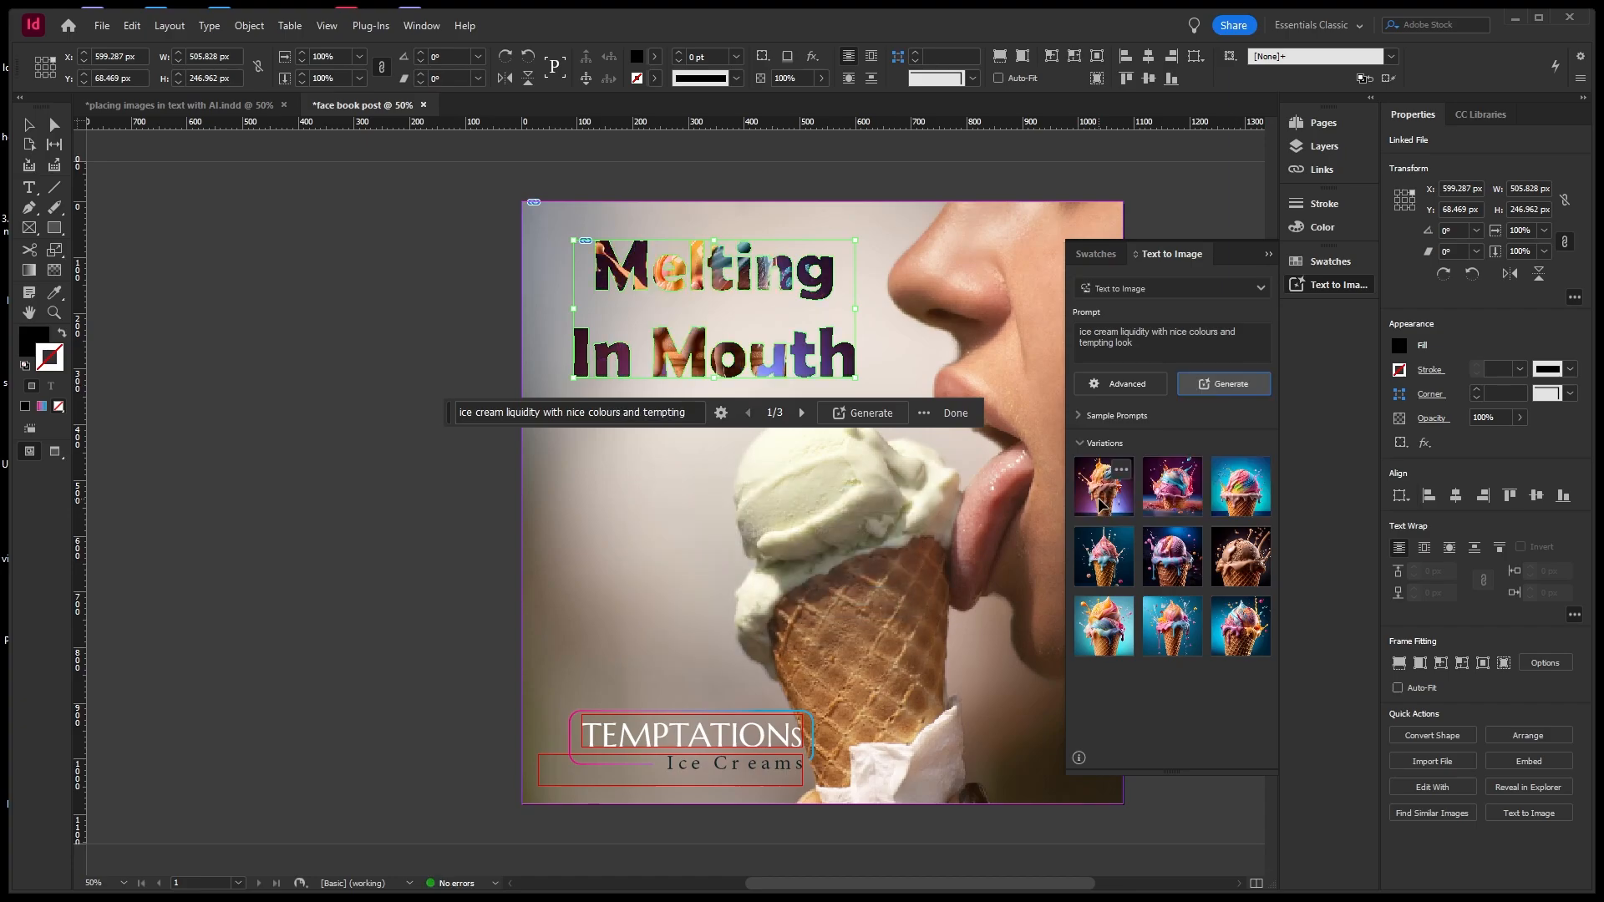
Compare the three "nice colours" variations inside the caption lettering, apply the second one, and deselect the caption.
click(1174, 504)
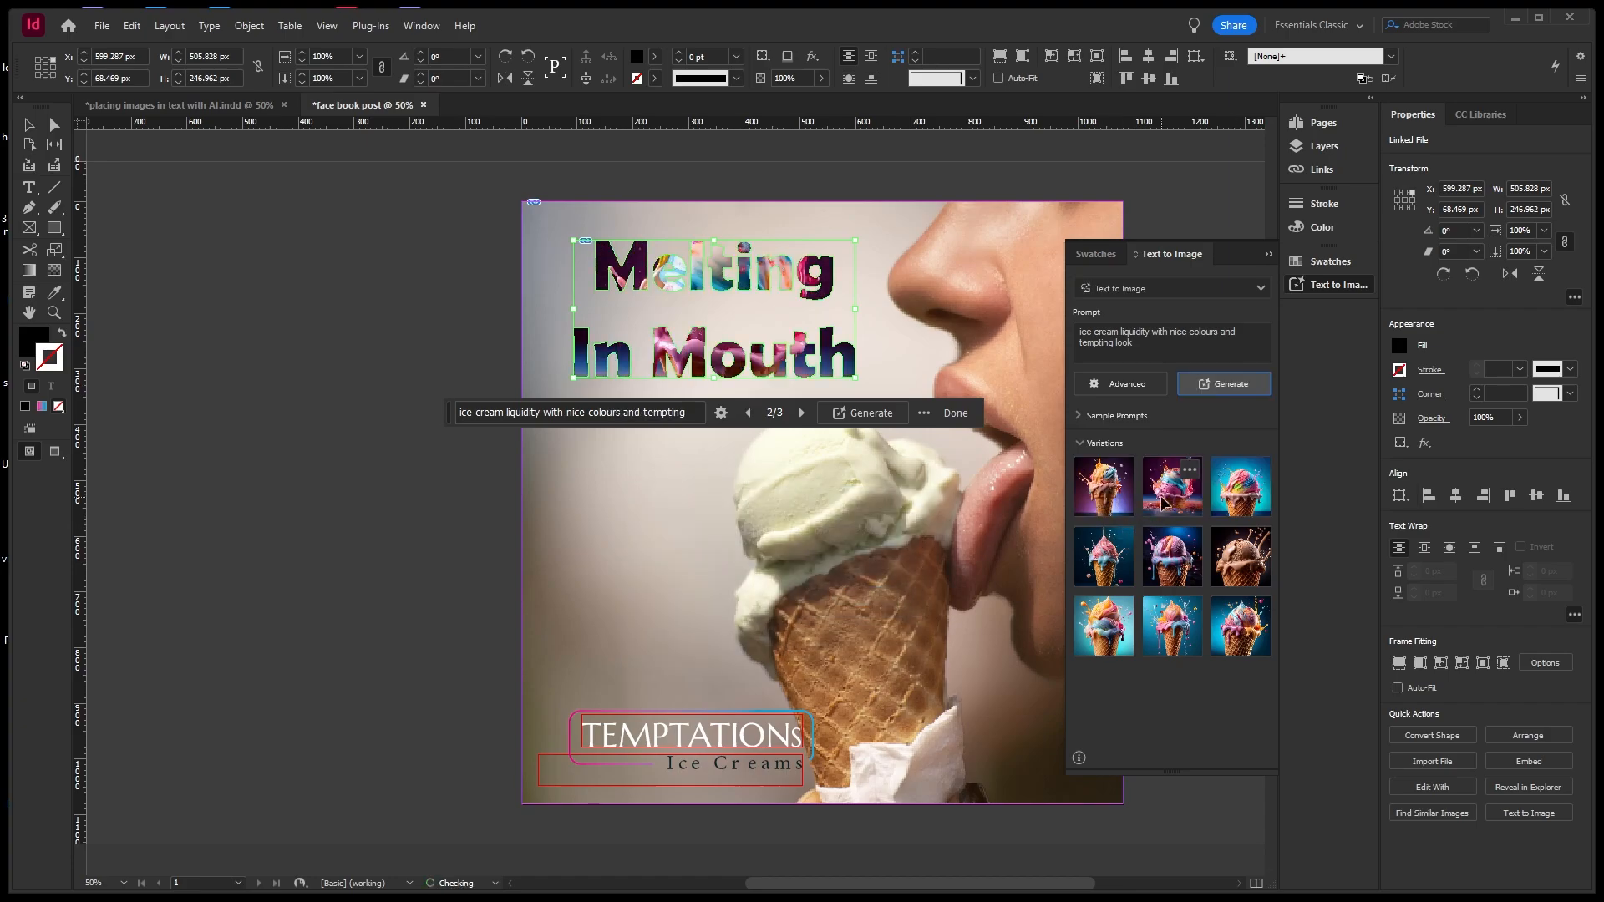
click(1243, 500)
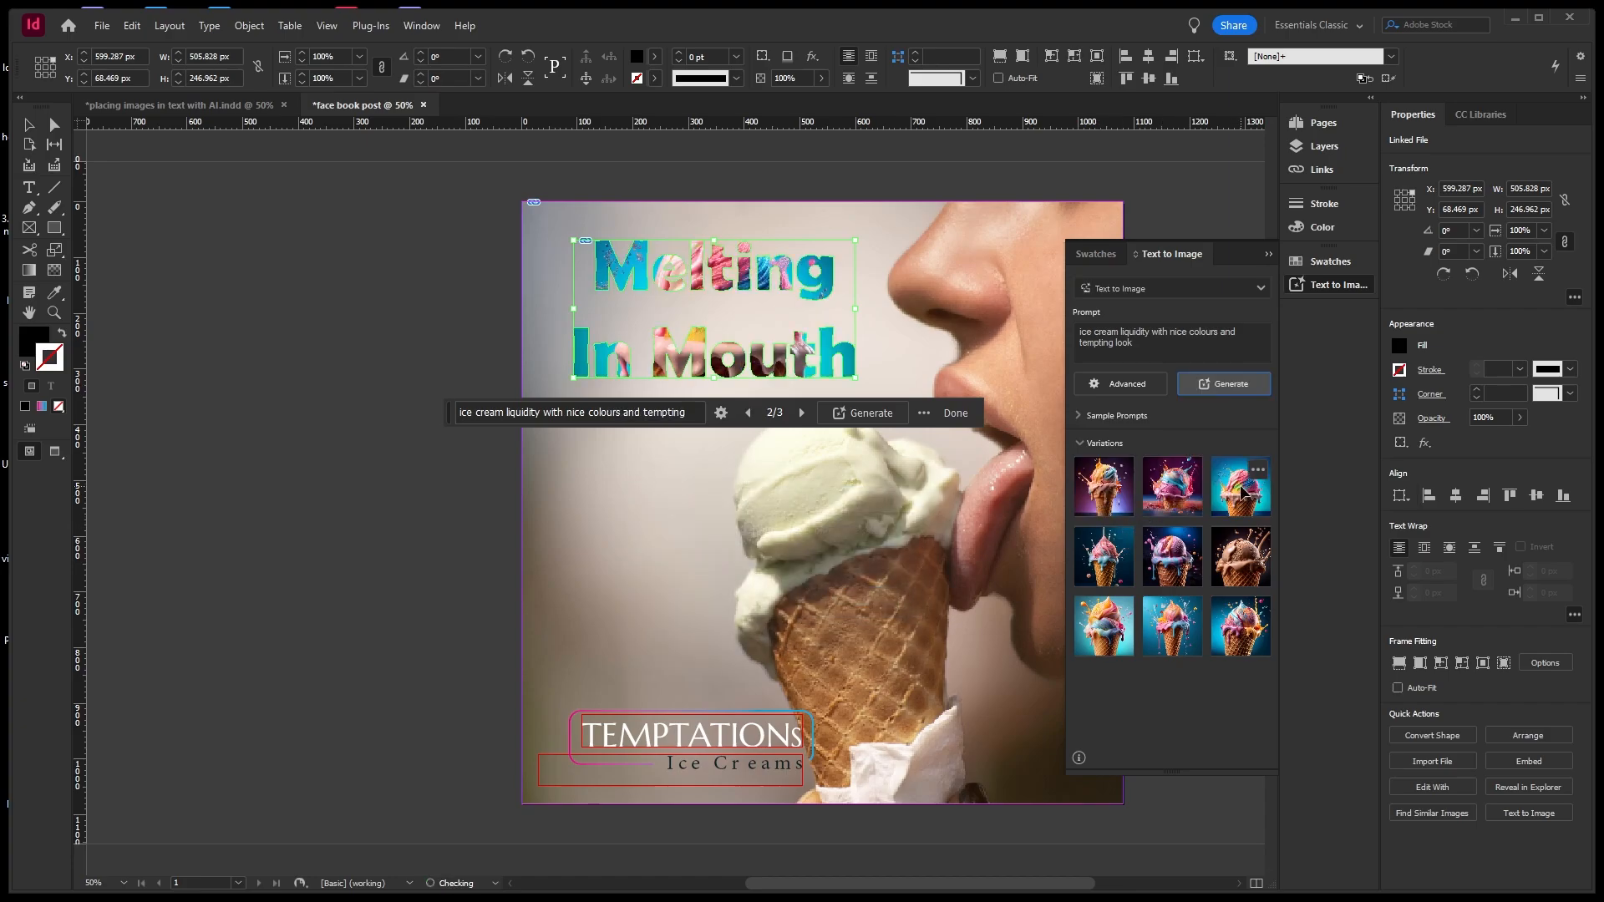
click(1114, 499)
click(1162, 502)
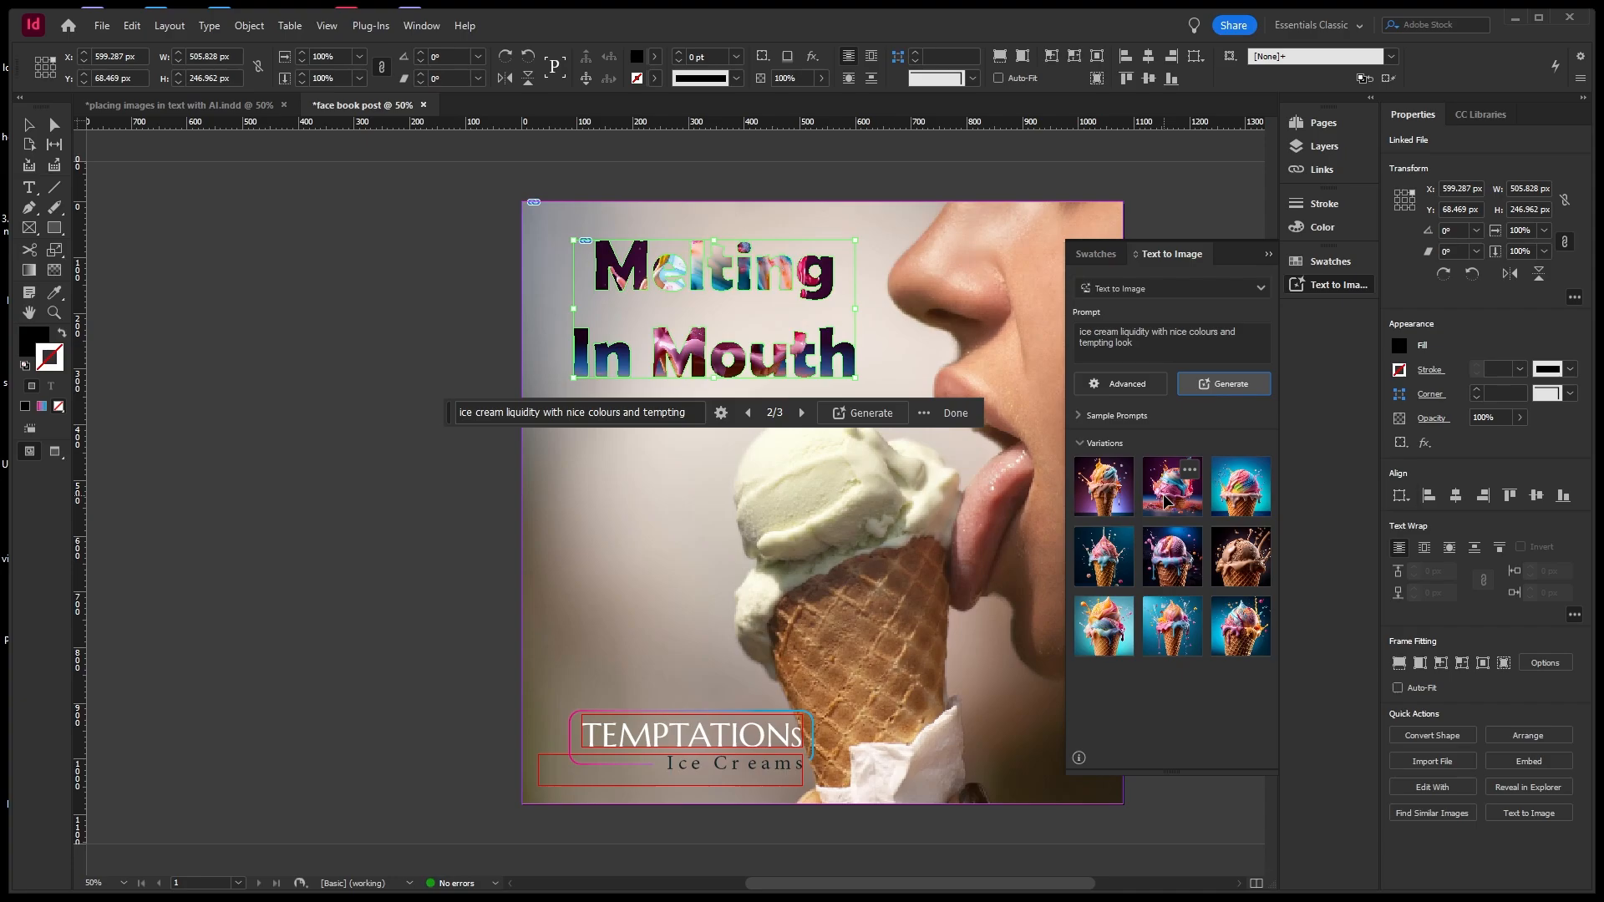
click(1241, 497)
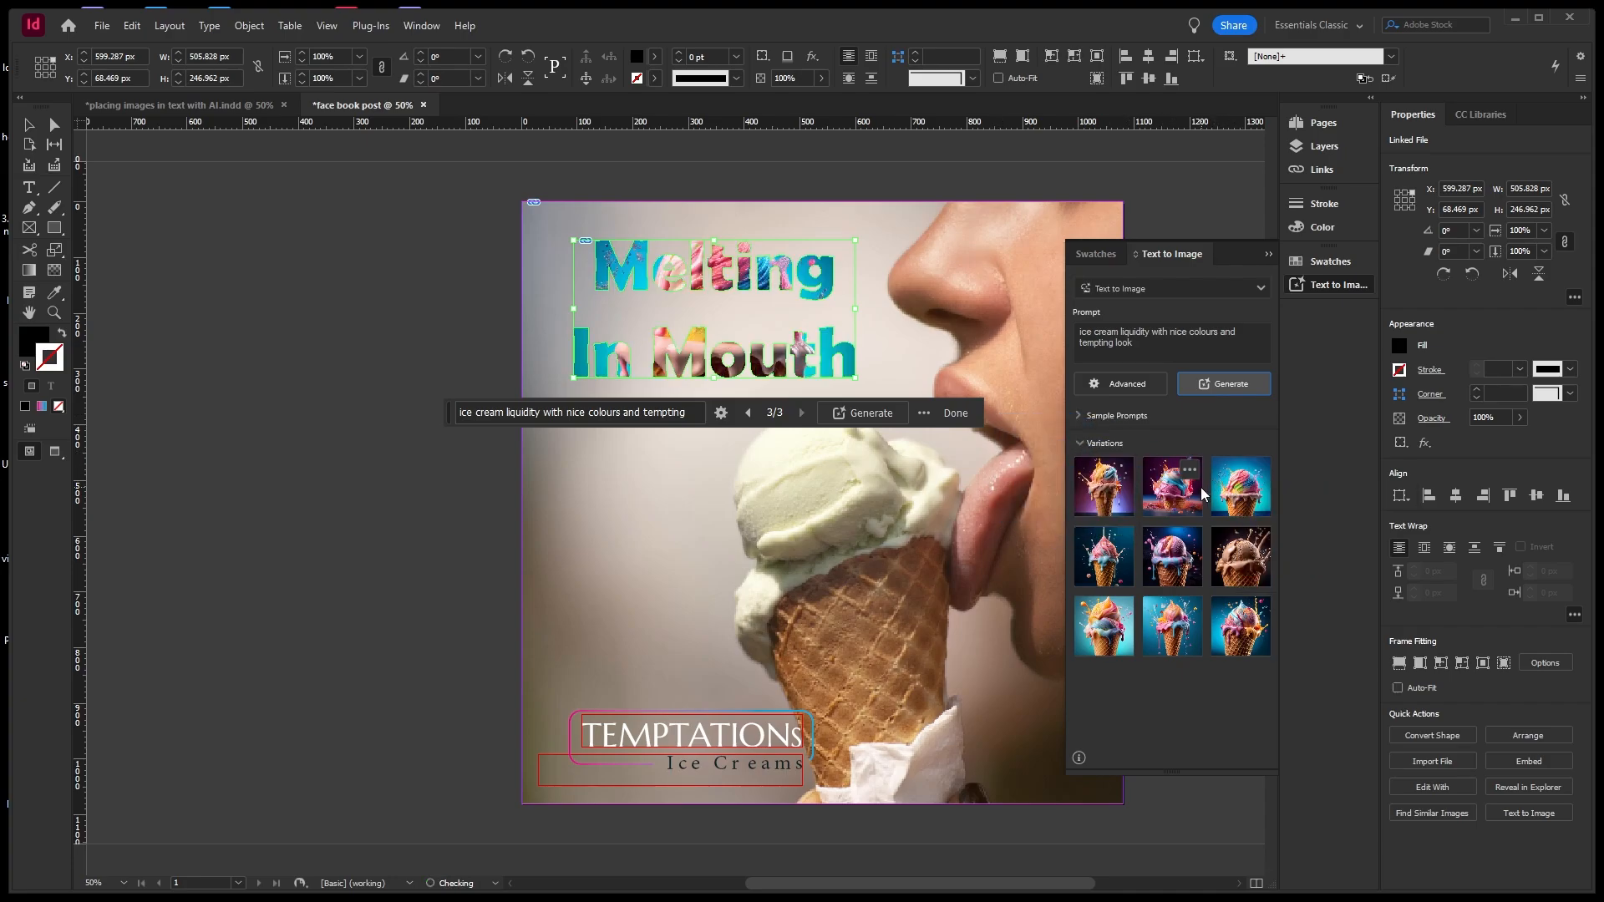
click(1191, 495)
drag(1190, 495, 4, 155)
click(29, 125)
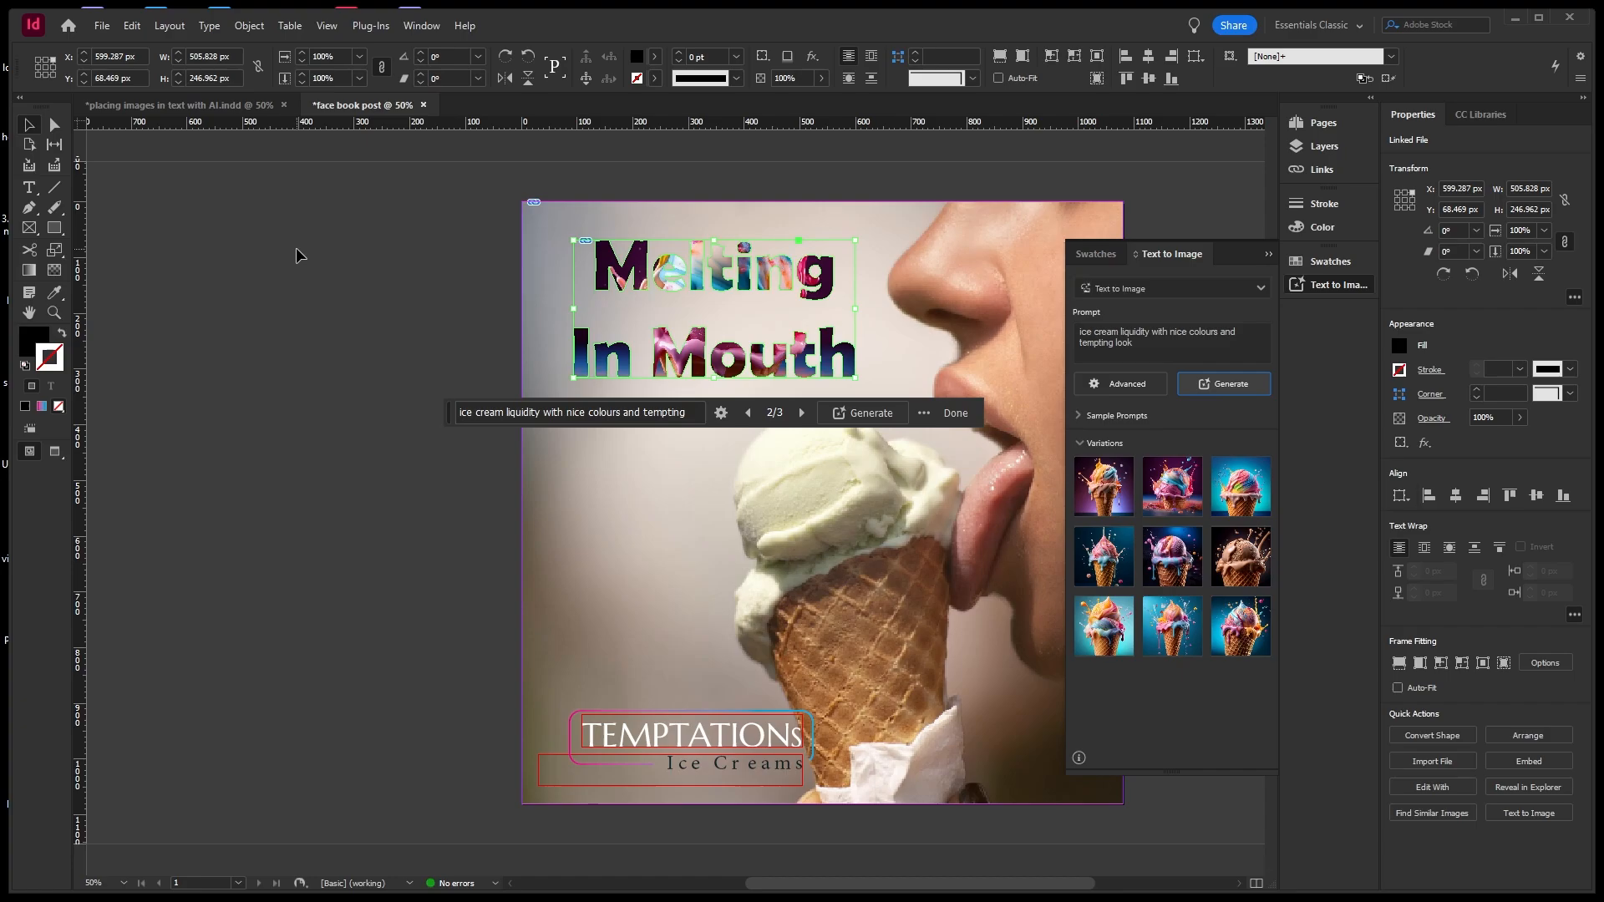
click(319, 285)
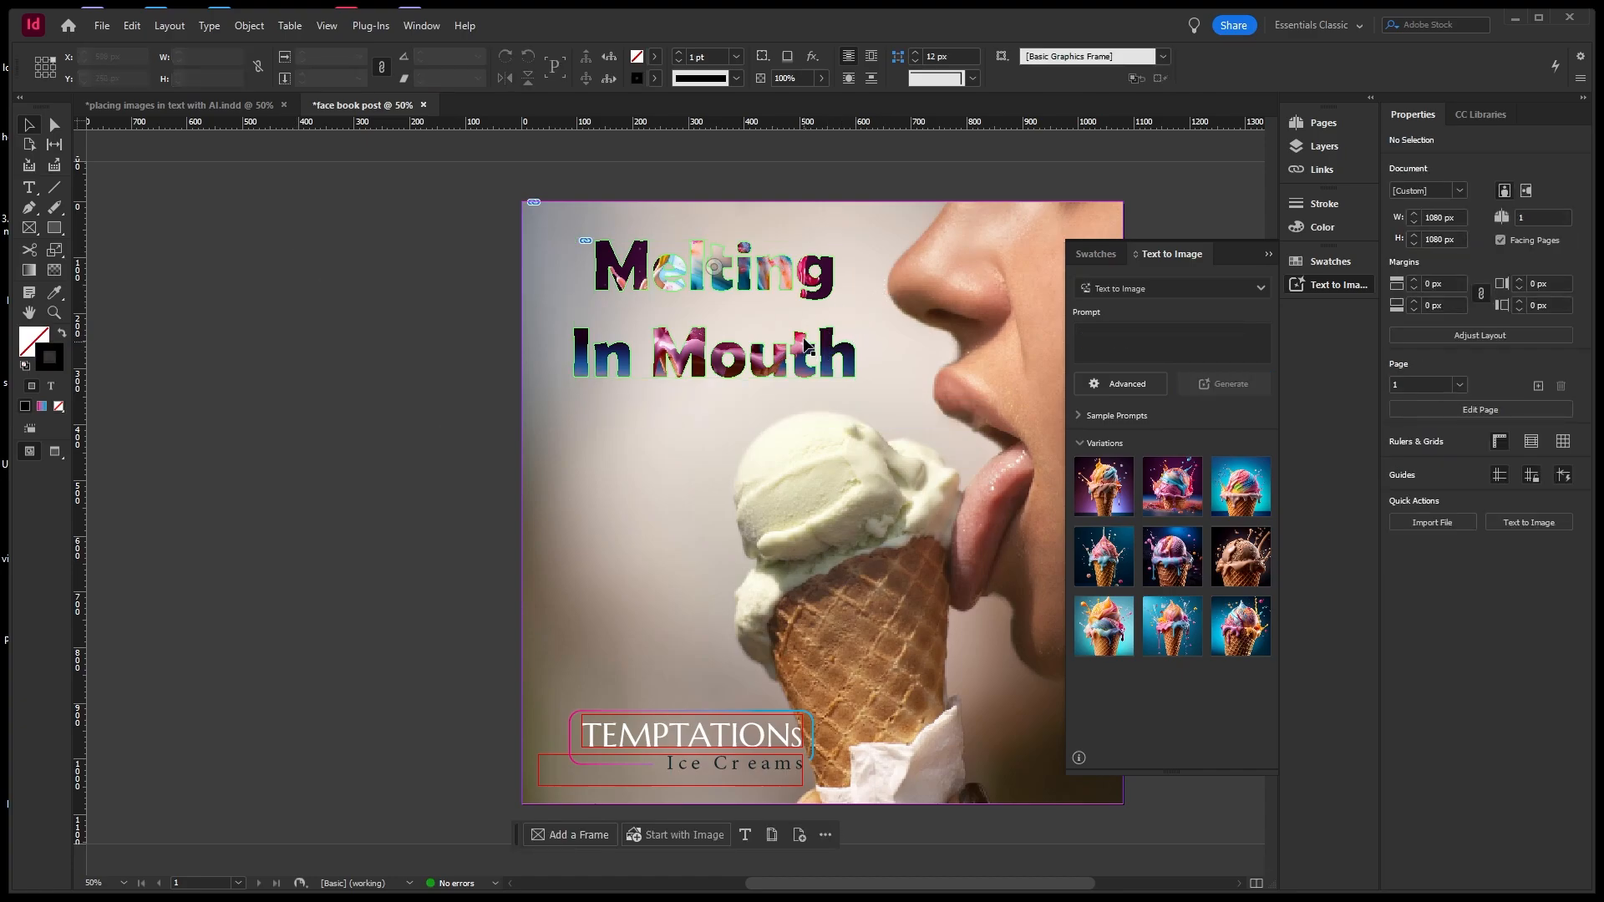
Add a Bevel and Emboss effect to the "Melting In Mouth" caption.
scroll(819, 314, up, 3)
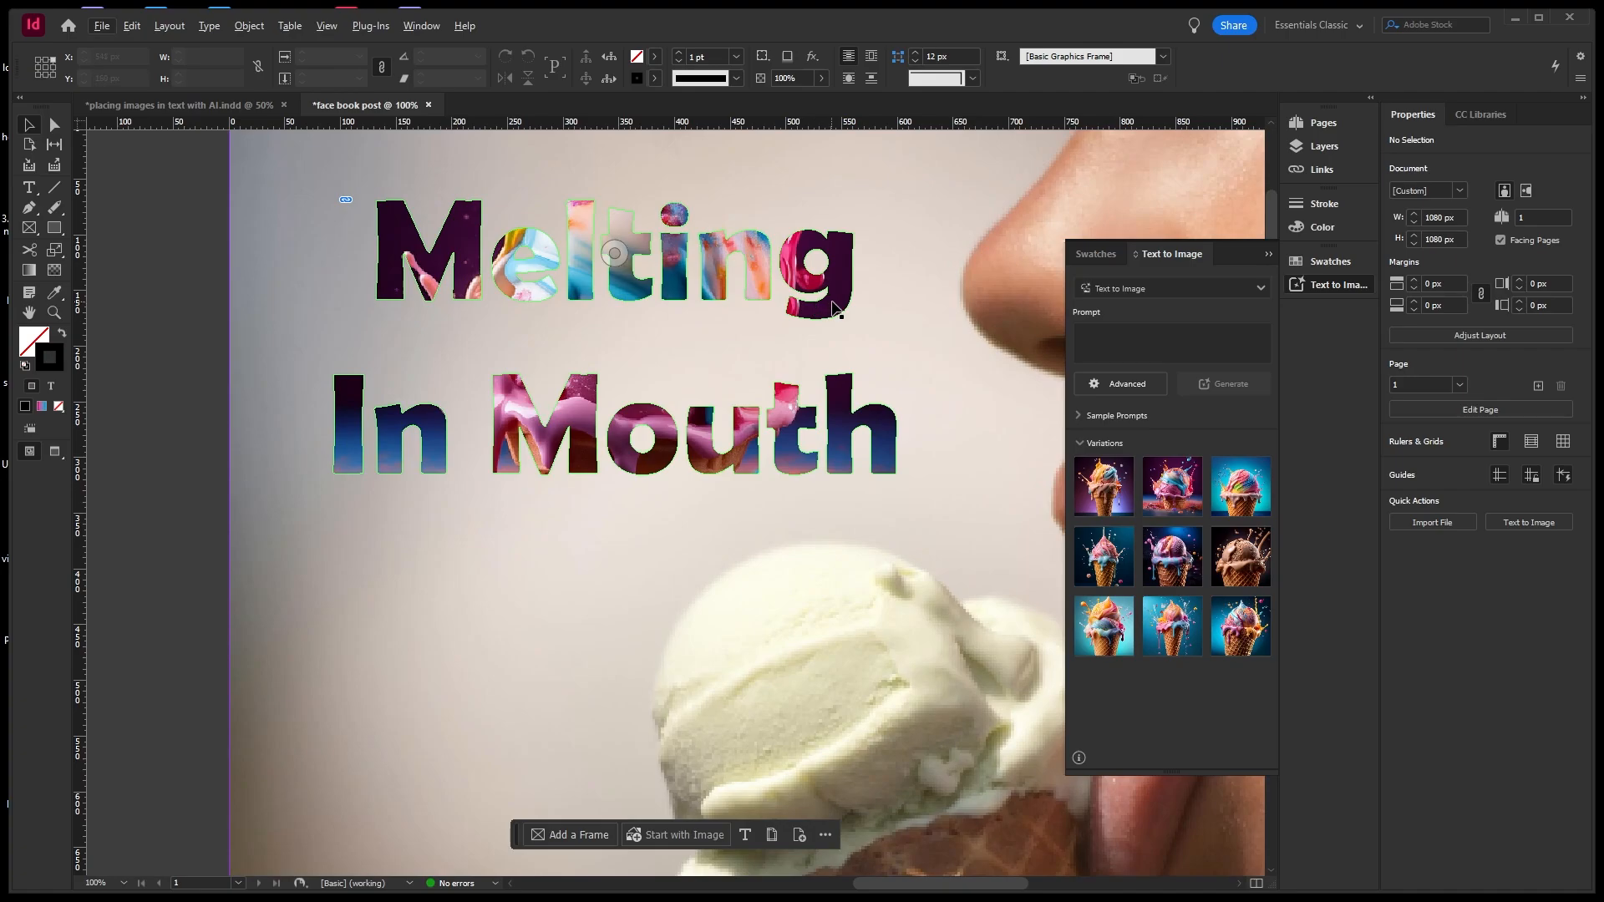
click(833, 308)
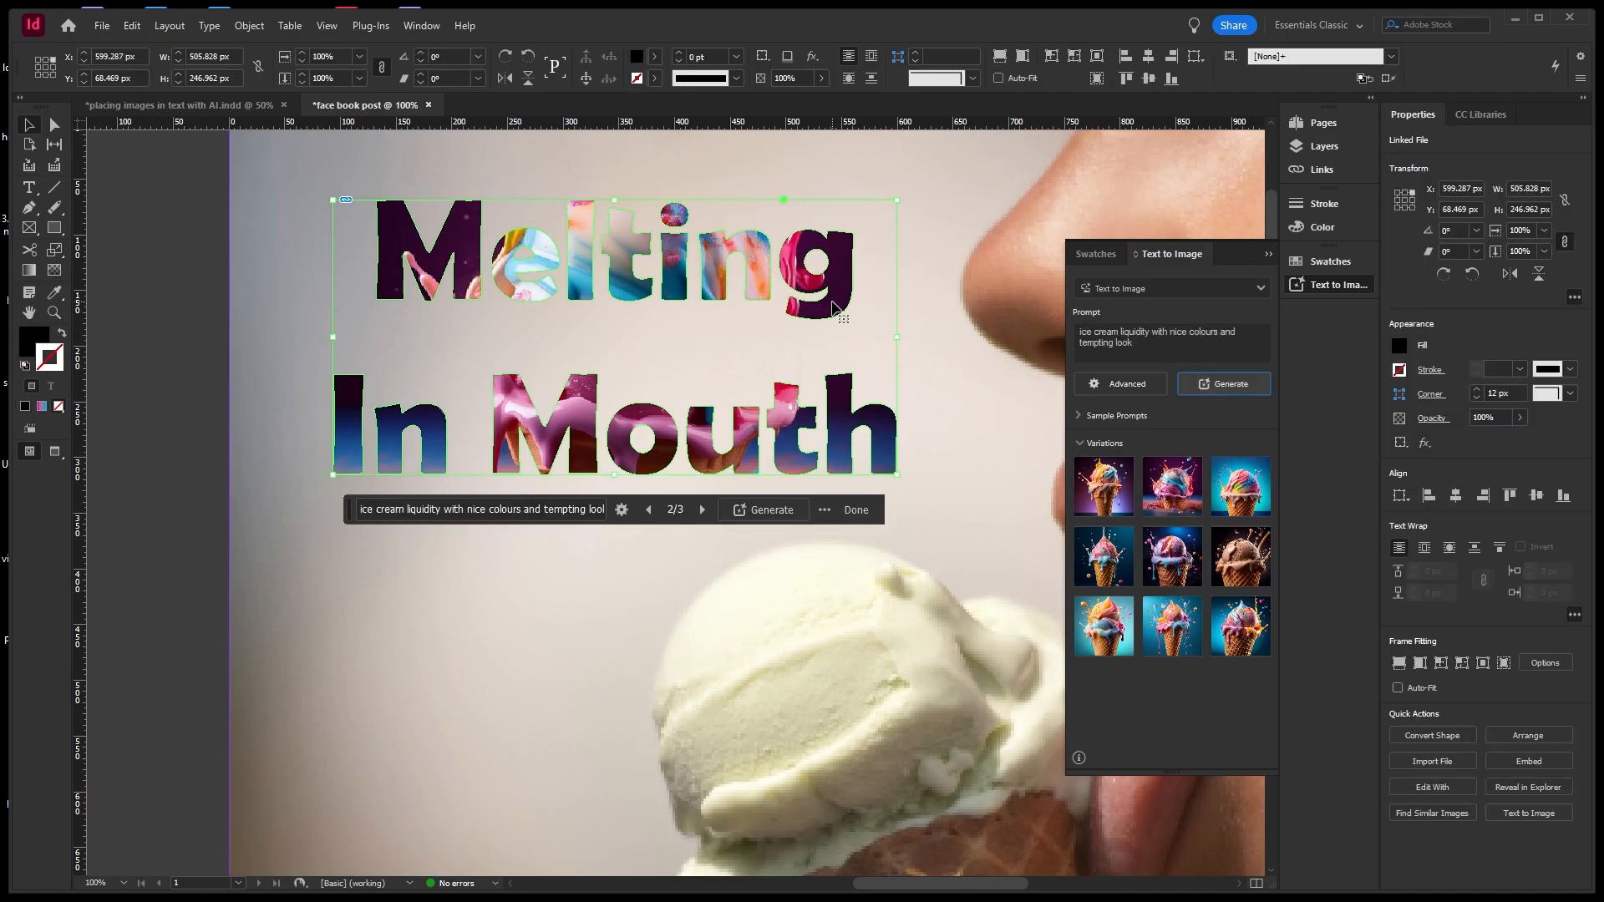
right_click(833, 308)
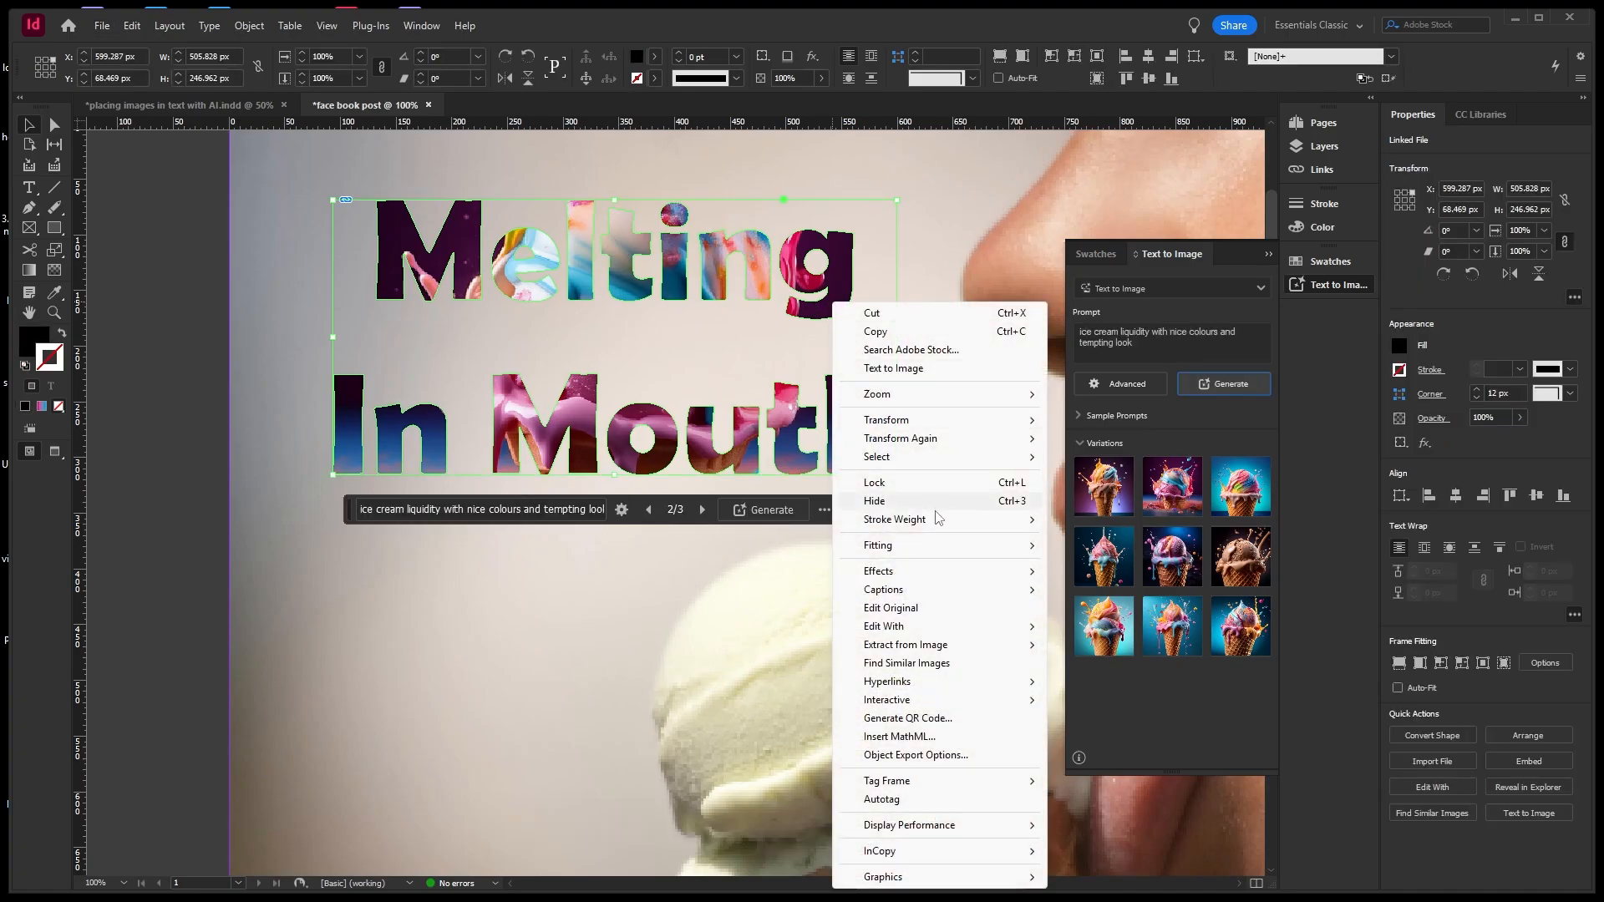
mouse_move(1001, 573)
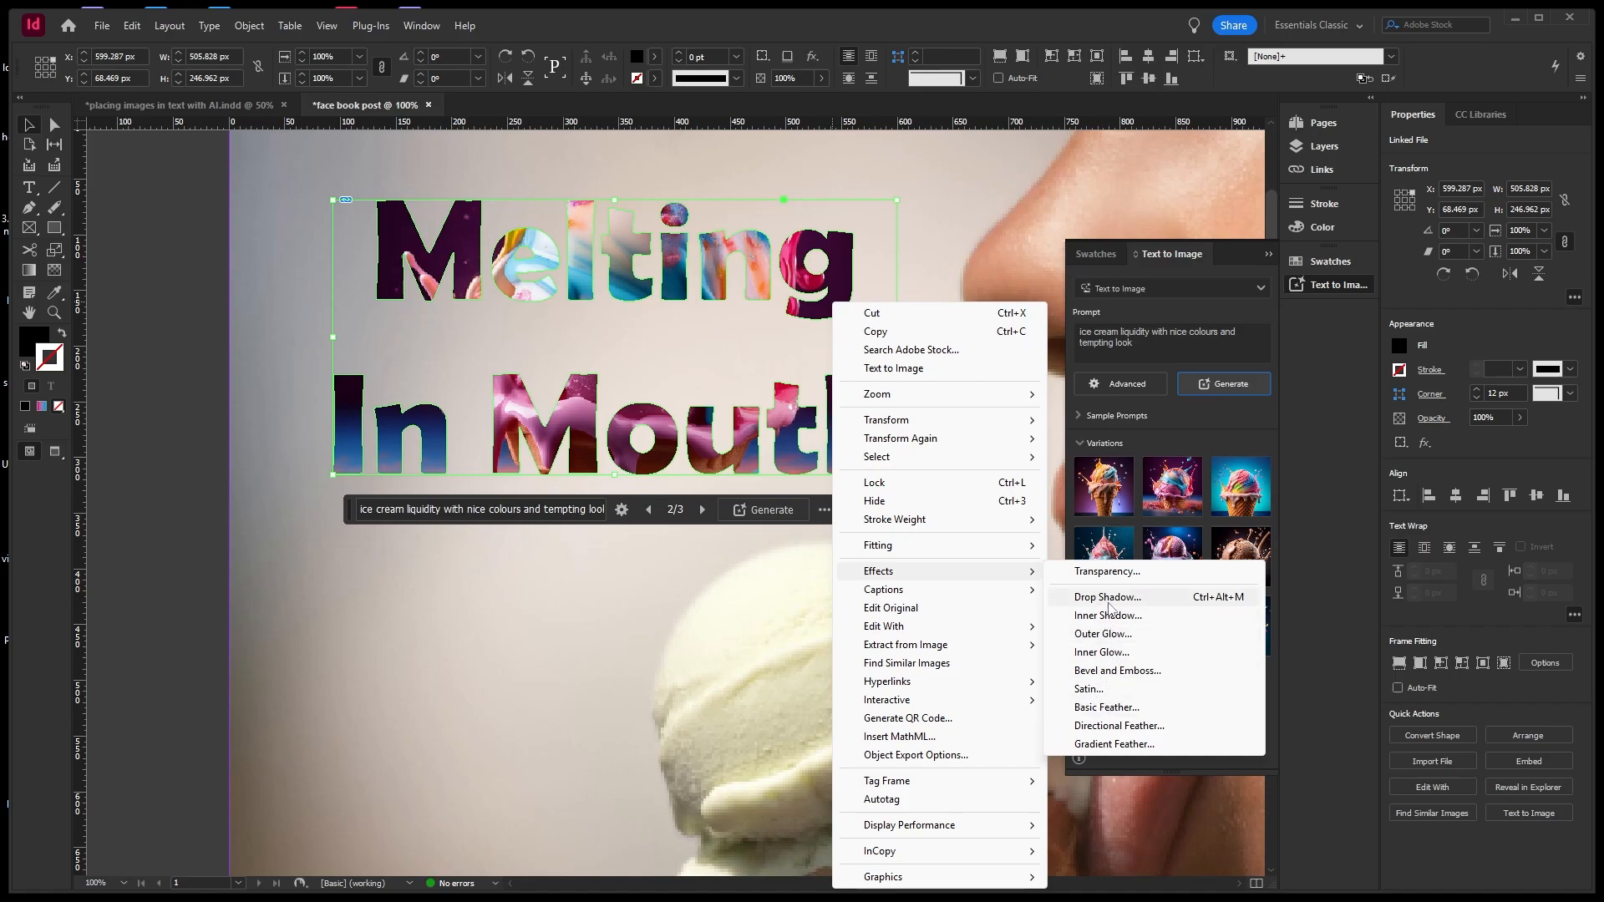
click(1126, 671)
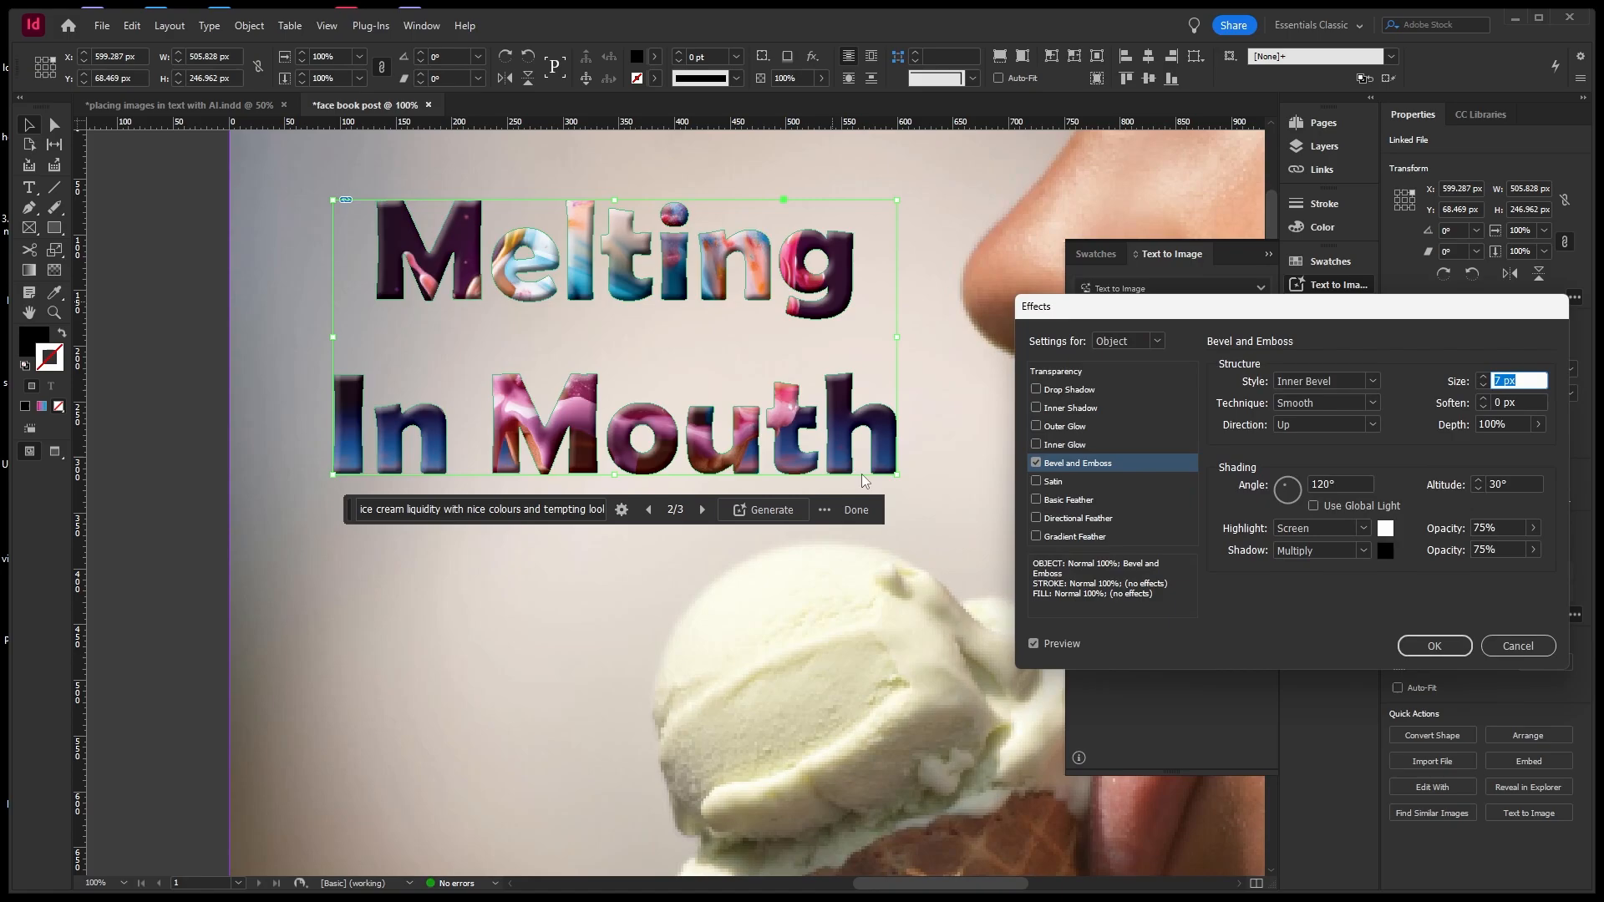
Try a drop shadow on the caption in place of the bevel, and switch back to Bevel and Emboss.
click(1037, 462)
click(1037, 389)
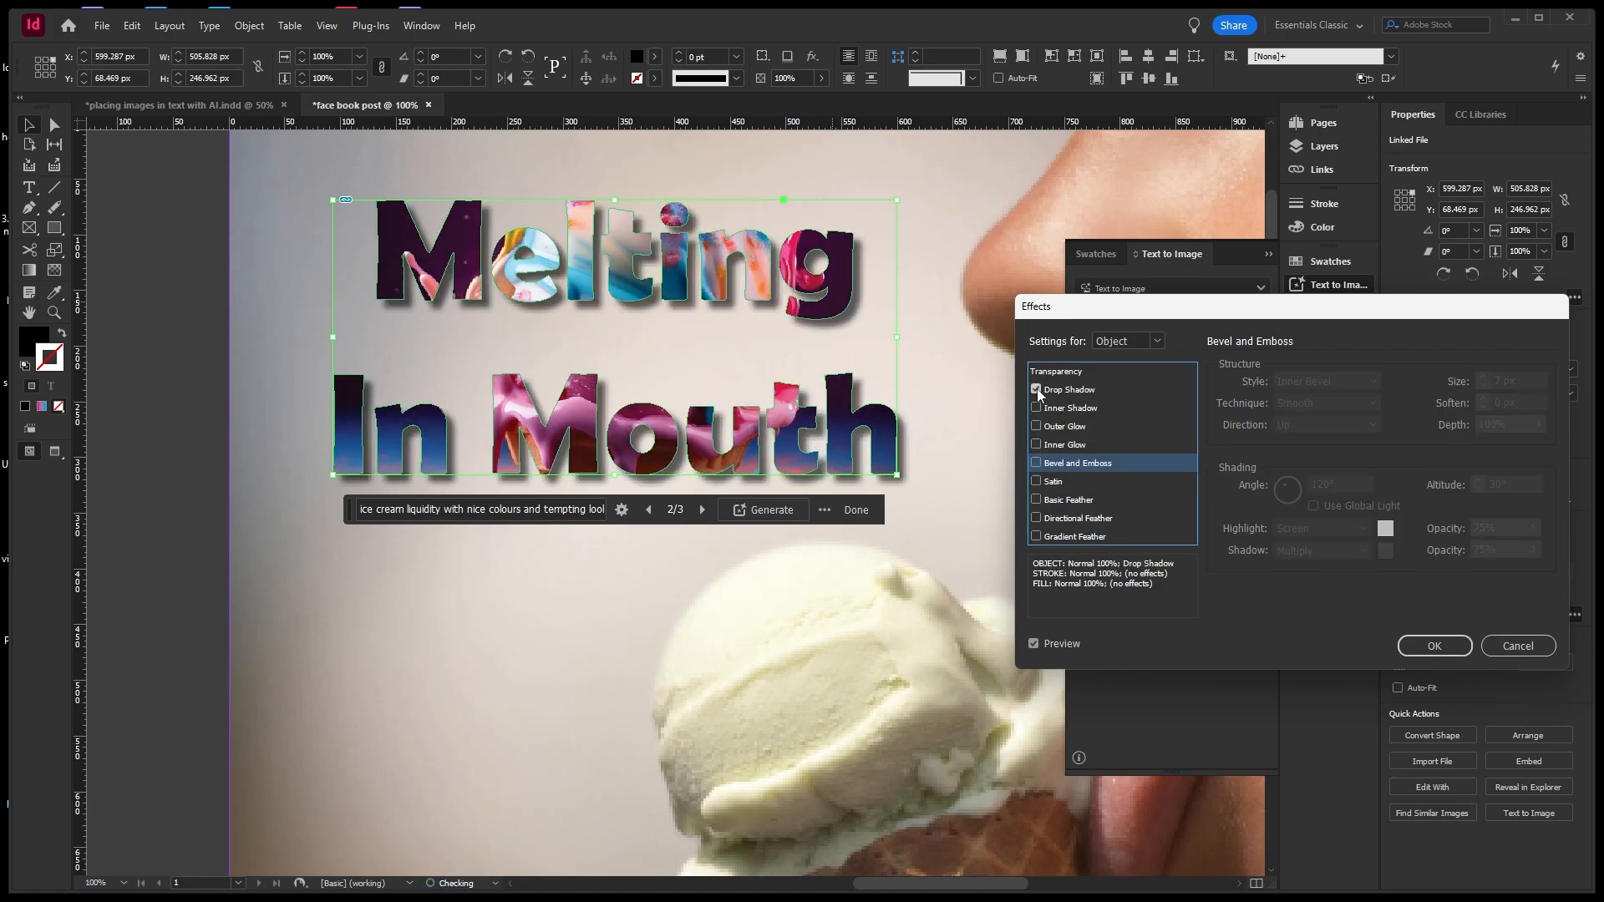
click(1036, 389)
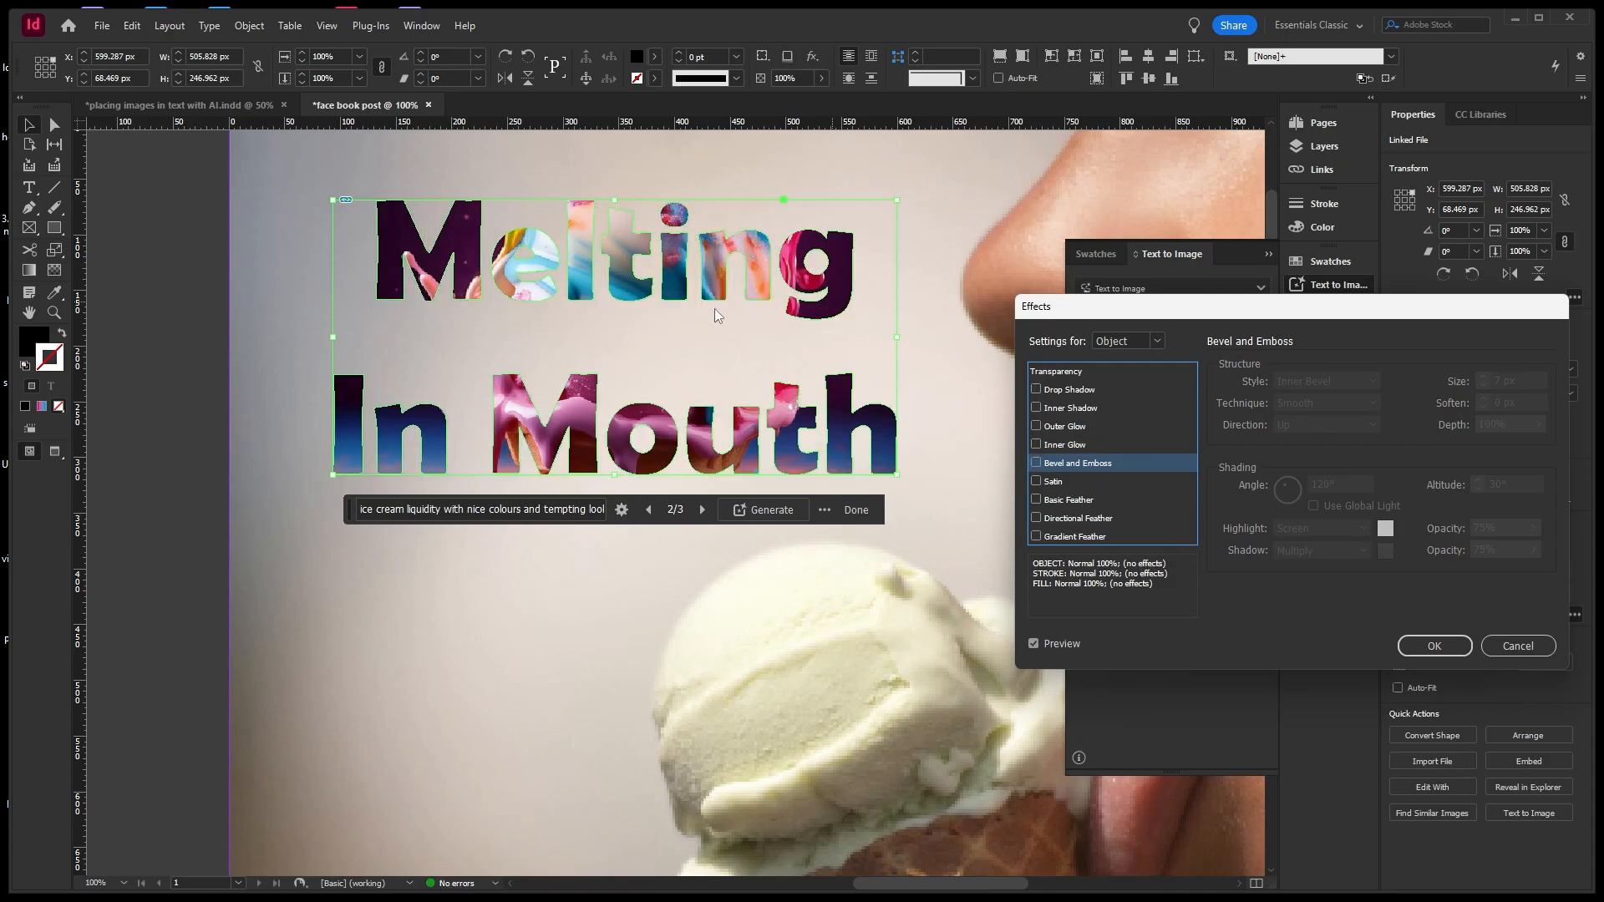
click(1036, 463)
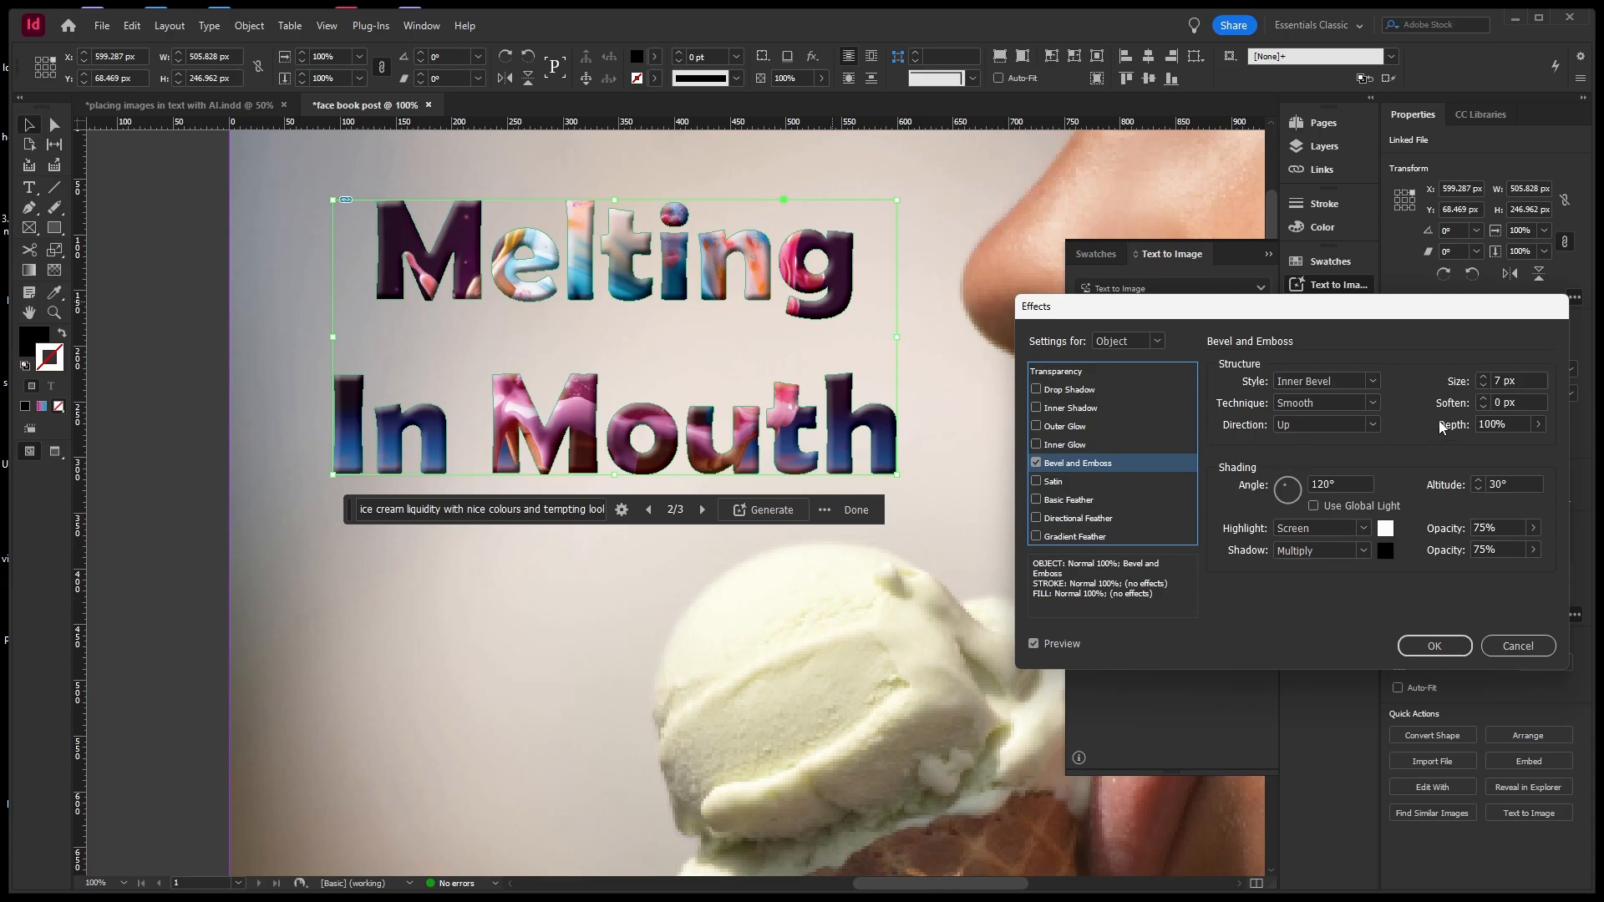
Set the caption's bevel size to 10 px with soften at 0 px.
click(1483, 380)
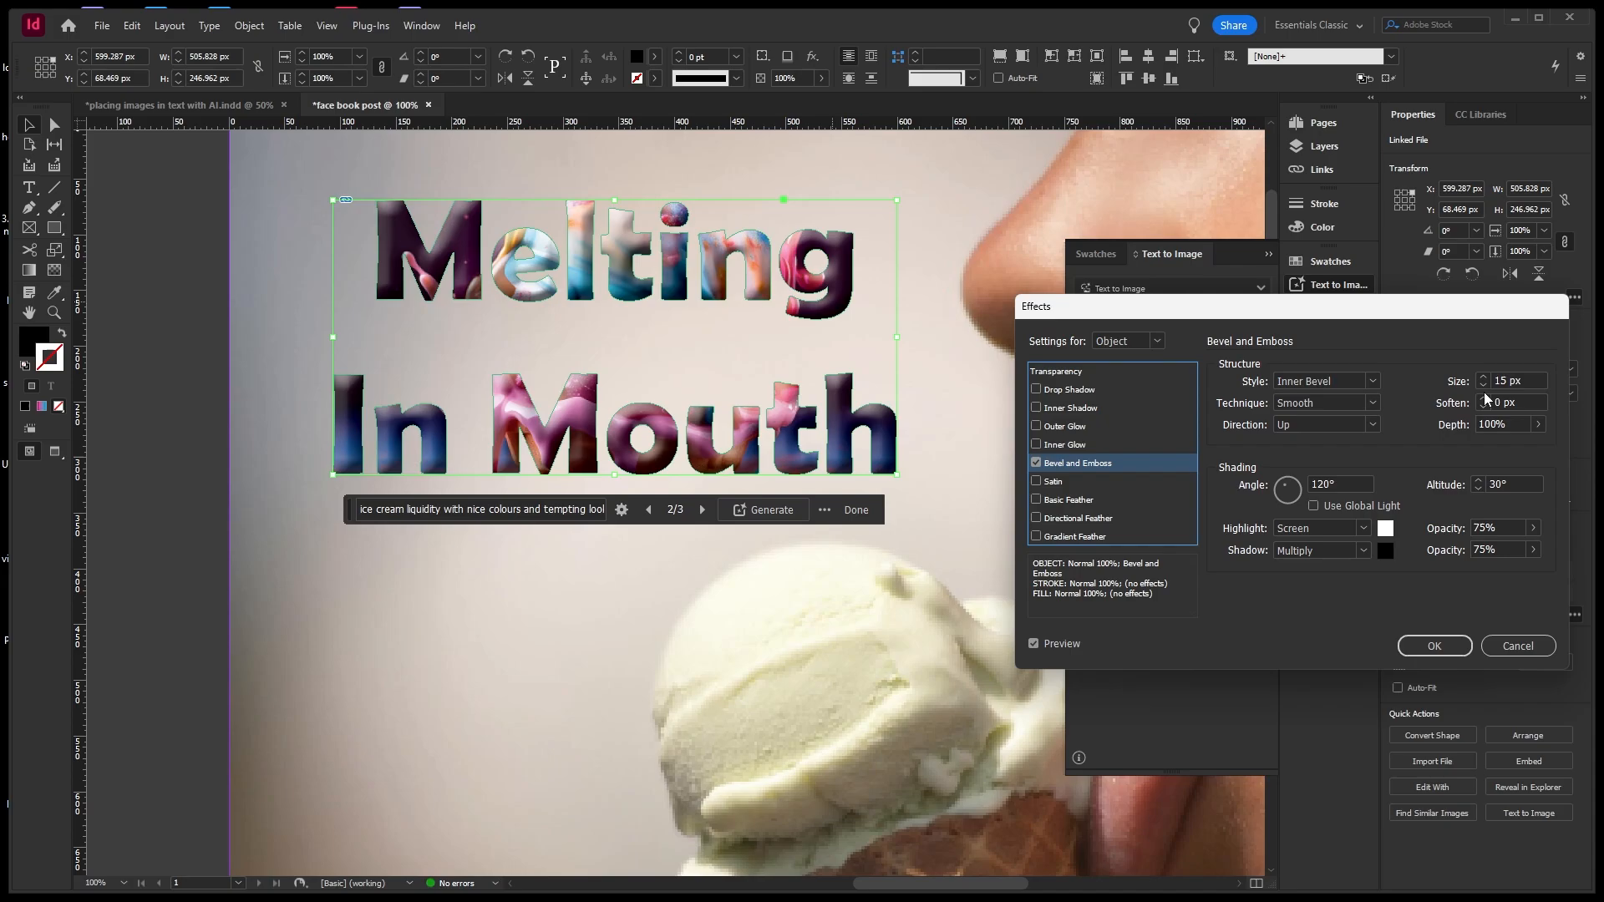
click(1483, 387)
click(1482, 386)
click(1482, 387)
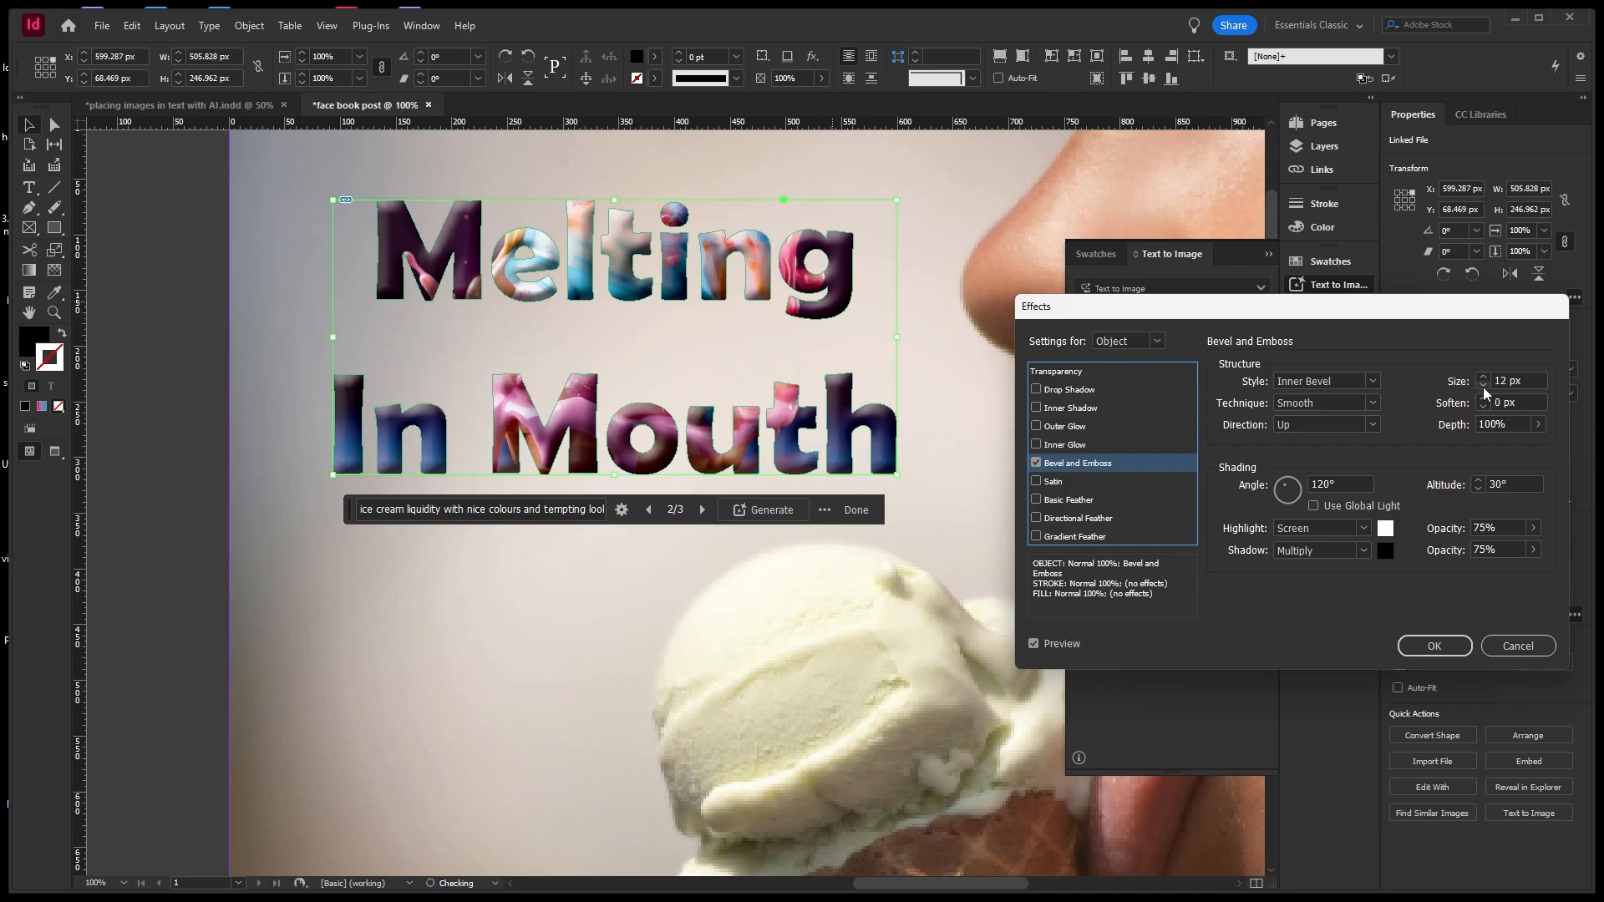
click(1482, 388)
click(1482, 388)
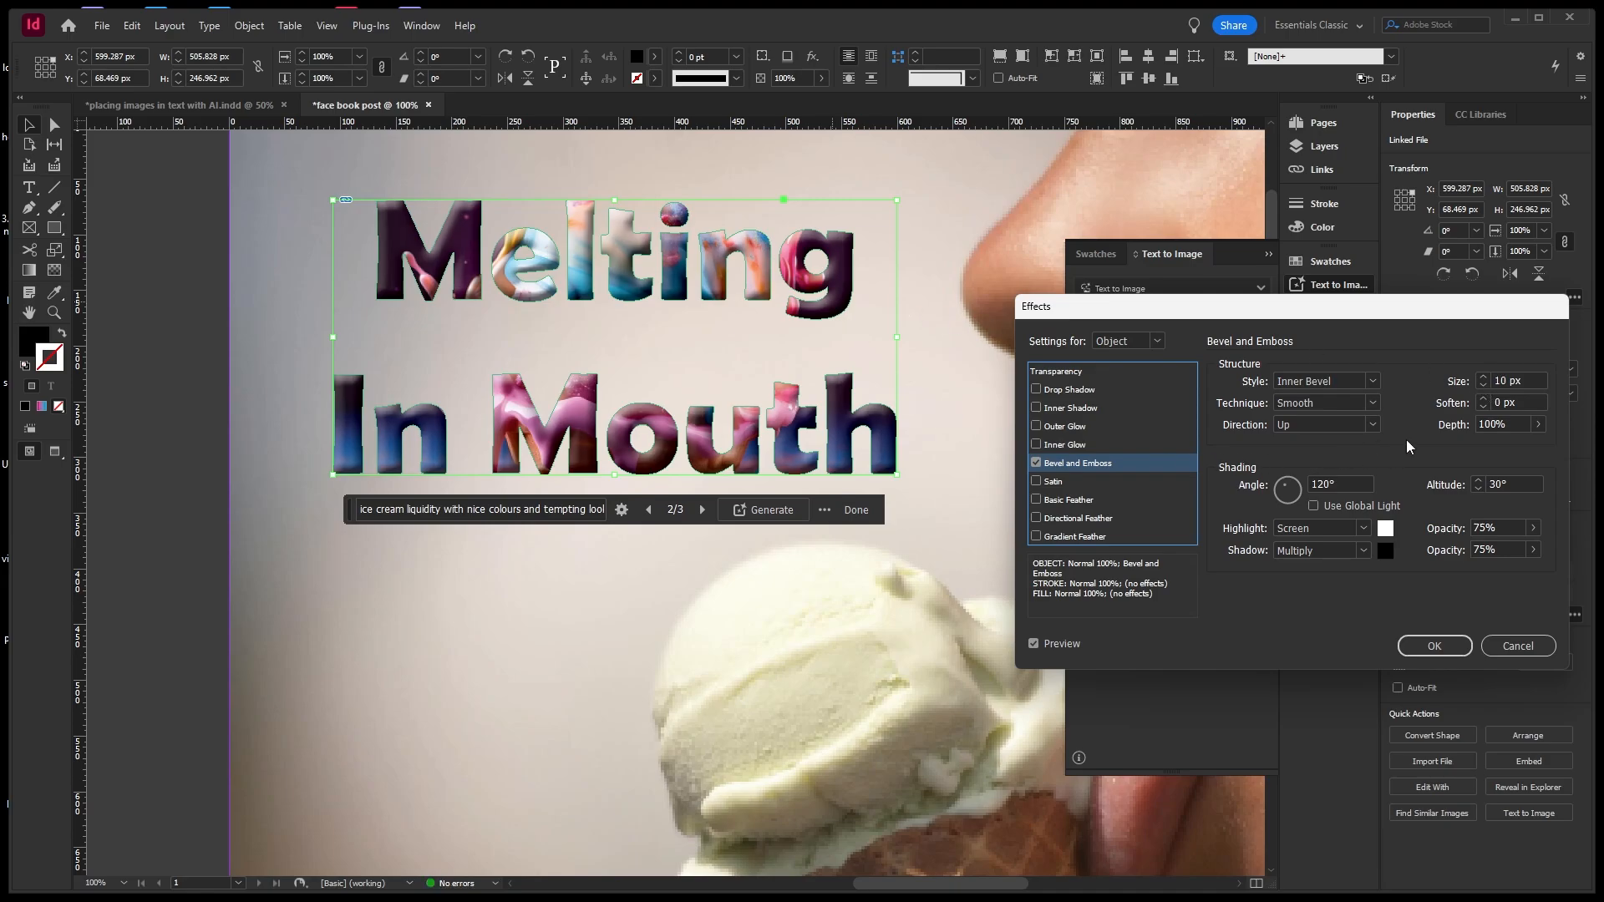
click(1484, 399)
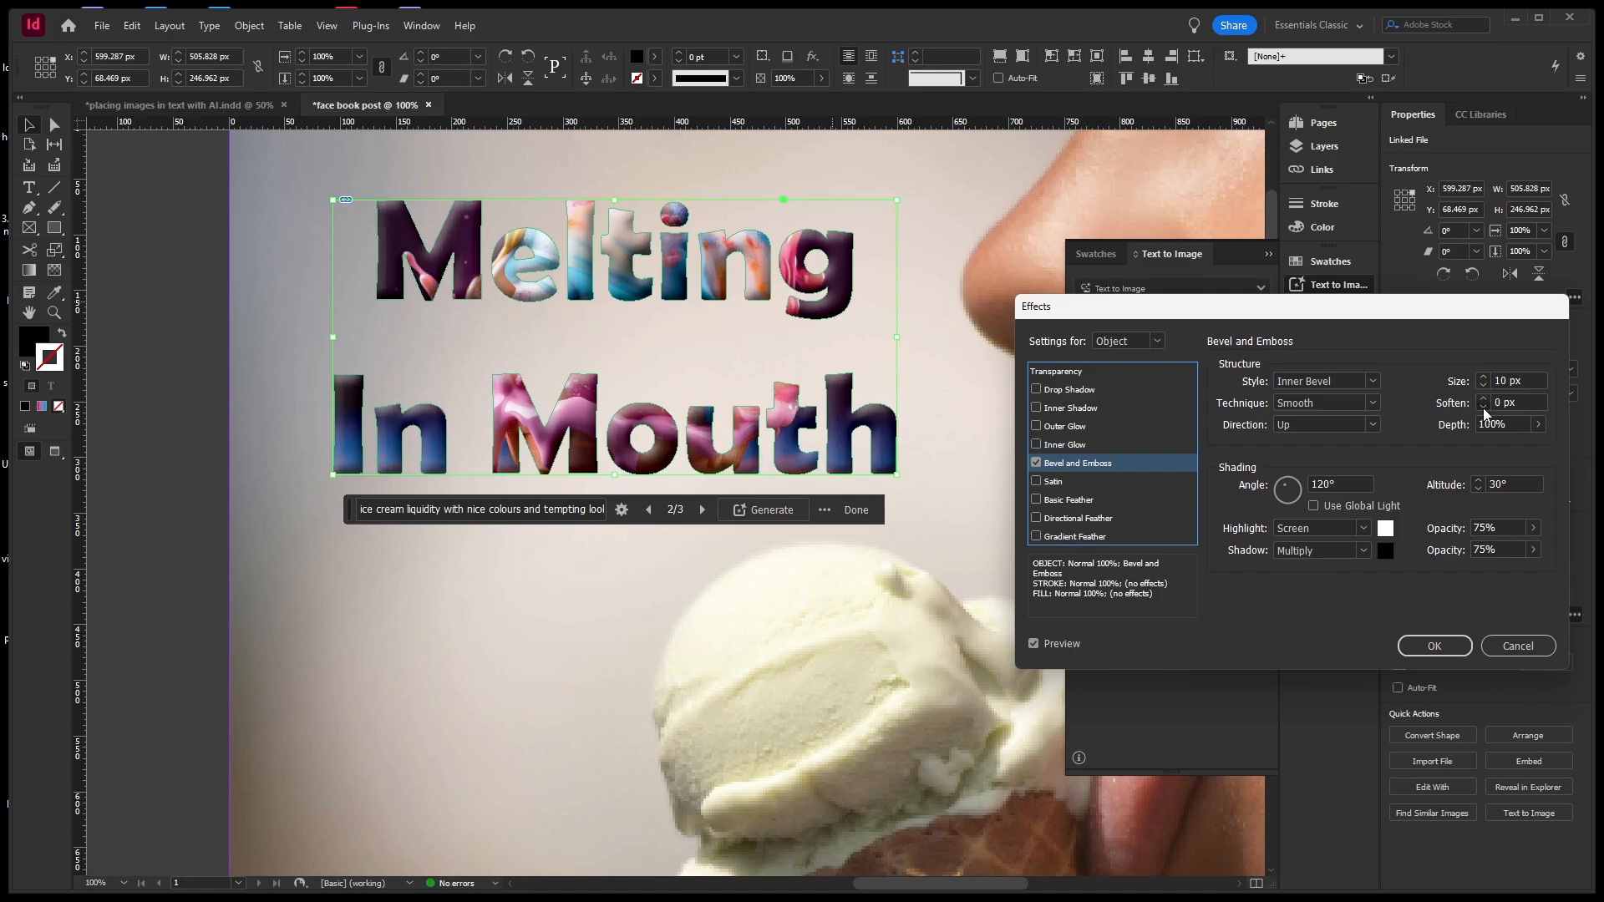
click(1484, 409)
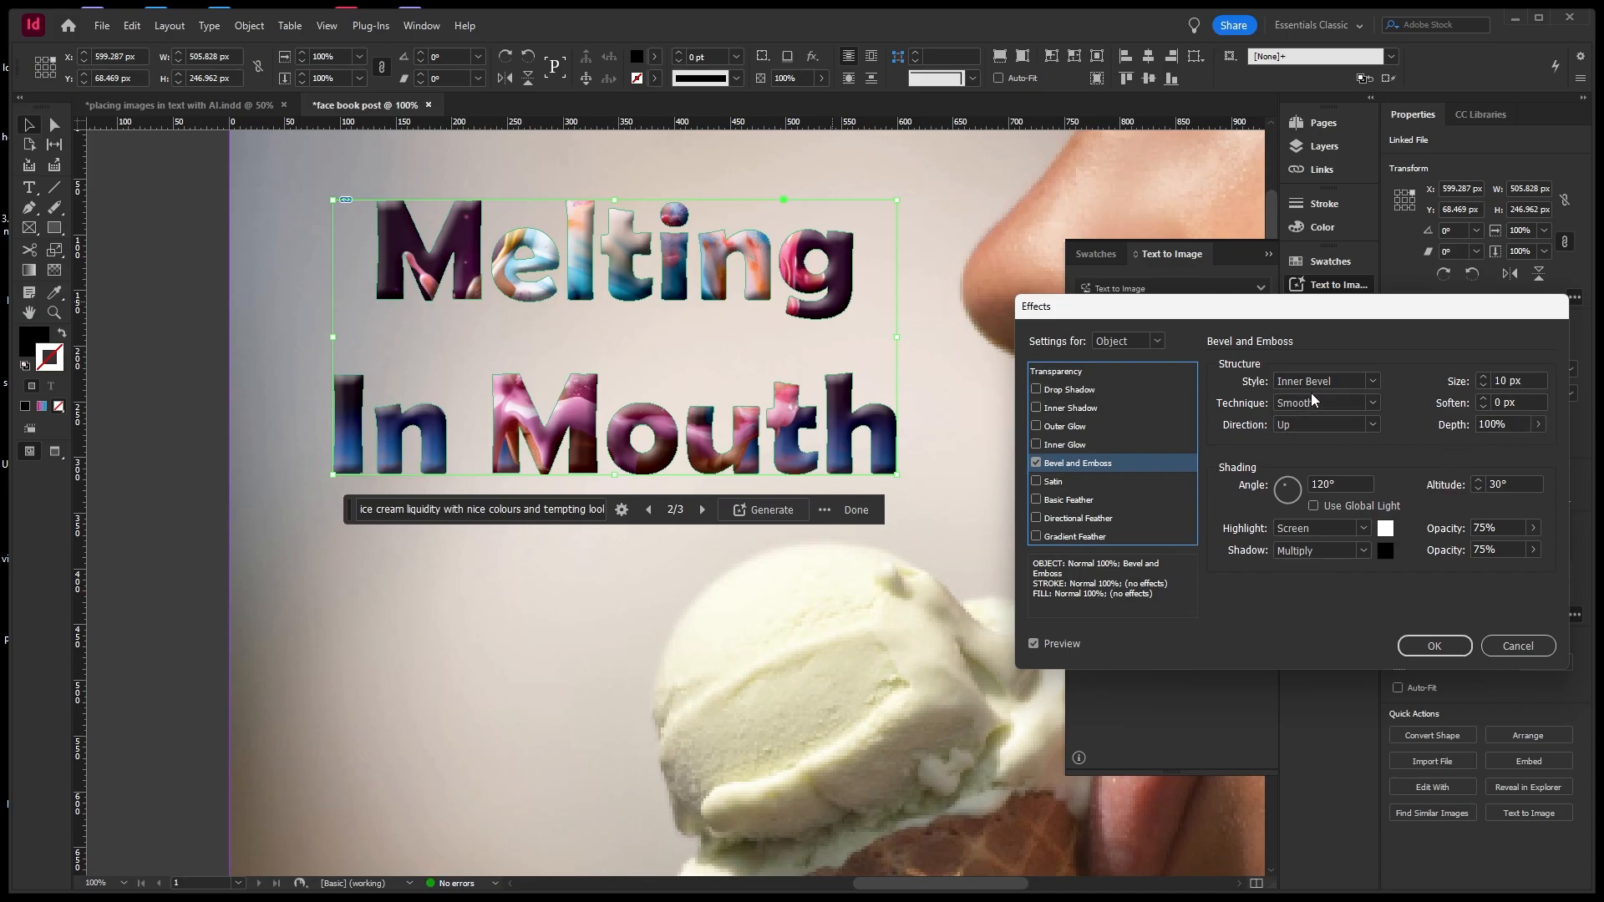
Try the Emboss, Outer Bevel and Pillow Emboss styles on the caption and settle on Emboss.
click(1373, 386)
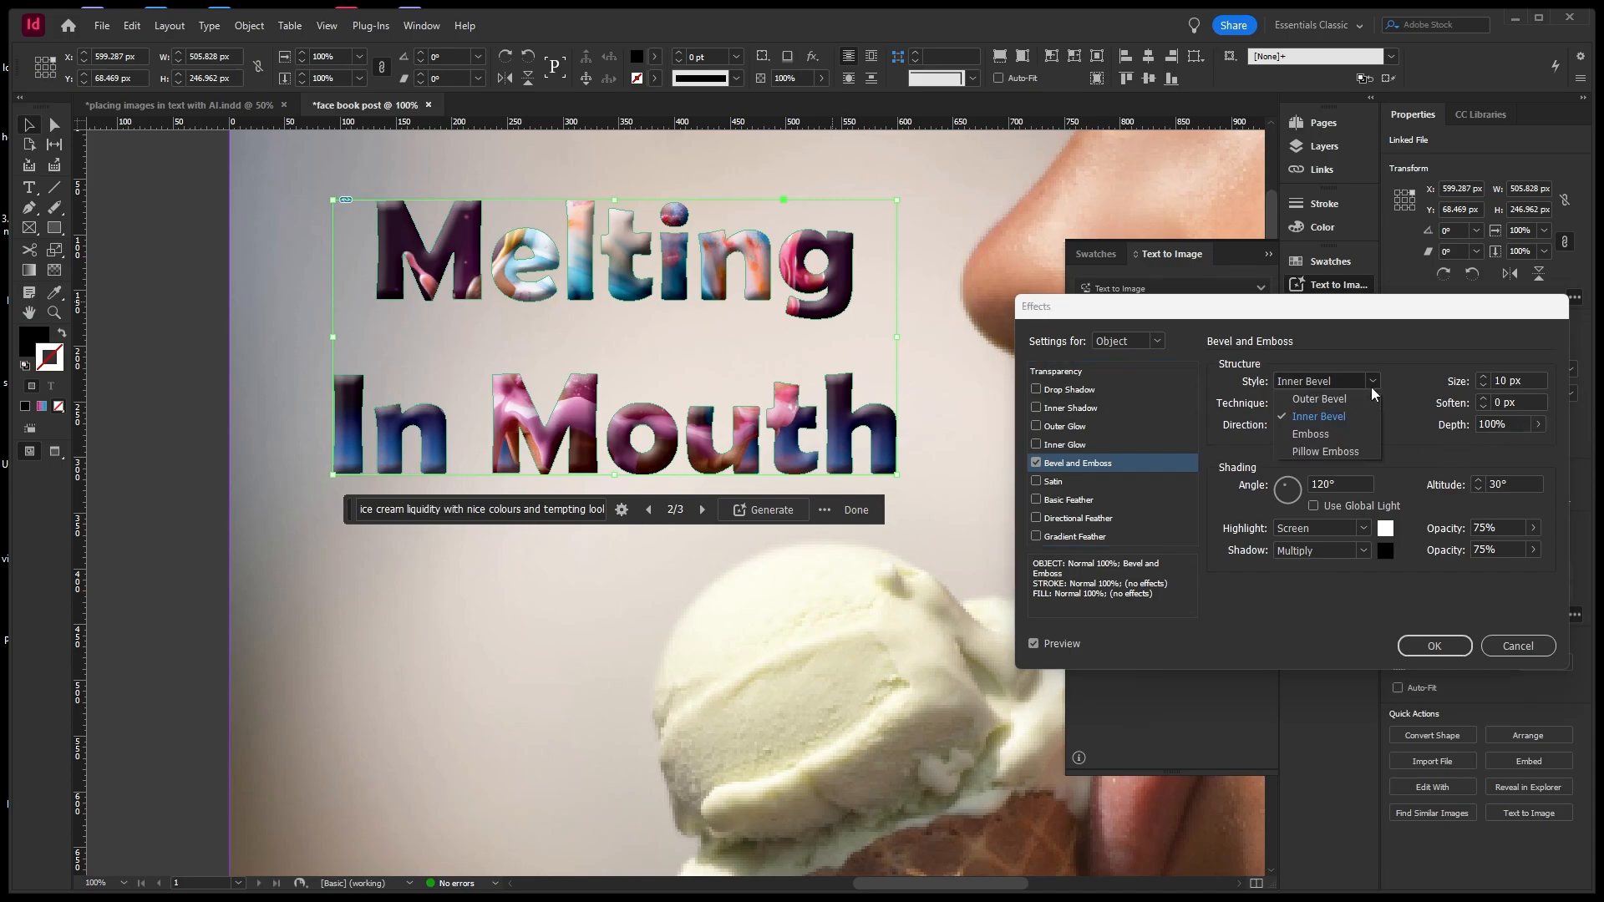
click(1327, 430)
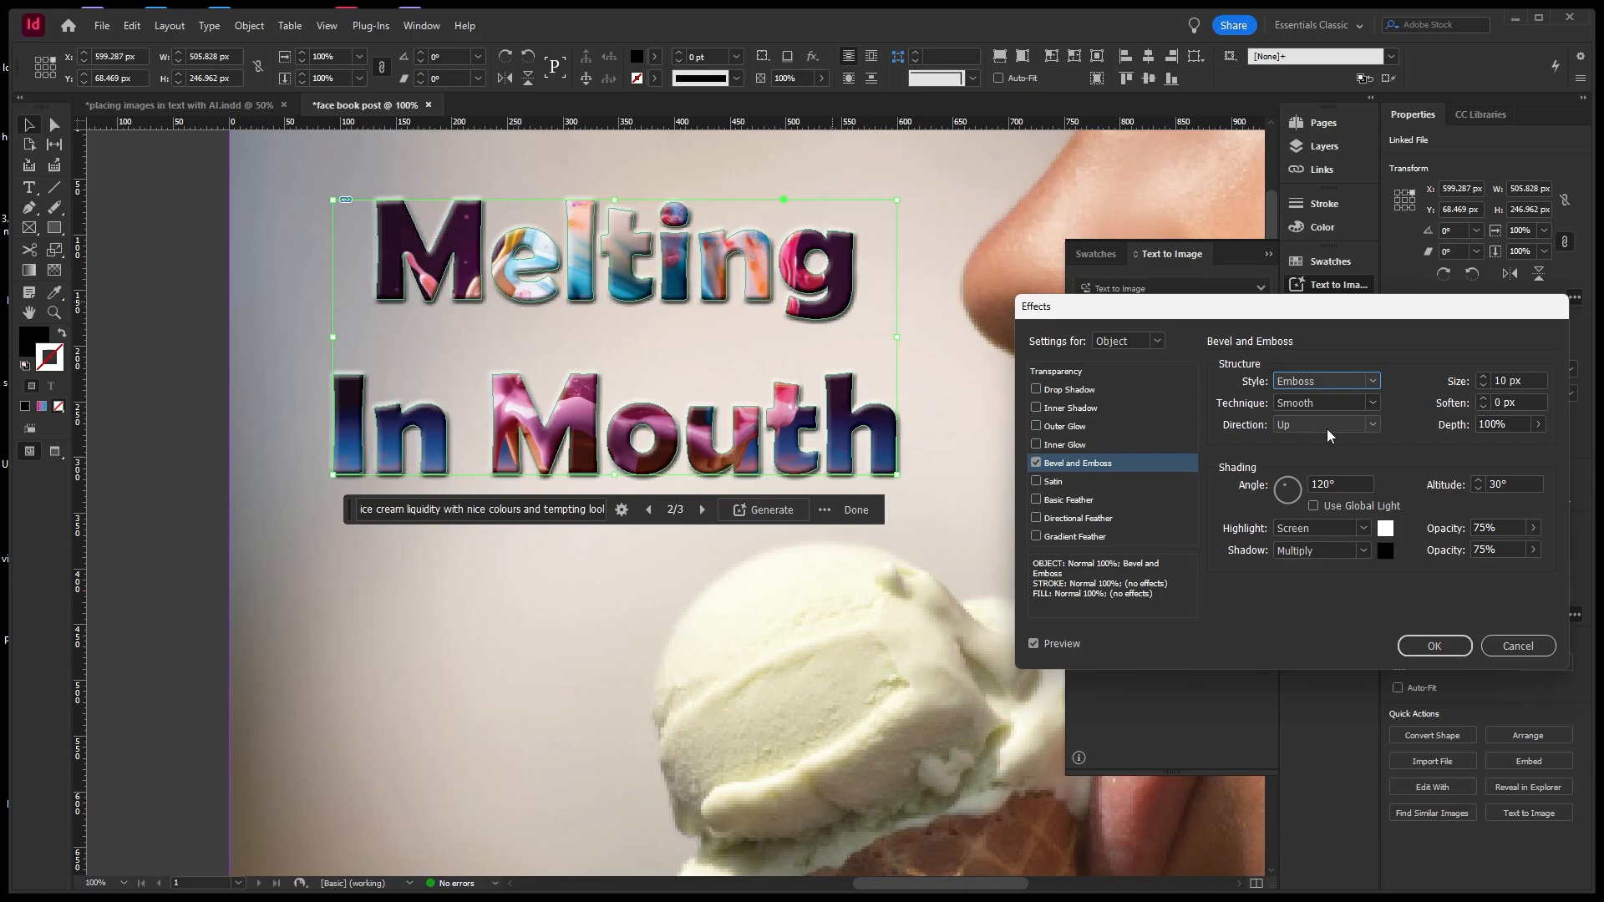
click(1372, 382)
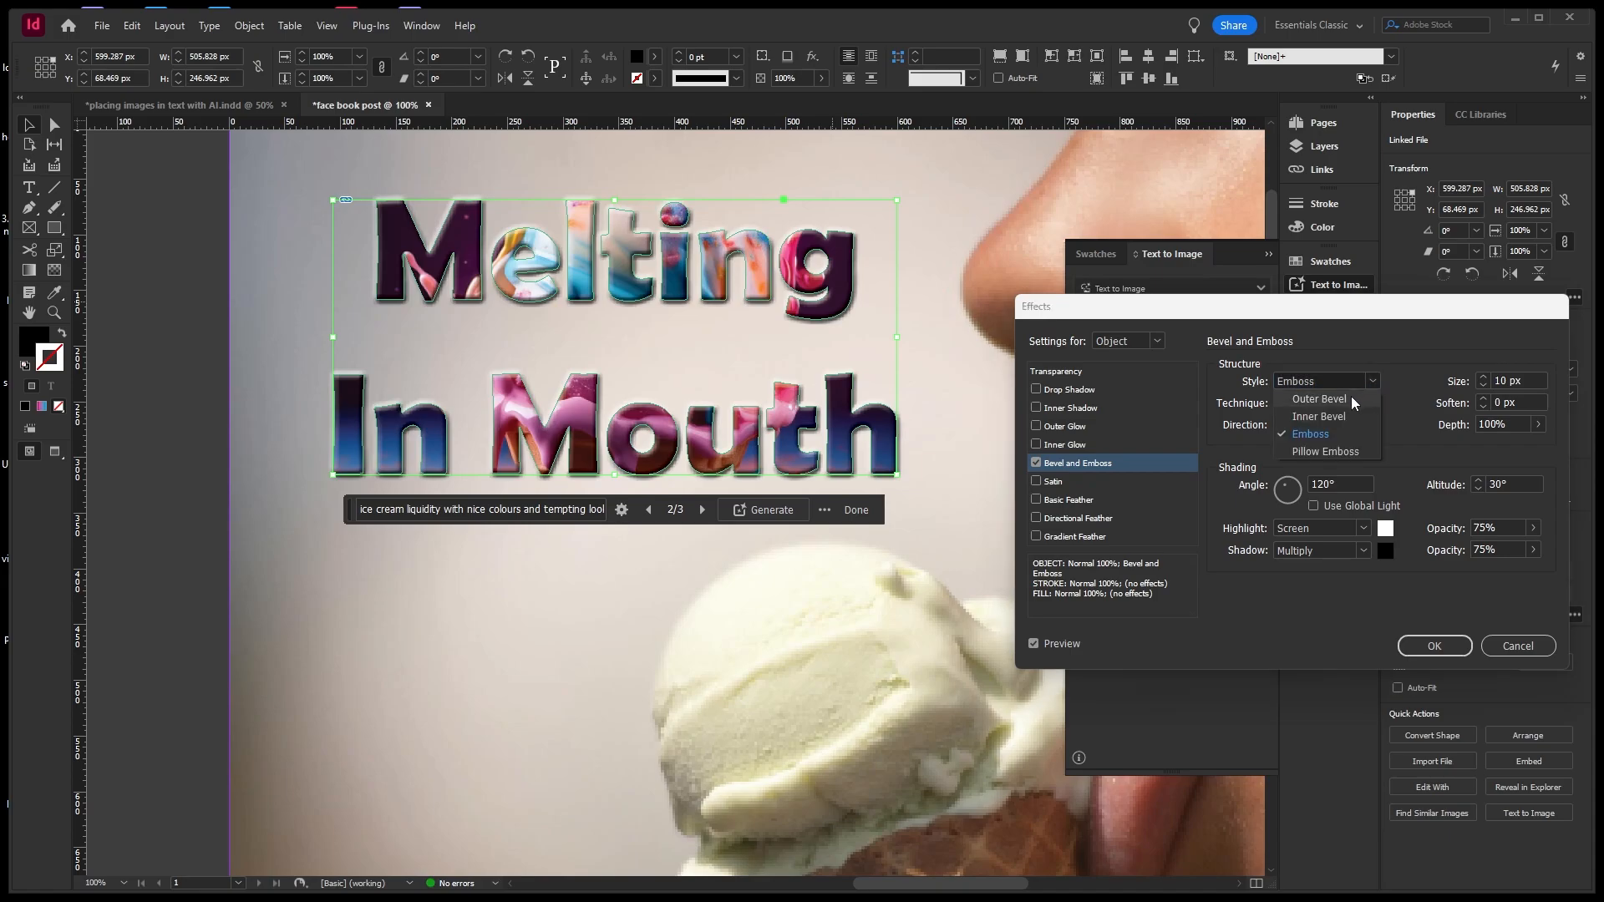
click(1351, 396)
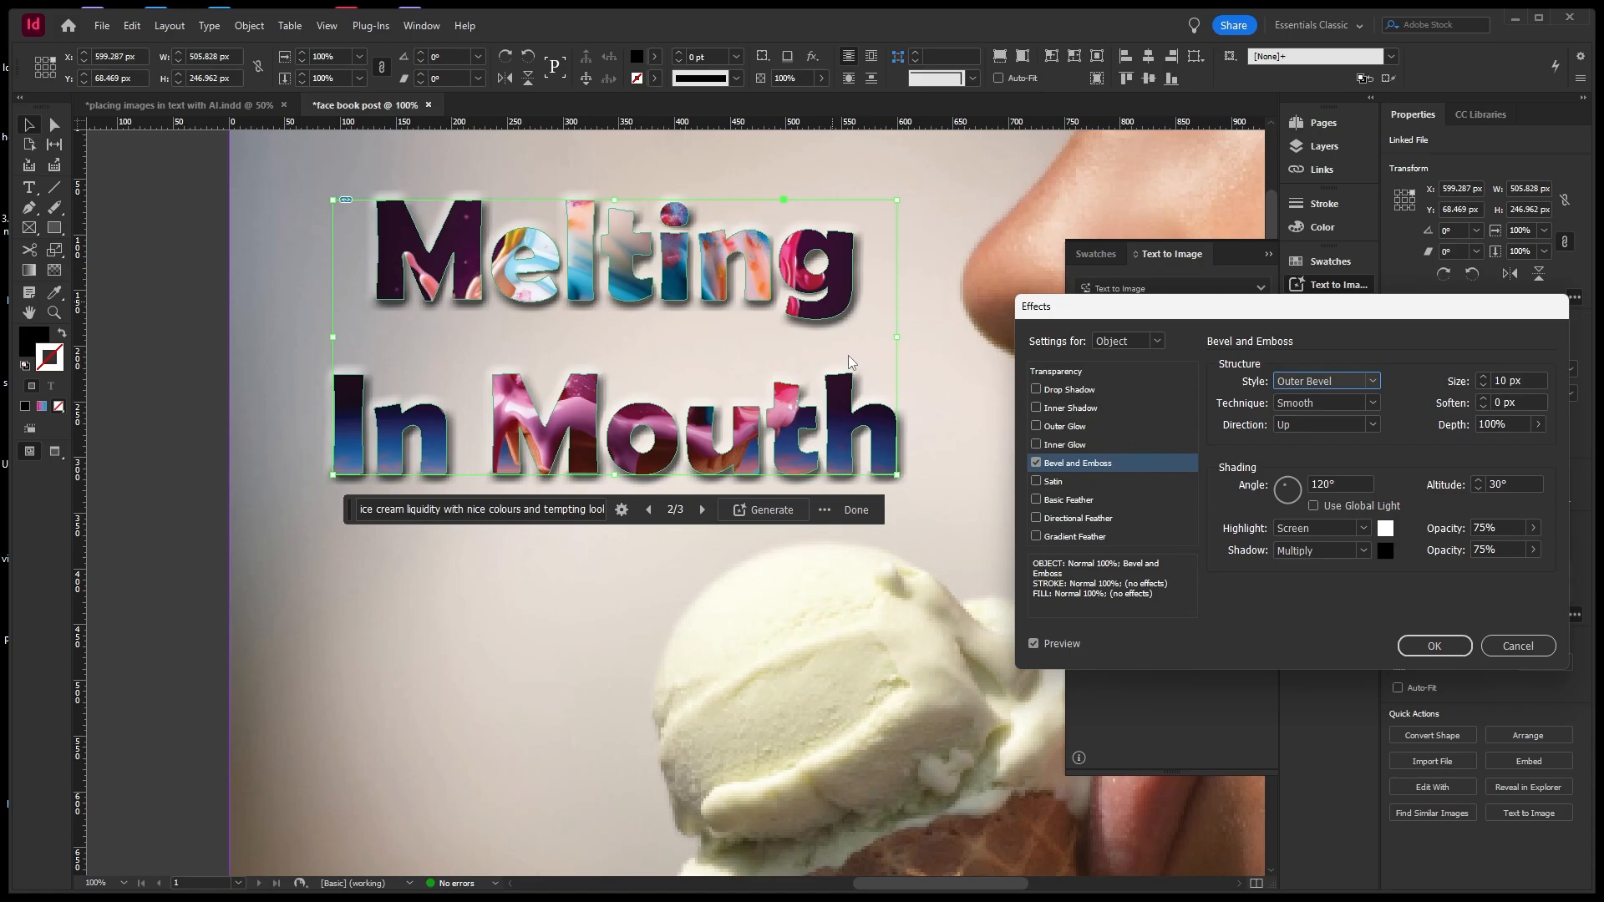
click(1372, 382)
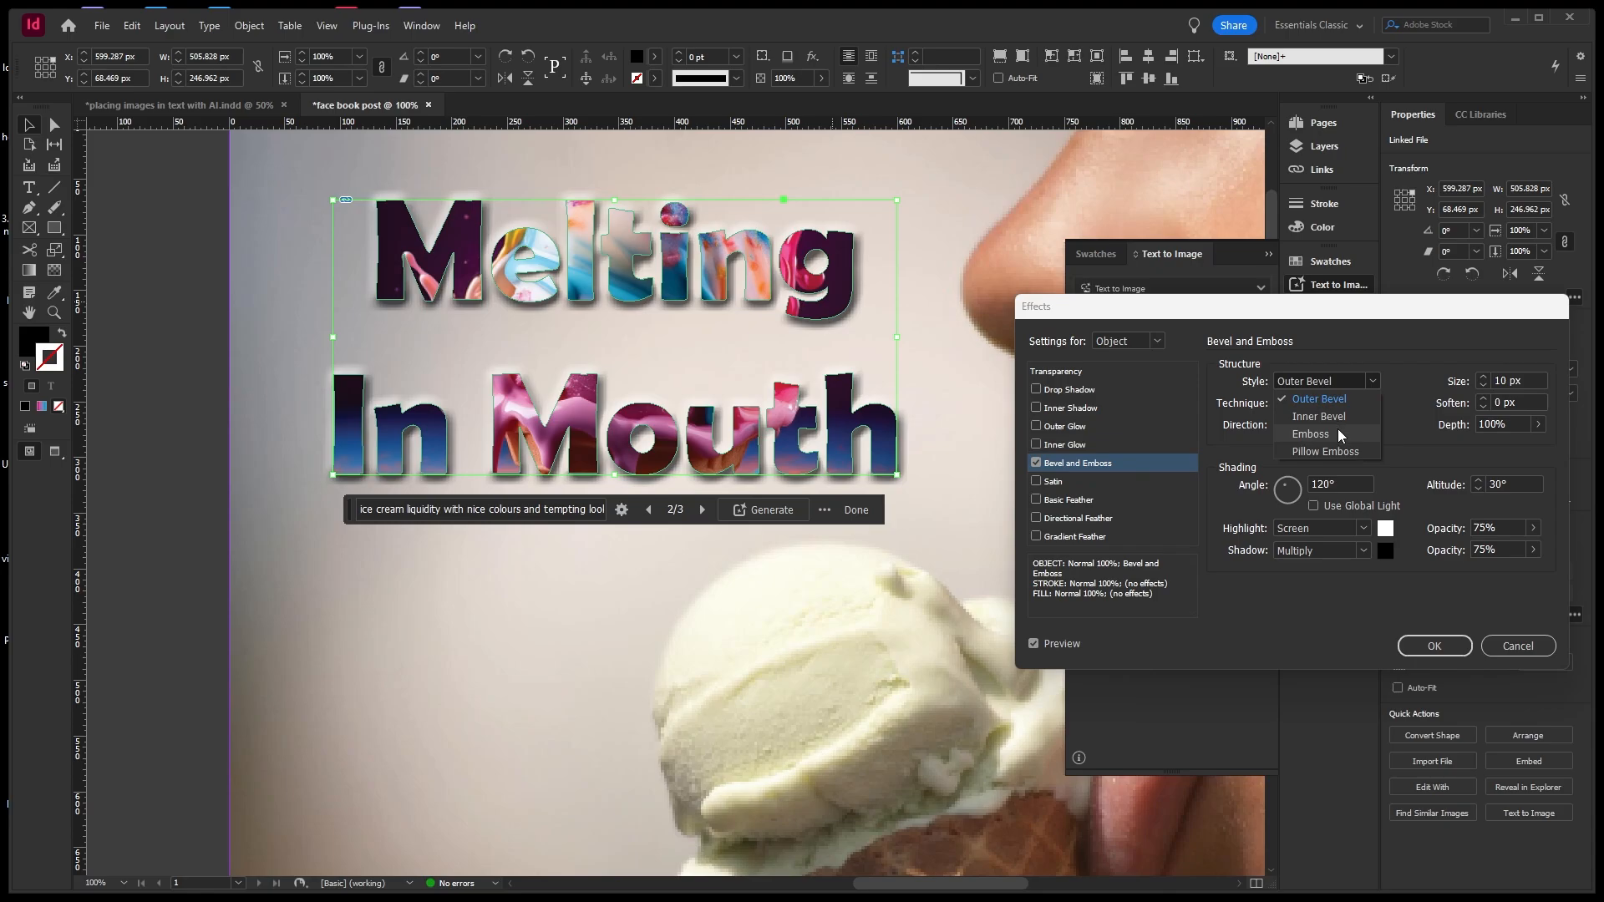
click(1336, 449)
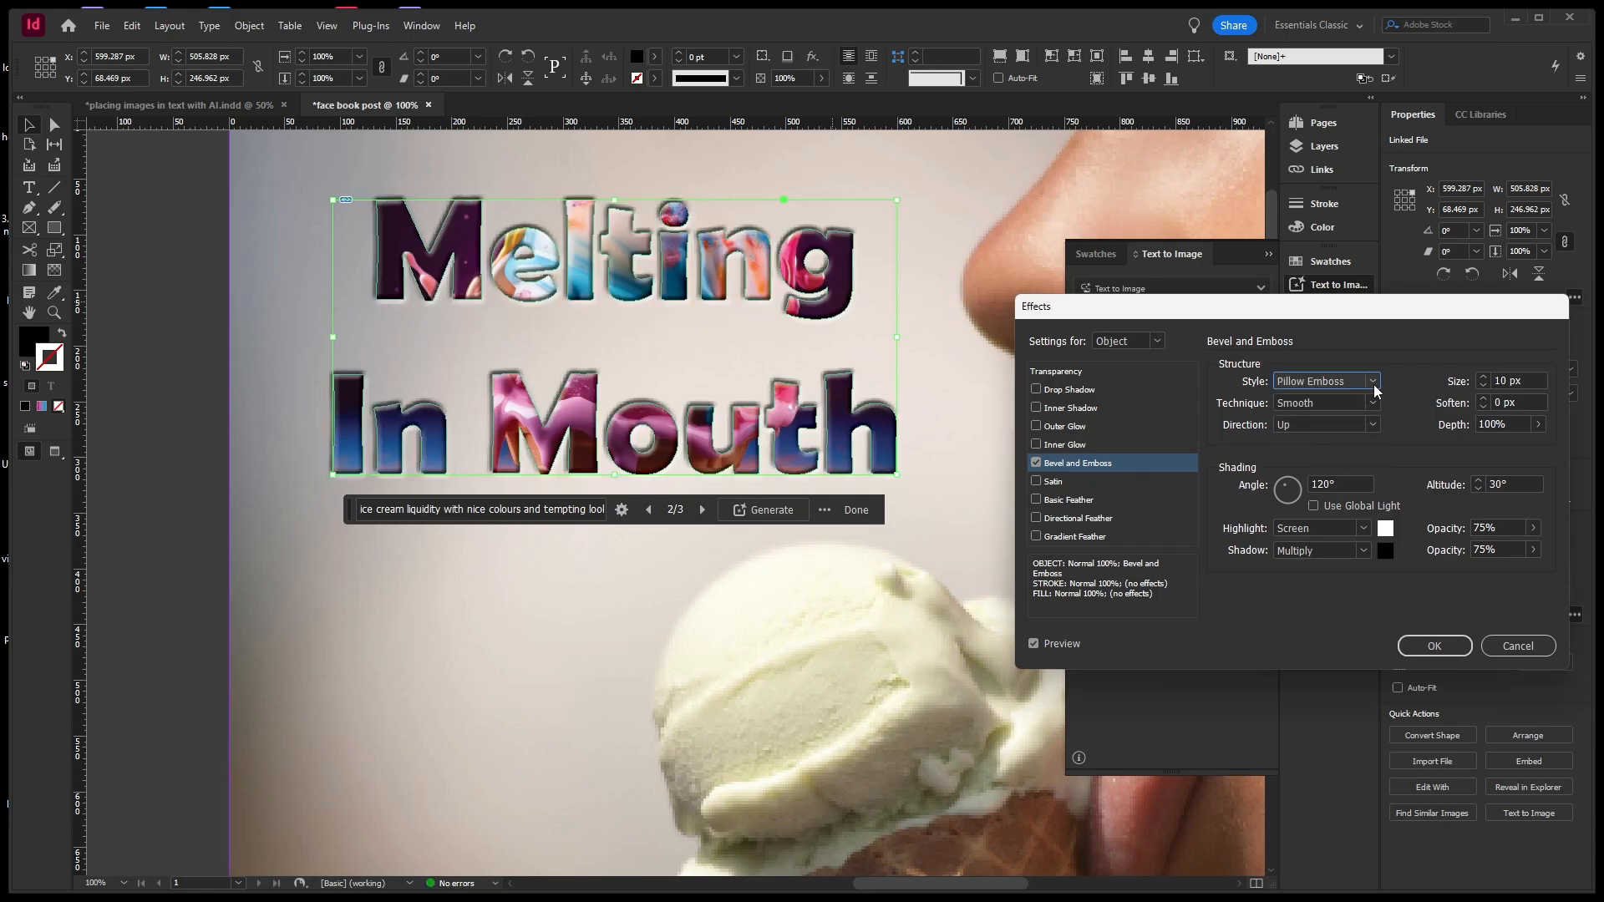
click(1373, 383)
click(1336, 428)
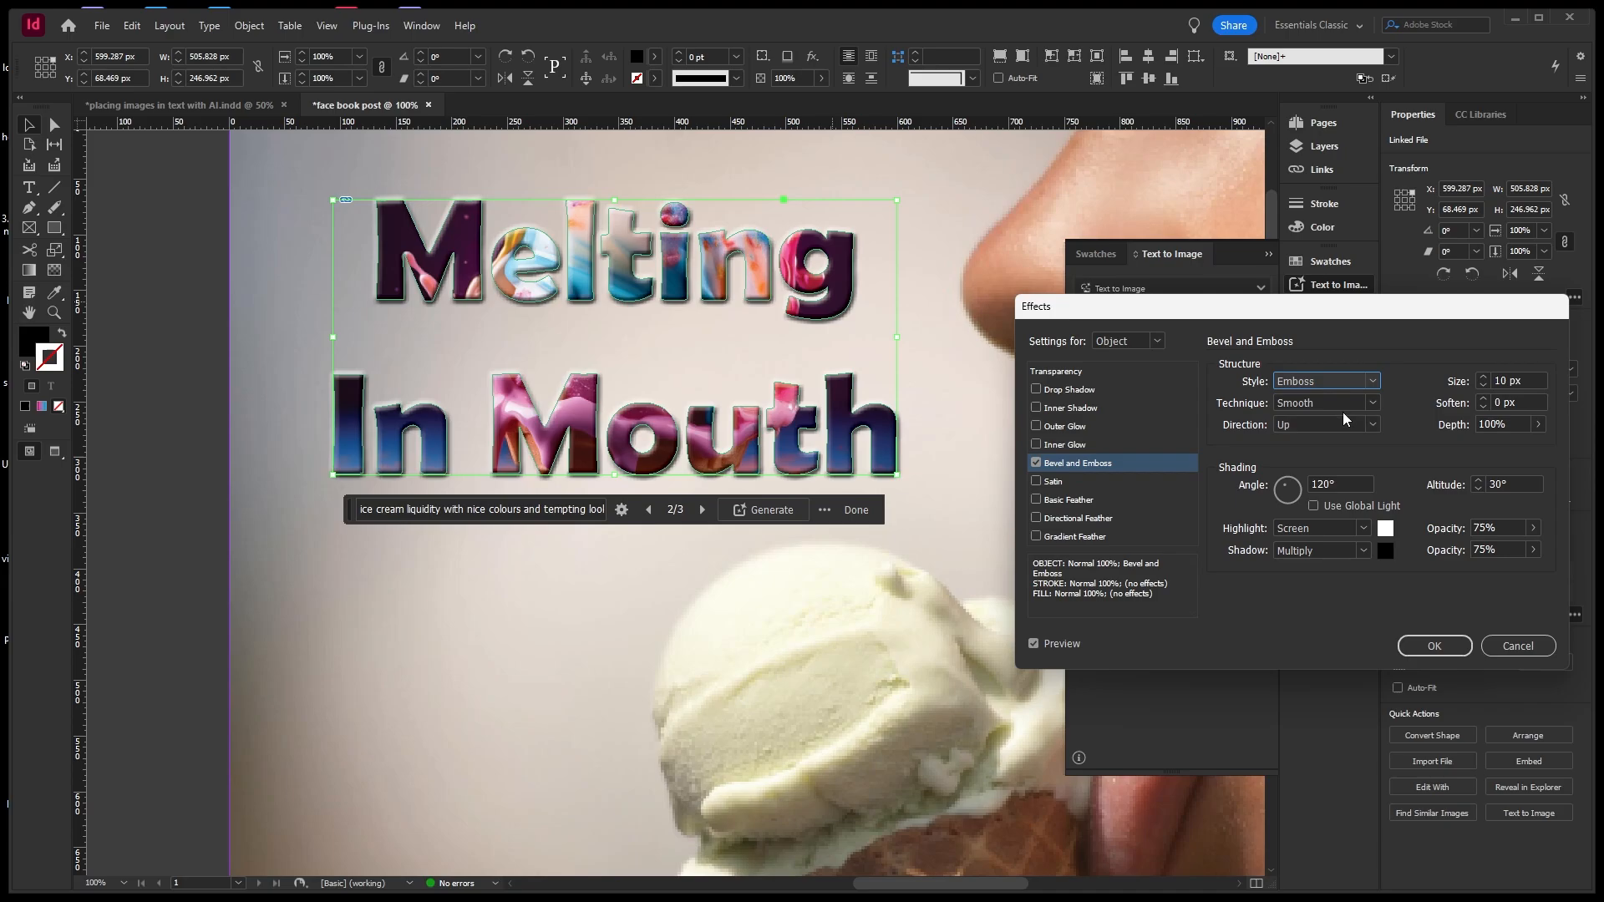
Compare the Smooth, Chisel Hard and Chisel Soft techniques on the caption's emboss and settle on Chisel Hard.
click(1368, 404)
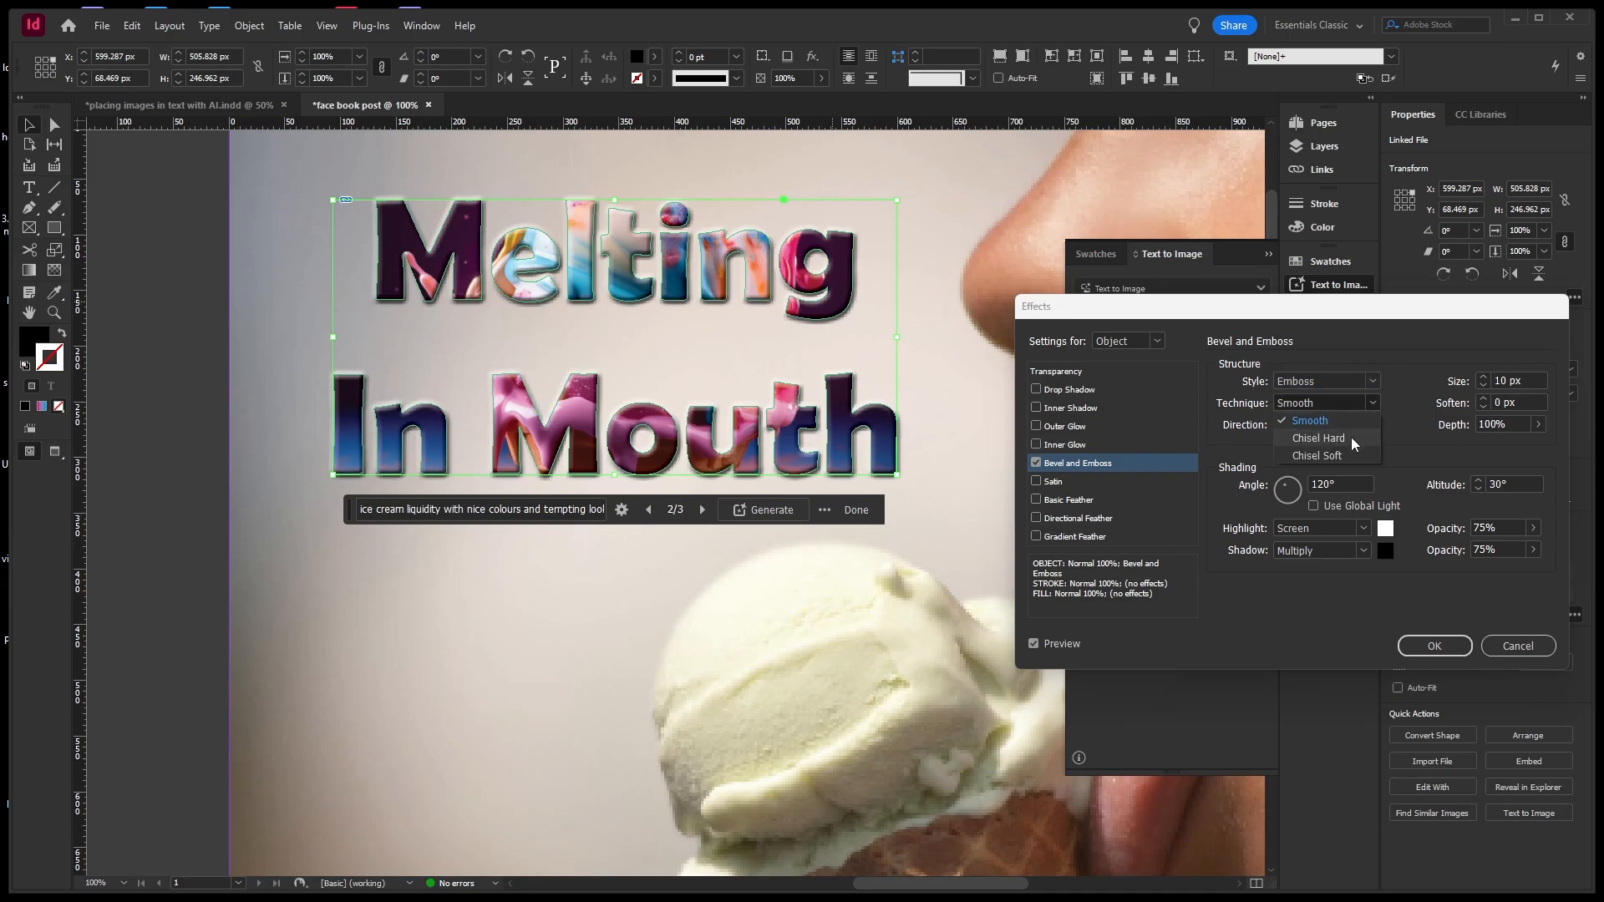
click(1351, 437)
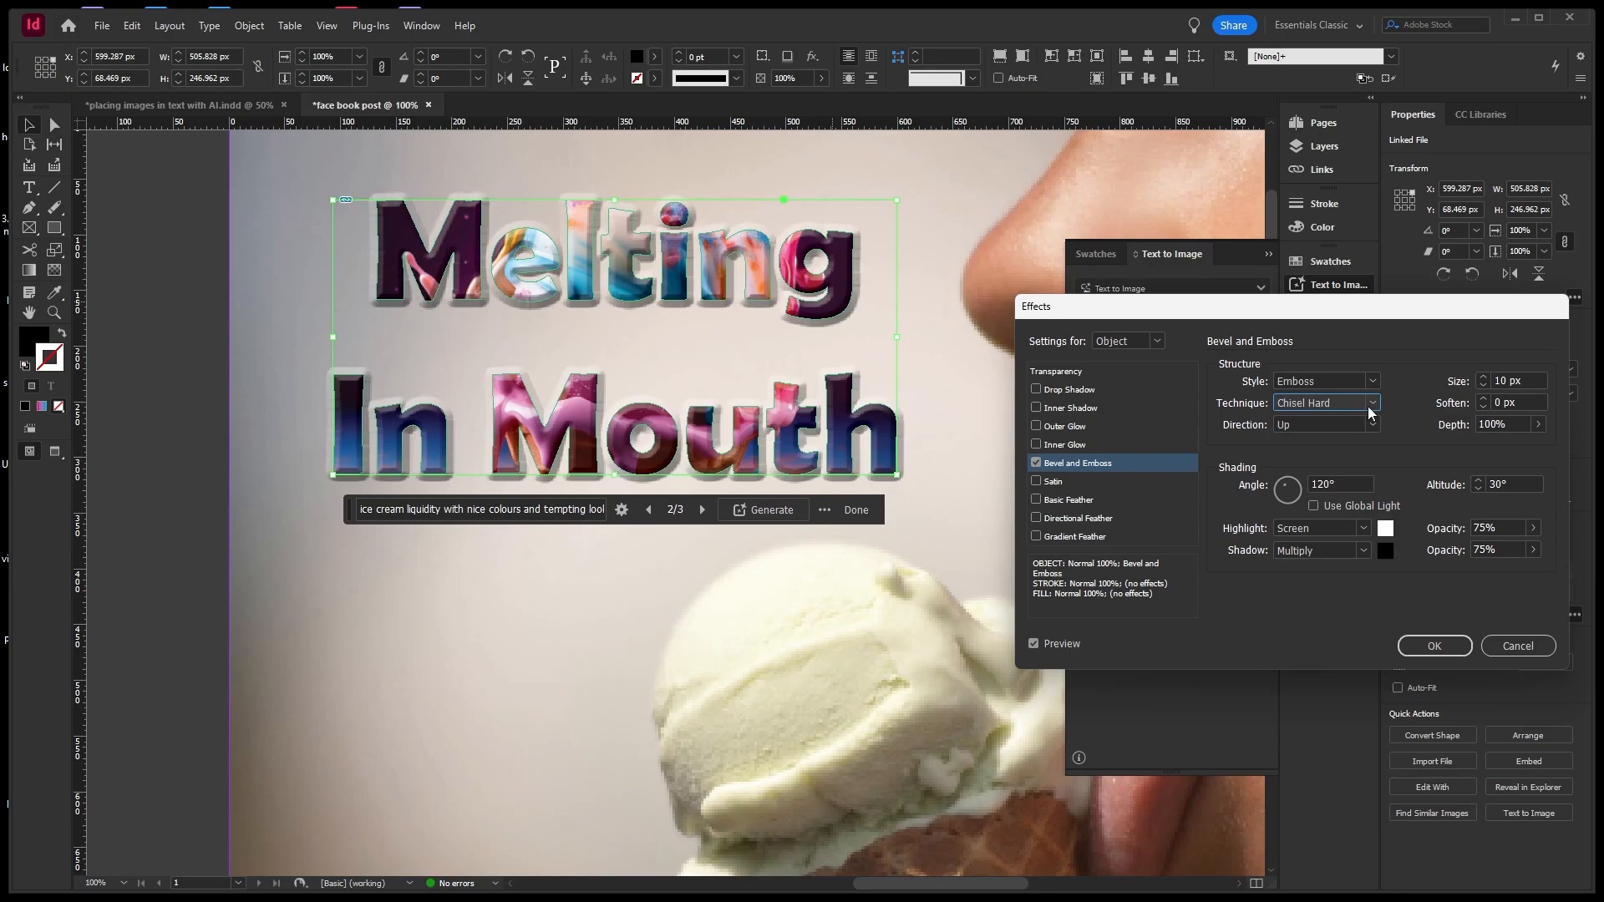
click(1369, 406)
click(1347, 453)
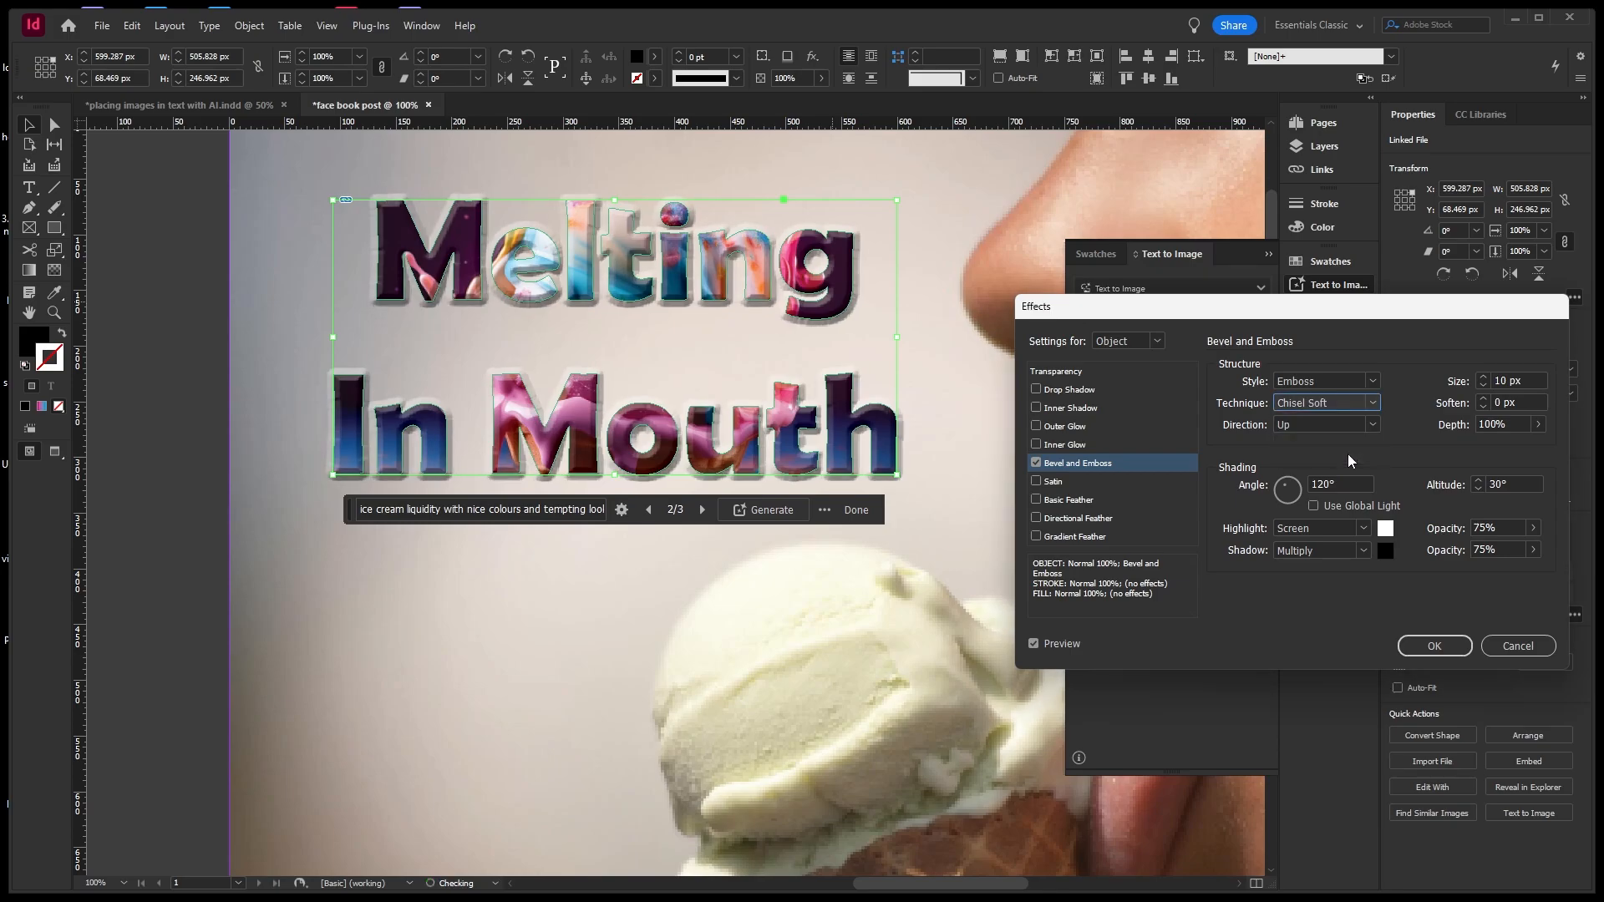
click(1366, 409)
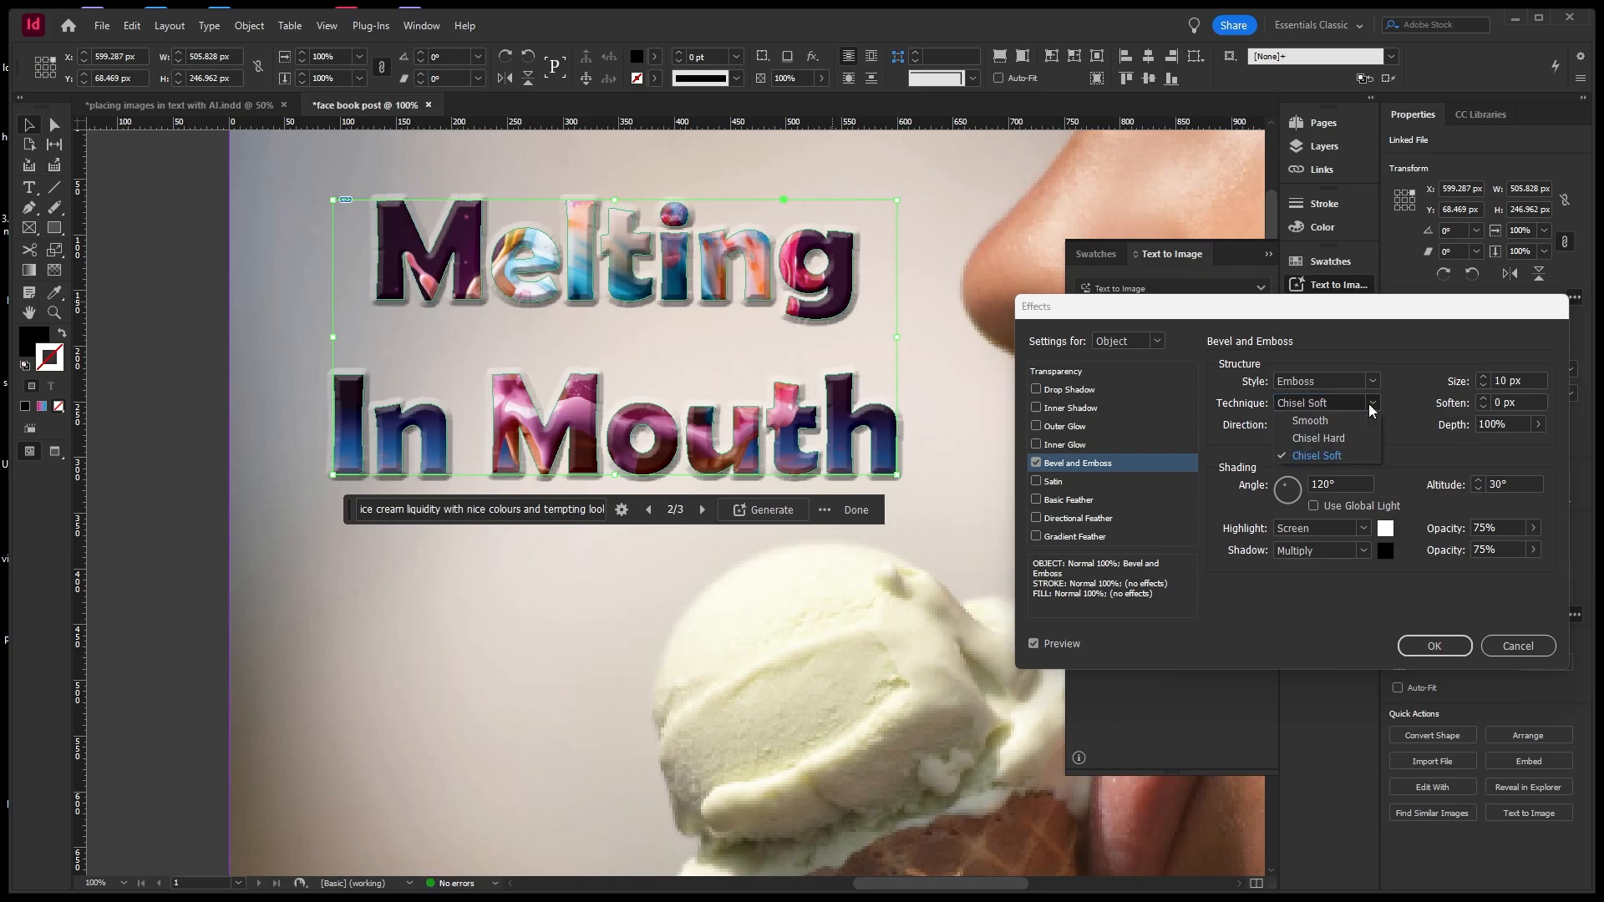
click(1346, 438)
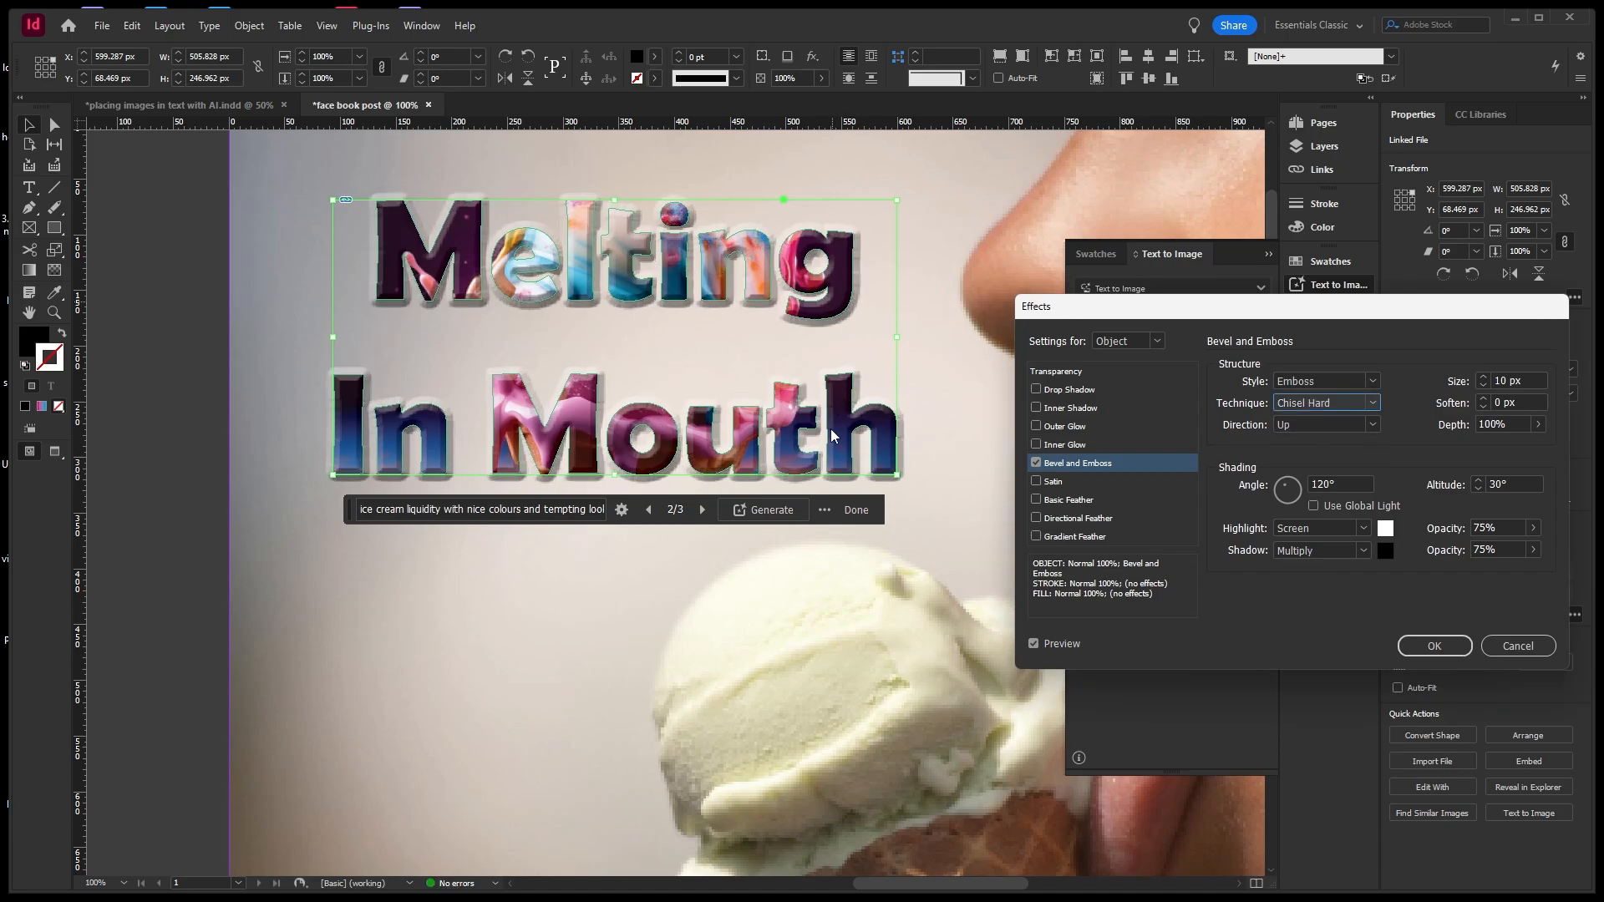
click(1371, 404)
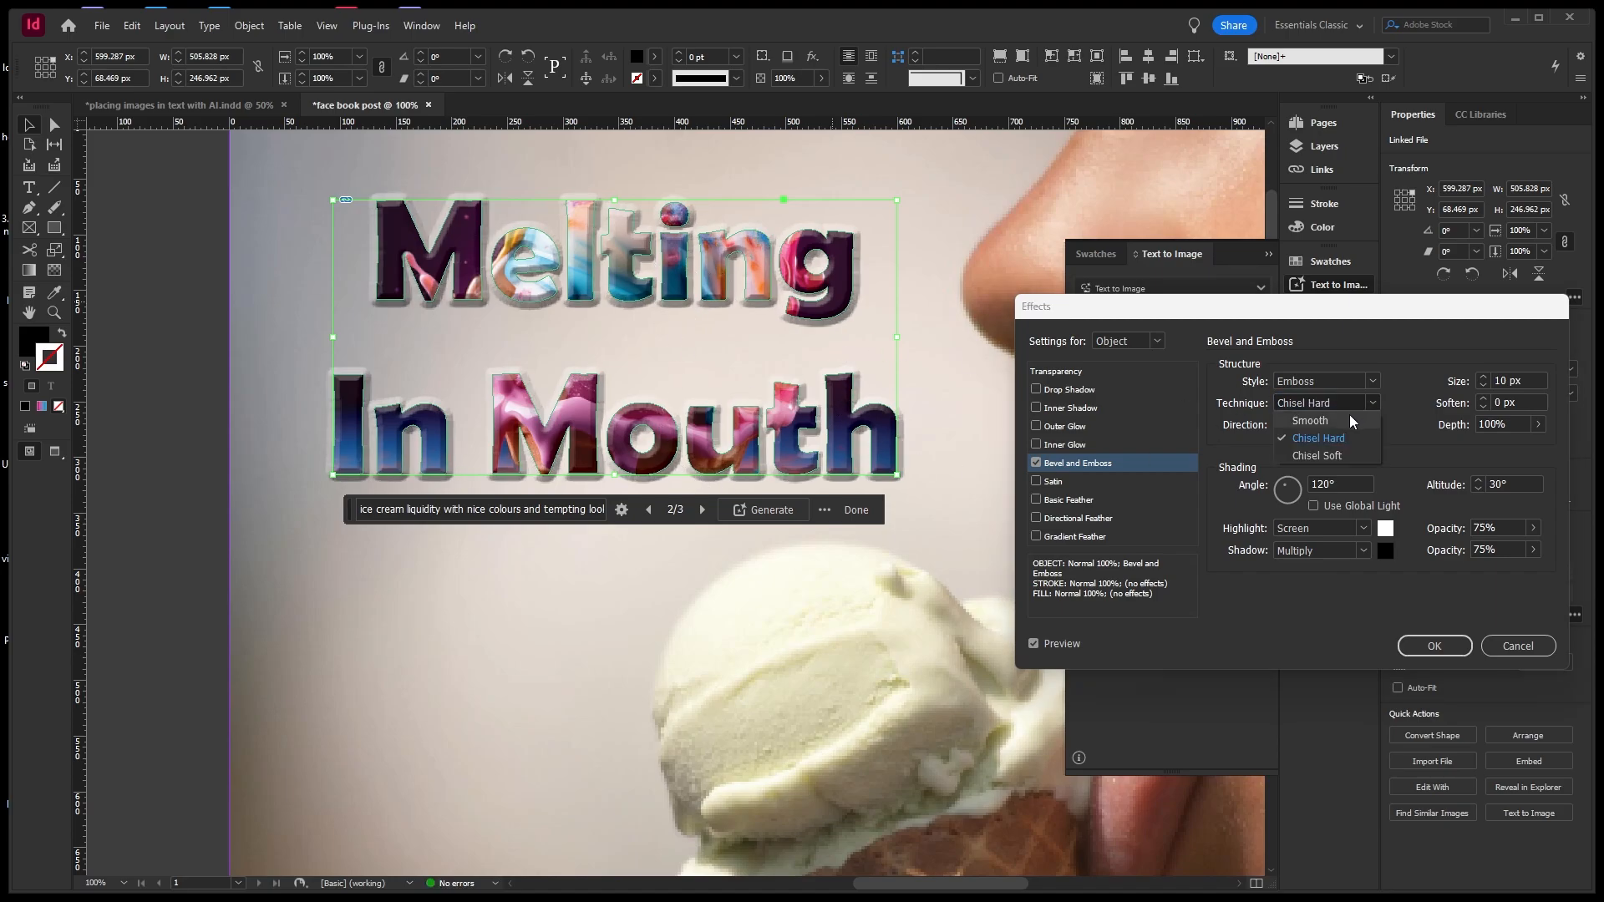
click(1350, 414)
click(1372, 405)
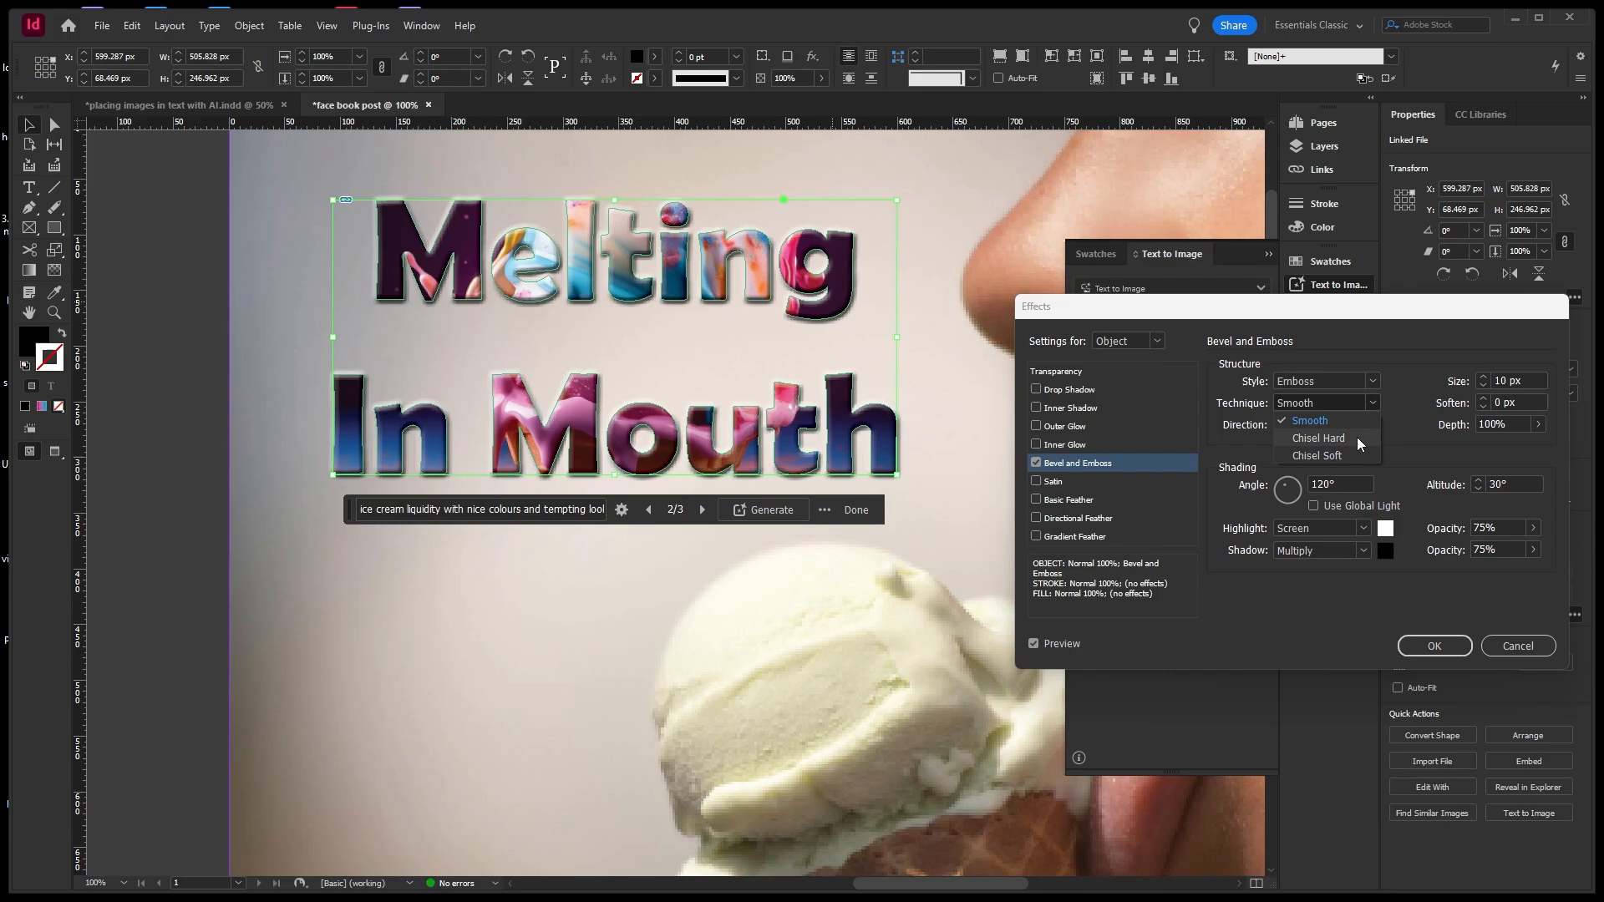
click(1357, 438)
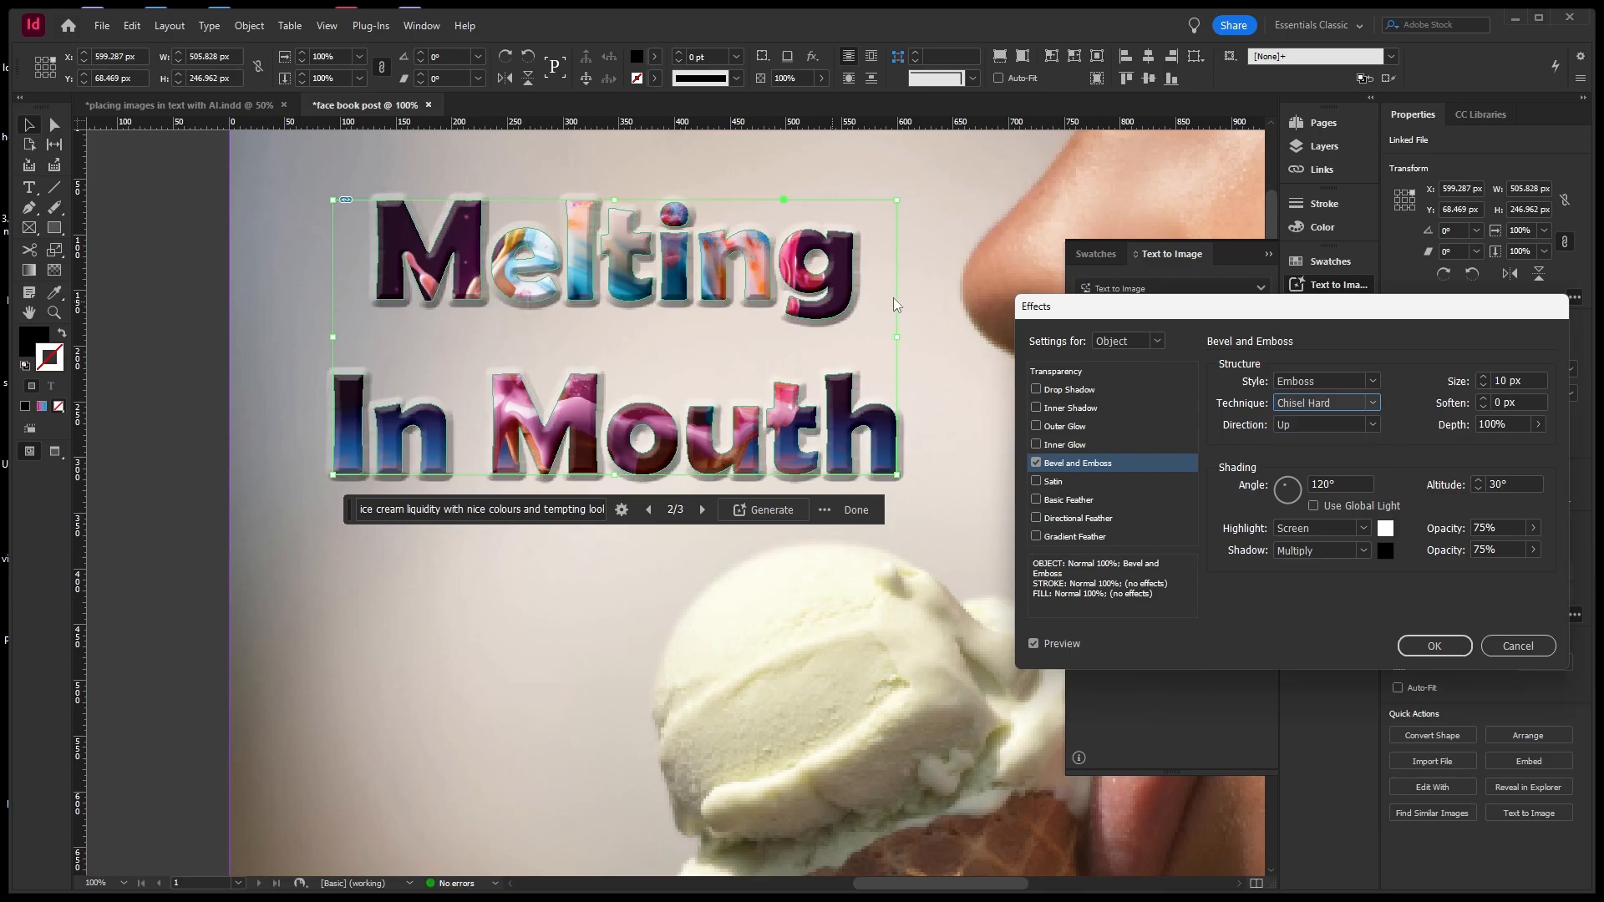
Try the Down direction on the caption's emboss and switch back to Up.
click(1370, 424)
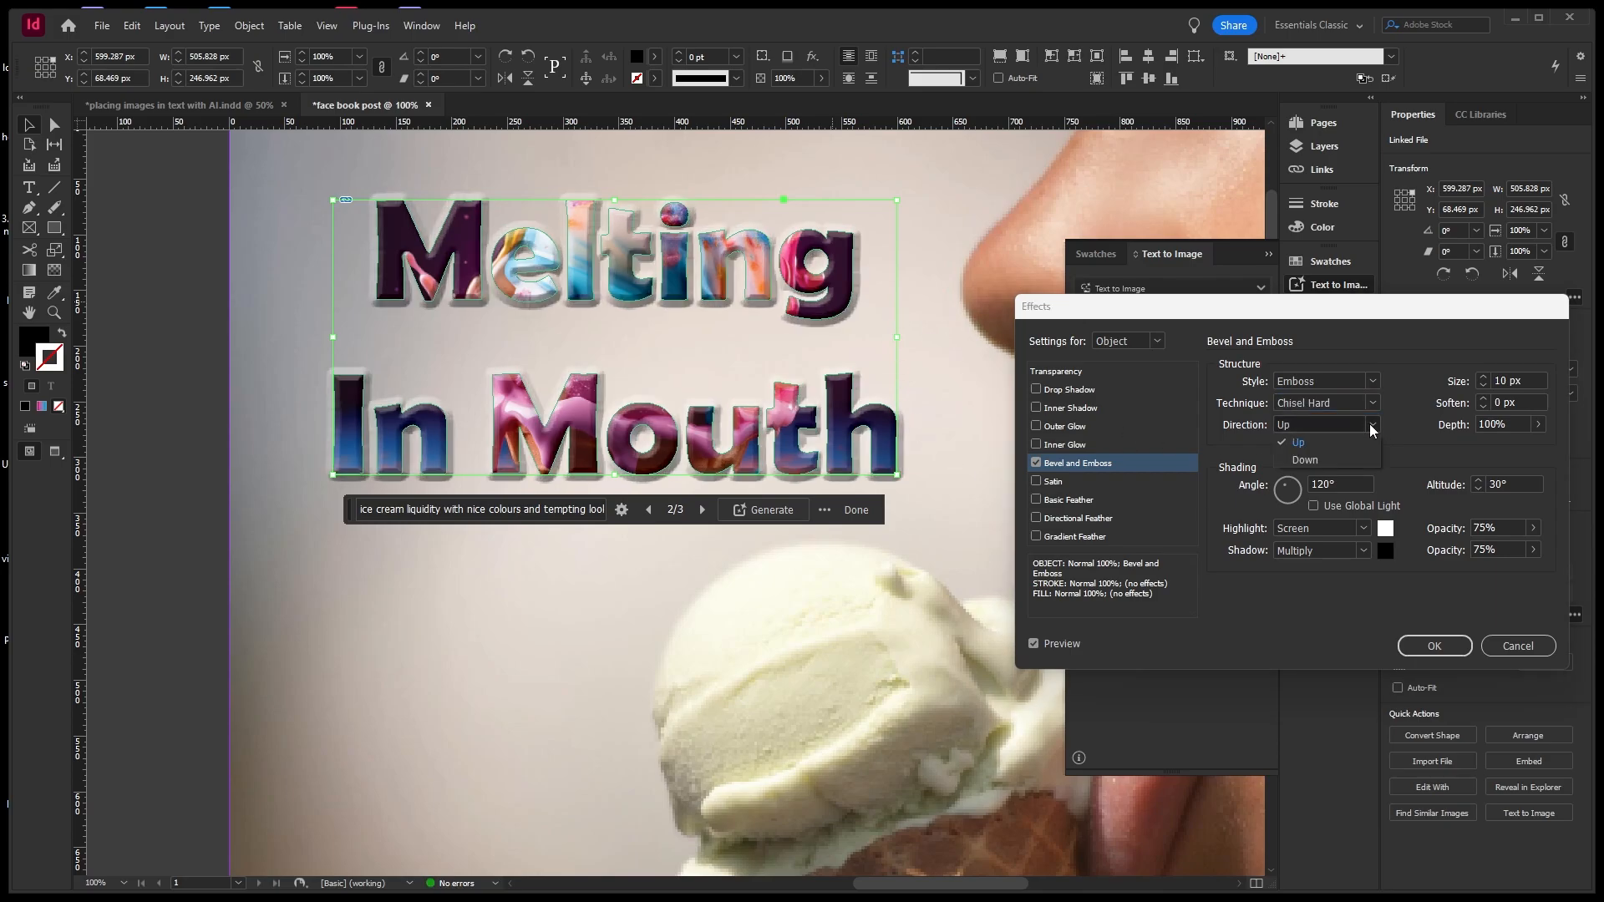
click(1331, 454)
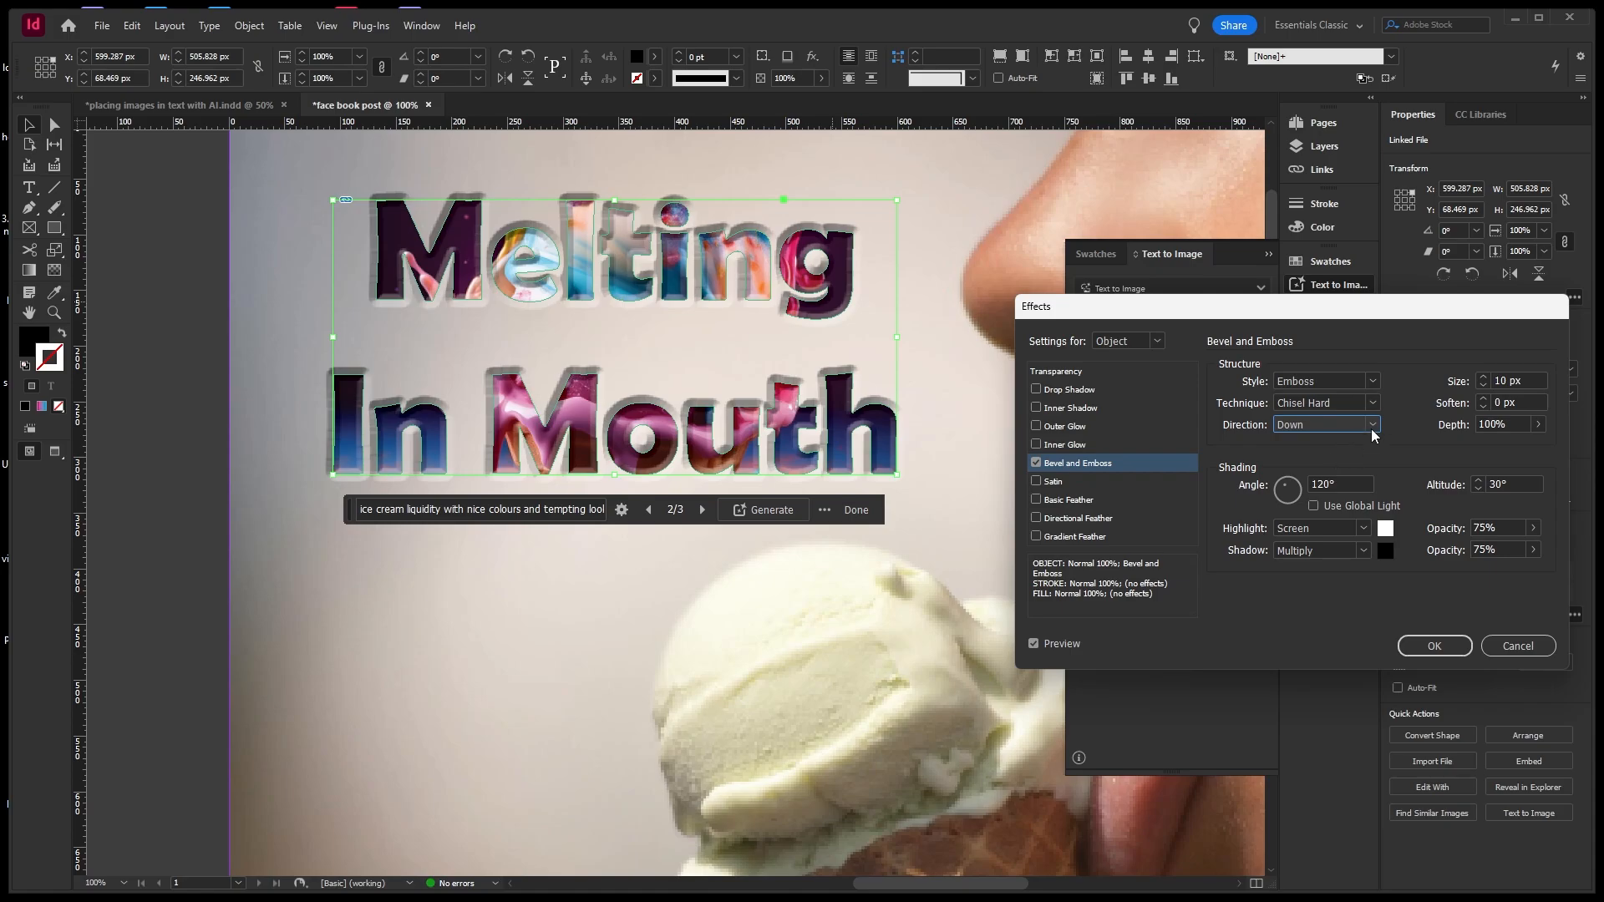
click(1372, 426)
click(1327, 439)
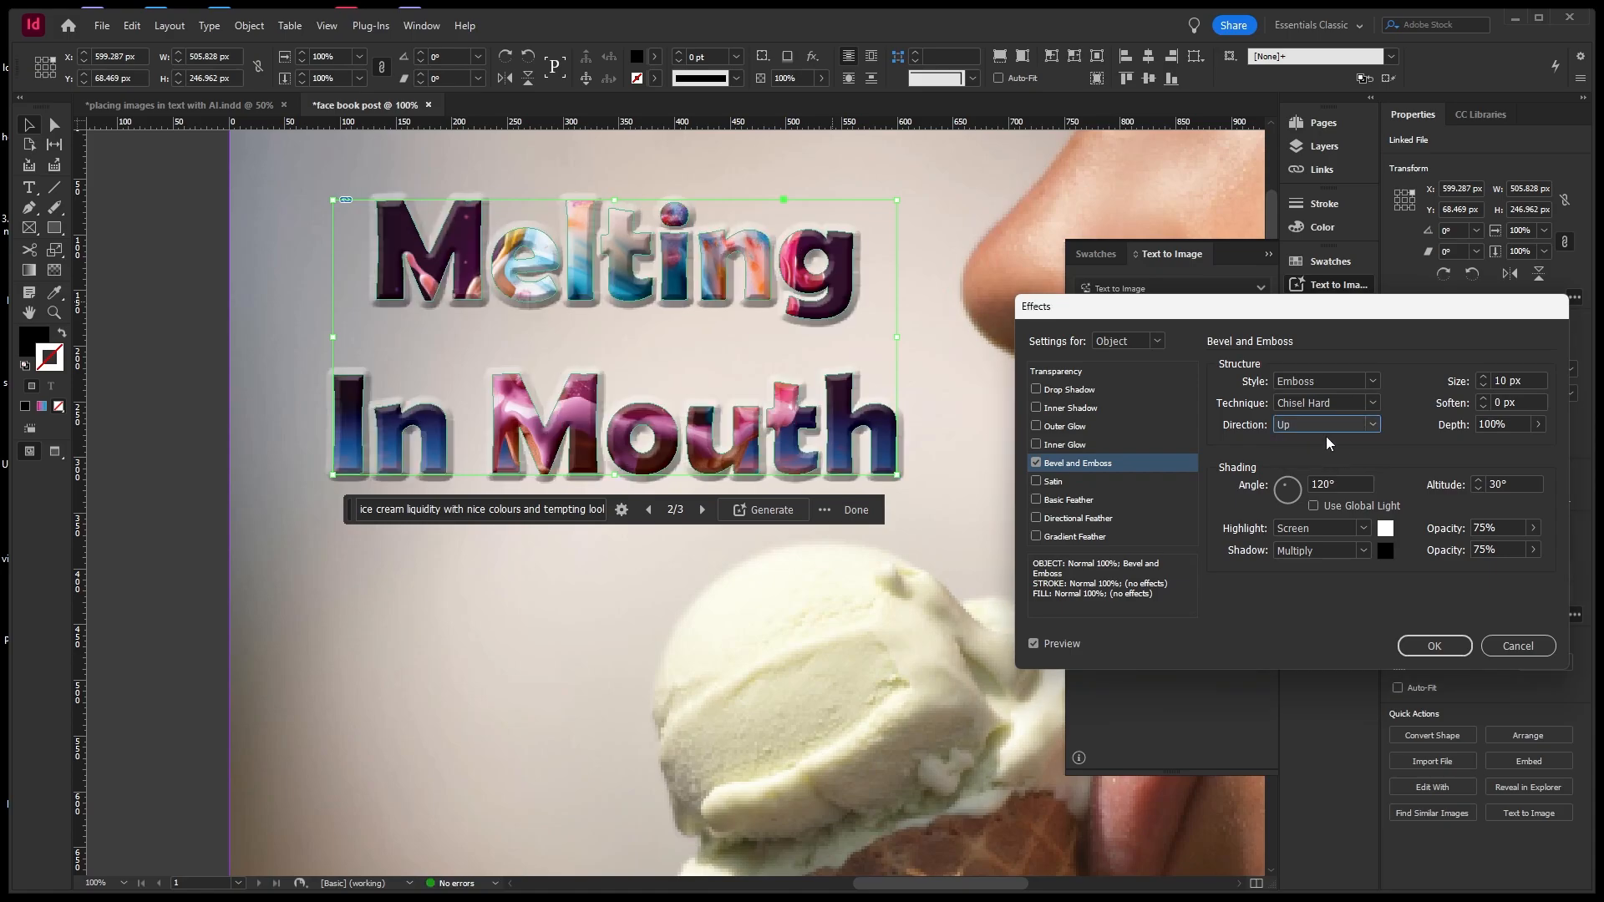
Adjust the emboss shading light on the caption to an angle of 117° and an altitude of 12°.
click(1294, 490)
drag(1294, 488, 1298, 489)
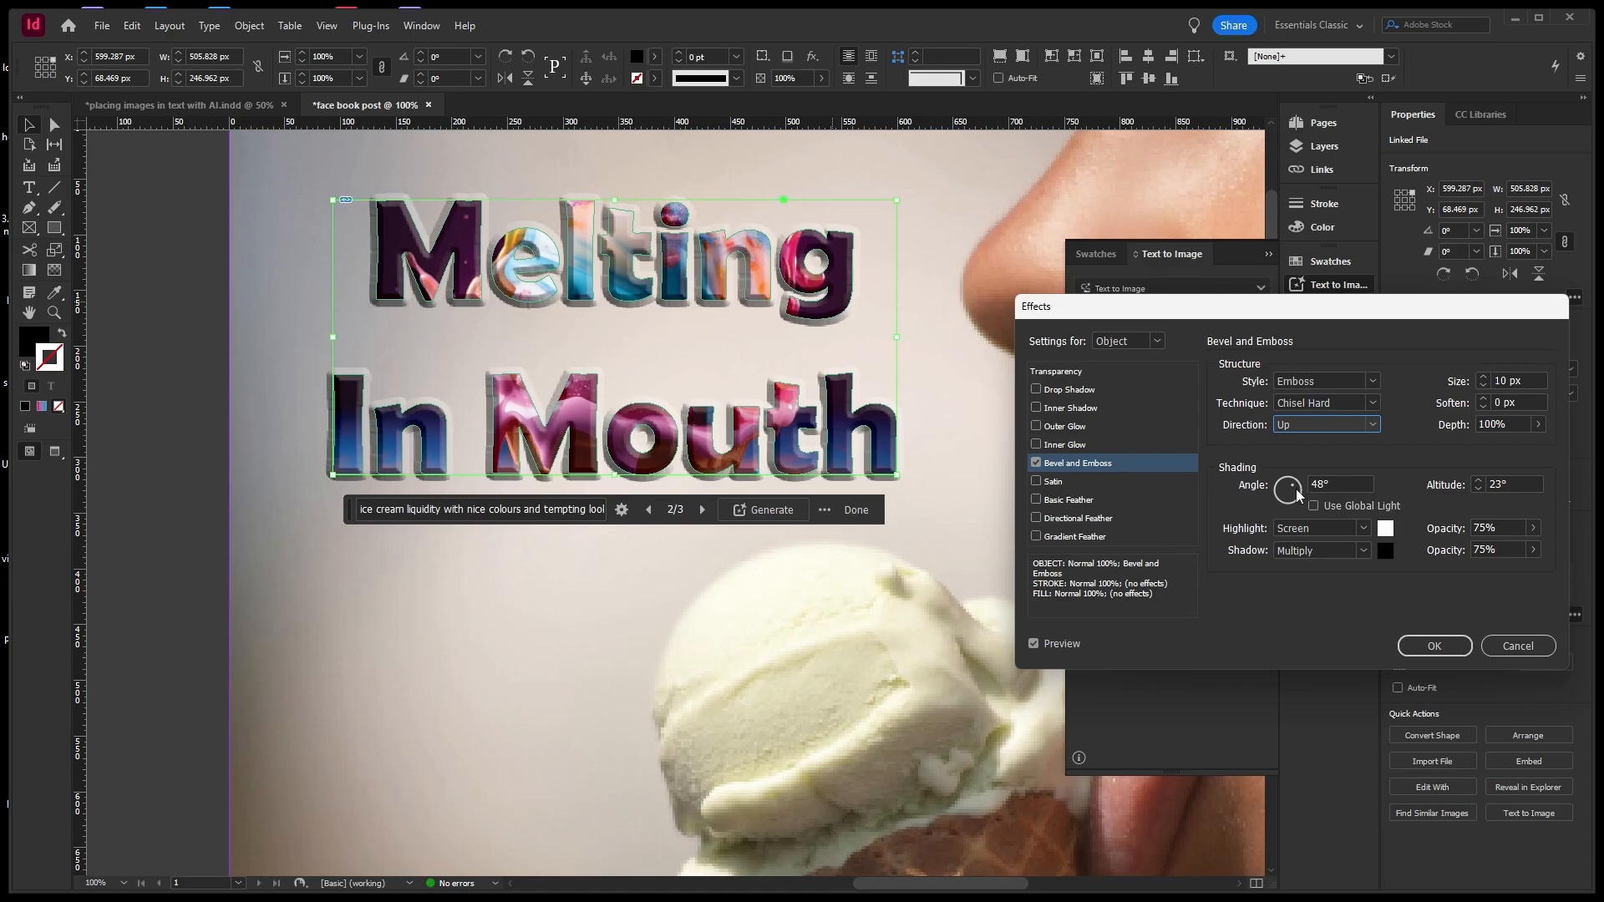
mouse_move(1296, 489)
mouse_down()
mouse_move(1295, 503)
mouse_move(1286, 486)
mouse_up()
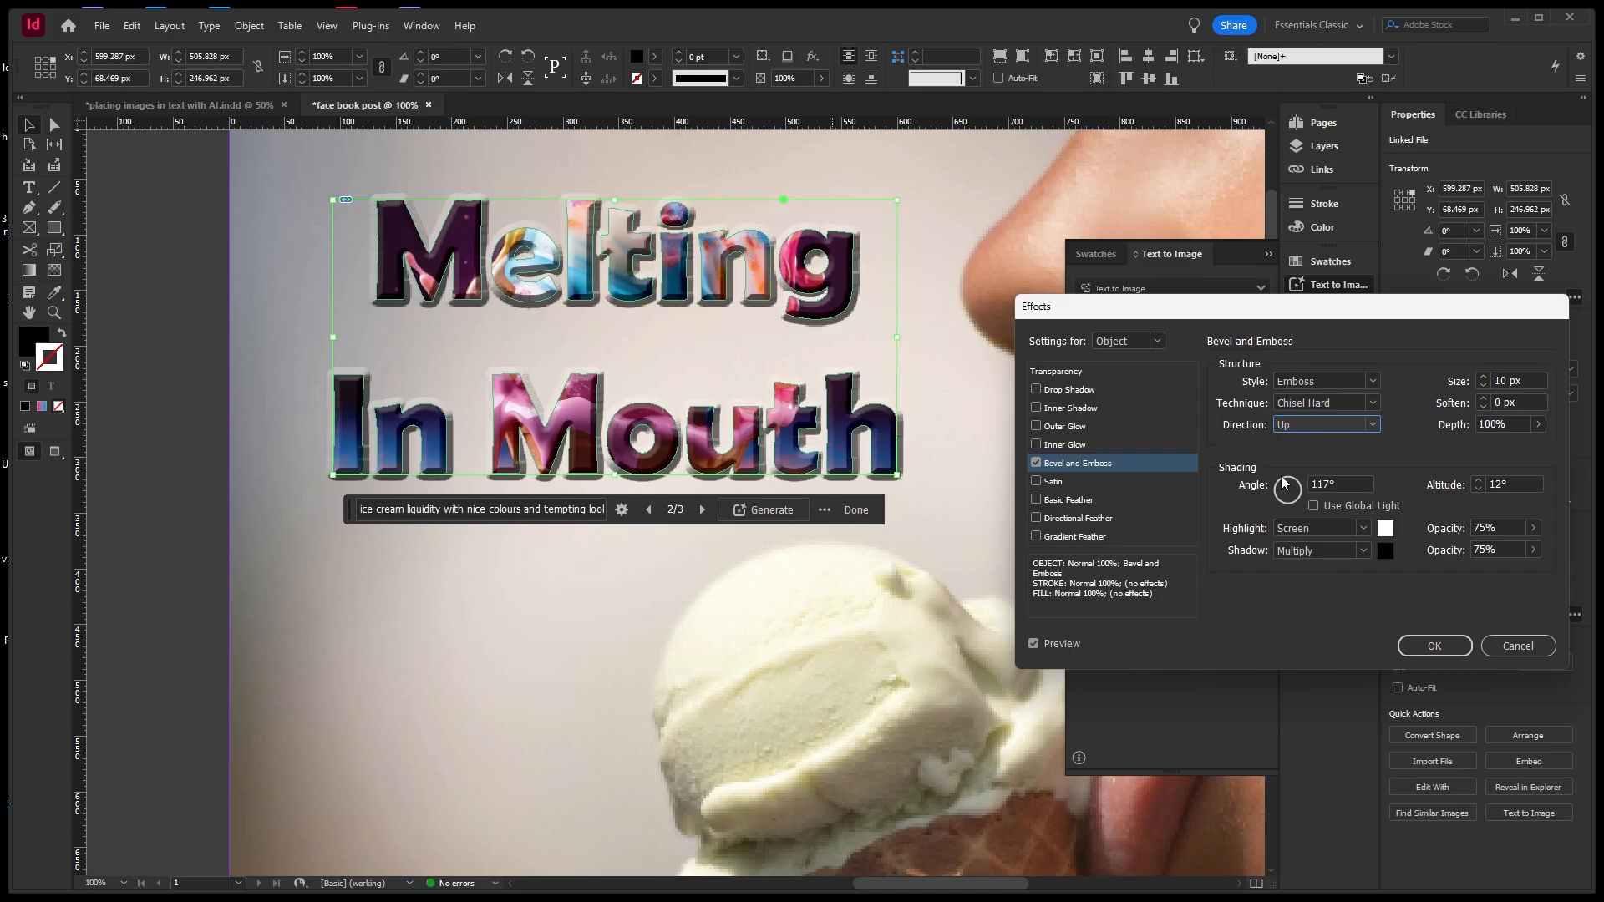
Try the Normal, Multiply and Hard Light highlight modes on the caption's emboss and return to Screen.
click(1357, 528)
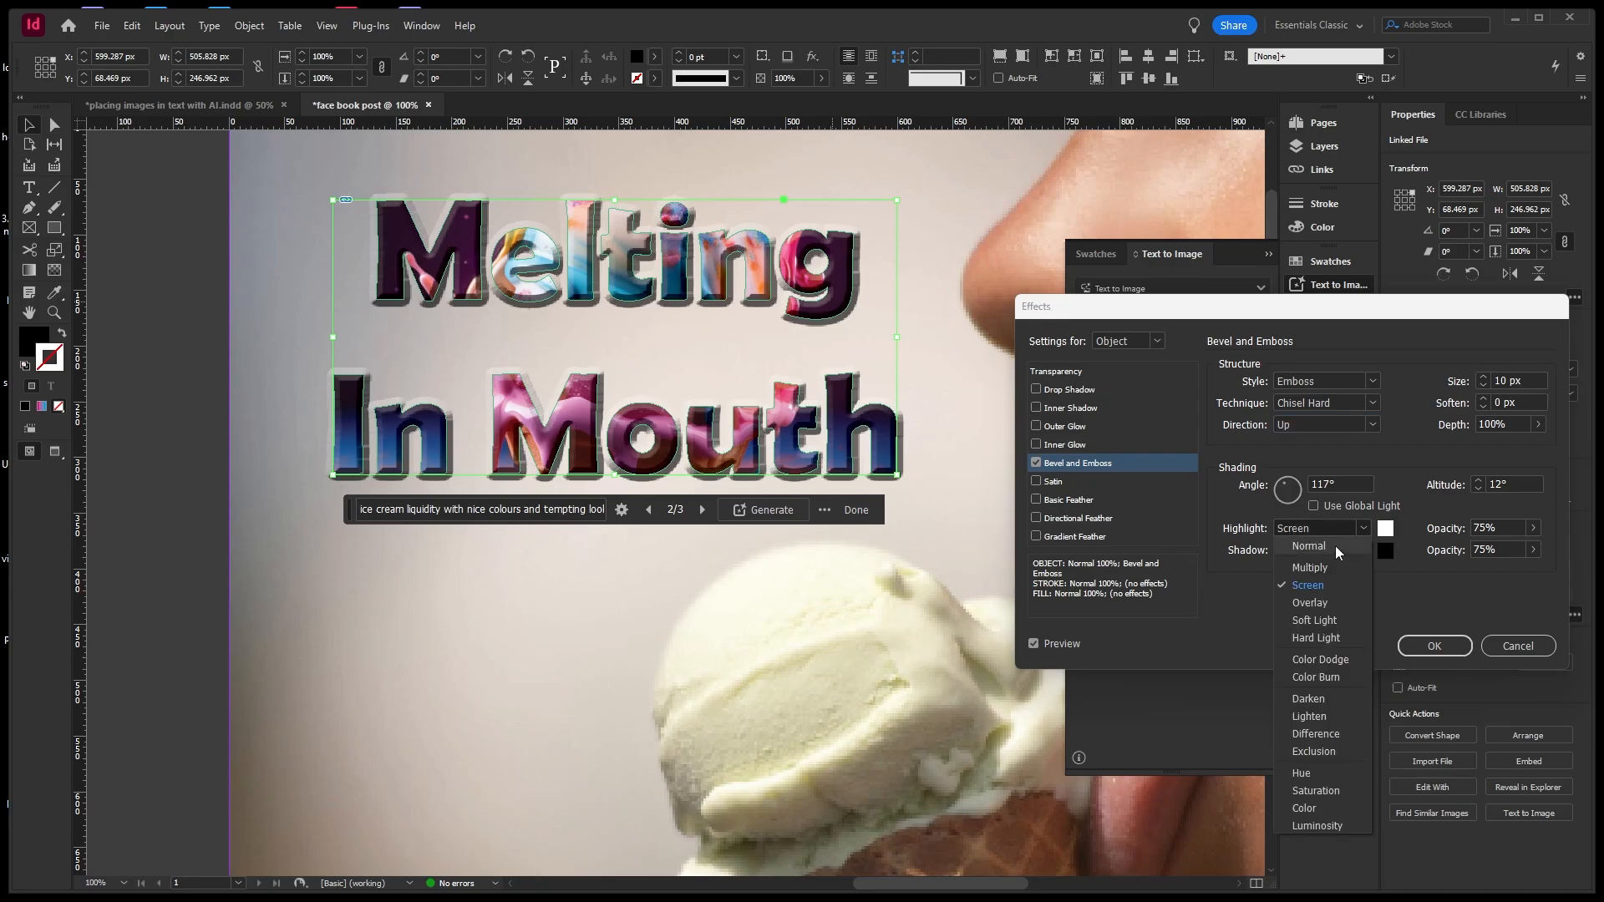
click(1336, 545)
click(1355, 527)
click(1324, 566)
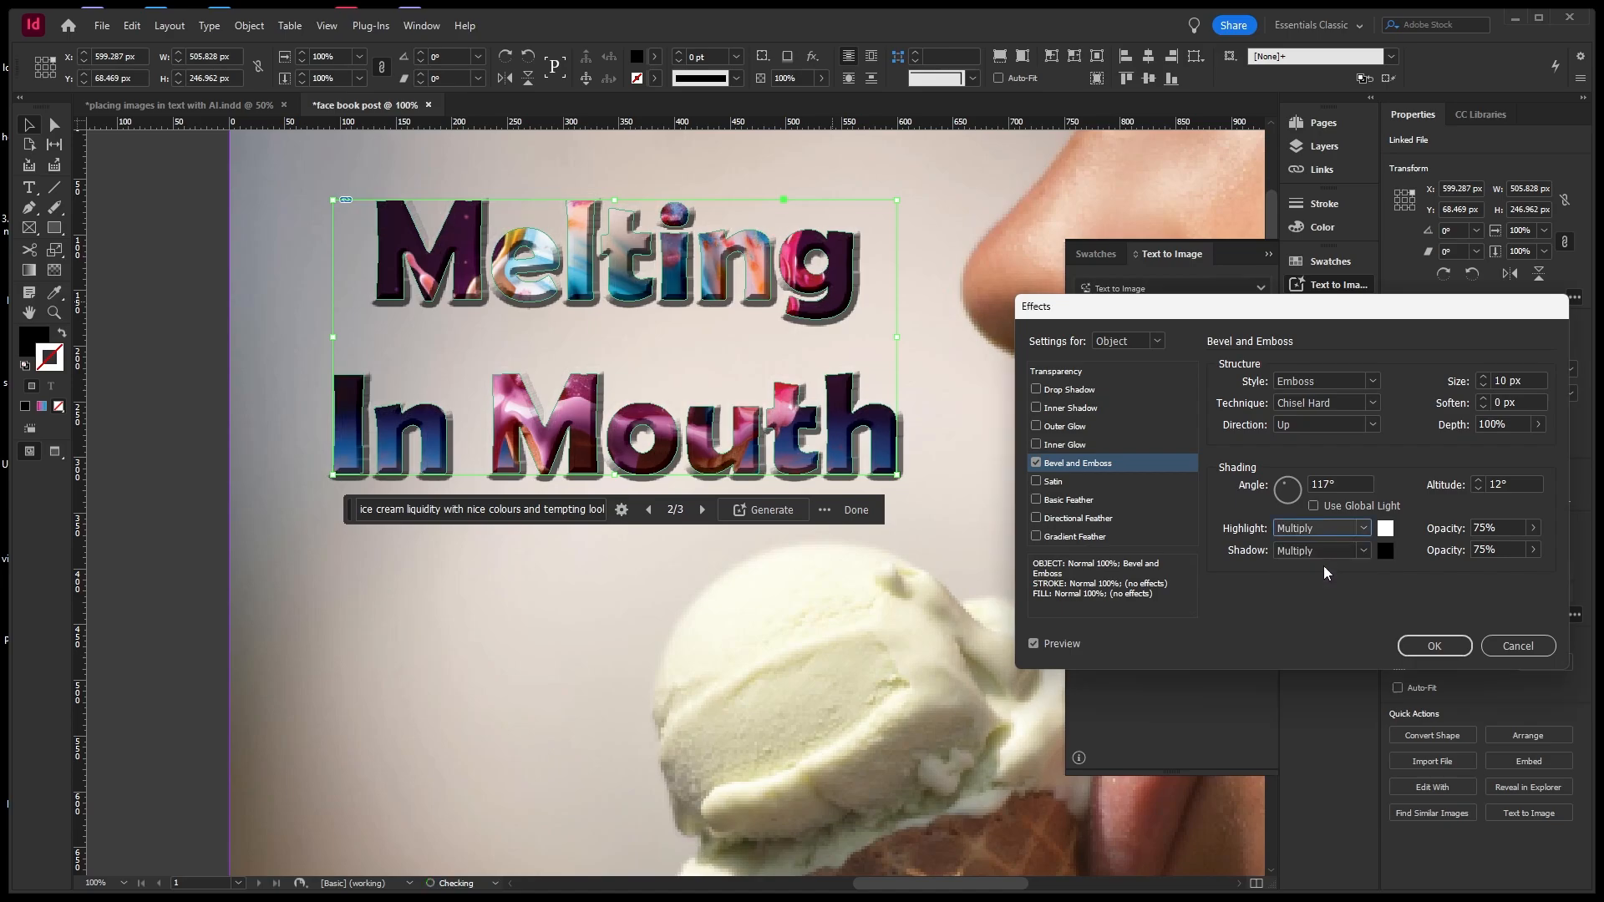
click(1359, 528)
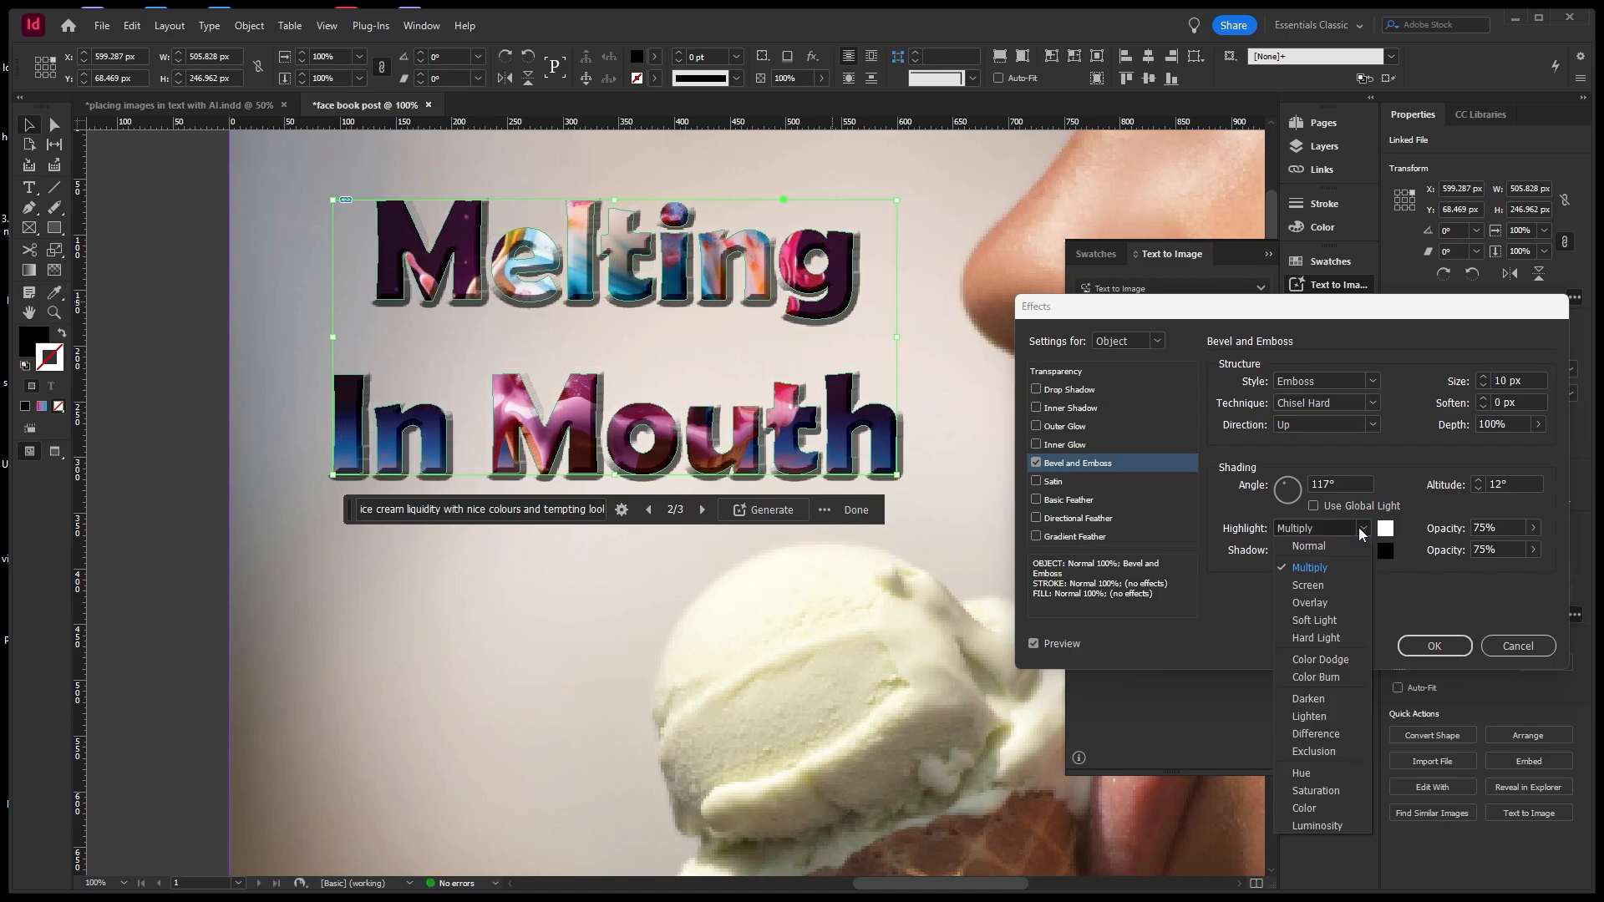
click(1326, 638)
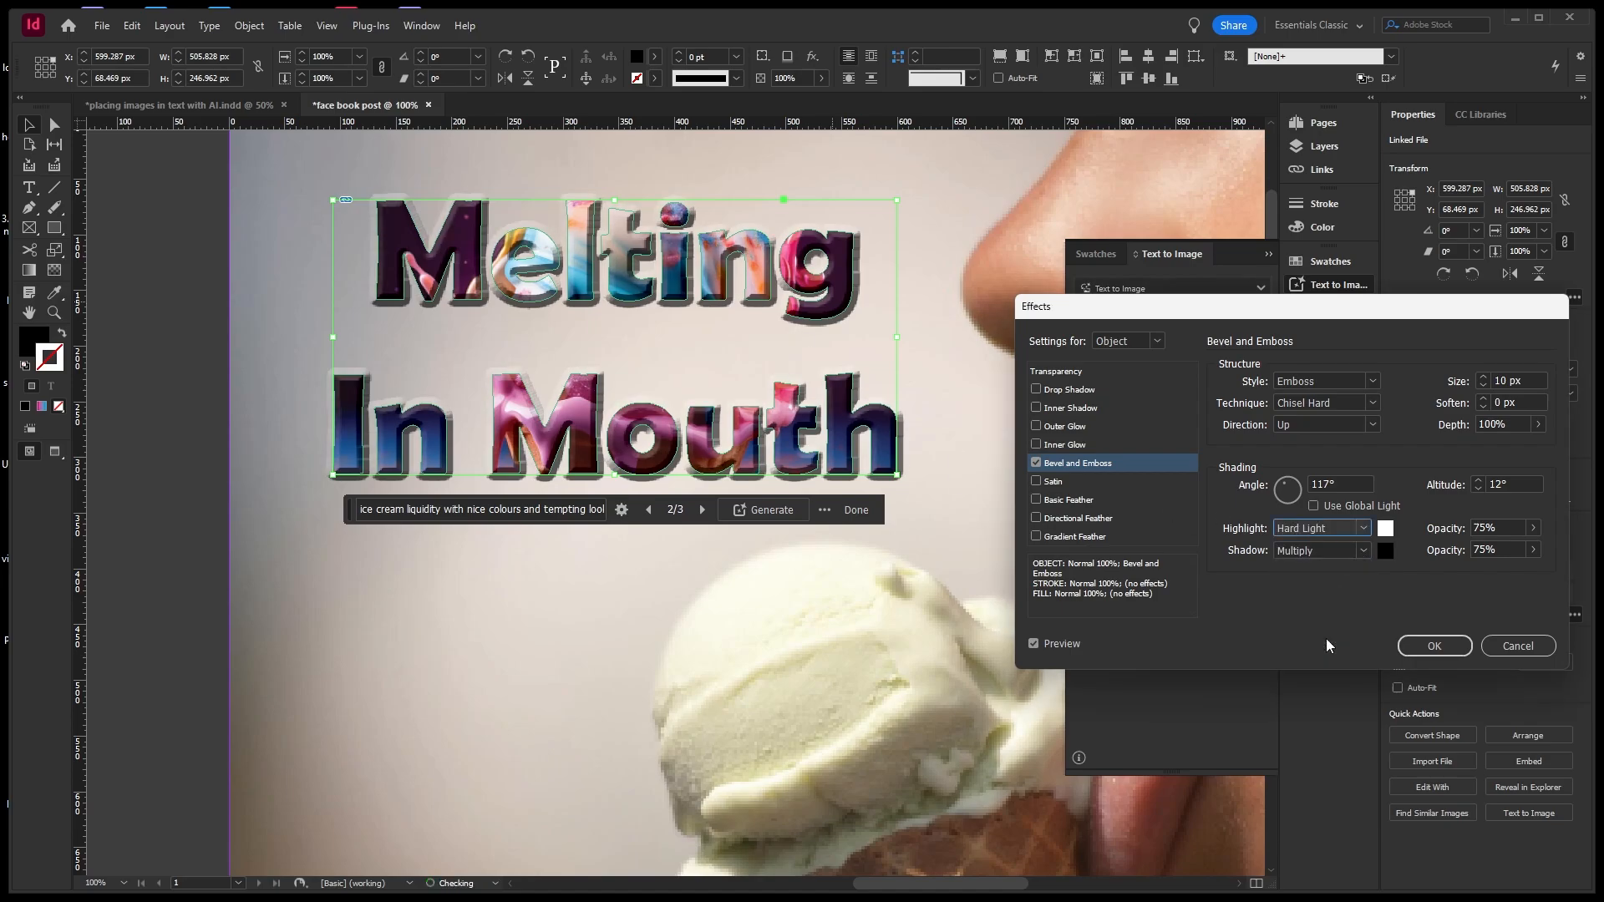
click(1361, 528)
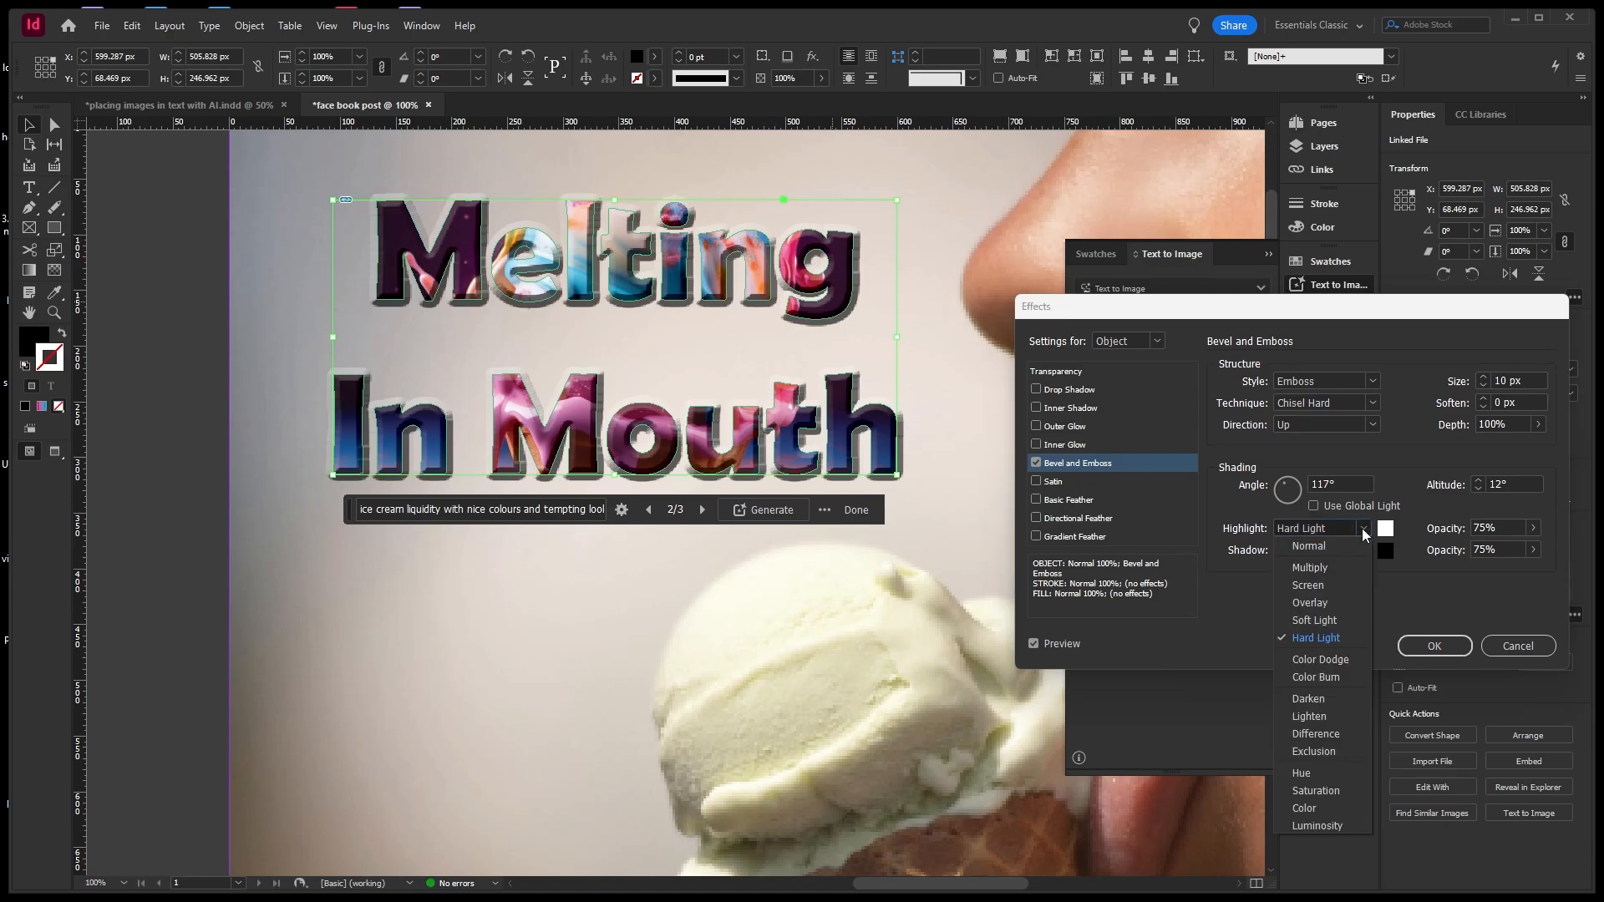
click(1335, 585)
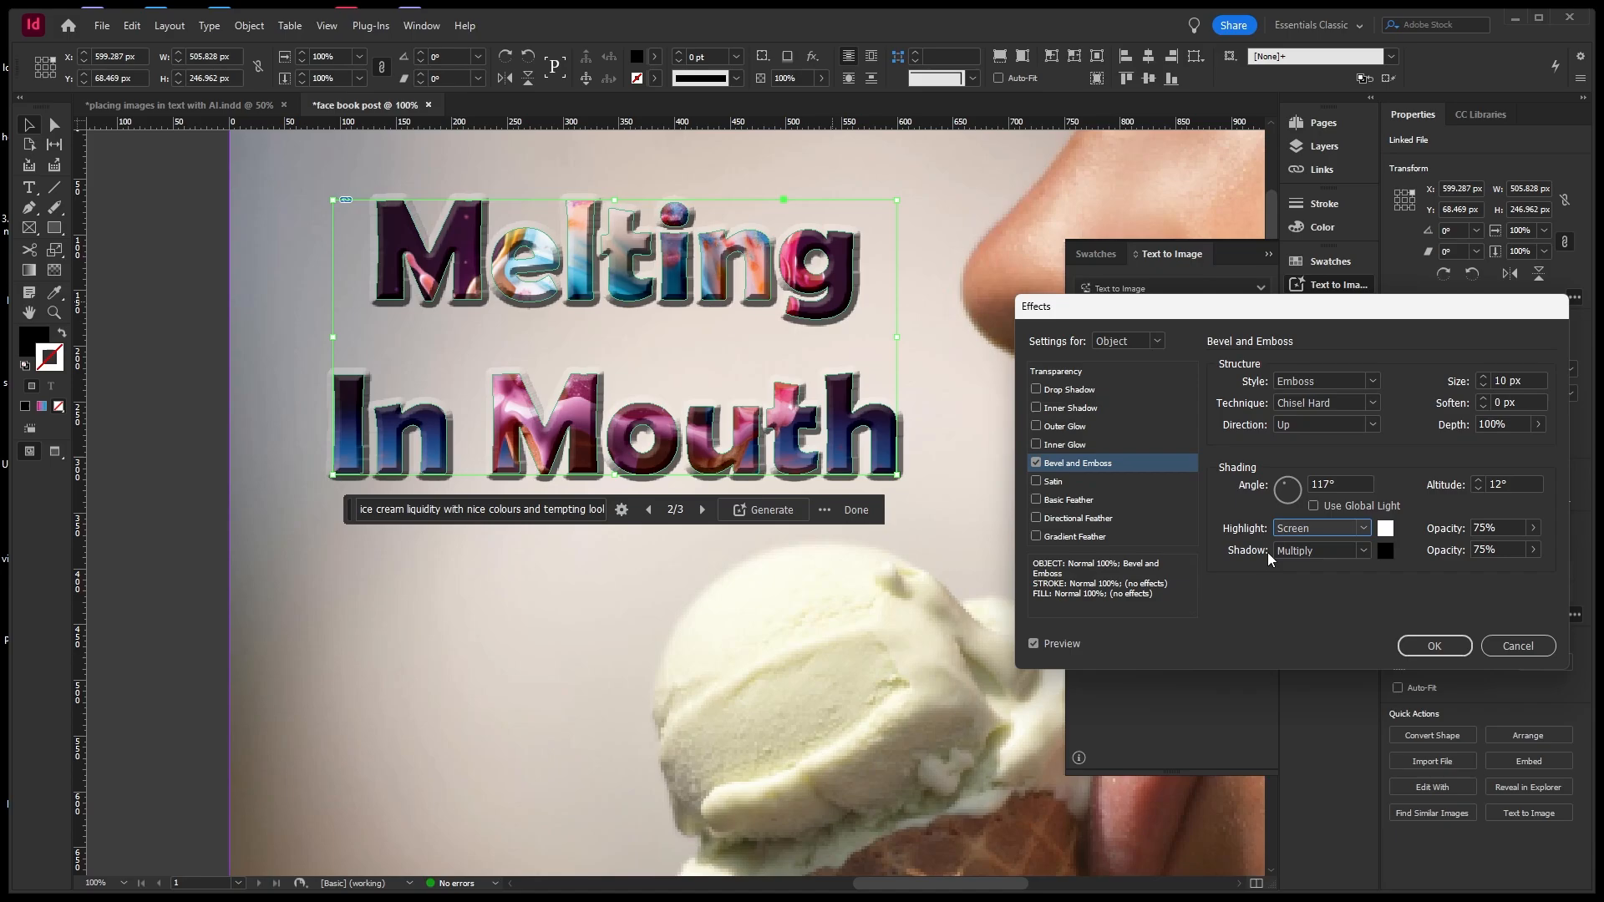
Try the Screen shadow mode on the caption's emboss and return to Multiply.
click(1362, 555)
click(1330, 606)
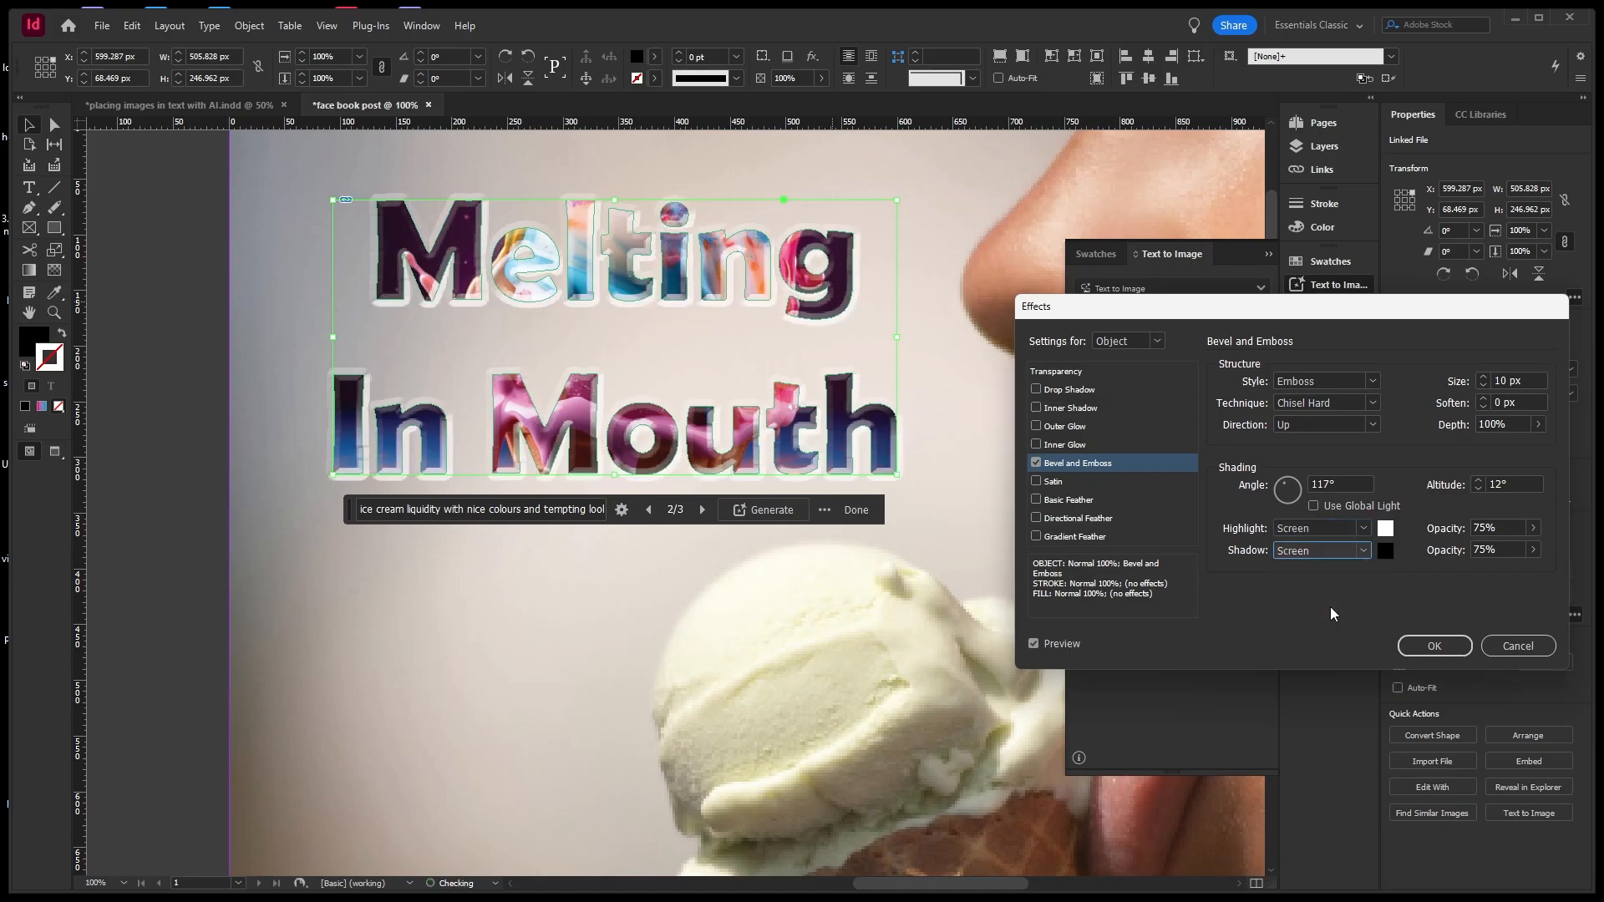
click(1363, 550)
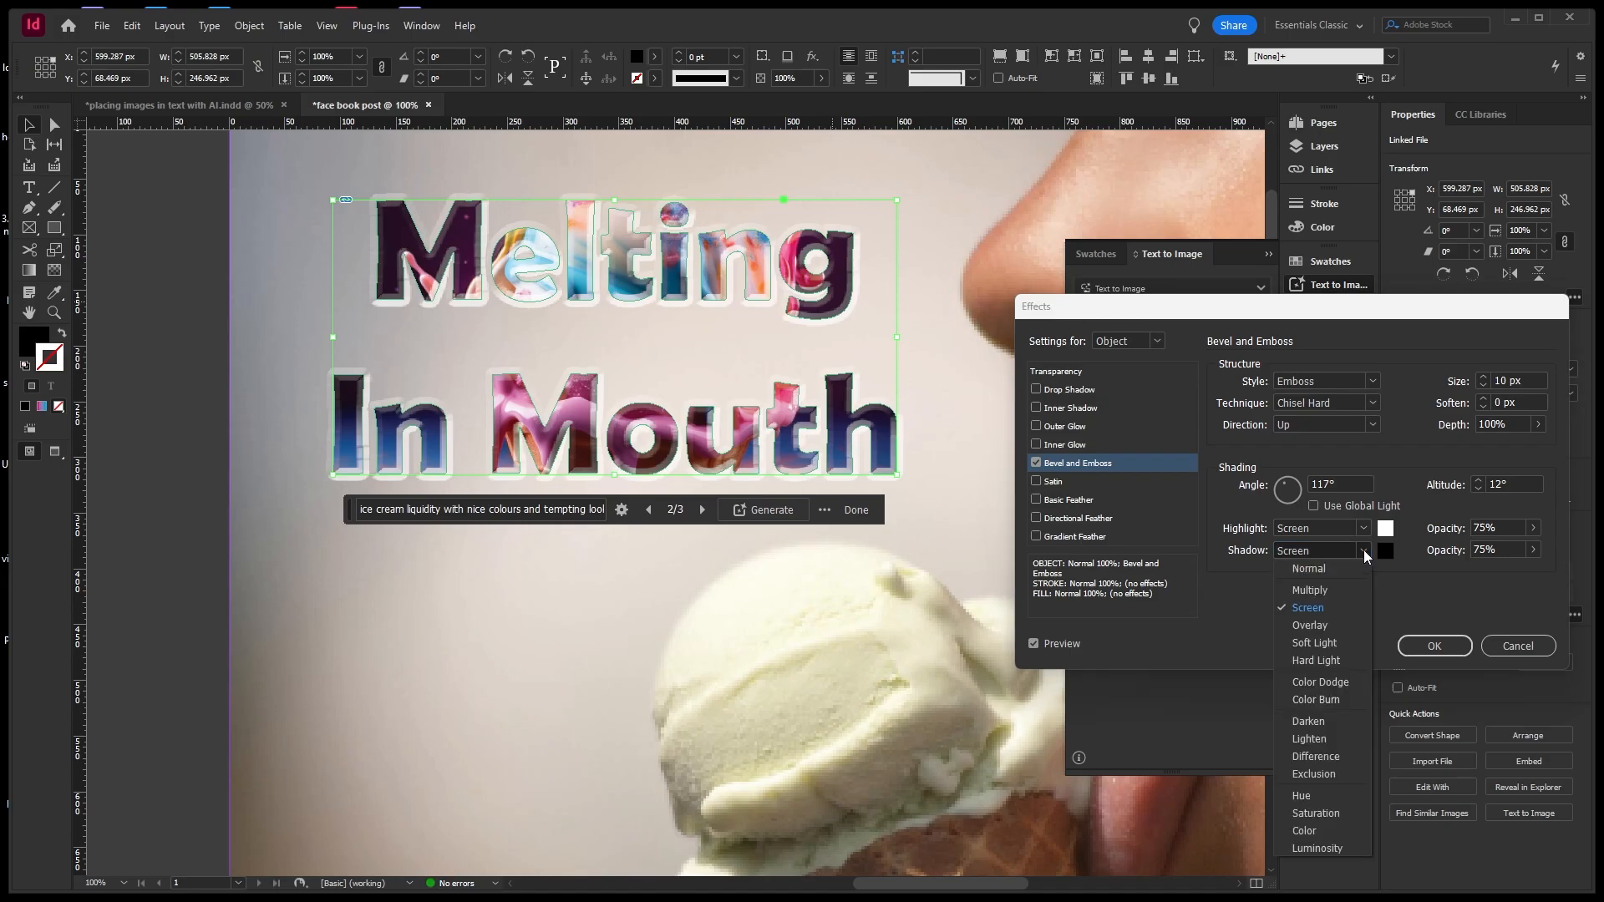
click(1337, 587)
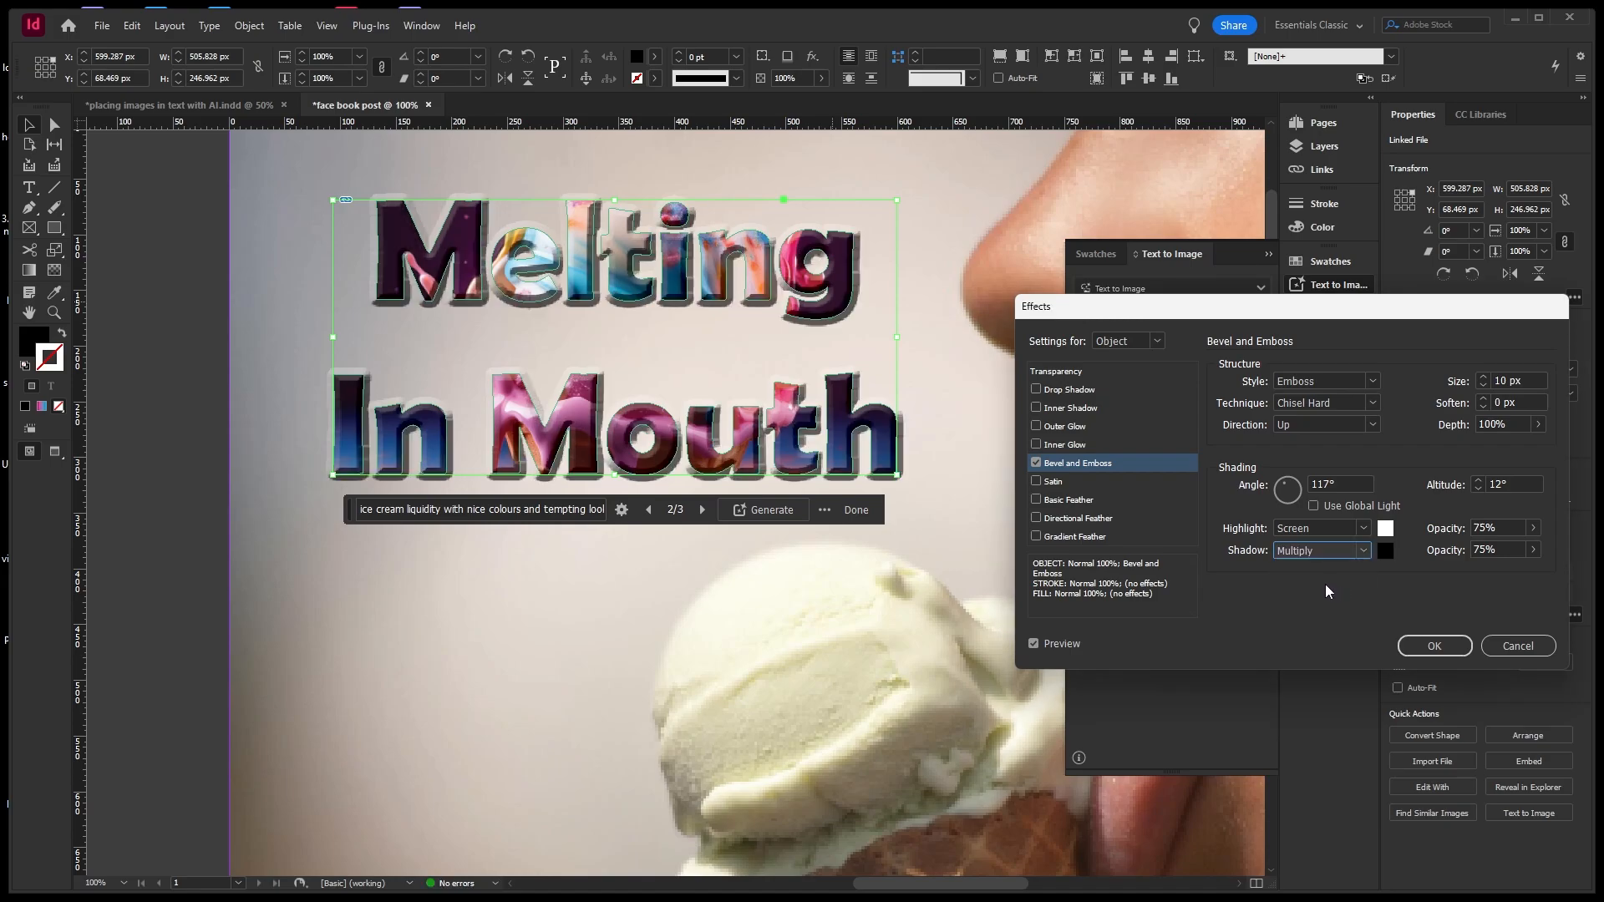
Try a Basic Feather and a 13 px Outer Glow in Normal mode on the caption, turning each off again.
click(1036, 500)
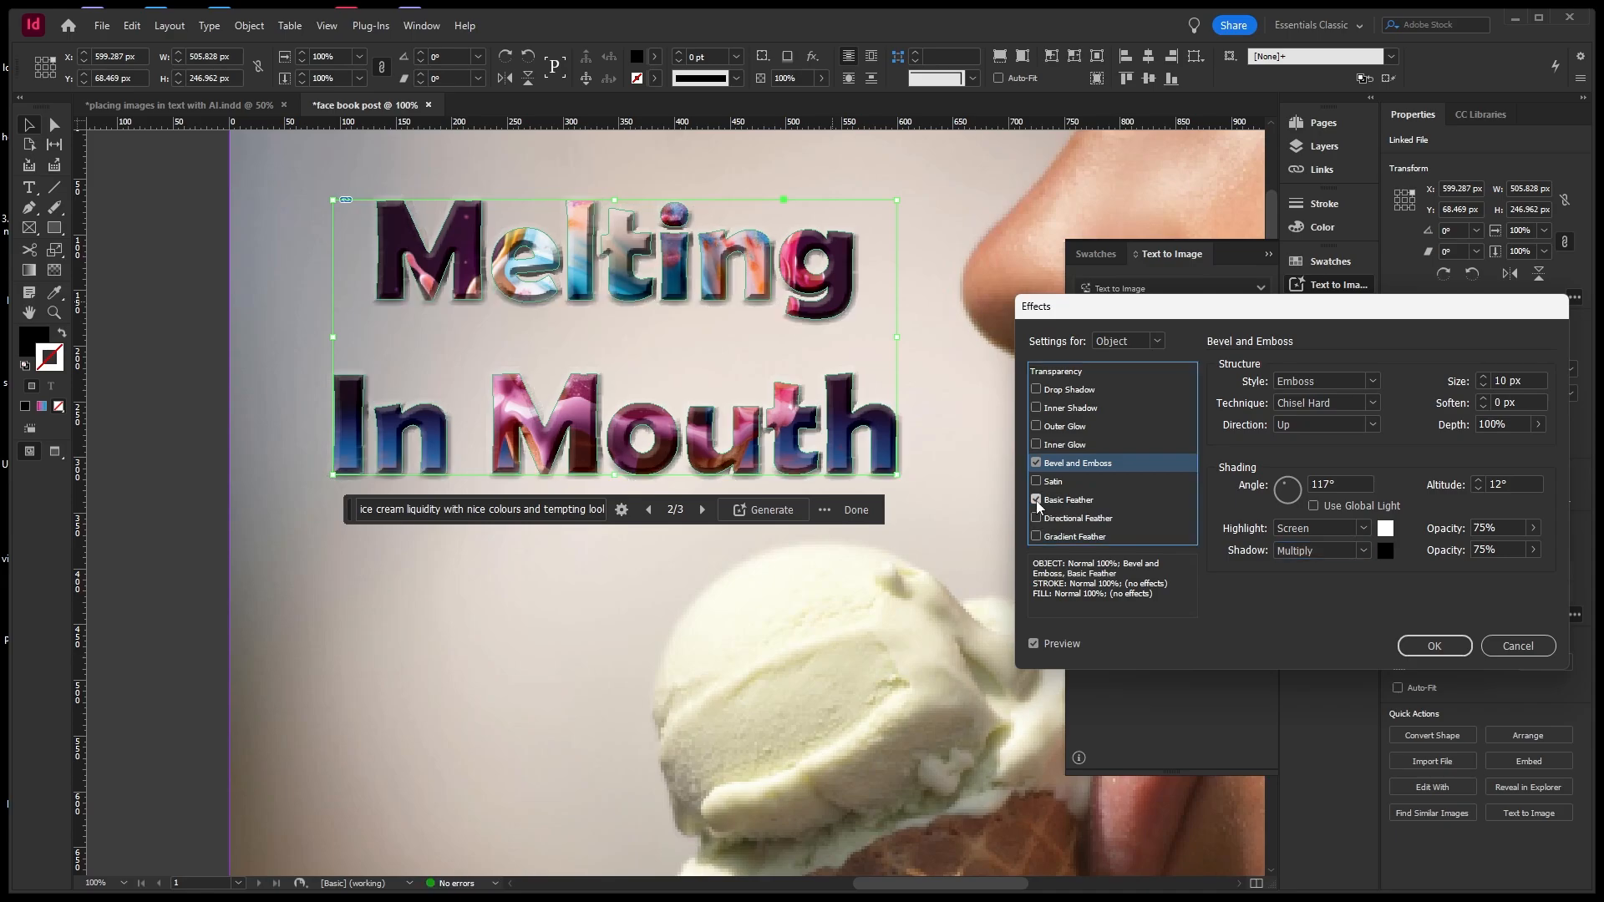
click(1036, 500)
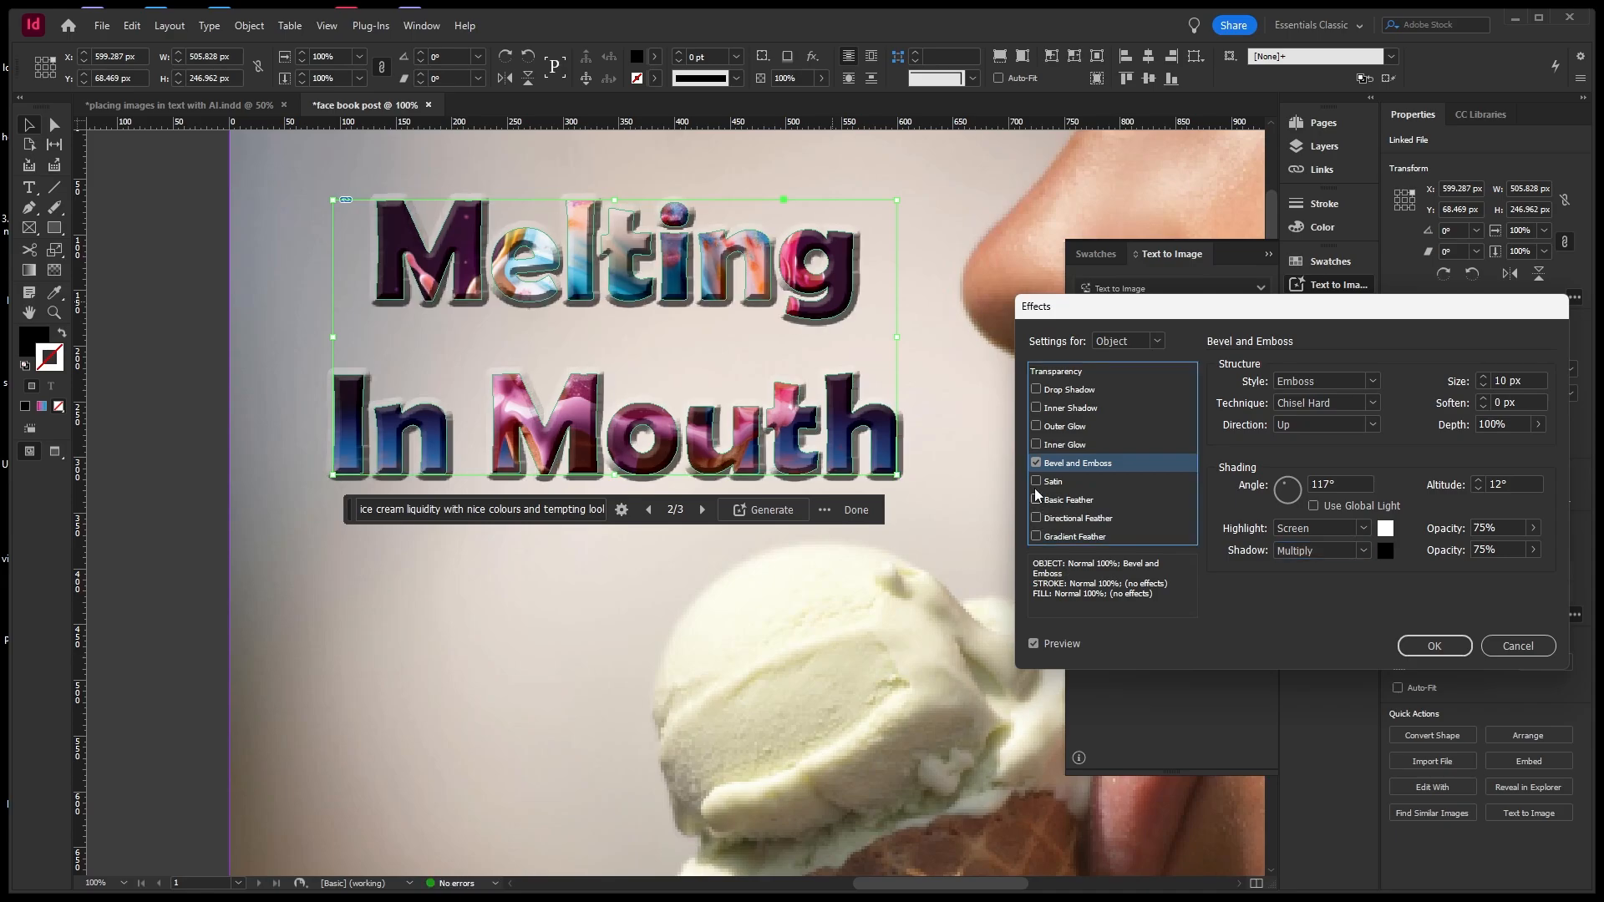
click(1064, 426)
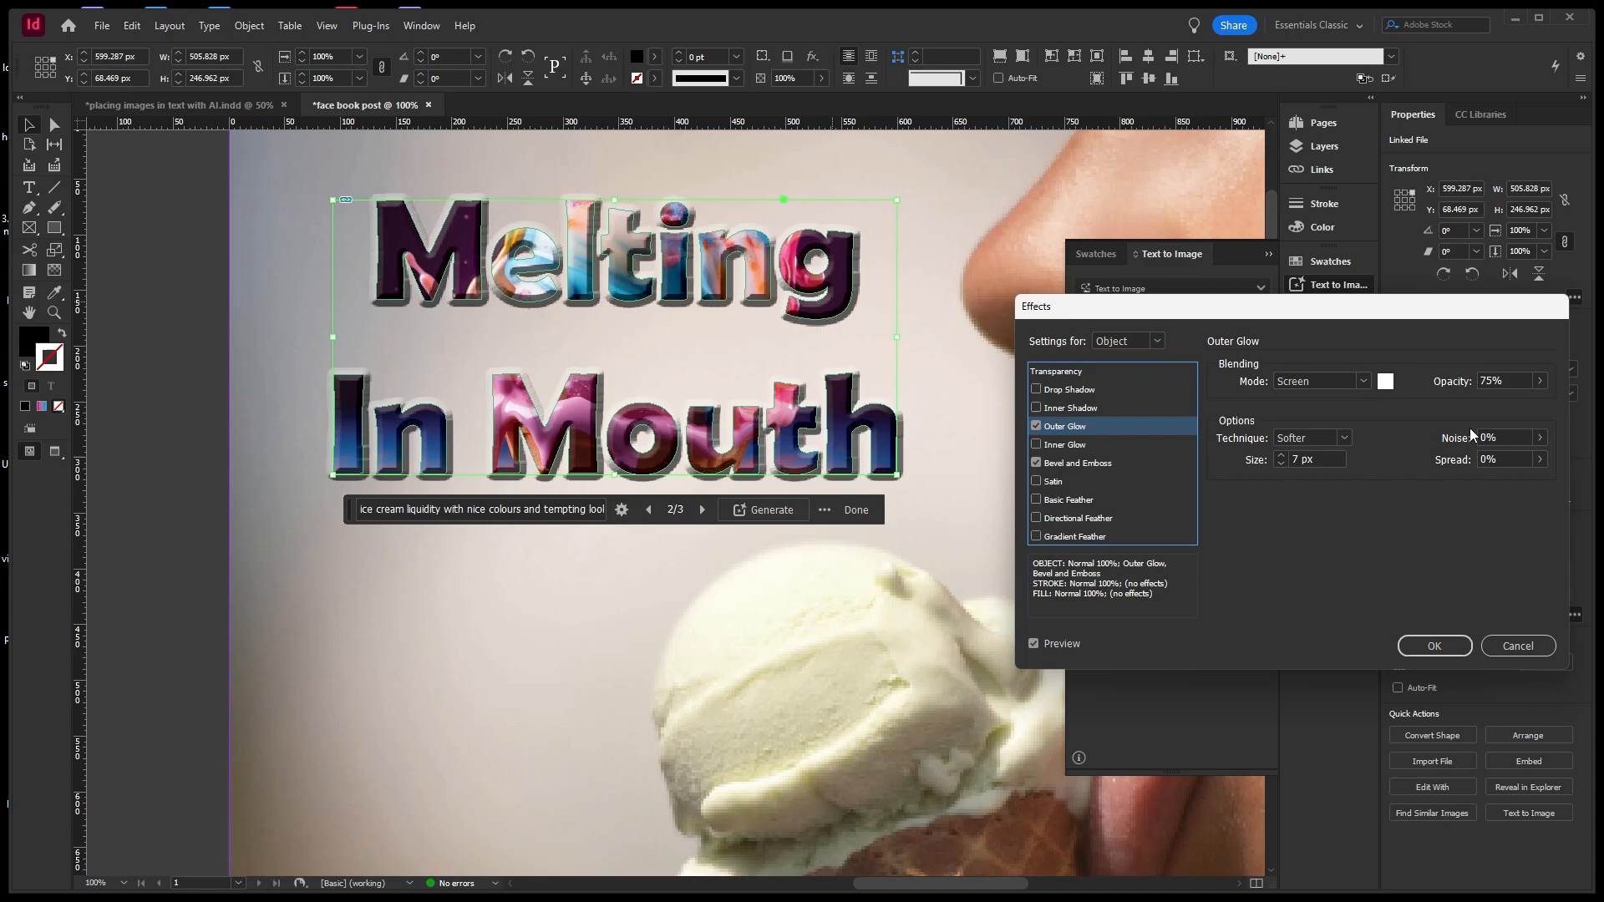
click(1281, 455)
click(1281, 455)
click(1281, 455)
click(1364, 381)
click(1330, 399)
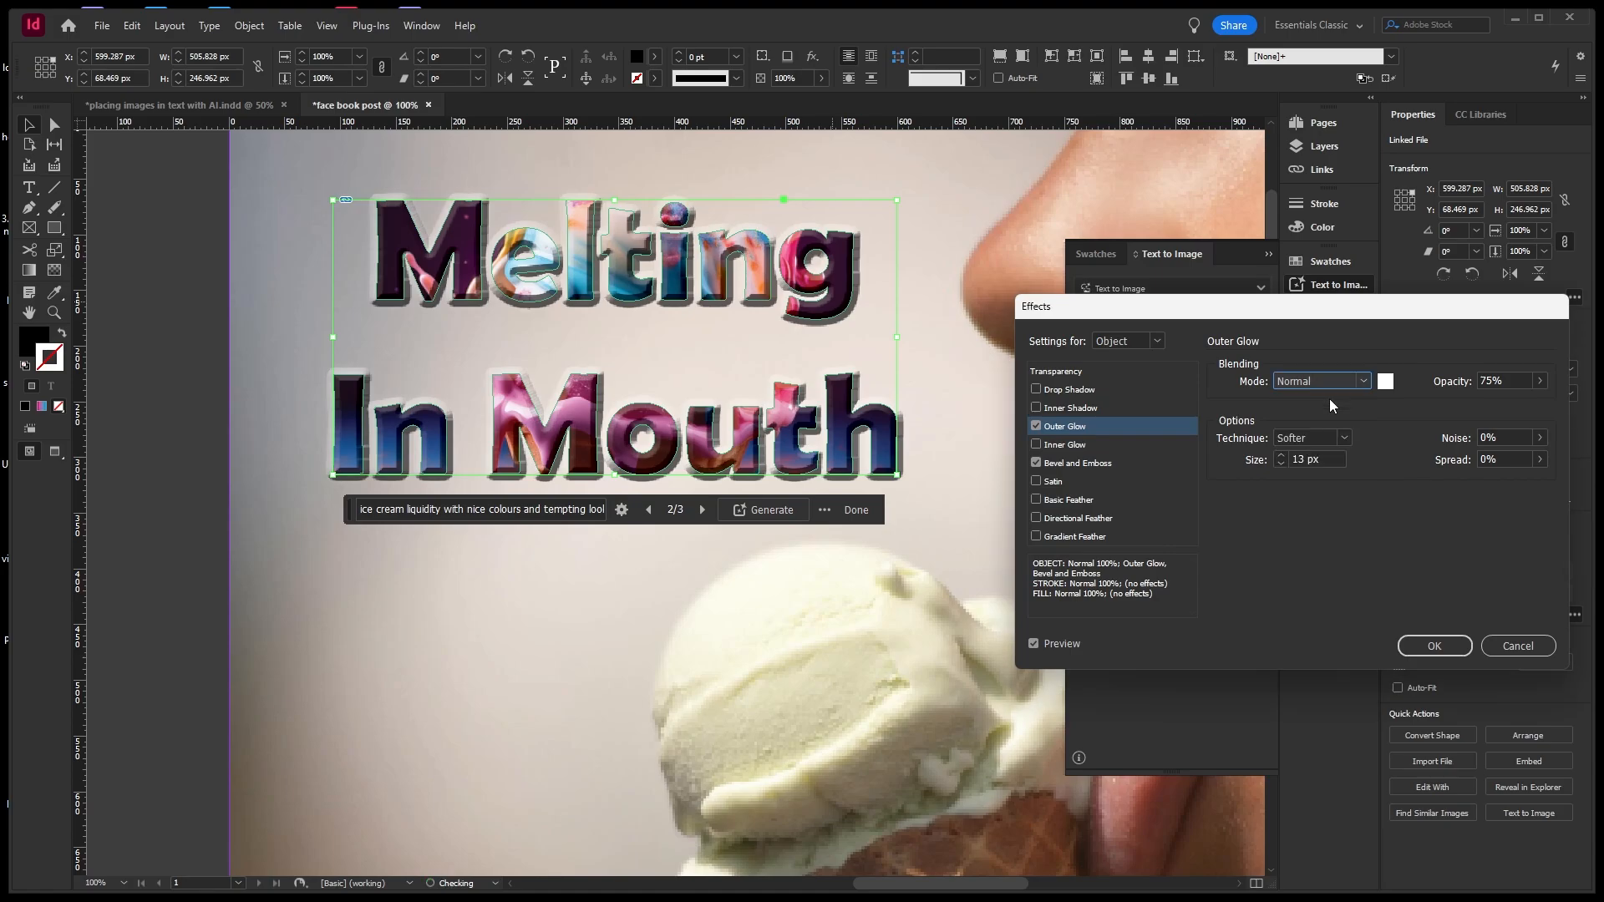
click(1036, 426)
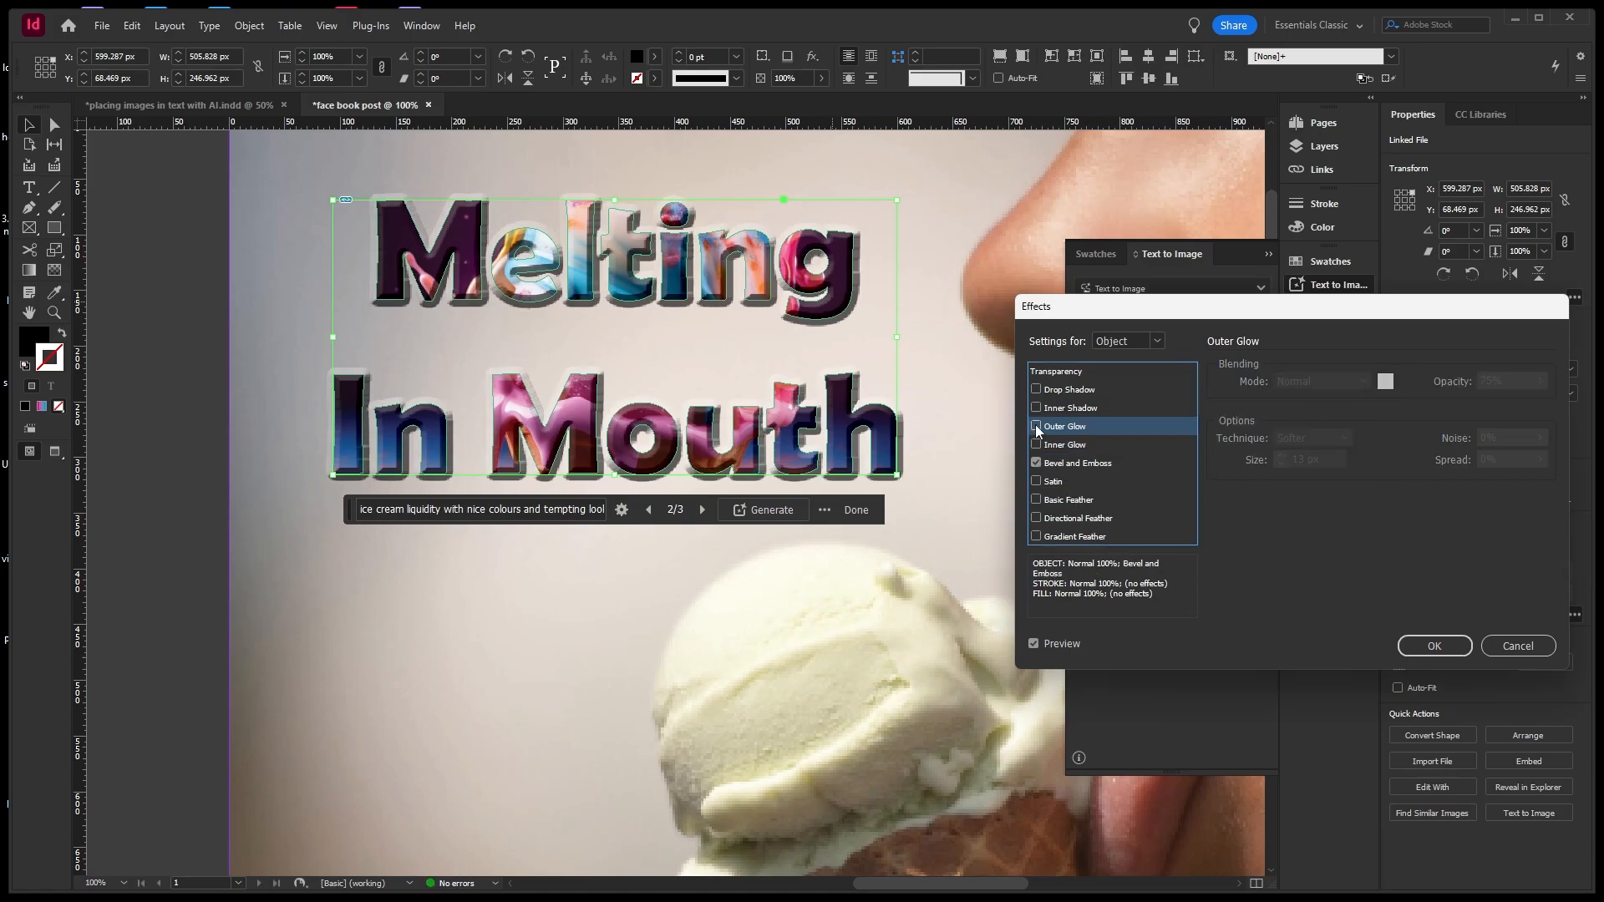
Try the Gradient Feather, Directional Feather, Basic Feather and Inner Shadow effects on the caption, turning each off again.
click(1036, 537)
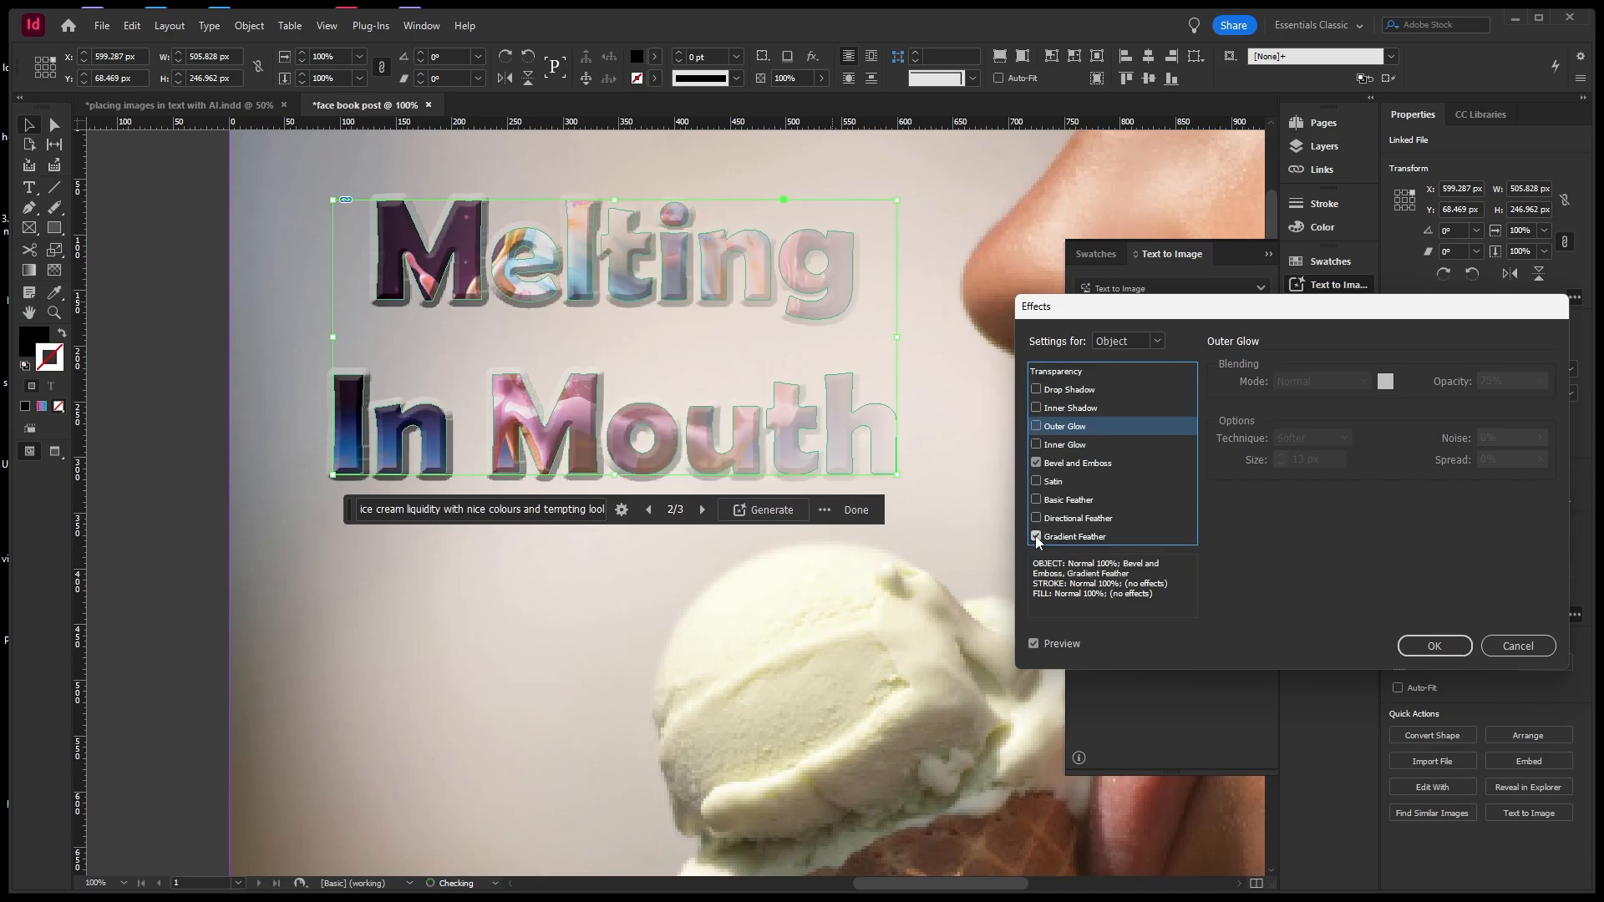
click(1036, 536)
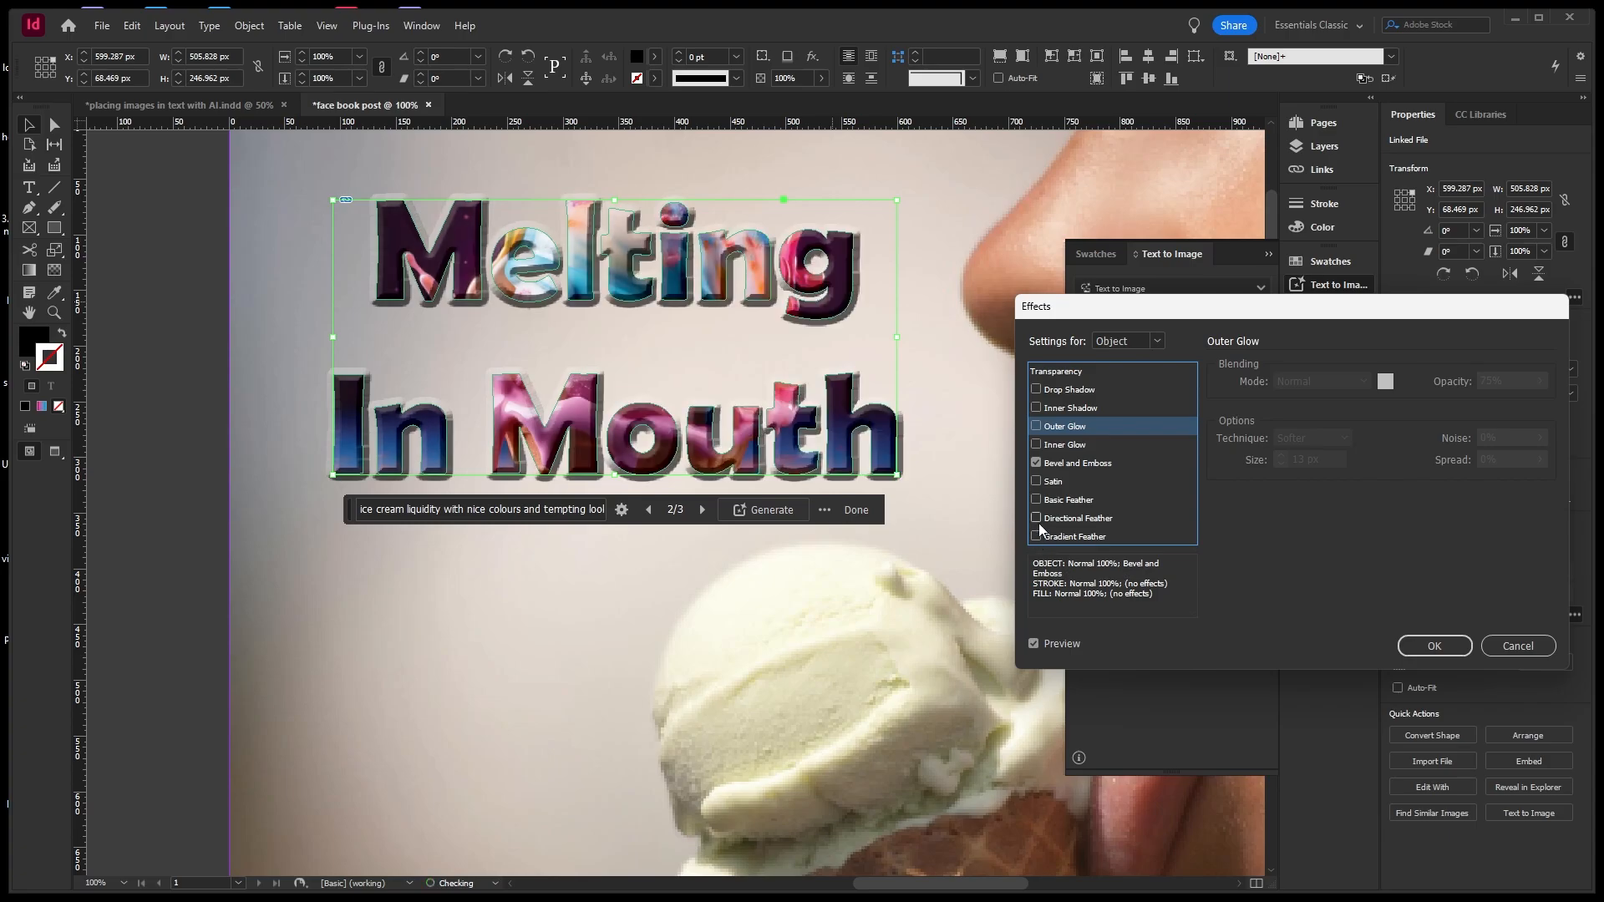
click(1038, 518)
click(1038, 518)
click(1036, 499)
click(1036, 500)
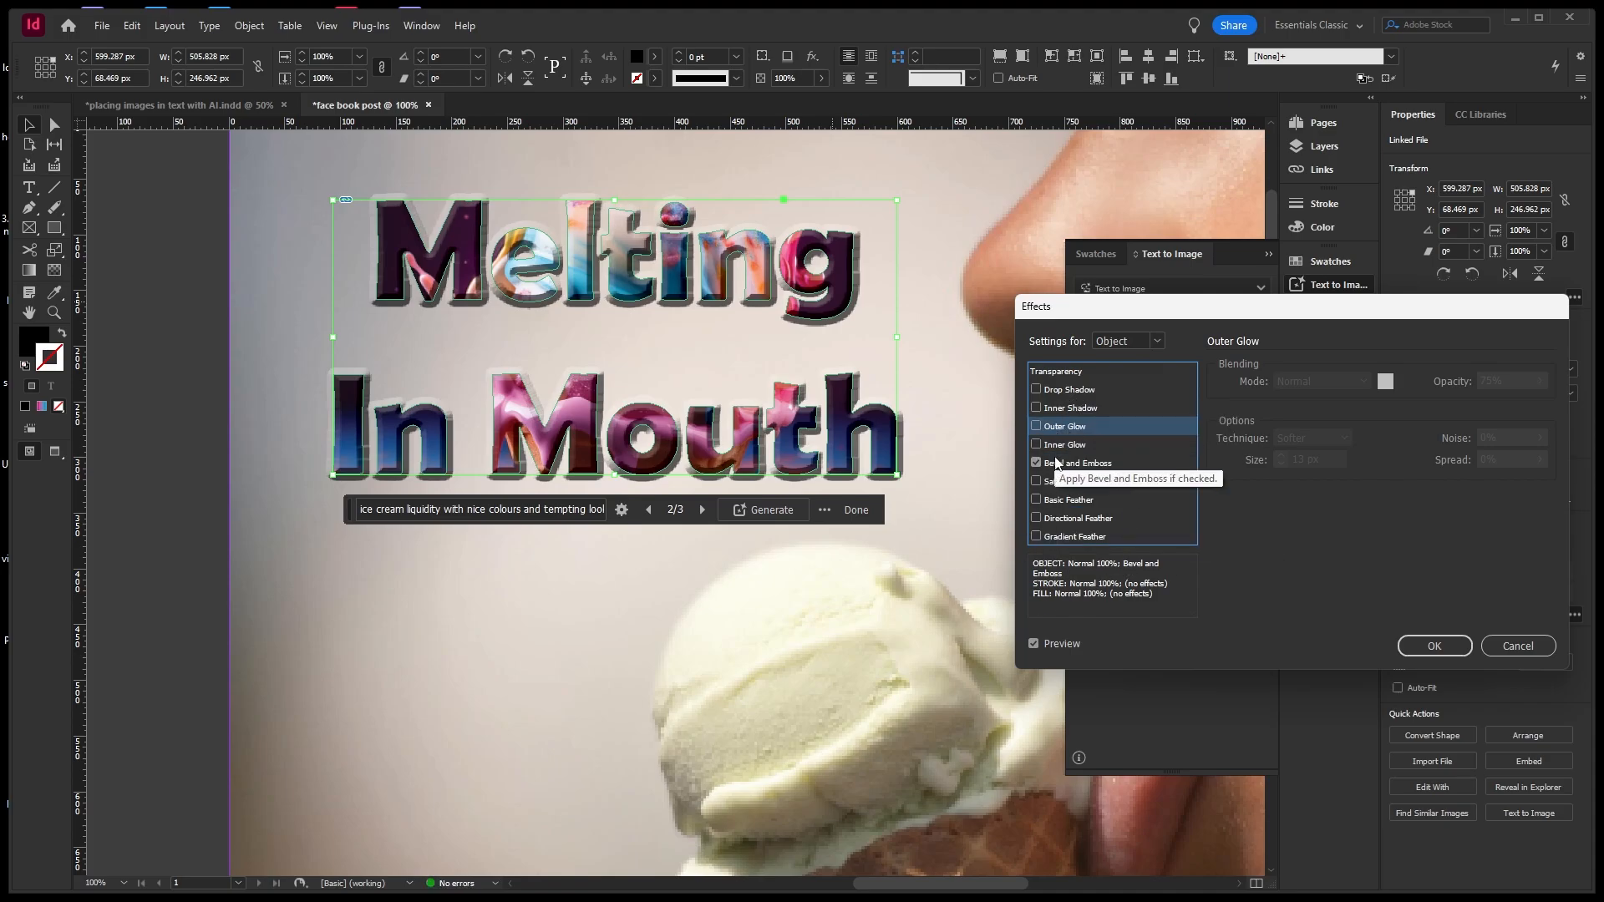
click(1037, 409)
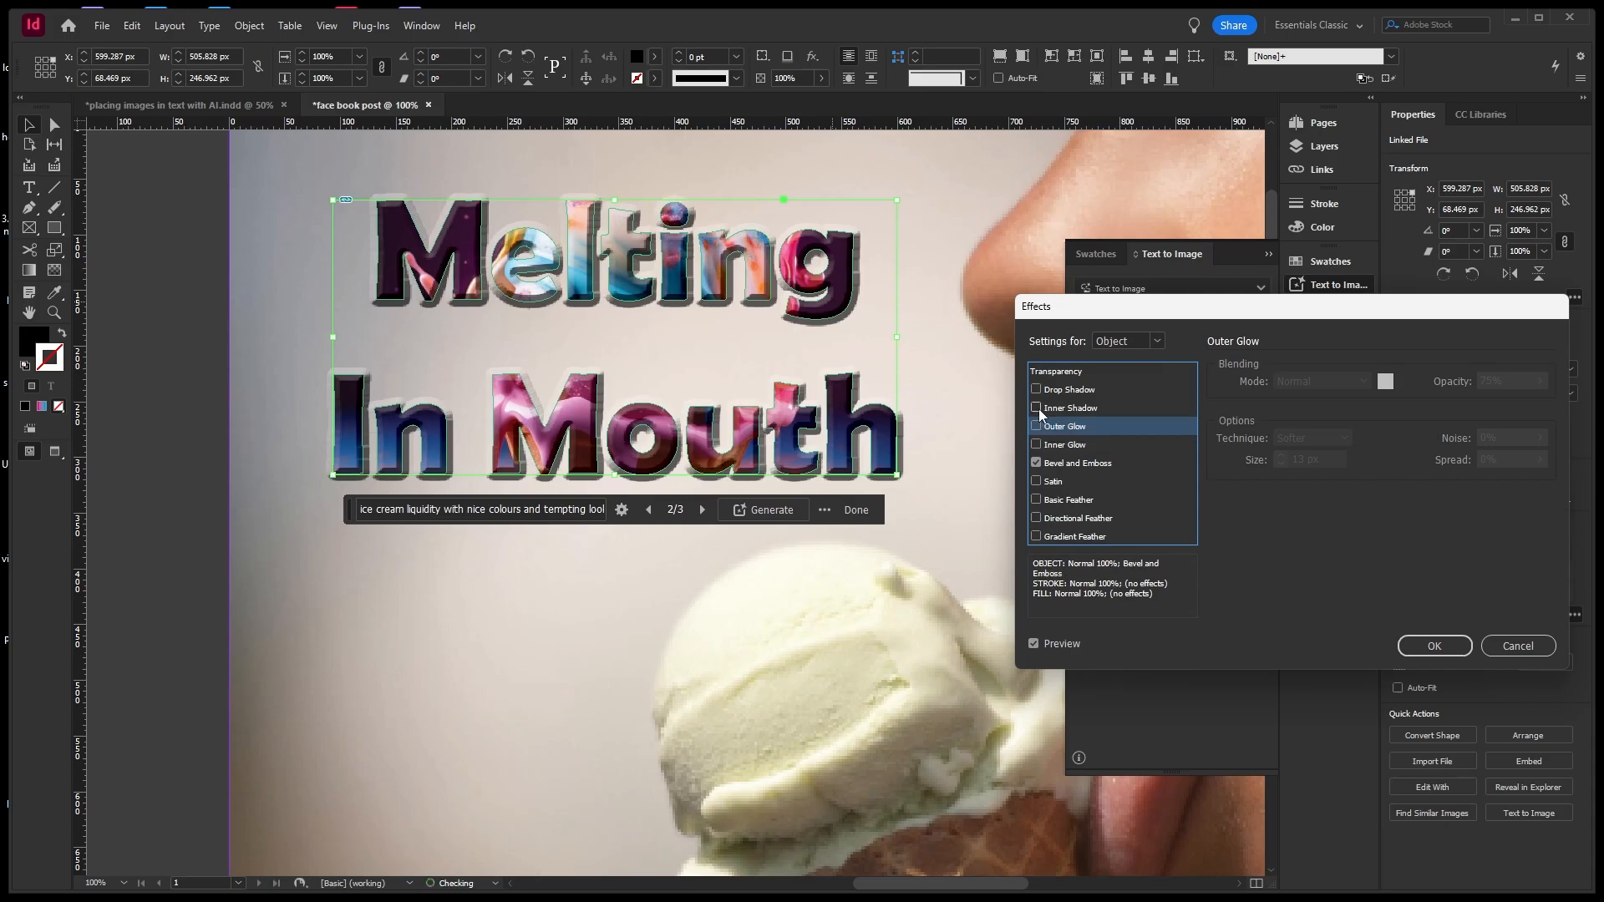
click(1037, 409)
Apply the Bevel and Emboss settings to the caption and deselect it to review the whole post.
click(1424, 645)
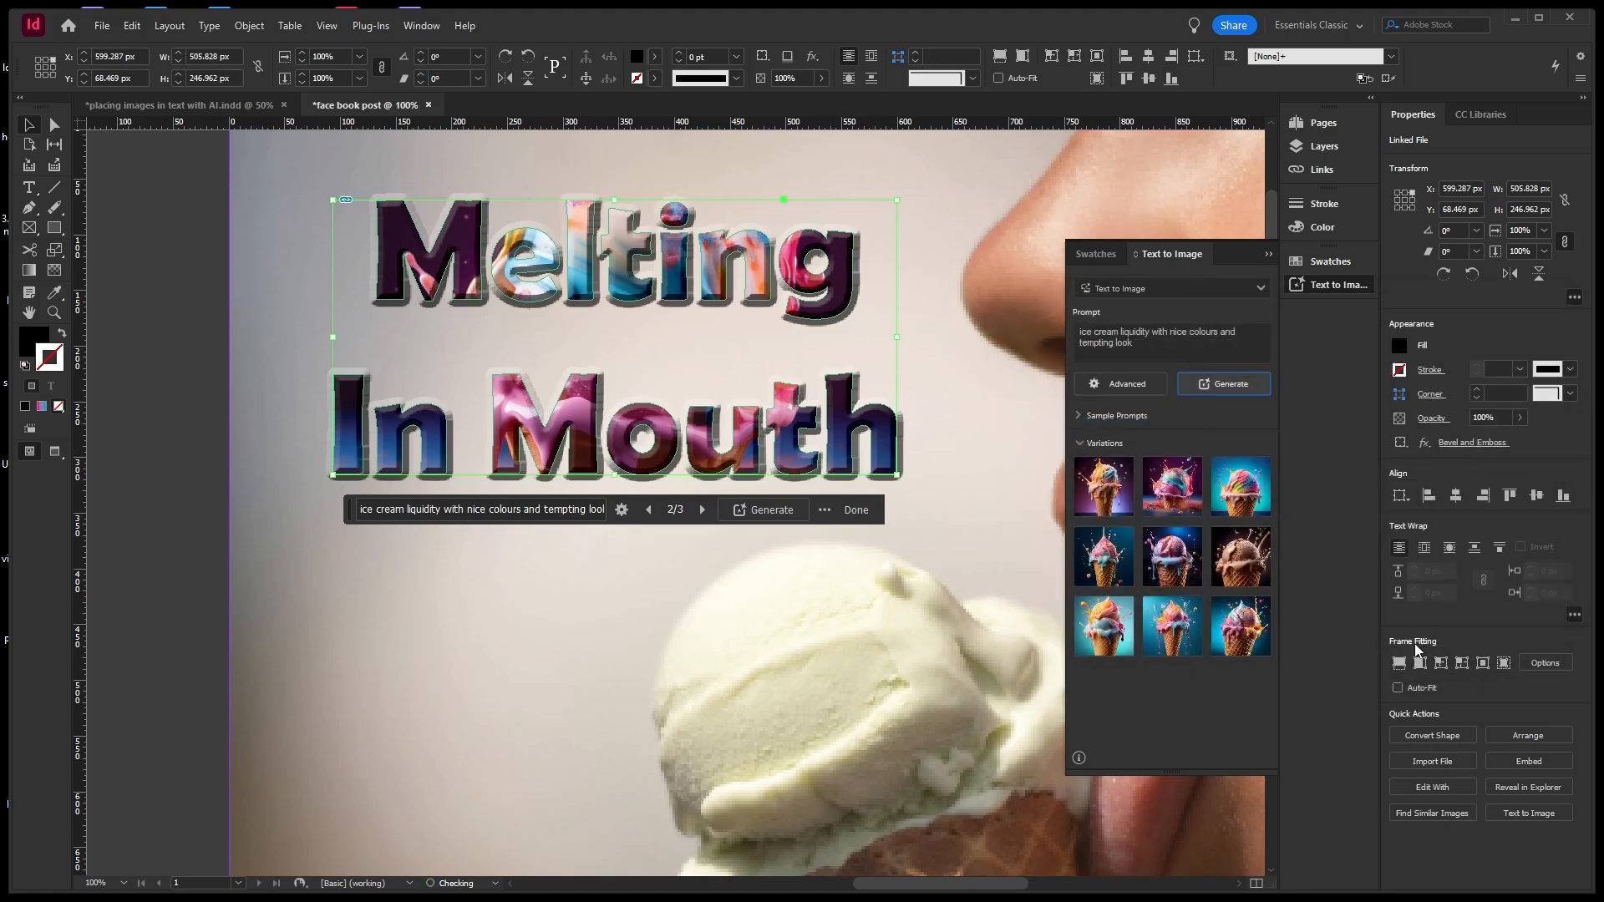
click(989, 439)
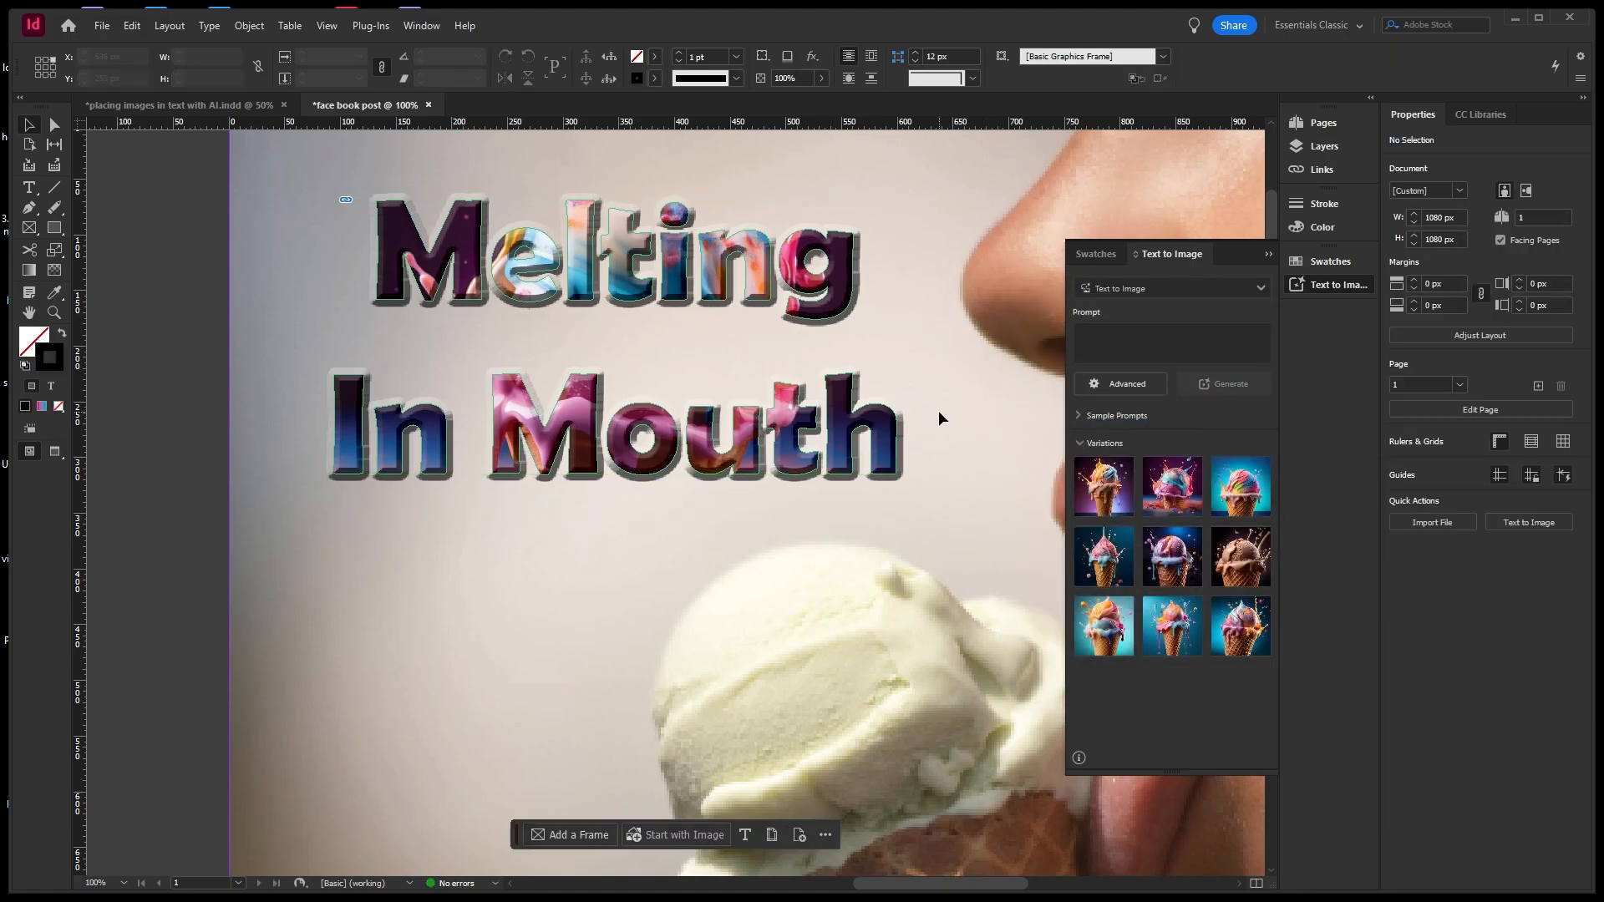
key(ctrl+minus)
scroll(757, 294, up, 2)
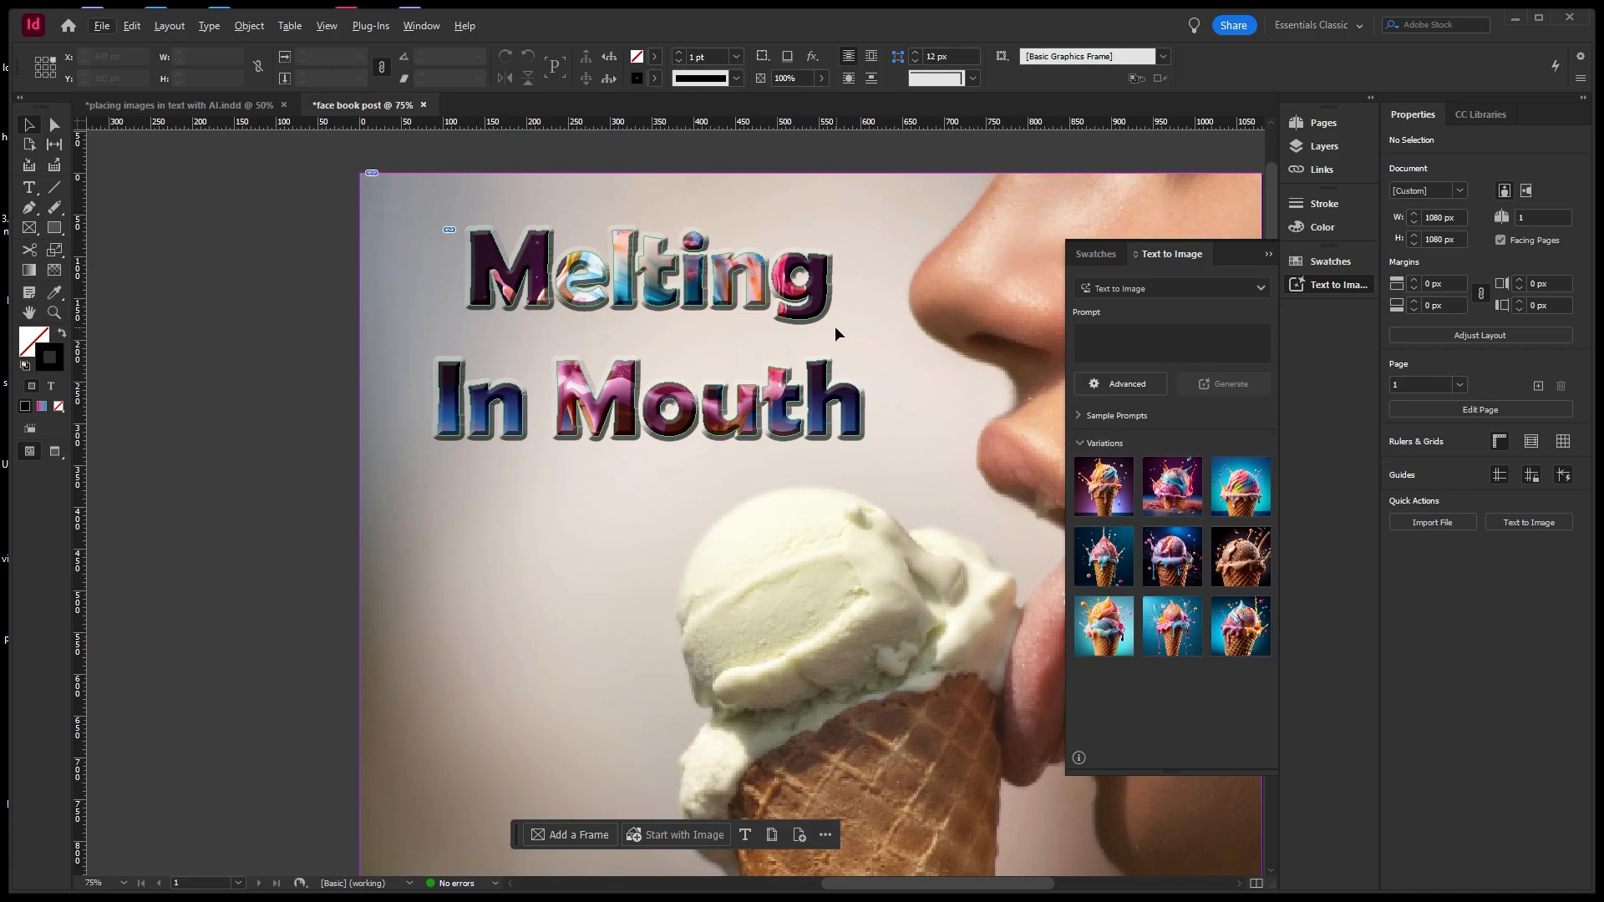
scroll(613, 294, down, 3)
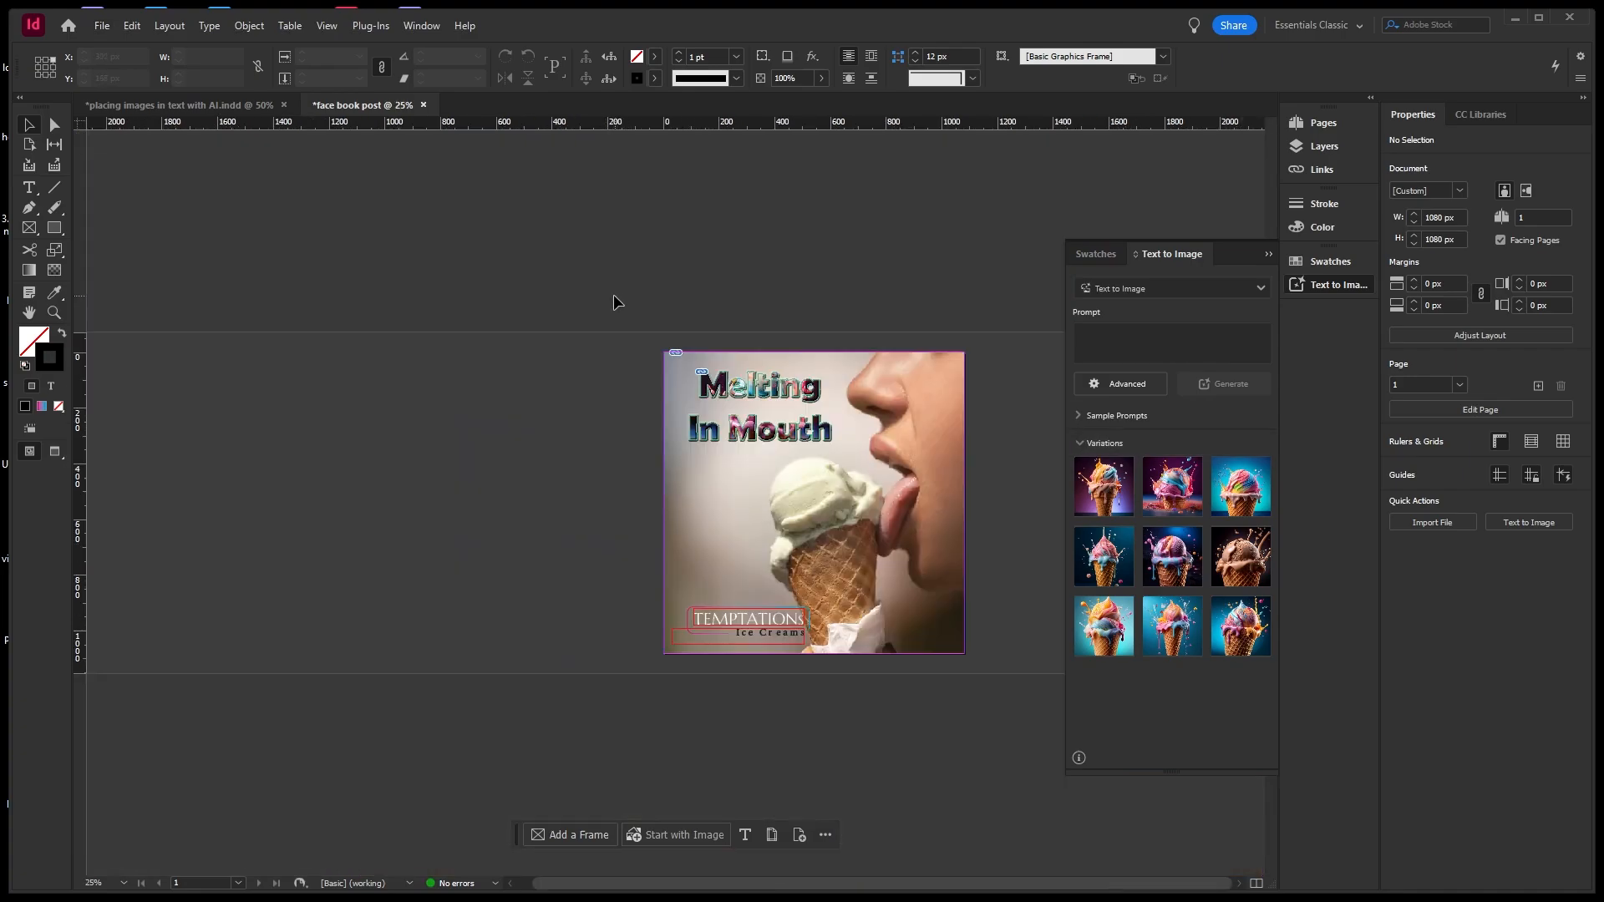
Examine the ice-cream post up close and as a whole, checking the caption, photo and logo.
scroll(858, 414, up, 2)
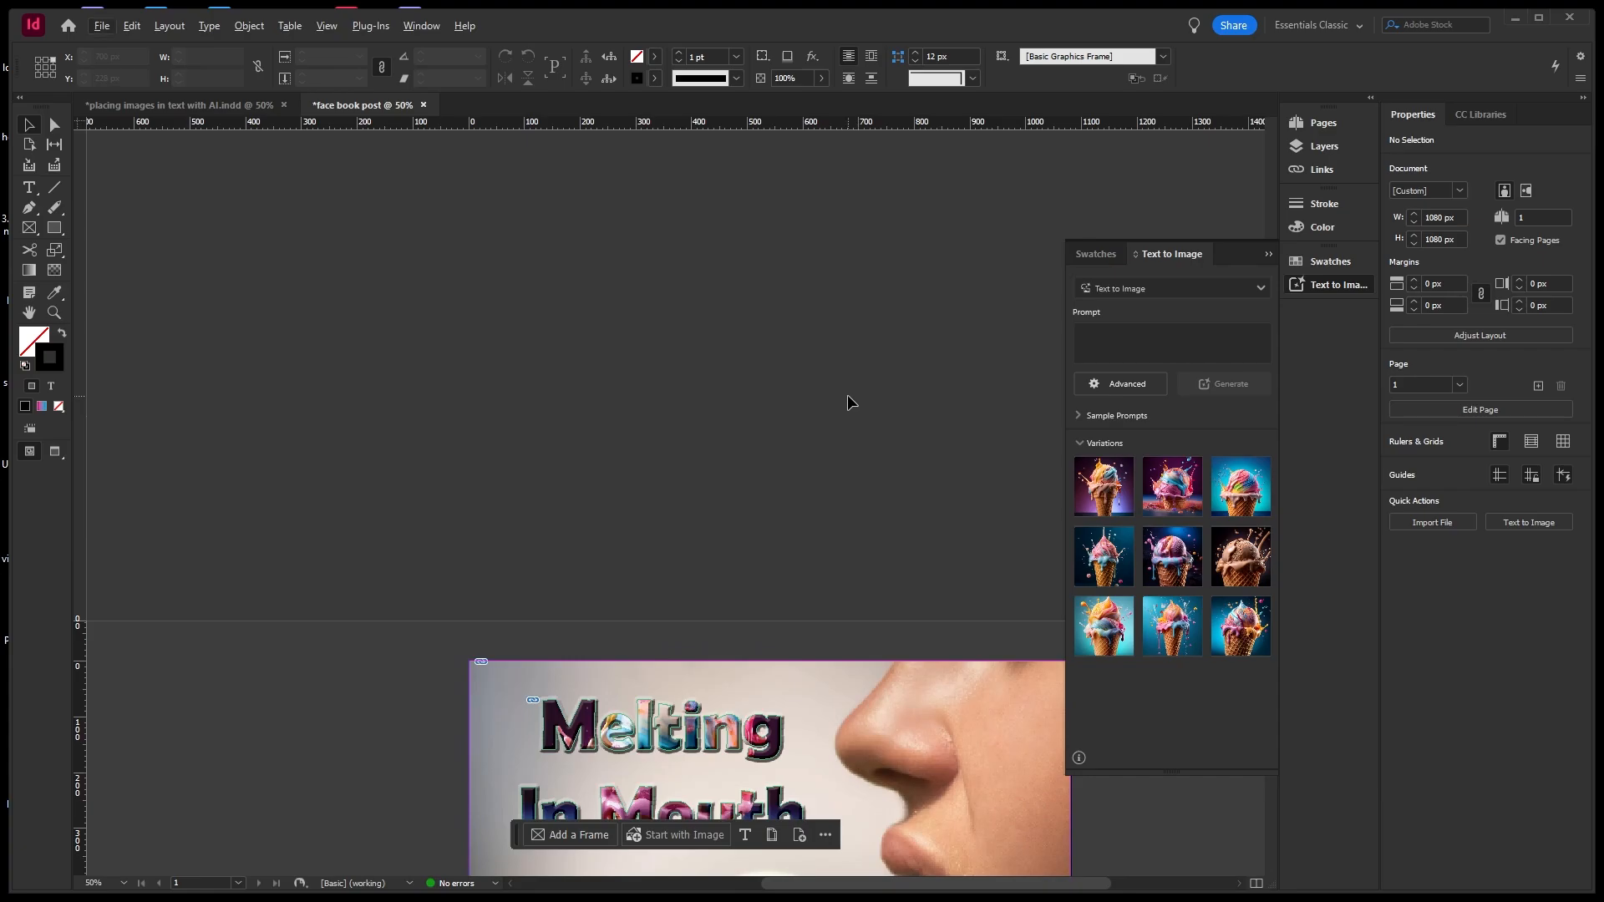
key(space)
drag(847, 395, 818, 469)
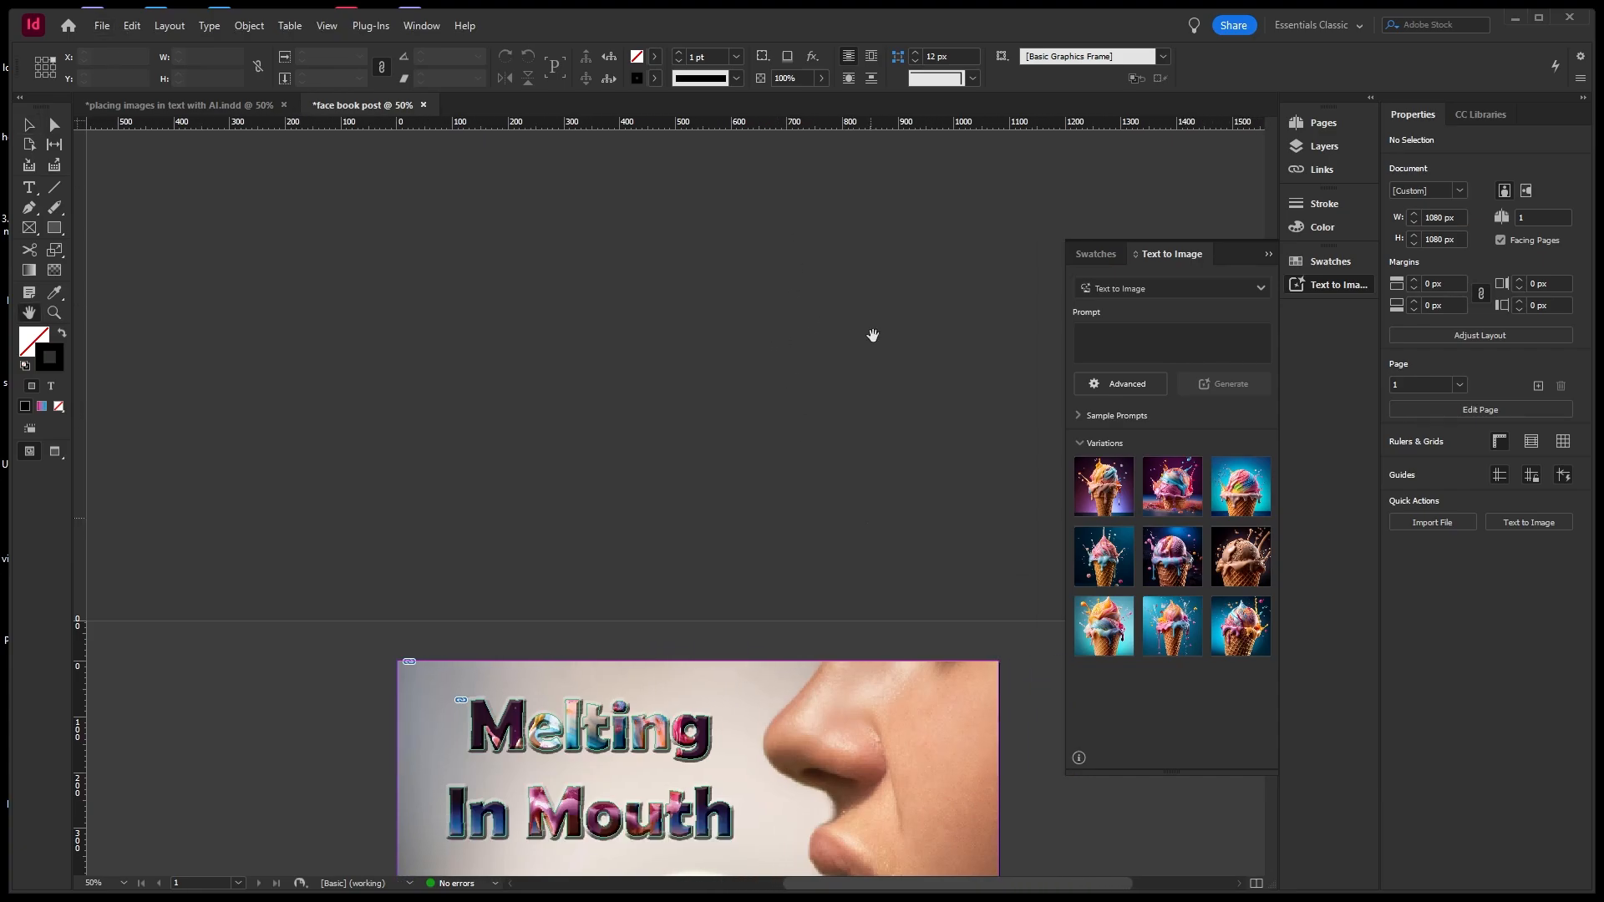
drag(878, 666, 893, 665)
scroll(892, 405, down, 1)
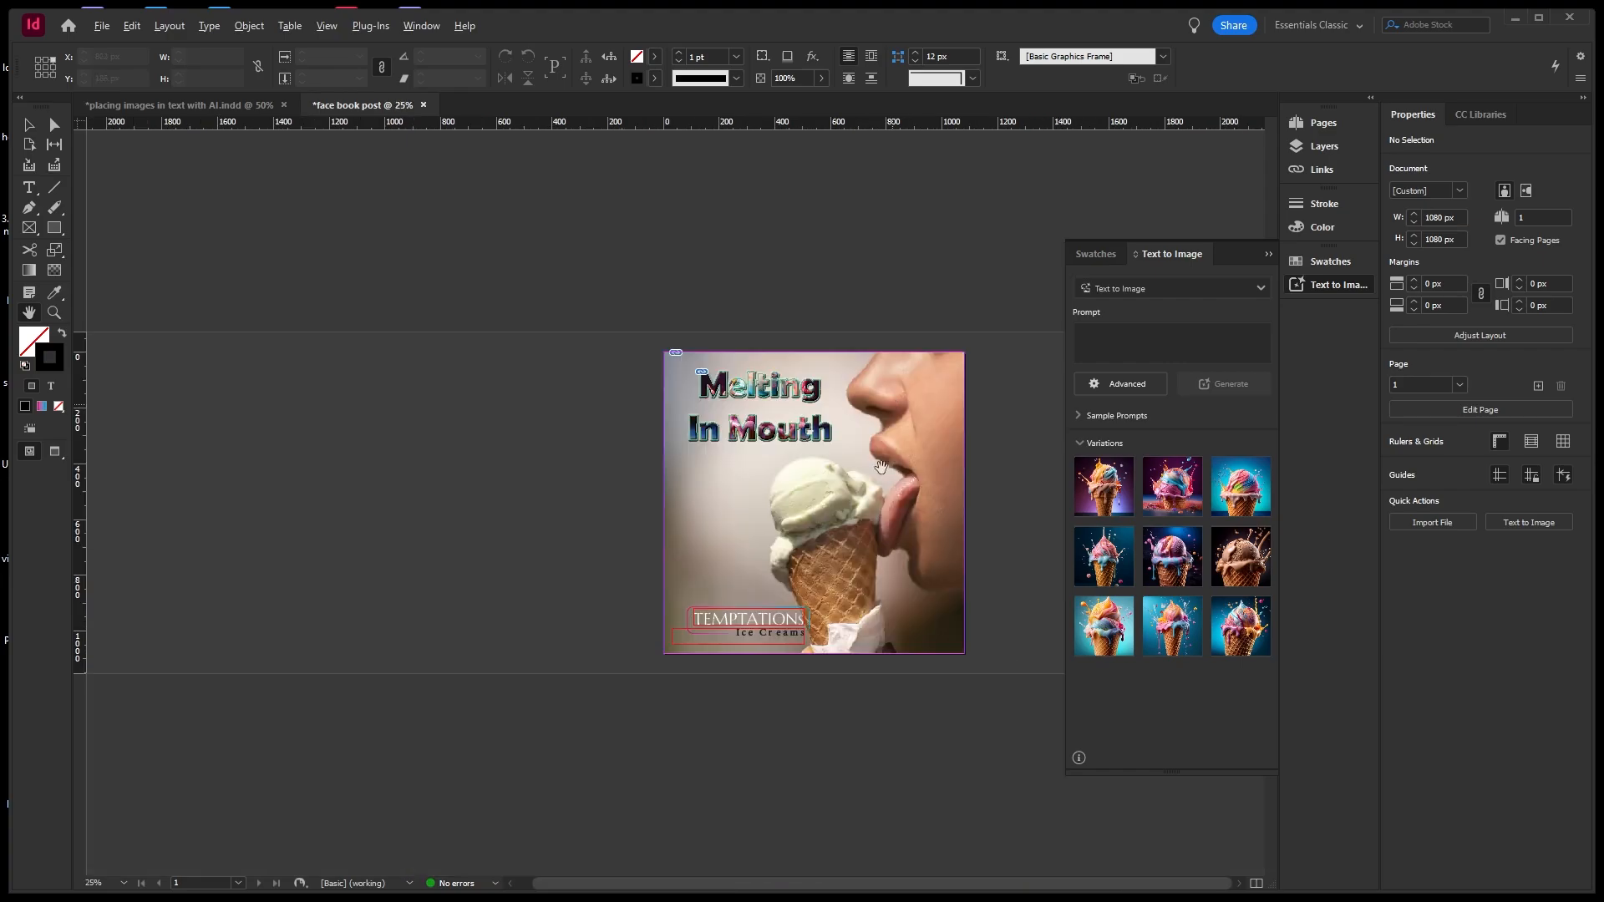
scroll(873, 572, up, 1)
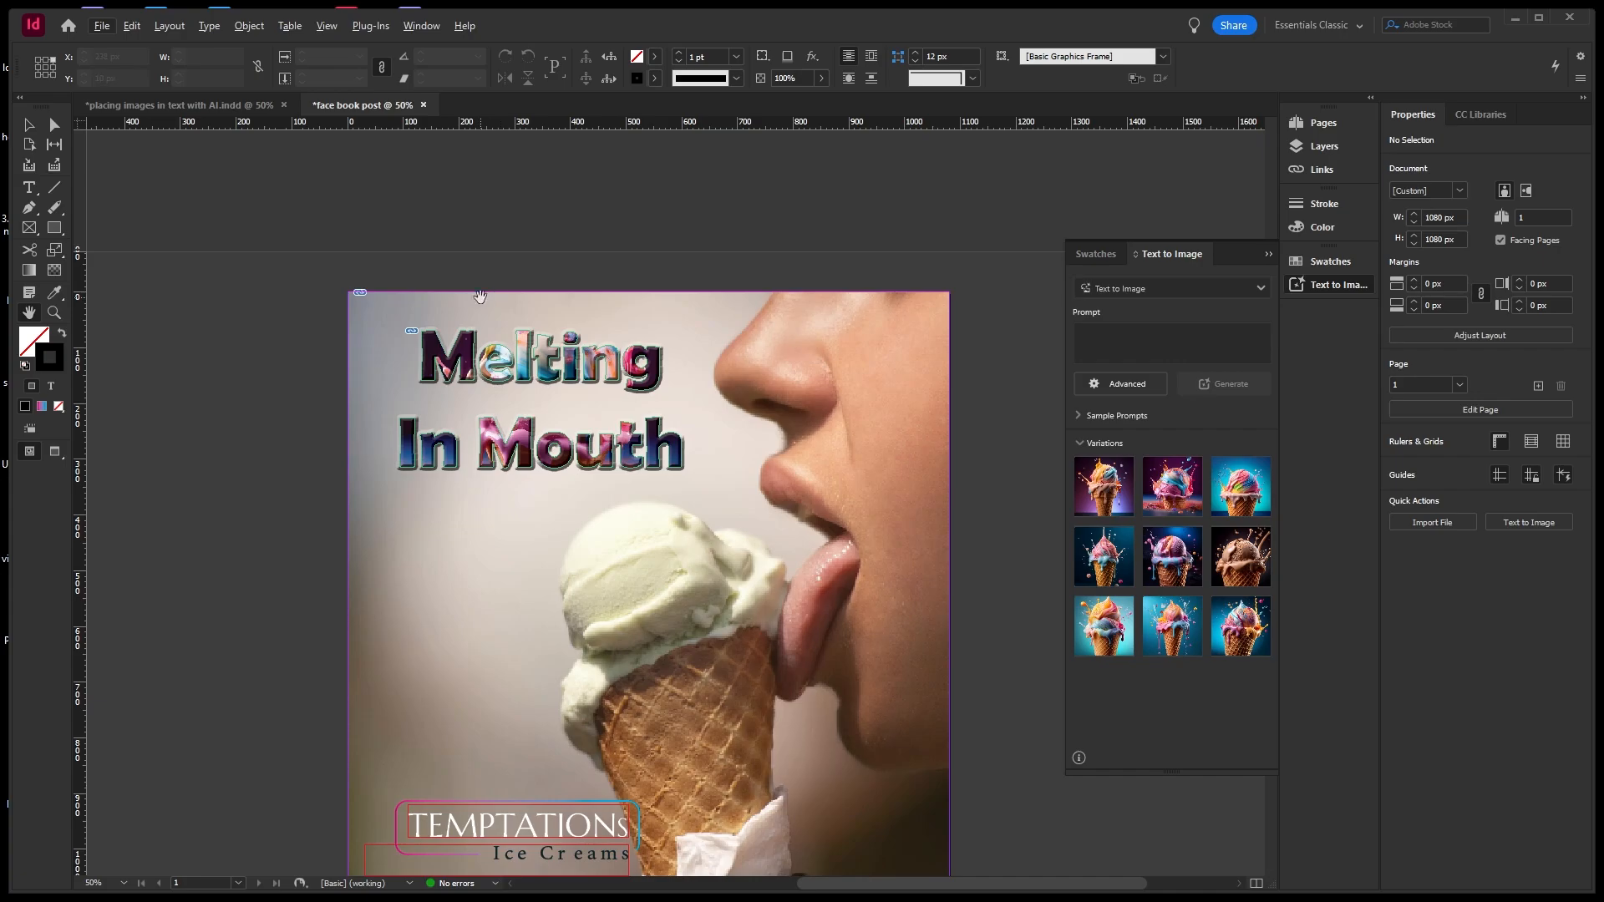
Create a new A4 document in landscape orientation with 0 in margins on all sides.
click(103, 28)
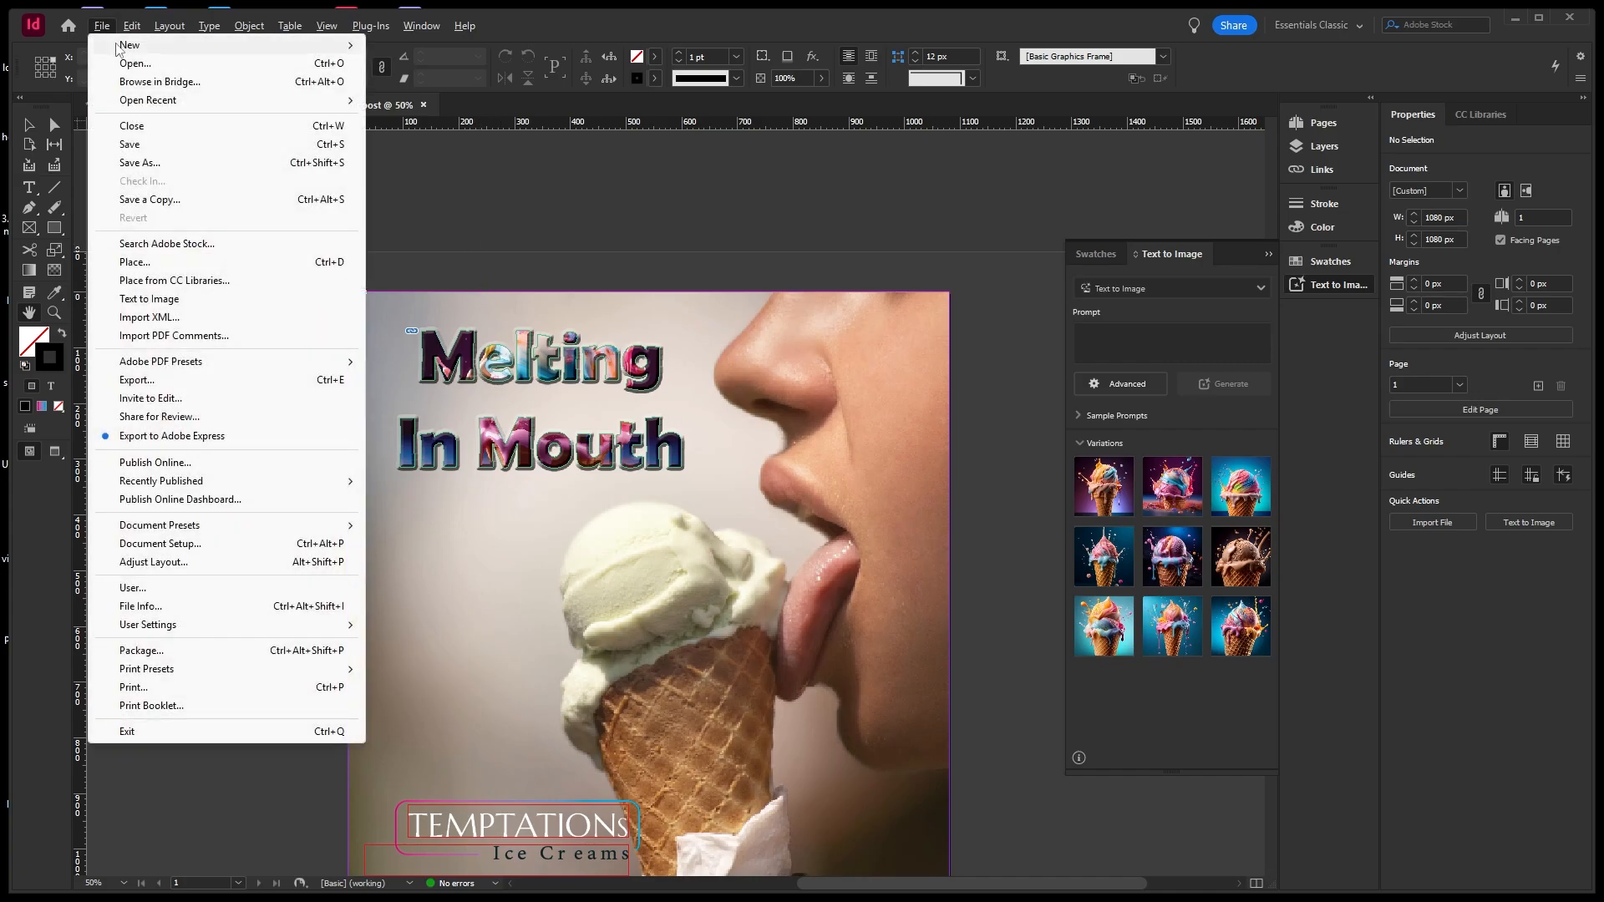
mouse_move(251, 53)
click(417, 46)
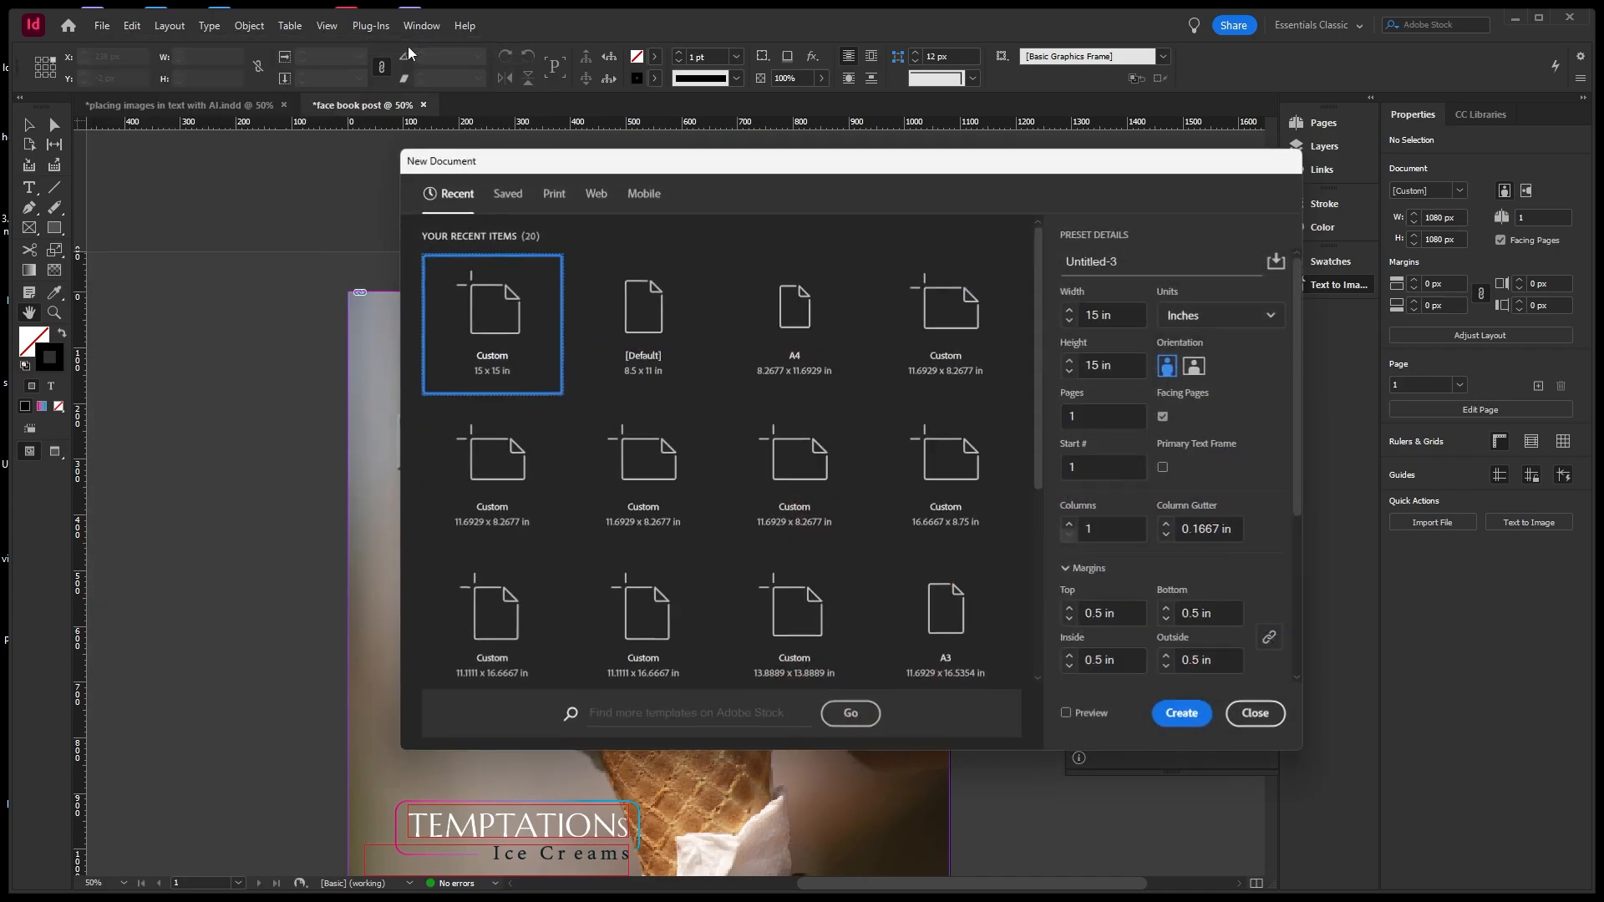
click(815, 354)
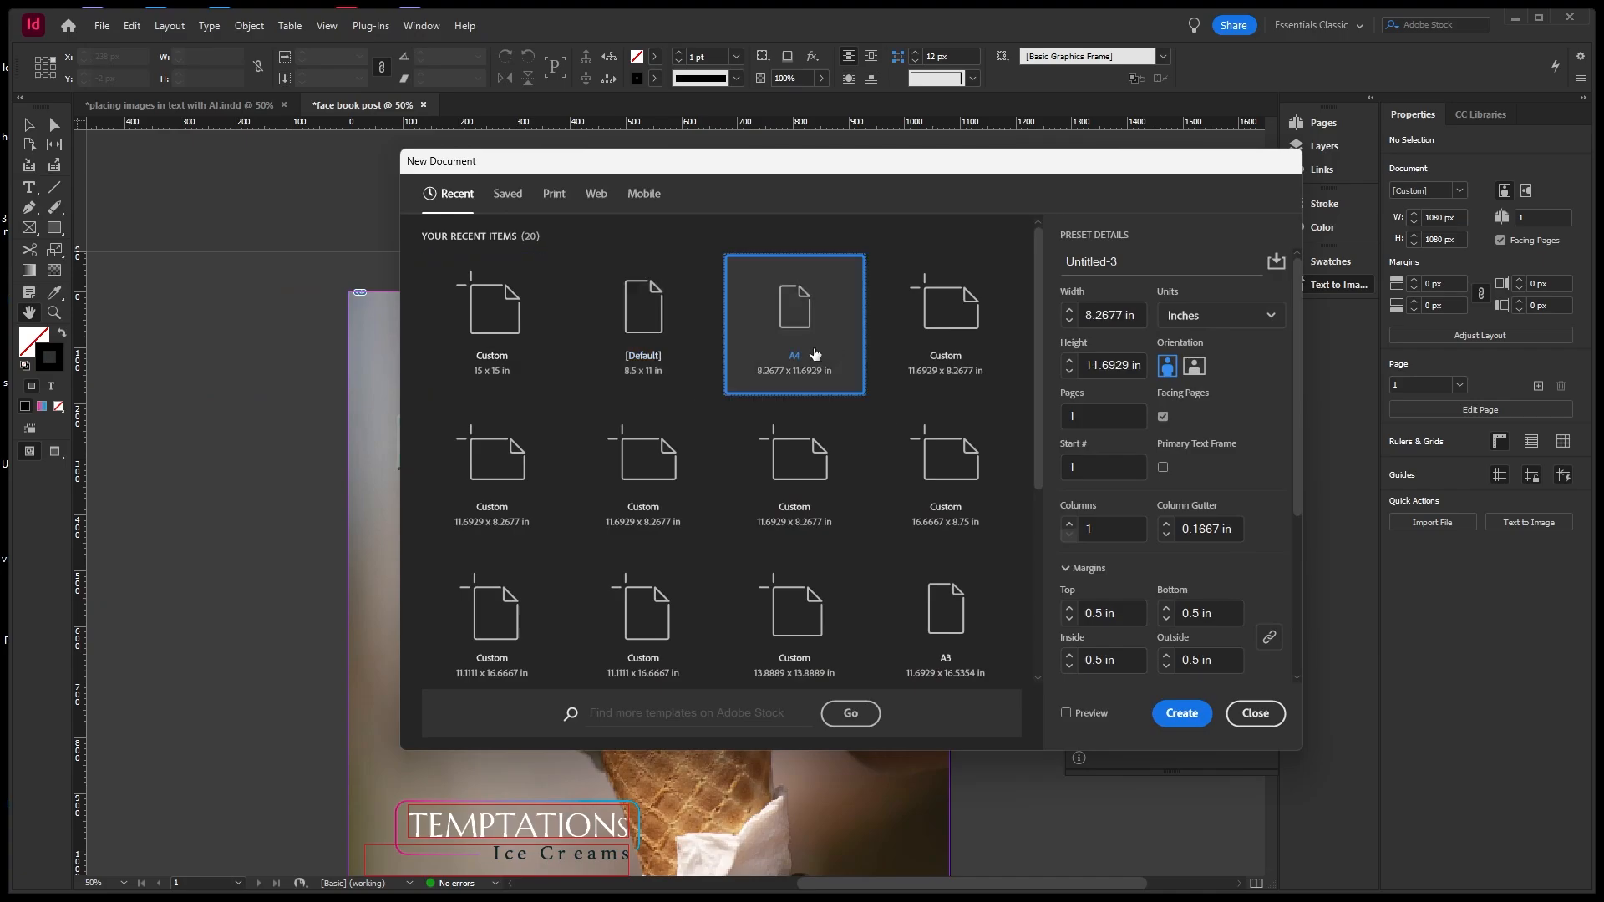
click(1179, 717)
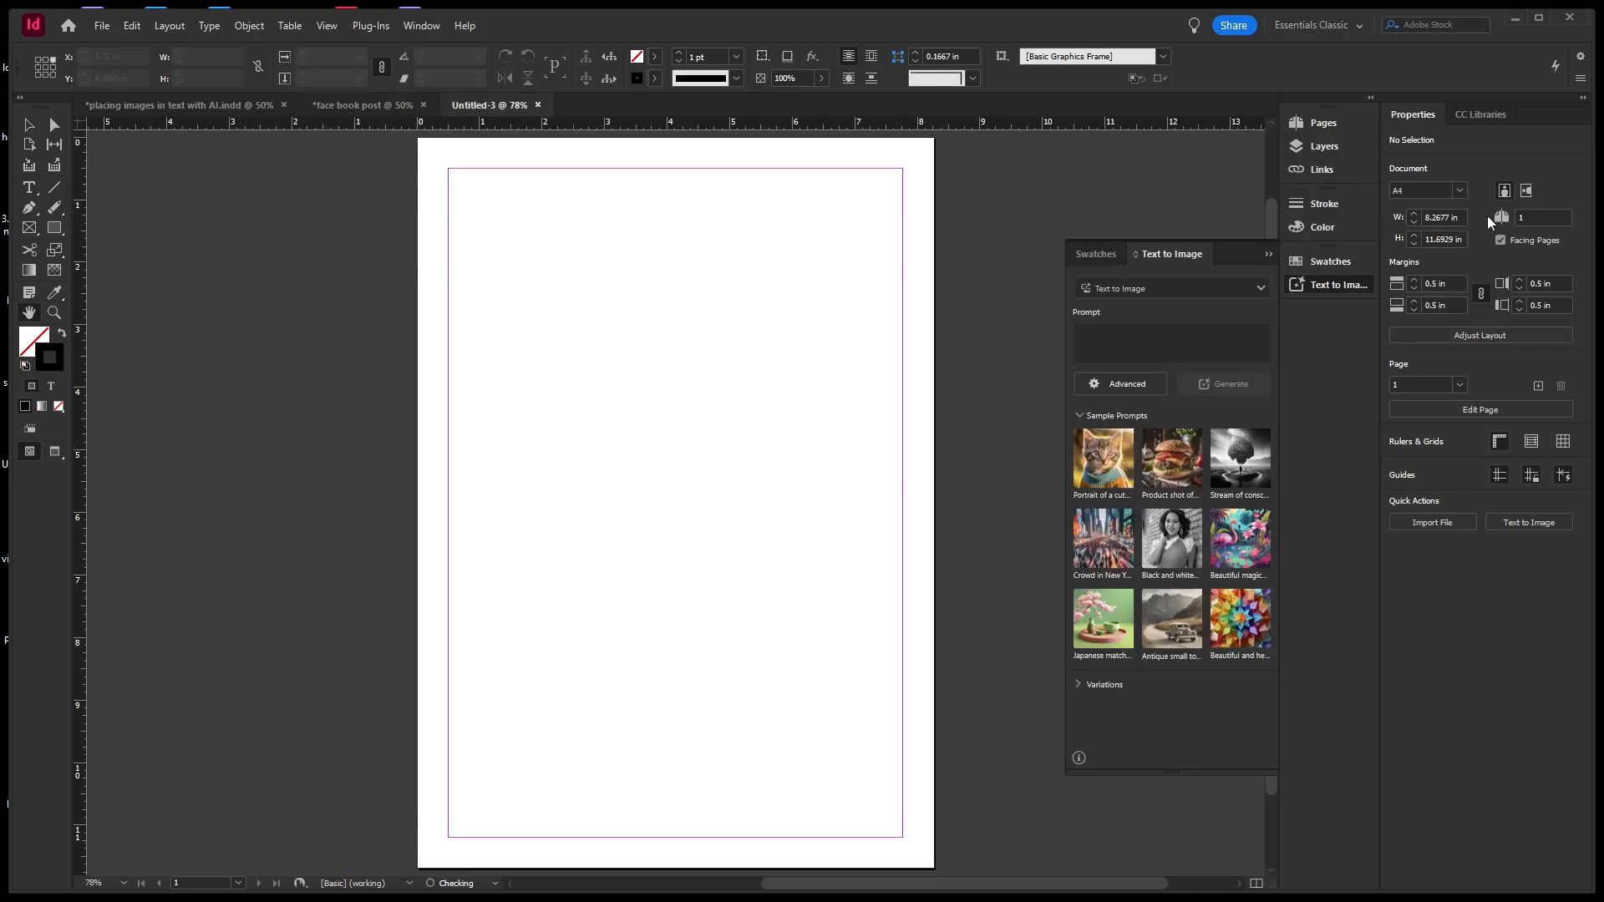
click(1529, 192)
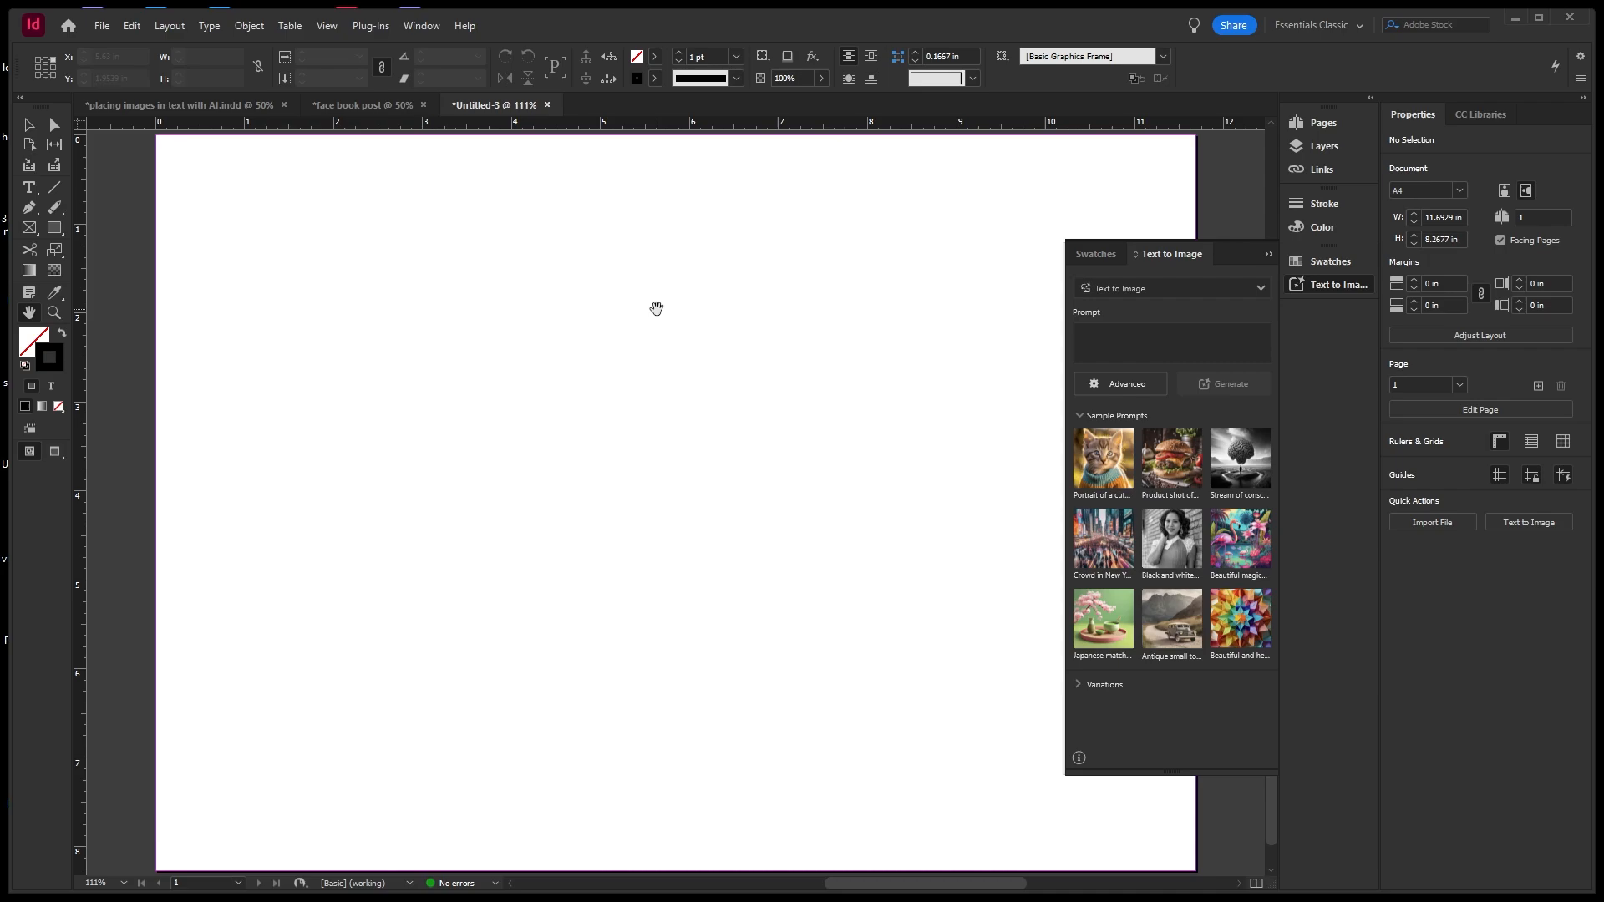
scroll(405, 310, down, 1)
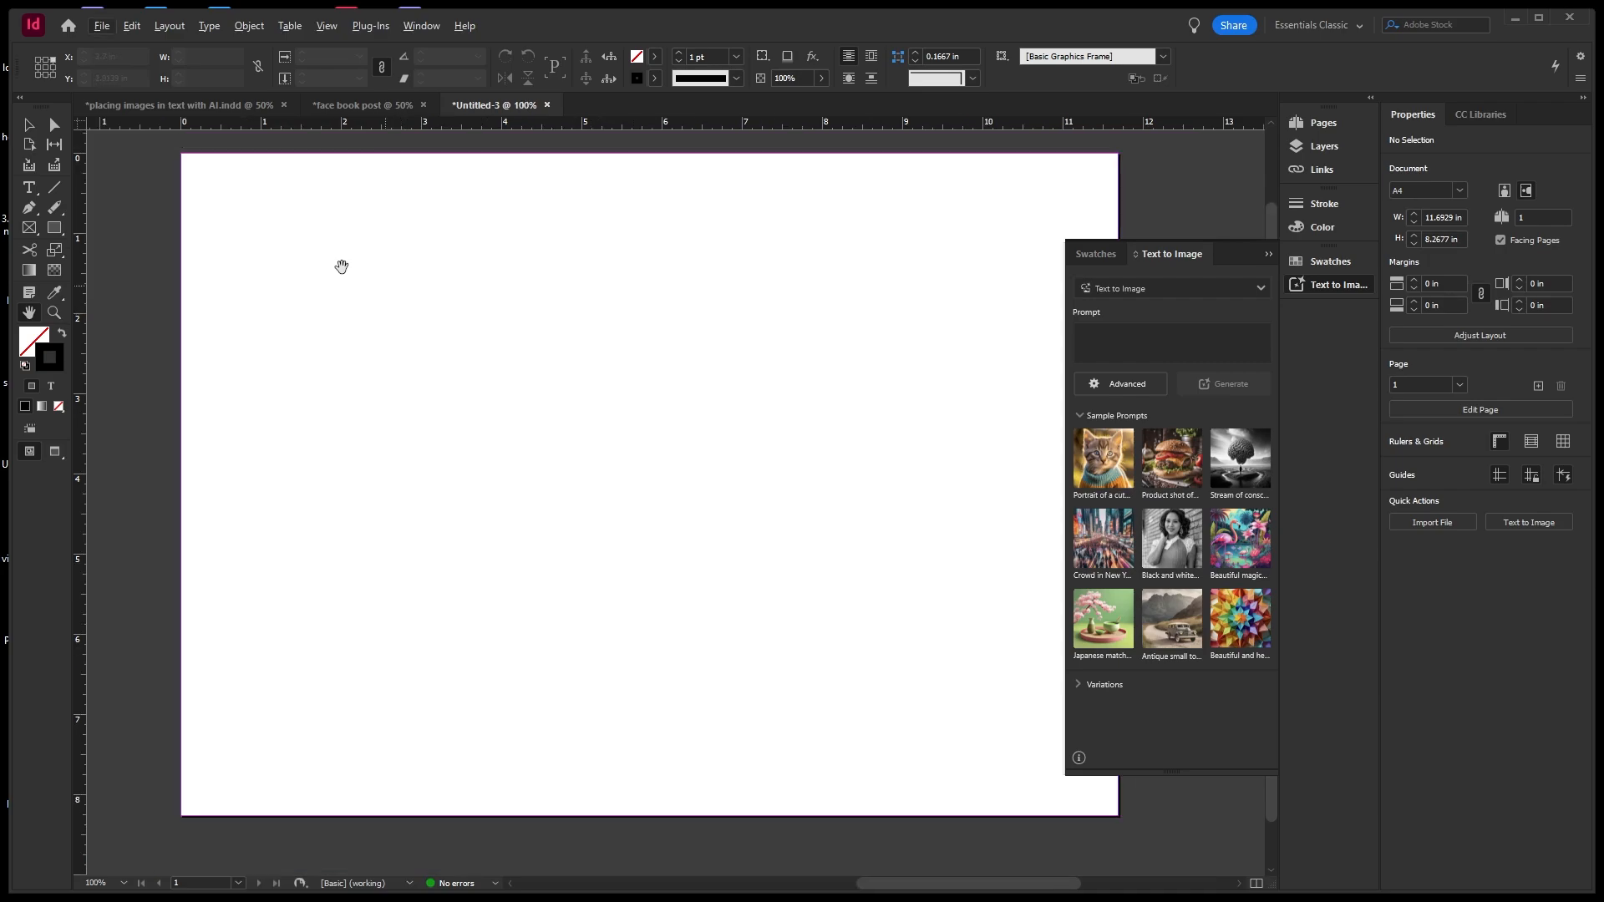
Draw a rectangular image frame about 7.12 in wide and 4 in high on the blank page, undoing a smaller first attempt.
click(29, 229)
drag(249, 231, 731, 562)
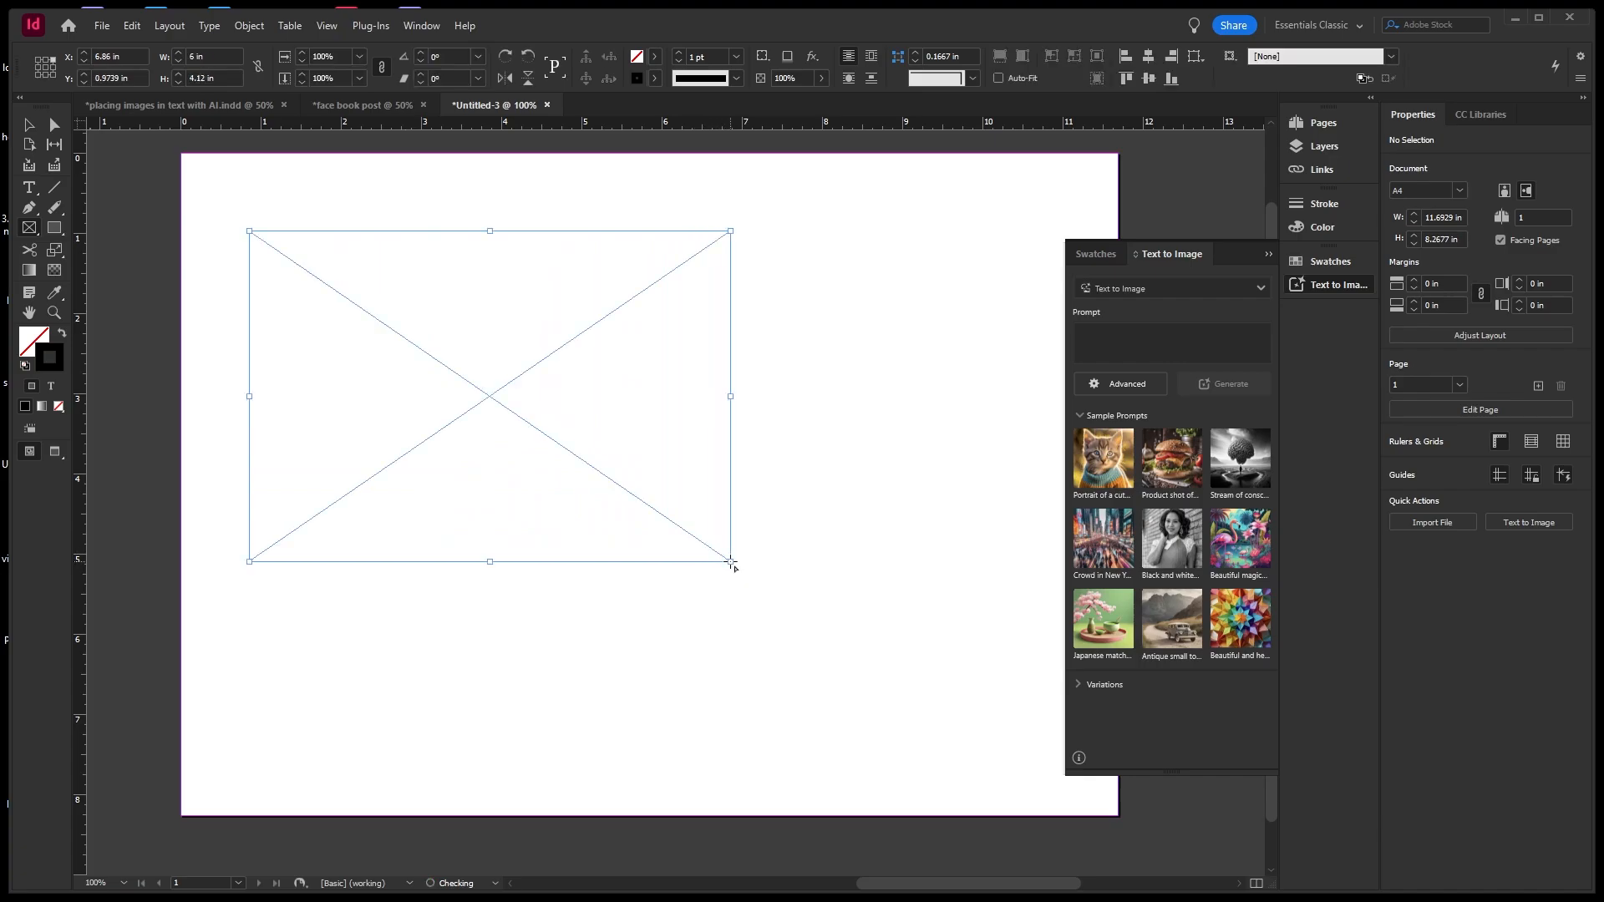
key(ctrl+z)
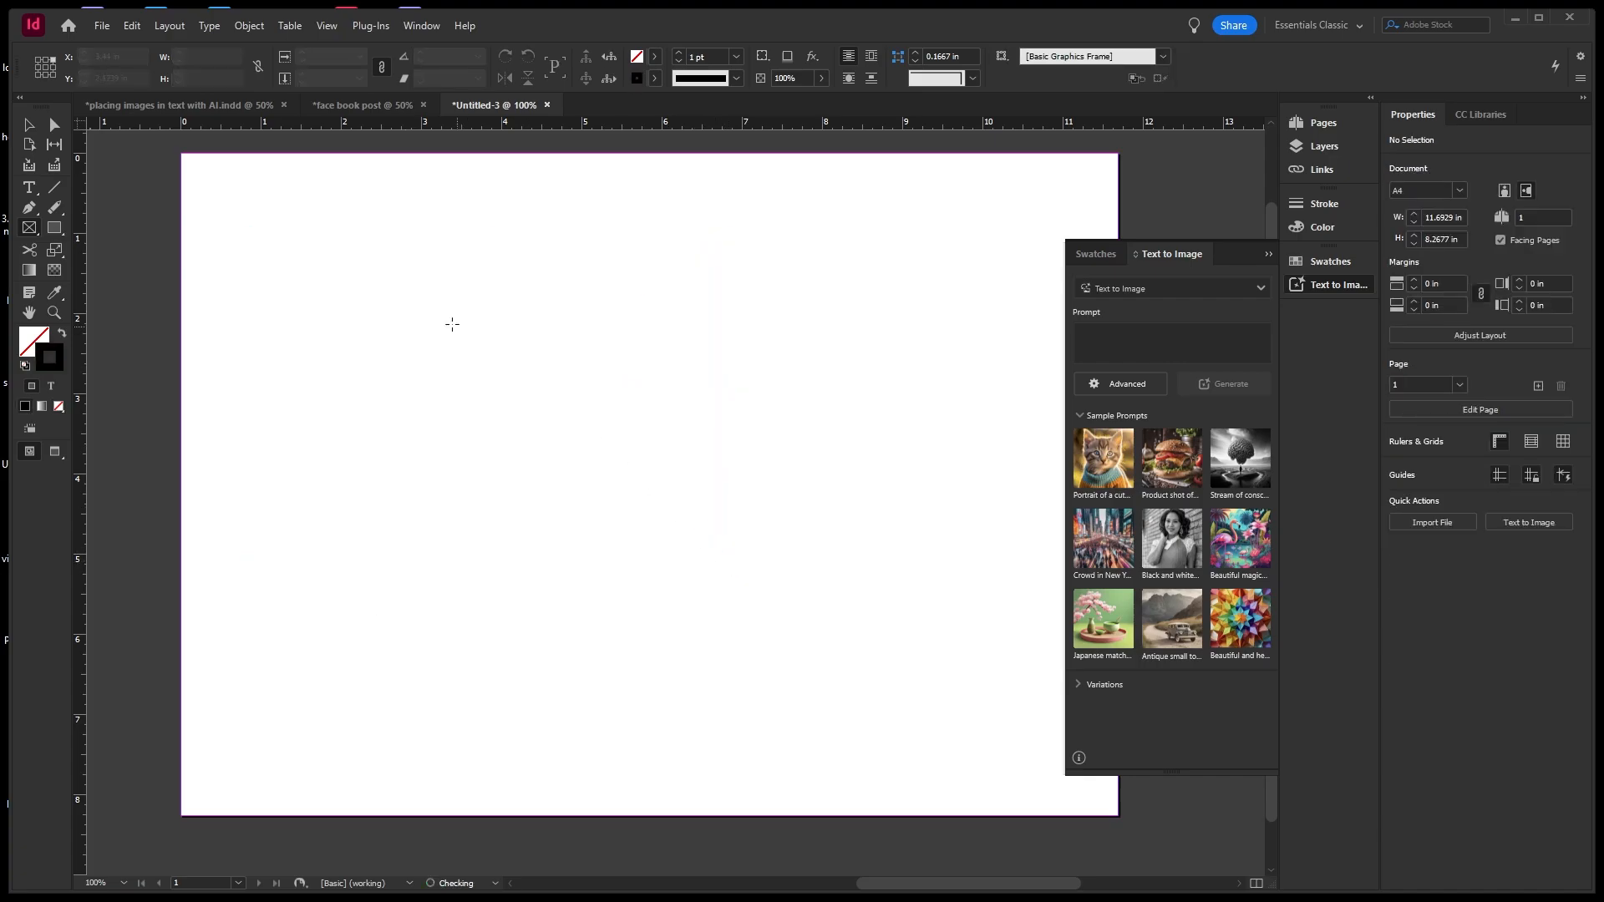
drag(256, 260, 827, 582)
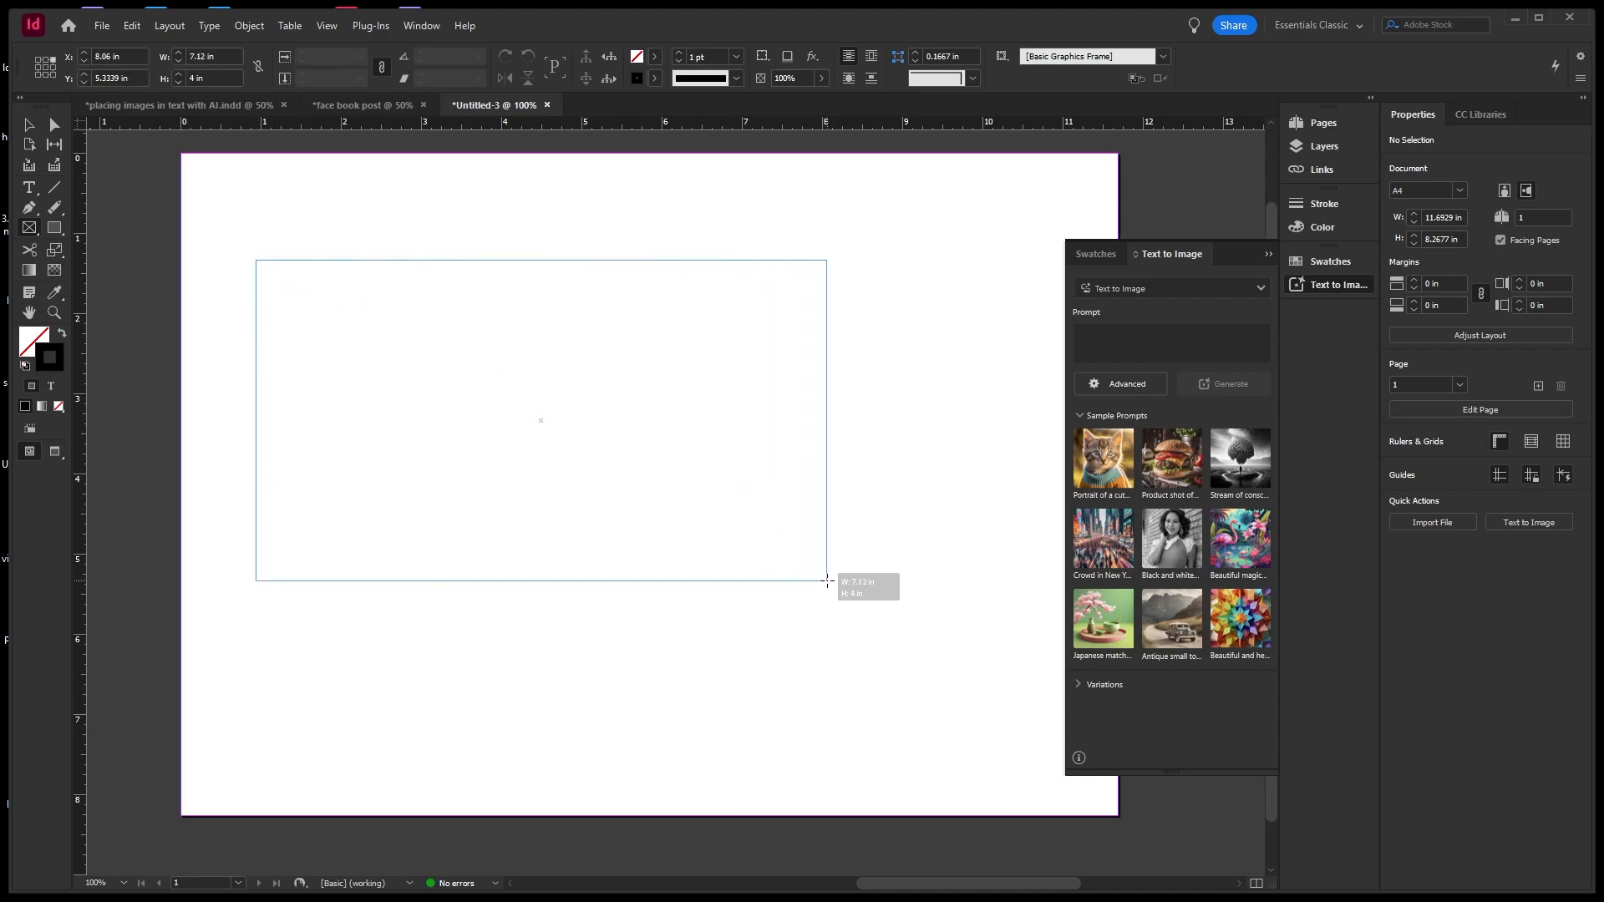
drag(828, 580, 828, 580)
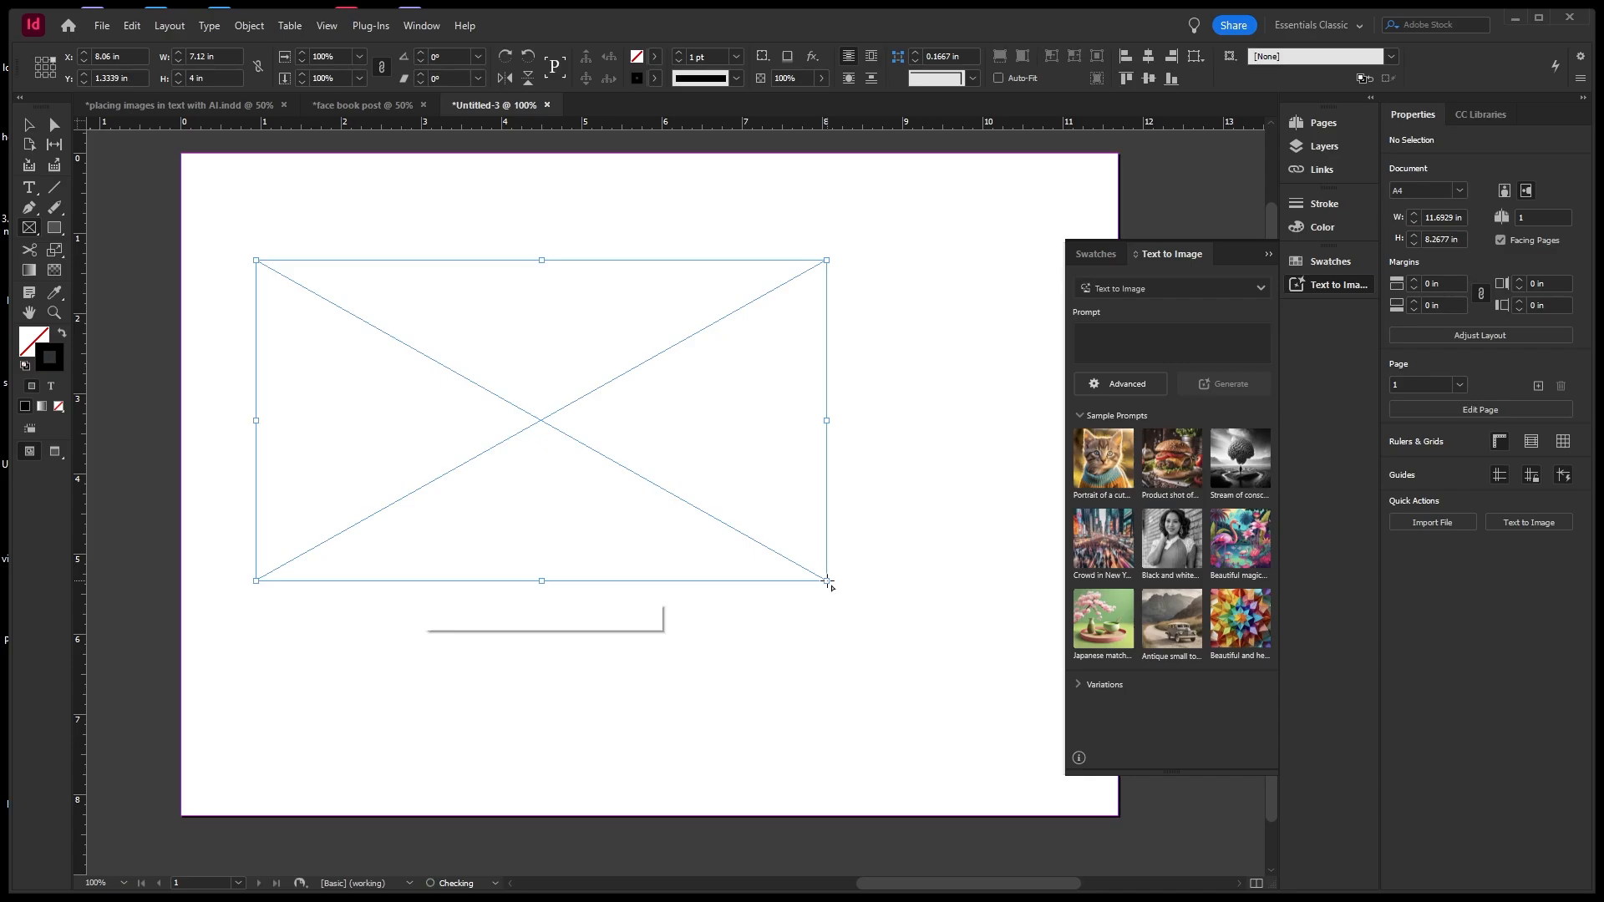
Place the Pexels photo of a hand holding a three-scoop ice-cream cone from the social media post folder into the frame.
click(109, 24)
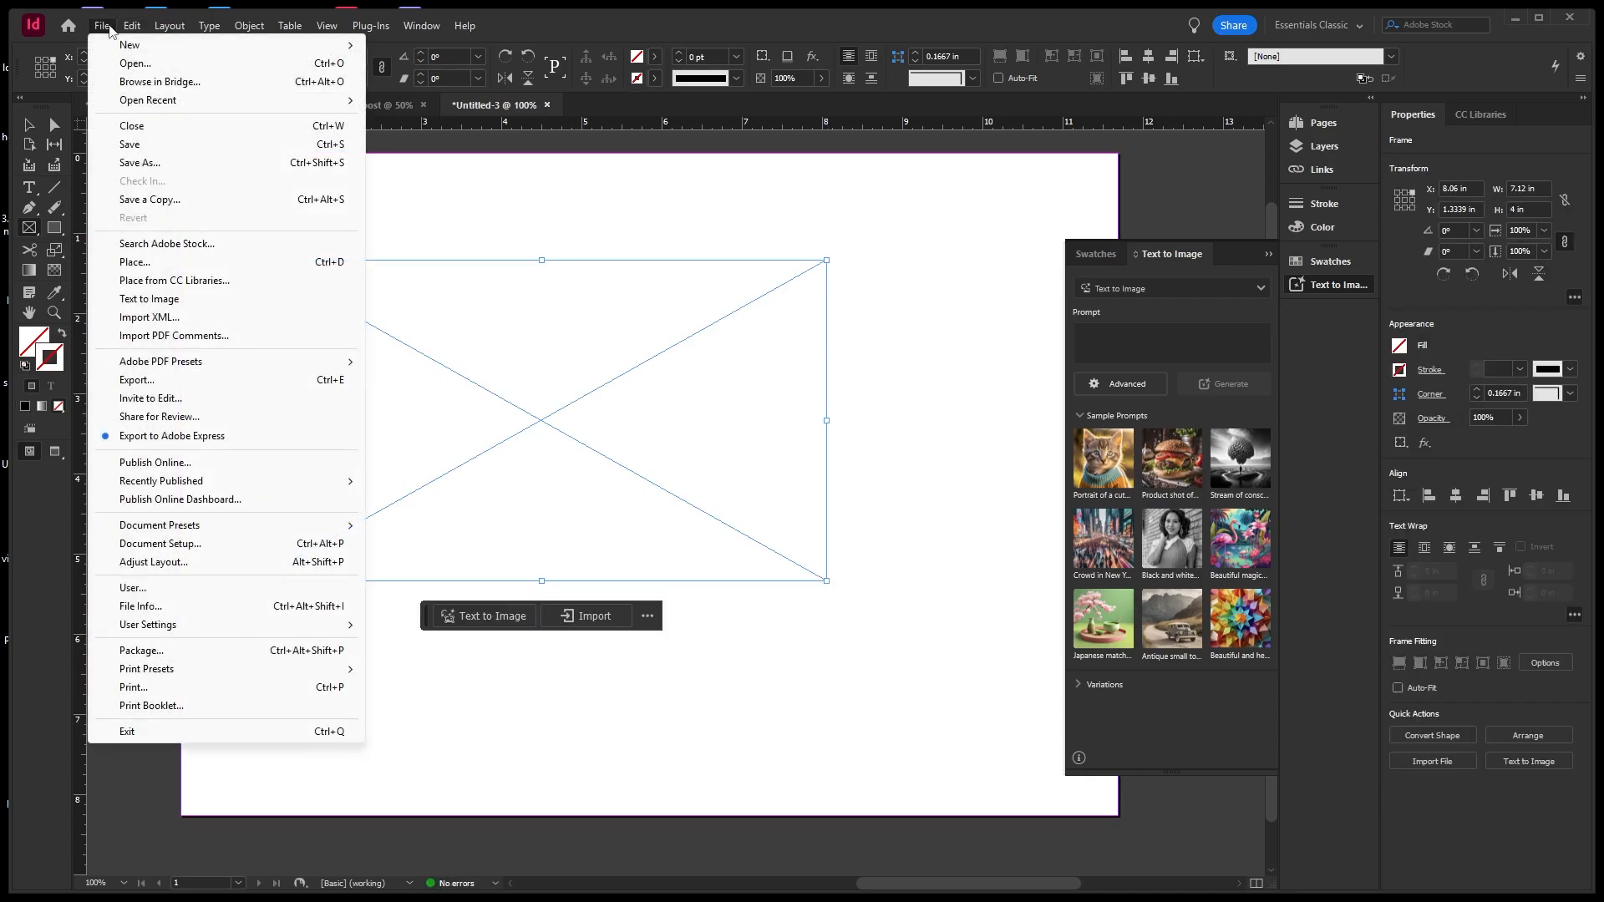
click(132, 261)
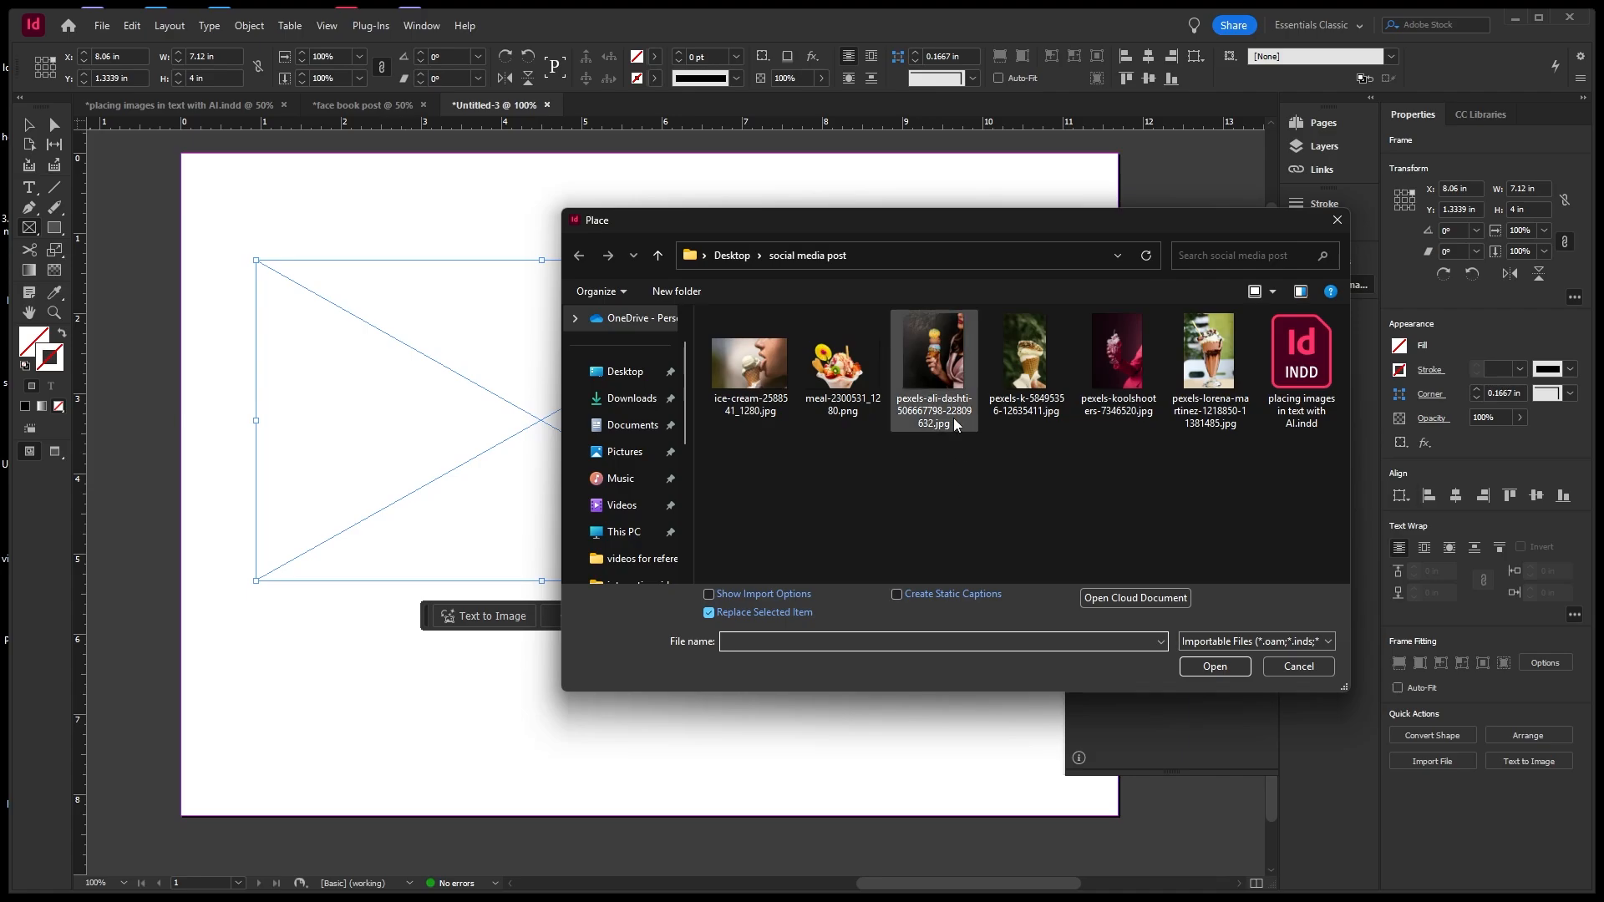
click(943, 369)
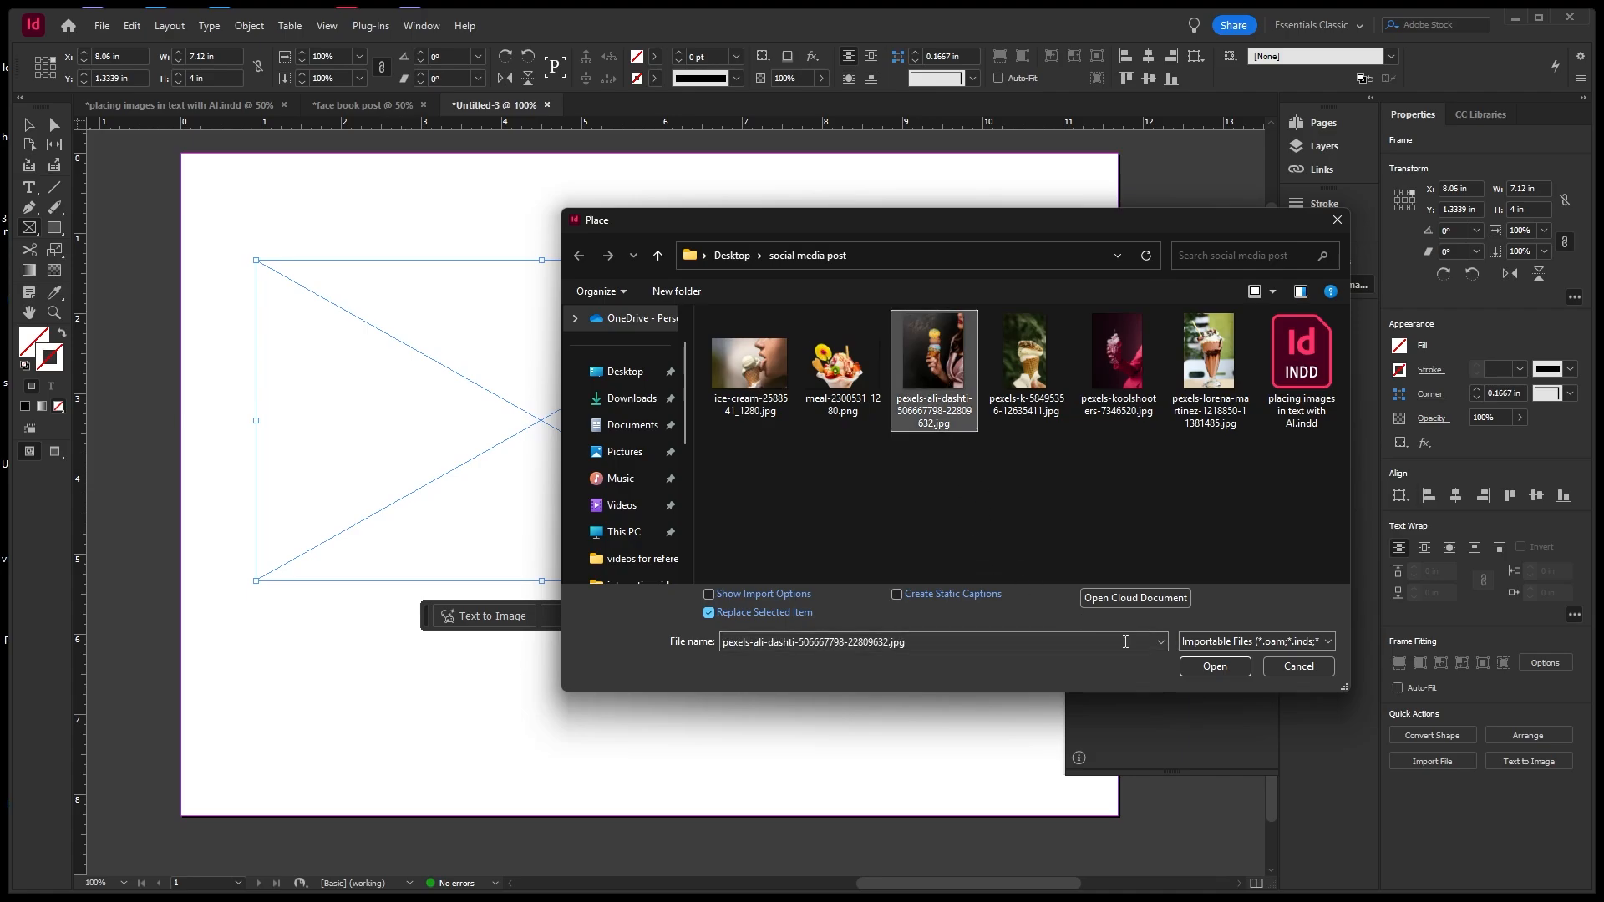
click(1216, 666)
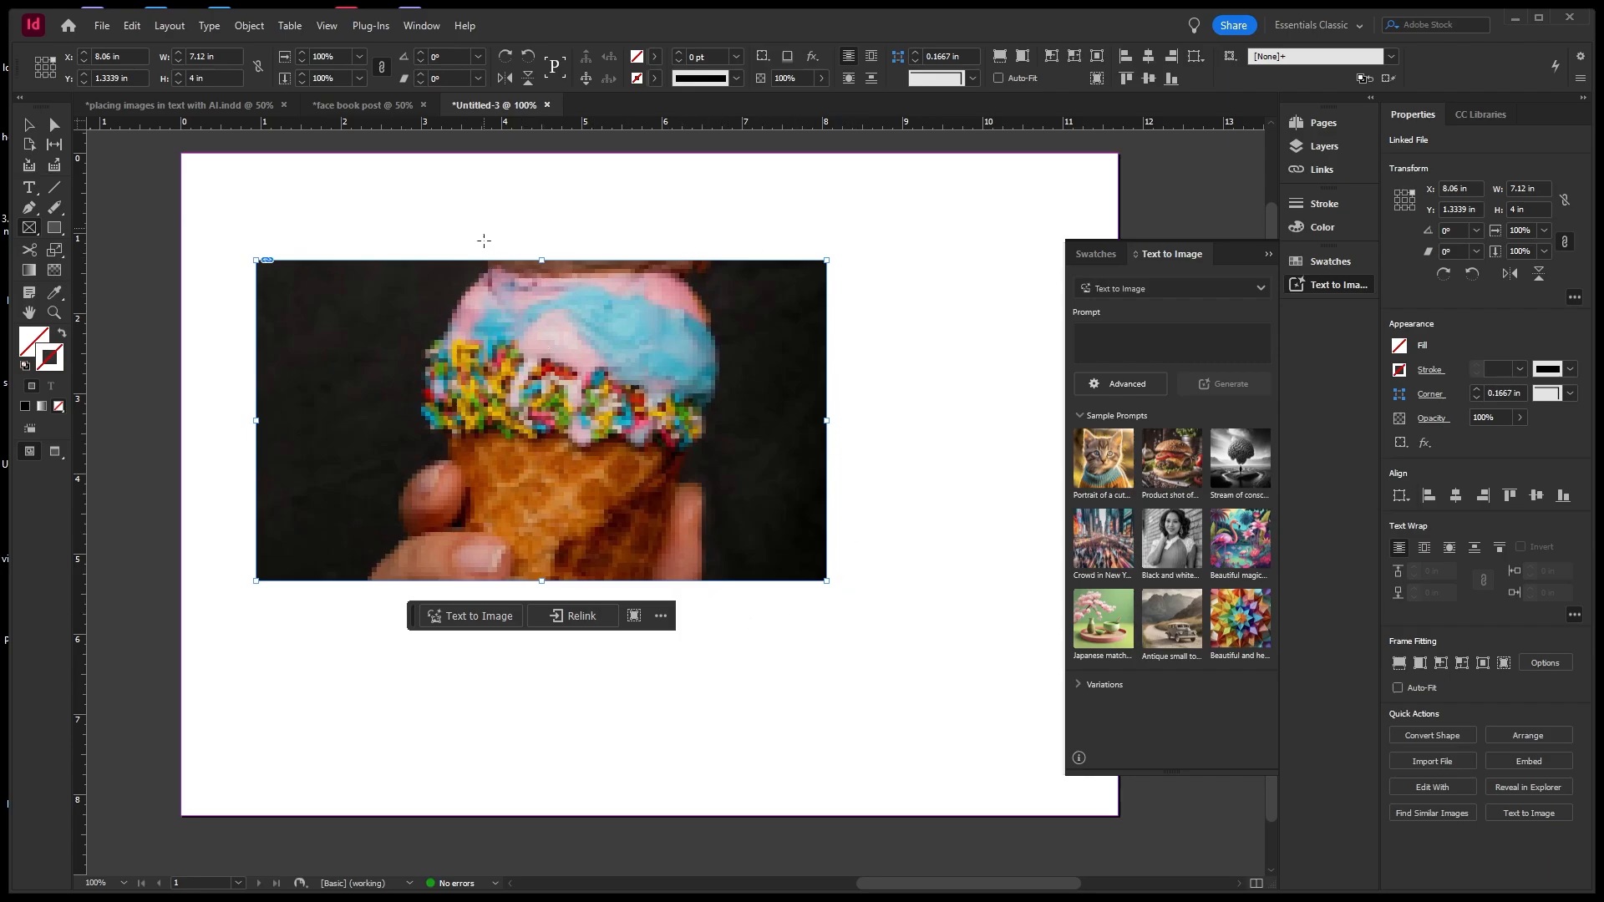
Try the Fill Frame Proportionally fitting on the placed ice-cream photo.
click(29, 124)
drag(909, 233, 770, 388)
right_click(780, 339)
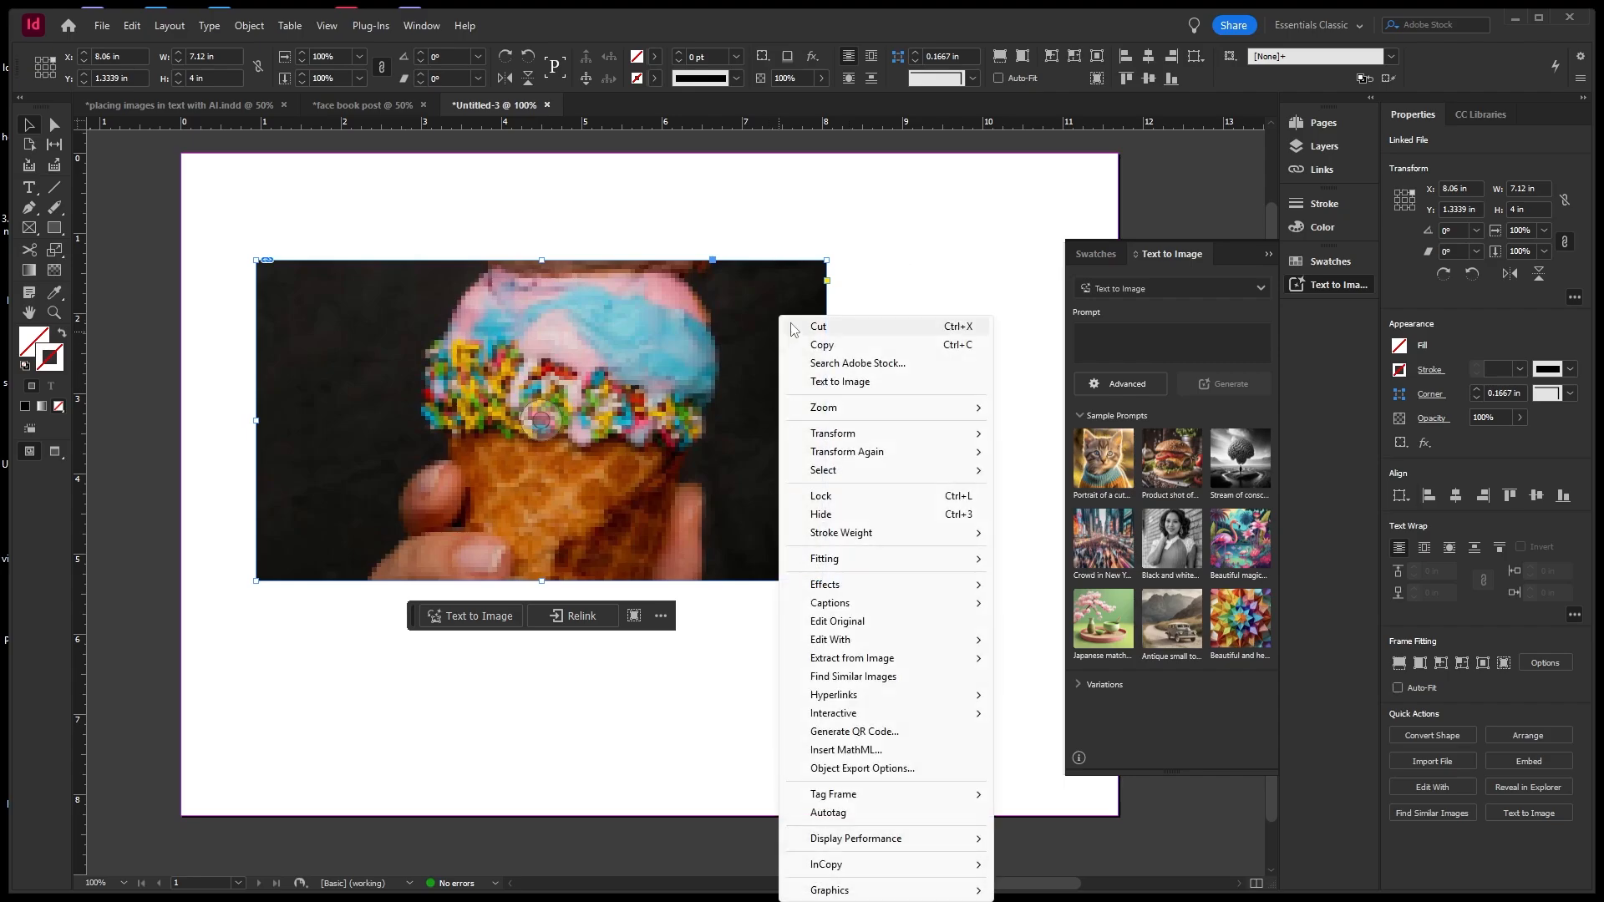
mouse_move(940, 561)
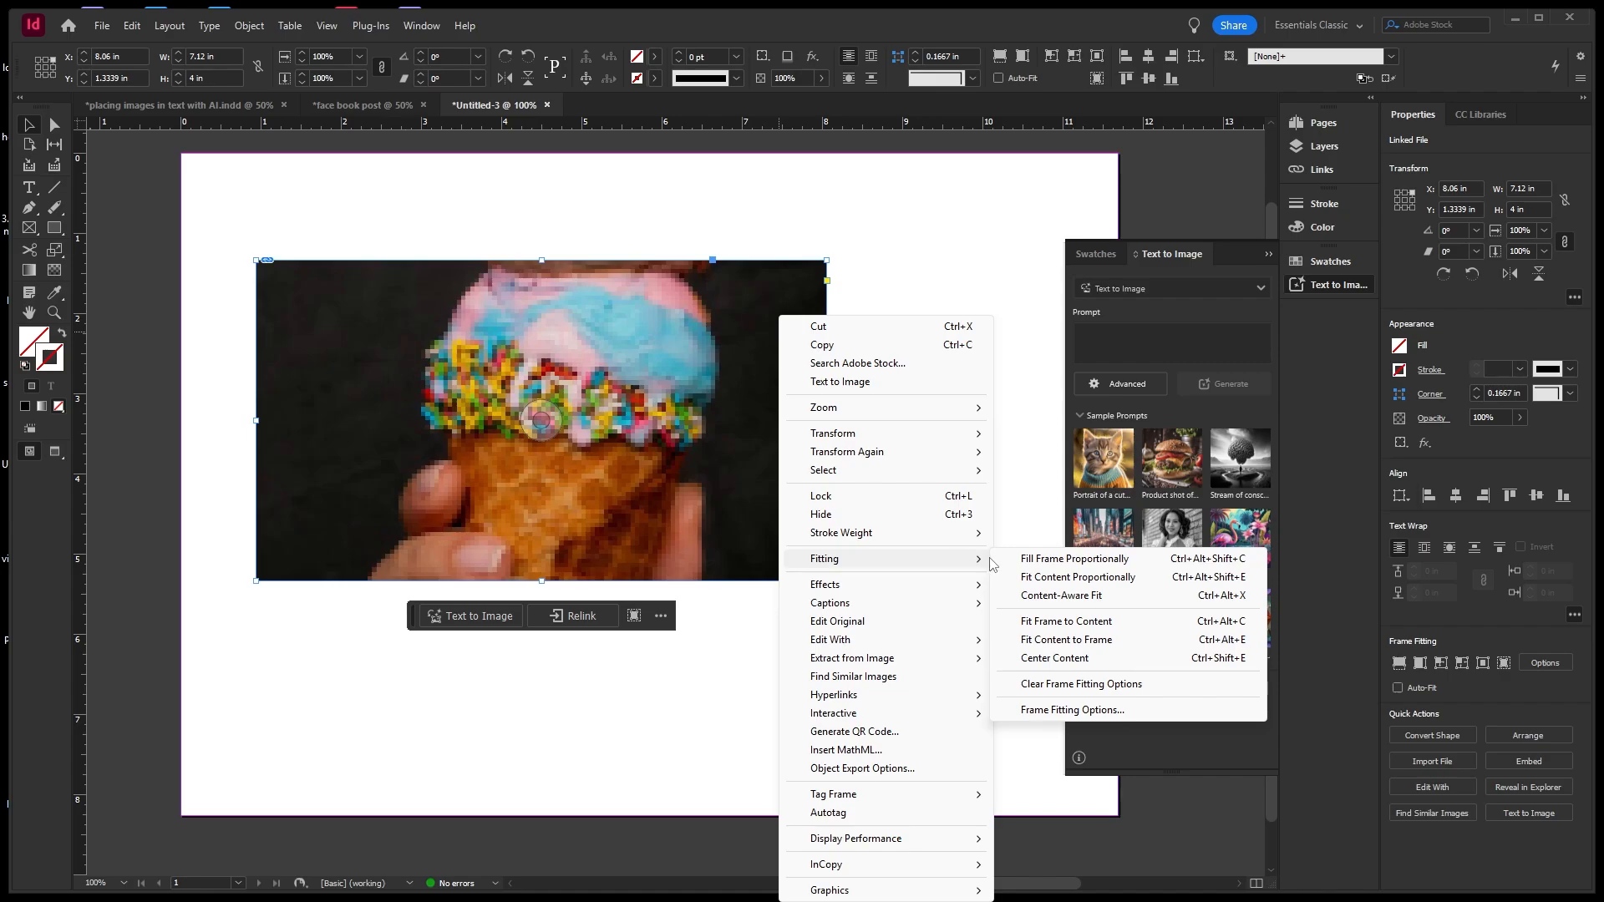
click(1023, 562)
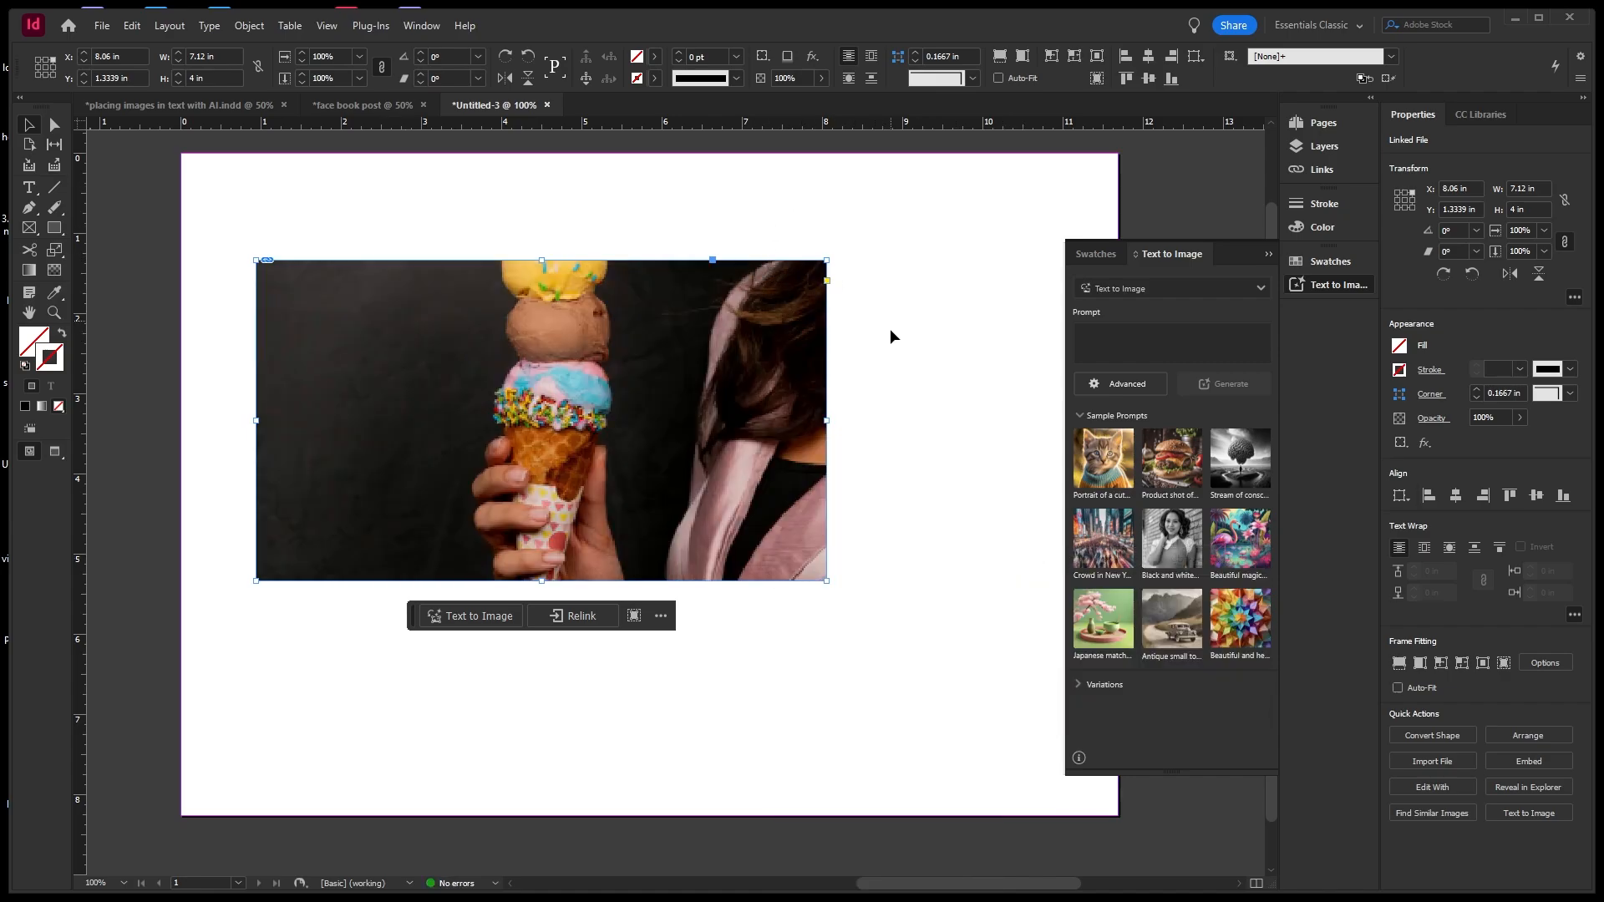
Fit the ice-cream photo to its frame with Fit Content Proportionally.
drag(887, 346, 777, 411)
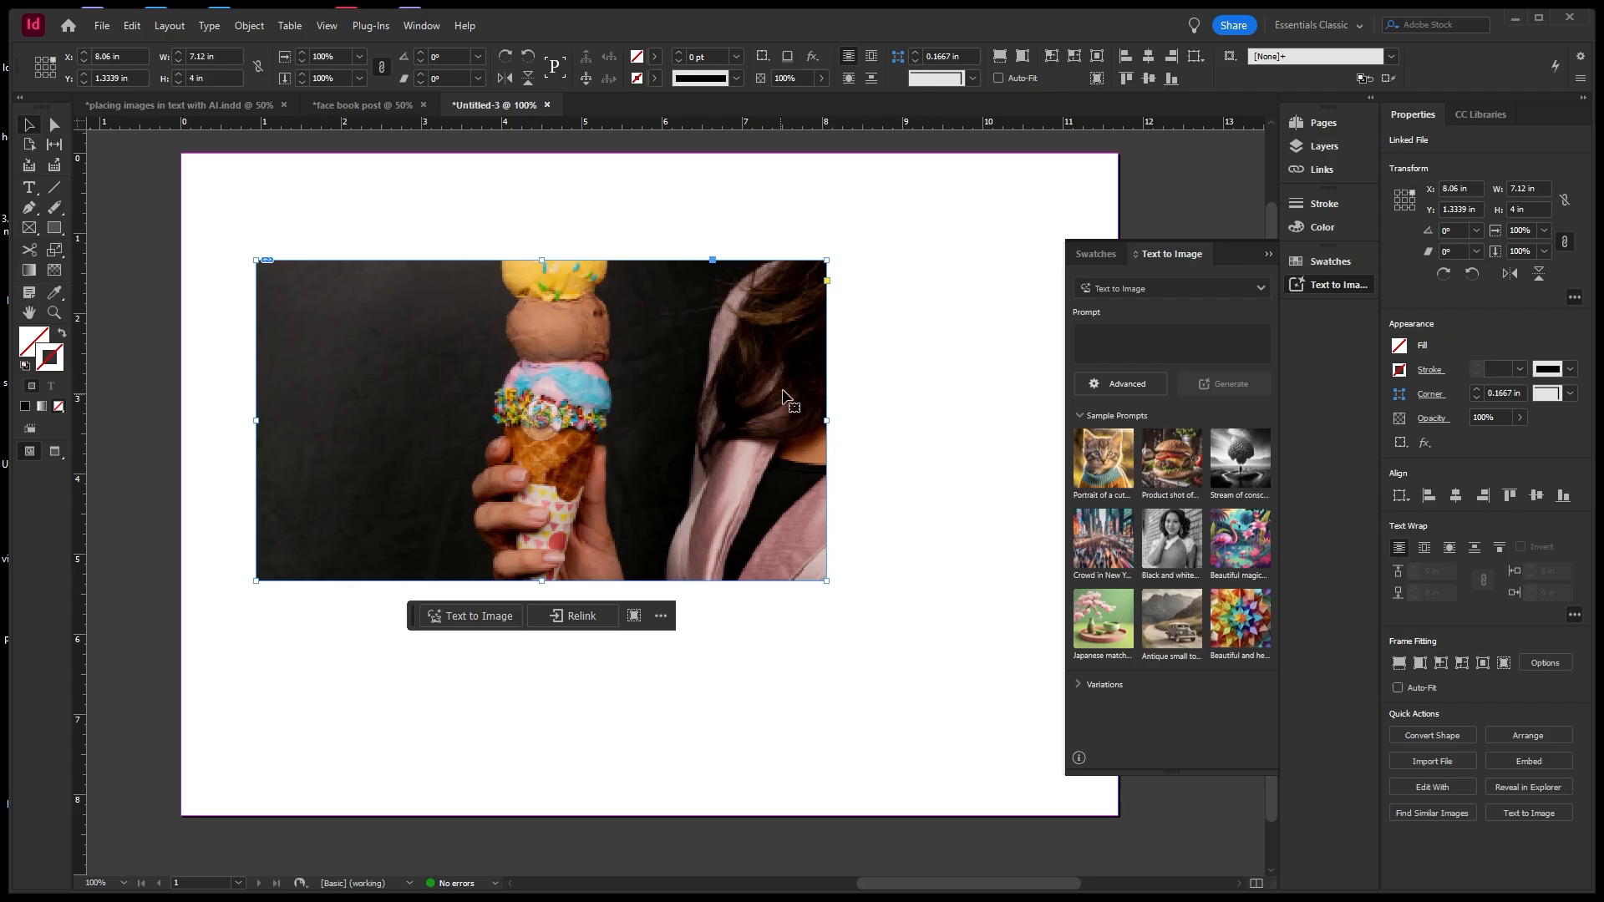
right_click(788, 386)
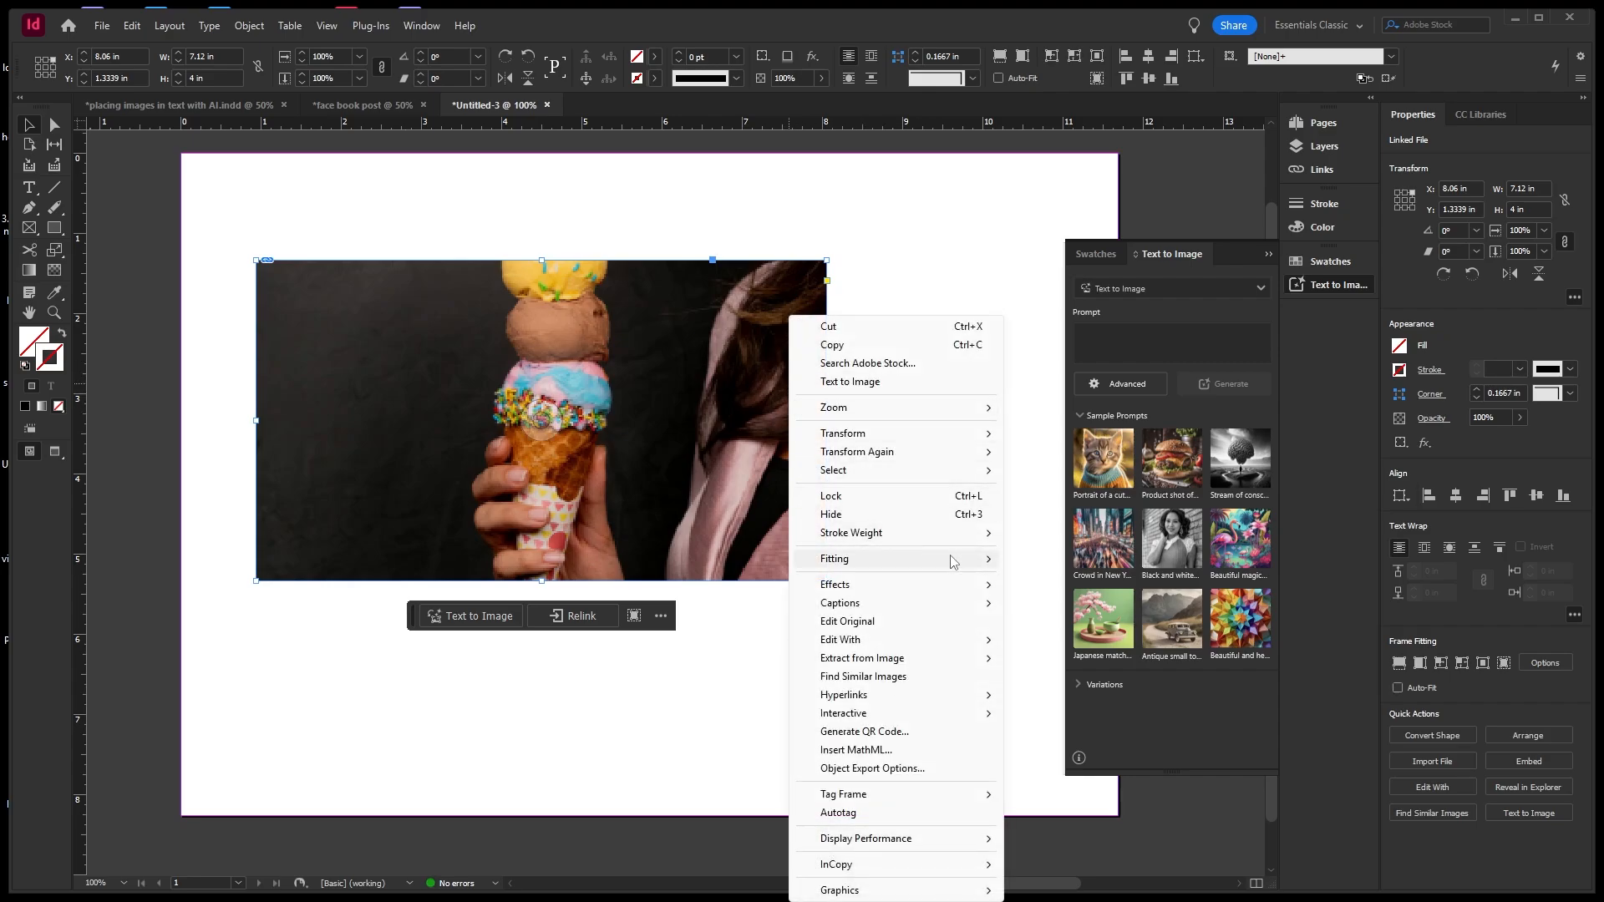
mouse_move(972, 565)
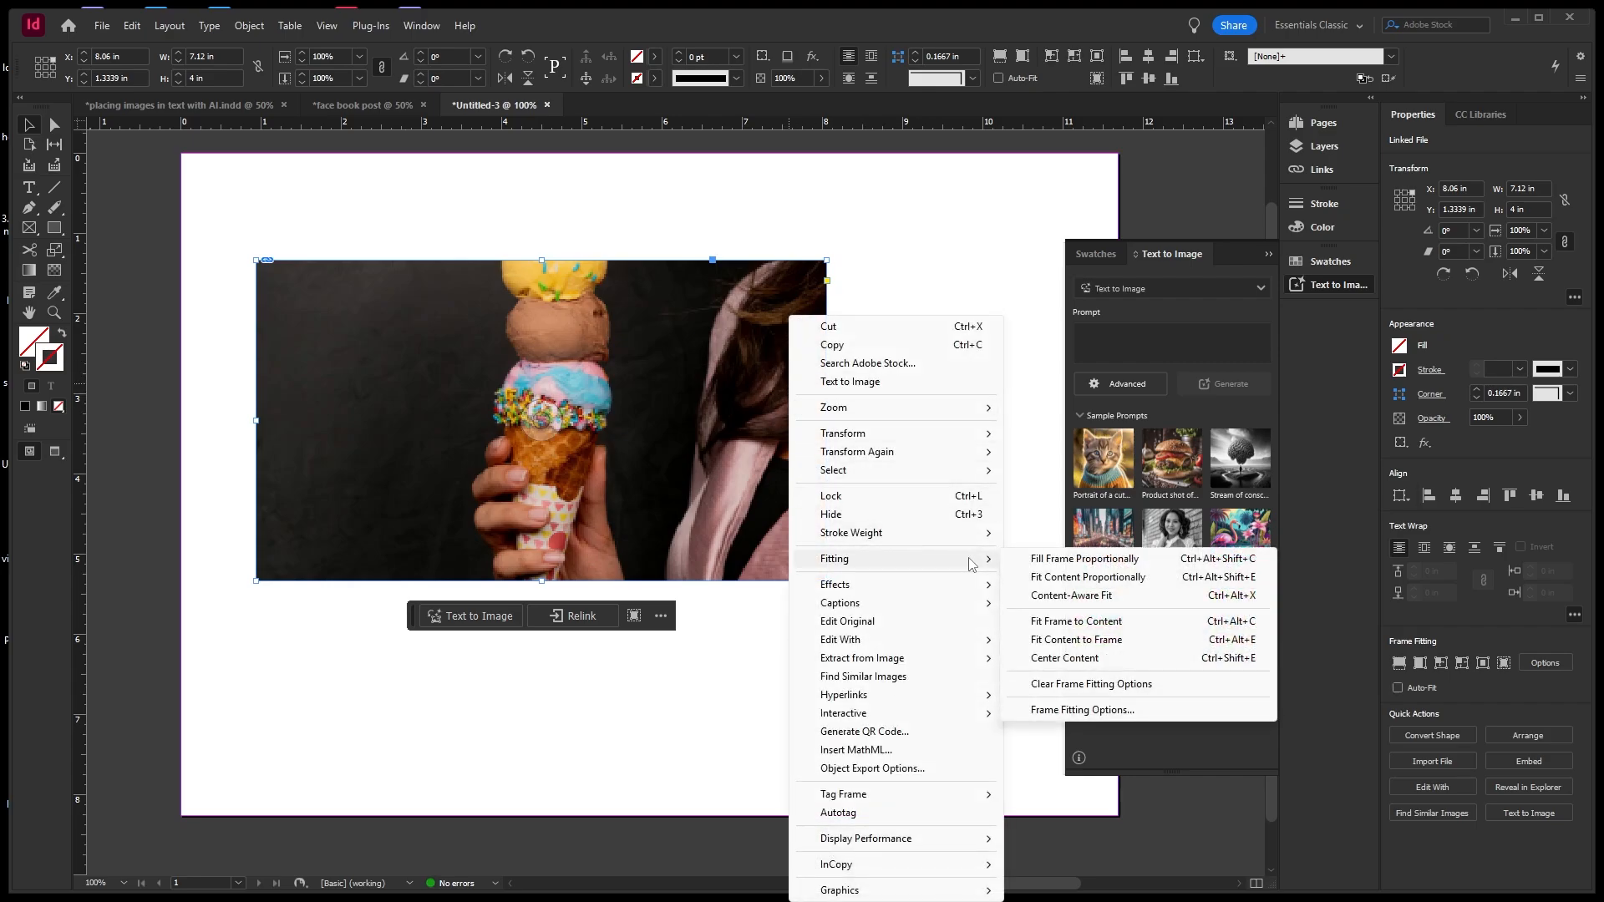
click(1036, 576)
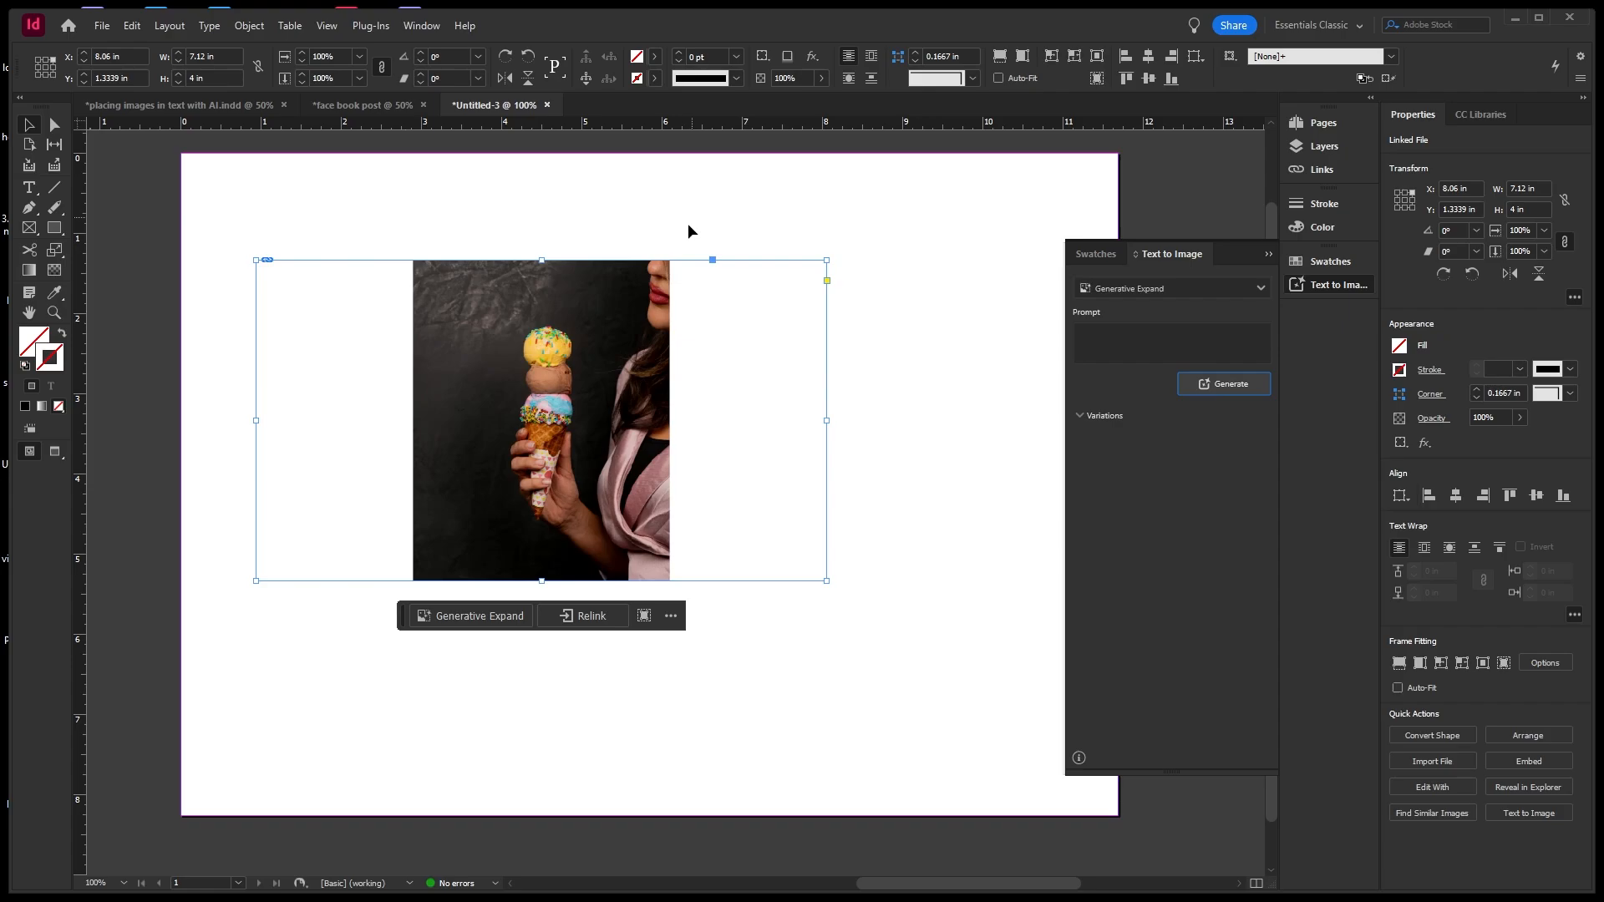
Try Content-Aware Fit on the ice-cream photo and undo it.
right_click(659, 273)
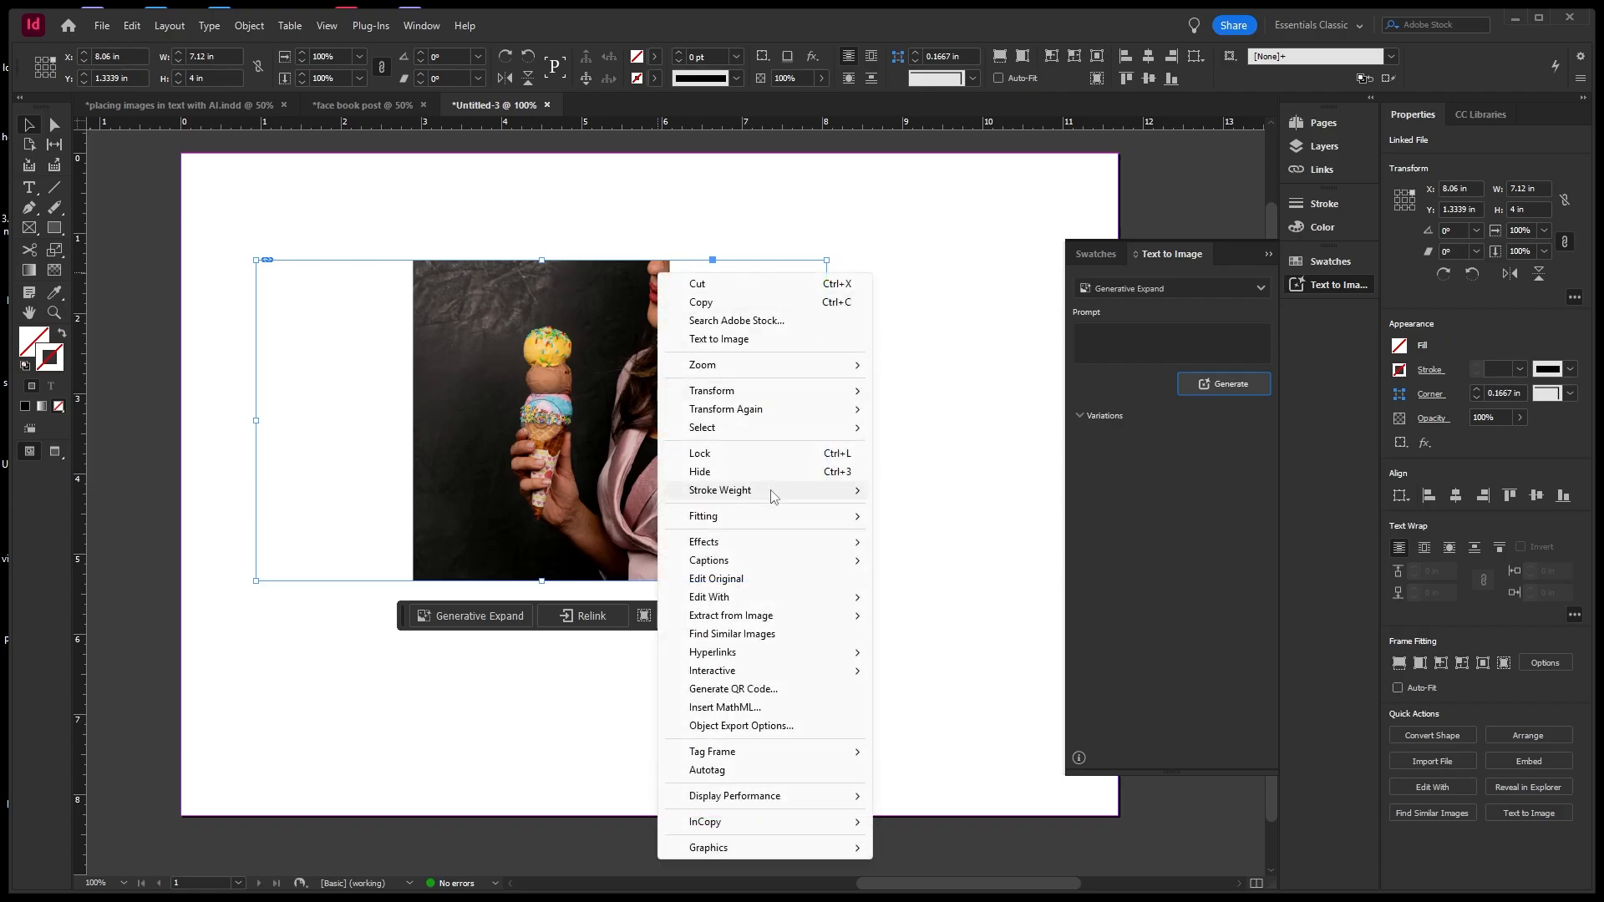
mouse_move(823, 517)
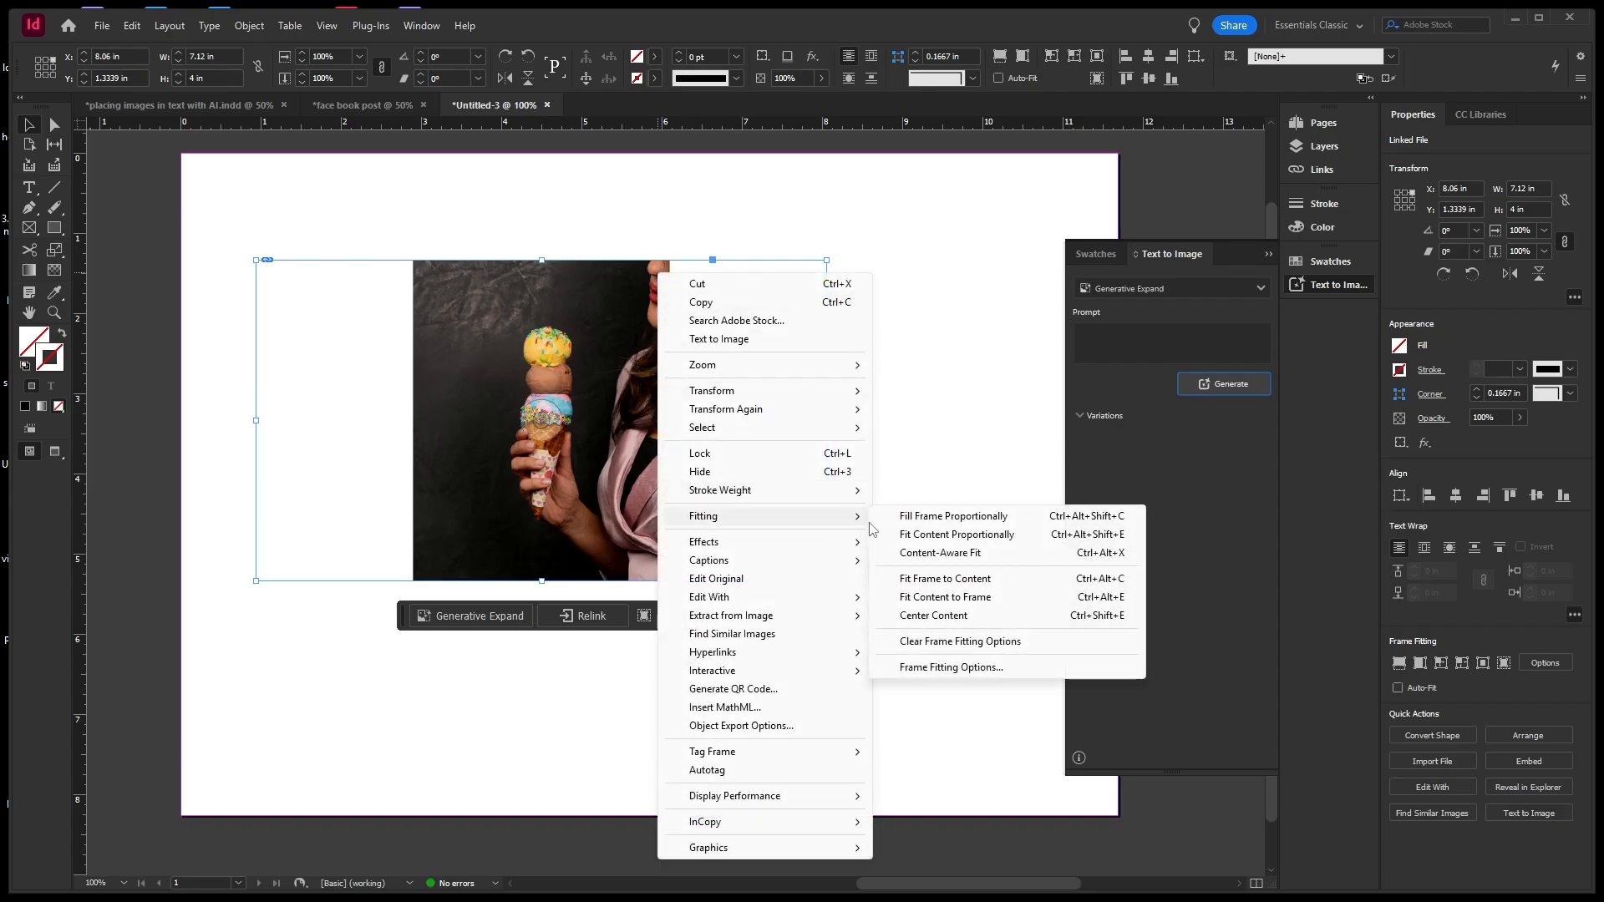
click(924, 557)
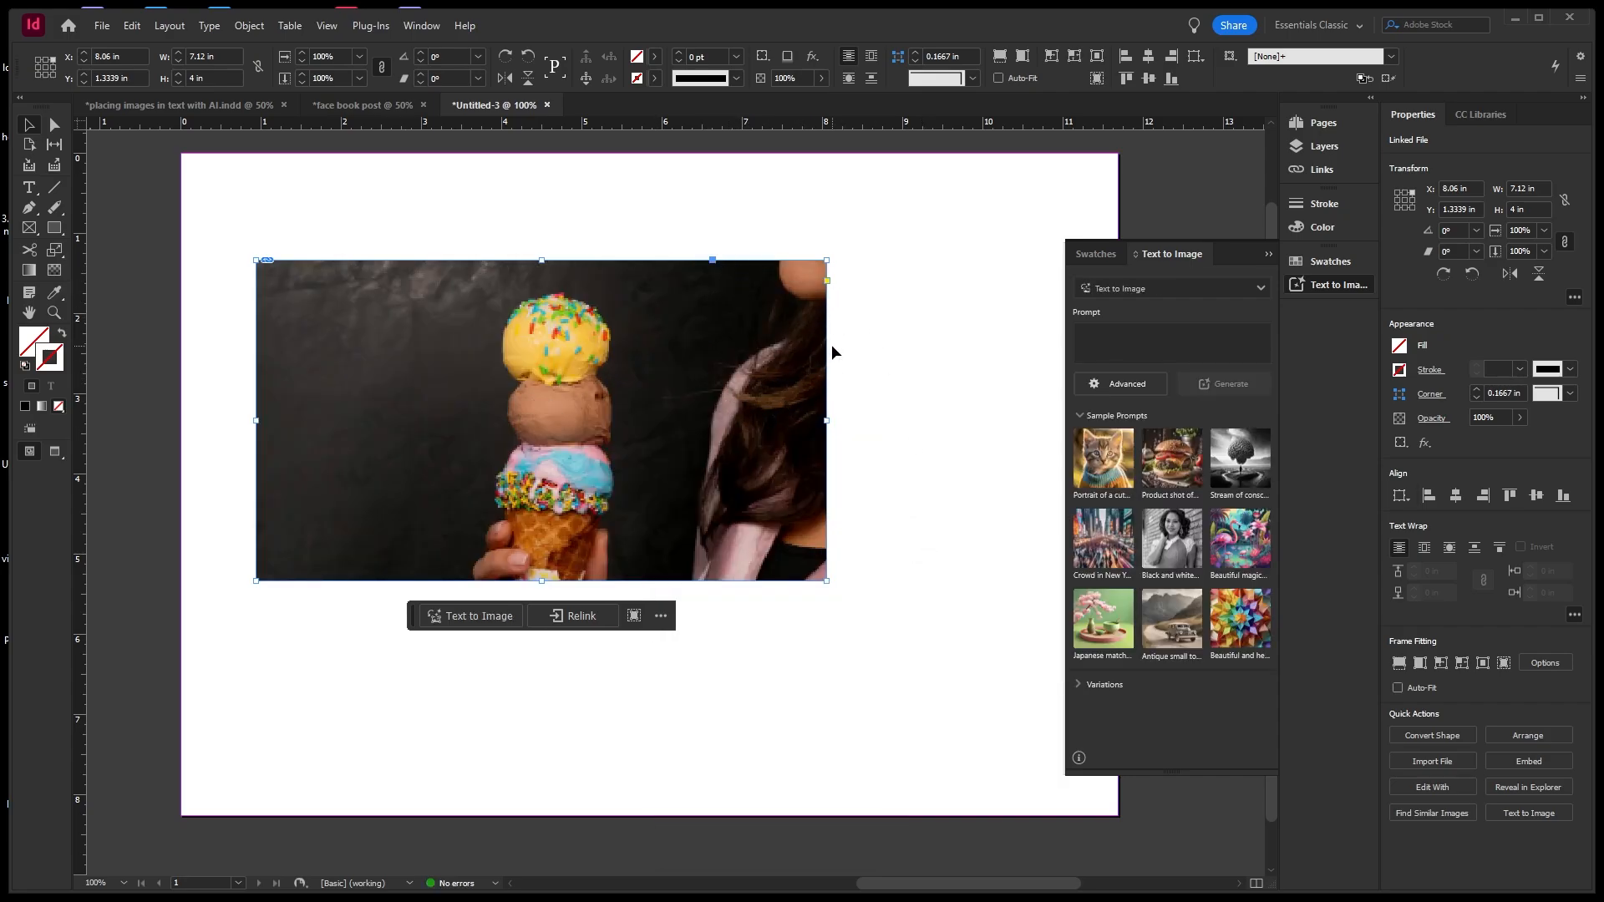
key(ctrl+z)
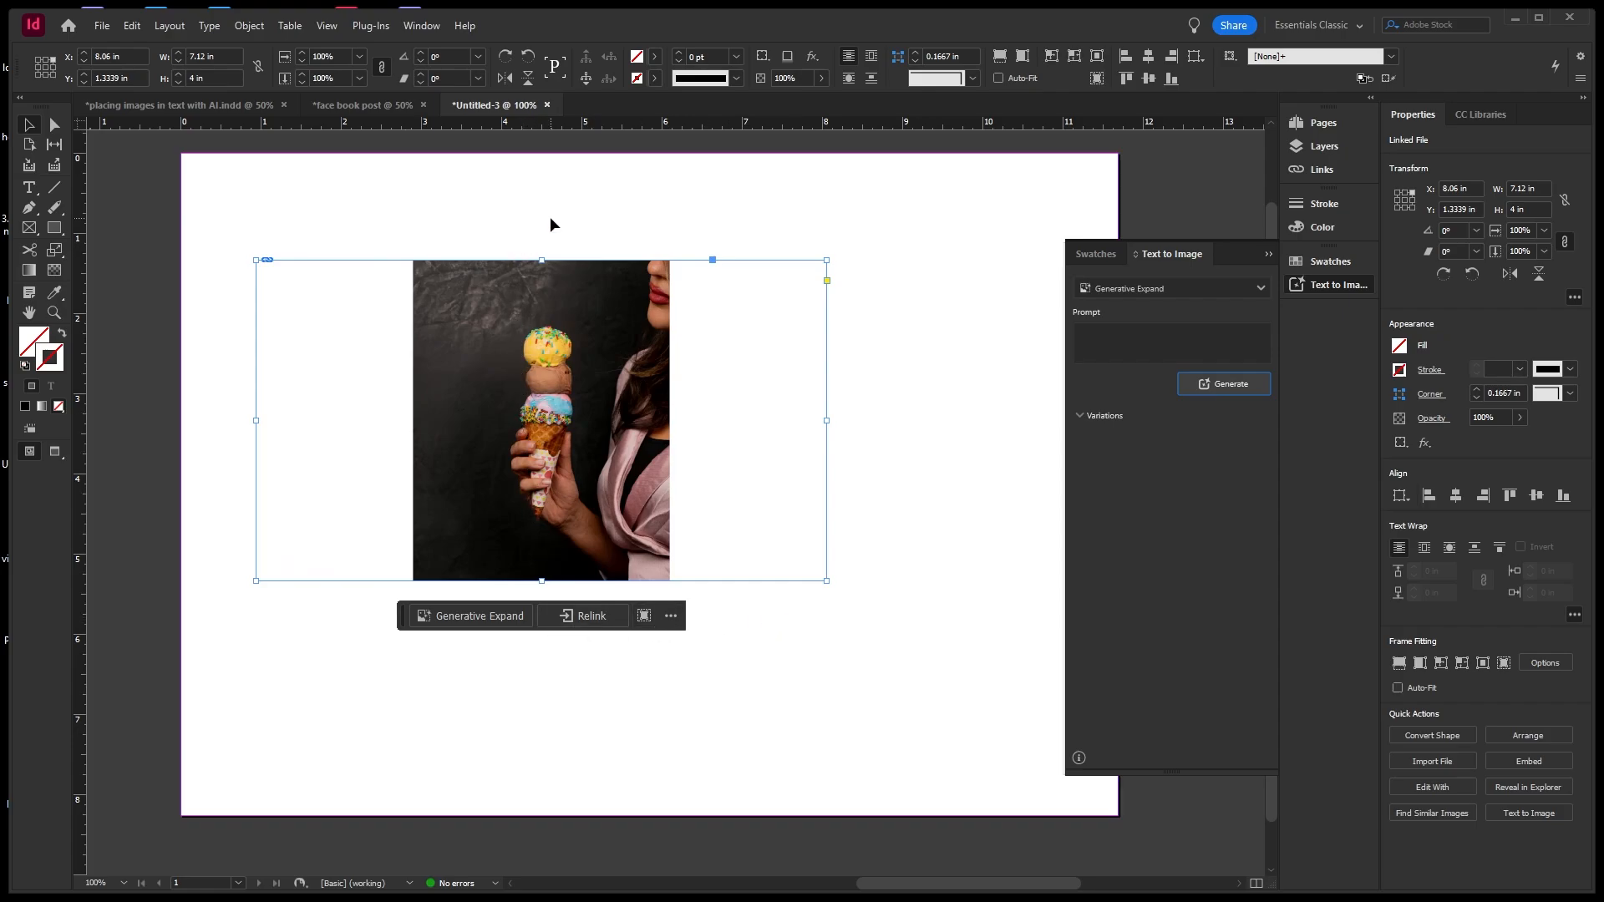
right_click(651, 337)
mouse_move(759, 560)
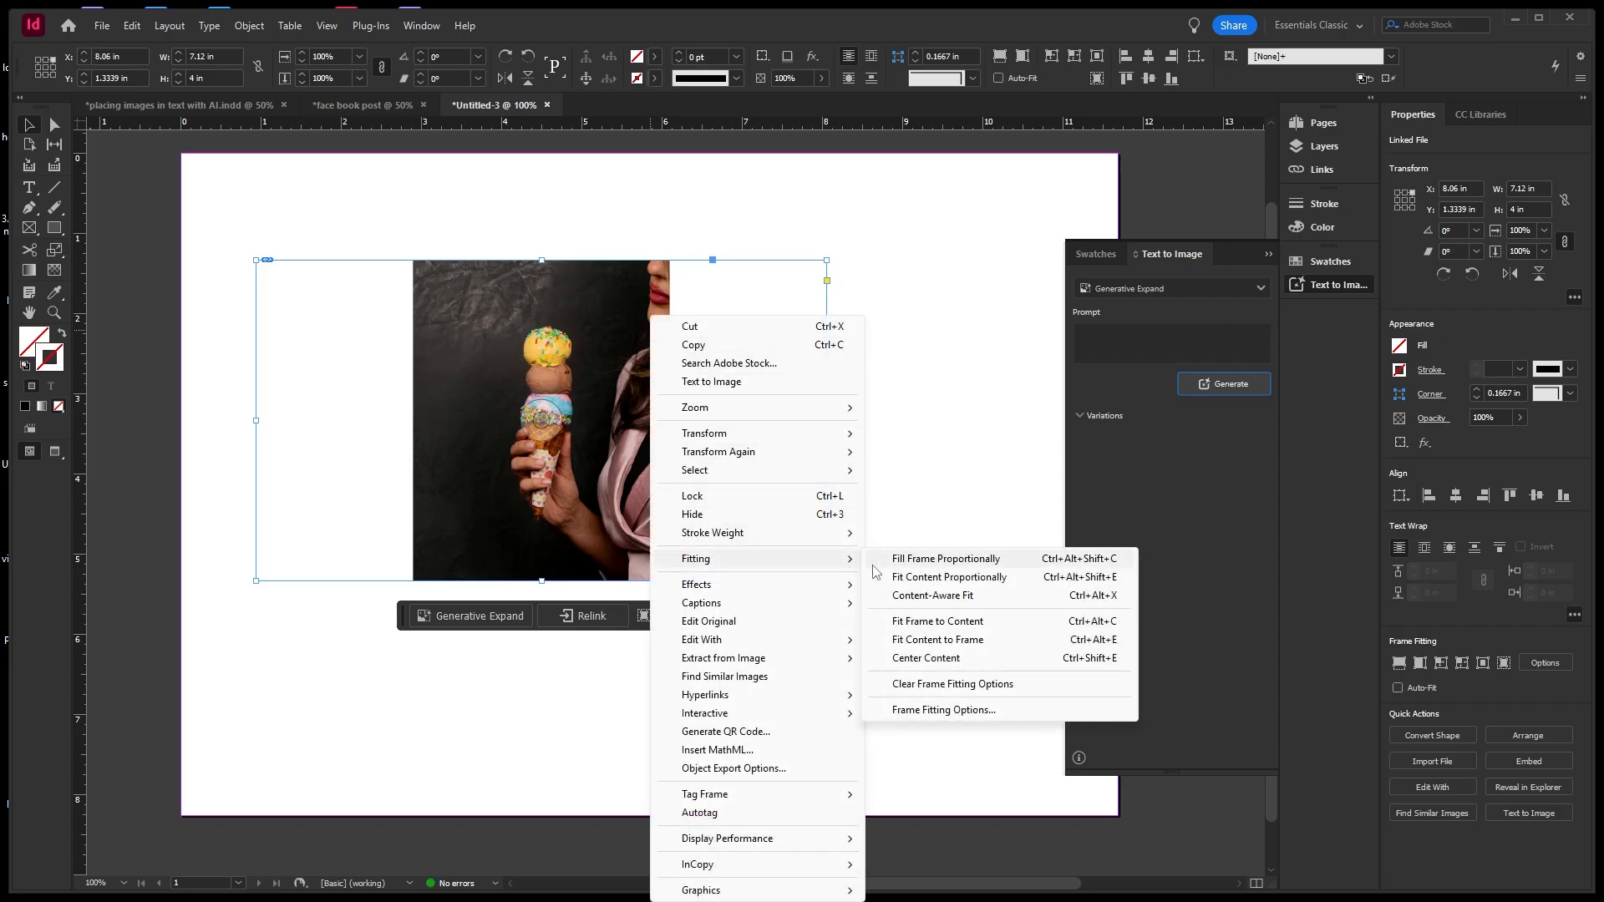
click(900, 317)
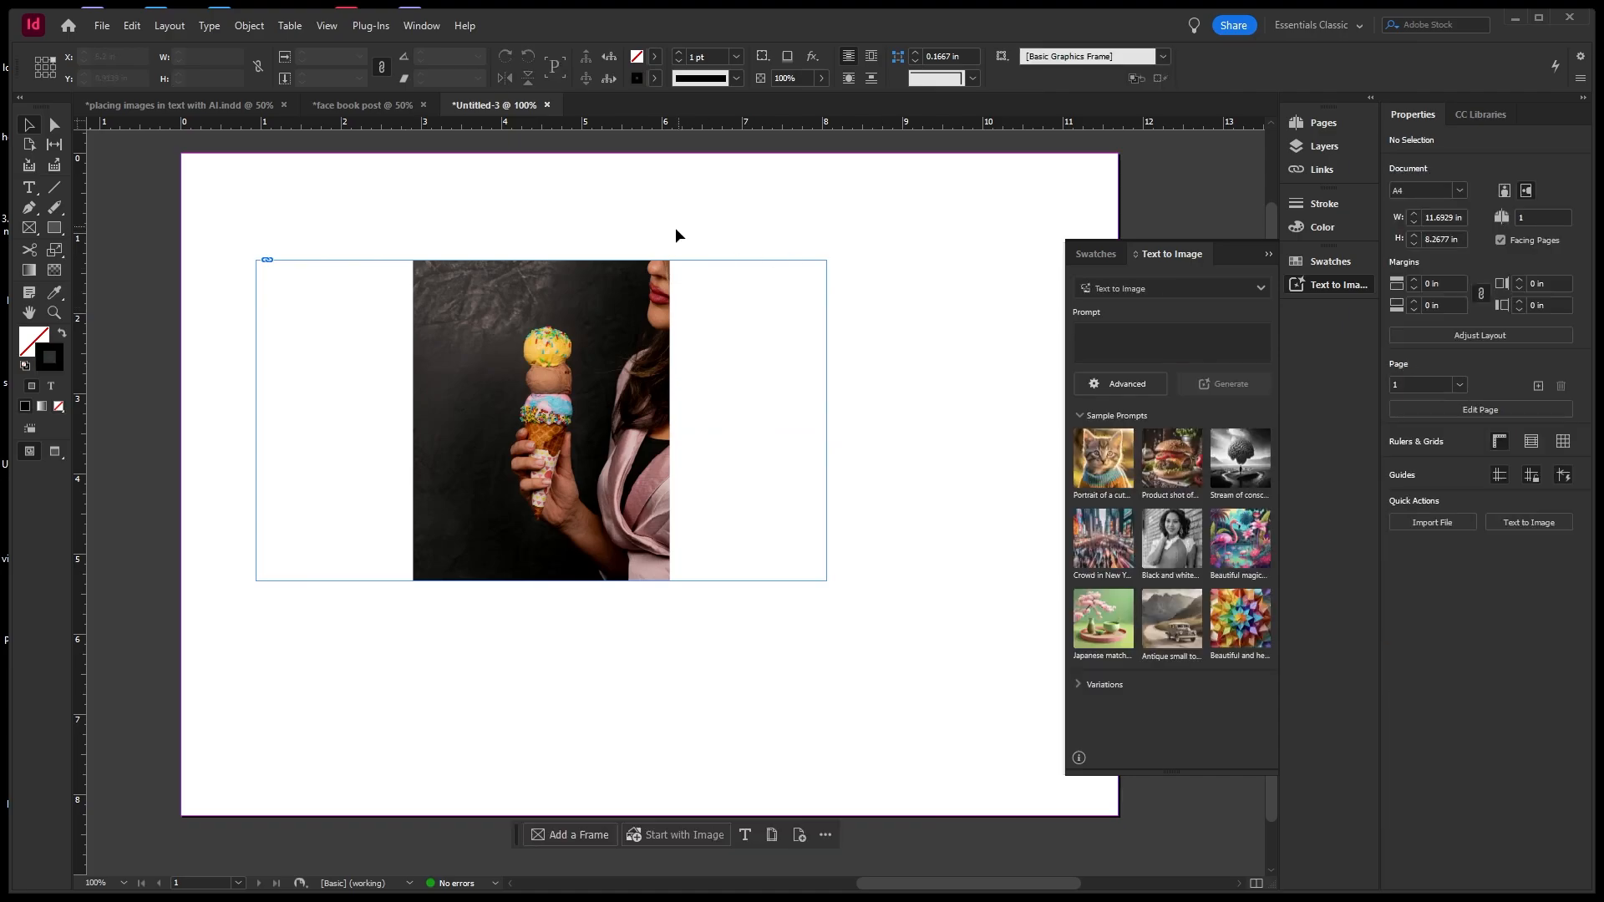
Select the ice-cream photo's frame, hide the Contextual Task Bar and show it again.
click(631, 311)
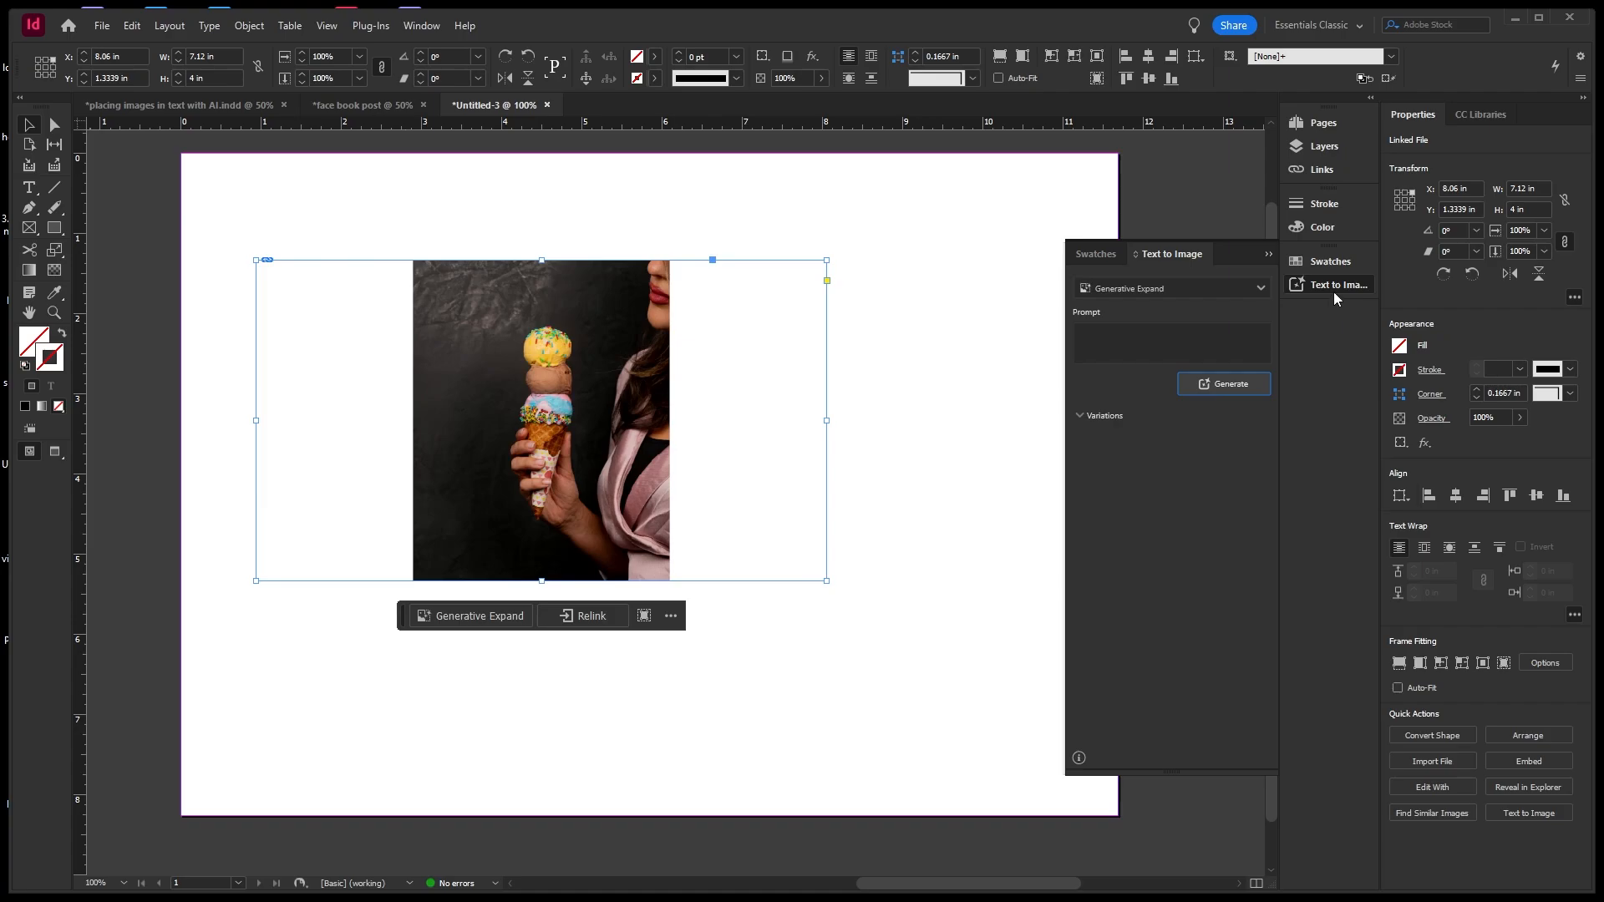
click(423, 25)
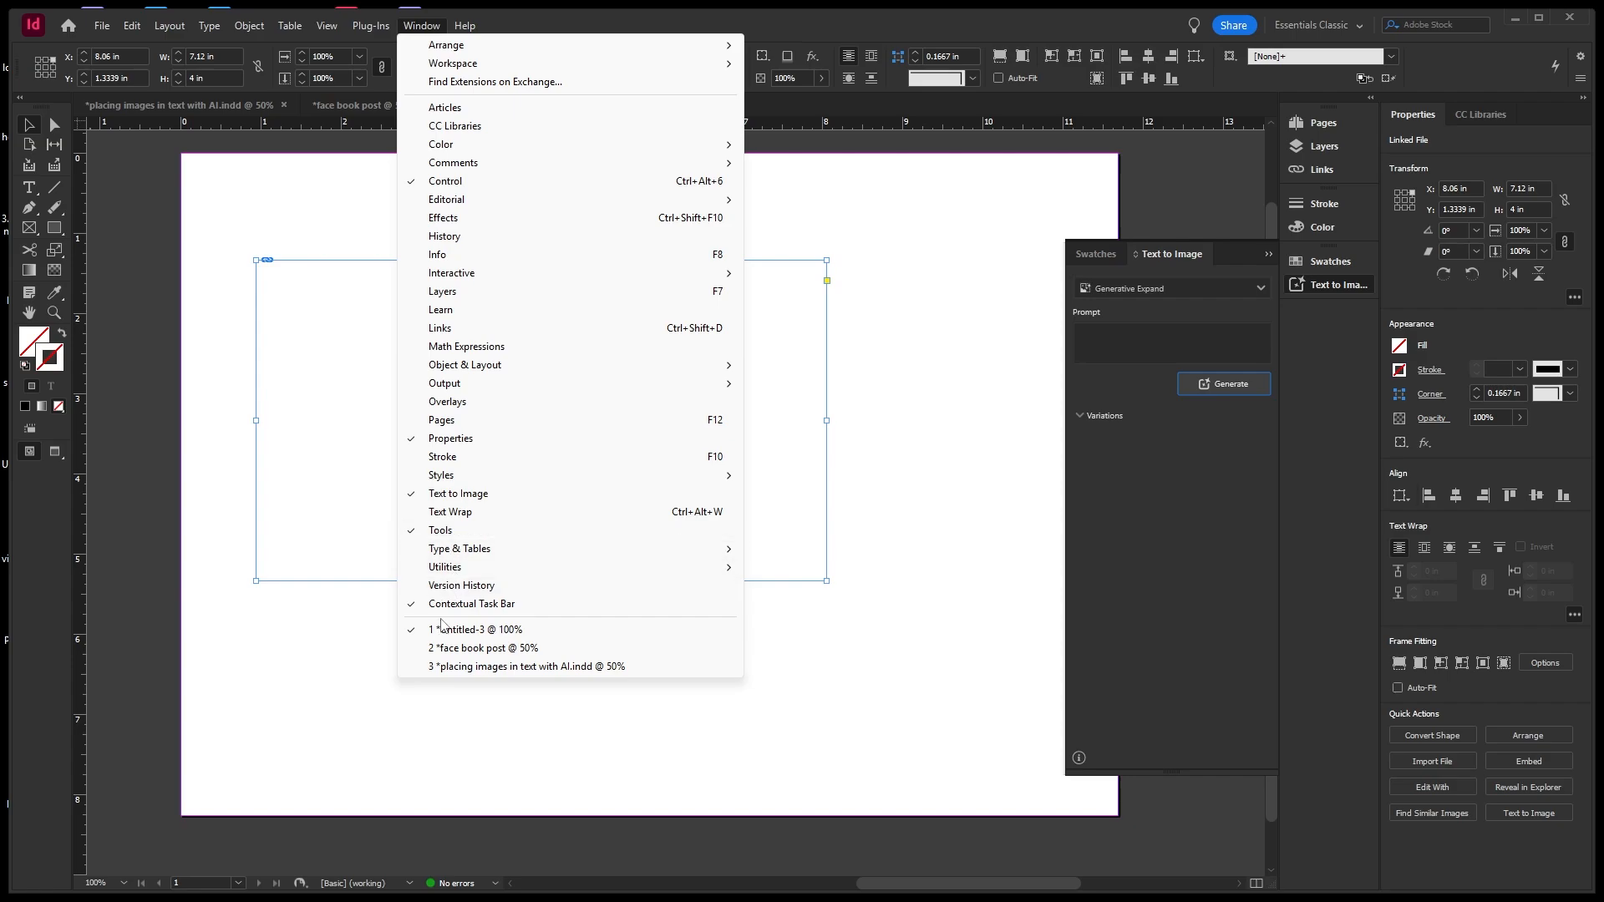
click(487, 607)
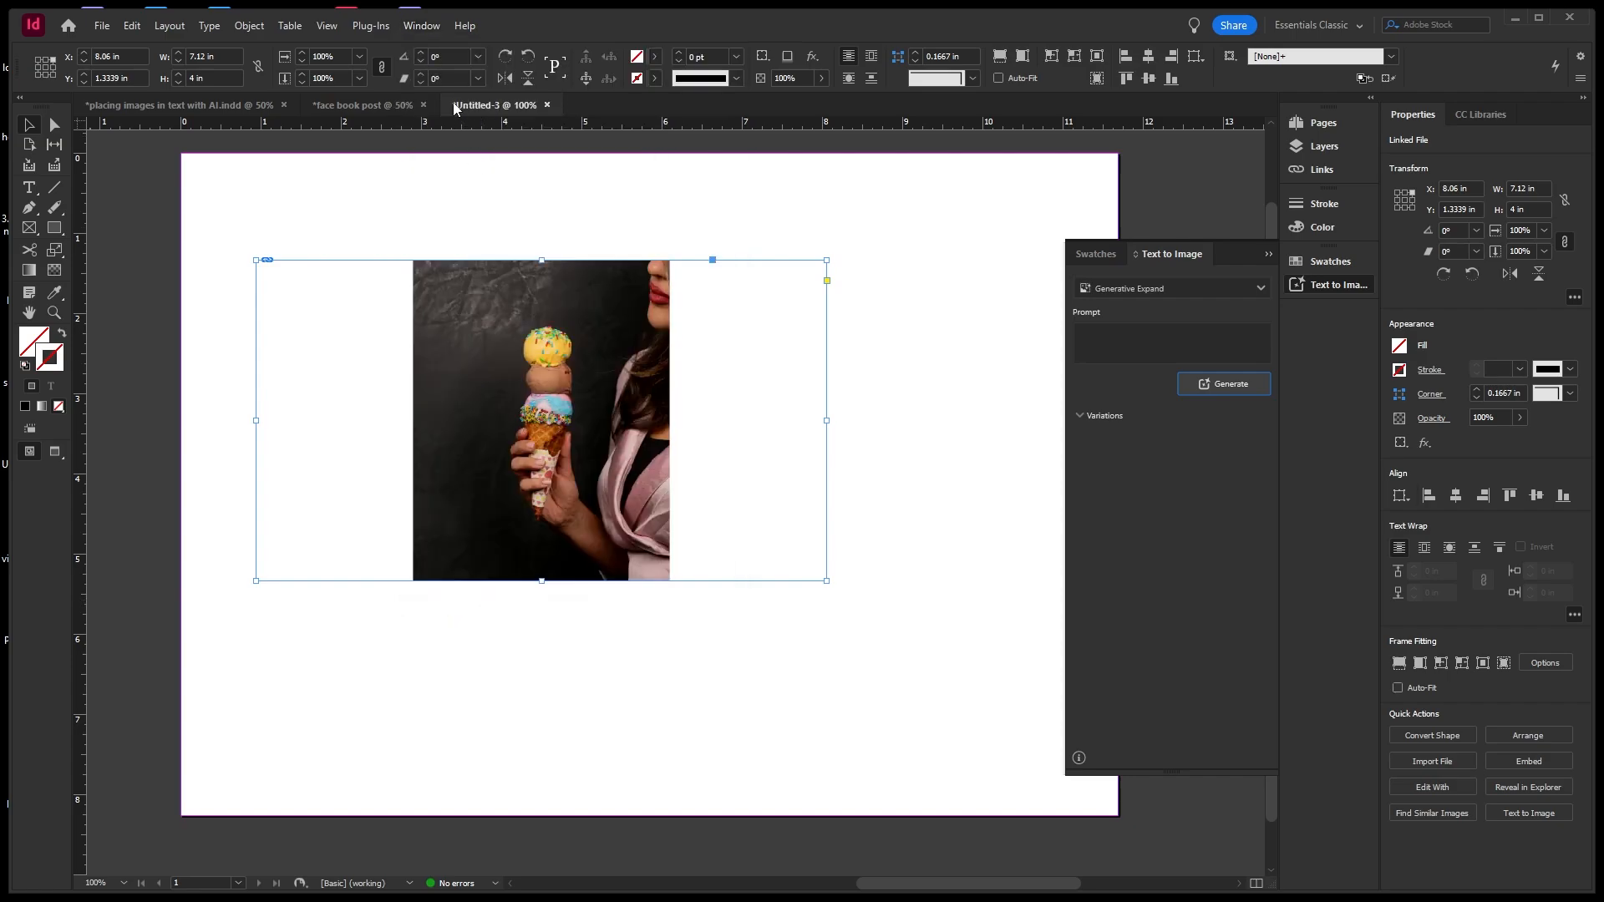
click(423, 27)
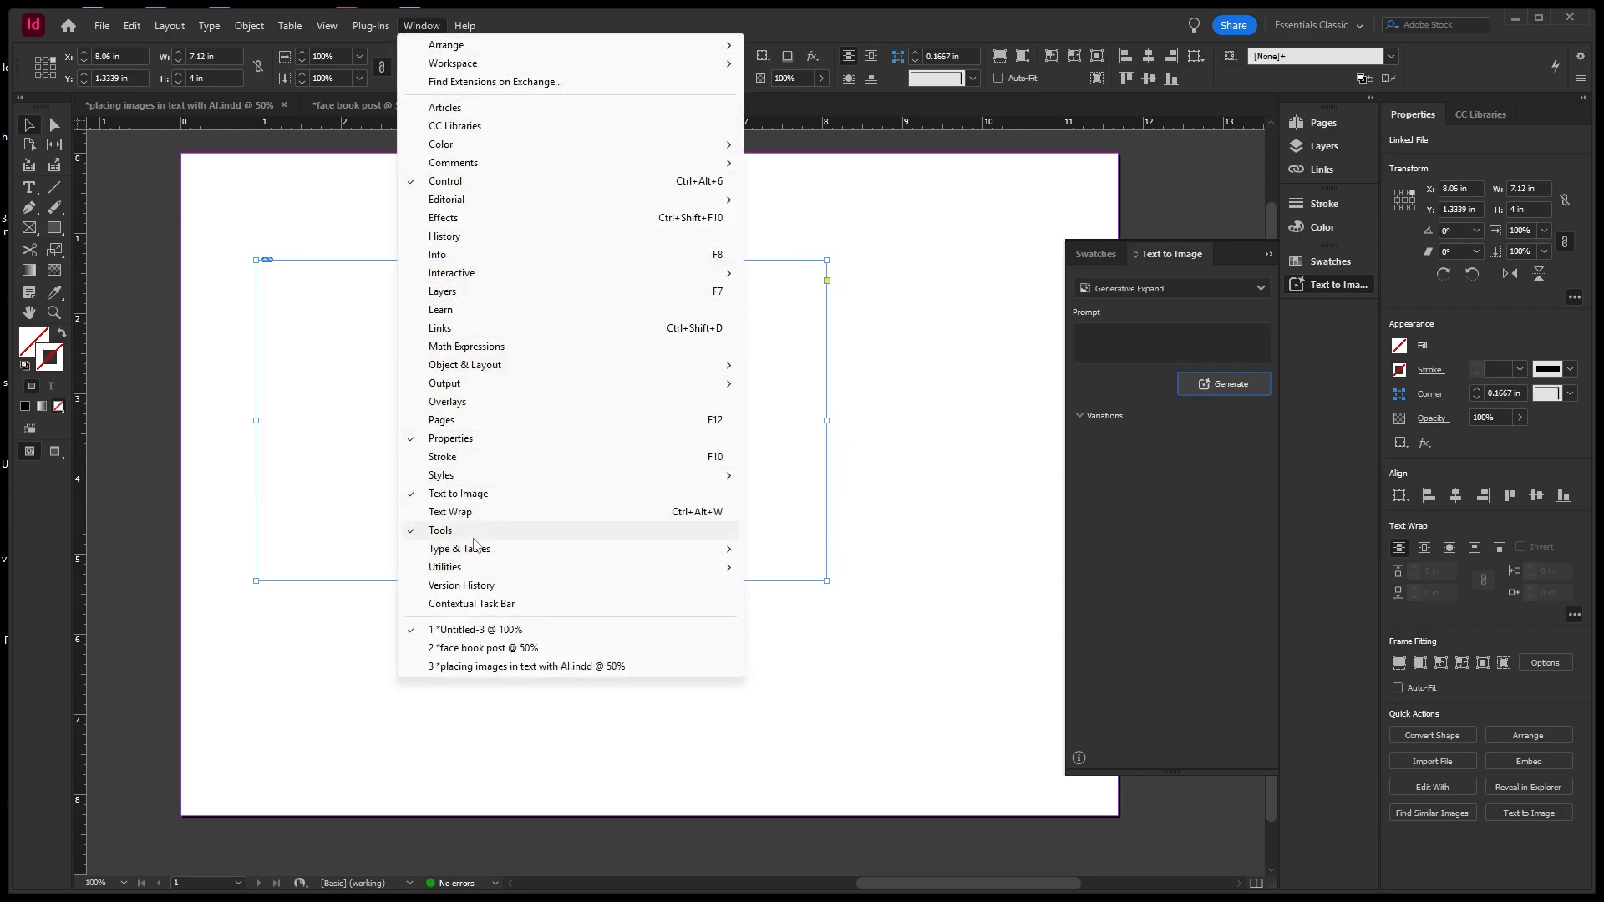
click(460, 605)
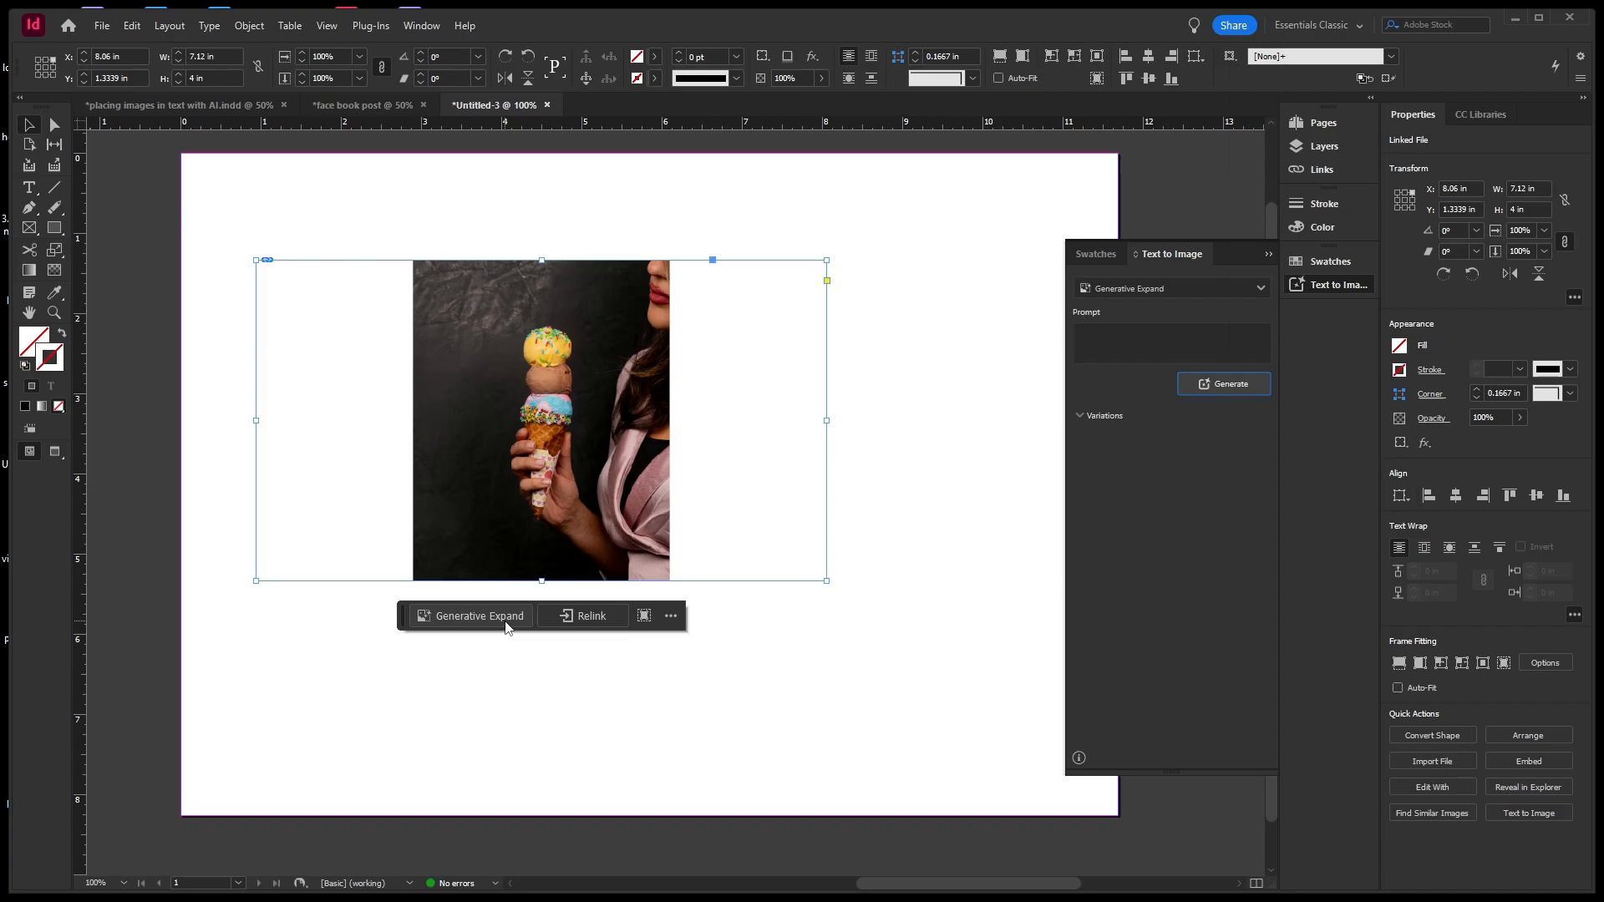
Try Generative Expand on the ice-cream photo with the prompt "increase both sides naturally".
click(507, 617)
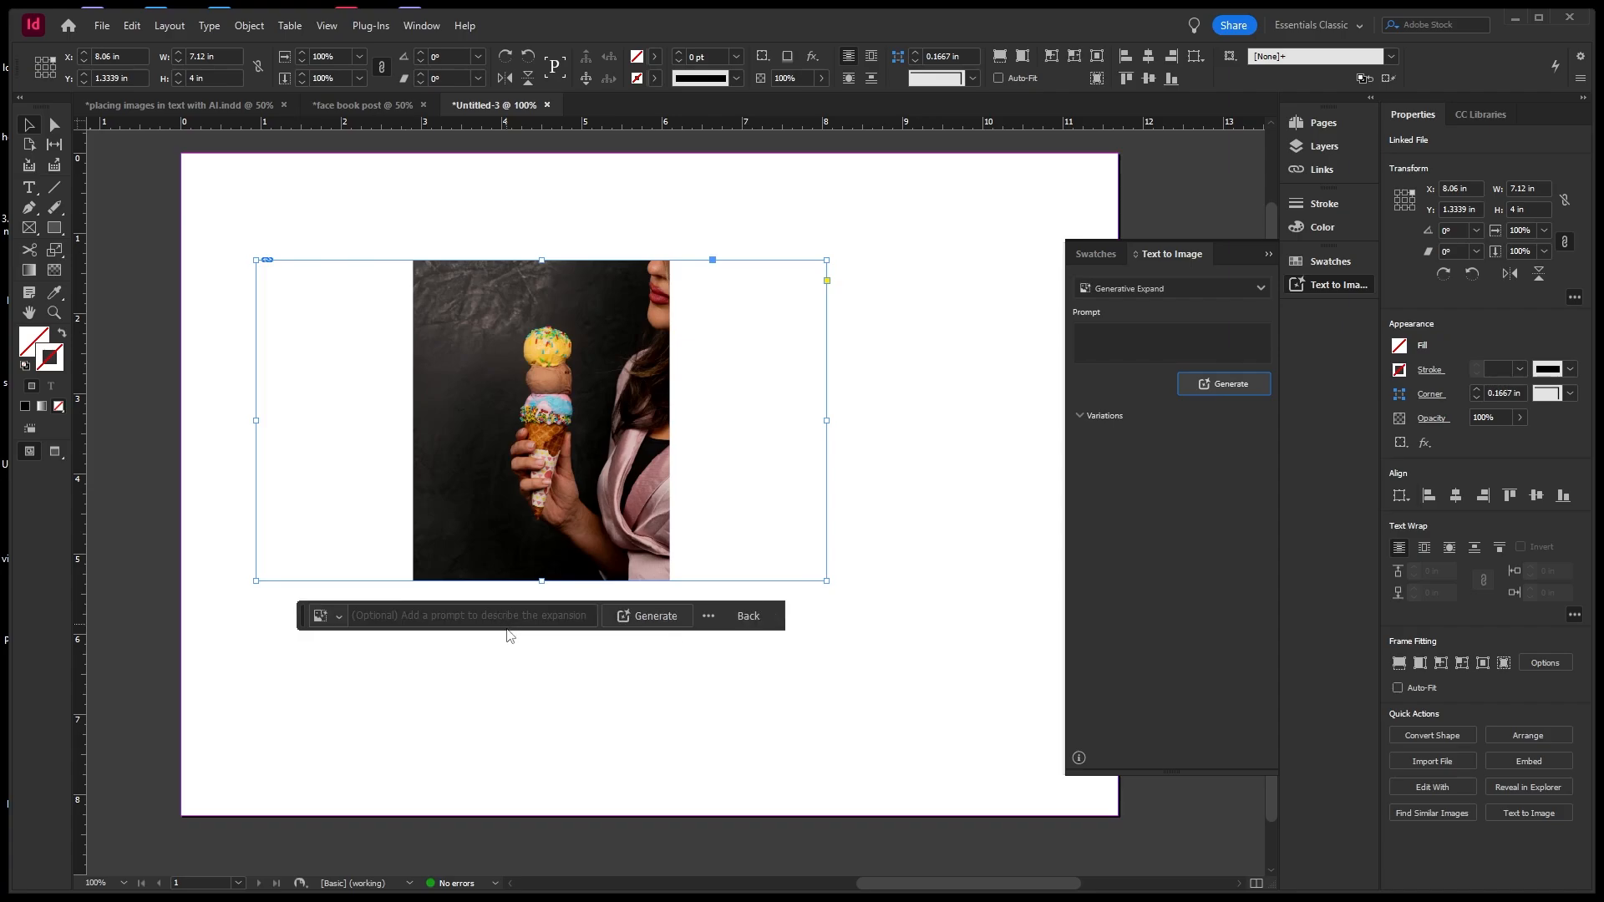
click(476, 612)
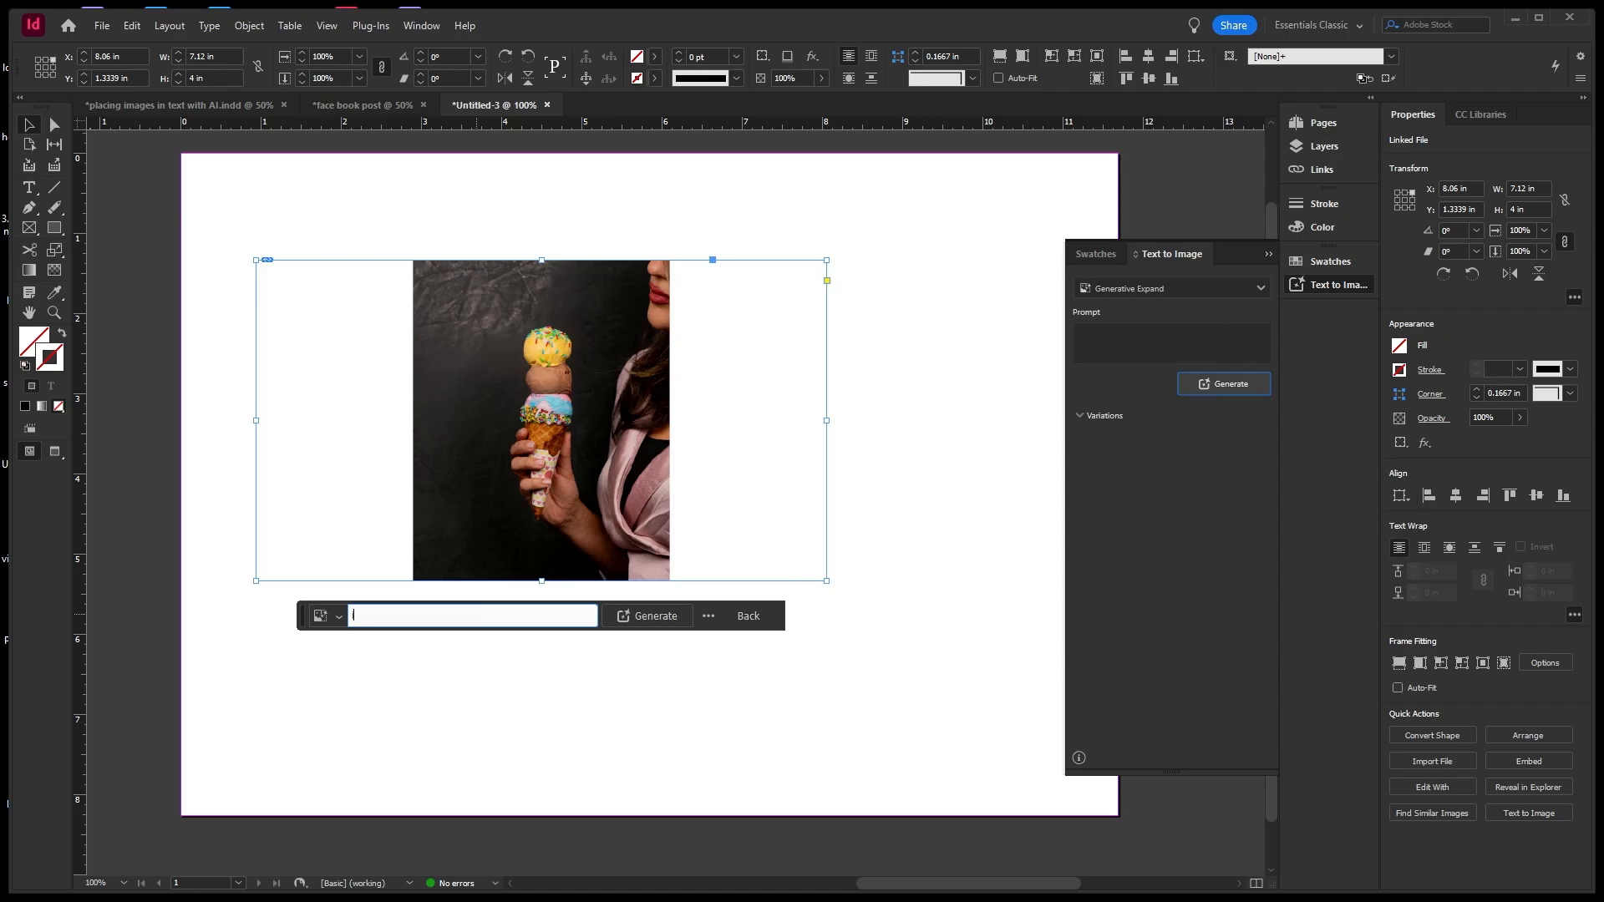
text(increase both sides naturay)
click(669, 618)
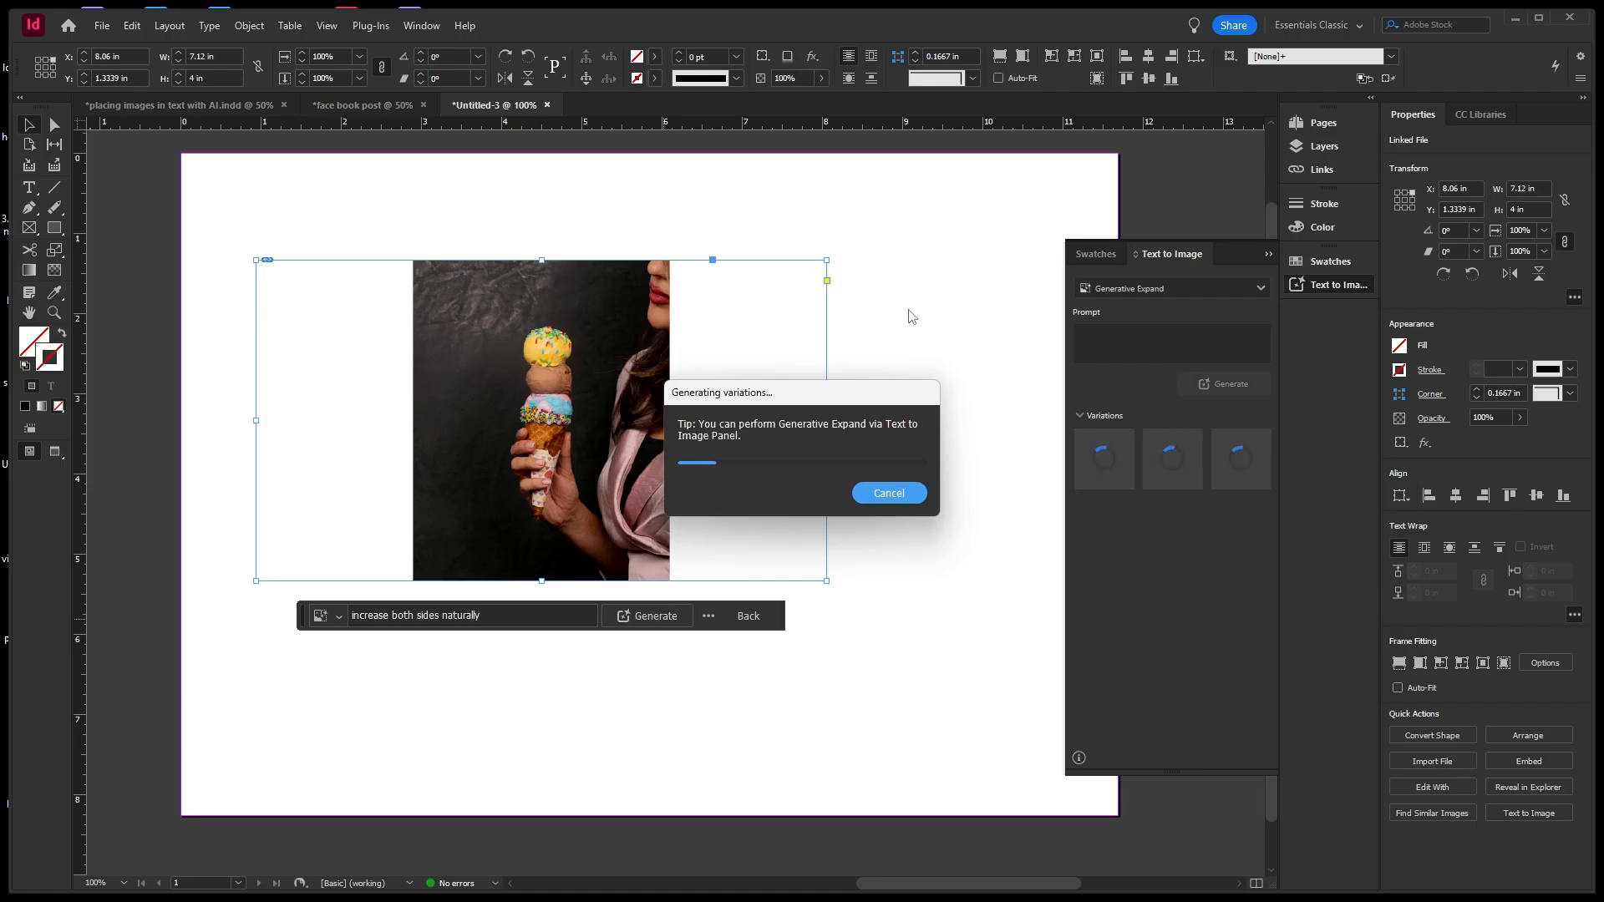
drag(892, 393, 955, 220)
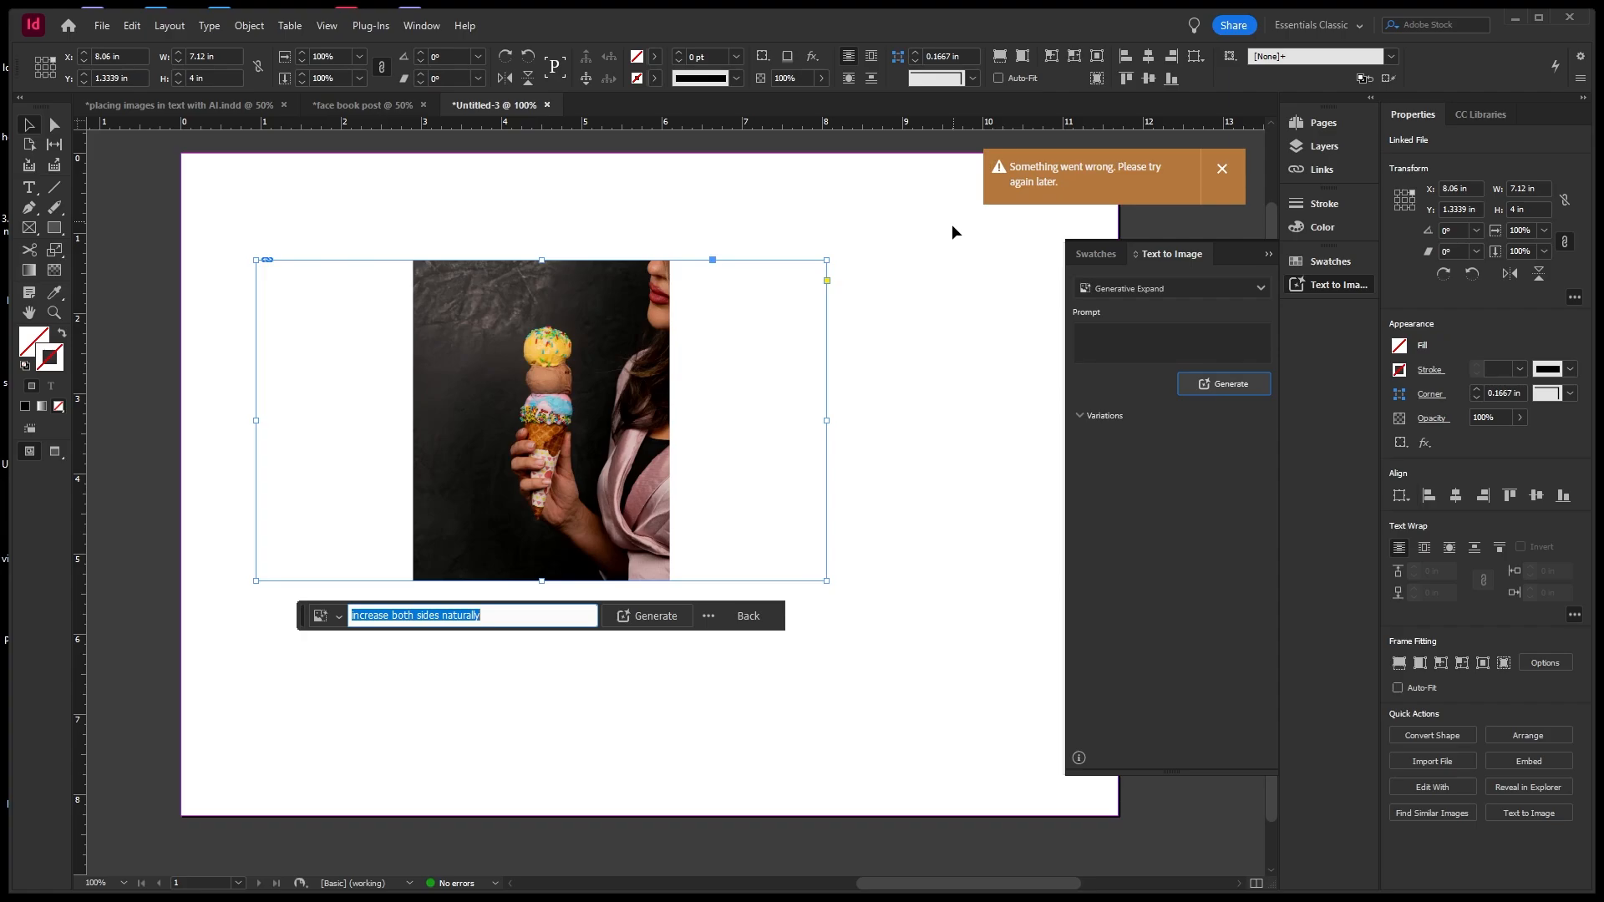
click(855, 393)
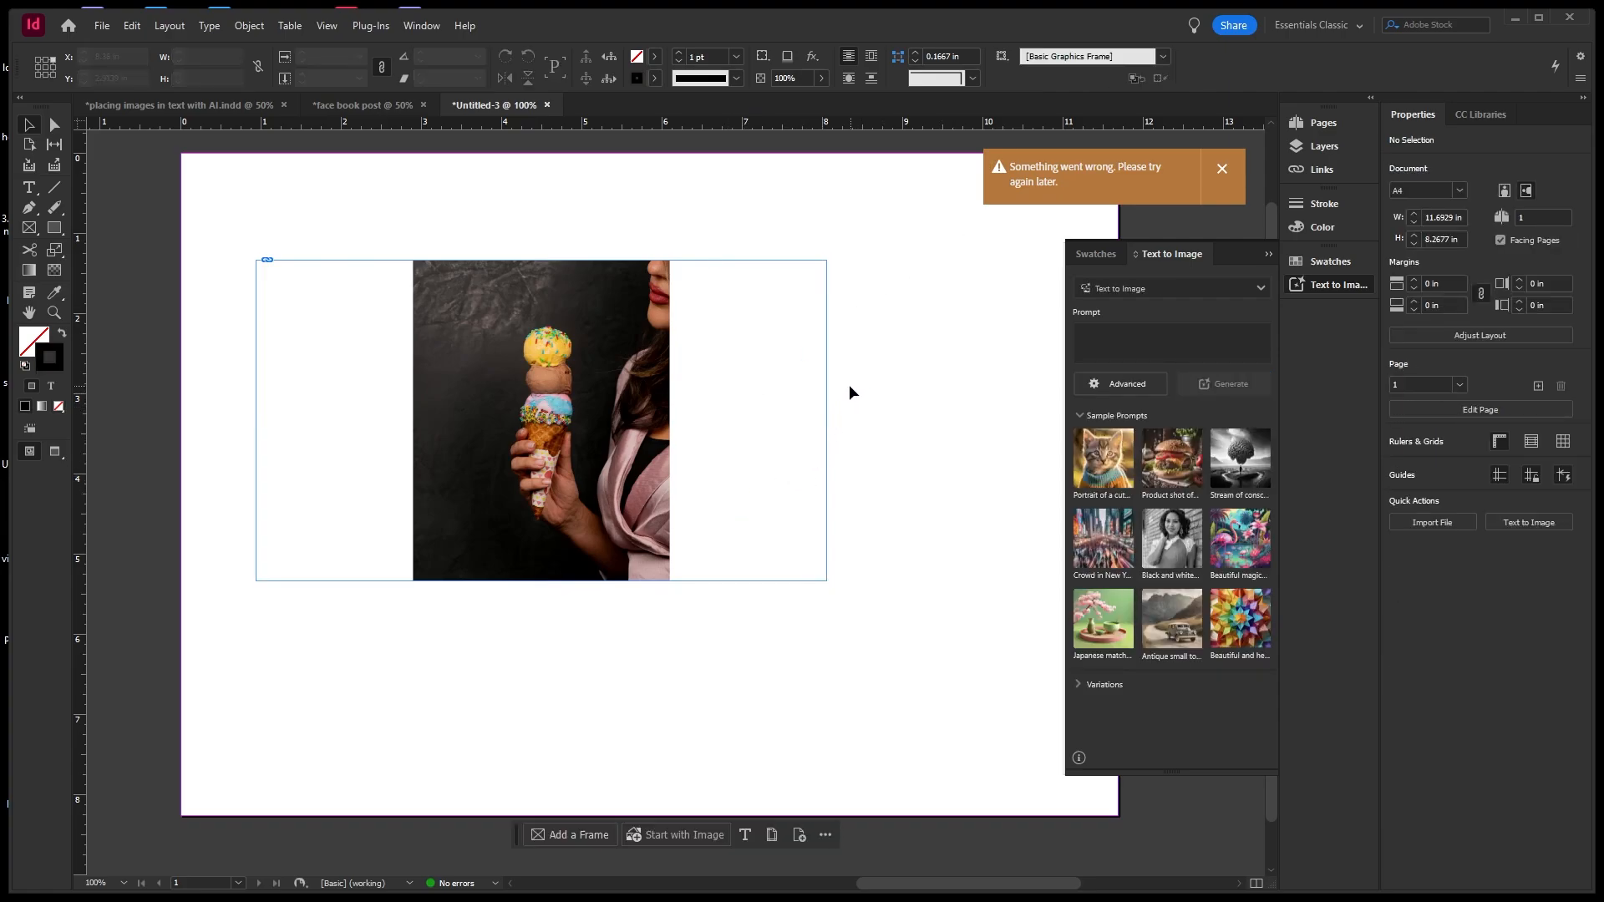
Expand the ice-cream photo to fill its frame using Generative Expand without a prompt.
click(627, 487)
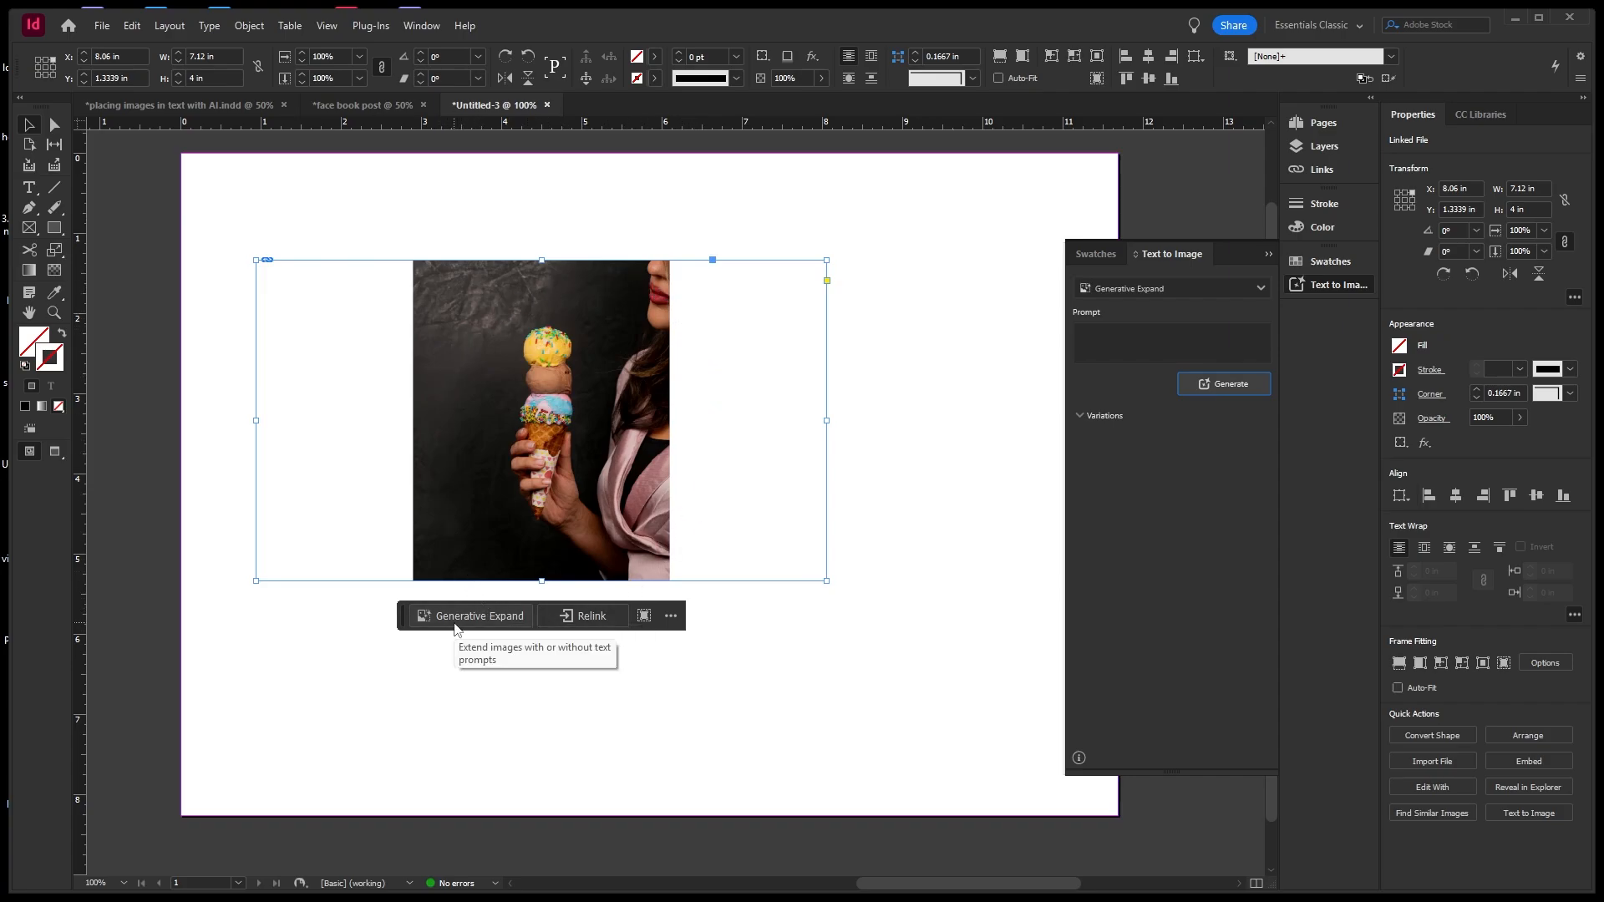
click(490, 619)
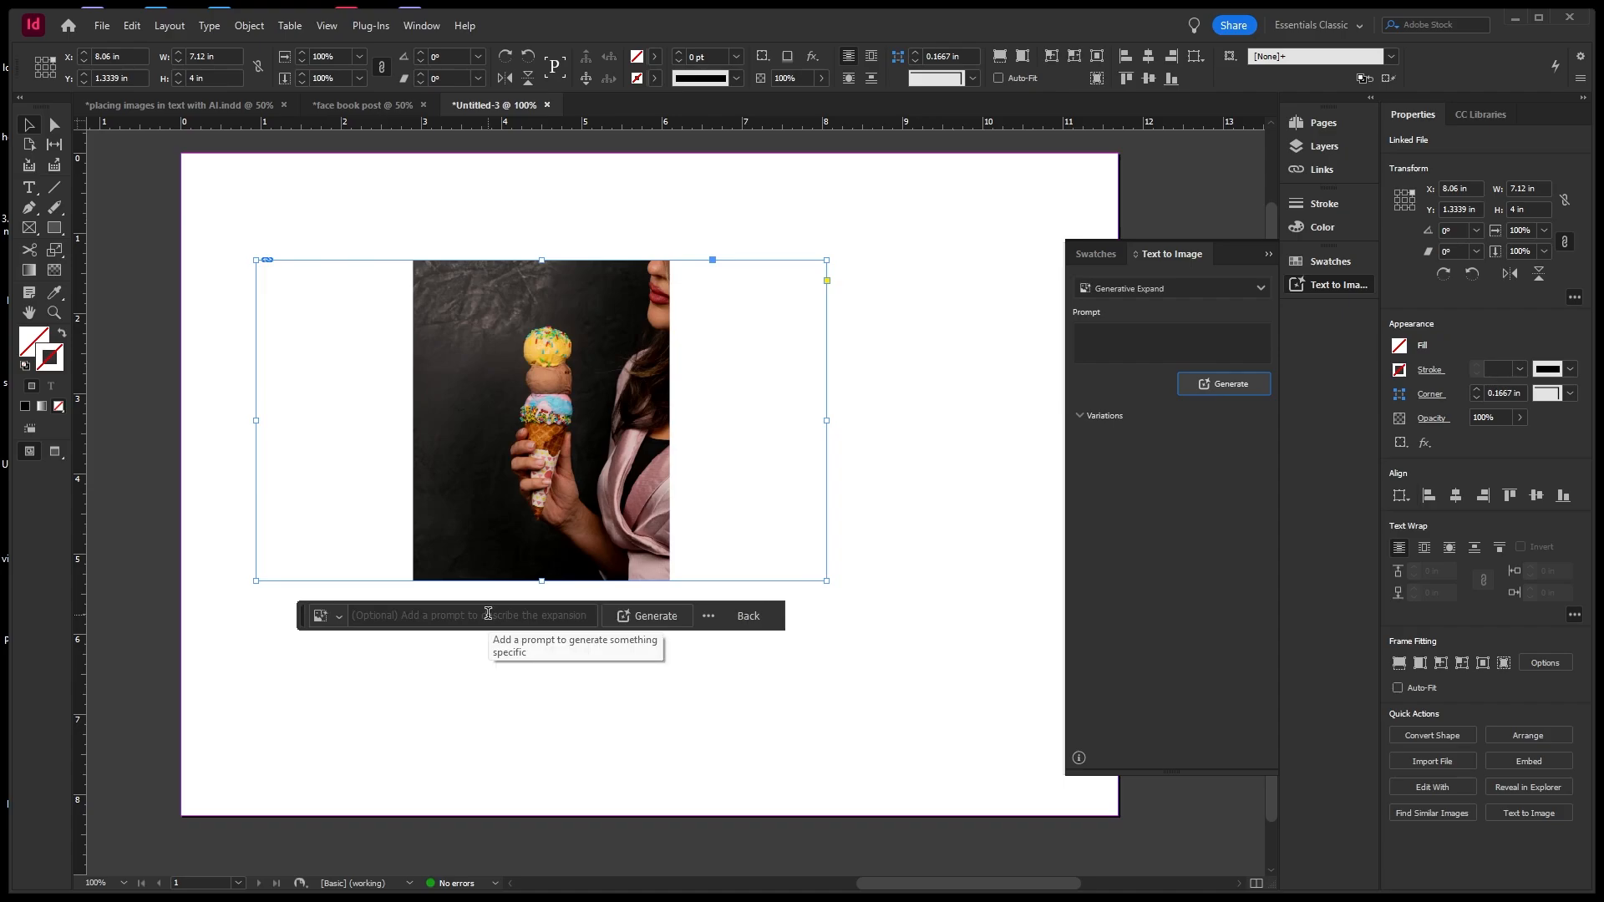
click(668, 618)
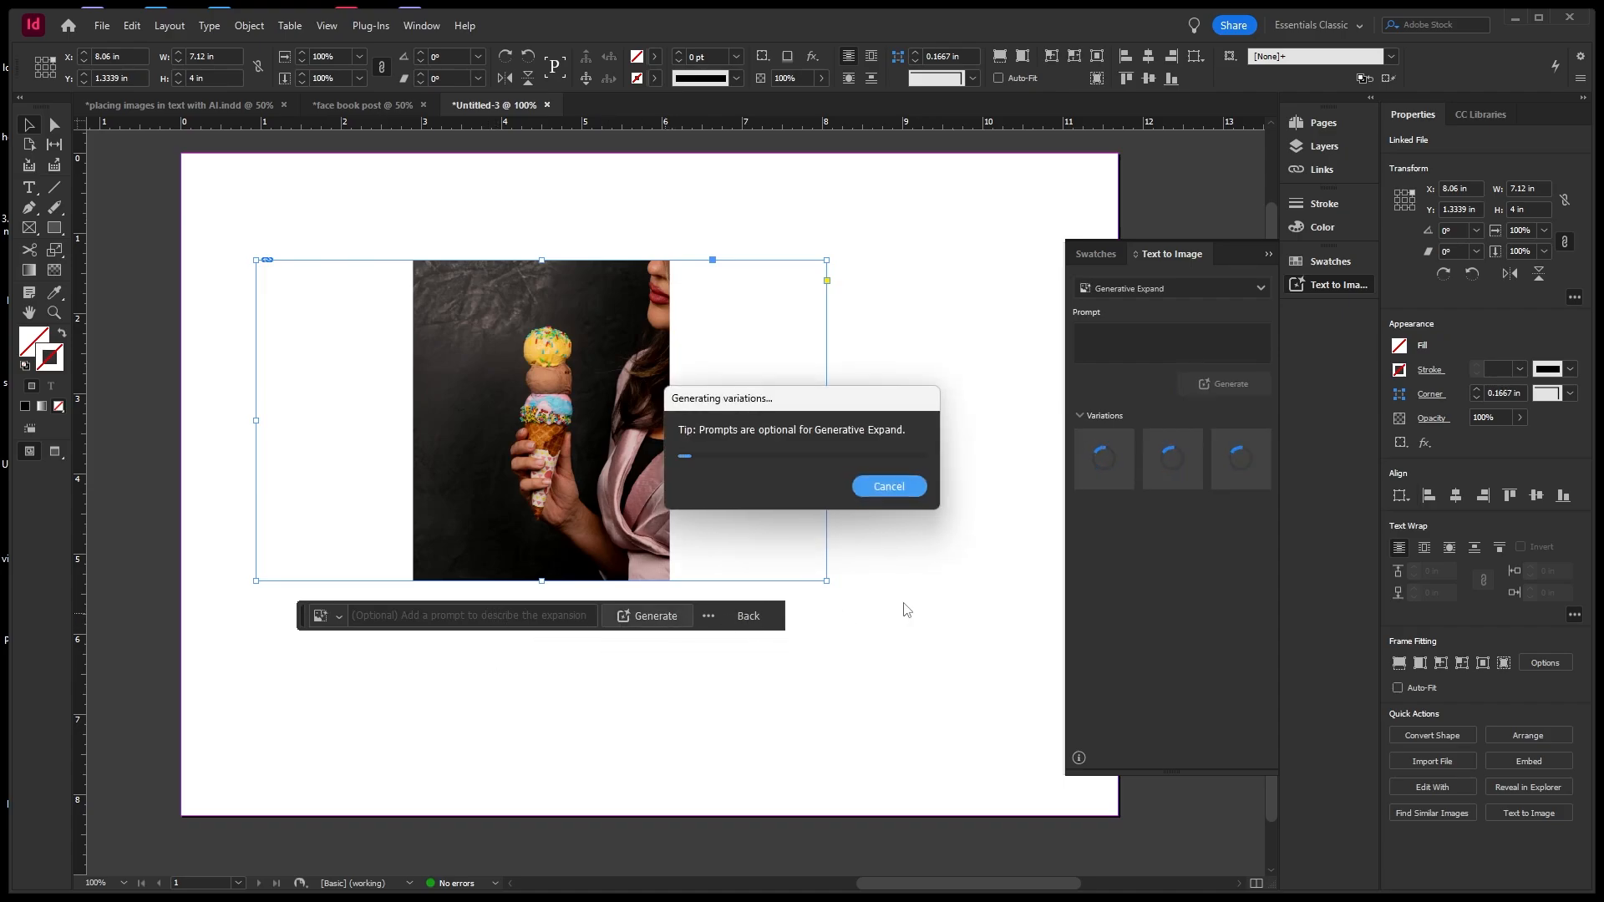
drag(846, 405, 937, 205)
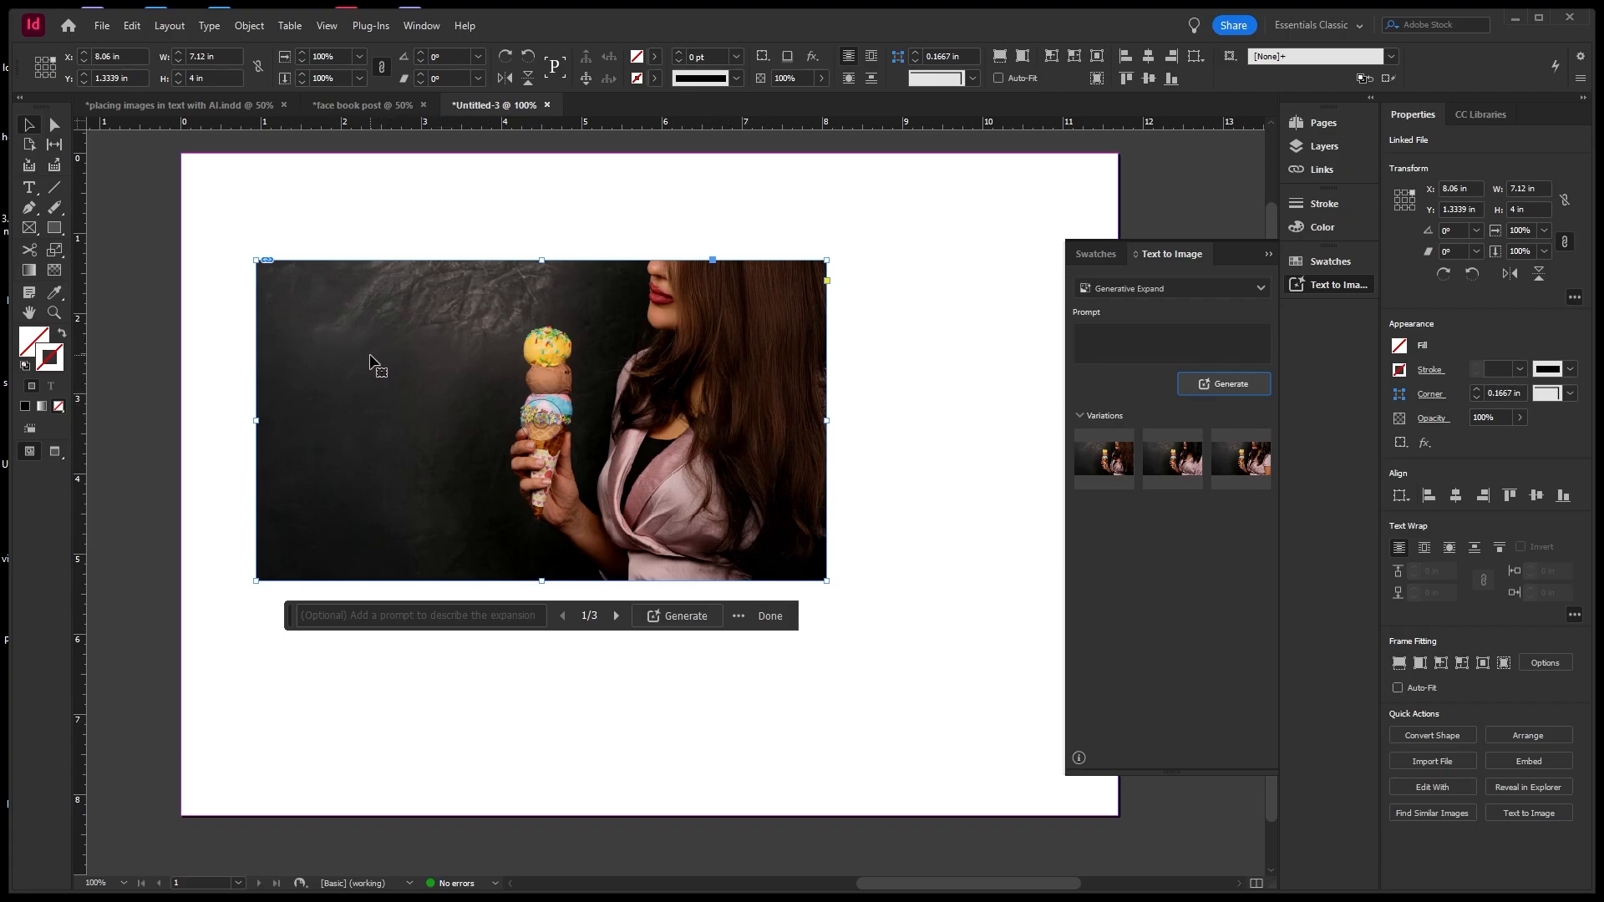
Compare the three generated expansion variations on the ice-cream photo, ending on the third.
mouse_move(1128, 451)
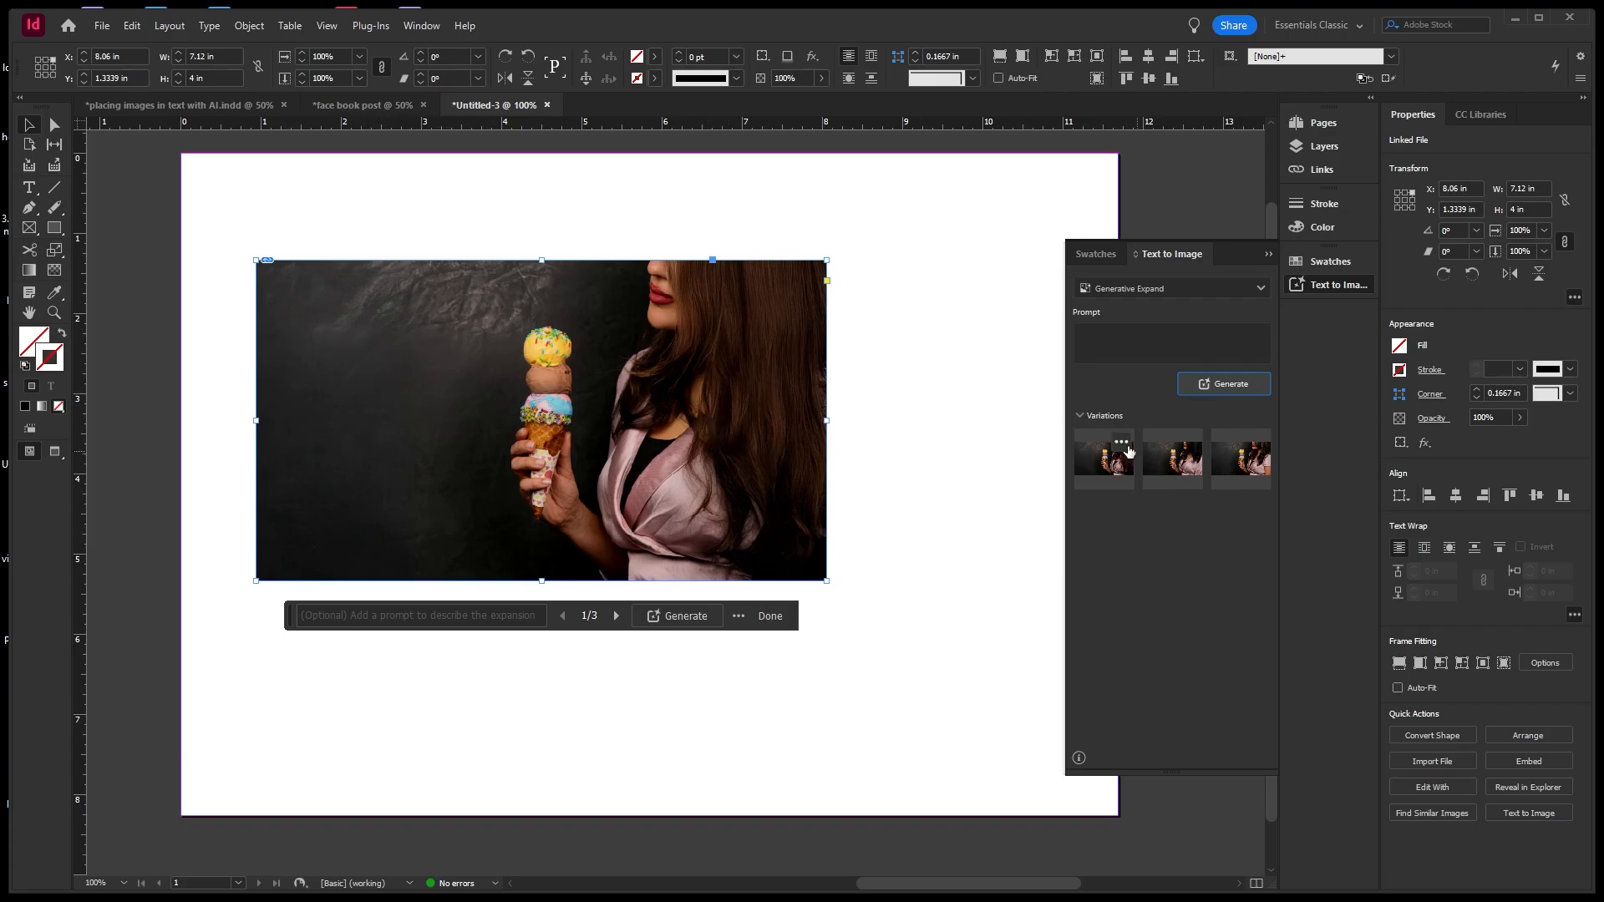
click(1168, 466)
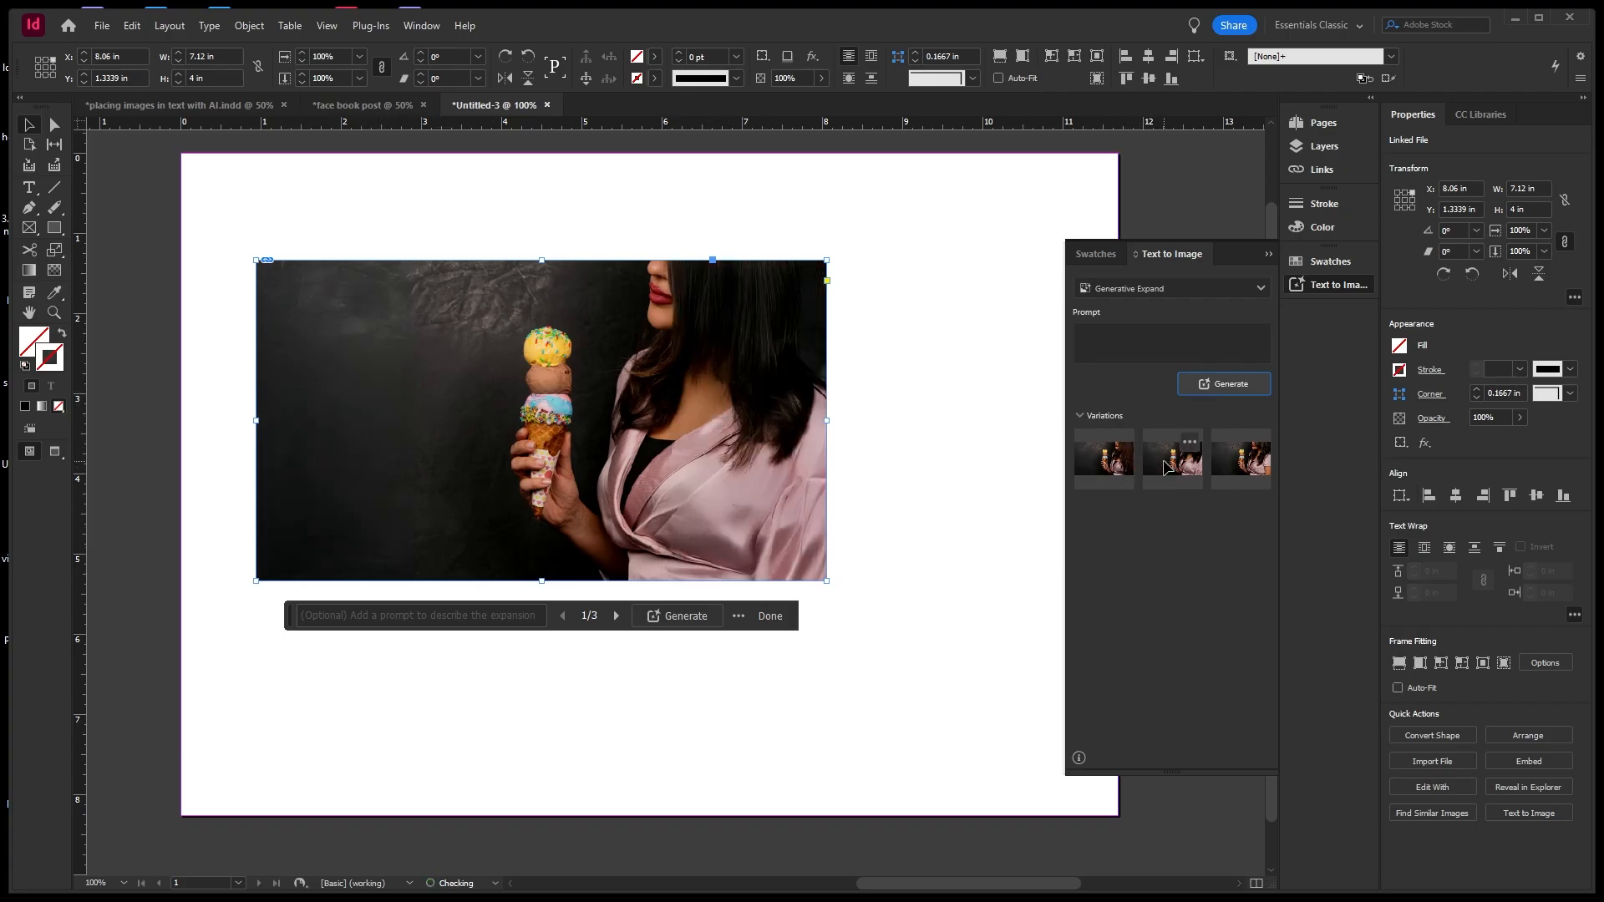
click(1237, 468)
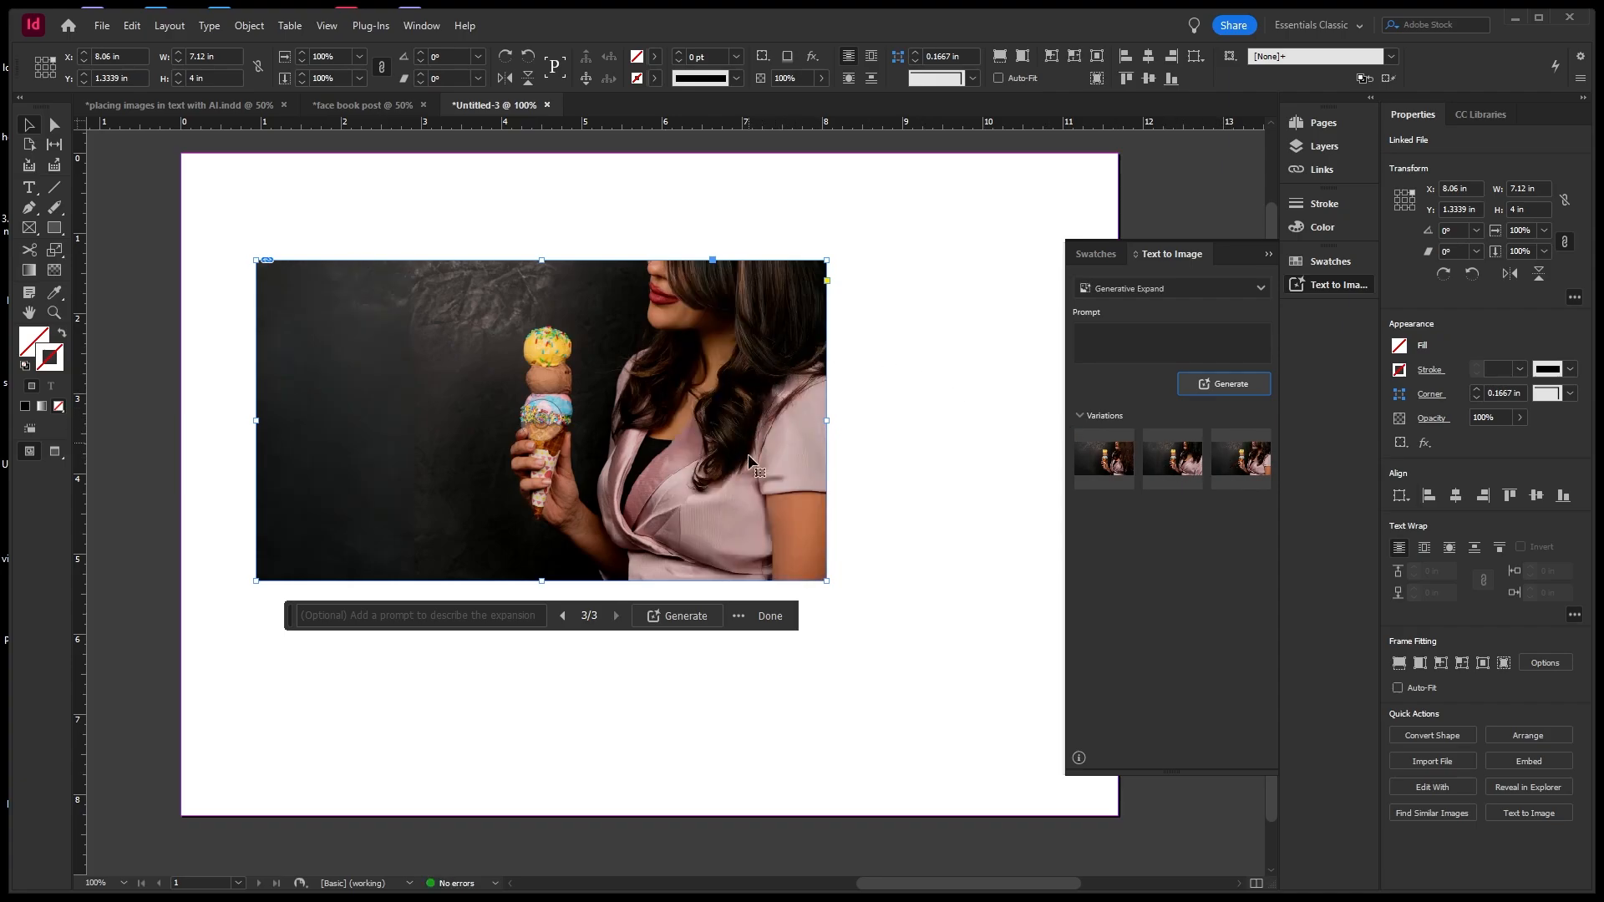
click(1167, 465)
click(1239, 464)
click(1109, 465)
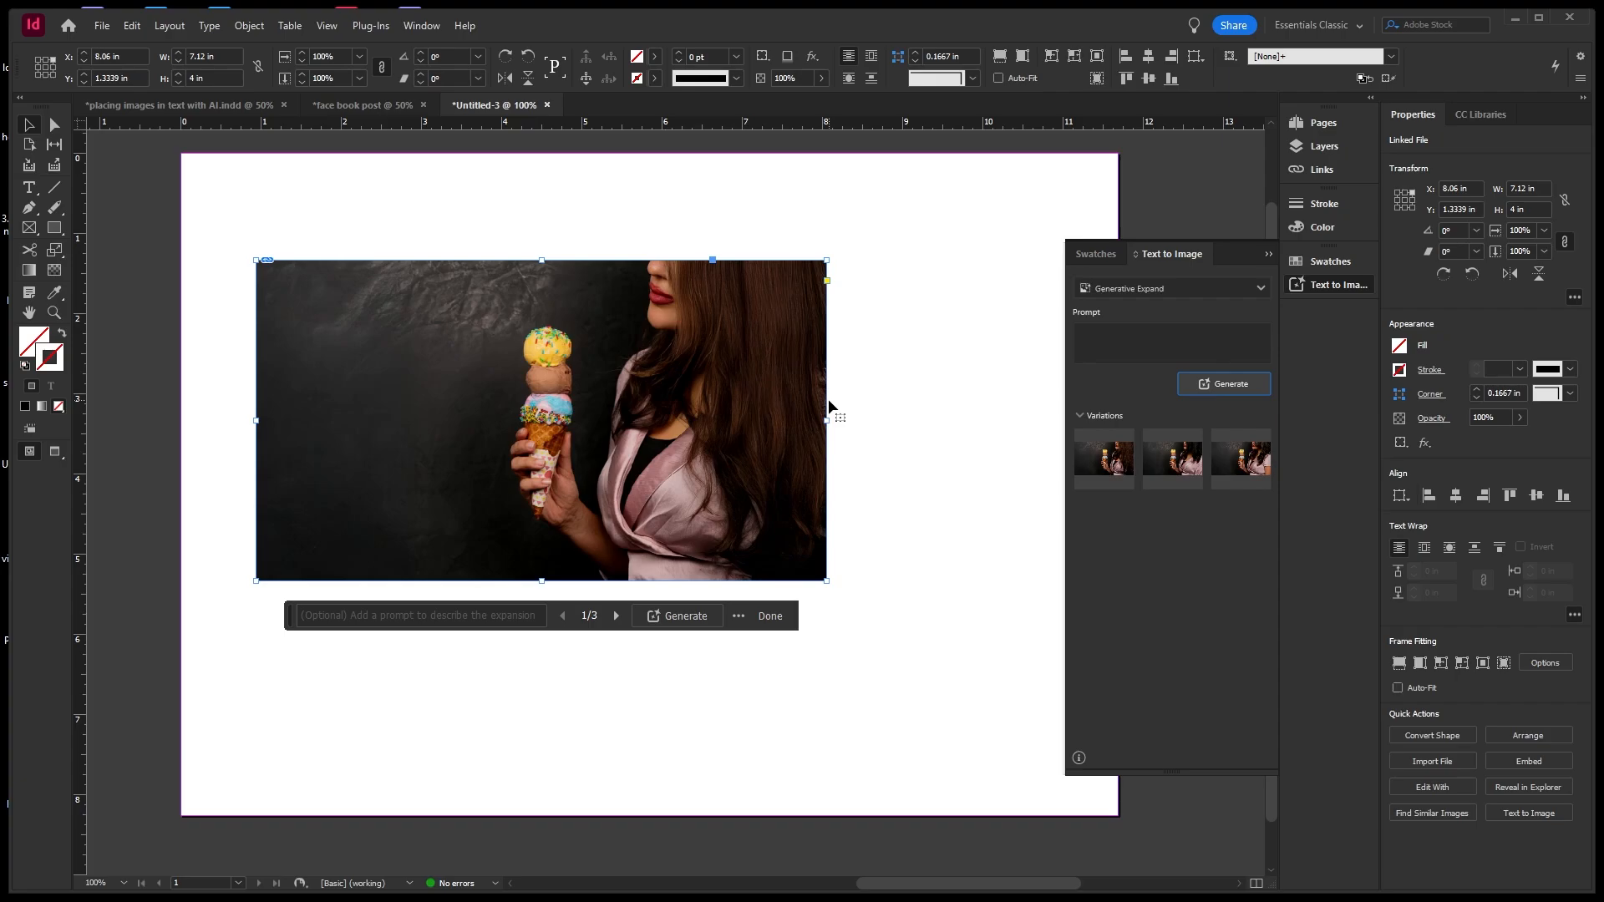
click(1188, 466)
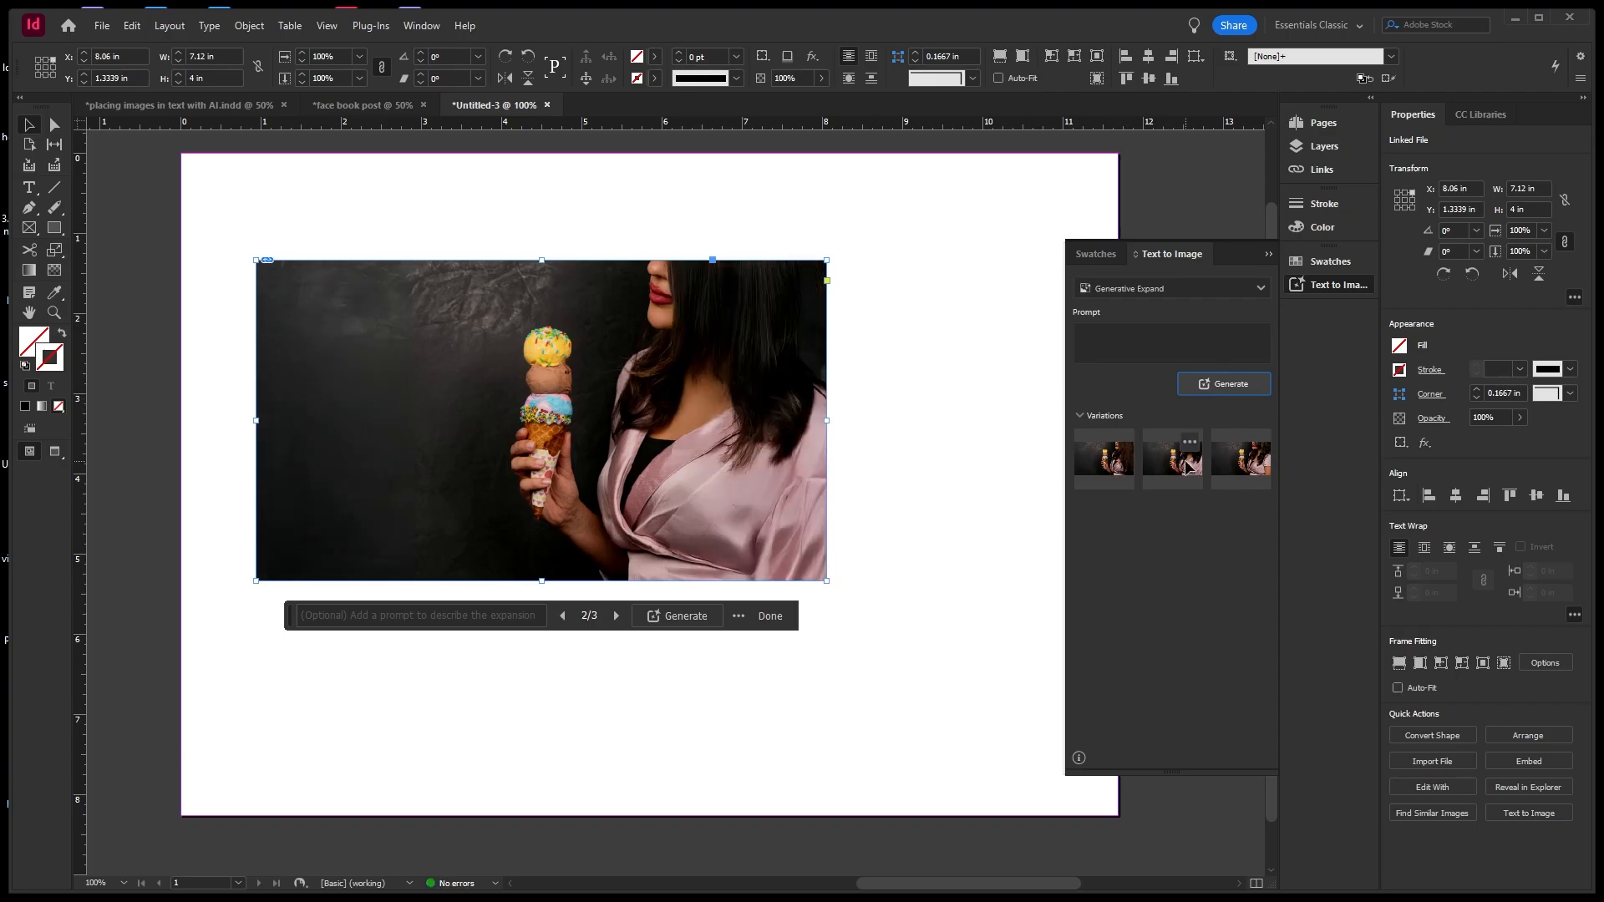
click(1227, 465)
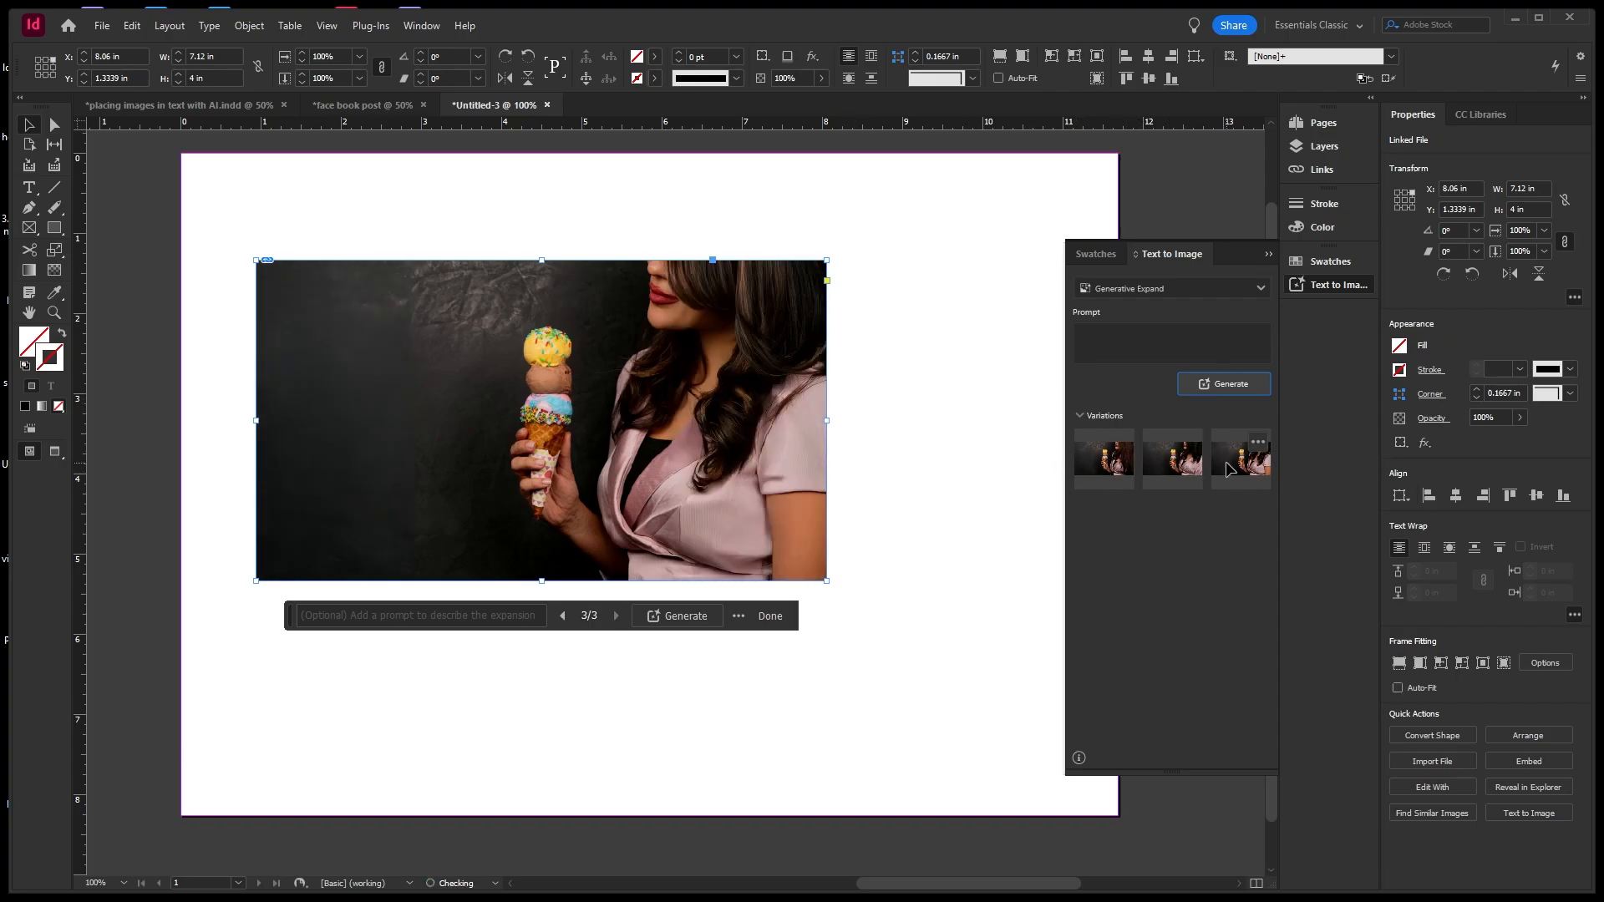
Generate another set of Generative Expand variations without a prompt and preview the new ones on the photo.
click(679, 619)
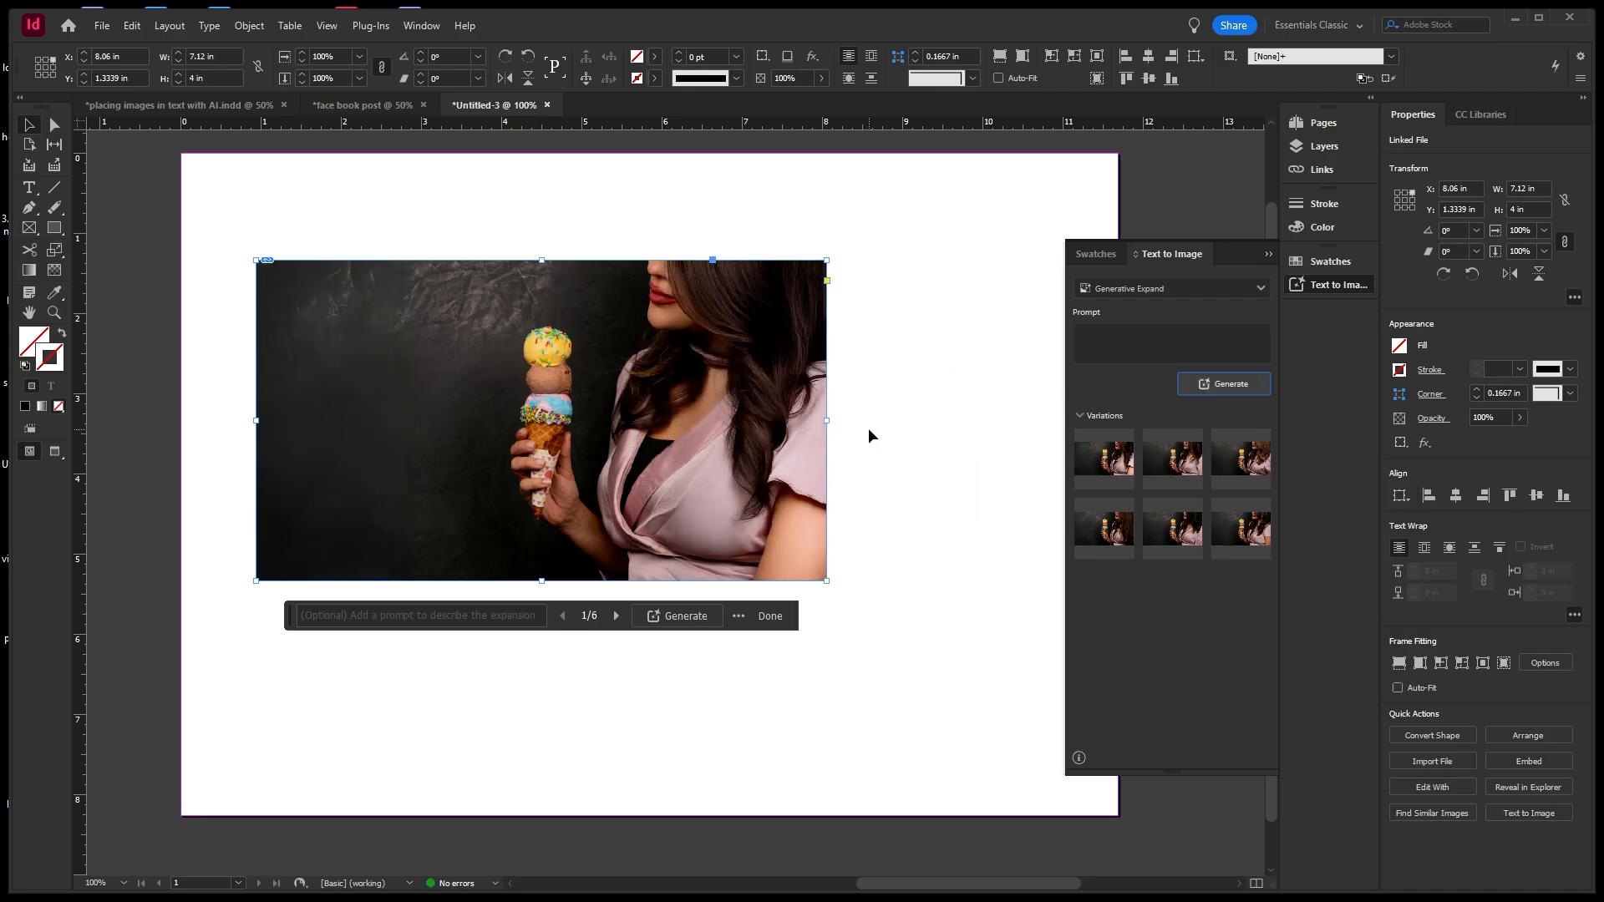
mouse_move(1130, 532)
click(1180, 473)
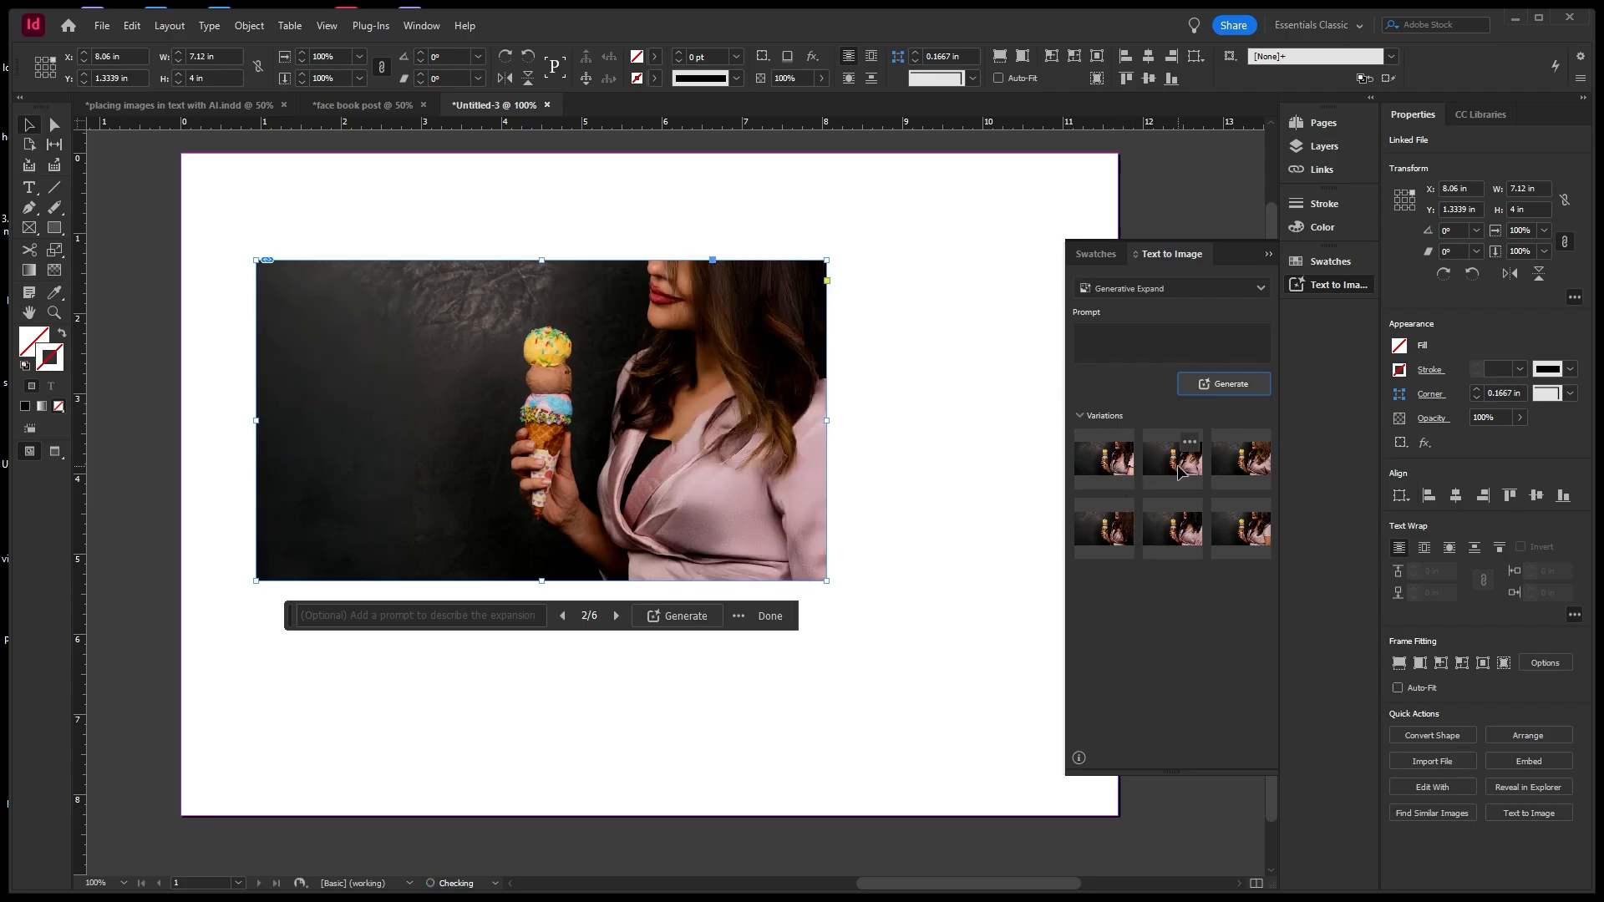
click(1245, 470)
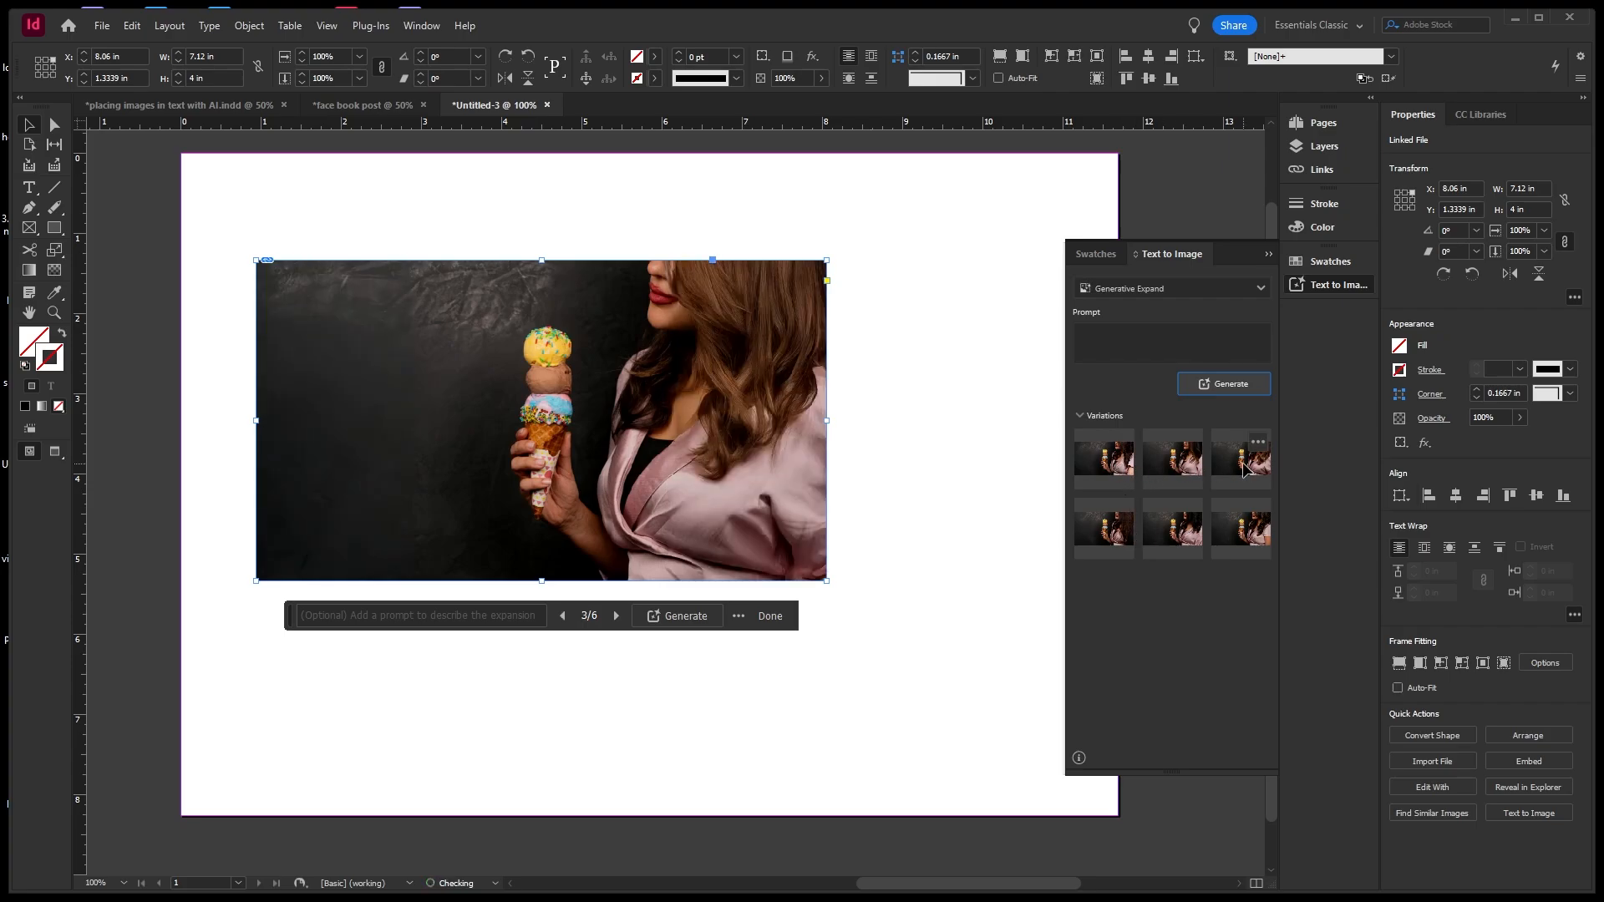
Compare the new and earlier expansion variations, apply the sixth one with wavy dark hair and a short pink sleeve, and deselect the photo.
click(1262, 533)
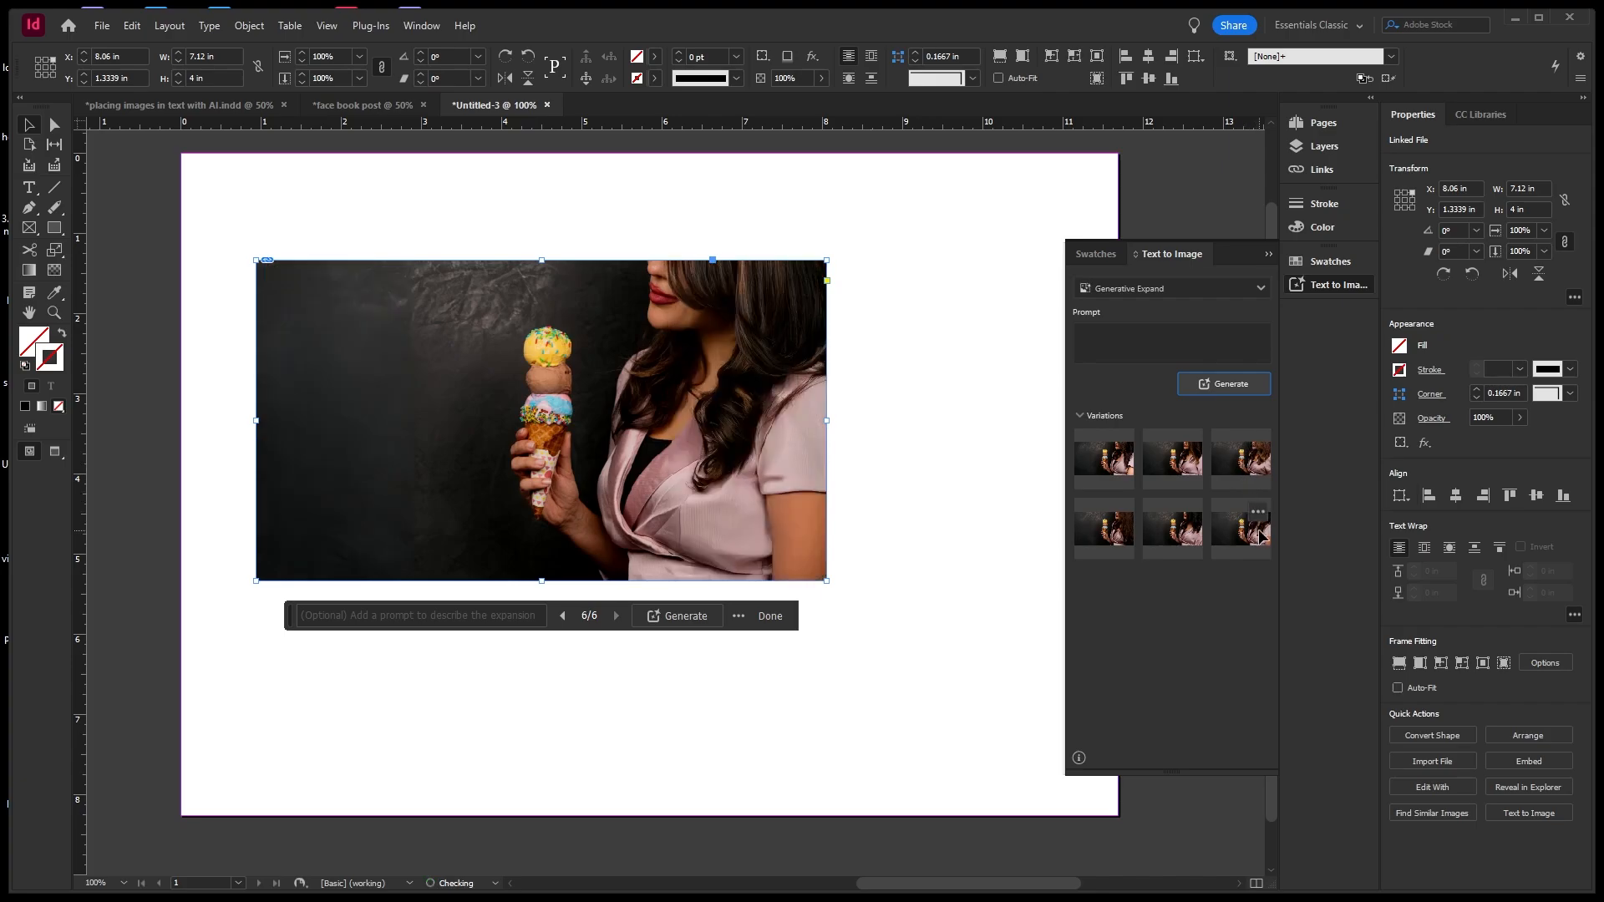
click(1101, 470)
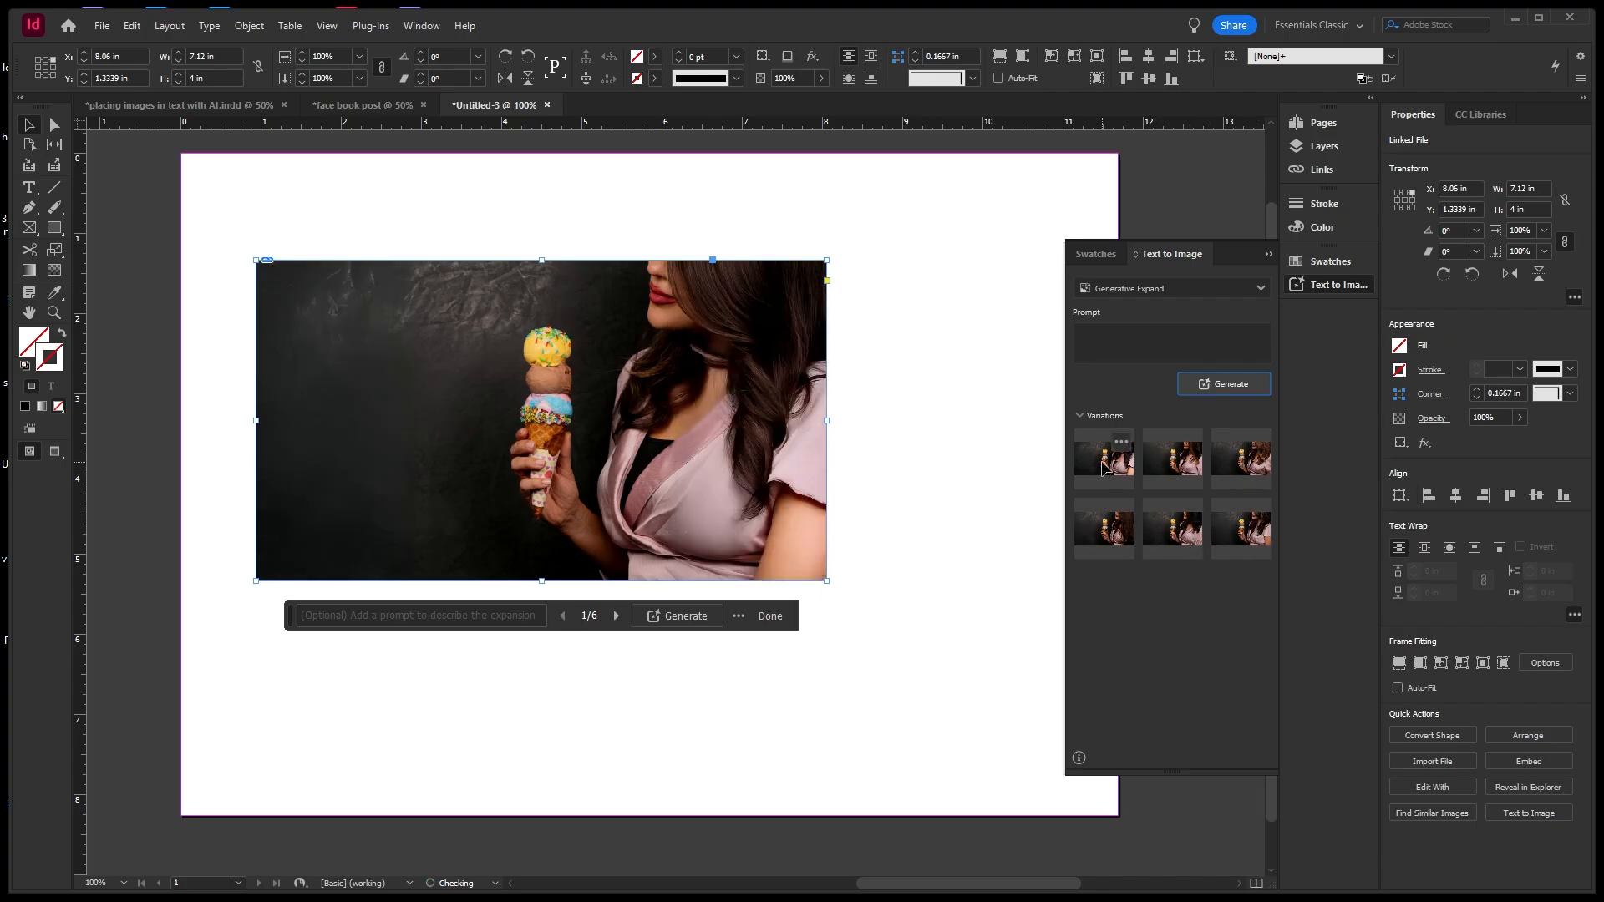
click(1254, 534)
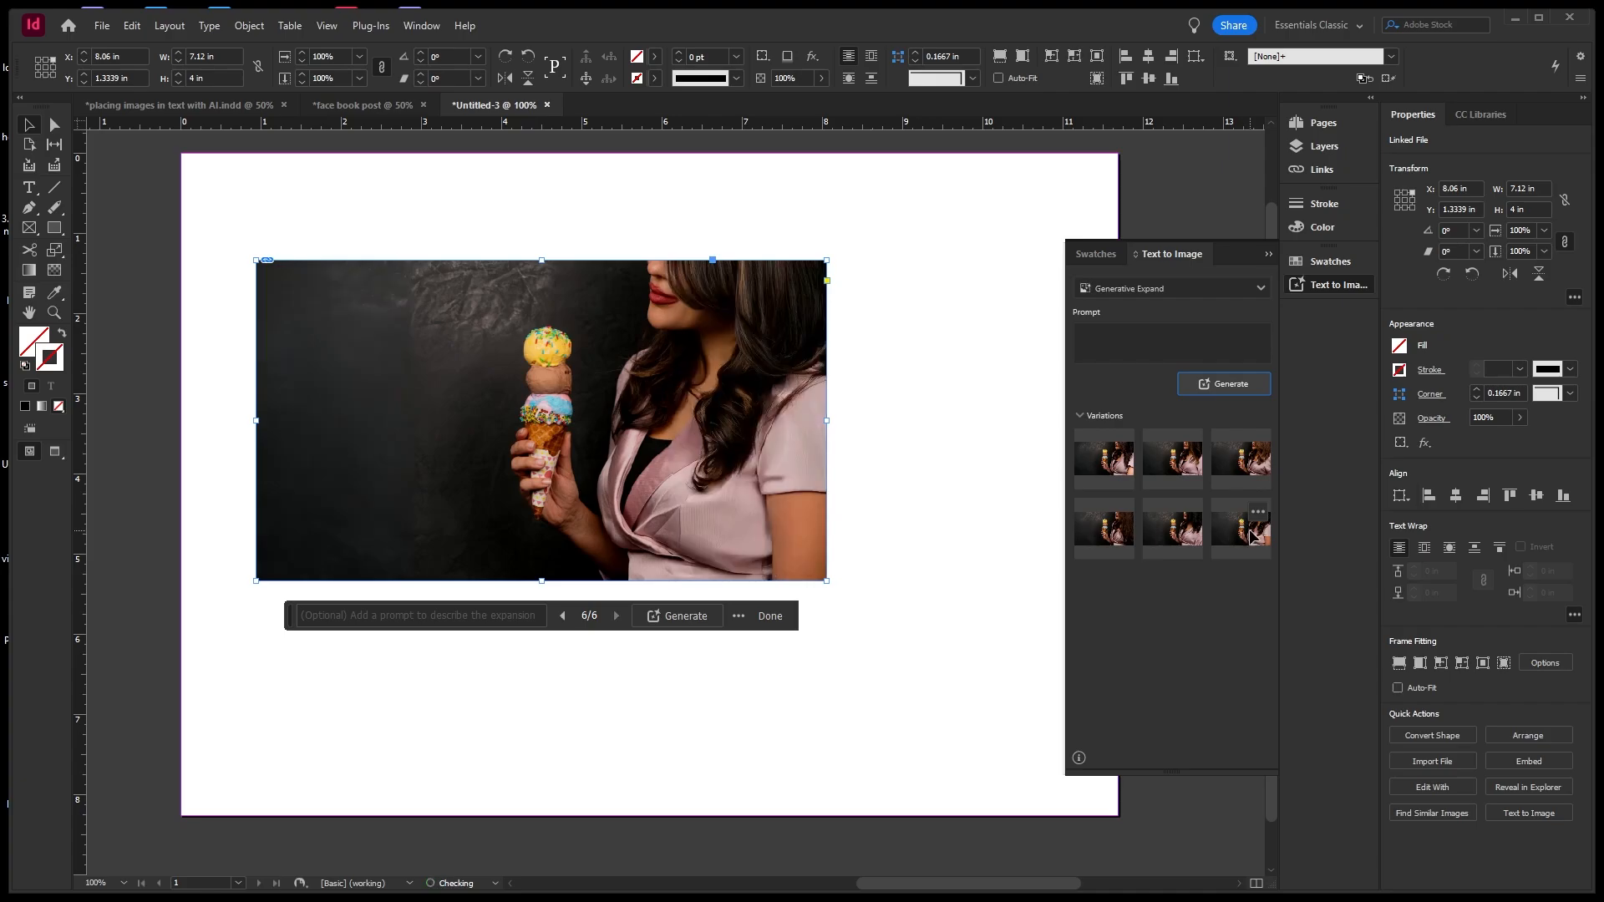
click(1187, 547)
click(1125, 541)
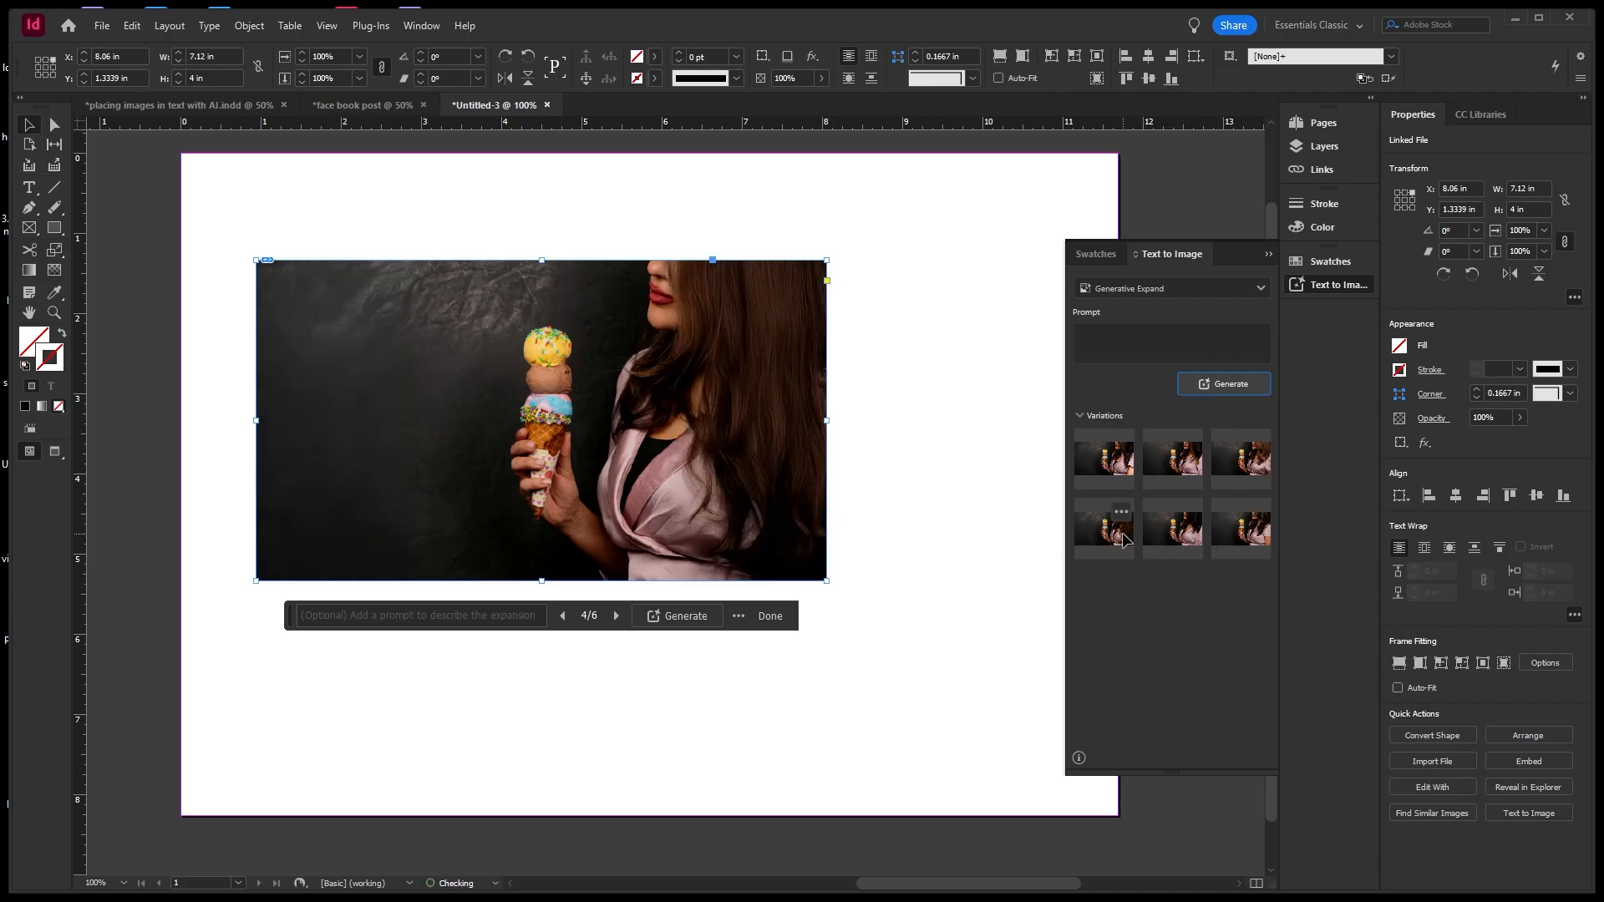
click(1121, 467)
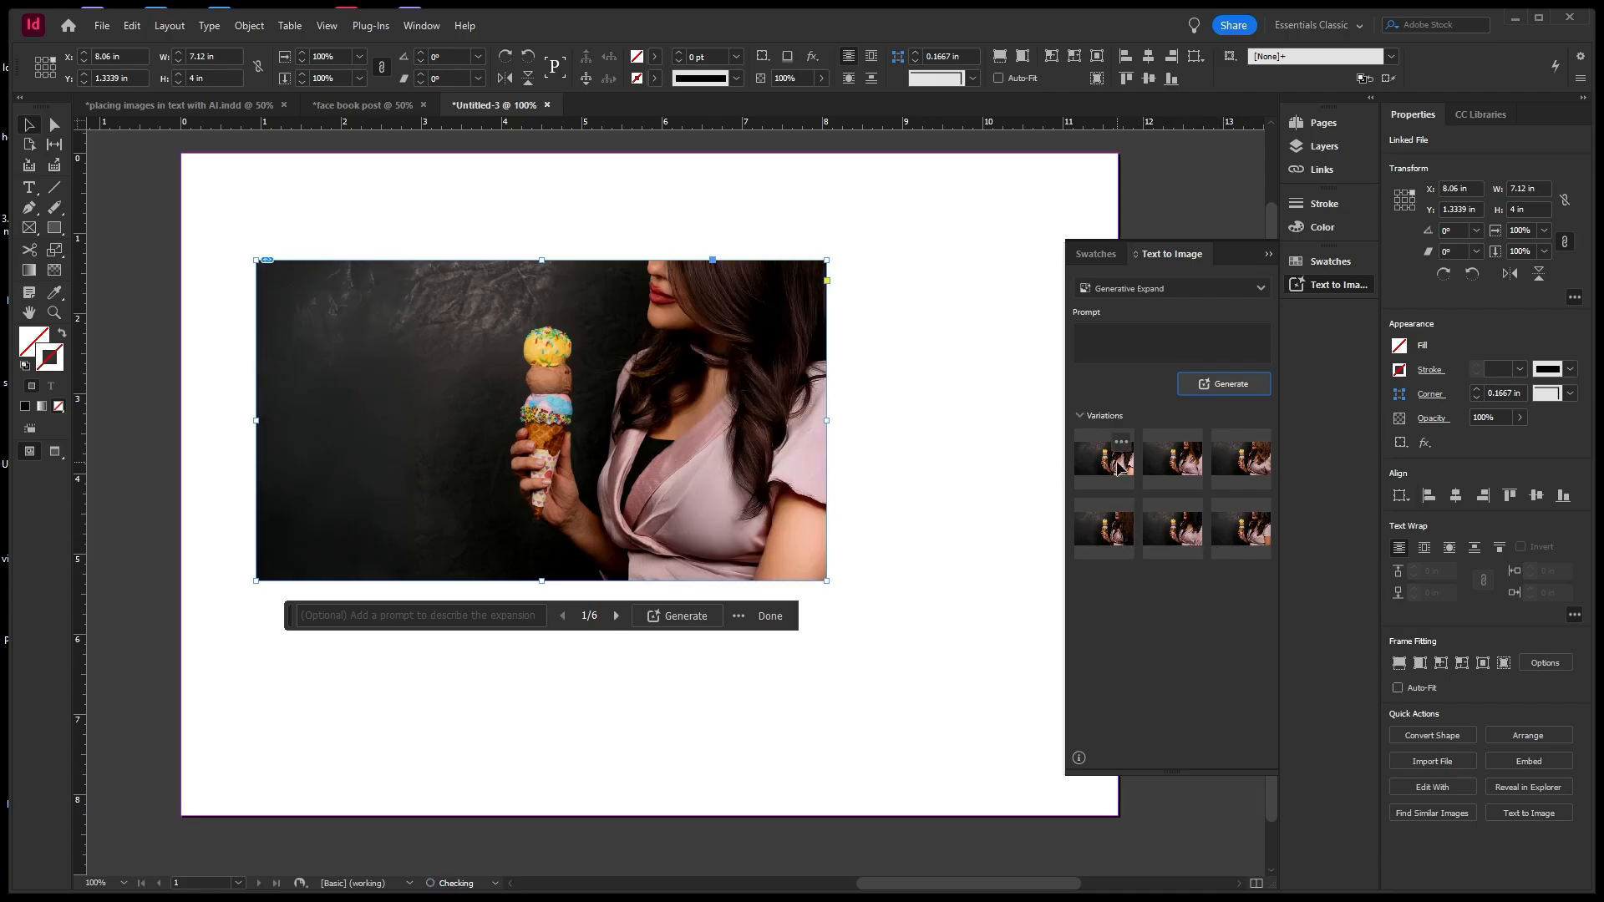
click(1250, 539)
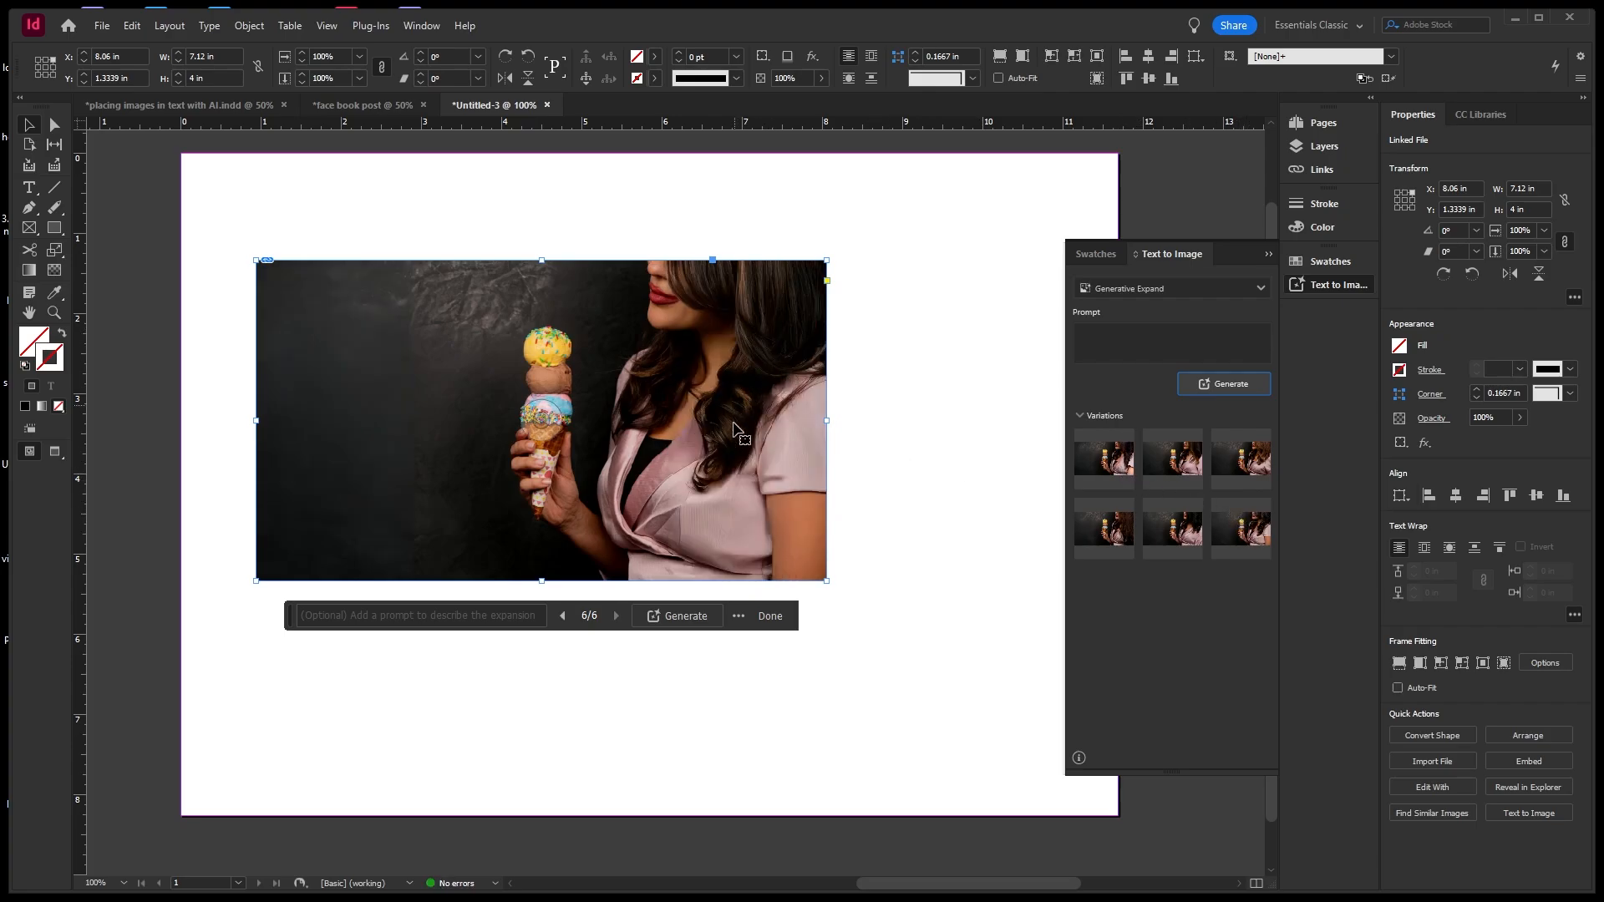
click(905, 460)
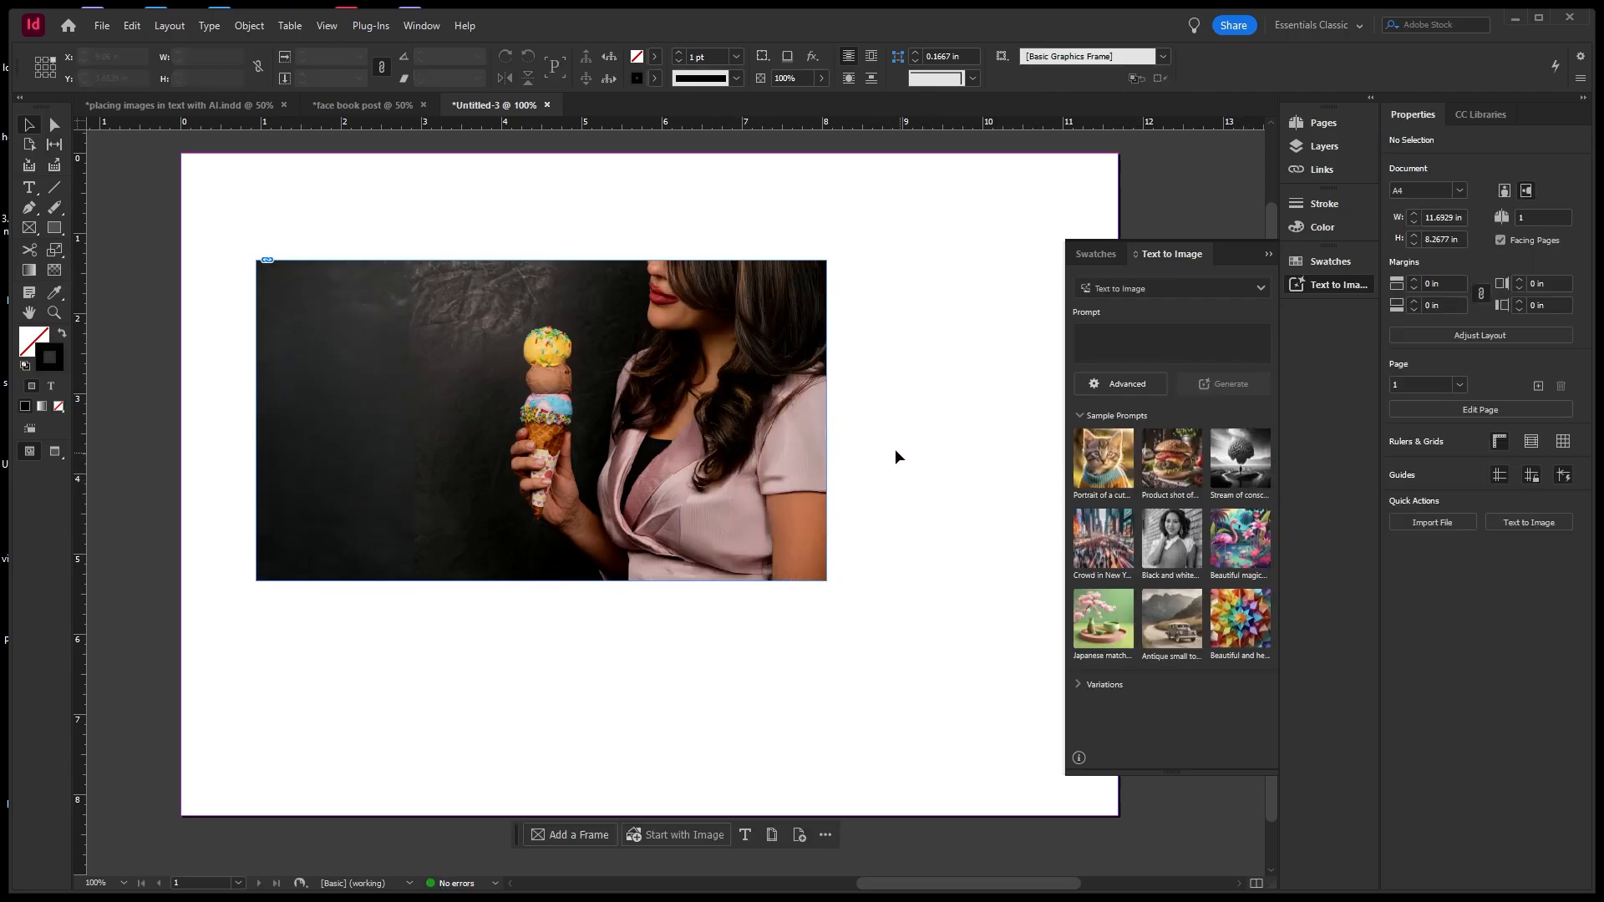